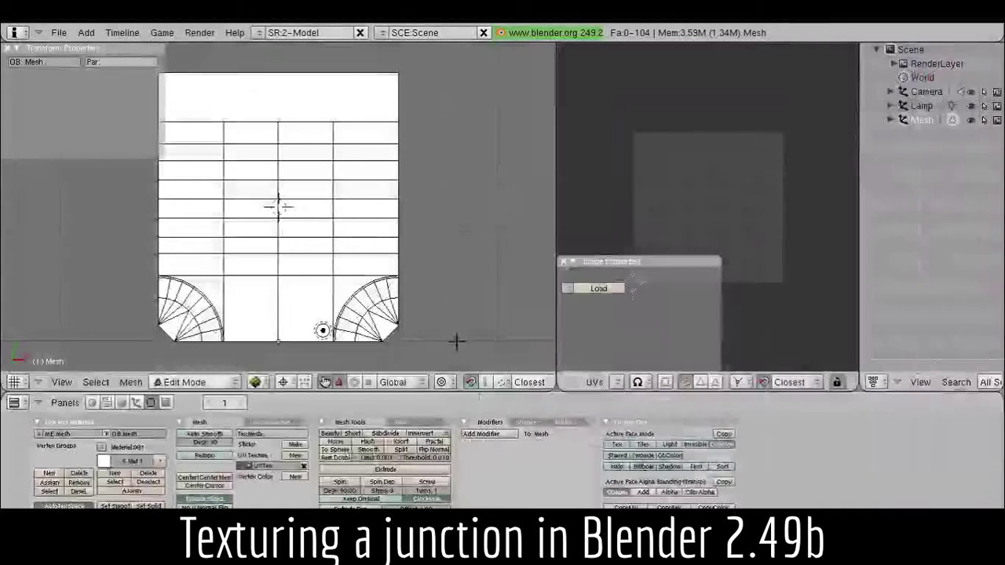
Step: Select the two bottom-centre faces and assign the str_asphdrk.bmp image to them
{"action": "middle_click_drag", "start_coordinate": [489, 382], "coordinate": [438, 382]}
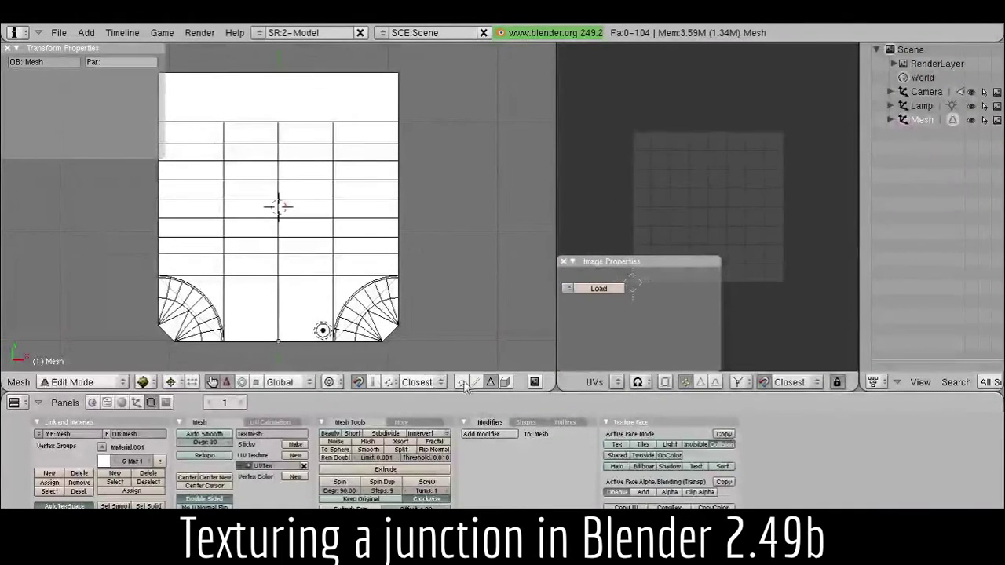
{"action": "middle_click_drag", "start_coordinate": [178, 379], "coordinate": [336, 394]}
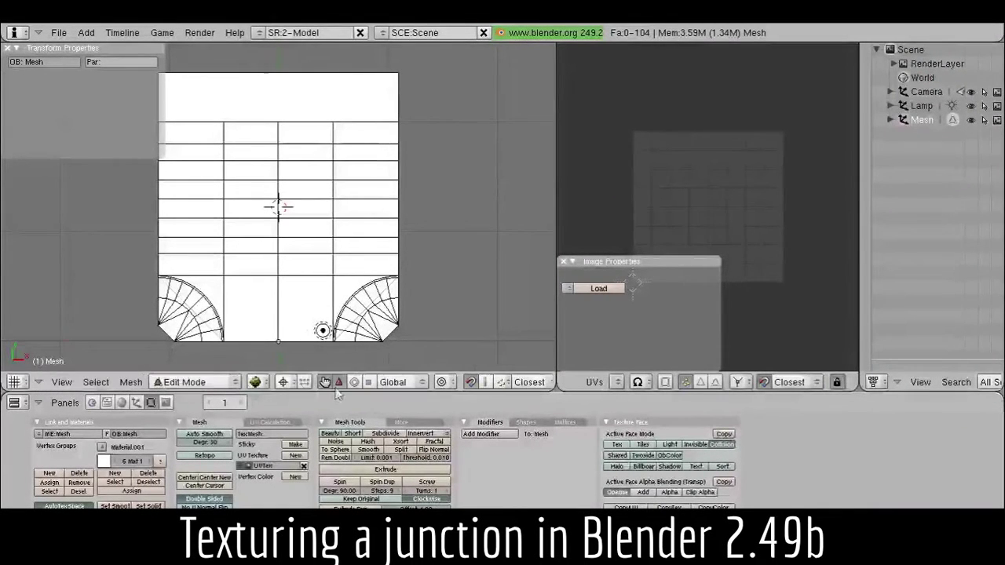
{"action": "right_click", "coordinate": [285, 291]}
{"action": "right_click", "coordinate": [270, 291], "text": "shift"}
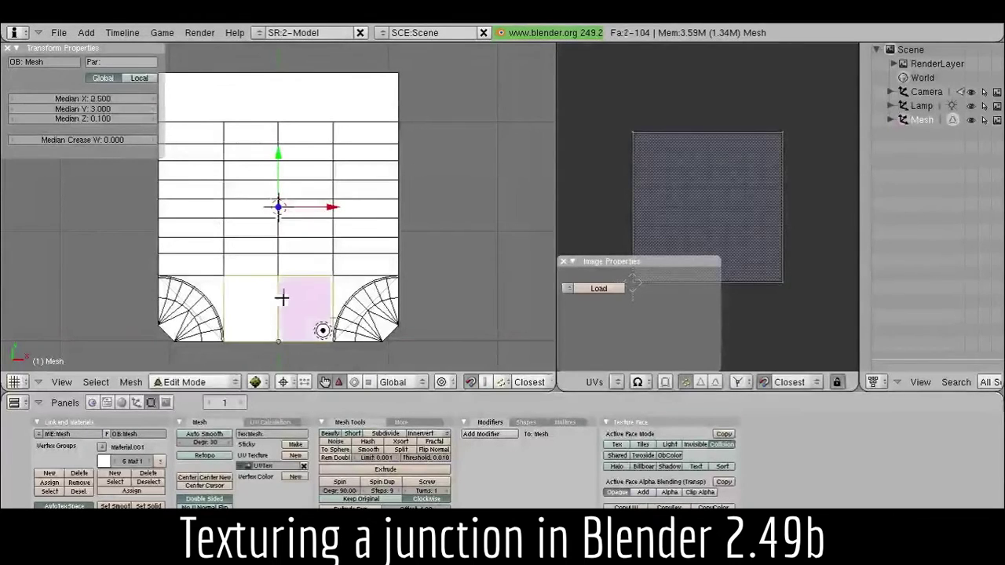
{"action": "left_click", "coordinate": [615, 382]}
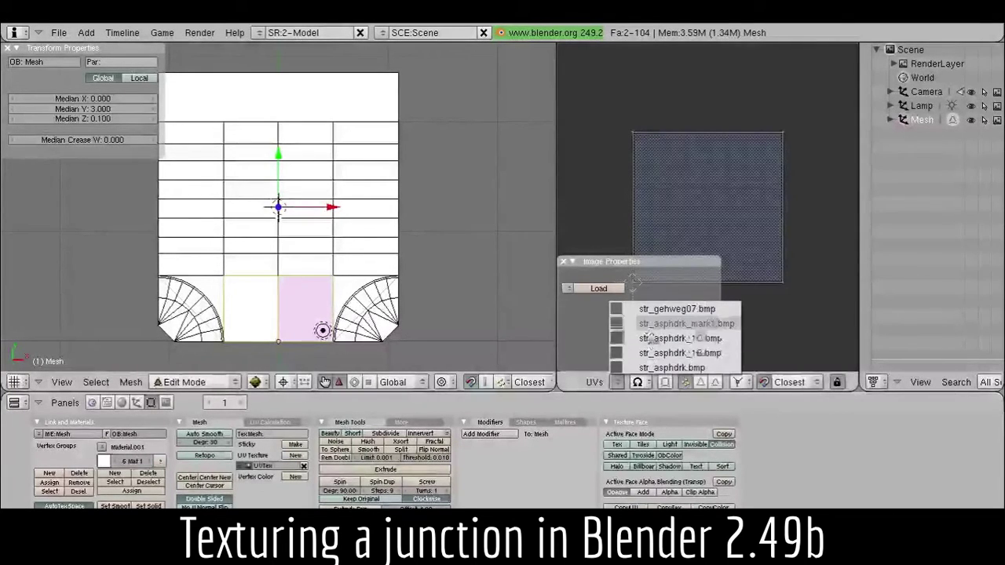
{"action": "left_click", "coordinate": [644, 367]}
Step: Snap the 3D cursor to the selected faces and centre the view on them
{"action": "key", "text": "shift+s"}
{"action": "left_click", "coordinate": [338, 311]}
{"action": "key", "text": "KP_Decimal"}
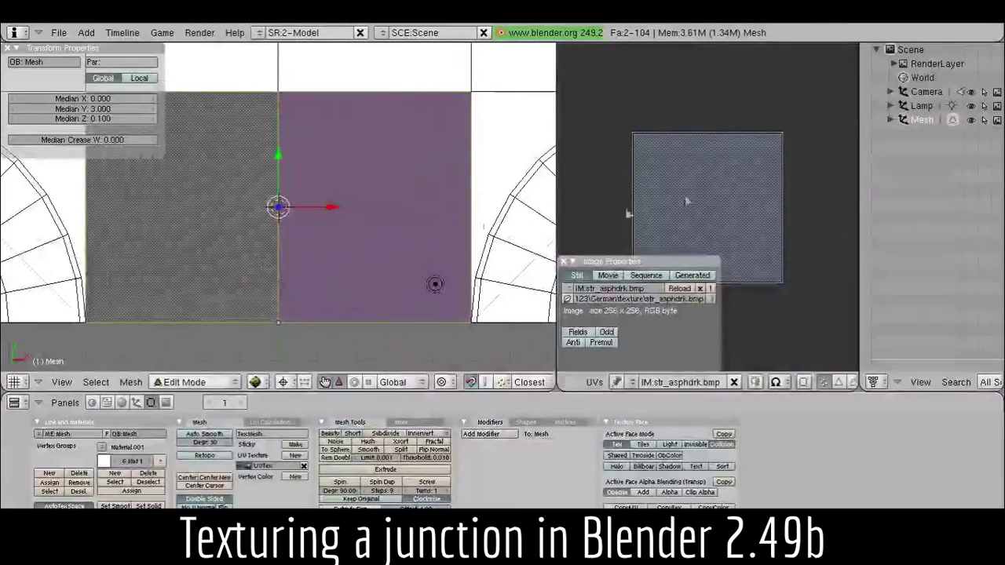
Step: Select the right asphalt face and all of its UVs in the UV editor
{"action": "scroll", "coordinate": [372, 178], "scroll_direction": "up", "scroll_amount": 1}
{"action": "key", "text": "a"}
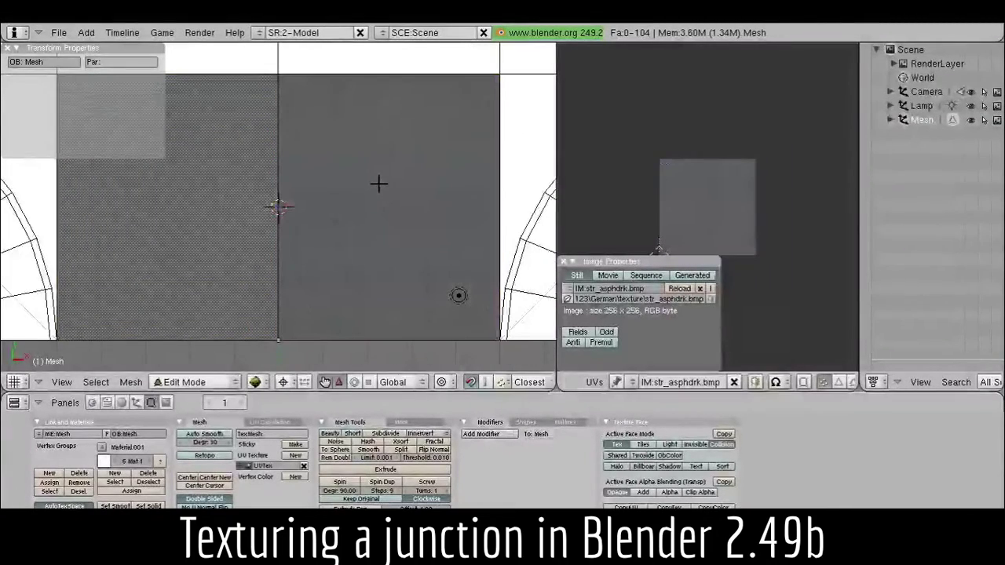
{"action": "right_click", "coordinate": [379, 184]}
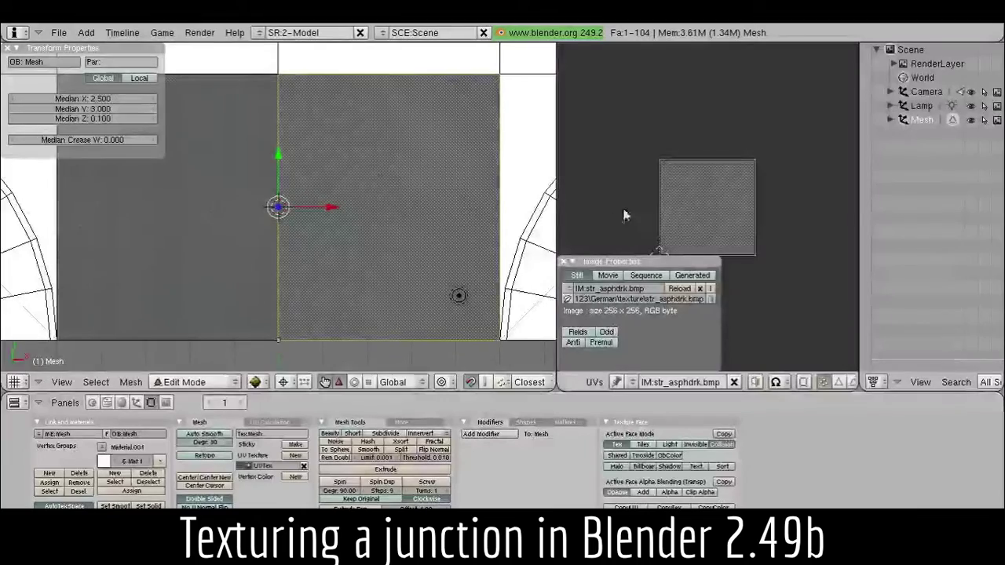
{"action": "key", "text": "r"}
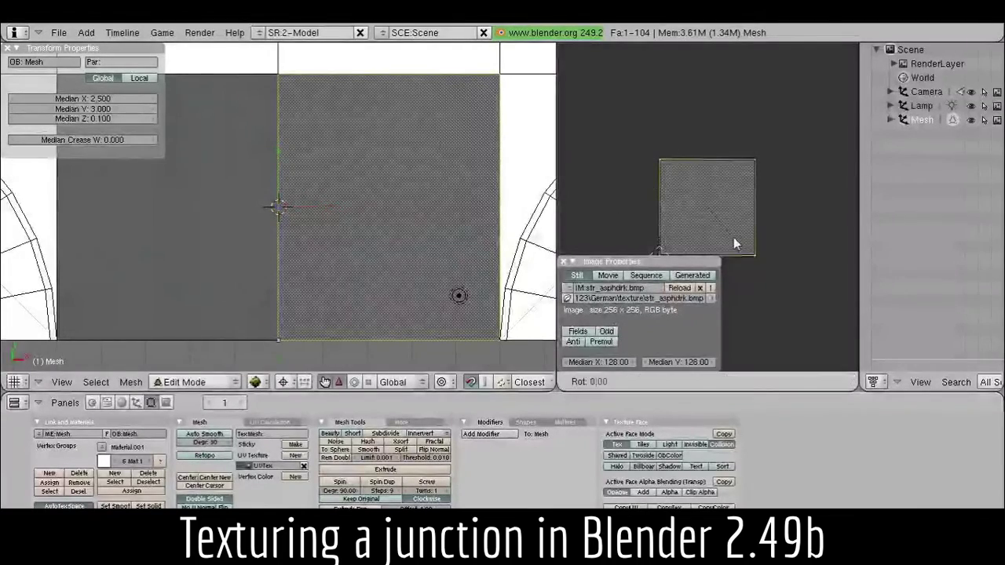
{"action": "left_click", "coordinate": [733, 244]}
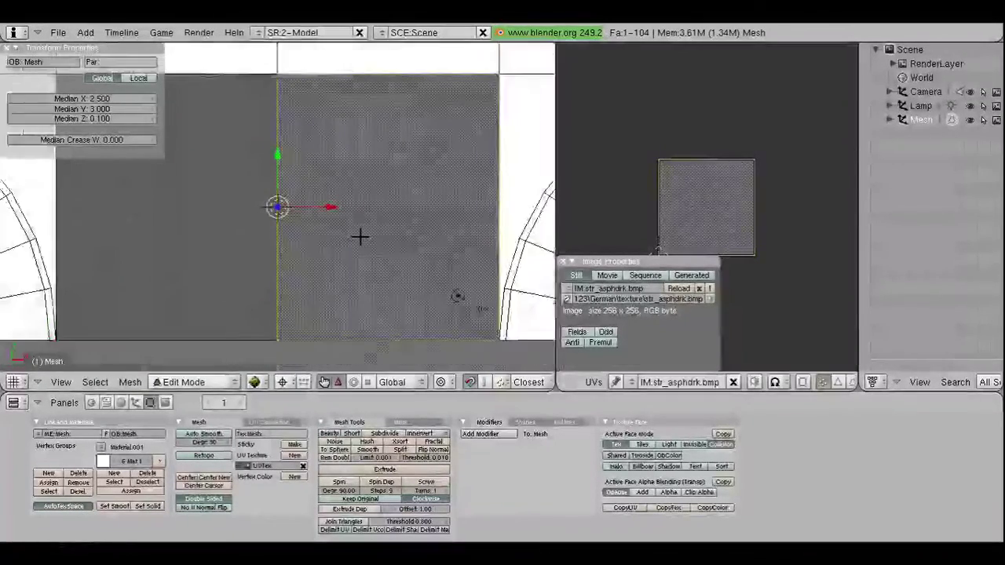
{"action": "key", "text": "a"}
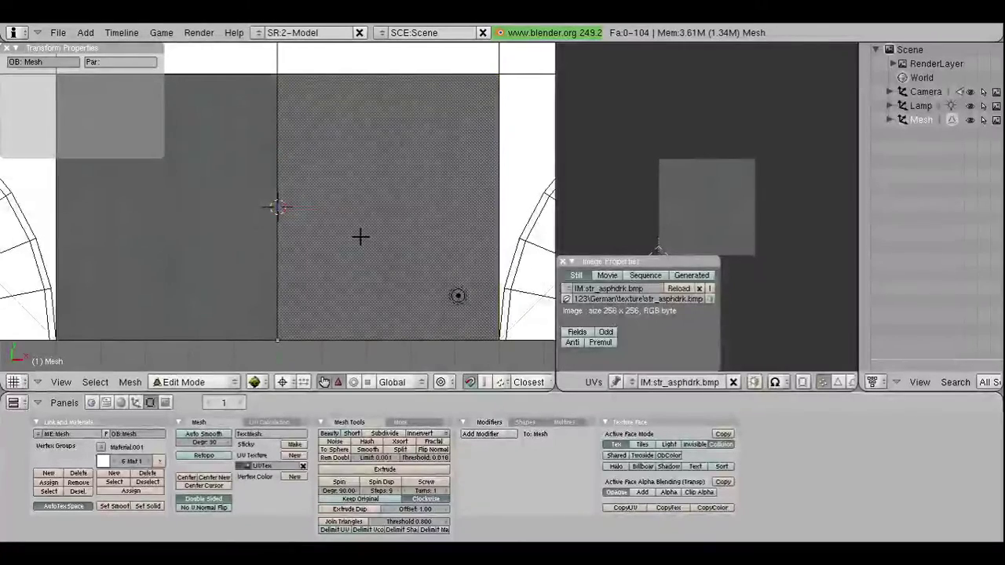
{"action": "scroll", "coordinate": [694, 238], "scroll_direction": "up", "scroll_amount": 2}
{"action": "scroll", "coordinate": [696, 238], "scroll_direction": "up", "scroll_amount": 1}
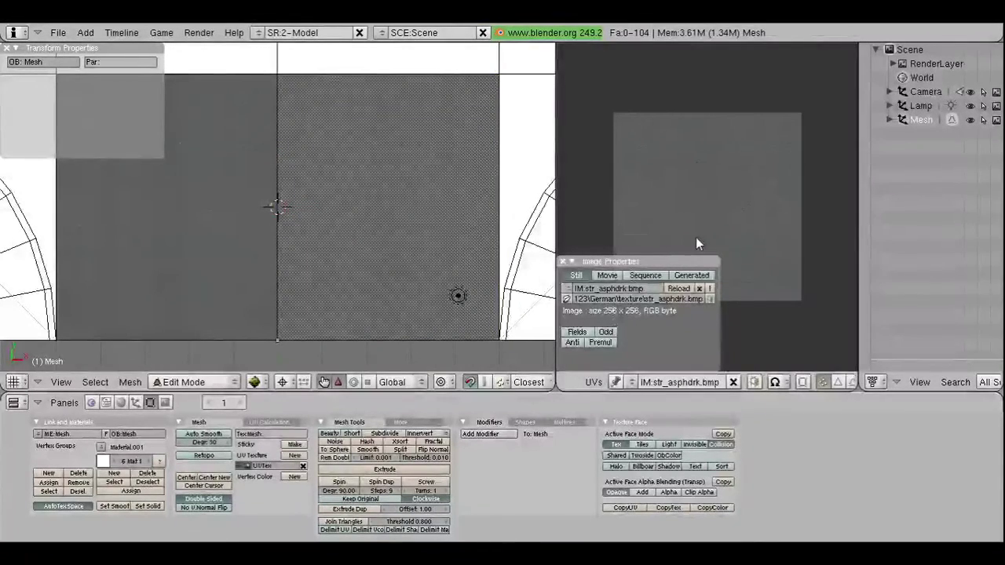
{"action": "right_click", "coordinate": [408, 233]}
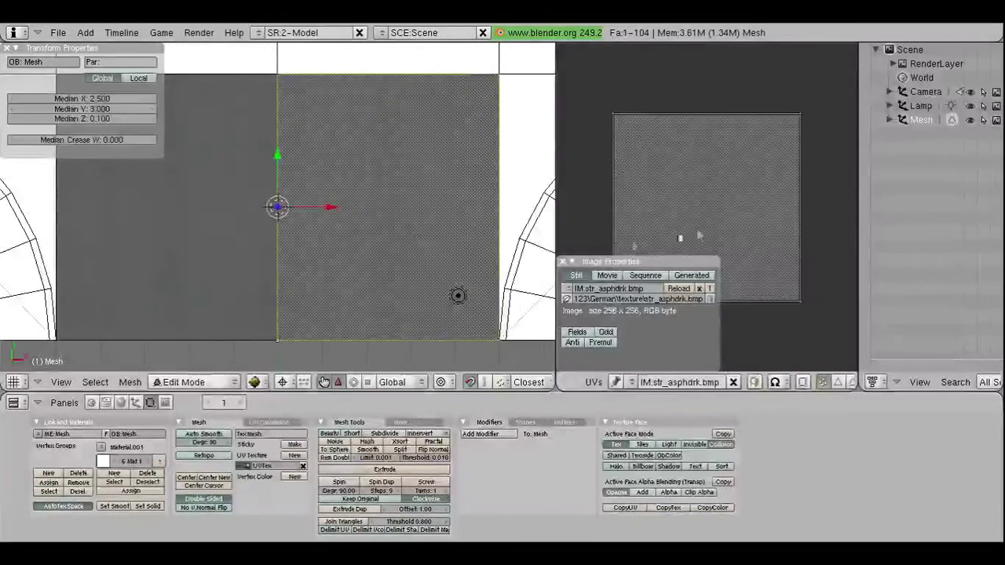
{"action": "key", "text": "a"}
{"action": "key", "text": "s"}
{"action": "key", "text": "Escape"}
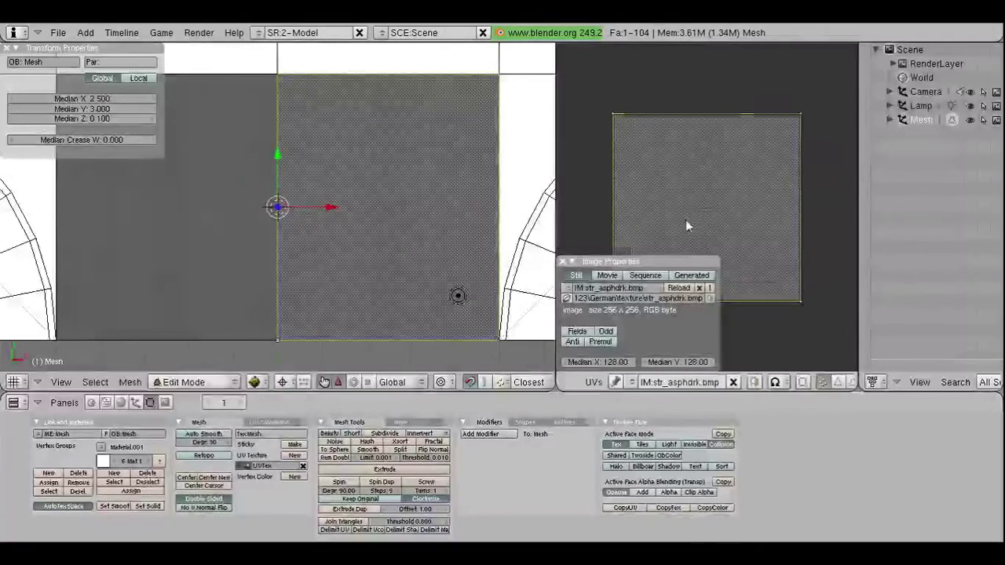
{"action": "scroll", "coordinate": [686, 226], "scroll_direction": "down", "scroll_amount": 3}
{"action": "scroll", "coordinate": [641, 179], "scroll_direction": "down", "scroll_amount": 1}
Step: Set the left UV edge's Median X to 1.28 and the right edge's to 254.72
{"action": "left_click", "coordinate": [598, 361]}
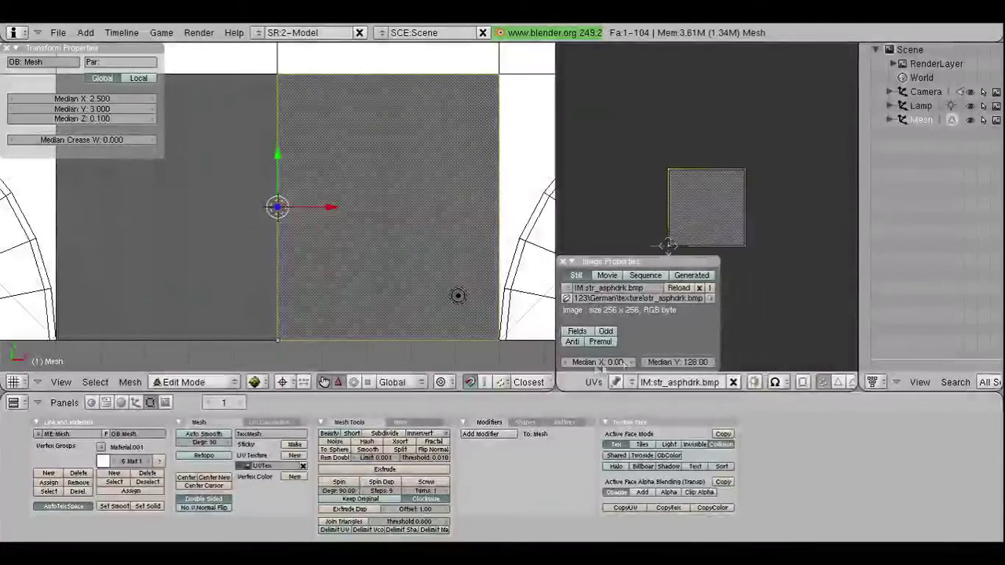
{"action": "type", "text": "1.28"}
{"action": "key", "text": "Return"}
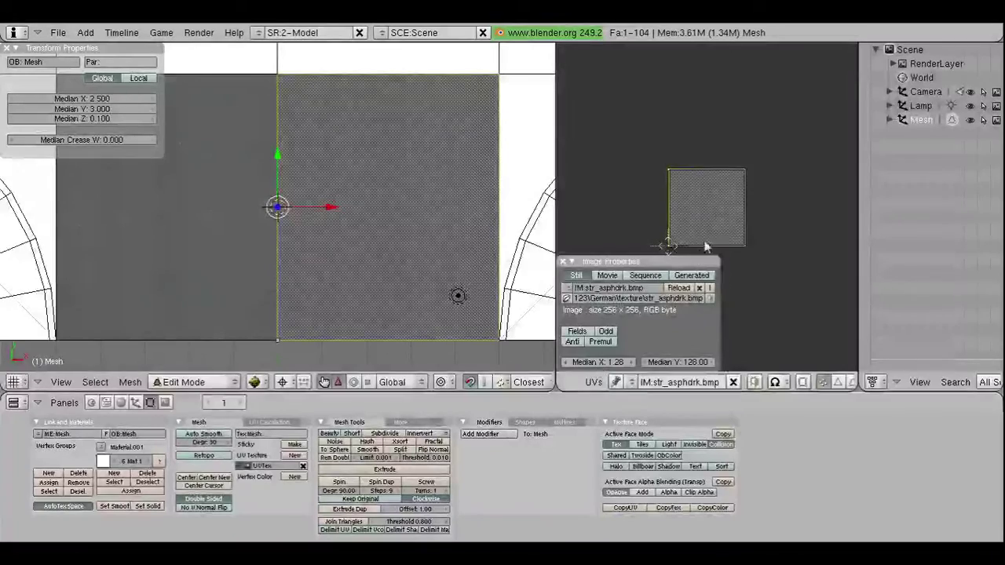
{"action": "right_click", "coordinate": [744, 228]}
{"action": "left_click", "coordinate": [598, 362]}
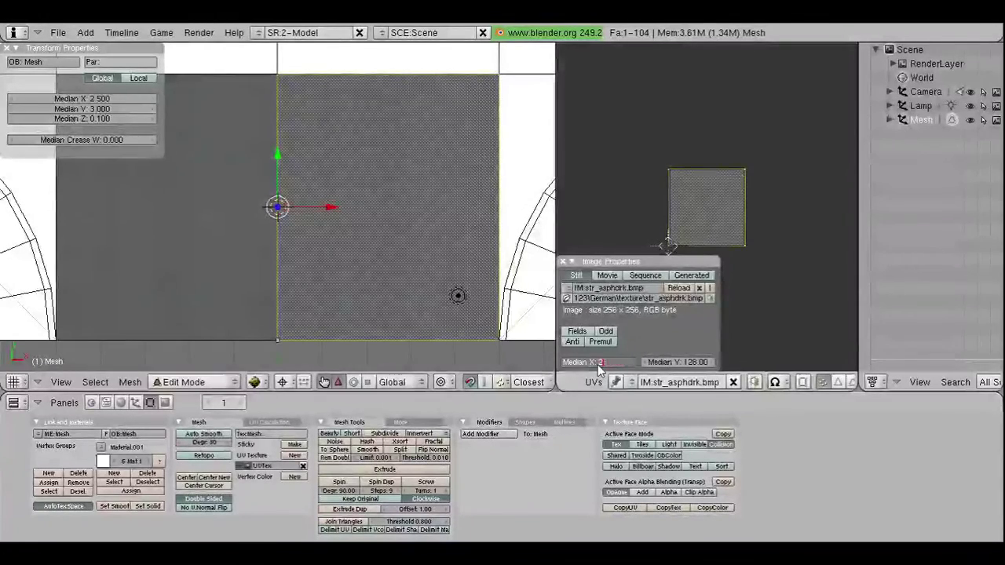
{"action": "type", "text": "54.72"}
{"action": "key", "text": "Return"}
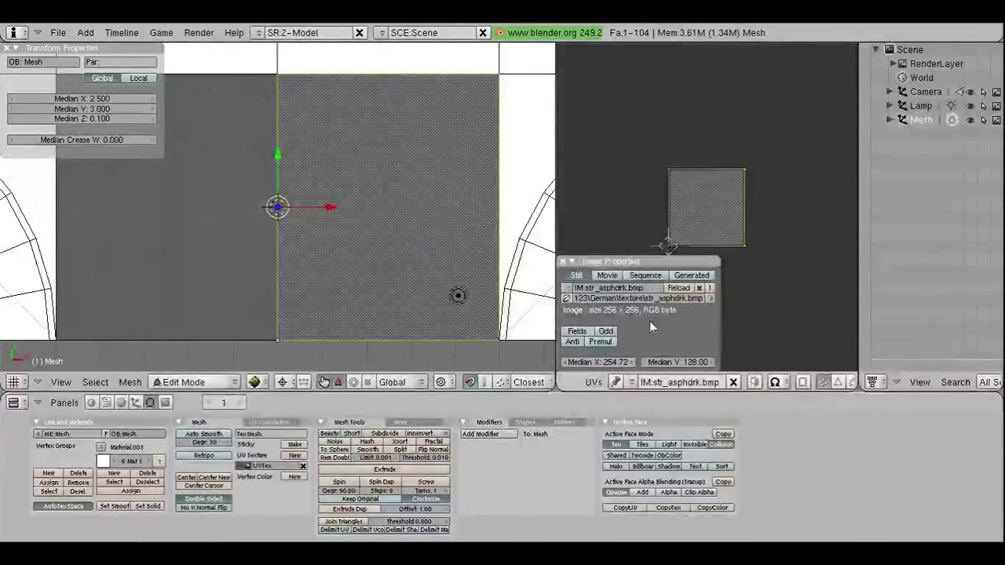
{"action": "key", "text": "a"}
{"action": "key", "text": "a"}
{"action": "scroll", "coordinate": [353, 208], "scroll_direction": "down", "scroll_amount": 1}
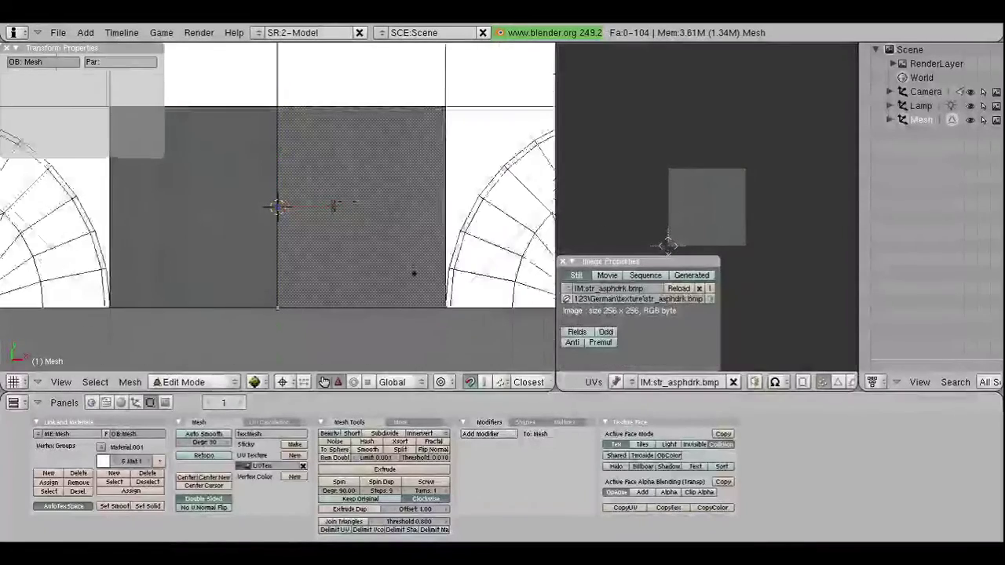
Step: Select the left asphalt face and reset its UVs to the full image
{"action": "right_click", "coordinate": [172, 183]}
{"action": "key", "text": "u"}
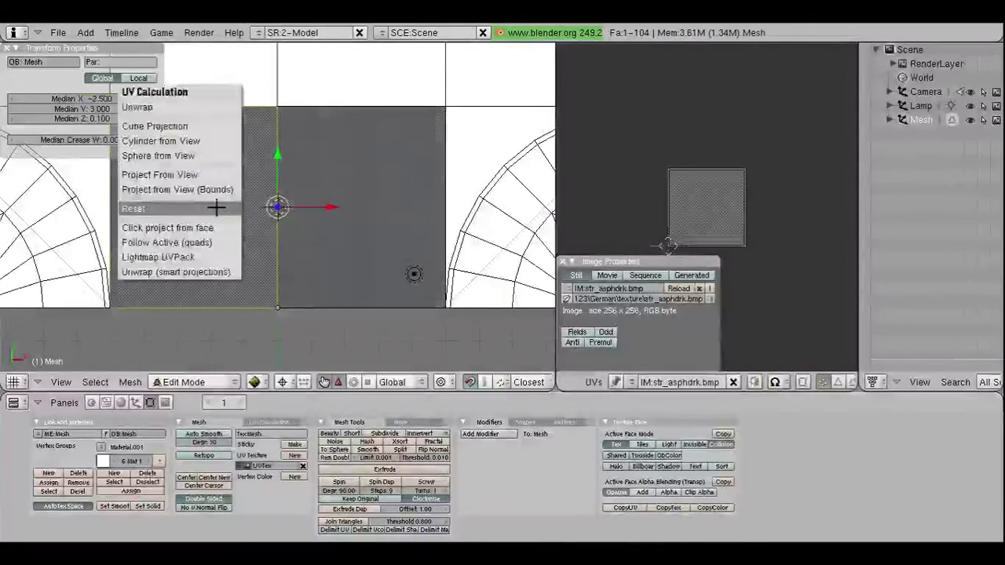
{"action": "left_click", "coordinate": [196, 207]}
{"action": "scroll", "coordinate": [771, 211], "scroll_direction": "up", "scroll_amount": 3}
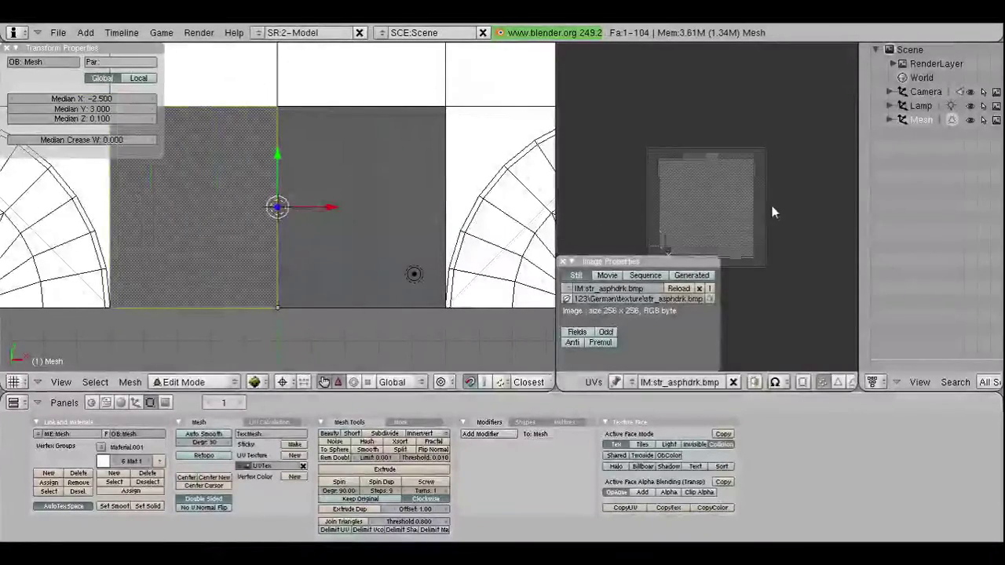
{"action": "scroll", "coordinate": [771, 212], "scroll_direction": "up", "scroll_amount": 3}
{"action": "scroll", "coordinate": [771, 206], "scroll_direction": "down", "scroll_amount": 6}
Step: Select the left UV edge and set its Median X to 256
{"action": "right_click", "coordinate": [668, 169]}
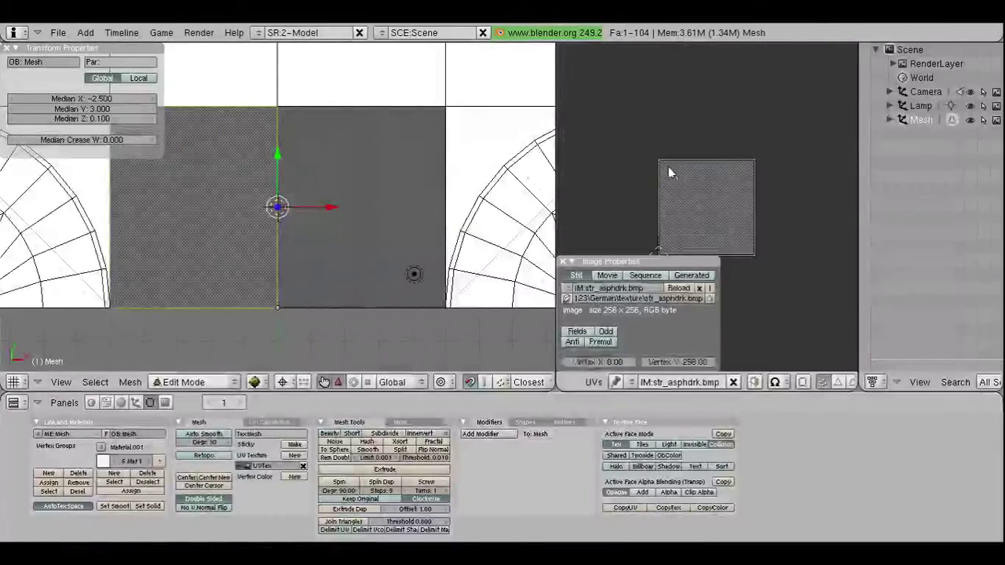
{"action": "right_click", "coordinate": [668, 246], "text": "shift"}
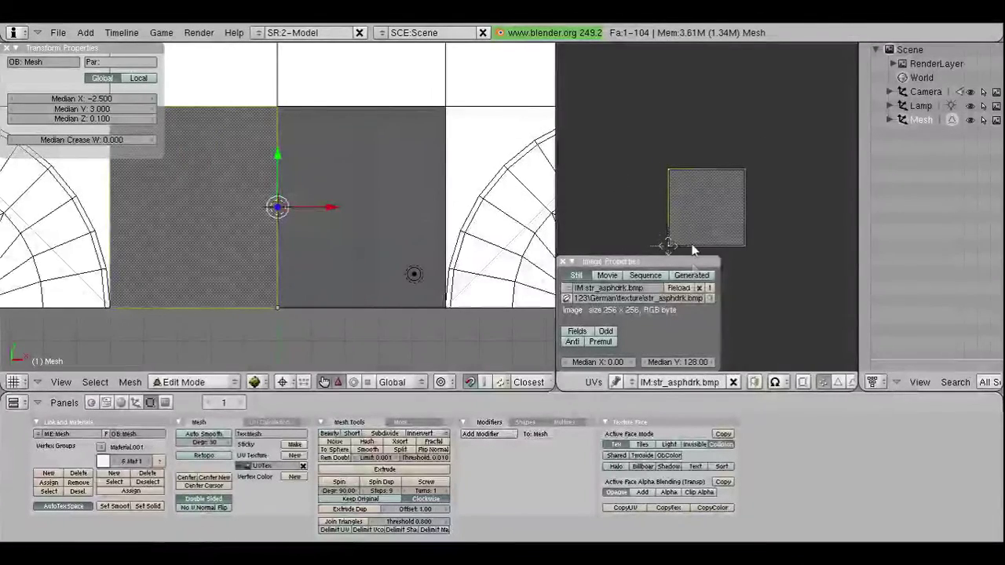
{"action": "left_click", "coordinate": [601, 363]}
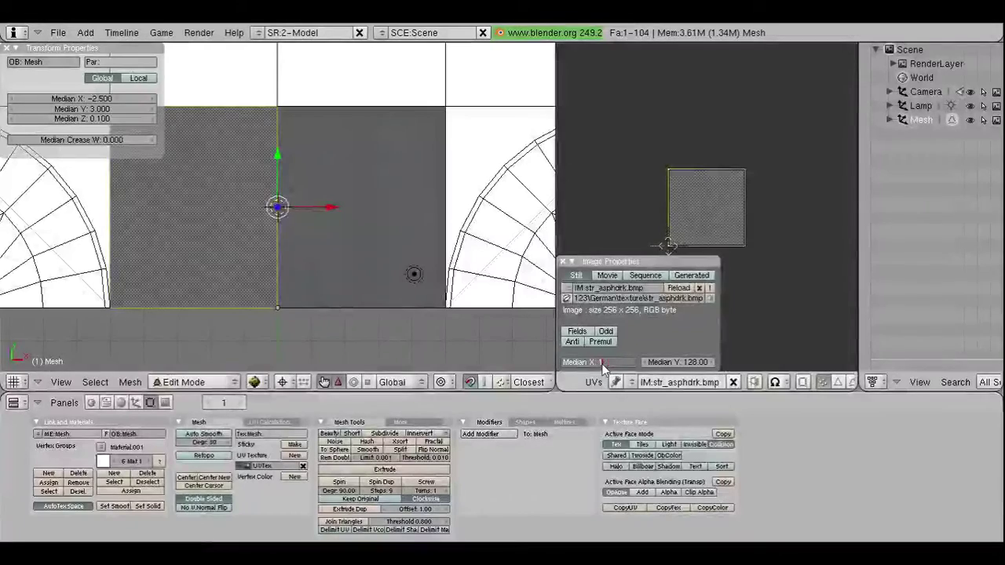
{"action": "type", "text": "128256"}
{"action": "key", "text": "Return"}
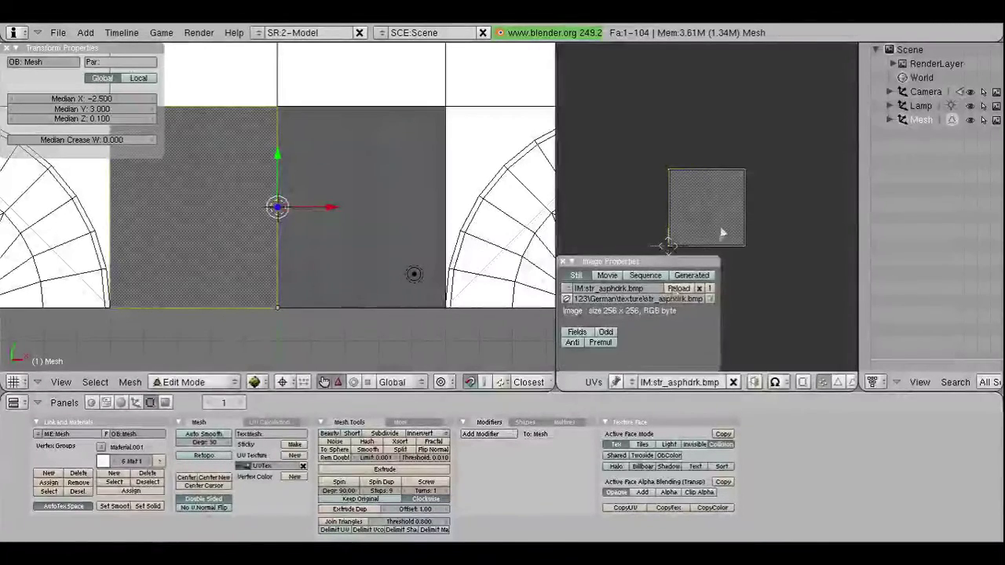
{"action": "left_click", "coordinate": [603, 364]}
{"action": "type", "text": "254.72"}
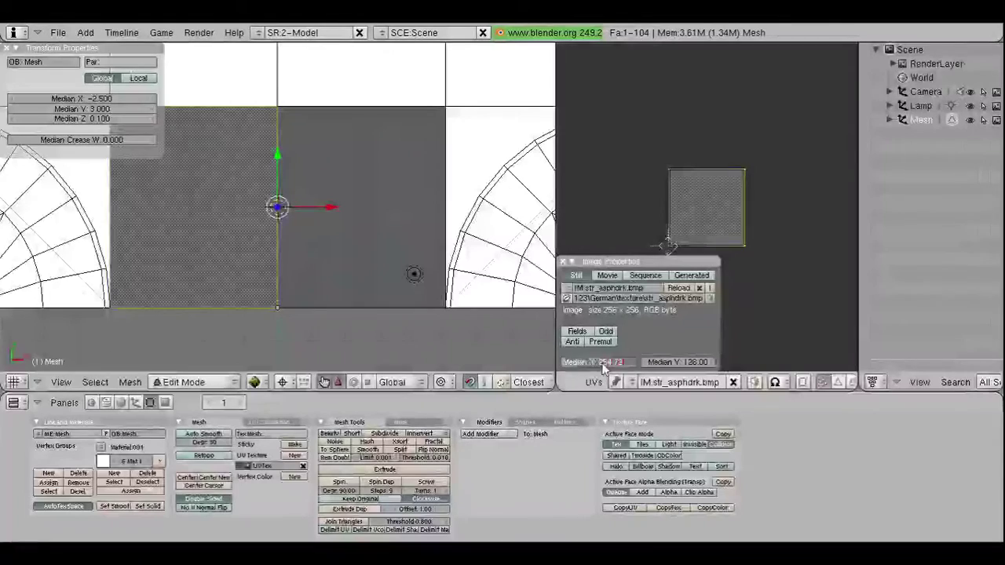
{"action": "key", "text": "Return"}
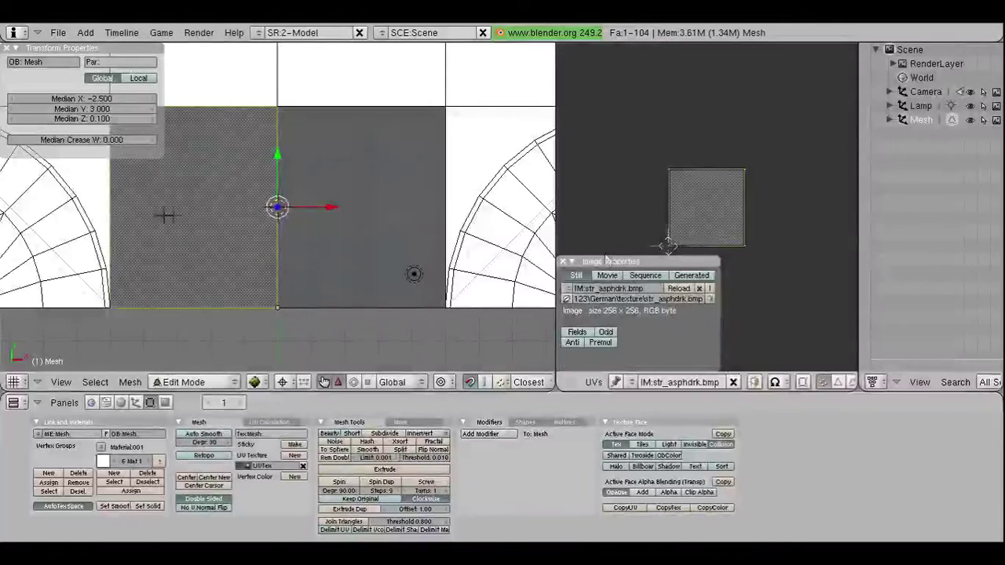
{"action": "key", "text": "a"}
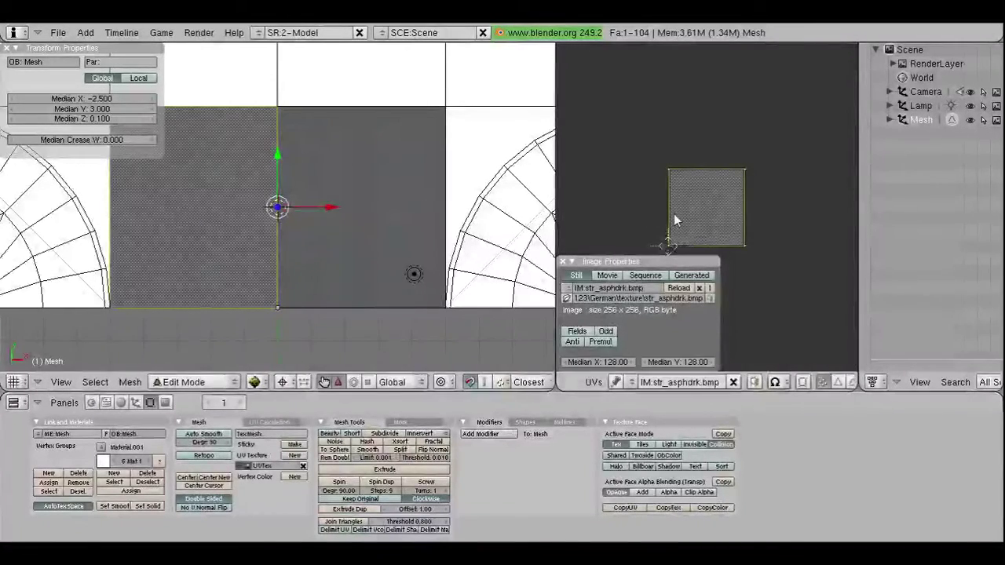
{"action": "scroll", "coordinate": [350, 174], "scroll_direction": "down", "scroll_amount": 2}
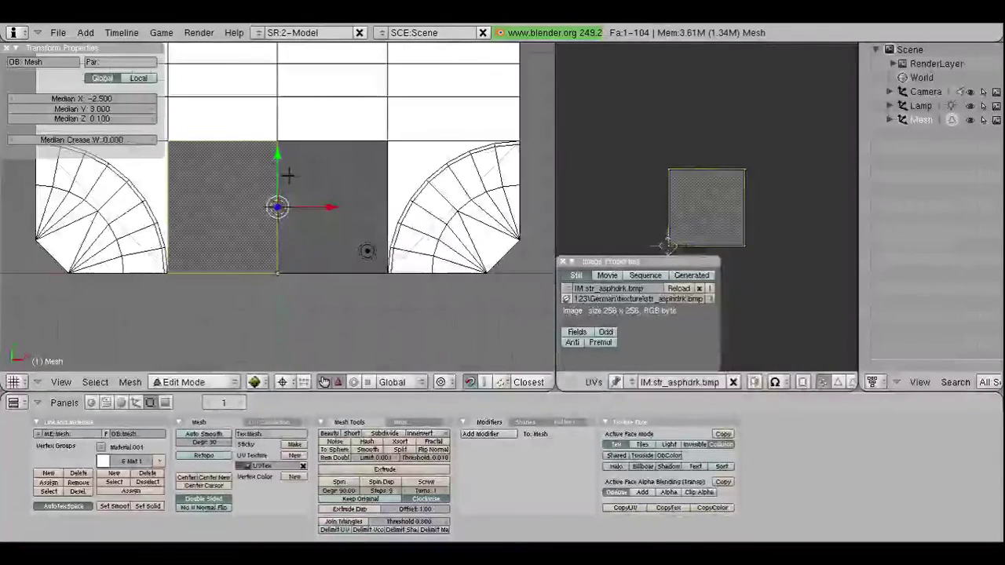
Step: Select the triangle face beside the right quarter-circle of the junction
{"action": "key", "text": "a"}
{"action": "key", "text": "a"}
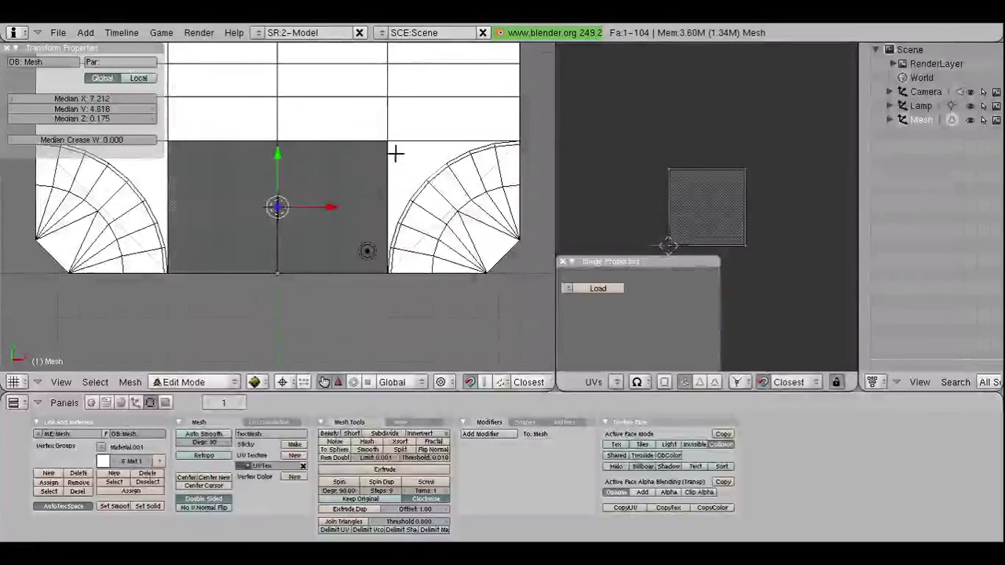
{"action": "key", "text": "a"}
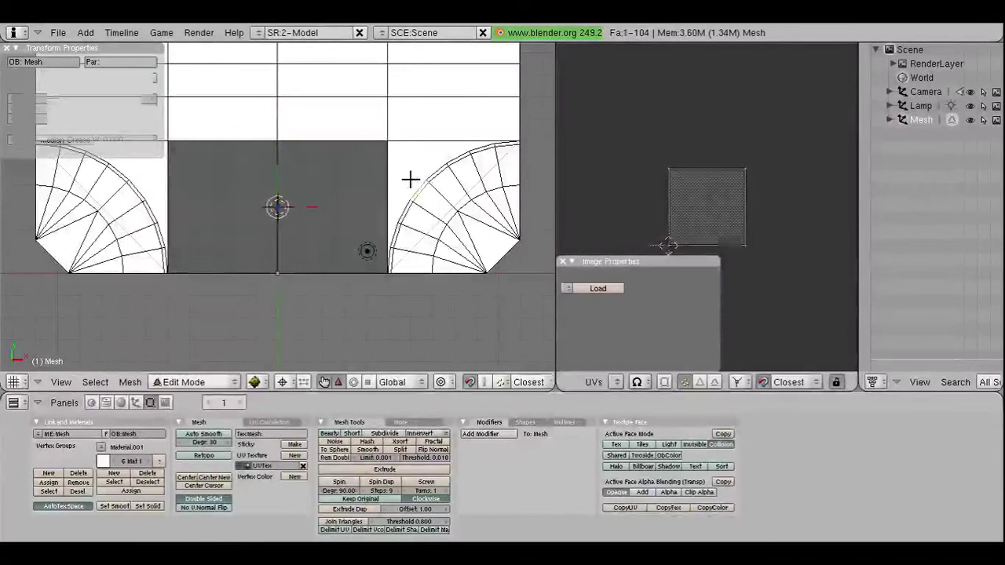
{"action": "mouse_move", "coordinate": [405, 172]}
{"action": "middle_mouse_down"}
{"action": "mouse_move", "coordinate": [455, 219]}
{"action": "mouse_move", "coordinate": [405, 182]}
{"action": "middle_mouse_up"}
{"action": "key", "text": "a"}
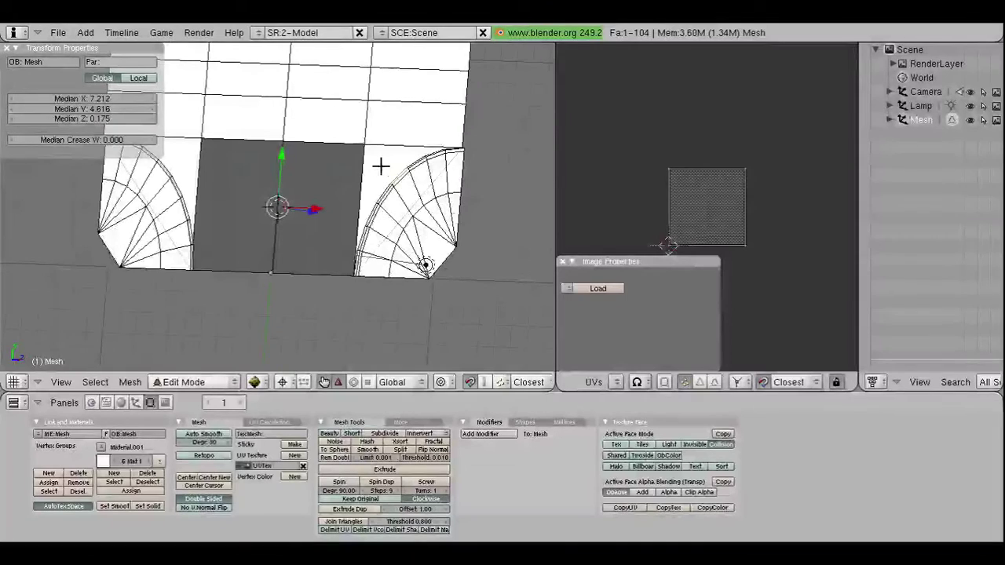
{"action": "right_click", "coordinate": [390, 186]}
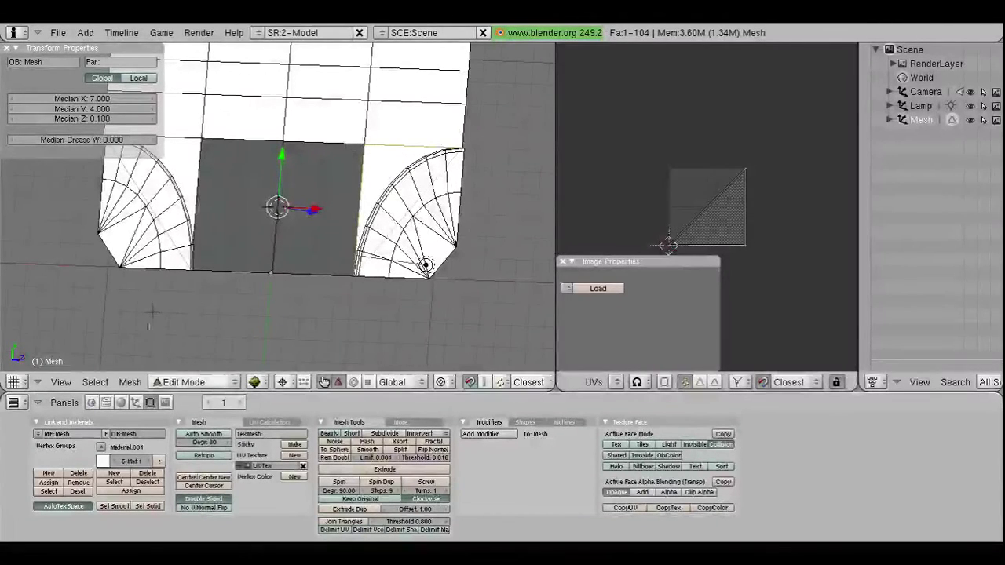
Step: Switch to top orthographic view and assign str_asphdrk.bmp to the triangle face
{"action": "left_click", "coordinate": [61, 382]}
{"action": "left_click", "coordinate": [79, 269]}
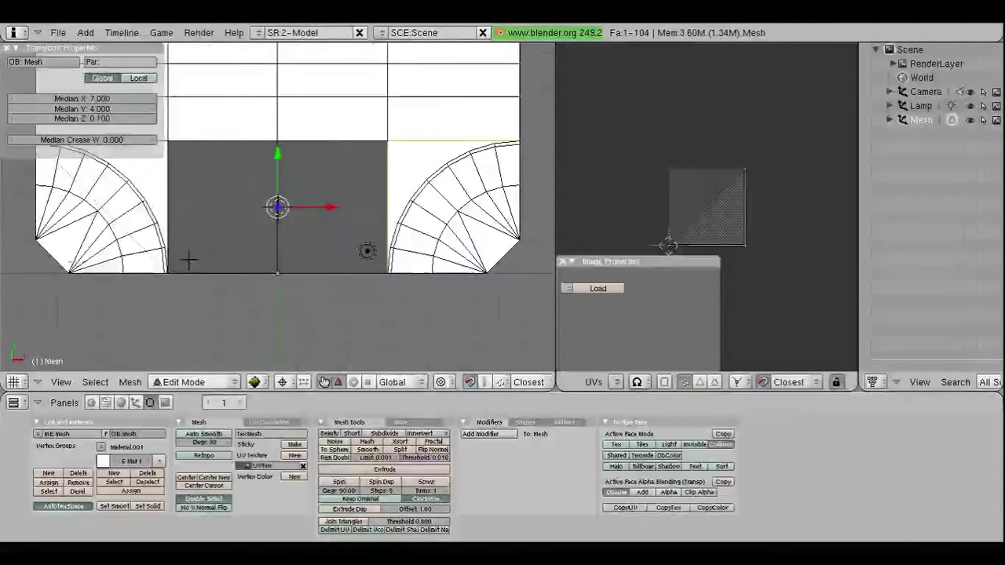
{"action": "key", "text": "u"}
{"action": "left_click", "coordinate": [387, 229]}
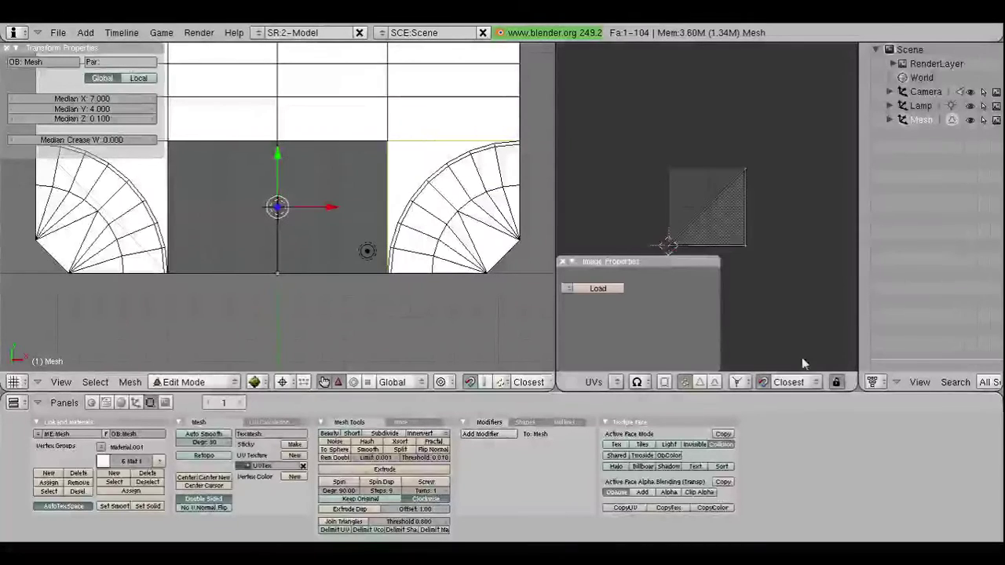
{"action": "left_click", "coordinate": [637, 380]}
{"action": "left_click", "coordinate": [638, 369]}
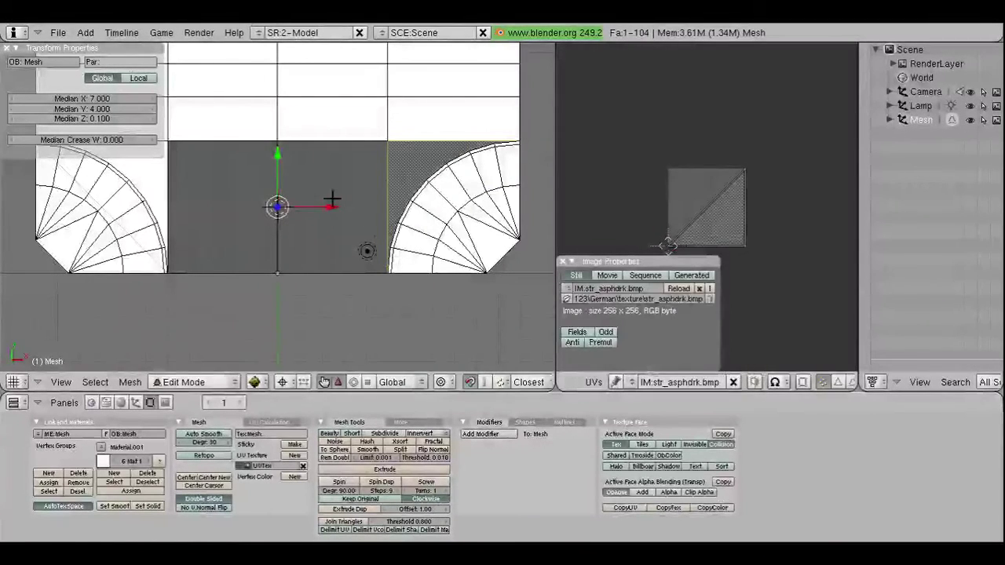
Step: Project the right triangle face's UVs from view so they fill the image bounds
{"action": "key", "text": "u"}
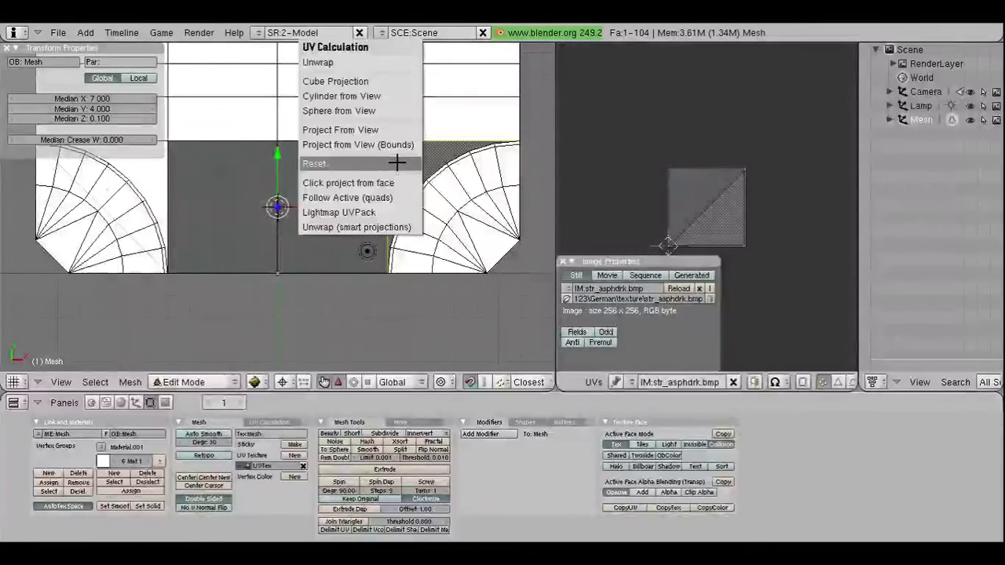
{"action": "left_click", "coordinate": [389, 146]}
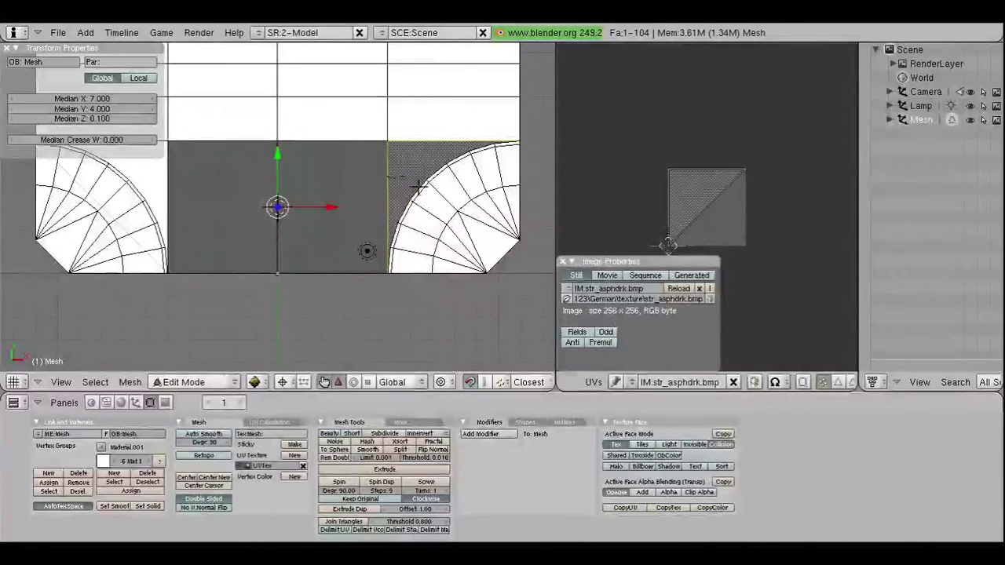
{"action": "scroll", "coordinate": [669, 235], "scroll_direction": "up", "scroll_amount": 3}
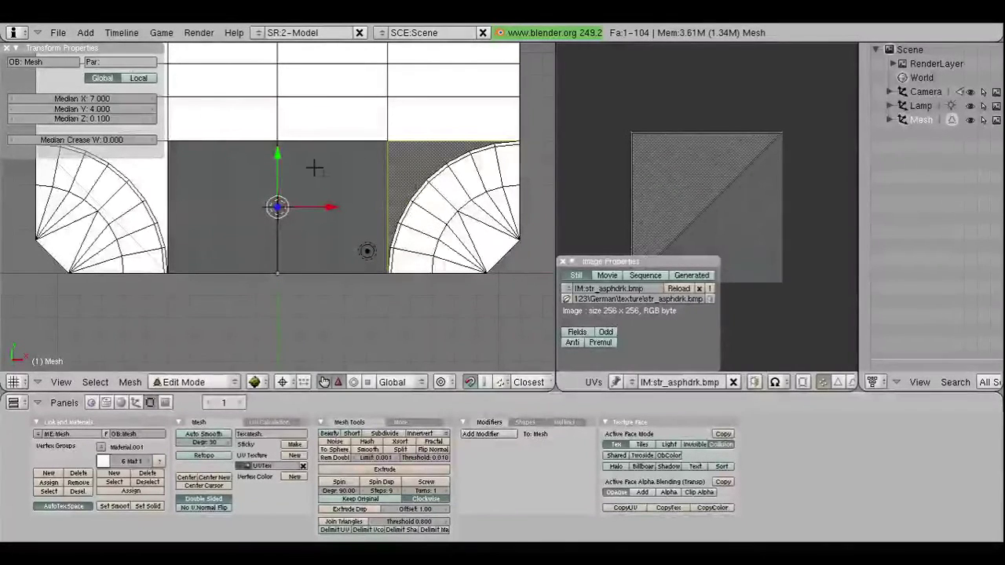
{"action": "right_click", "coordinate": [330, 197]}
{"action": "scroll", "coordinate": [712, 212], "scroll_direction": "down", "scroll_amount": 1}
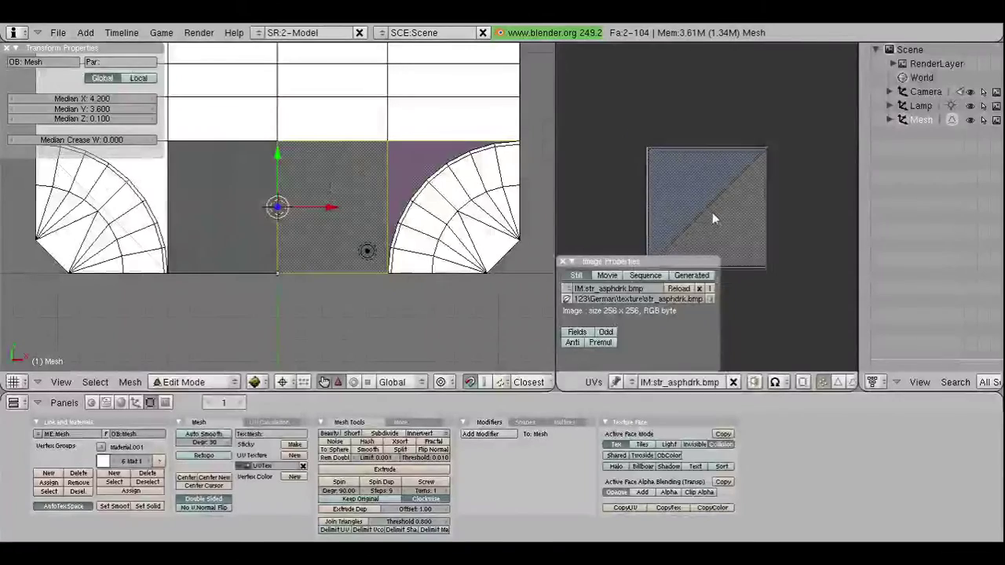
{"action": "scroll", "coordinate": [712, 212], "scroll_direction": "down", "scroll_amount": 1}
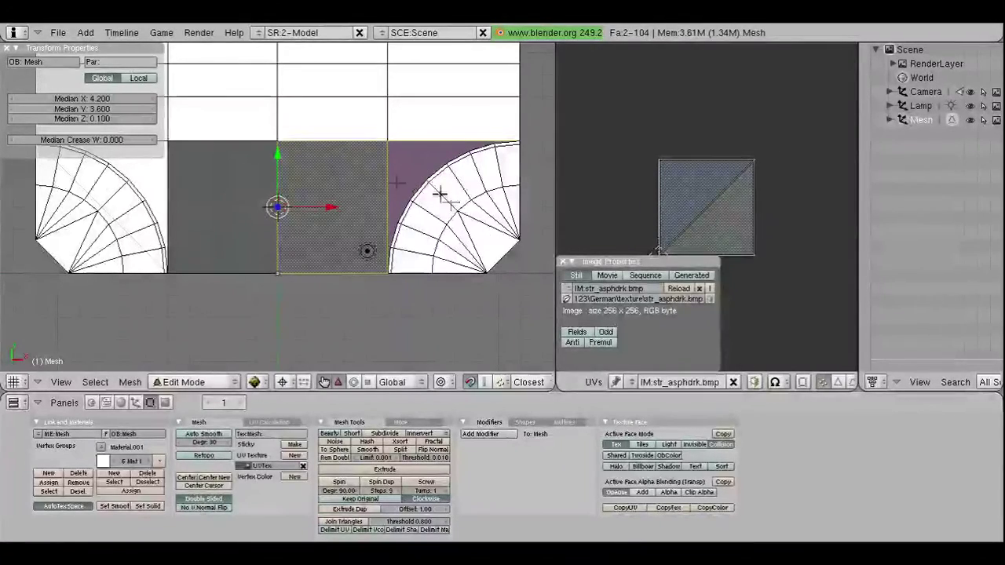
{"action": "scroll", "coordinate": [416, 188], "scroll_direction": "down", "scroll_amount": 1}
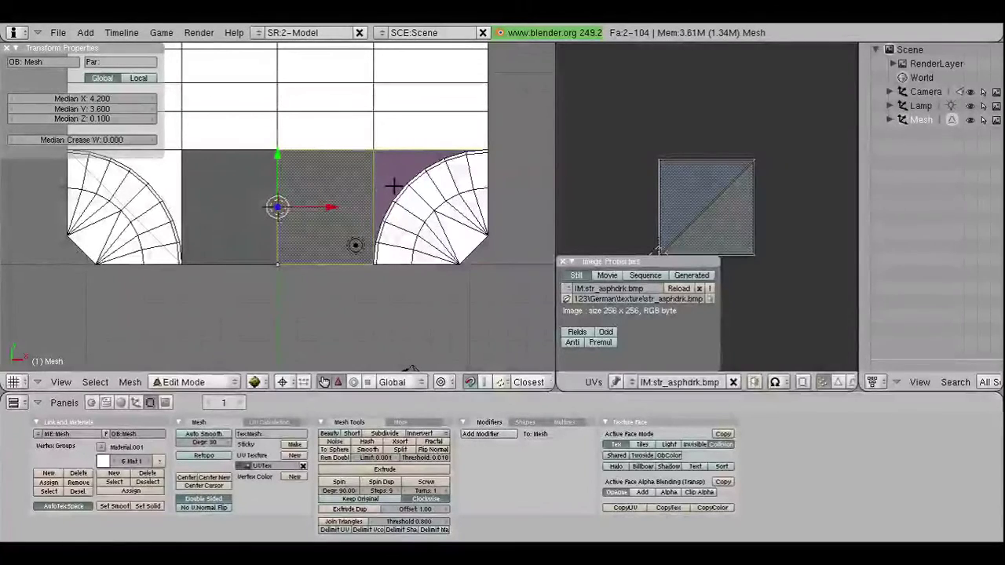
{"action": "key", "text": "a"}
{"action": "key", "text": "ctrl+z"}
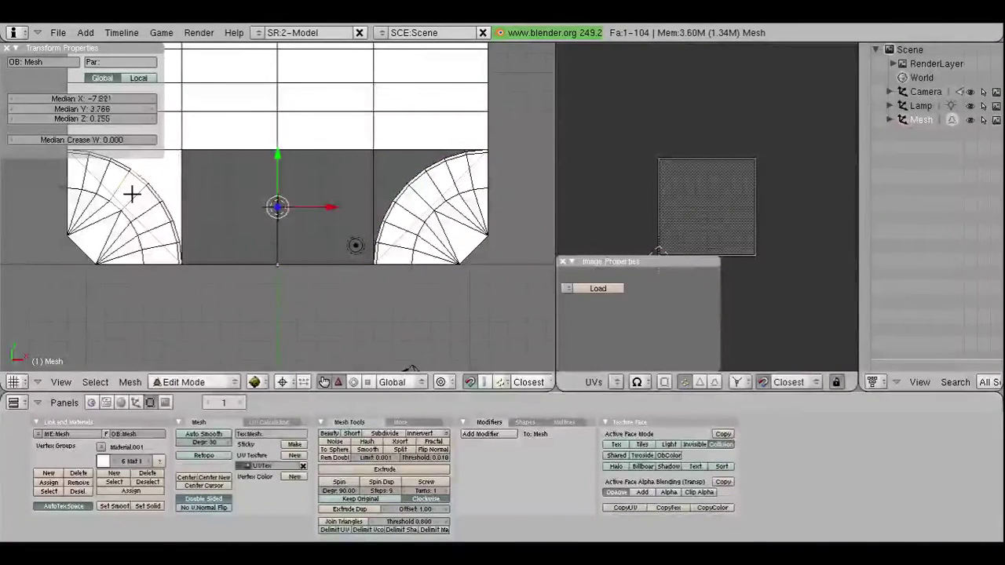
Step: Unwrap the left corner triangle, assign it str_asphdrk.bmp, and re-project its UVs
{"action": "right_click", "coordinate": [141, 190]}
{"action": "key", "text": "u"}
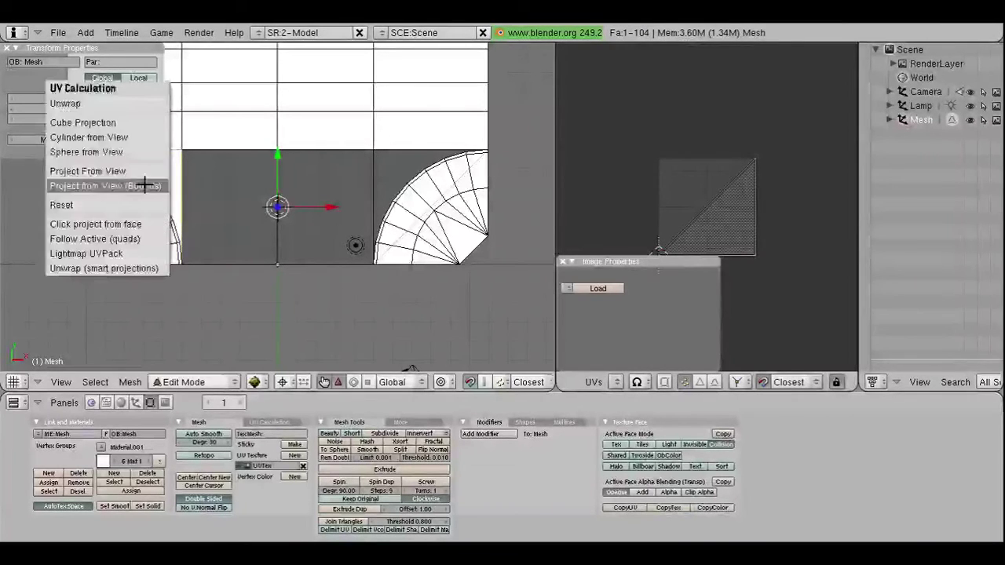
{"action": "left_click", "coordinate": [145, 184]}
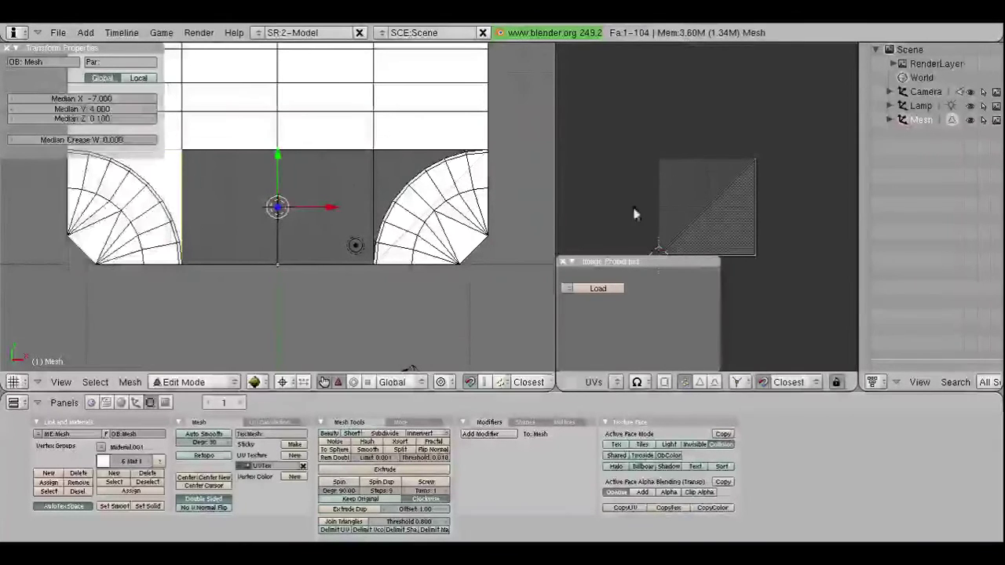
{"action": "left_click", "coordinate": [616, 382]}
{"action": "left_click", "coordinate": [620, 368]}
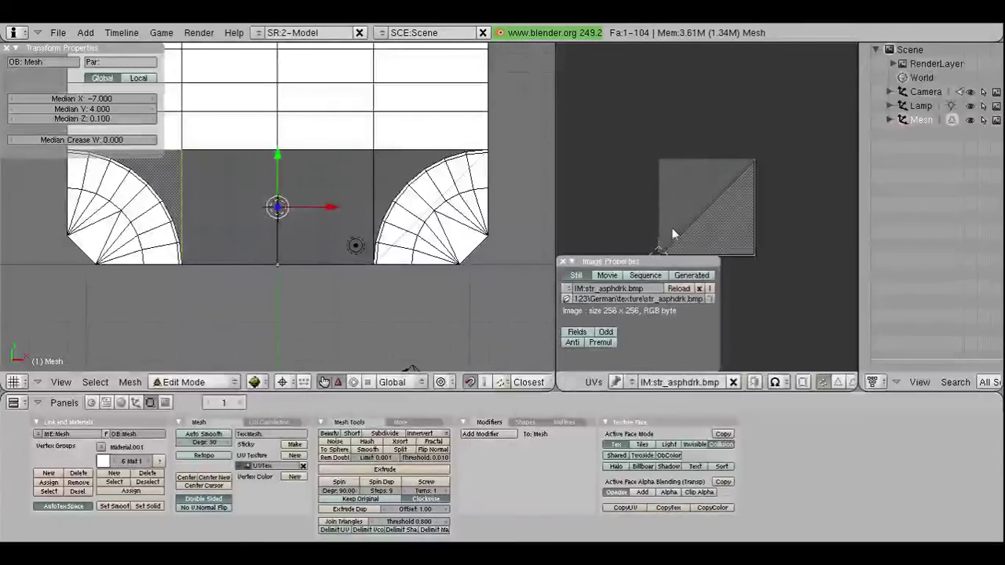
{"action": "key", "text": "u"}
{"action": "left_click", "coordinate": [317, 236]}
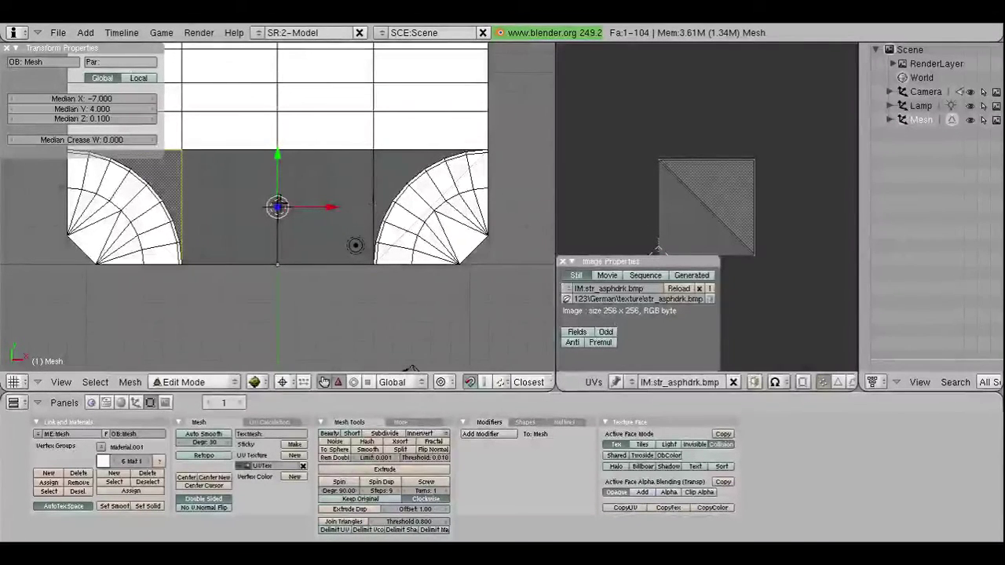
Step: Select the right corner triangle's UVs and confirm a UV vertex's X coordinate
{"action": "right_click", "coordinate": [395, 172]}
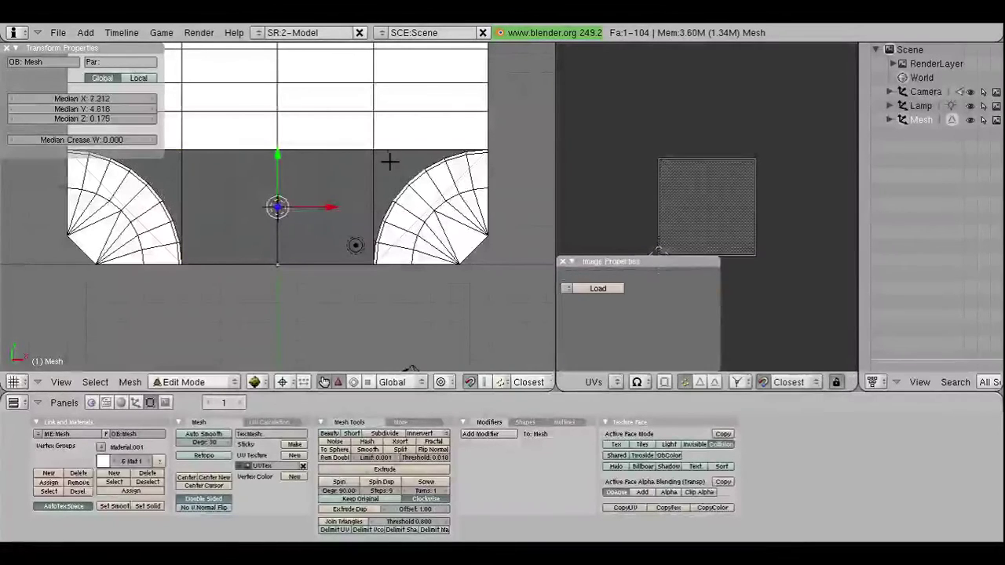
{"action": "right_click", "coordinate": [401, 183]}
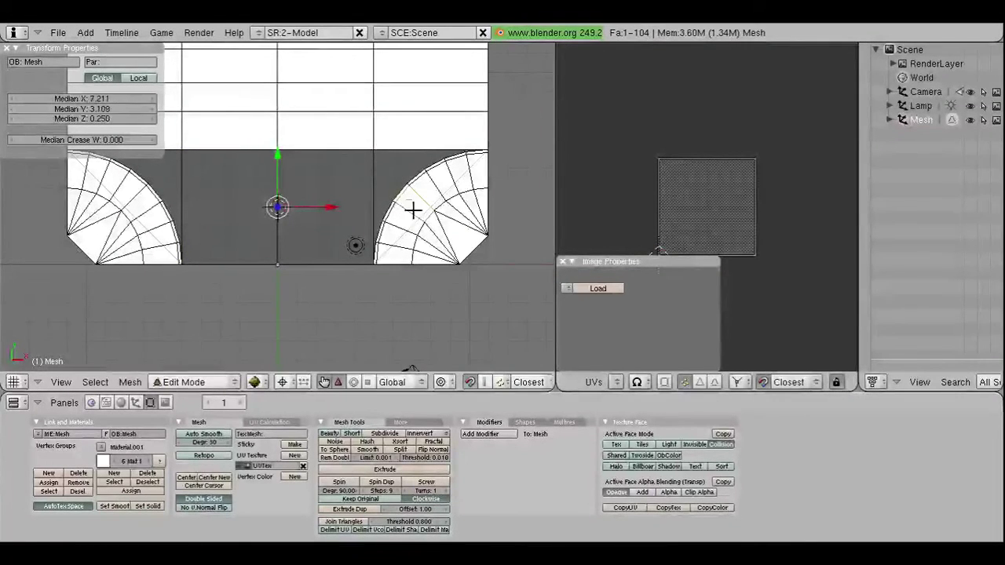
{"action": "right_click", "coordinate": [414, 189]}
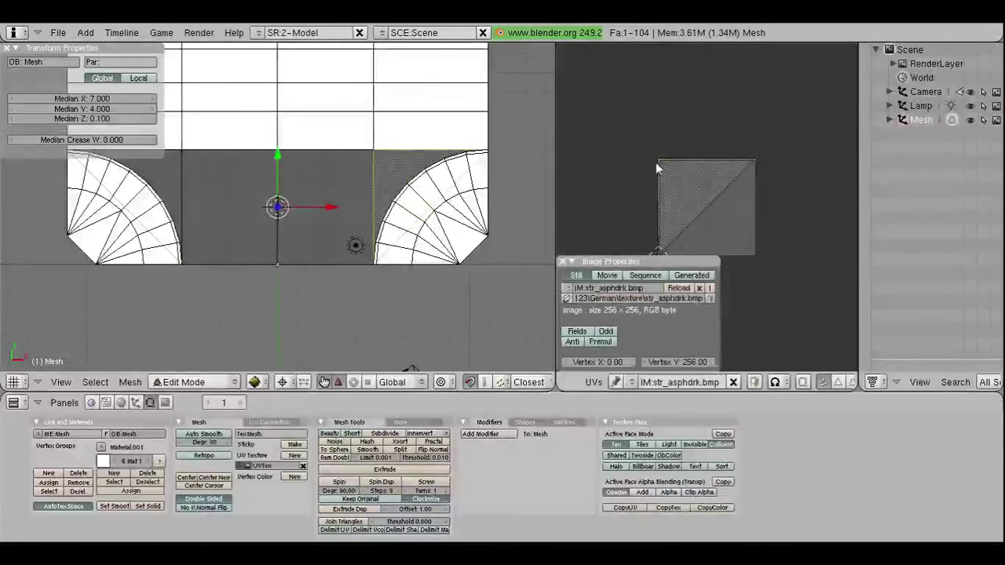
{"action": "scroll", "coordinate": [655, 162], "scroll_direction": "down", "scroll_amount": 2}
{"action": "key", "text": "a"}
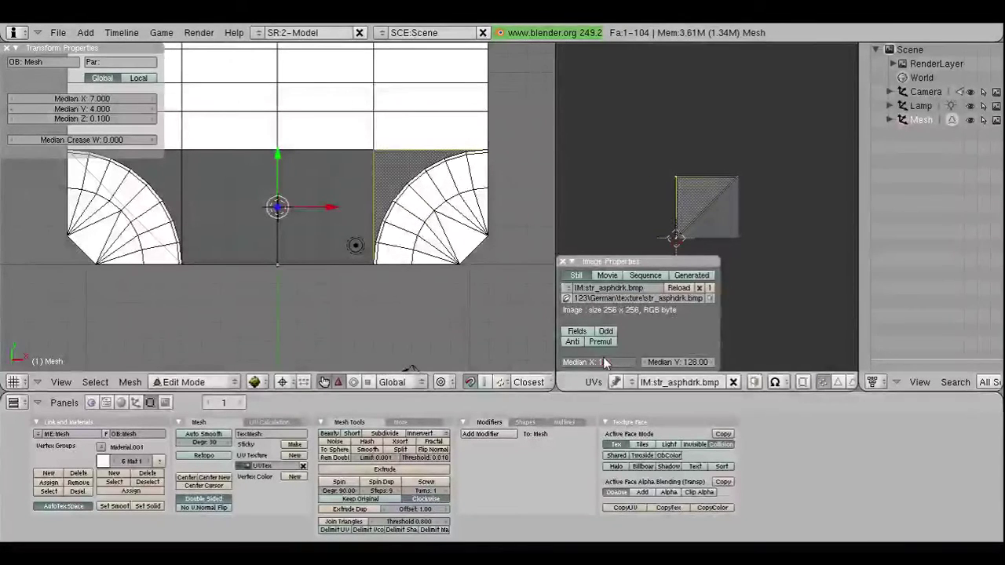
{"action": "right_click", "coordinate": [736, 188]}
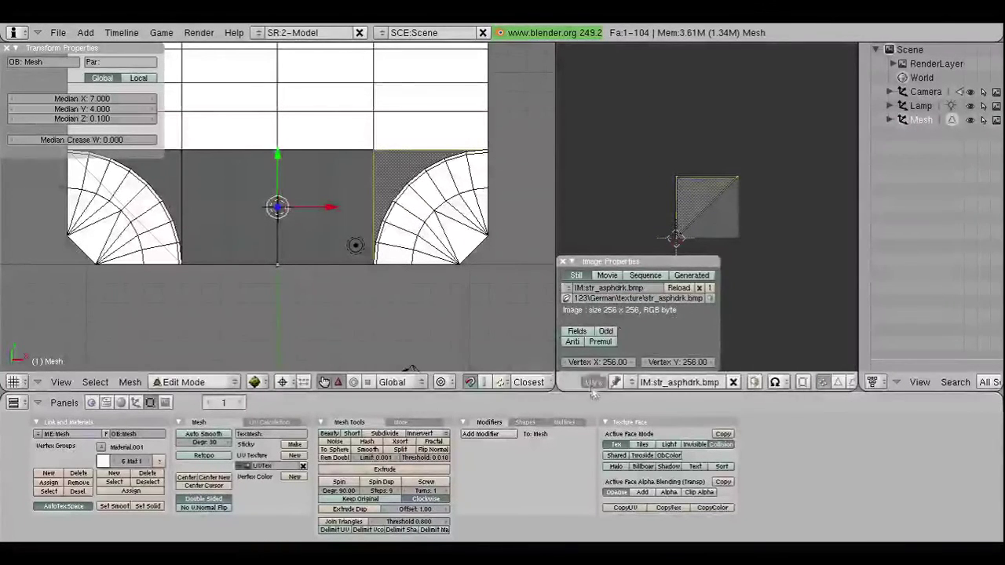
{"action": "left_click", "coordinate": [606, 363]}
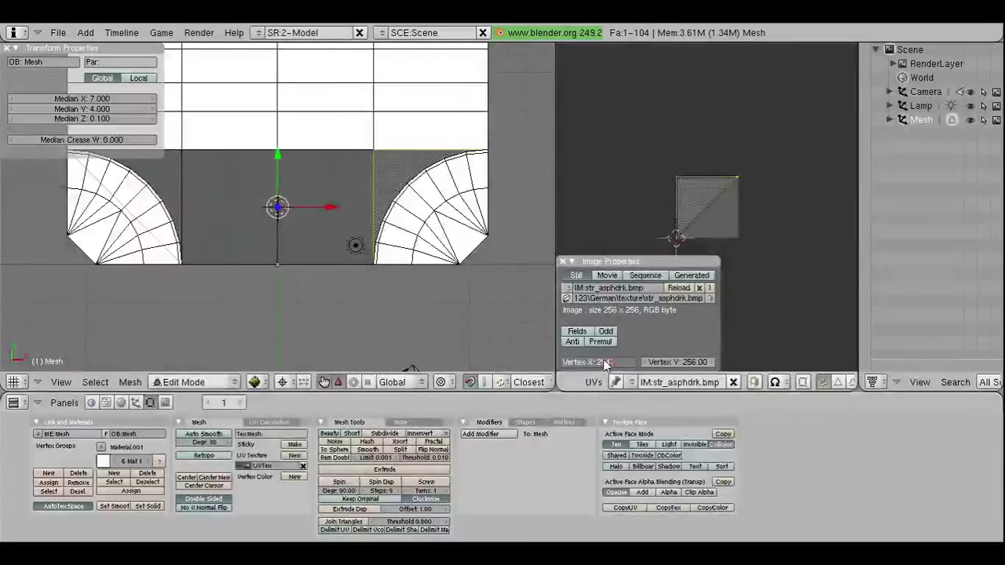
{"action": "key", "text": "Return"}
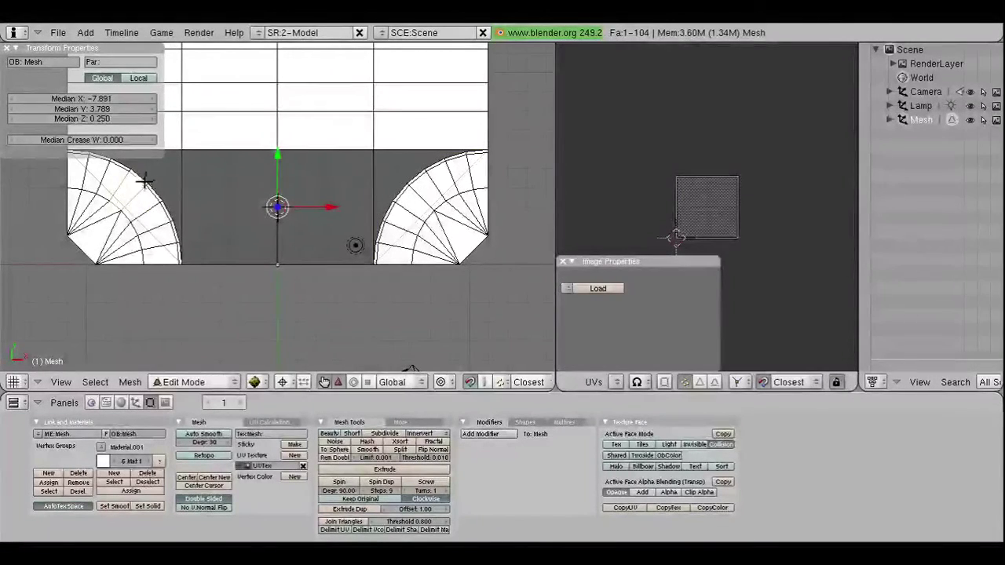
Step: On the left corner triangle, set UV vertex X to 128 and right edge Median X to 254.7
{"action": "right_click", "coordinate": [144, 181]}
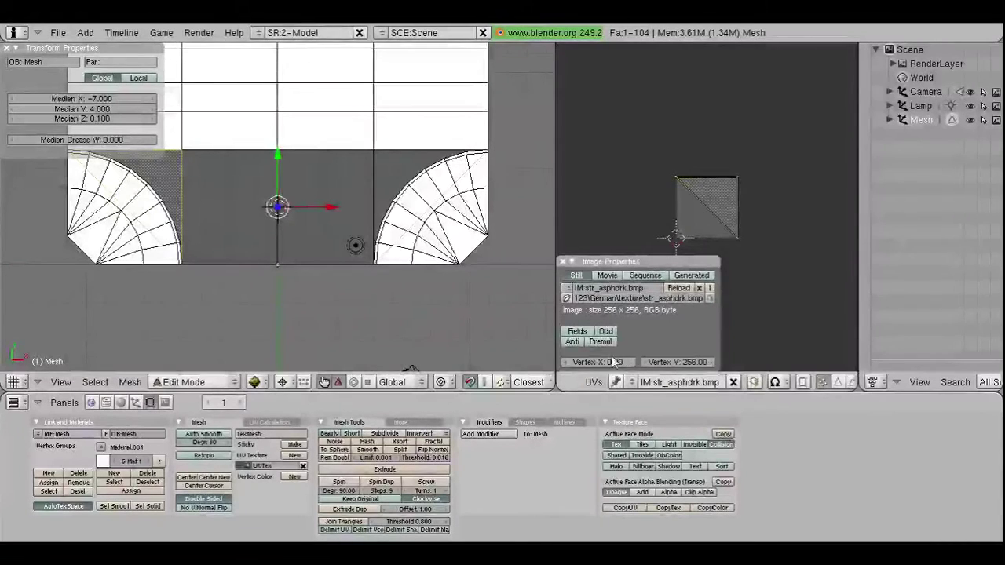
{"action": "left_click", "coordinate": [616, 362]}
{"action": "type", "text": "28"}
{"action": "key", "text": "Return"}
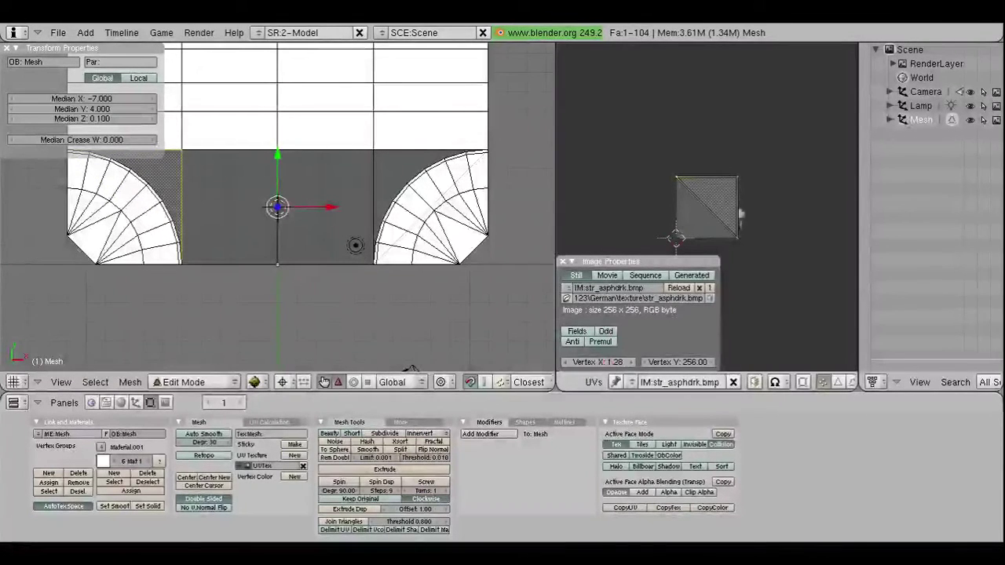
{"action": "right_click", "coordinate": [739, 212], "text": "alt"}
{"action": "left_click", "coordinate": [601, 362]}
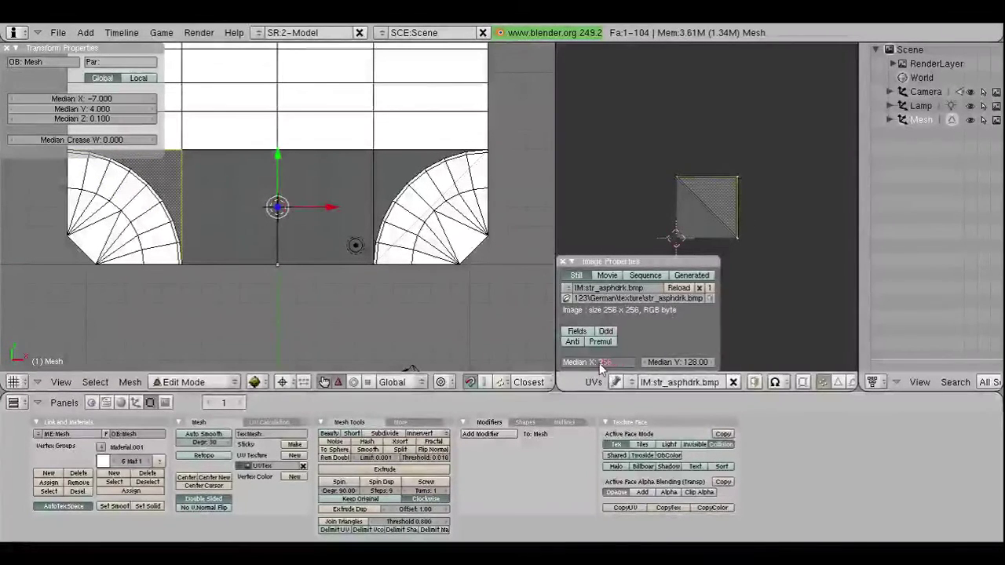
{"action": "type", "text": "254.7"}
{"action": "key", "text": "Return"}
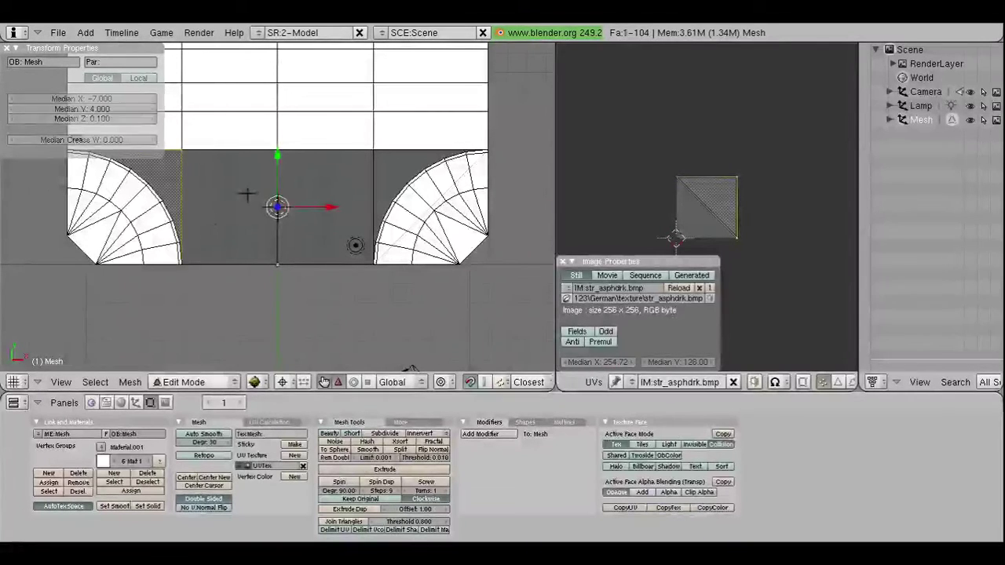
{"action": "key", "text": "a"}
{"action": "scroll", "coordinate": [180, 195], "scroll_direction": "down", "scroll_amount": 1}
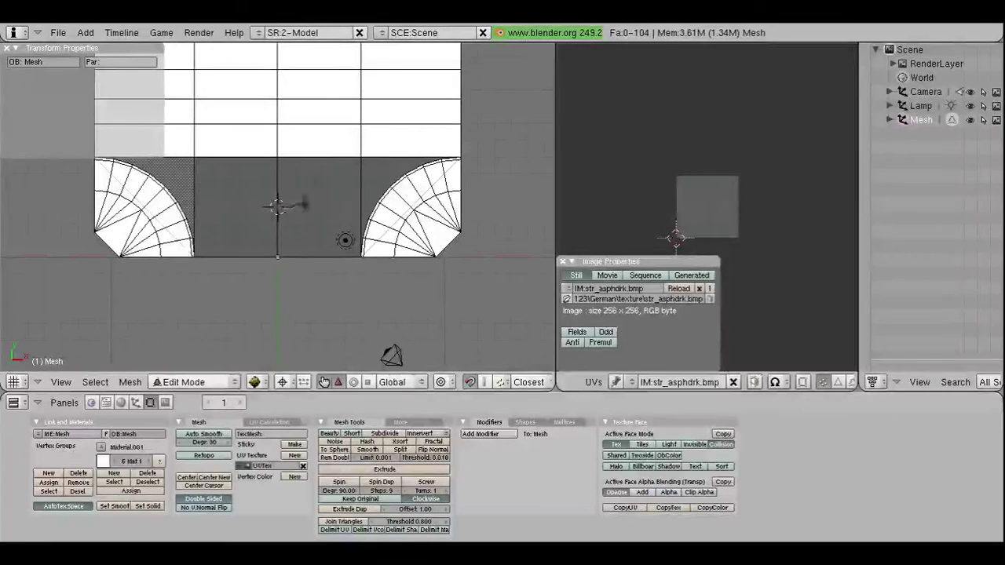
Step: Select the top-right face of the strip and apply the str_asphdrk.bmp image to it
{"action": "right_click", "coordinate": [384, 138]}
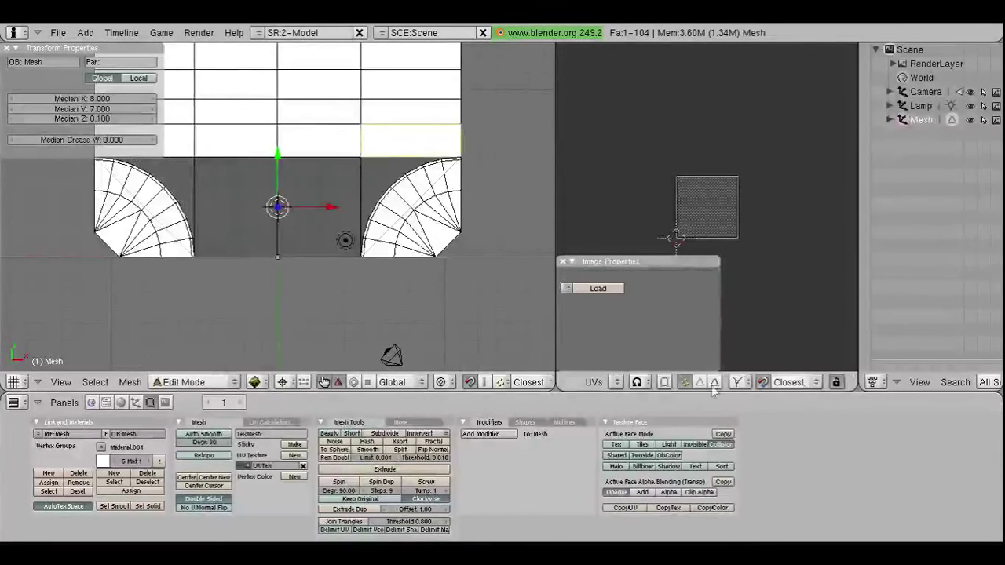
{"action": "left_click", "coordinate": [636, 383]}
{"action": "left_click", "coordinate": [636, 384]}
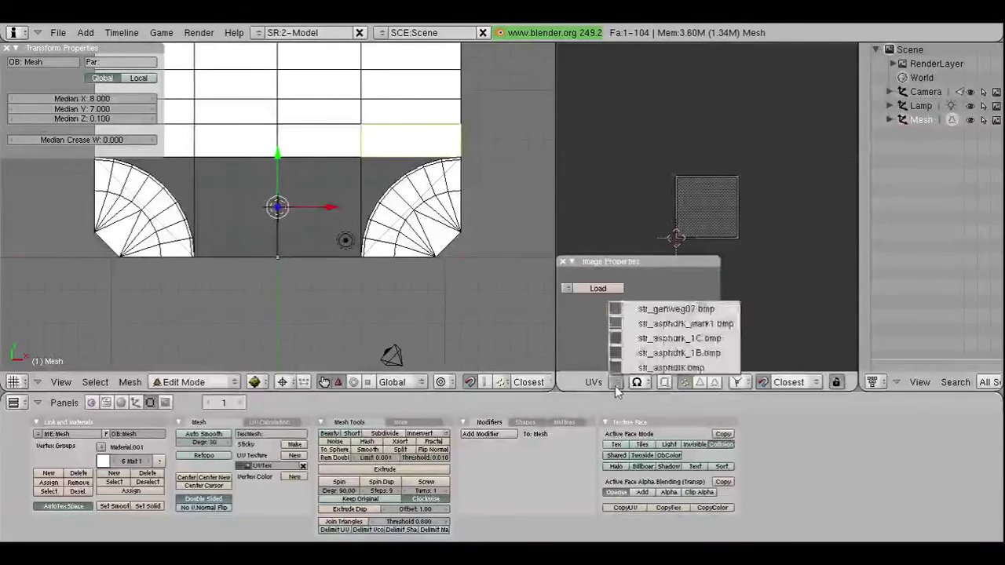
{"action": "left_click", "coordinate": [620, 384]}
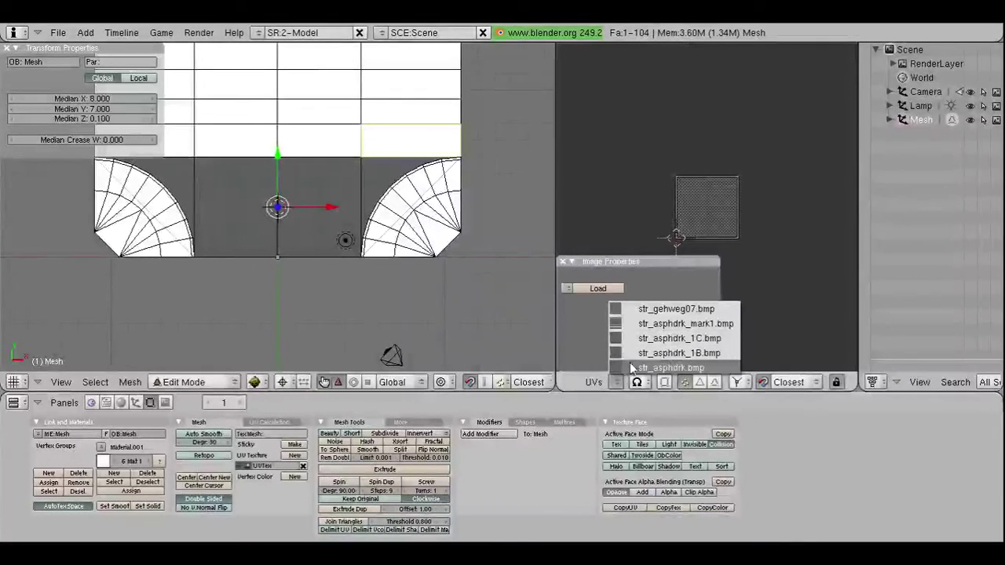
{"action": "left_click", "coordinate": [637, 368]}
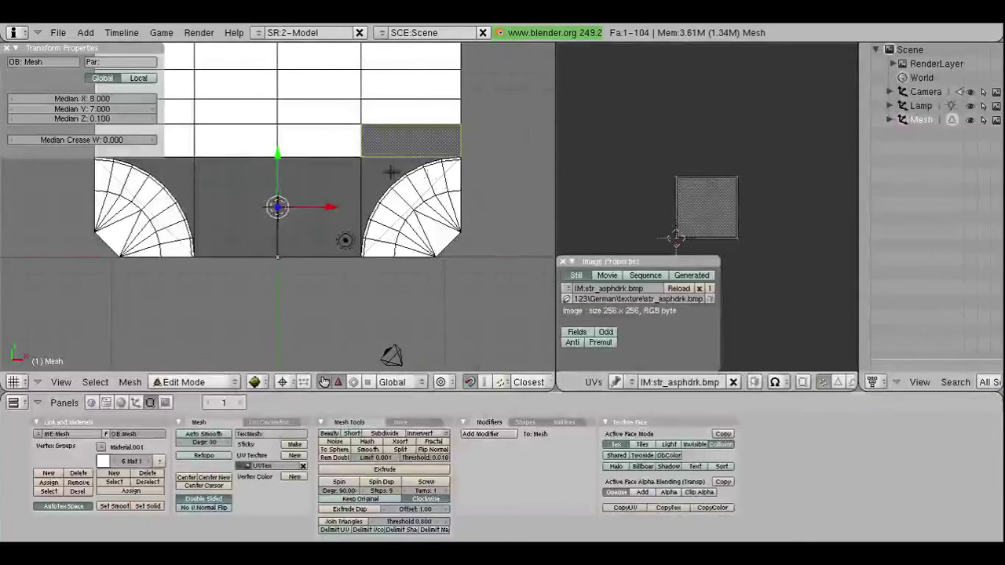
Step: Select all the face's UVs and set their Median X to 0, then to 128
{"action": "scroll", "coordinate": [703, 228], "scroll_direction": "up", "scroll_amount": 2}
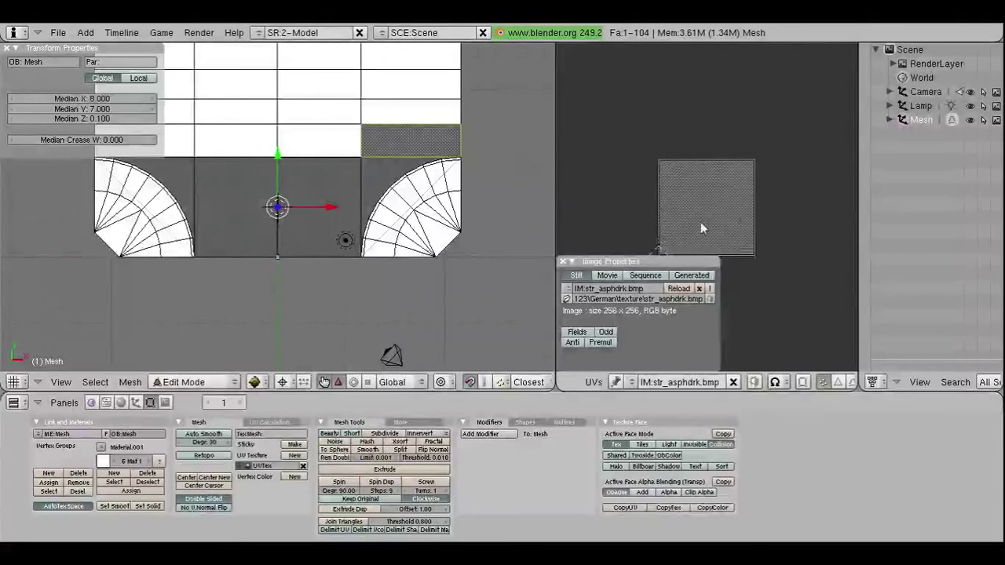
{"action": "scroll", "coordinate": [727, 222], "scroll_direction": "down", "scroll_amount": 1}
{"action": "key", "text": "a"}
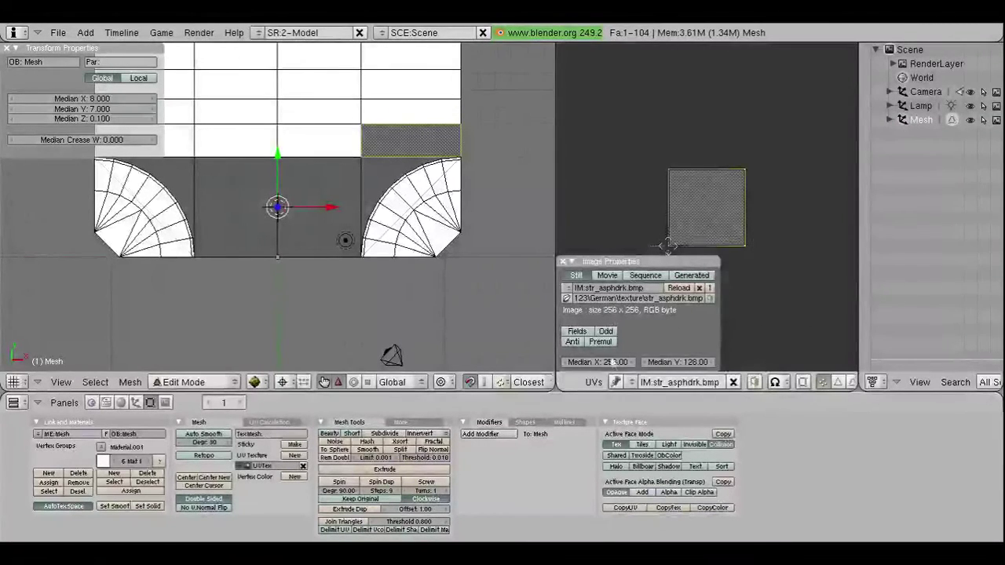
{"action": "left_click", "coordinate": [611, 363]}
{"action": "type", "text": "0"}
{"action": "key", "text": "Return"}
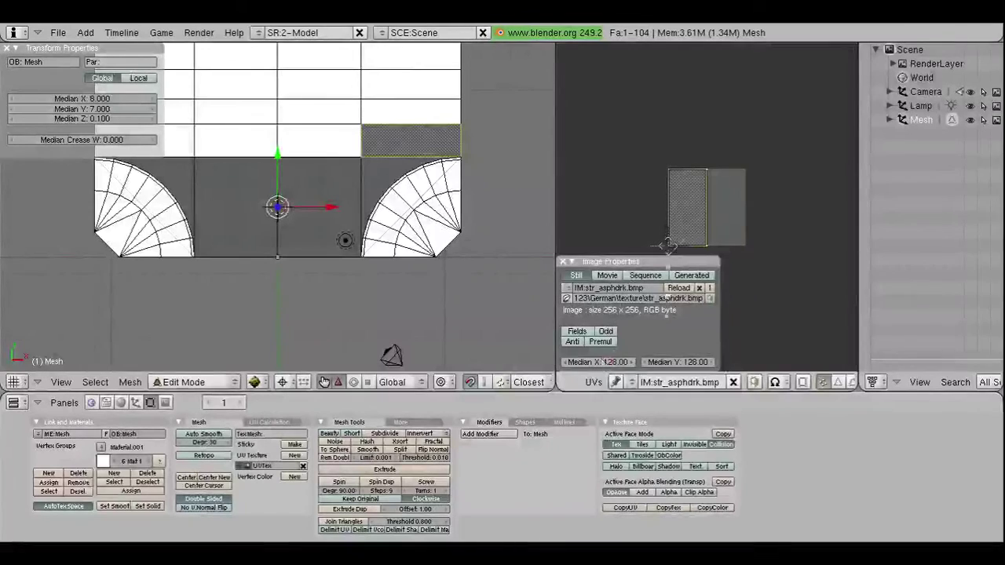
{"action": "left_click", "coordinate": [603, 364]}
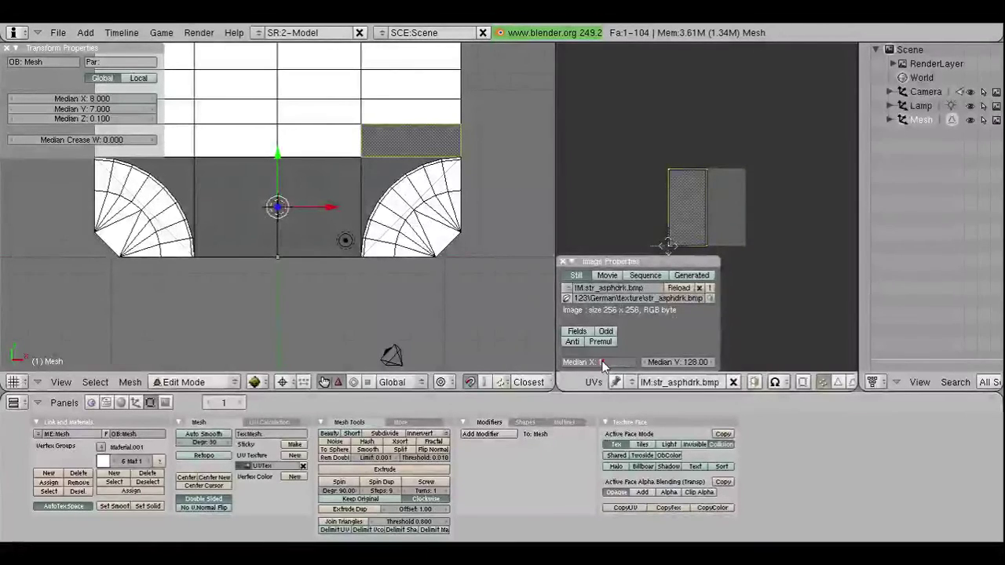
{"action": "type", "text": "128"}
{"action": "key", "text": "Return"}
{"action": "scroll", "coordinate": [335, 151], "scroll_direction": "up", "scroll_amount": 4}
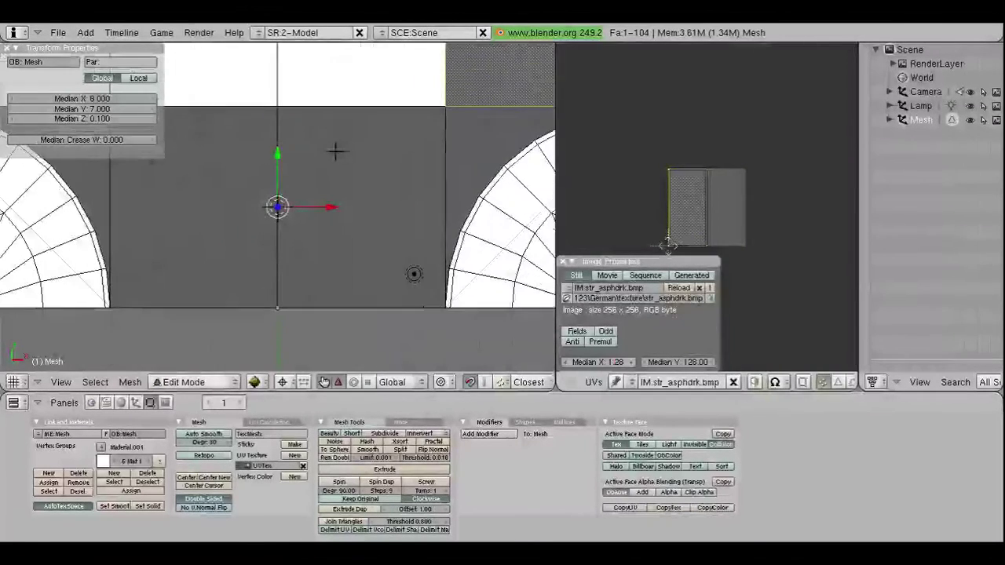
Step: Enter a new UV Median X value and re-centre the UV strip in the image view
{"action": "key", "text": "shift+s"}
{"action": "left_click", "coordinate": [413, 139]}
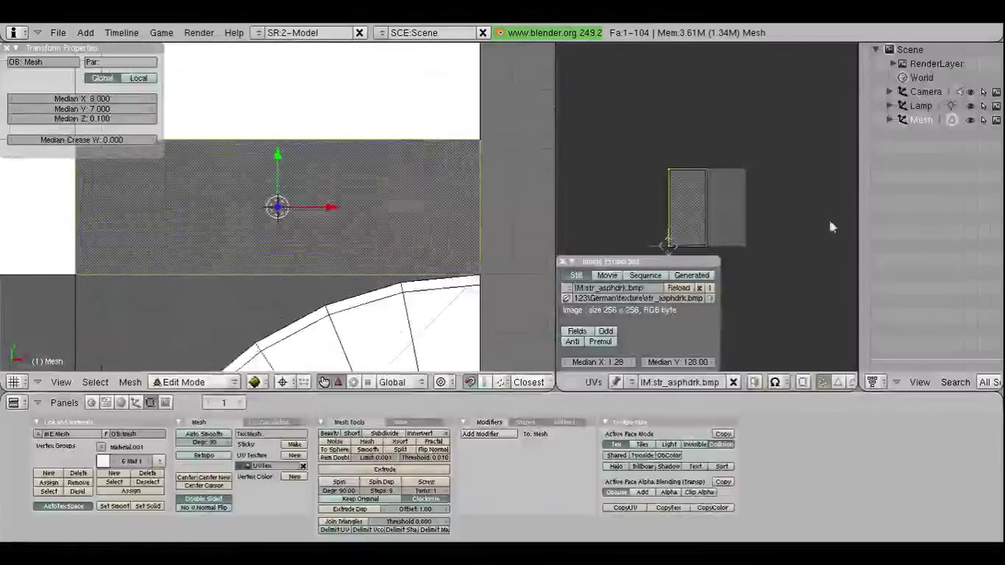
{"action": "key", "text": "ctrl+z"}
{"action": "left_click", "coordinate": [619, 362]}
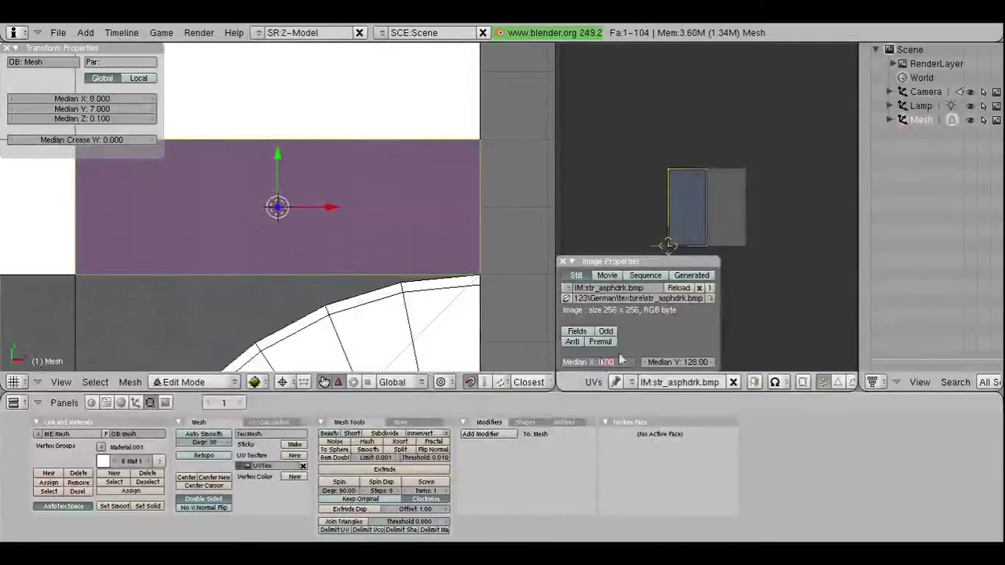
{"action": "type", "text": "128"}
{"action": "key", "text": "Return"}
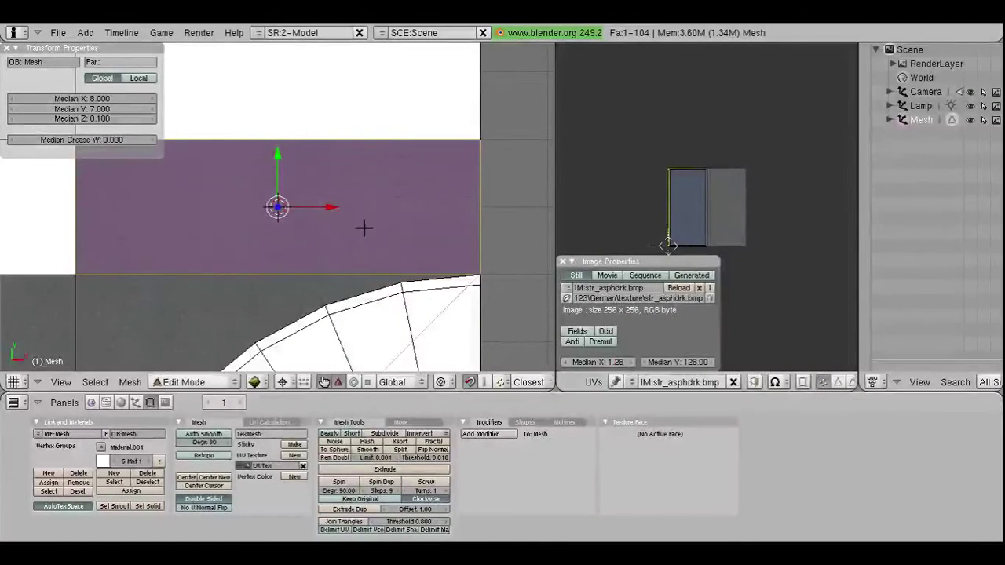
{"action": "key", "text": "a"}
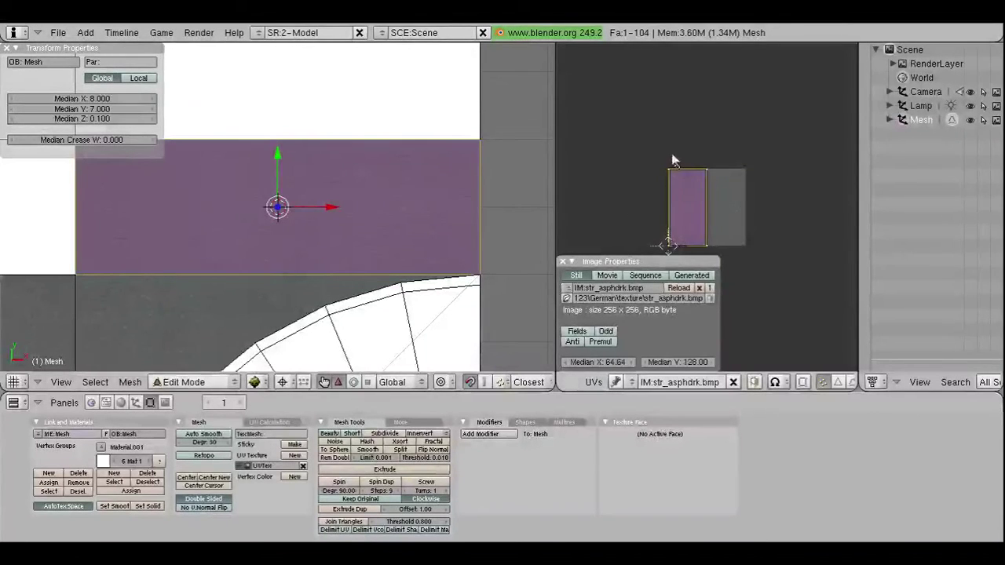
{"action": "key", "text": "a"}
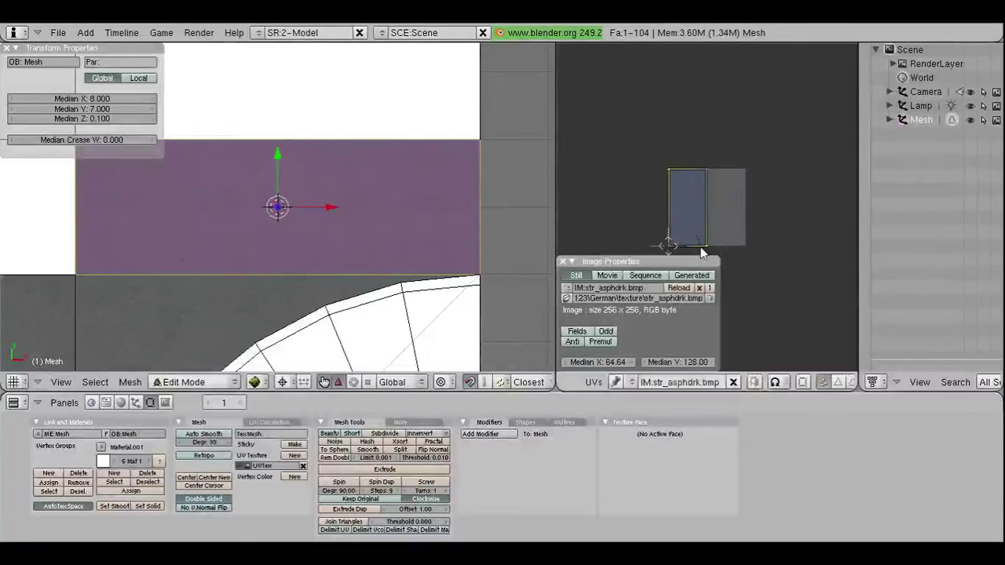
{"action": "scroll", "coordinate": [710, 212], "scroll_direction": "up", "scroll_amount": 4}
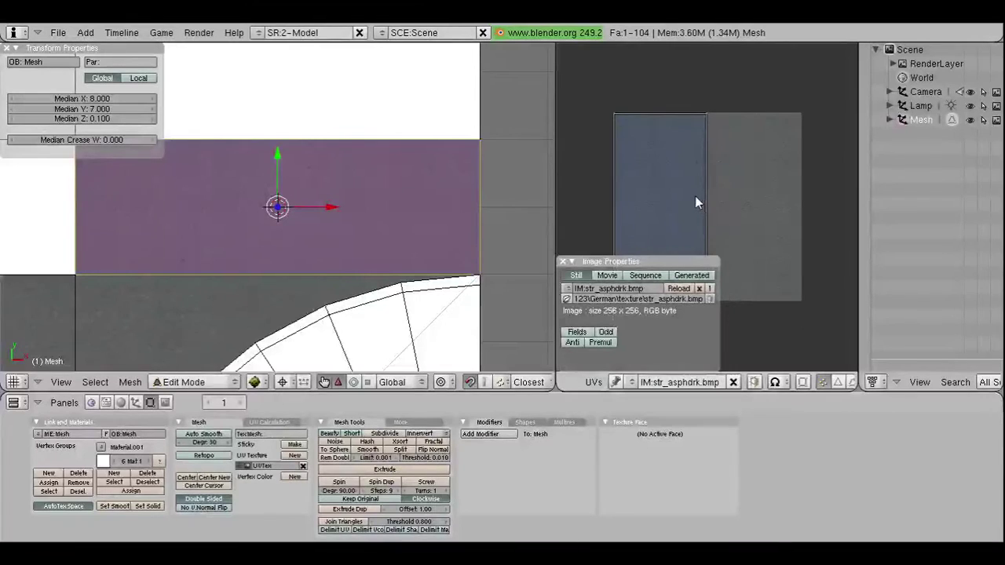
{"action": "middle_click_drag", "start_coordinate": [695, 195], "coordinate": [736, 161]}
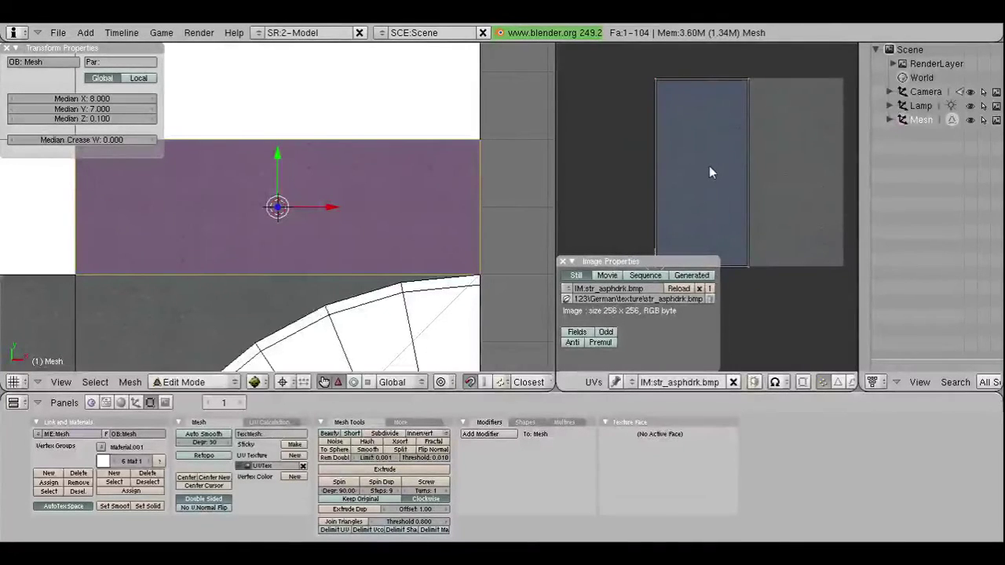
Step: Scale all the face's UVs along X so they cover only the image's left half
{"action": "key", "text": "a"}
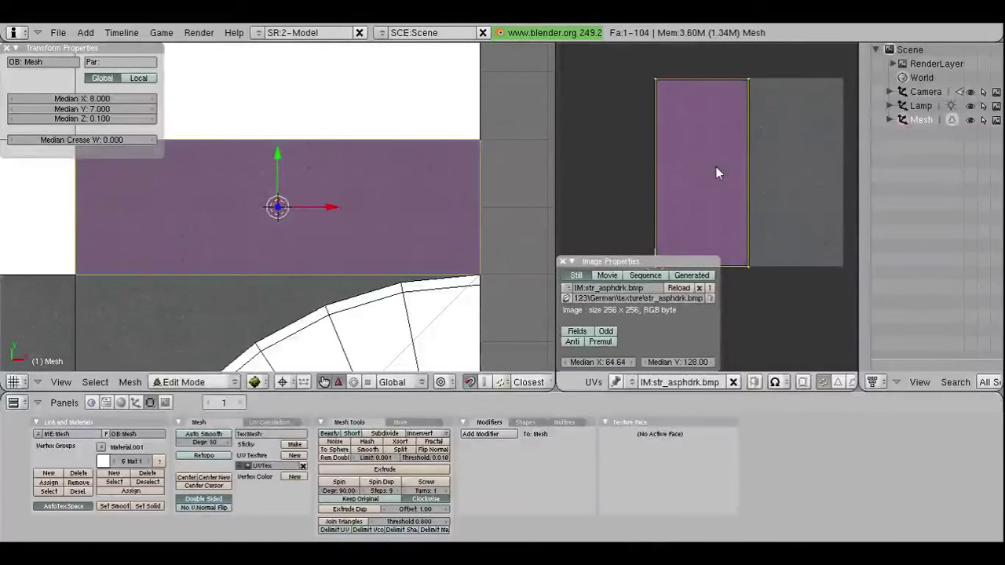
{"action": "key", "text": "s"}
{"action": "key", "text": "x"}
{"action": "left_click", "coordinate": [716, 173]}
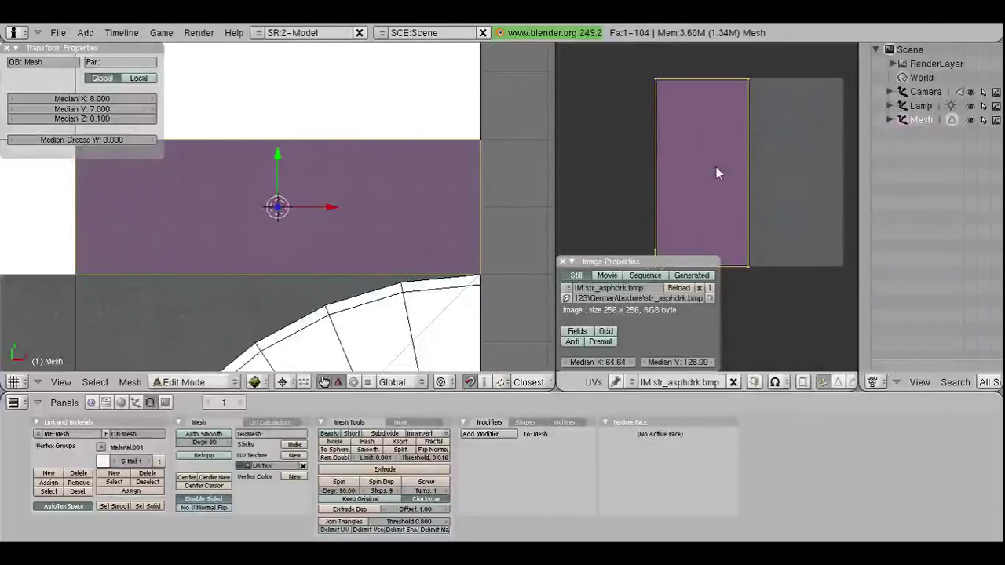
{"action": "right_click", "coordinate": [756, 191]}
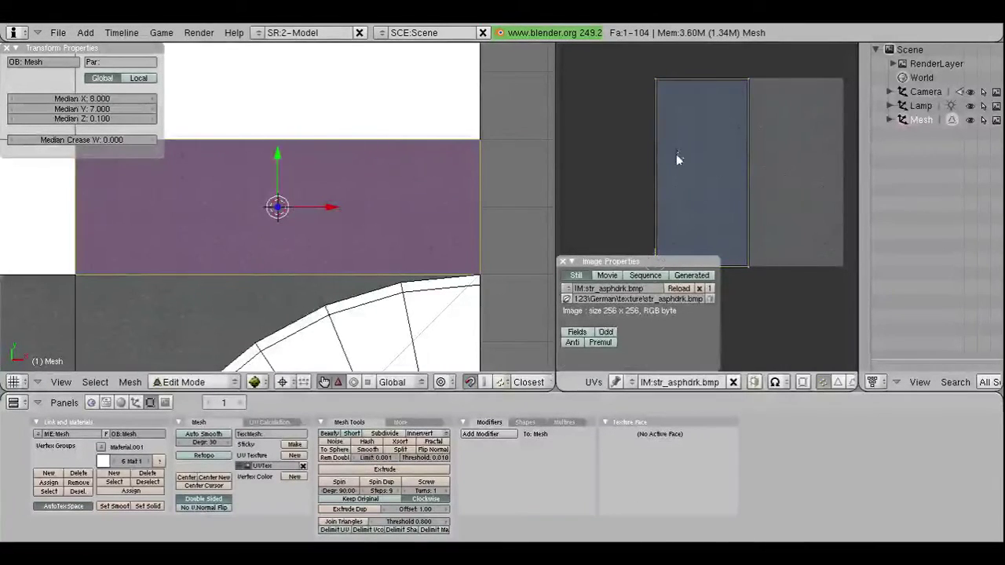
{"action": "scroll", "coordinate": [274, 196], "scroll_direction": "down", "scroll_amount": 1}
{"action": "scroll", "coordinate": [275, 196], "scroll_direction": "down", "scroll_amount": 2}
{"action": "scroll", "coordinate": [274, 197], "scroll_direction": "down", "scroll_amount": 1}
{"action": "scroll", "coordinate": [275, 205], "scroll_direction": "down", "scroll_amount": 1}
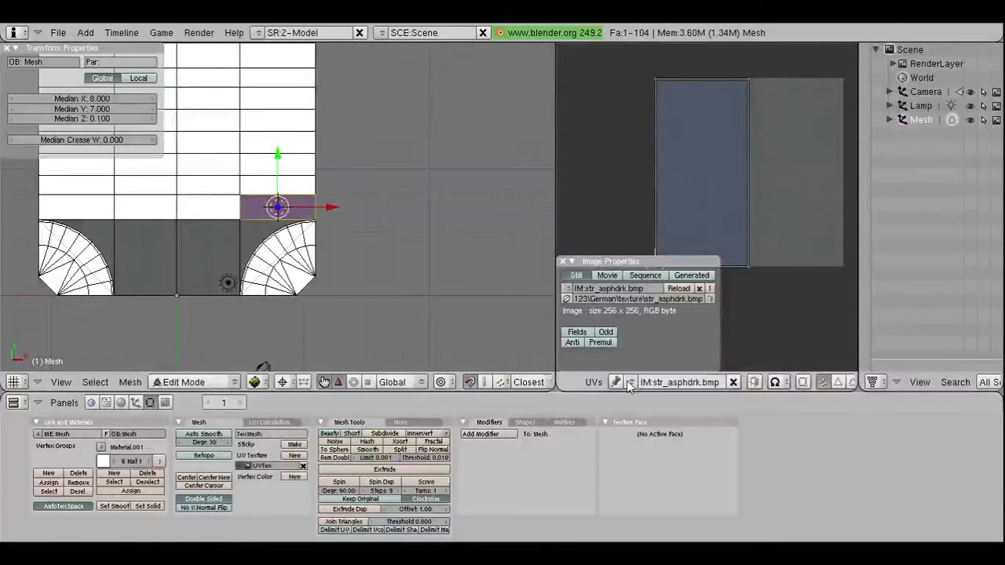
Step: Select the face left of the textured one, project its UVs from view (bounds) and assign str_asphdrk.bmp
{"action": "scroll", "coordinate": [629, 383], "scroll_direction": "up", "scroll_amount": 2}
{"action": "left_click", "coordinate": [687, 383]}
{"action": "left_click", "coordinate": [751, 385]}
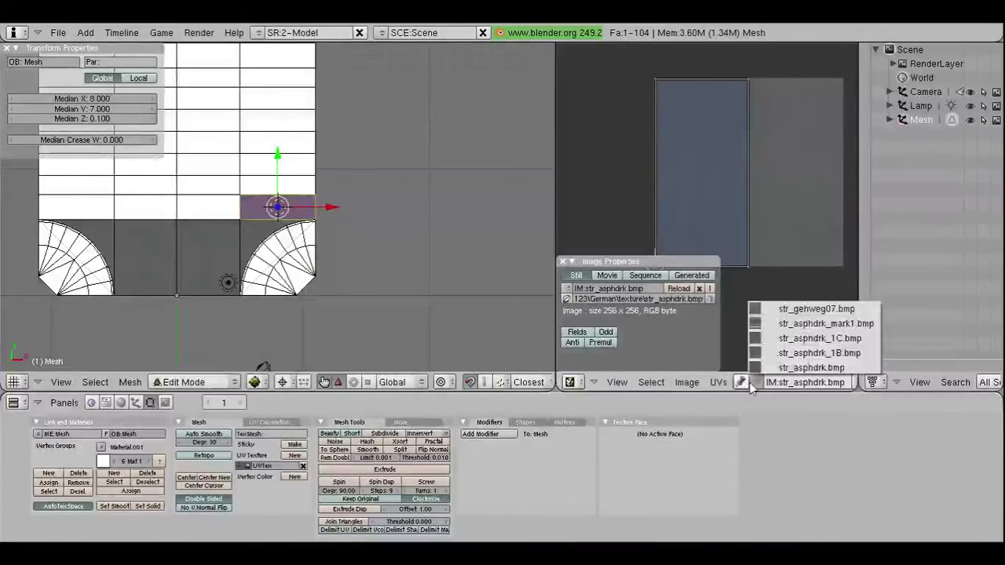
{"action": "right_click", "coordinate": [205, 207]}
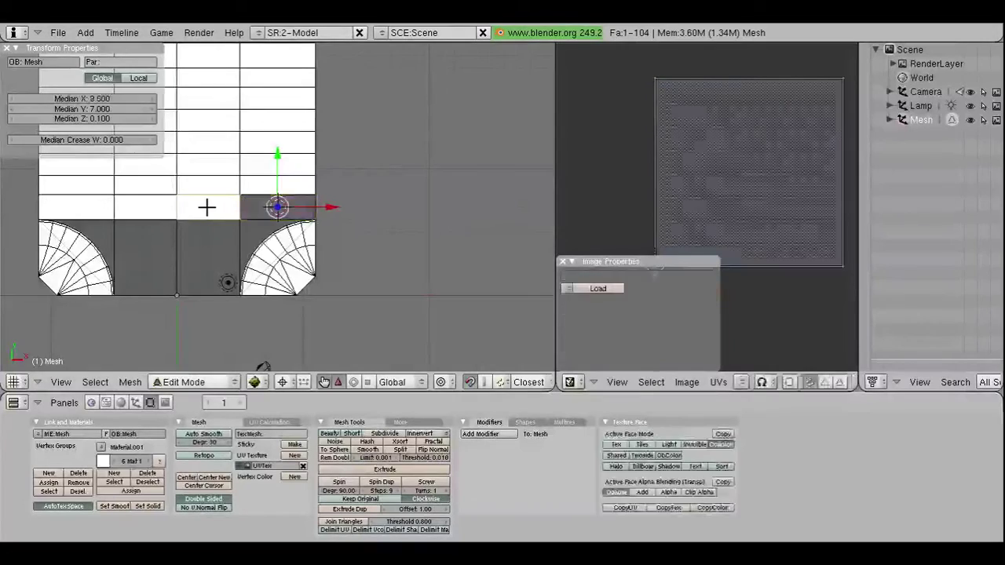
{"action": "scroll", "coordinate": [207, 207], "scroll_direction": "up", "scroll_amount": 2}
{"action": "key", "text": "u"}
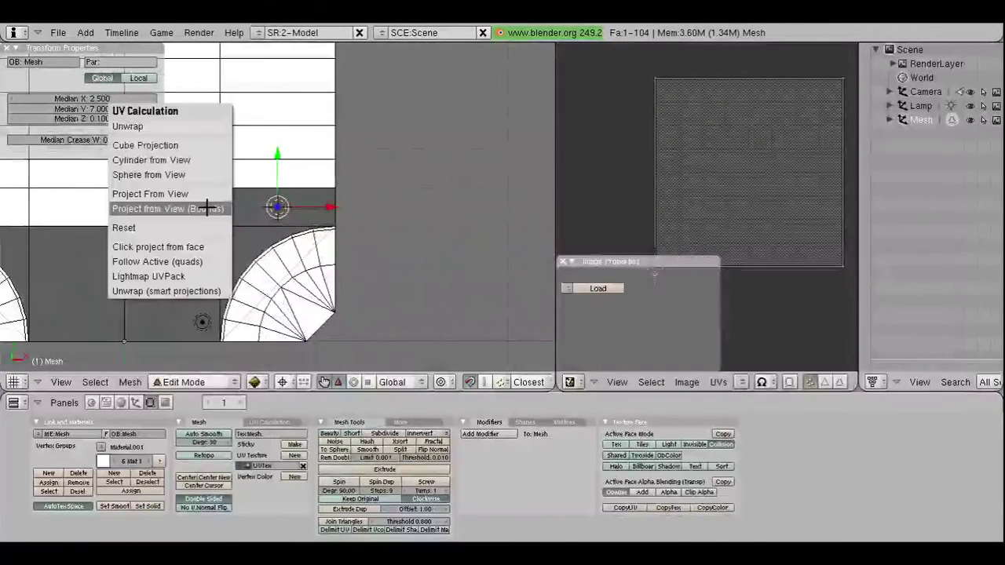
{"action": "left_click", "coordinate": [204, 206]}
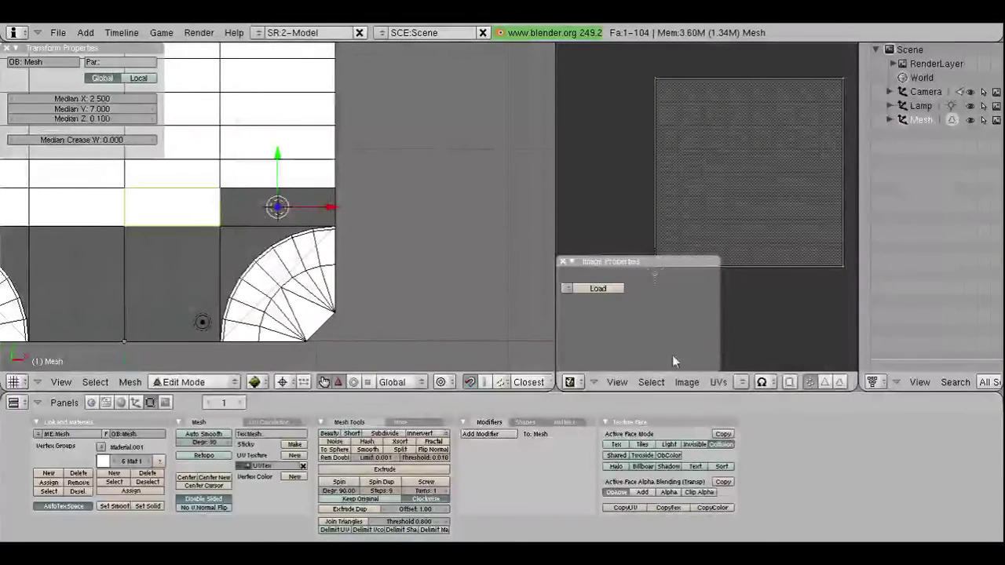
{"action": "left_click", "coordinate": [742, 382]}
{"action": "left_click", "coordinate": [762, 366]}
Step: Rotate all of the new face's UVs by 90 degrees
{"action": "scroll", "coordinate": [159, 221], "scroll_direction": "up", "scroll_amount": 1}
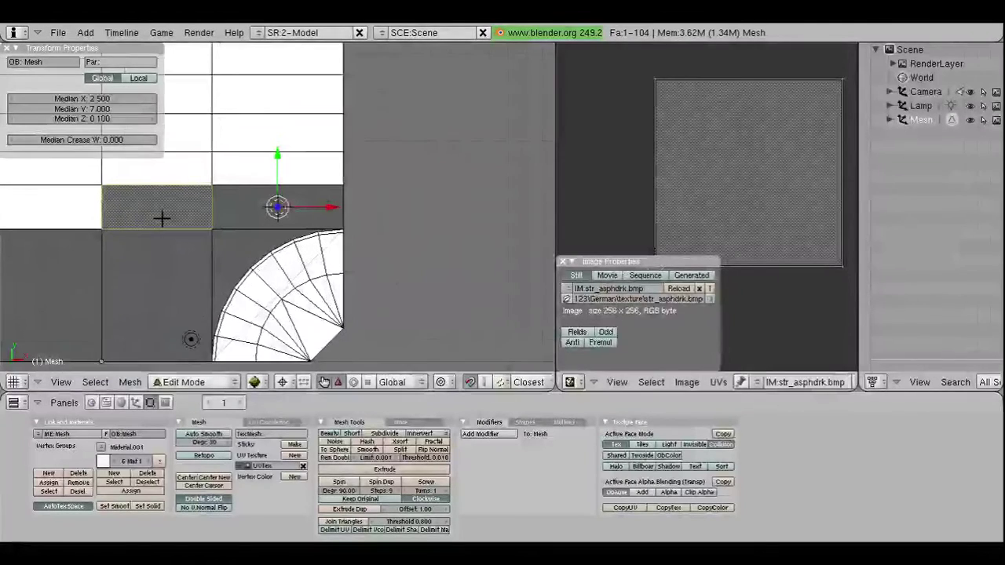
{"action": "scroll", "coordinate": [713, 181], "scroll_direction": "down", "scroll_amount": 1}
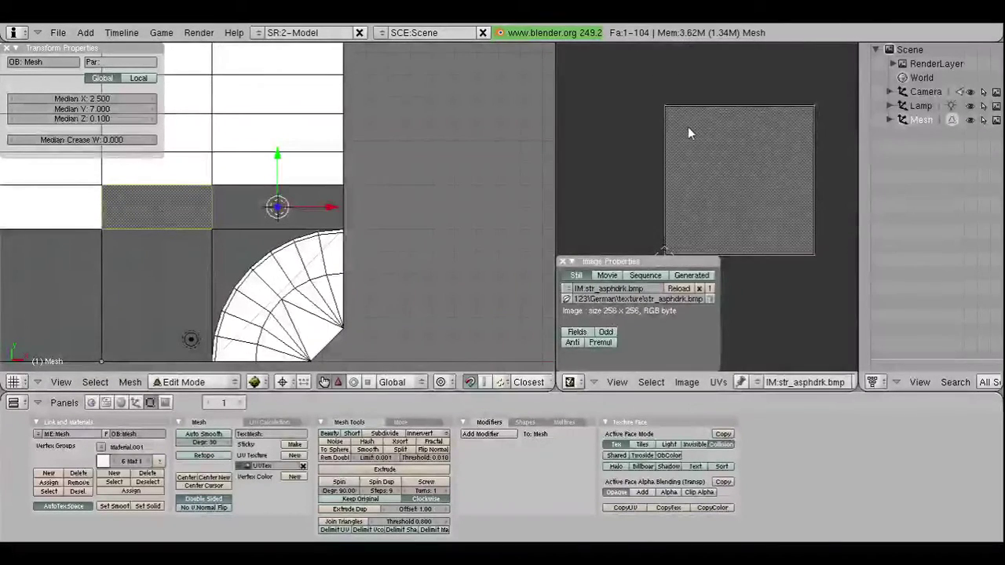
{"action": "key", "text": "a"}
{"action": "type", "text": "r"}
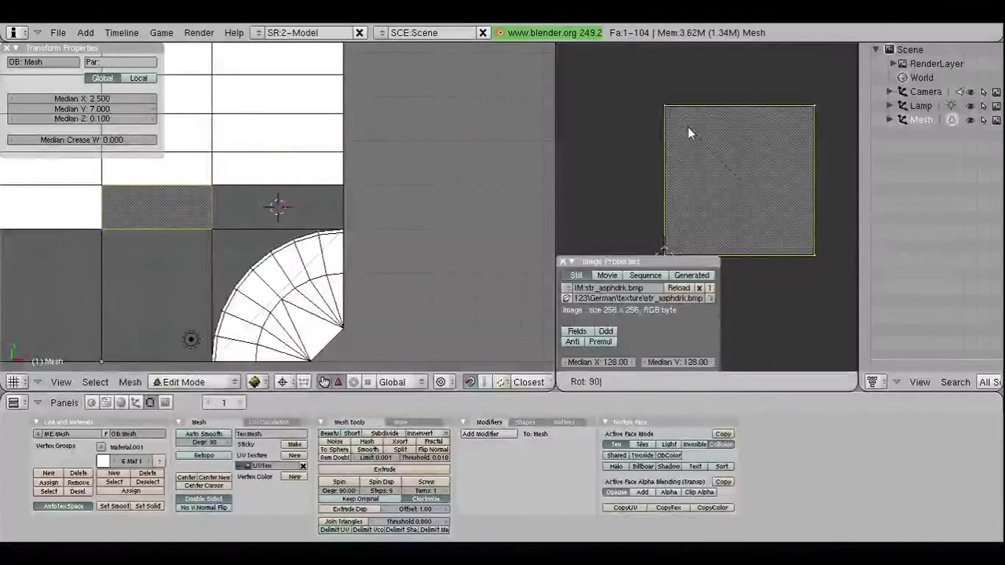
{"action": "type", "text": "90"}
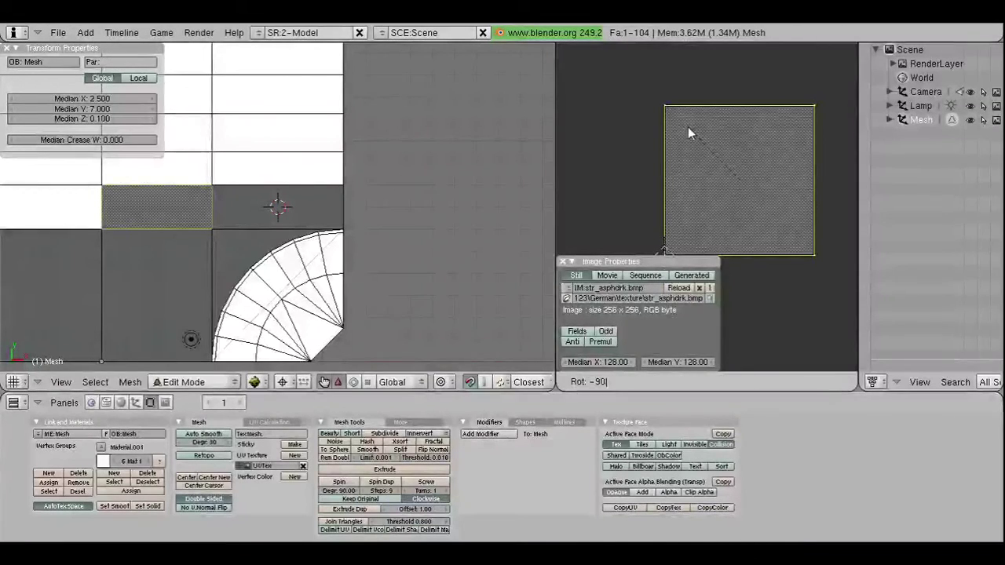
{"action": "key", "text": "Return"}
{"action": "scroll", "coordinate": [172, 233], "scroll_direction": "up", "scroll_amount": 2}
Step: Snap the selection, then rotate the face's UVs by -90 degrees
{"action": "scroll", "coordinate": [172, 233], "scroll_direction": "up", "scroll_amount": 2}
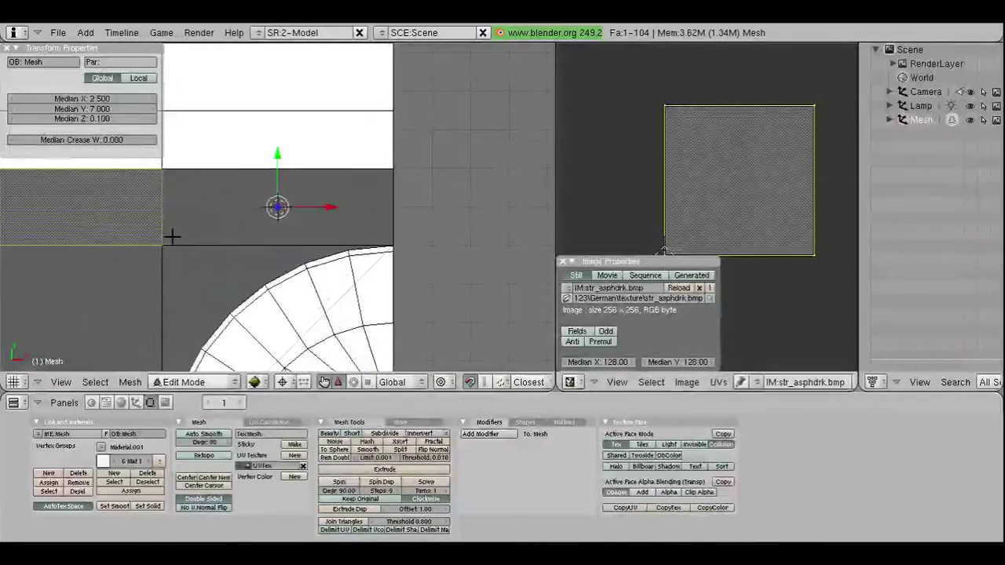
{"action": "key", "text": "shift+s"}
{"action": "left_click", "coordinate": [173, 236]}
{"action": "key", "text": "alt+r"}
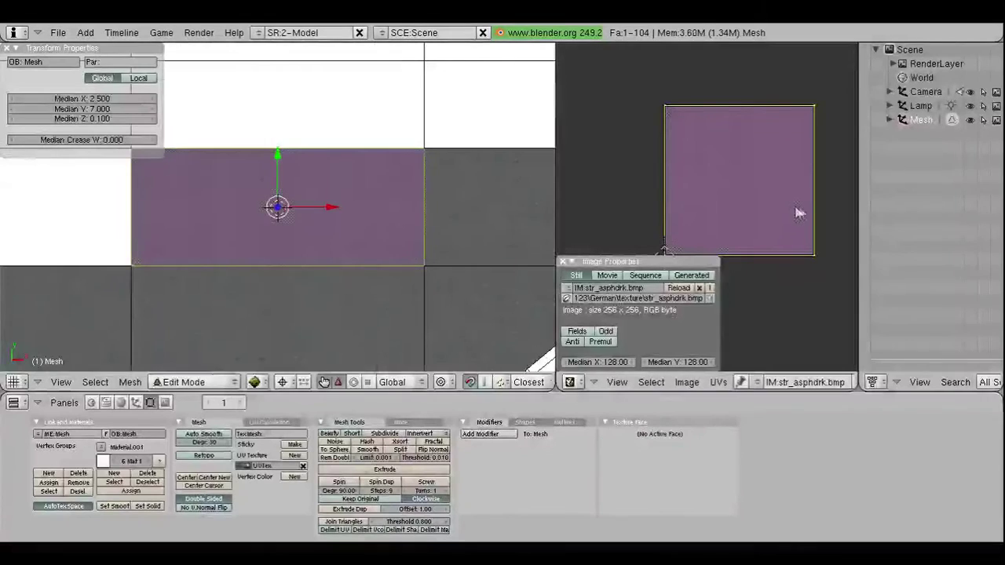
{"action": "key", "text": "a"}
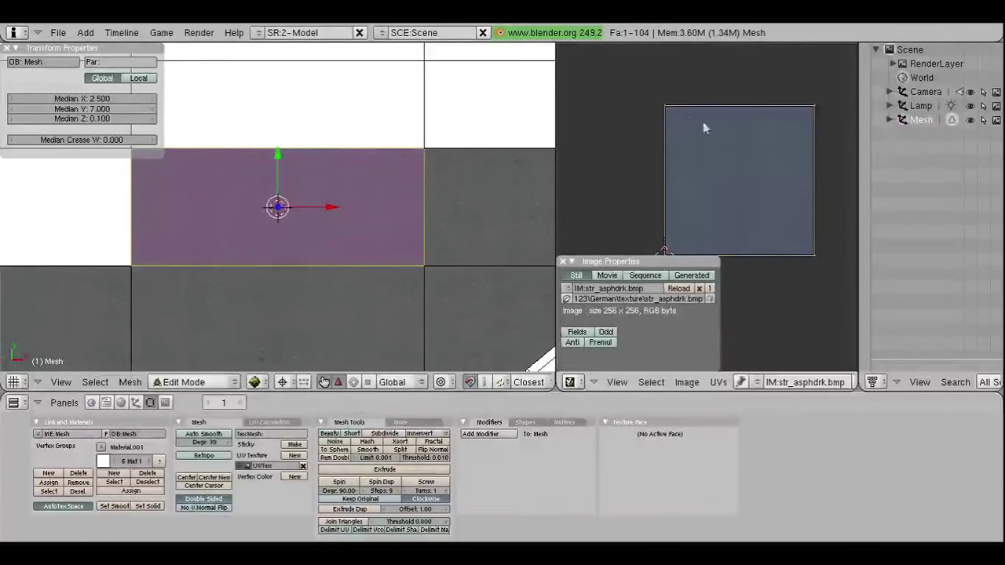
{"action": "scroll", "coordinate": [454, 188], "scroll_direction": "down", "scroll_amount": 1}
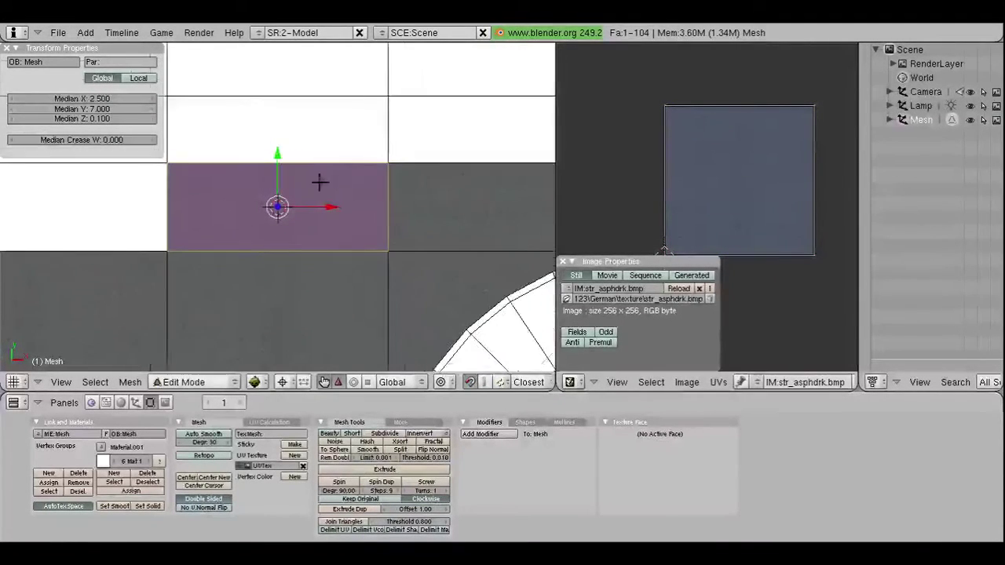
{"action": "type", "text": "ar"}
{"action": "type", "text": "-90"}
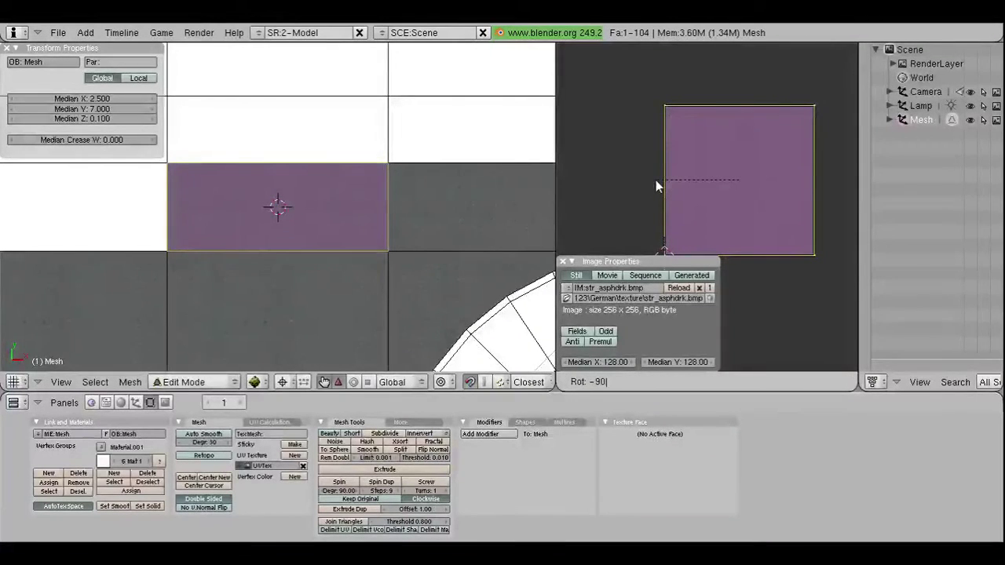
{"action": "key", "text": "Return"}
Step: Set the right UV edge to X 120 and the left UV edge to X 1.28
{"action": "right_click", "coordinate": [812, 248], "text": "shift"}
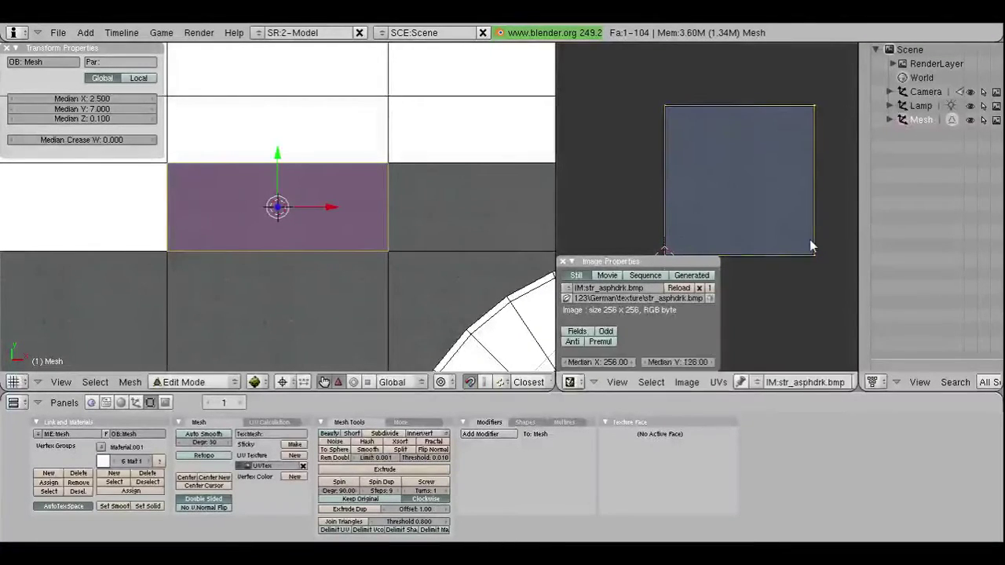
{"action": "type", "text": "120"}
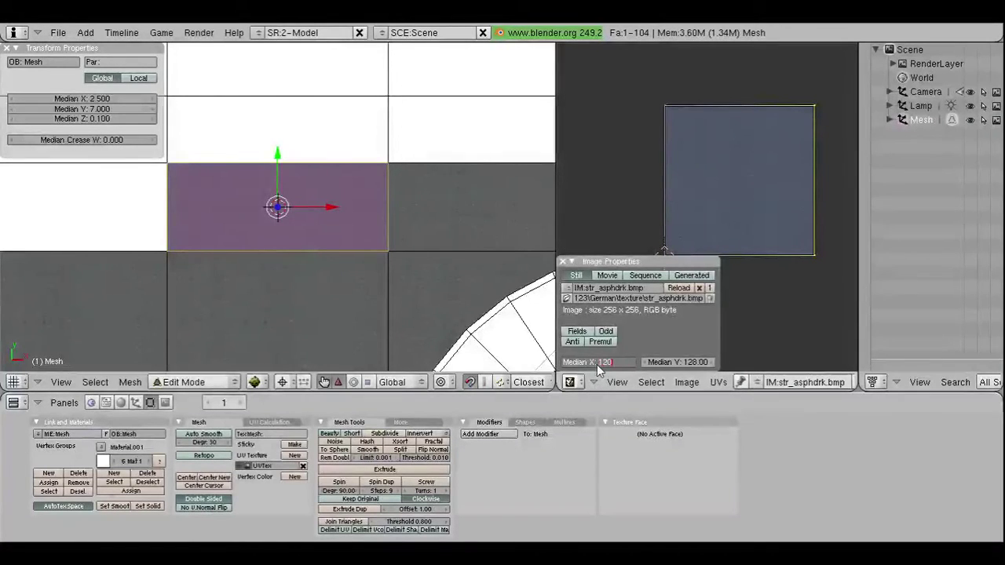
{"action": "key", "text": "Return"}
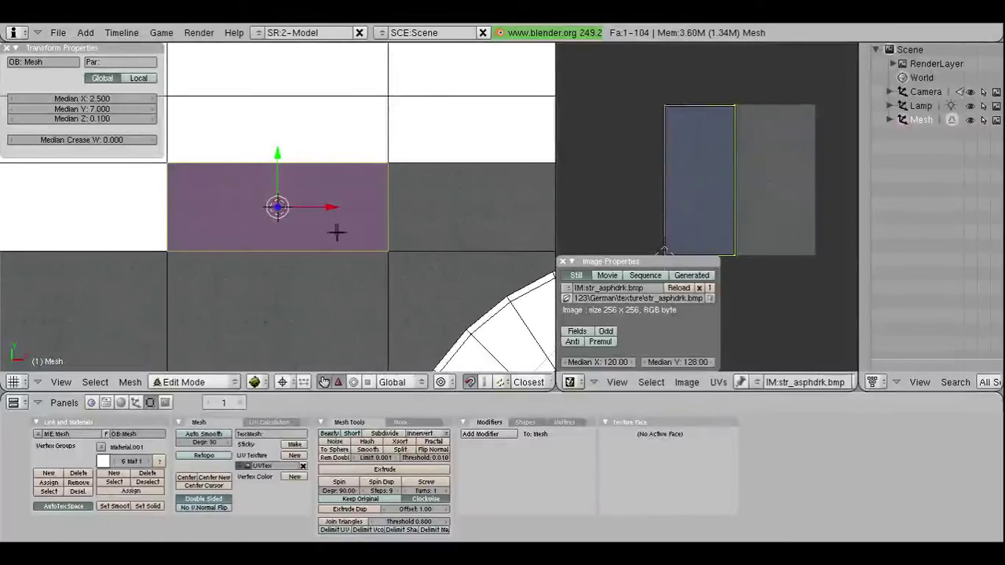
{"action": "right_click", "coordinate": [670, 132]}
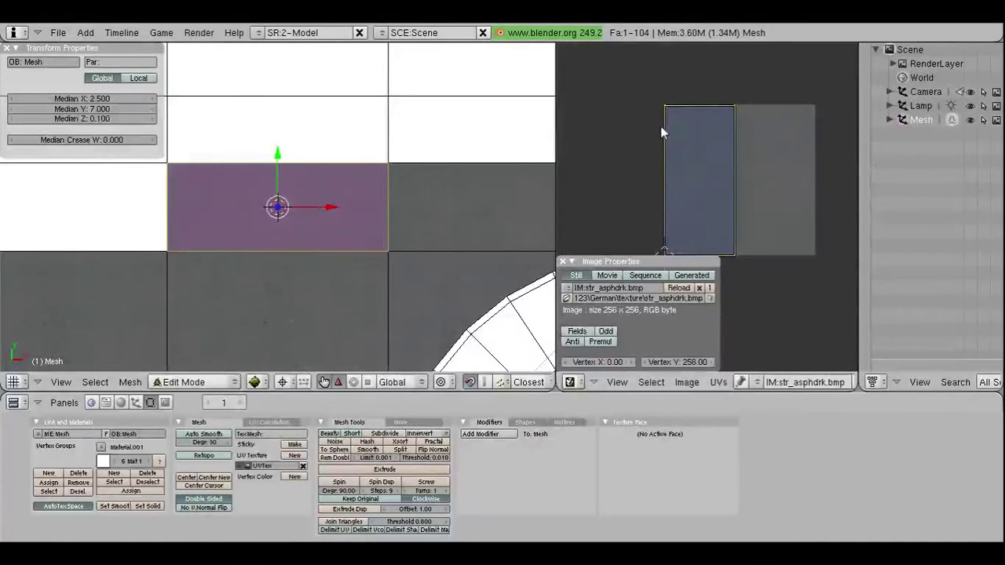
{"action": "scroll", "coordinate": [320, 206], "scroll_direction": "down", "scroll_amount": 1}
{"action": "scroll", "coordinate": [621, 203], "scroll_direction": "down", "scroll_amount": 1}
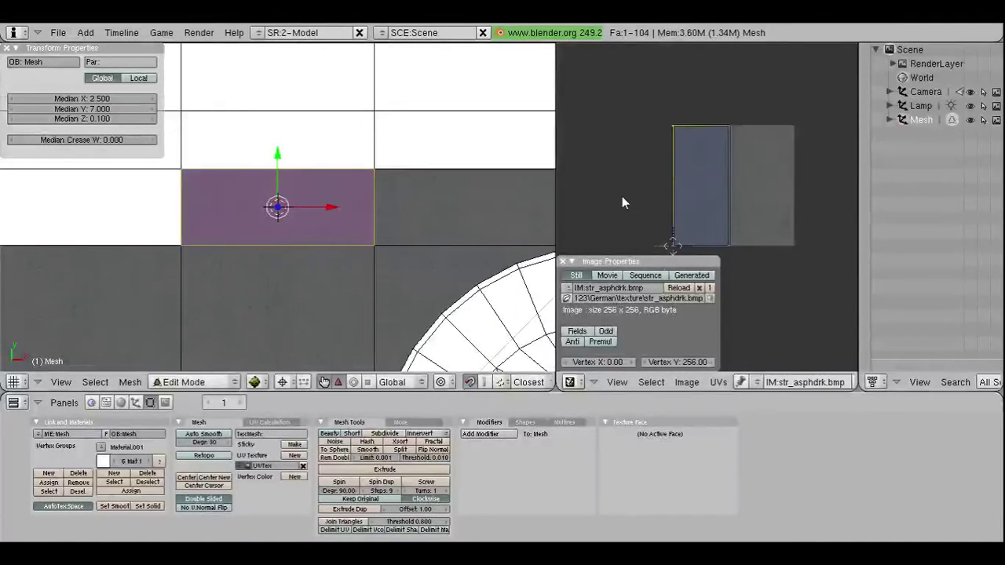
{"action": "right_click", "coordinate": [673, 245], "text": "shift"}
{"action": "left_click", "coordinate": [603, 362]}
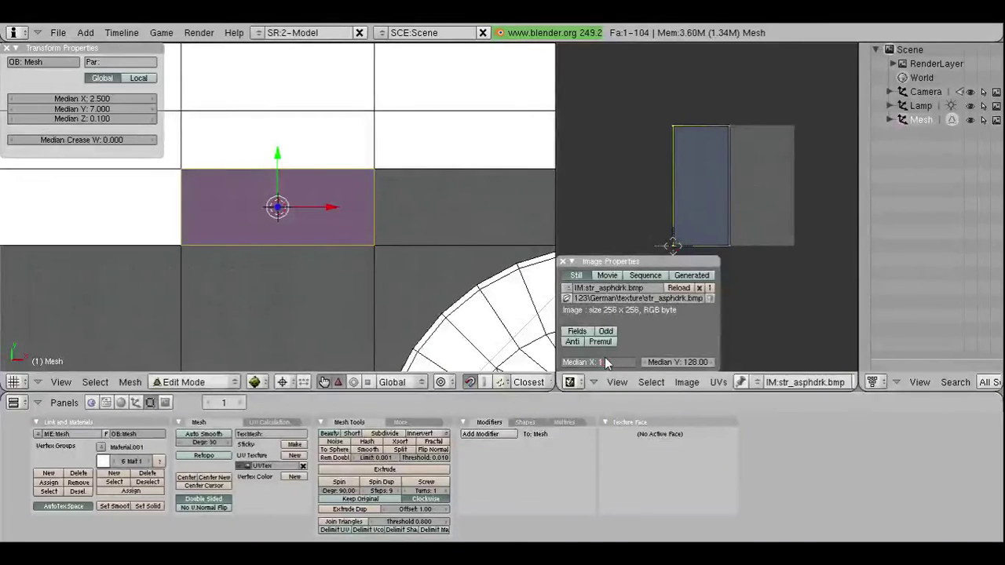
{"action": "type", "text": ".28"}
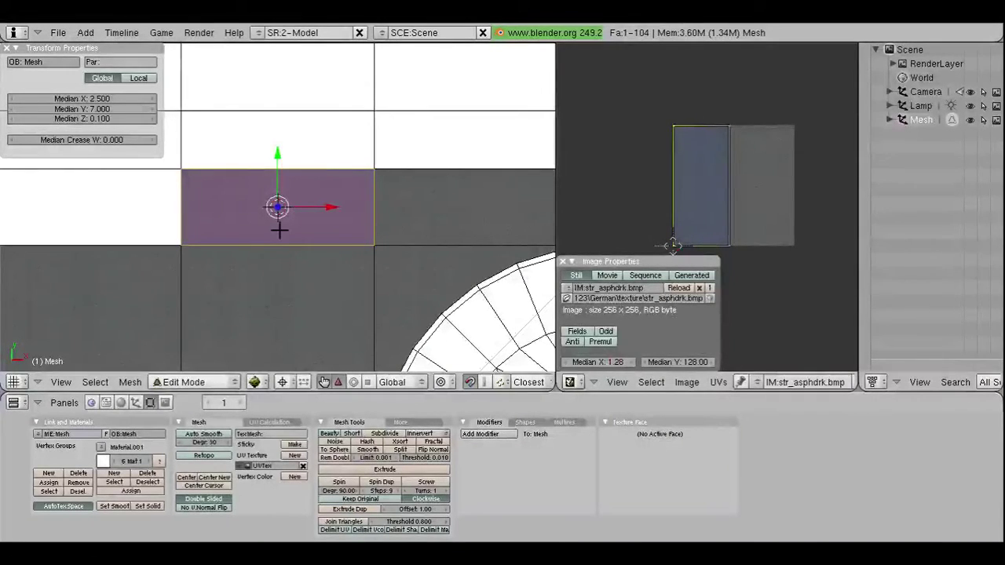
{"action": "type", "text": "a"}
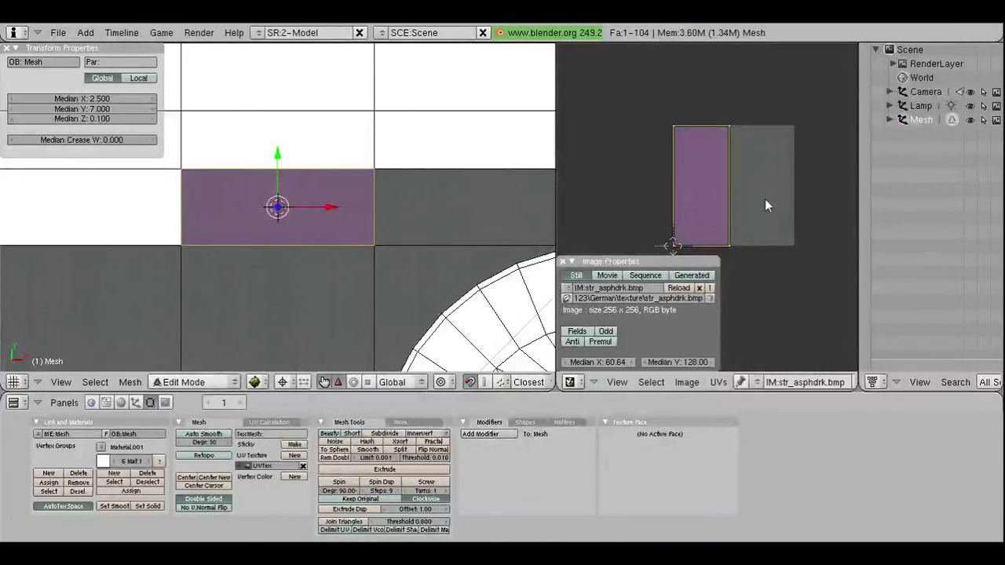
{"action": "scroll", "coordinate": [769, 383], "scroll_direction": "down", "scroll_amount": 3}
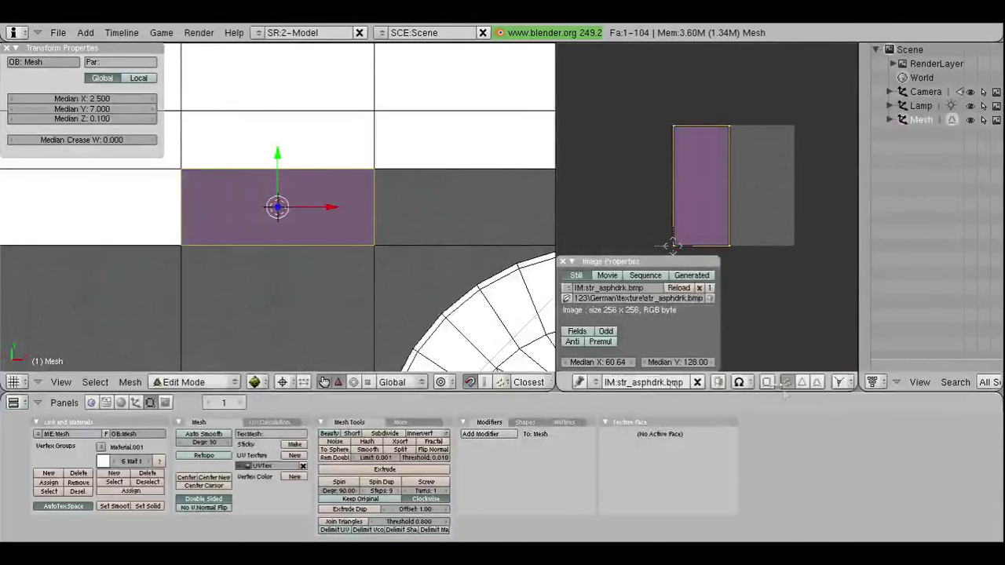
Step: Set the UV pivot to the bounding box centre and cancel the stray rotation
{"action": "left_click", "coordinate": [742, 382]}
{"action": "left_click", "coordinate": [777, 367]}
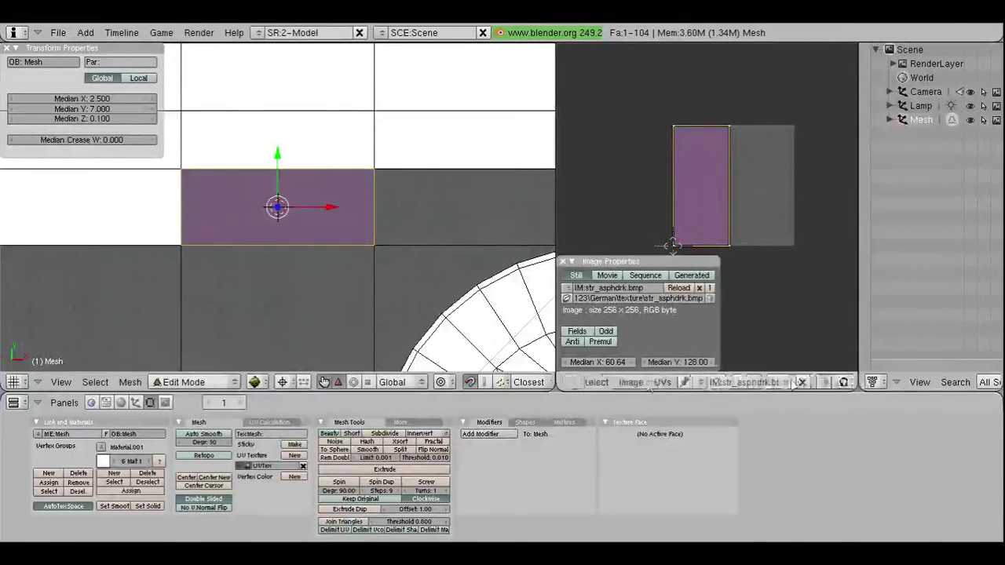
{"action": "type", "text": "r1"}
{"action": "key", "text": "Escape"}
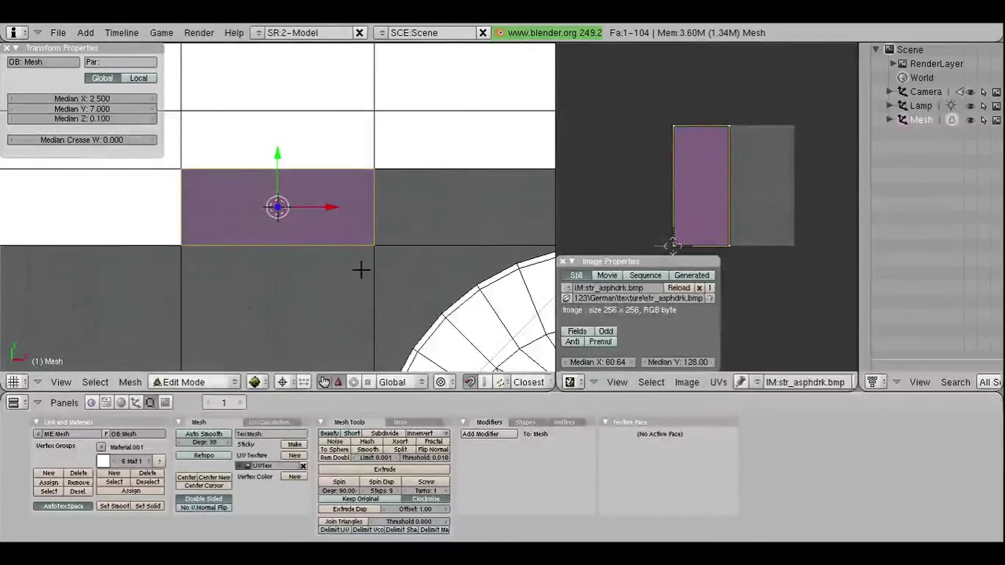
Step: Add the neighbouring face and move its right UV edge to X 128
{"action": "right_click", "coordinate": [445, 212], "text": "shift"}
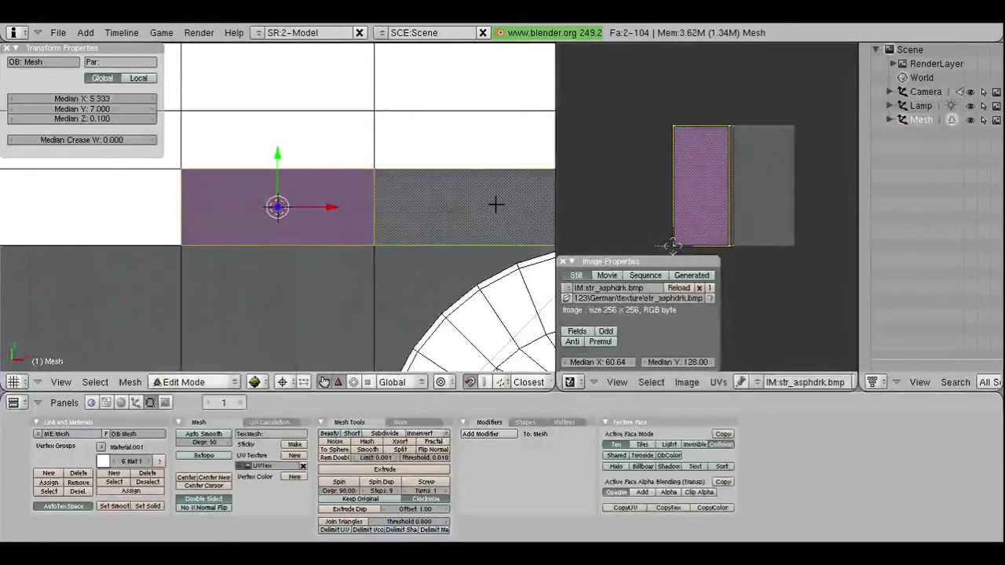
{"action": "right_click", "coordinate": [722, 135]}
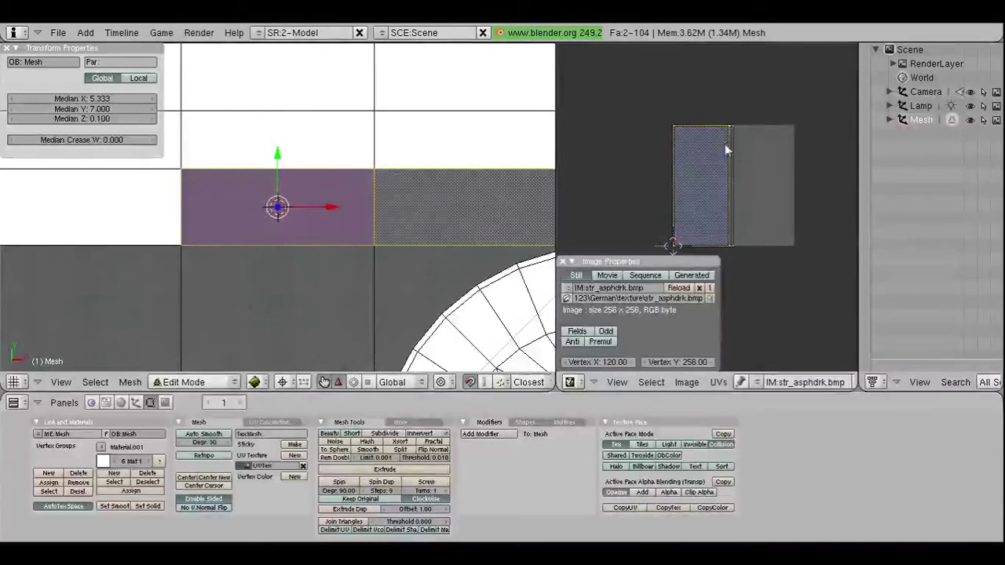
{"action": "right_click", "coordinate": [726, 240], "text": "shift"}
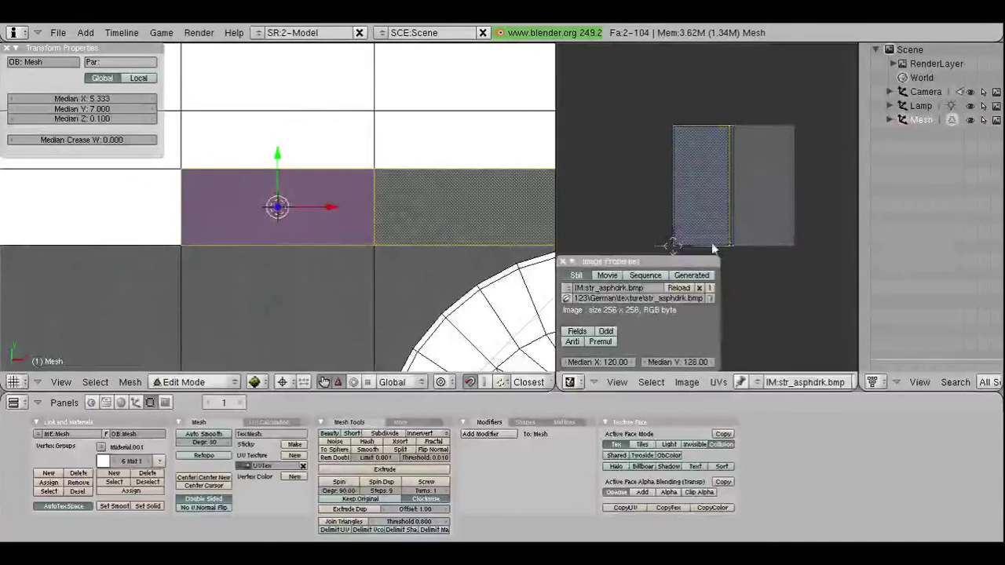
{"action": "left_click", "coordinate": [593, 361]}
{"action": "type", "text": "128"}
{"action": "key", "text": "Return"}
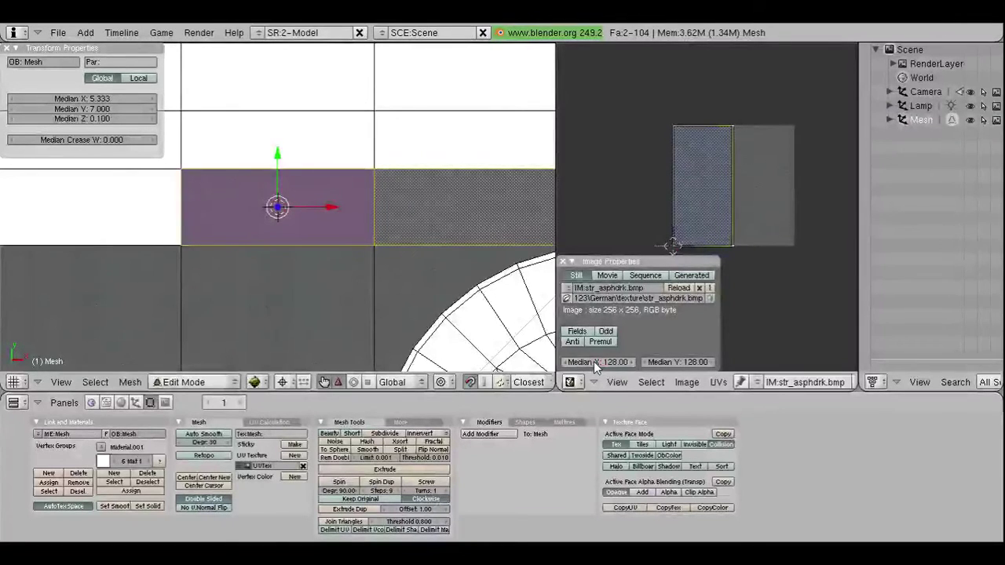
Step: Leave only the next strip face selected and pick its two top UV corners
{"action": "right_click", "coordinate": [298, 196]}
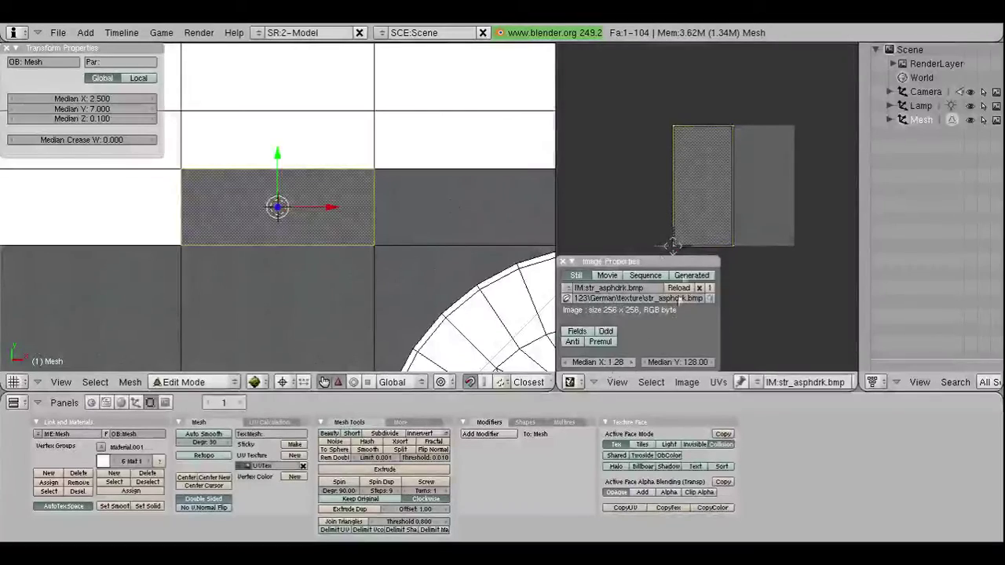
{"action": "right_click", "coordinate": [314, 214], "text": "shift"}
{"action": "right_click", "coordinate": [277, 208]}
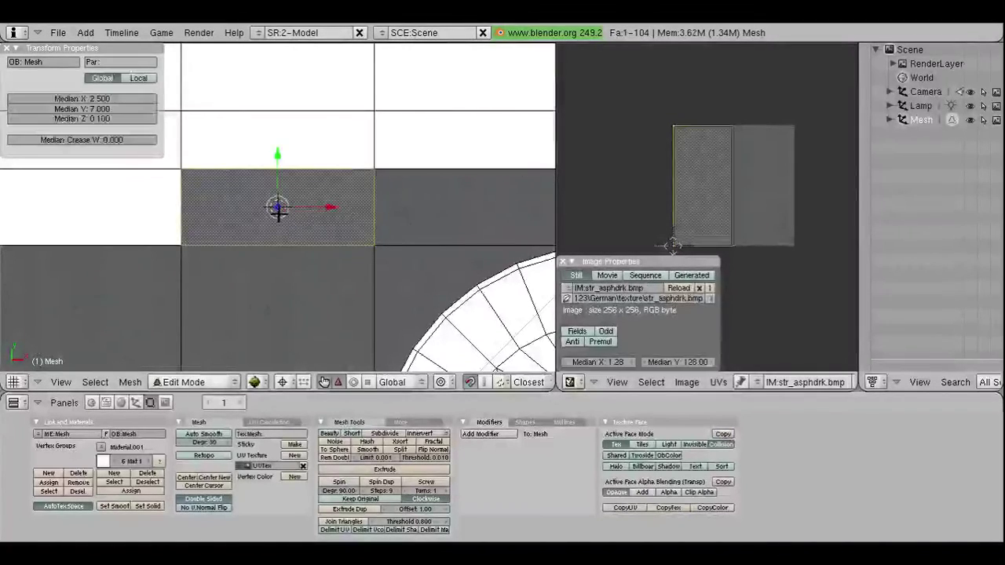
{"action": "scroll", "coordinate": [277, 208], "scroll_direction": "down", "scroll_amount": 2}
{"action": "scroll", "coordinate": [277, 208], "scroll_direction": "down", "scroll_amount": 2}
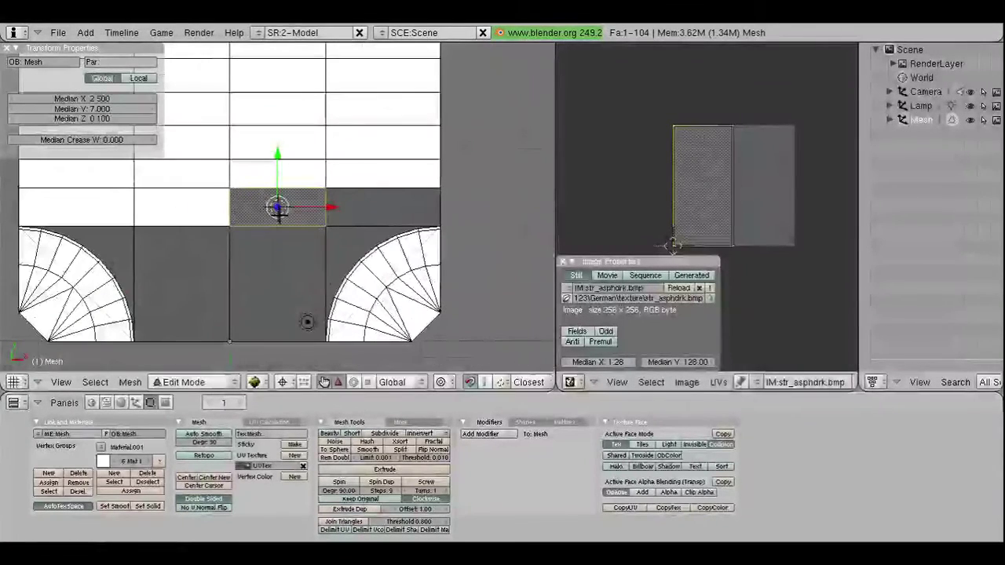
{"action": "right_click", "coordinate": [679, 132]}
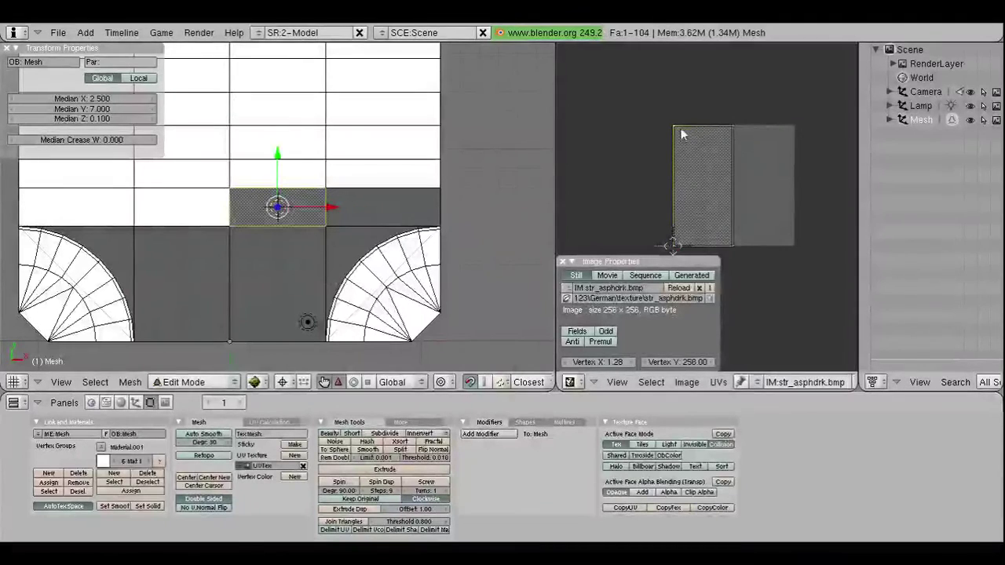
{"action": "right_click", "coordinate": [729, 129], "text": "shift"}
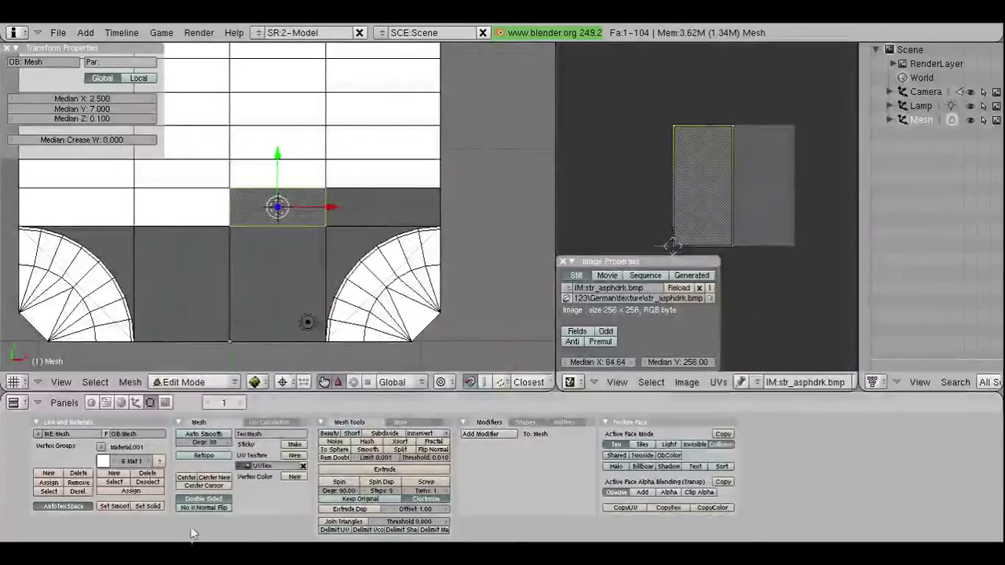
{"action": "key", "text": "alt+Tab"}
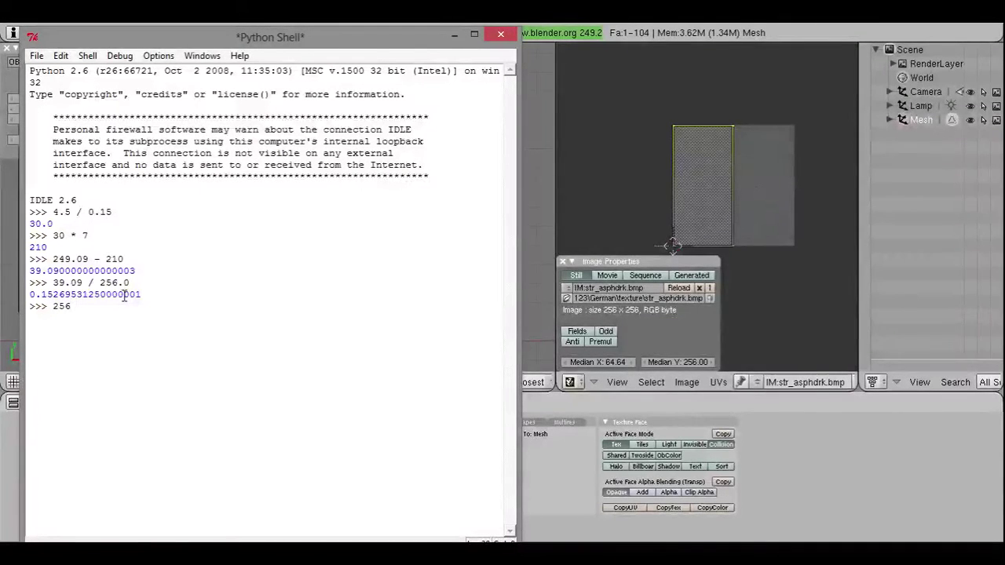
Step: Compute 256 / 6.0 and 42.666666 * 5 in the Python shell, giving about 213.33
{"action": "type", "text": " / 6.0"}
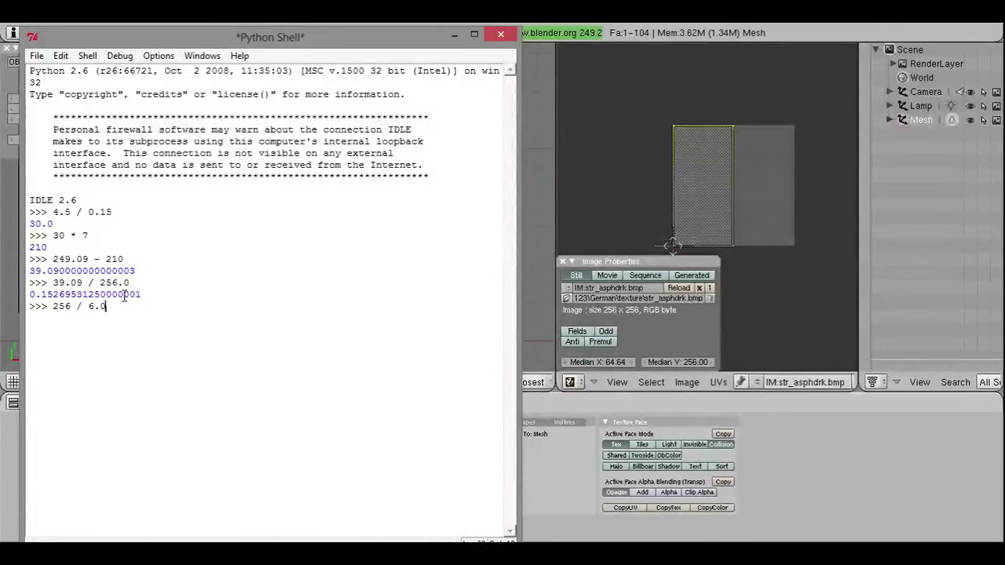
{"action": "key", "text": "Return"}
{"action": "type", "text": "42"}
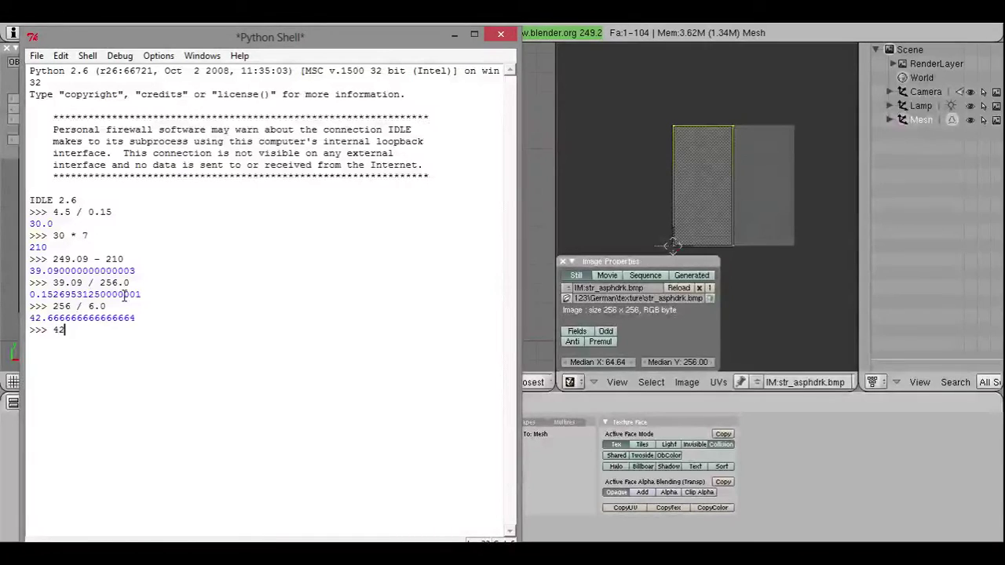
{"action": "type", "text": ".655"}
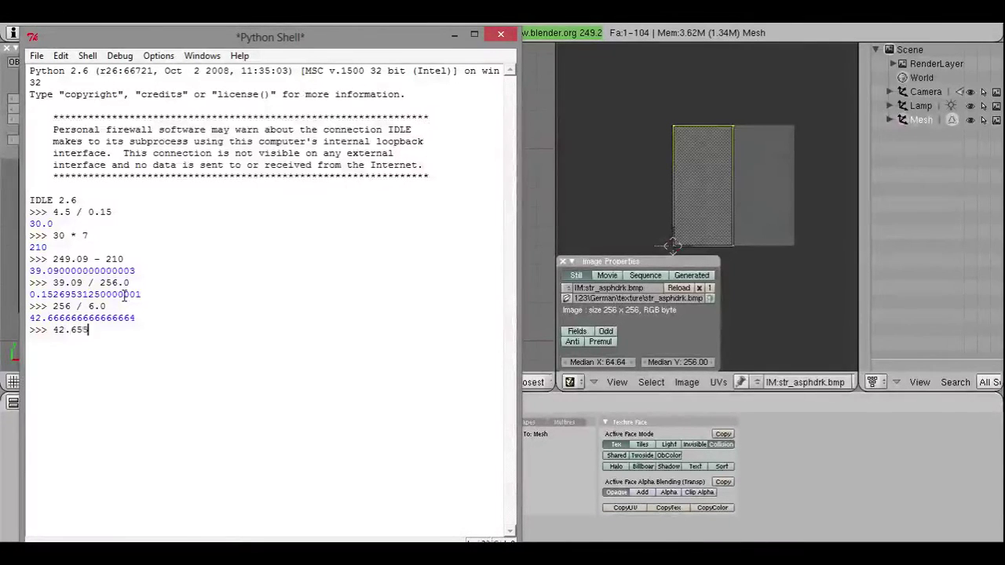
{"action": "key", "text": "BackSpace"}
{"action": "type", "text": "66666 *"}
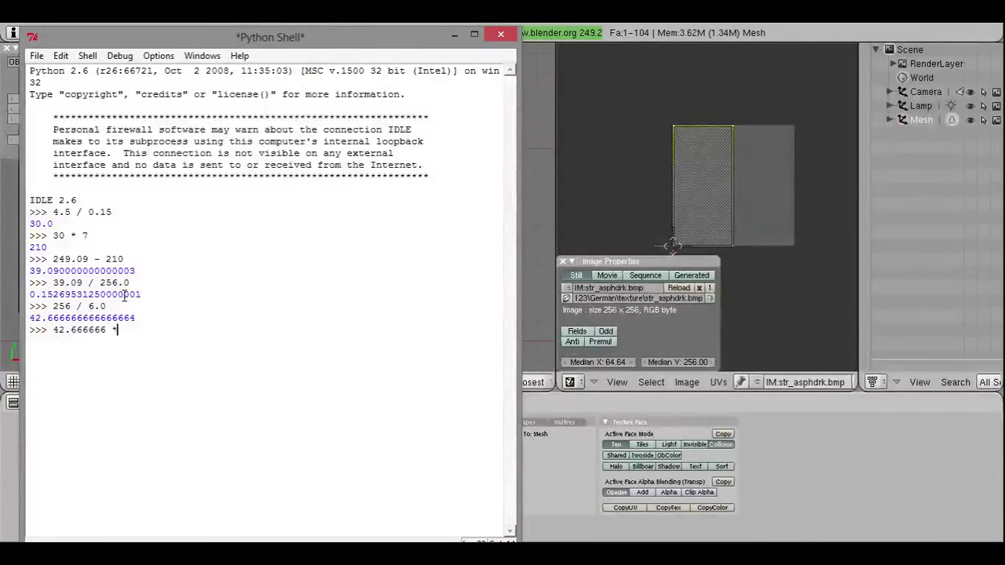
{"action": "type", "text": " 5"}
{"action": "key", "text": "Return"}
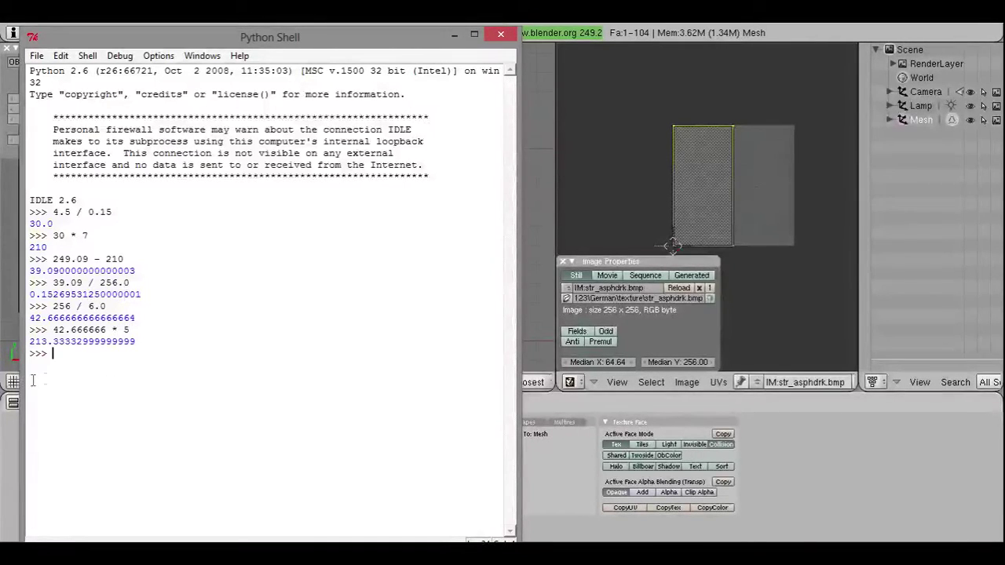
Step: Back in Blender, set the face's top UV edge to Y 213
{"action": "left_click", "coordinate": [456, 35]}
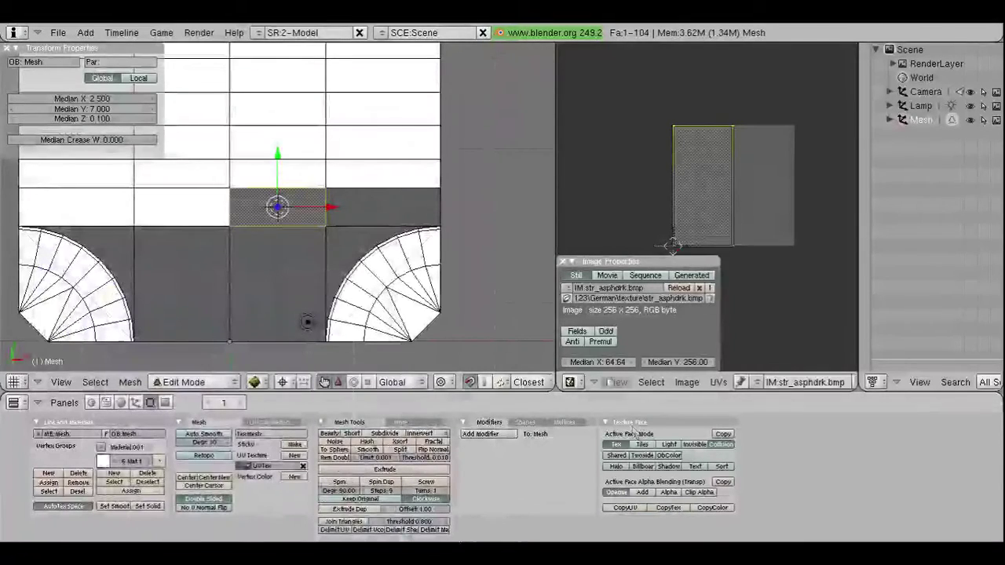
{"action": "left_click", "coordinate": [673, 363]}
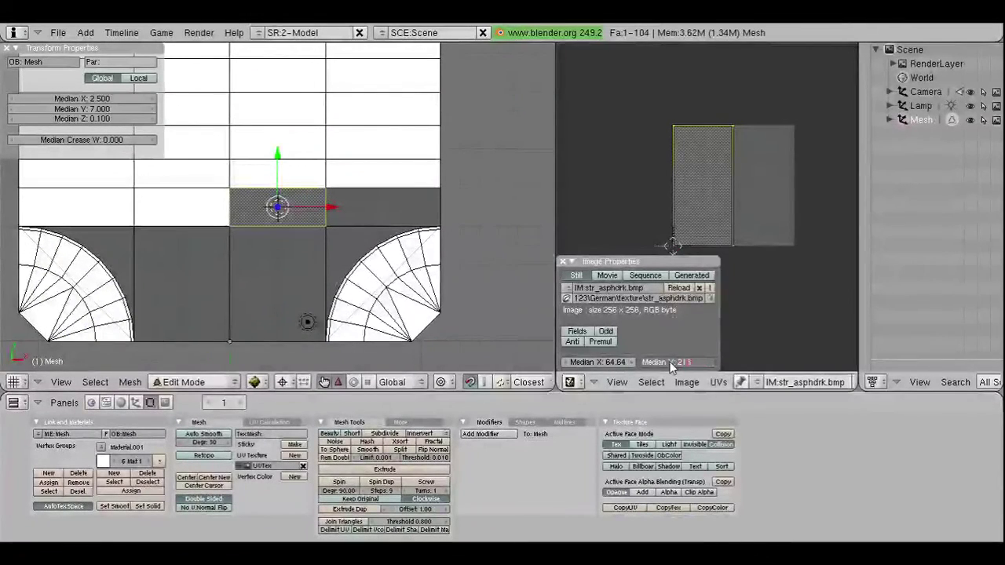
{"action": "key", "text": "Return"}
Step: Select two left-strip faces and unwrap them by projection
{"action": "key", "text": "a"}
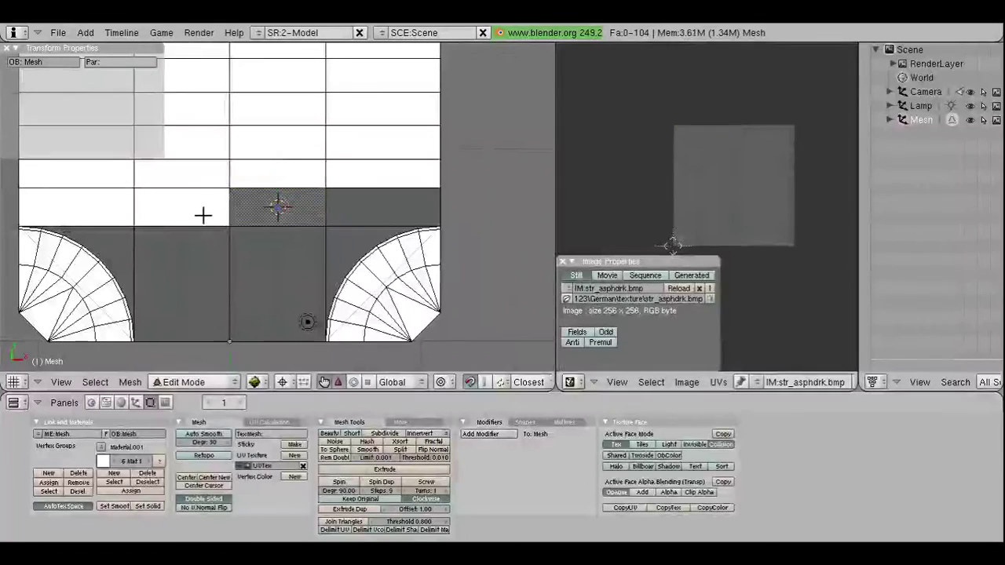
{"action": "right_click", "coordinate": [203, 214]}
{"action": "right_click", "coordinate": [101, 207], "text": "shift"}
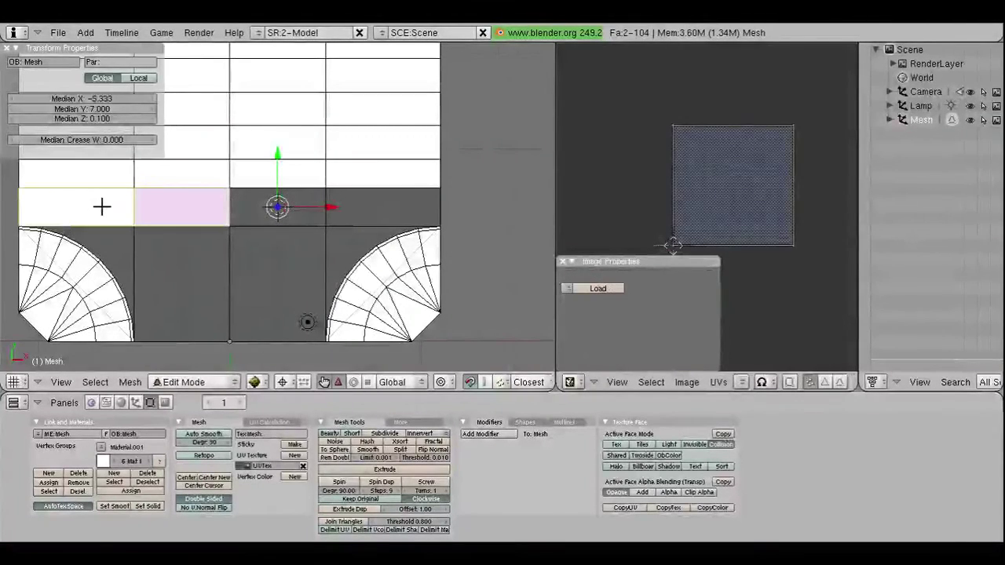
{"action": "key", "text": "u"}
{"action": "left_click", "coordinate": [102, 205]}
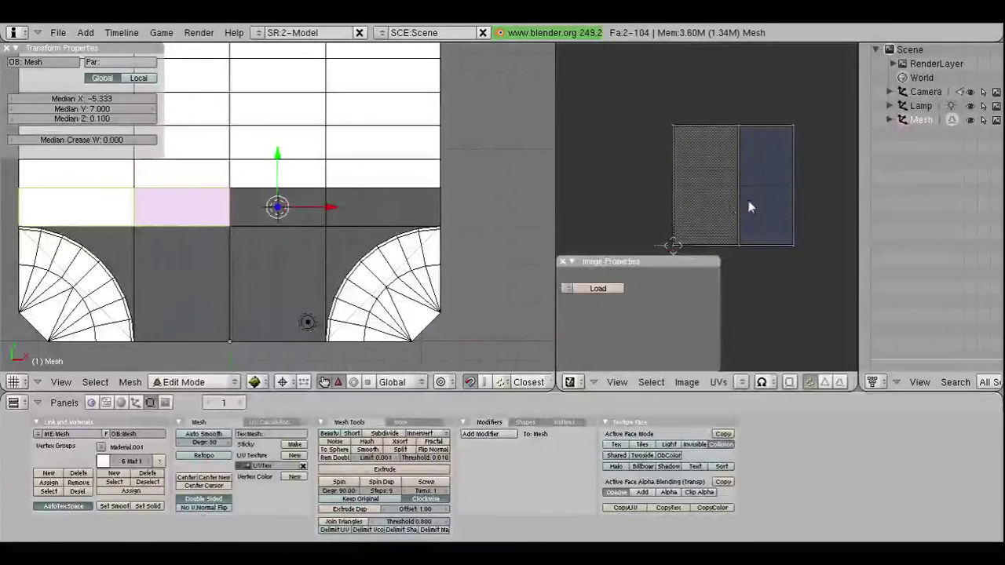
{"action": "left_click", "coordinate": [741, 382]}
Step: Apply str_asphdrk.bmp to the two faces and rotate their UVs by -90 degrees
{"action": "left_click", "coordinate": [776, 369]}
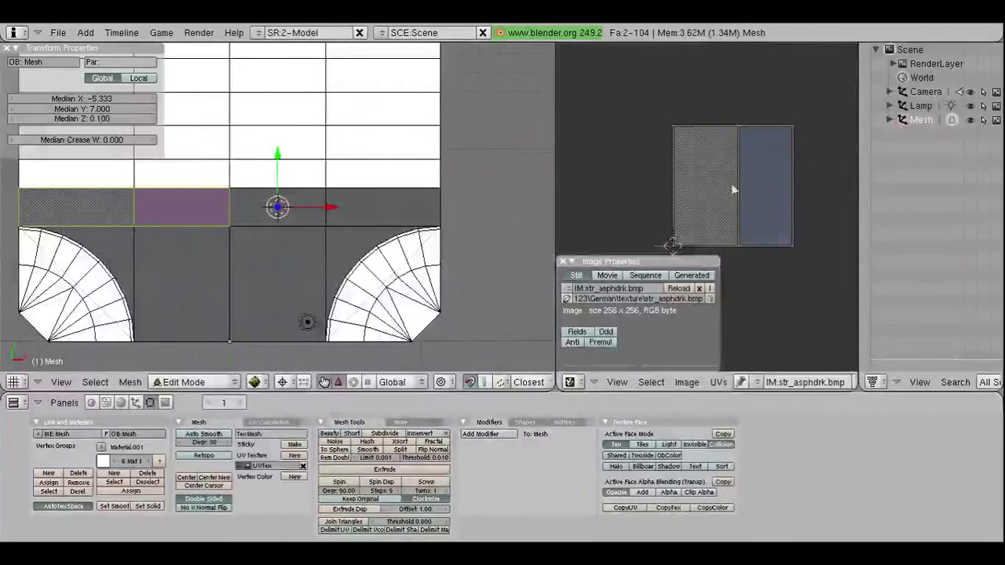
{"action": "key", "text": "a"}
{"action": "type", "text": "r"}
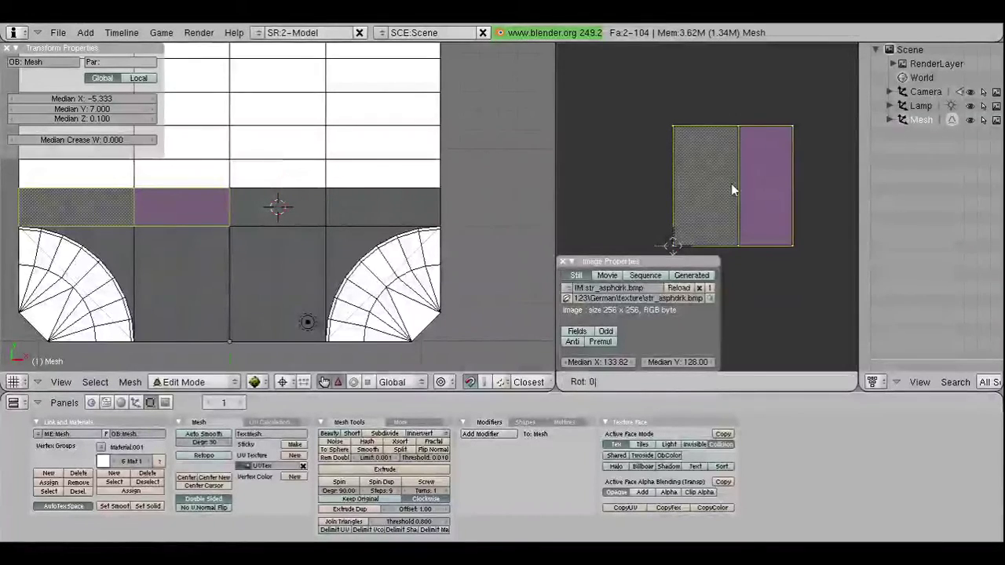
{"action": "type", "text": "-90"}
{"action": "key", "text": "Return"}
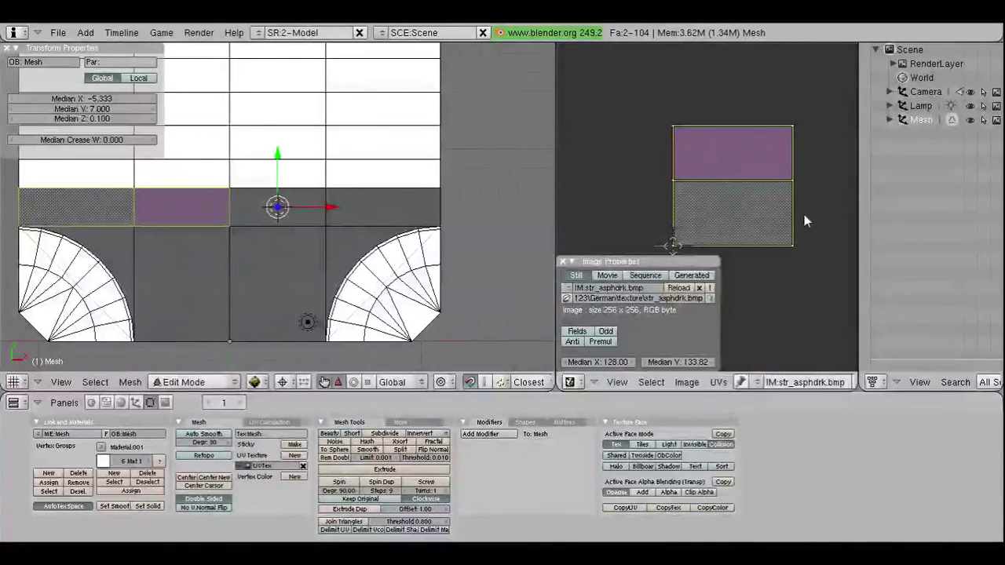
Step: Re-unwrap the left strip face on its own so its UVs fill the whole image
{"action": "scroll", "coordinate": [36, 211], "scroll_direction": "up", "scroll_amount": 4}
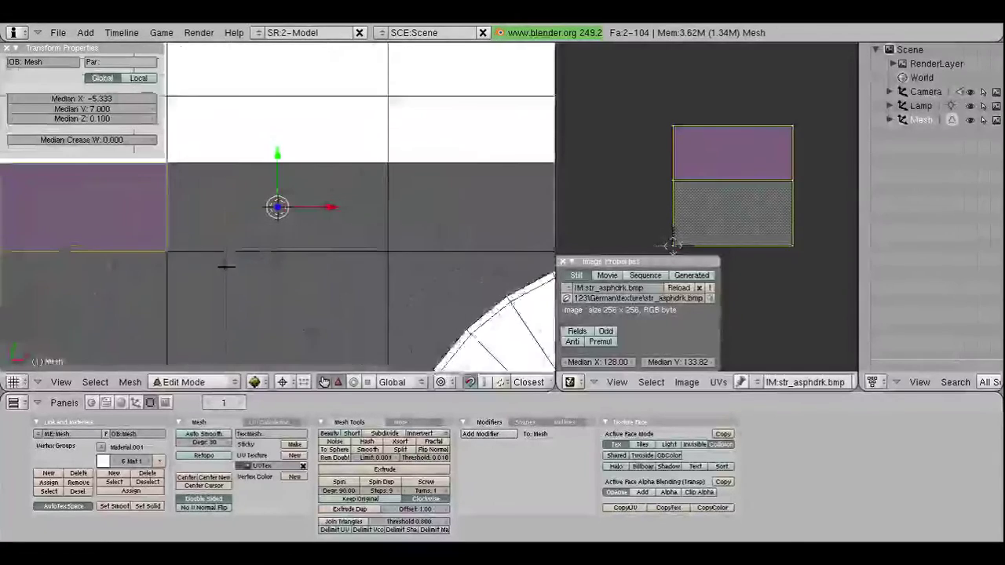
{"action": "scroll", "coordinate": [118, 267], "scroll_direction": "down", "scroll_amount": 2}
{"action": "scroll", "coordinate": [120, 267], "scroll_direction": "down", "scroll_amount": 2}
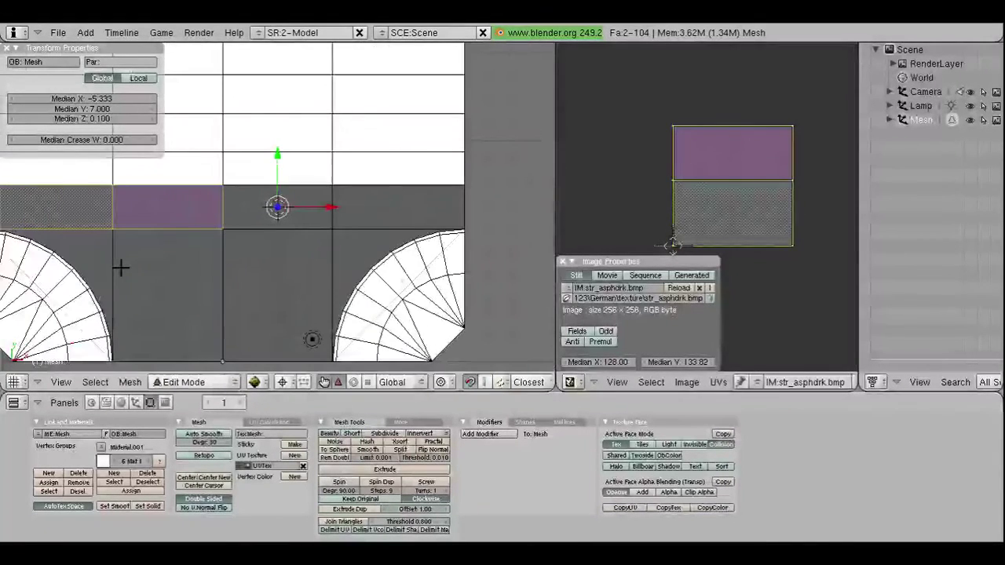
{"action": "right_click", "coordinate": [120, 268], "text": "shift"}
{"action": "scroll", "coordinate": [97, 241], "scroll_direction": "up", "scroll_amount": 3}
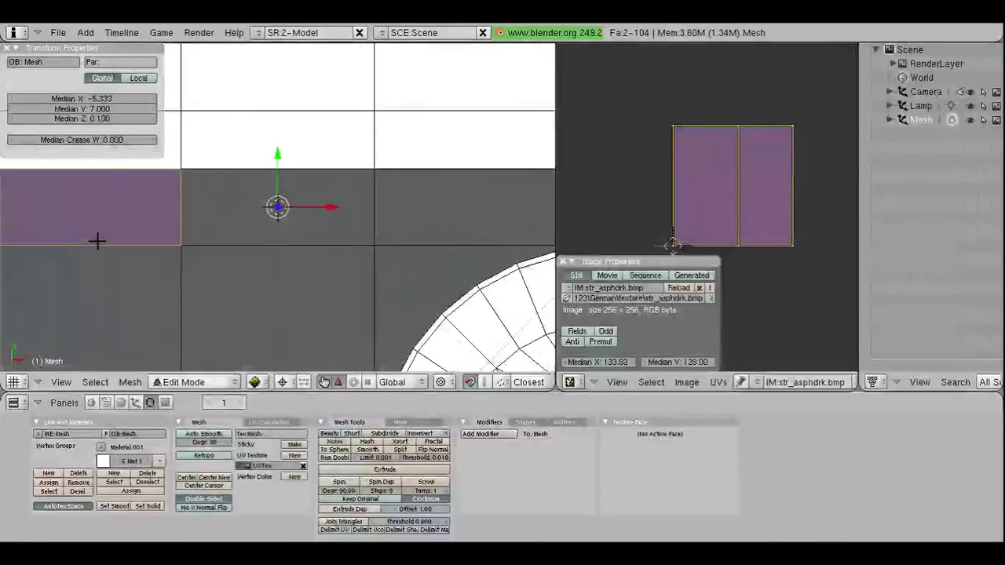
{"action": "key", "text": "KP_Decimal"}
{"action": "right_click", "coordinate": [214, 203]}
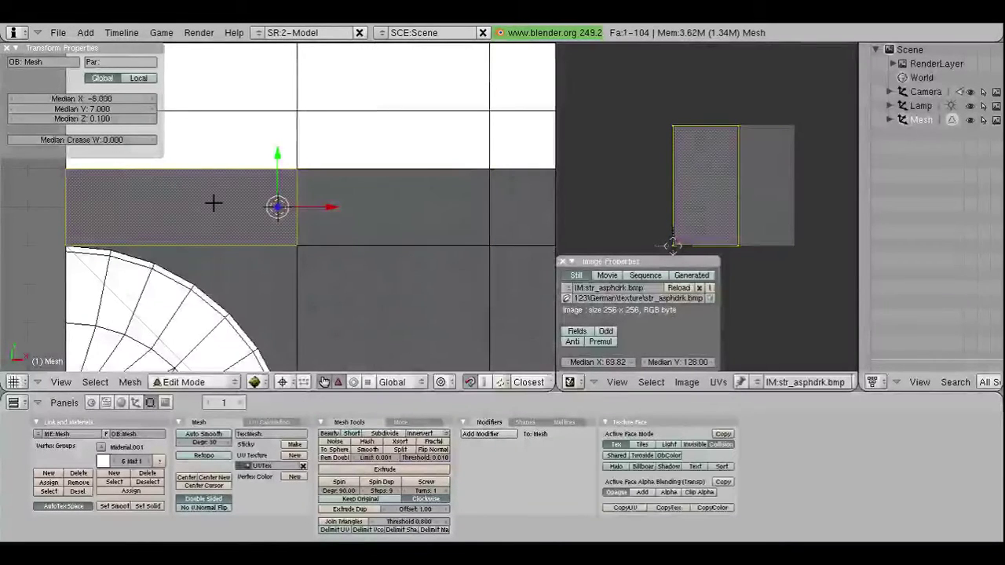
{"action": "key", "text": "u"}
{"action": "left_click", "coordinate": [213, 203]}
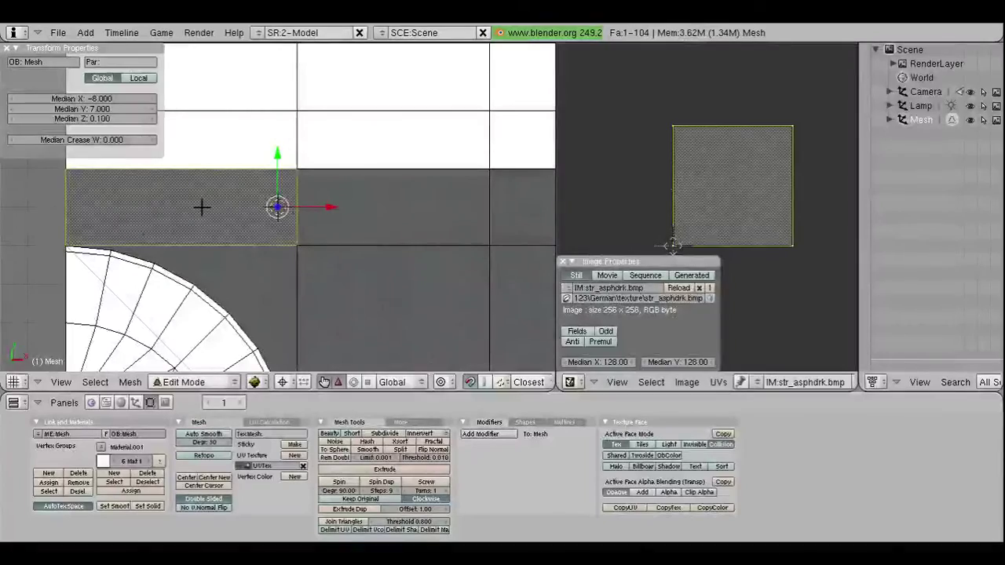
{"action": "key", "text": "a"}
{"action": "mouse_move", "coordinate": [347, 302]}
{"action": "middle_mouse_down"}
{"action": "mouse_move", "coordinate": [190, 251]}
{"action": "mouse_move", "coordinate": [276, 242]}
{"action": "middle_mouse_up"}
Step: Select the vertical strip face; set its top-left UV corner to V 256 and bottom-left to U 0
{"action": "right_click", "coordinate": [276, 243]}
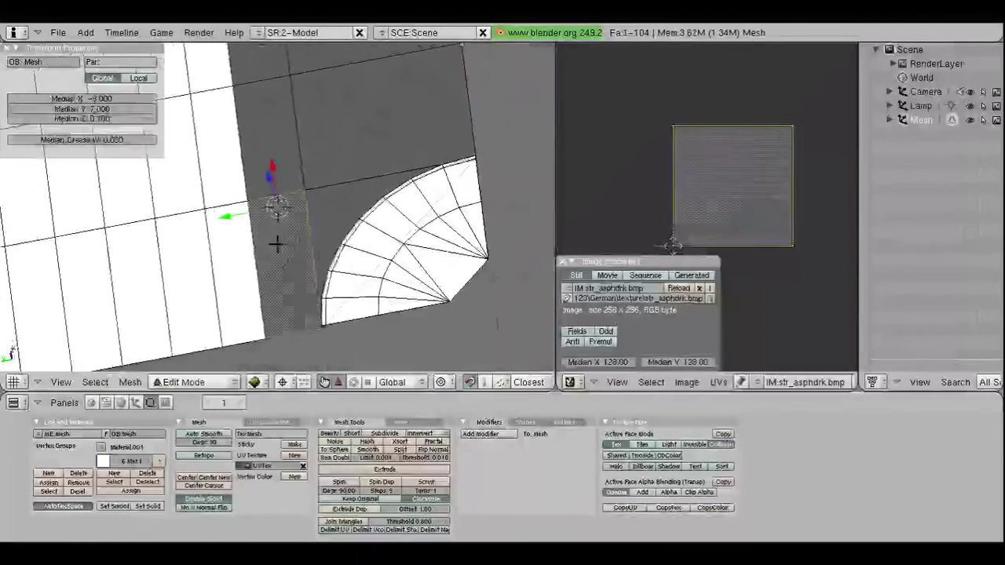
{"action": "right_click", "coordinate": [679, 157]}
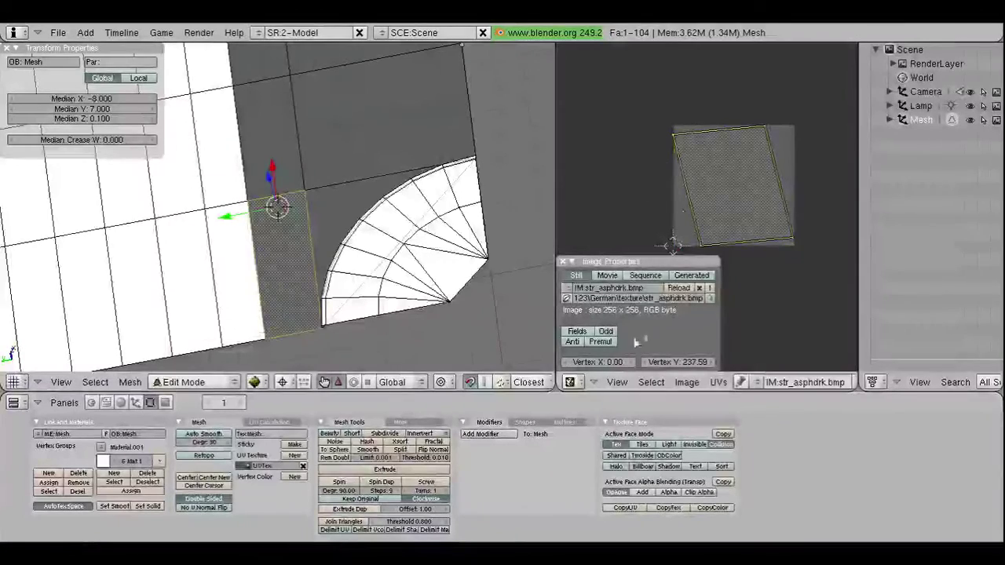
{"action": "type", "text": "256"}
{"action": "key", "text": "Return"}
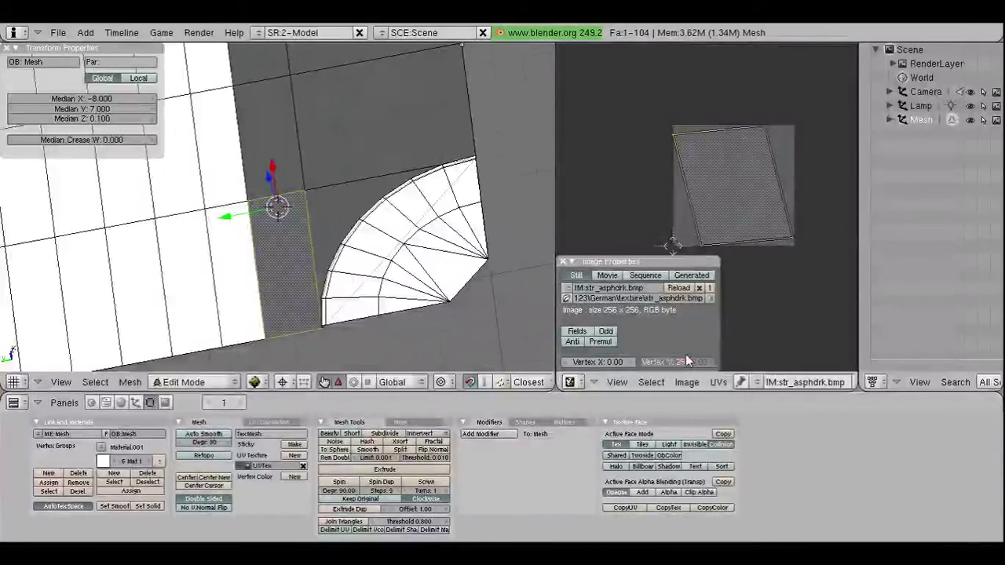
{"action": "right_click", "coordinate": [700, 251]}
{"action": "left_click", "coordinate": [597, 362]}
{"action": "type", "text": "0"}
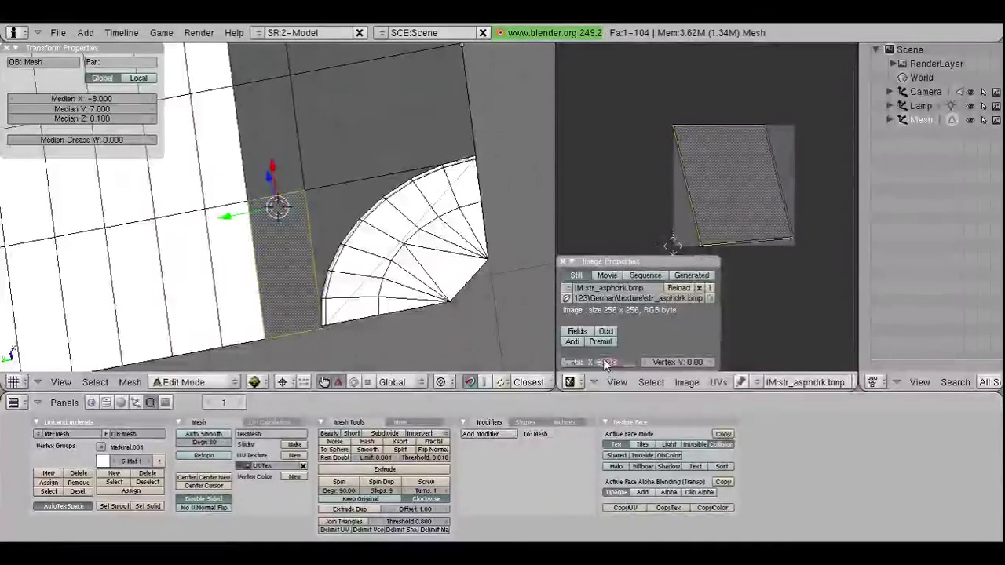
{"action": "key", "text": "Return"}
Step: Set the bottom-right UV corner to V 256 and adjust its U to complete a full square
{"action": "right_click", "coordinate": [791, 237]}
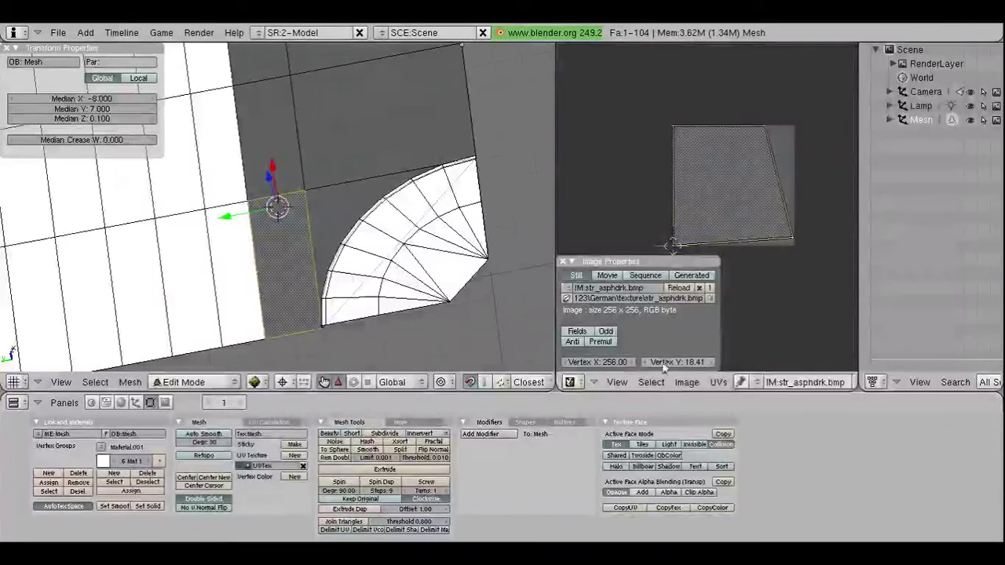
{"action": "left_click", "coordinate": [677, 362]}
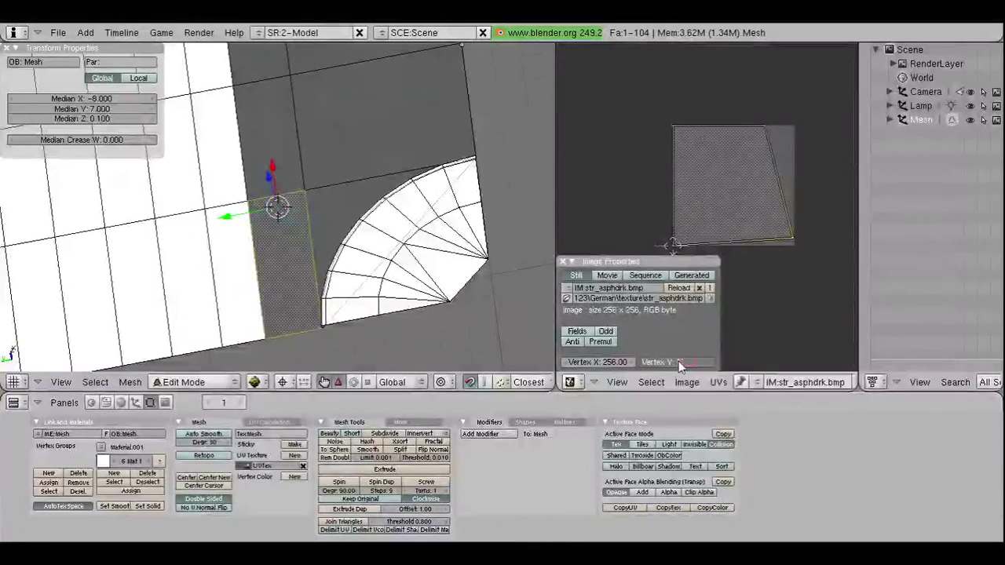
{"action": "type", "text": "256"}
{"action": "key", "text": "Return"}
{"action": "key", "text": "g"}
{"action": "left_click", "coordinate": [605, 373]}
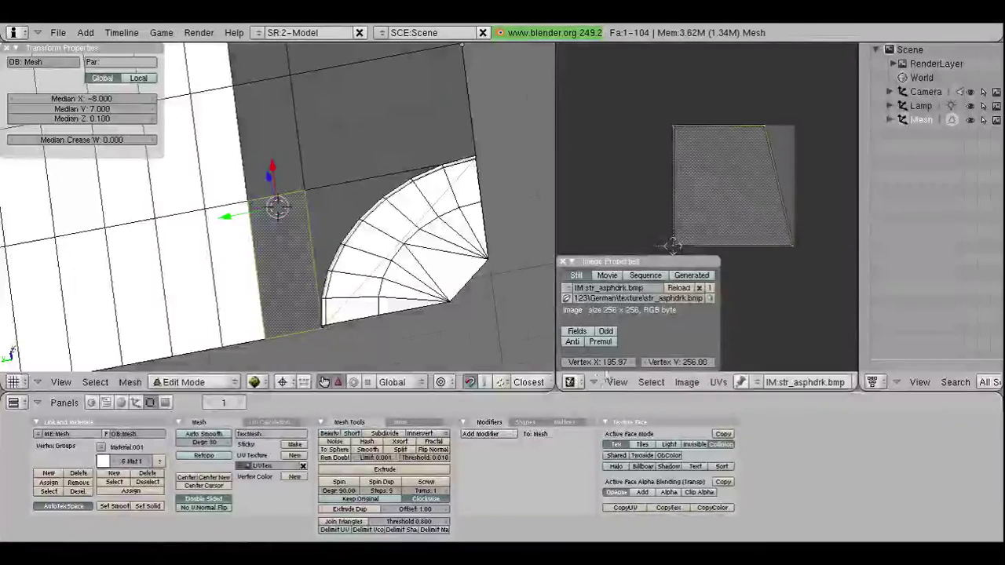
{"action": "left_click", "coordinate": [607, 364]}
{"action": "type", "text": "6"}
{"action": "key", "text": "Return"}
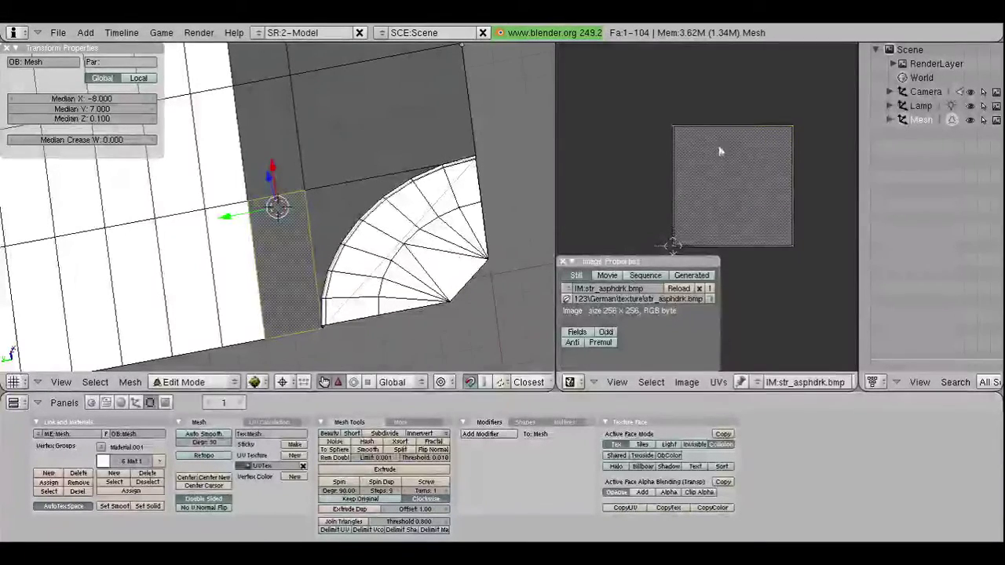
Step: Move the right UV edge inward so the mapping covers the image's left half
{"action": "right_click", "coordinate": [790, 139]}
{"action": "right_click", "coordinate": [790, 236], "text": "shift"}
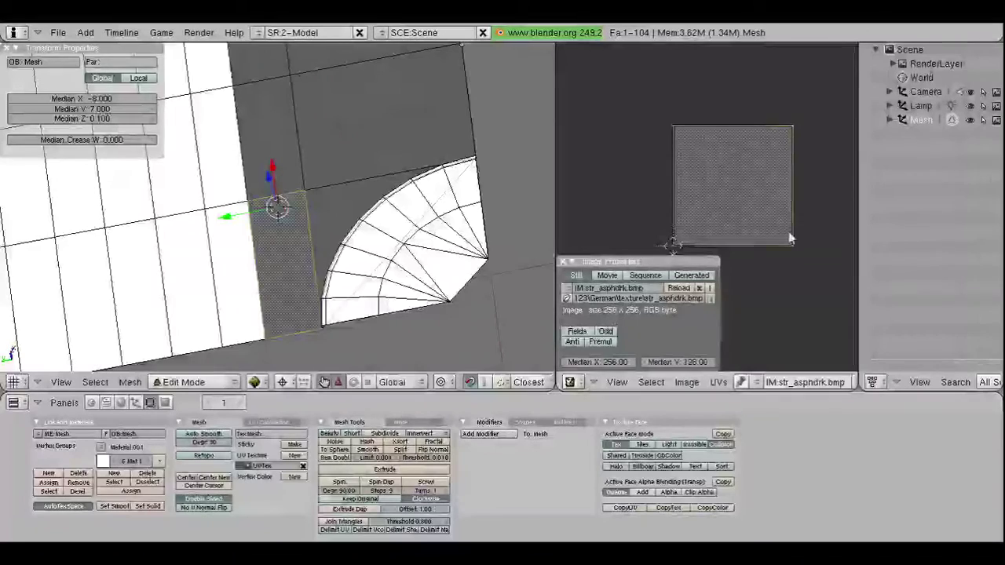
{"action": "left_click", "coordinate": [601, 364]}
{"action": "key", "text": "Return"}
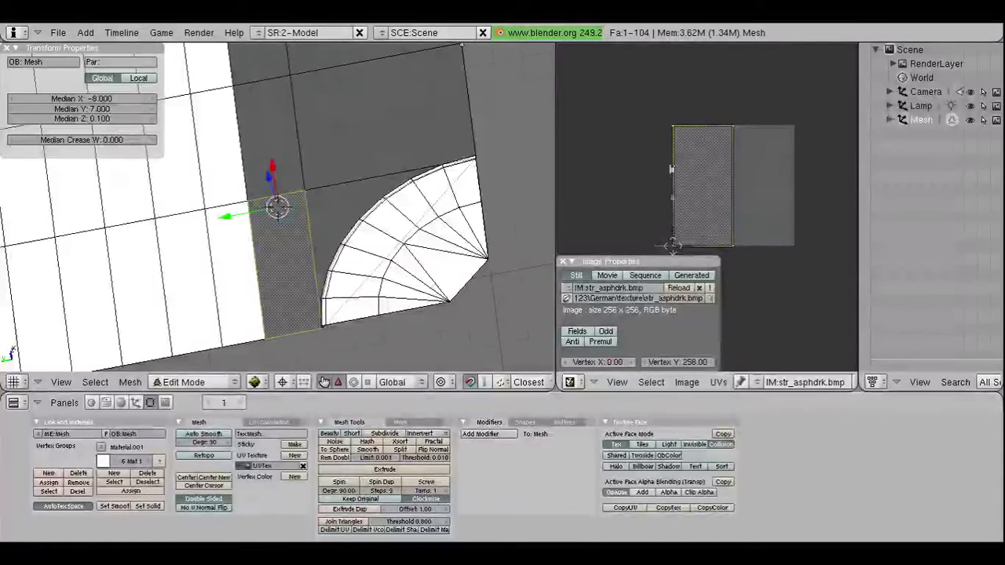
{"action": "left_click", "coordinate": [606, 361]}
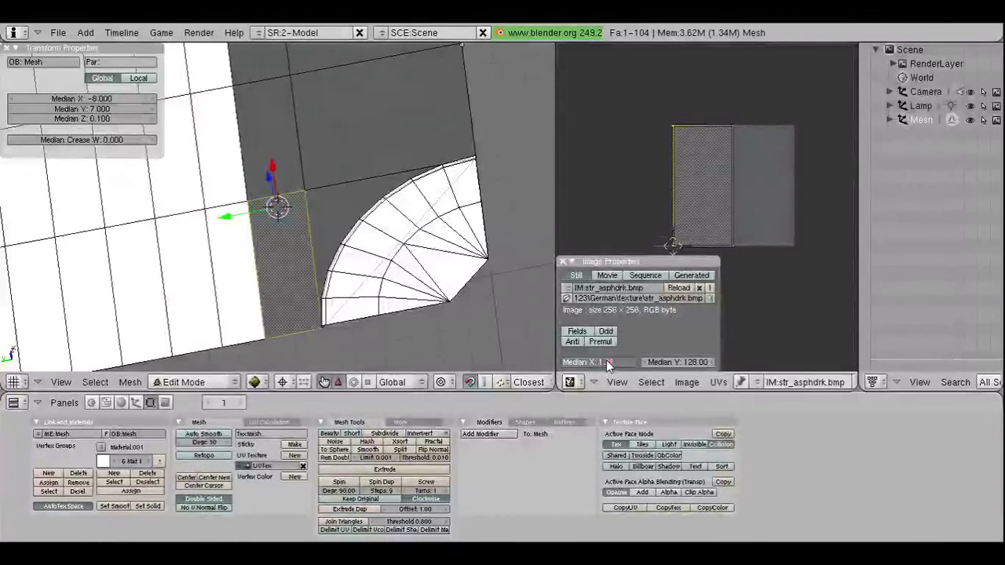
{"action": "key", "text": "Return"}
{"action": "right_click", "coordinate": [291, 157]}
Step: Unwrap the upper strip face and set one stray UV corner to U 256
{"action": "middle_click_drag", "start_coordinate": [236, 213], "coordinate": [207, 271]}
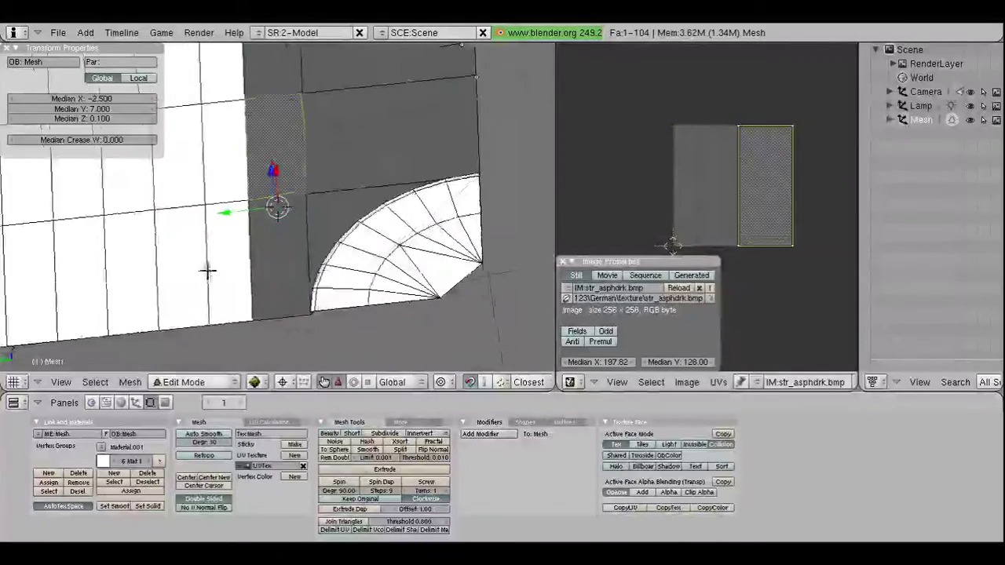
{"action": "key", "text": "u"}
{"action": "left_click", "coordinate": [329, 217]}
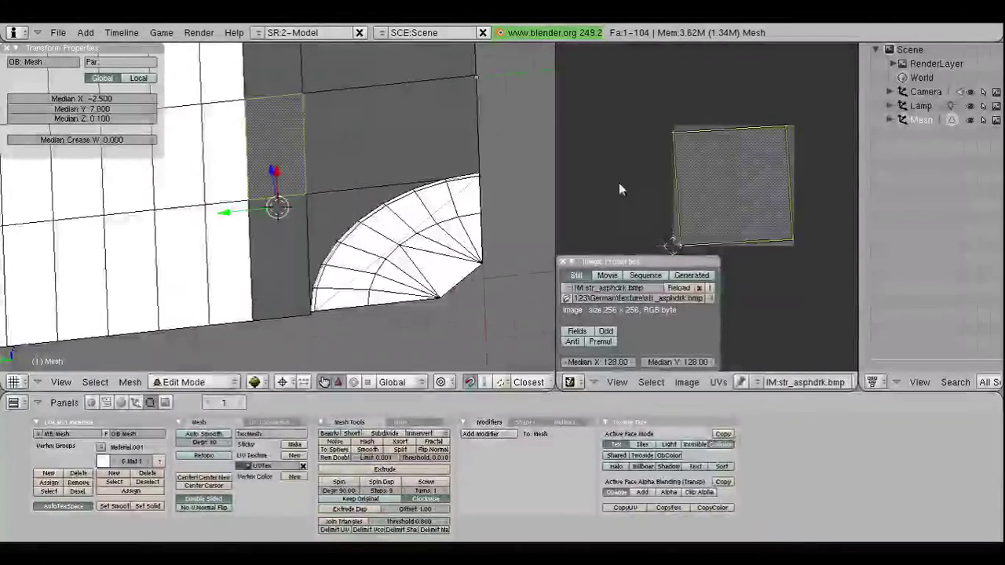
{"action": "right_click", "coordinate": [678, 243]}
{"action": "left_click", "coordinate": [605, 362]}
{"action": "type", "text": "1"}
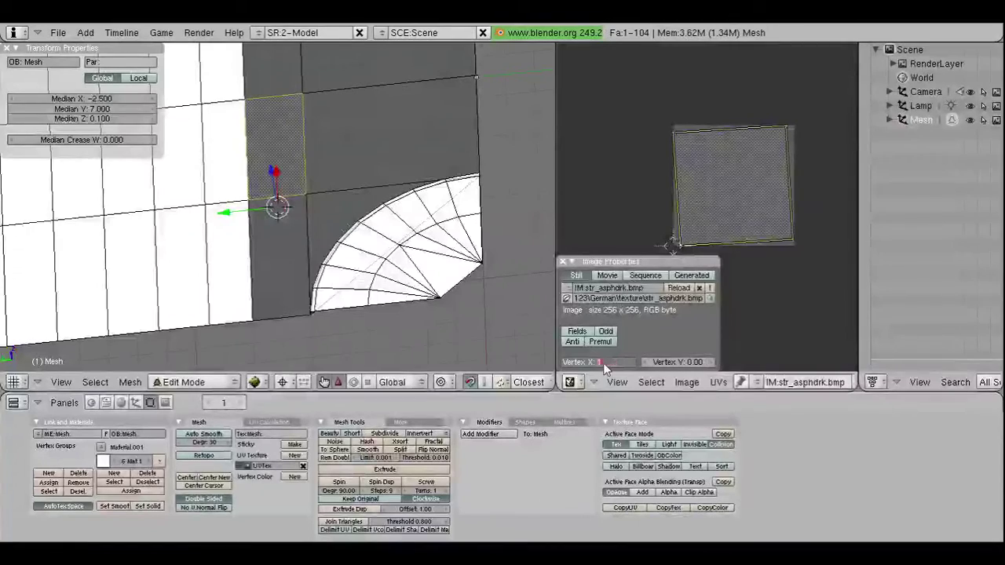
{"action": "type", "text": "256"}
{"action": "key", "text": "Return"}
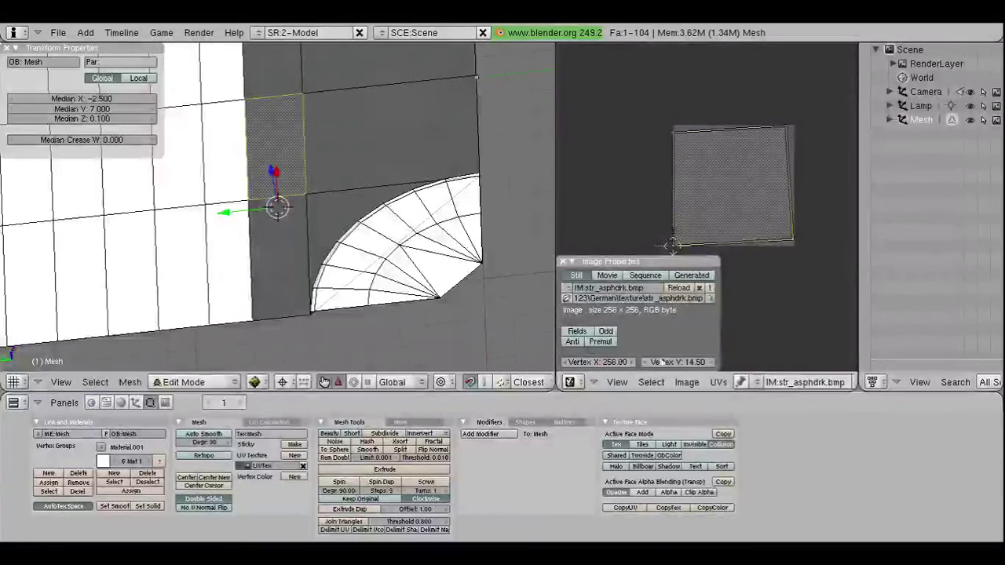
Step: Set the top-left UV corner to V 256 and the last crooked corner to U 256
{"action": "right_click", "coordinate": [674, 127]}
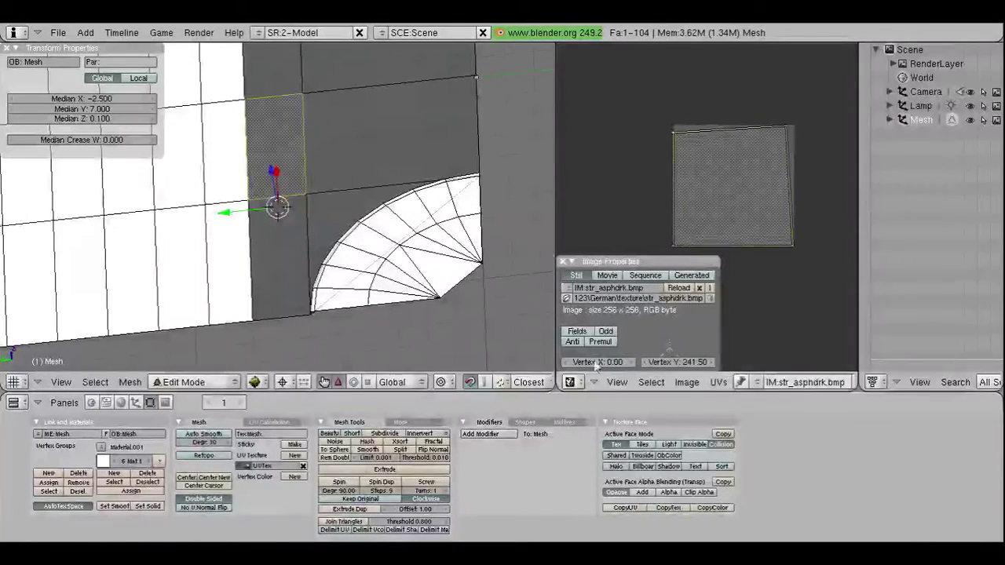
{"action": "left_click", "coordinate": [676, 362]}
{"action": "type", "text": "256"}
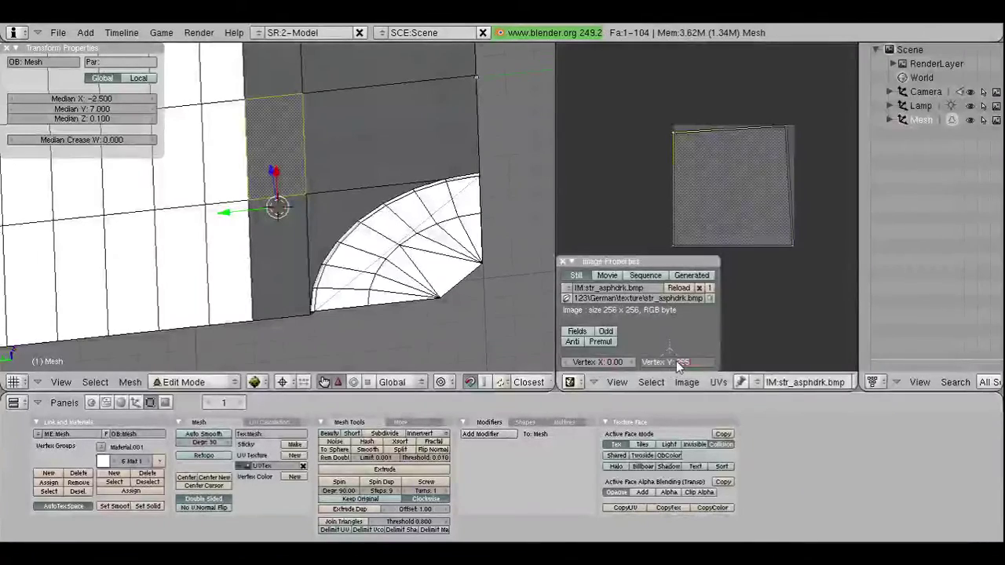
{"action": "key", "text": "Return"}
{"action": "right_click", "coordinate": [780, 157]}
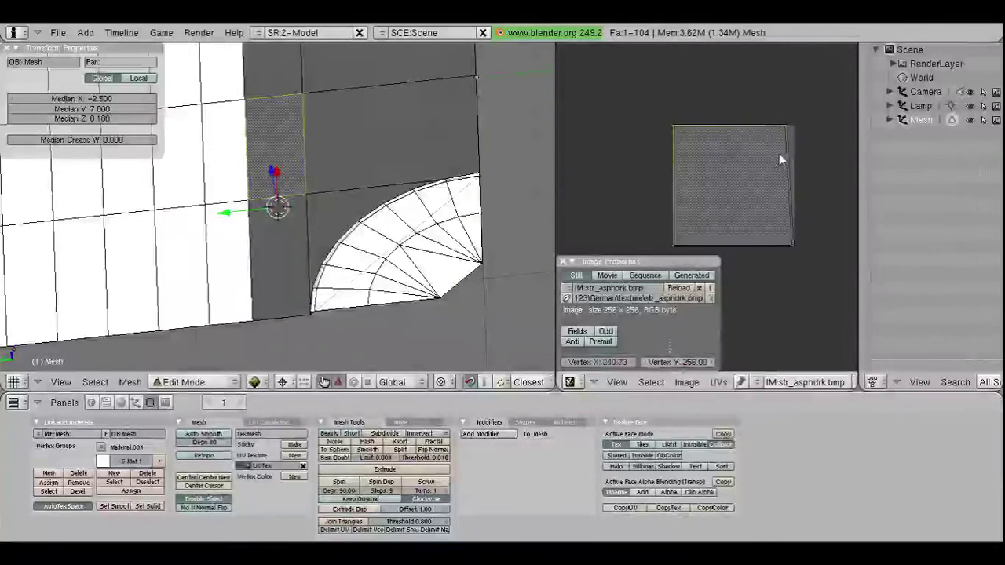
{"action": "left_click", "coordinate": [601, 361]}
{"action": "type", "text": "256"}
{"action": "key", "text": "Return"}
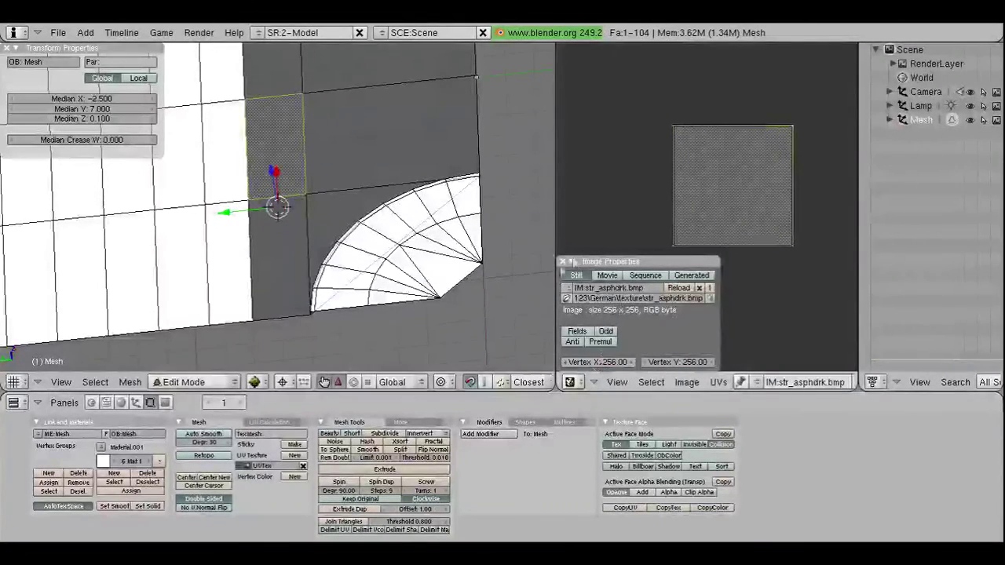
Step: Narrow the UVs to the image's left half by setting the median U position
{"action": "key", "text": "a"}
{"action": "key", "text": "a"}
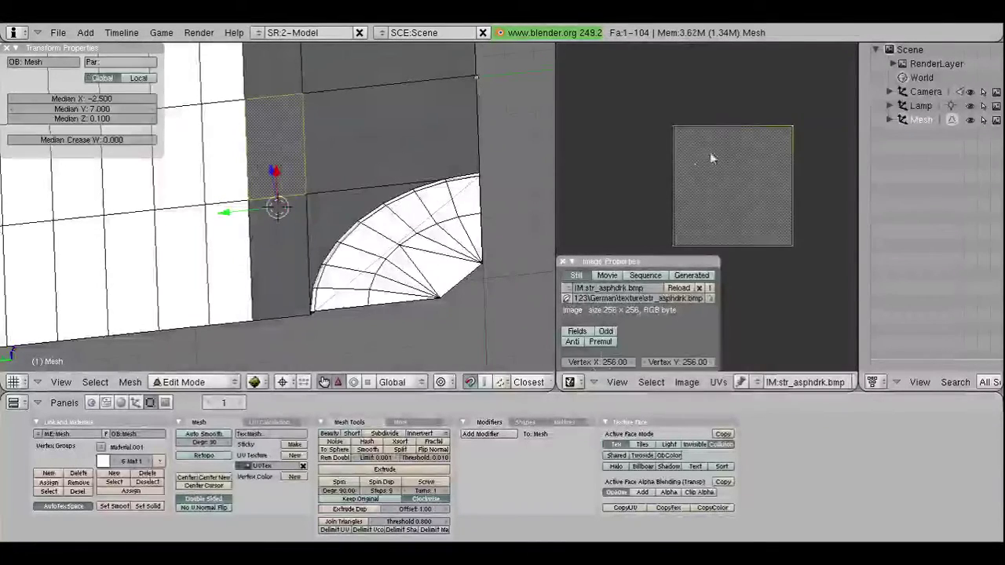
{"action": "key", "text": "a"}
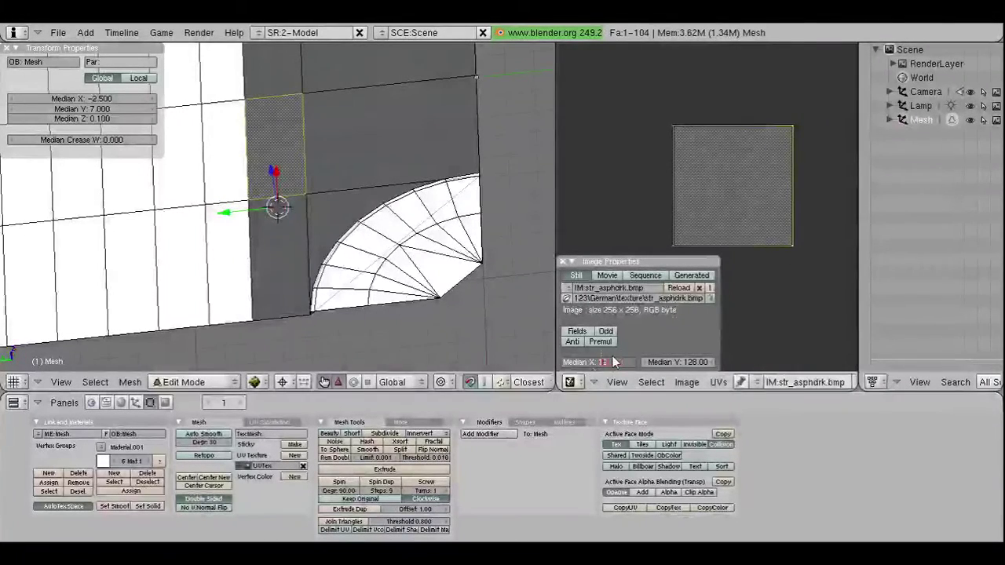
{"action": "key", "text": "Return"}
{"action": "right_click", "coordinate": [680, 227]}
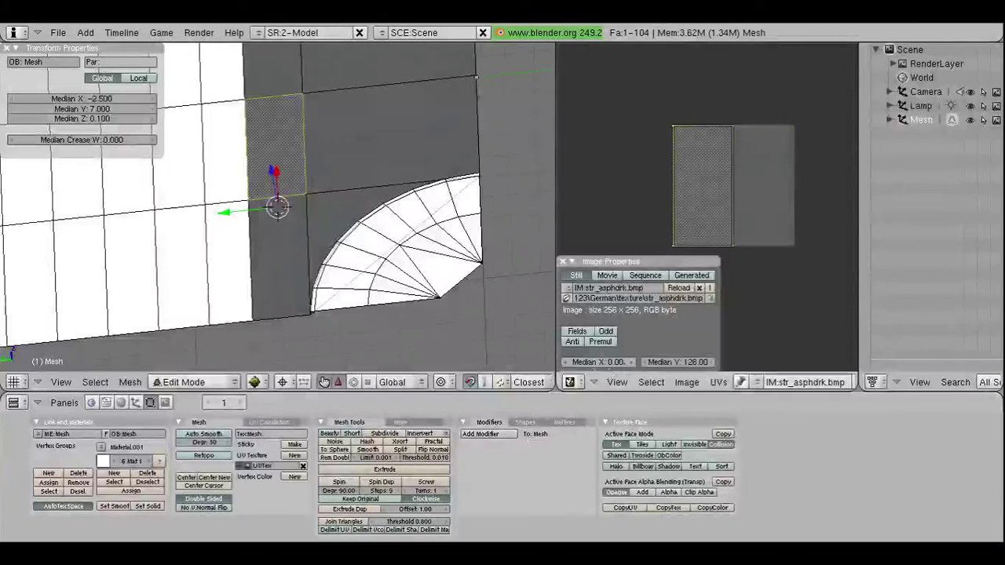
{"action": "left_click", "coordinate": [603, 362]}
{"action": "type", "text": "1"}
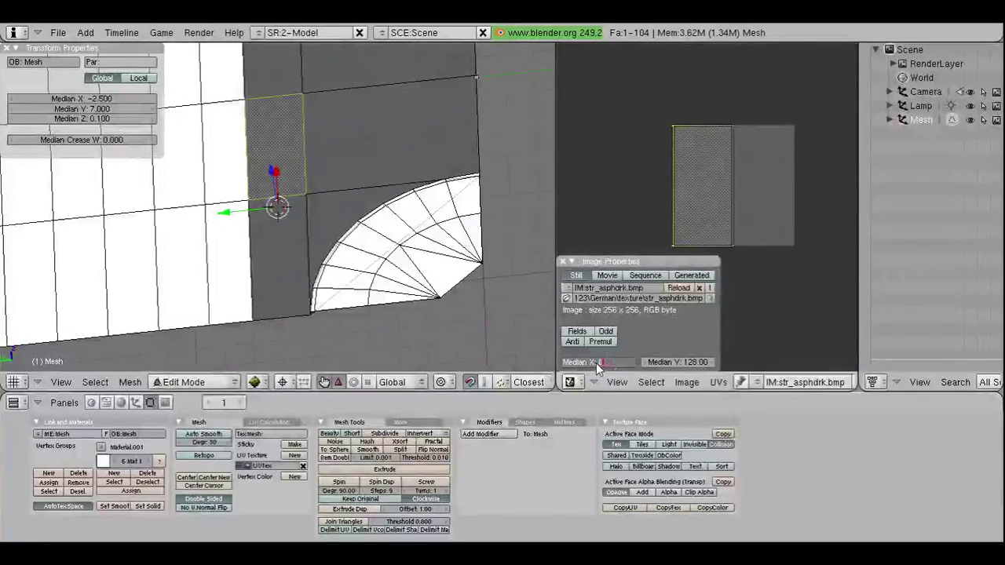
{"action": "key", "text": "Return"}
Step: Deselect all, select the narrow strip's left road face, and switch to Top view
{"action": "key", "text": "a"}
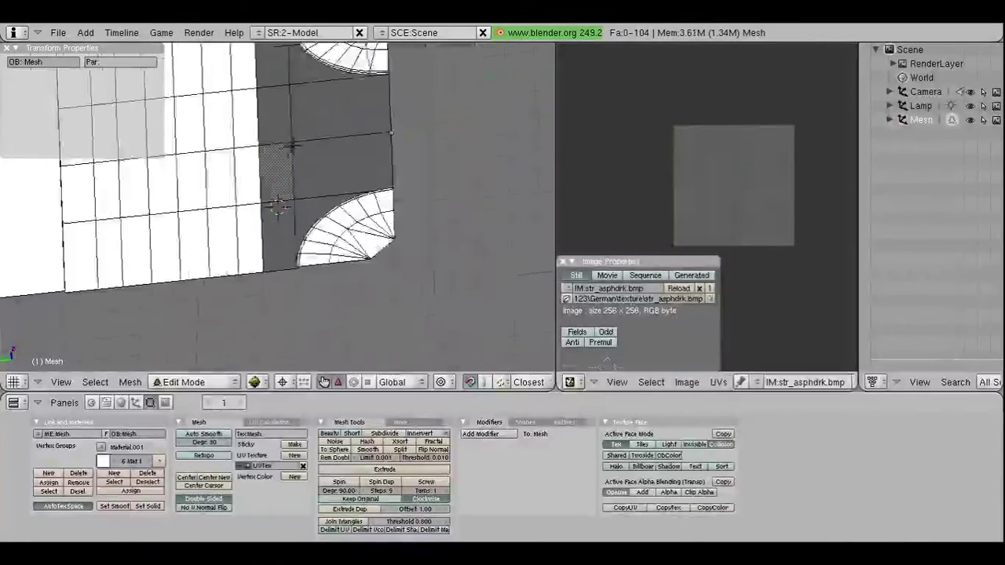
{"action": "scroll", "coordinate": [306, 149], "scroll_direction": "down", "scroll_amount": 2}
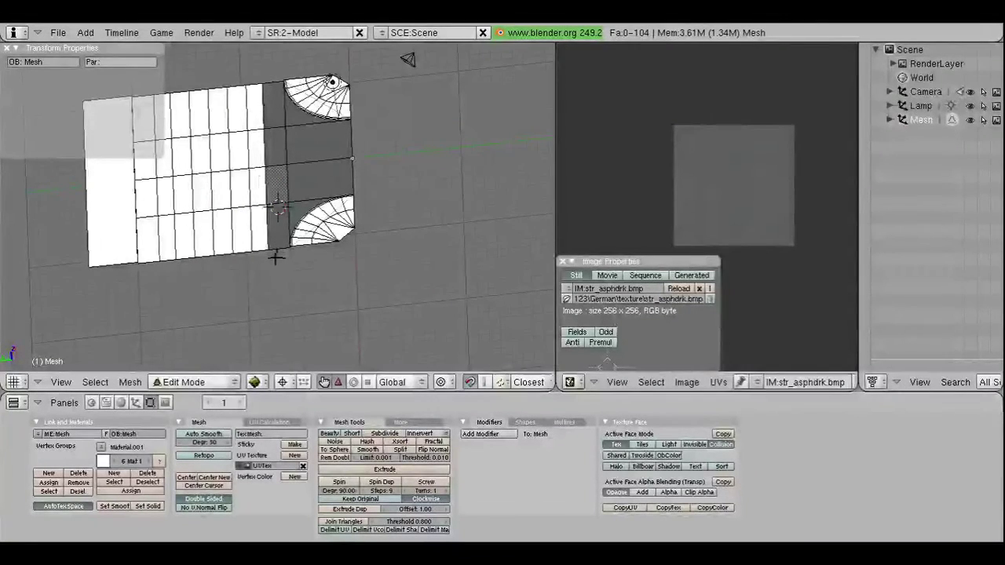
{"action": "right_click", "coordinate": [275, 206]}
{"action": "left_click", "coordinate": [61, 382]}
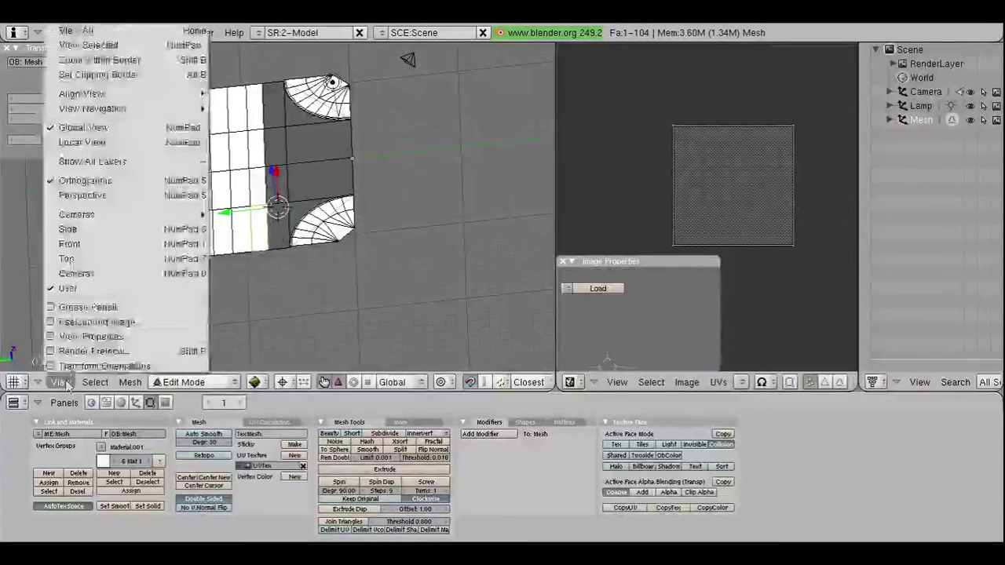
{"action": "left_click", "coordinate": [66, 259]}
{"action": "scroll", "coordinate": [231, 202], "scroll_direction": "up", "scroll_amount": 1}
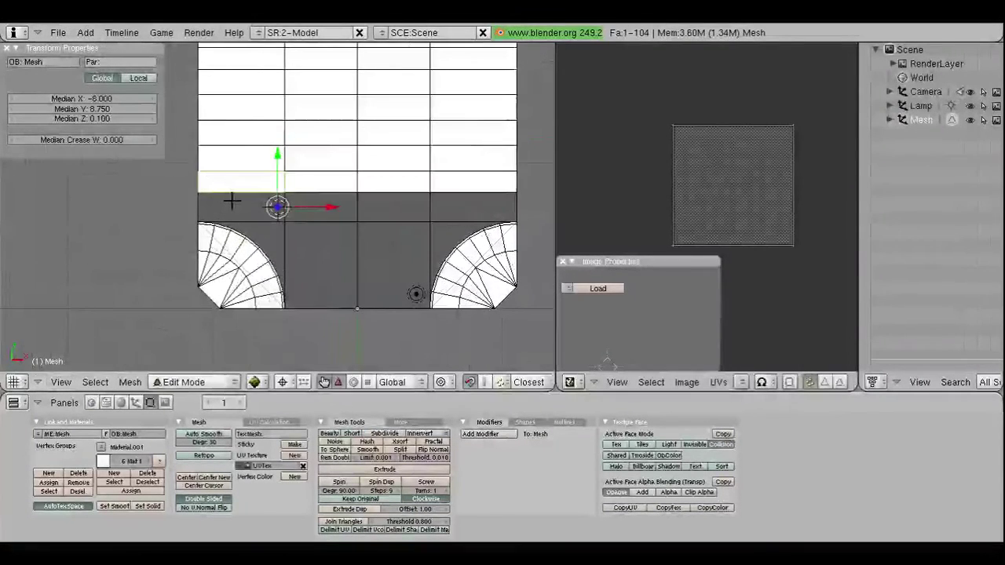
Step: Assign str_asphdrk_1C.bmp to the face from the UV editor's image list
{"action": "left_click", "coordinate": [741, 382]}
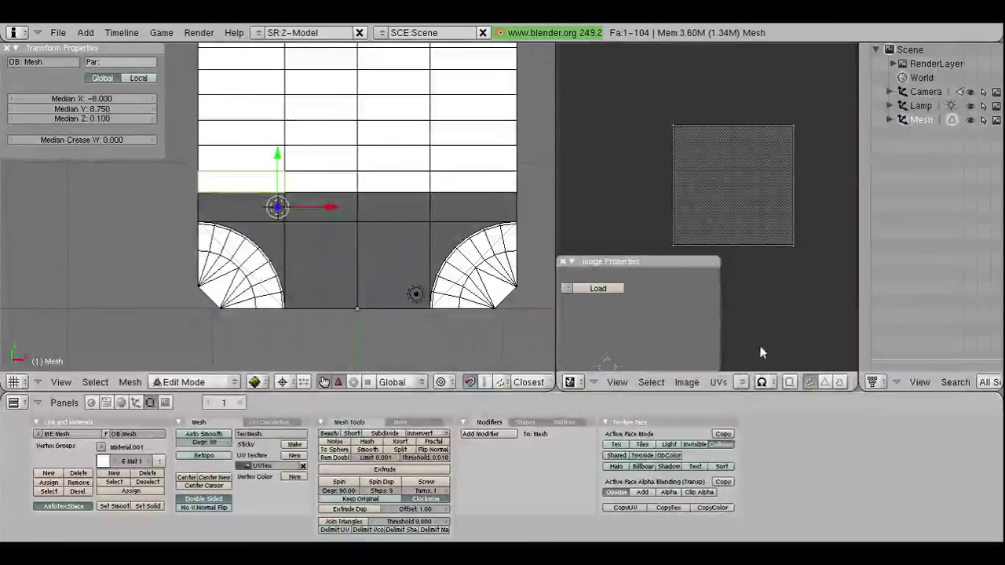
{"action": "left_click", "coordinate": [740, 382]}
{"action": "left_click", "coordinate": [785, 352]}
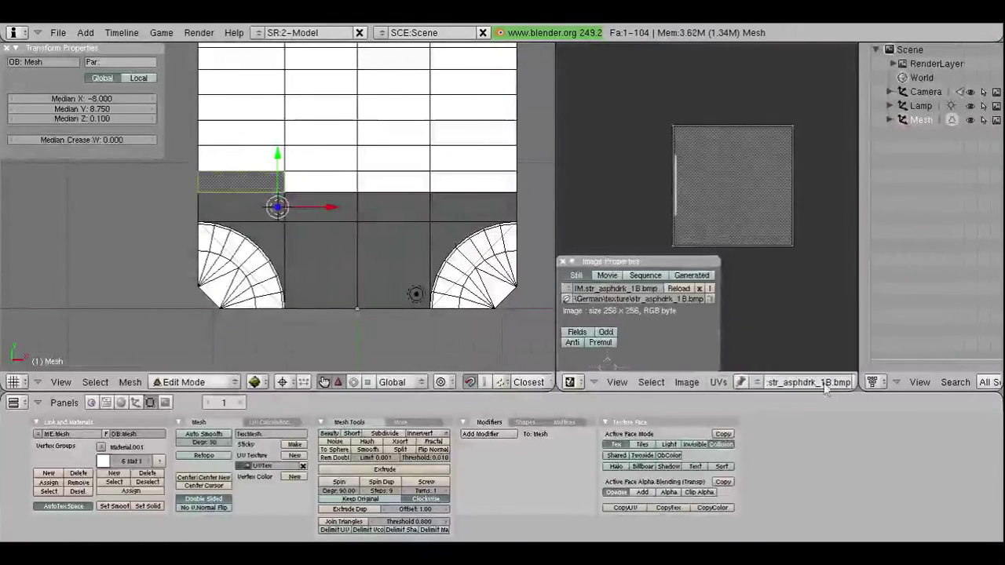
{"action": "left_click", "coordinate": [756, 382]}
{"action": "left_click", "coordinate": [816, 332]}
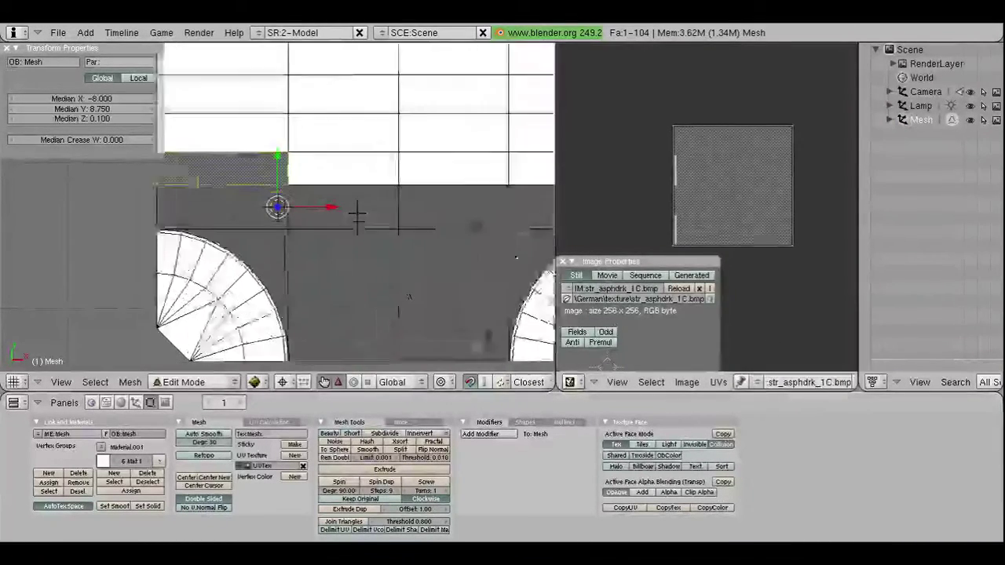
{"action": "scroll", "coordinate": [224, 212], "scroll_direction": "up", "scroll_amount": 2}
{"action": "scroll", "coordinate": [220, 213], "scroll_direction": "down", "scroll_amount": 1}
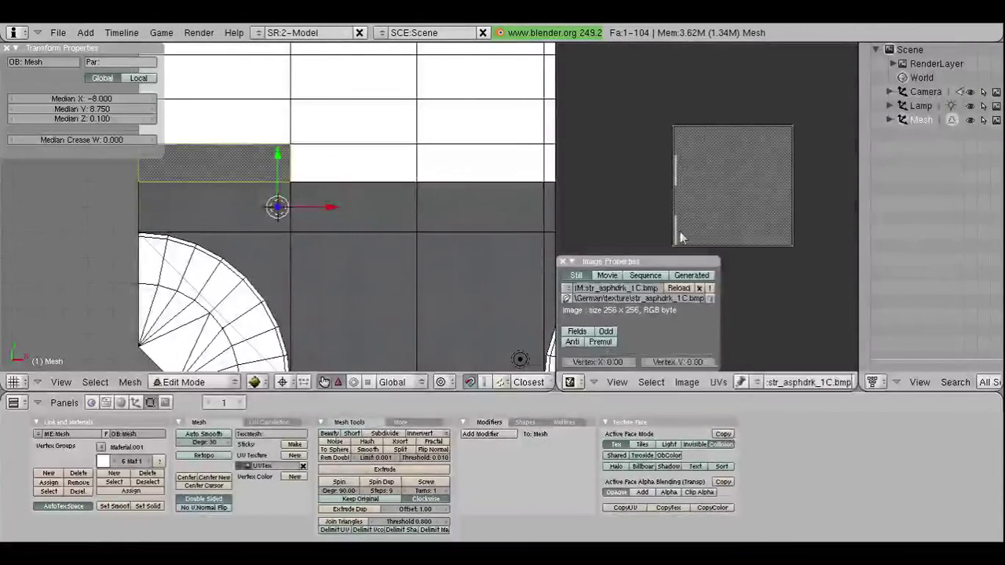
Step: Select the left UV edge and set its Median X to 256
{"action": "right_click", "coordinate": [667, 145]}
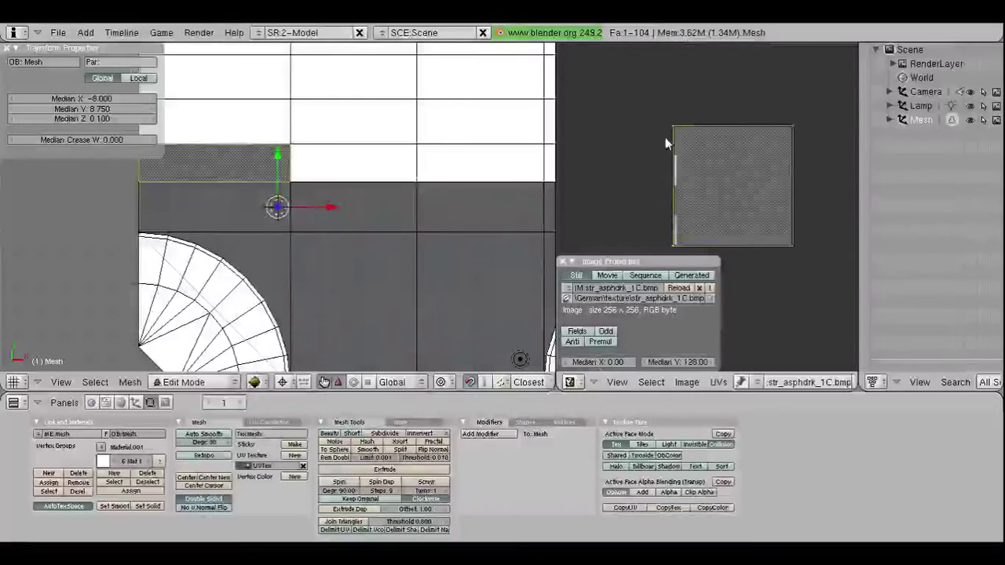
{"action": "left_click_drag", "start_coordinate": [604, 361], "coordinate": [606, 367]}
{"action": "left_click", "coordinate": [606, 362]}
{"action": "type", "text": "256"}
{"action": "key", "text": "Return"}
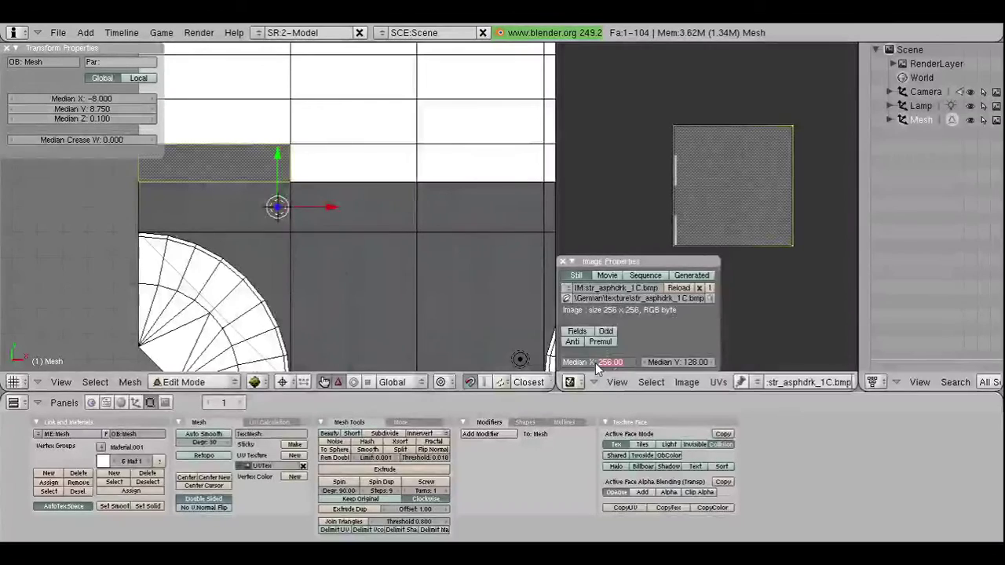
{"action": "type", "text": "56"}
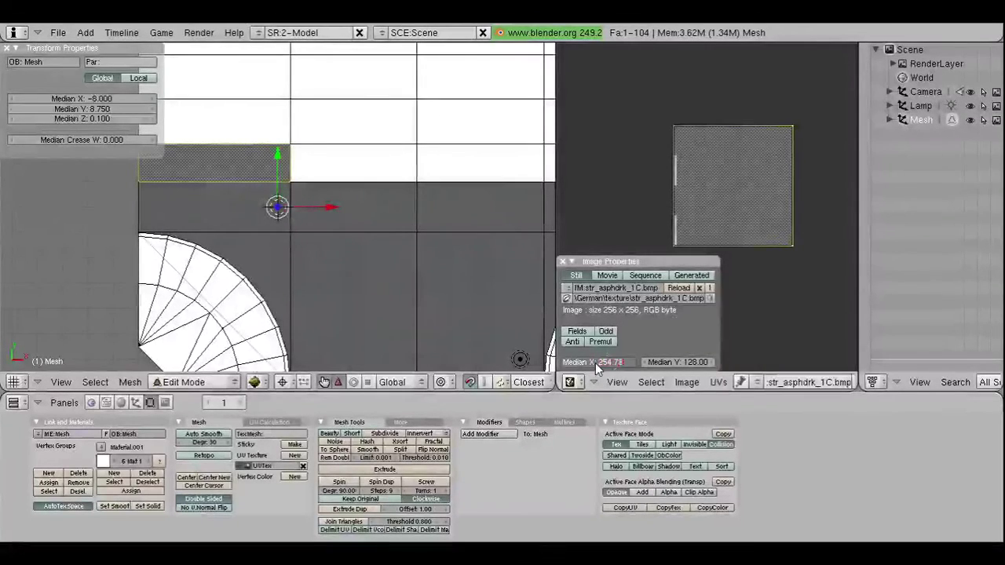
{"action": "key", "text": "Return"}
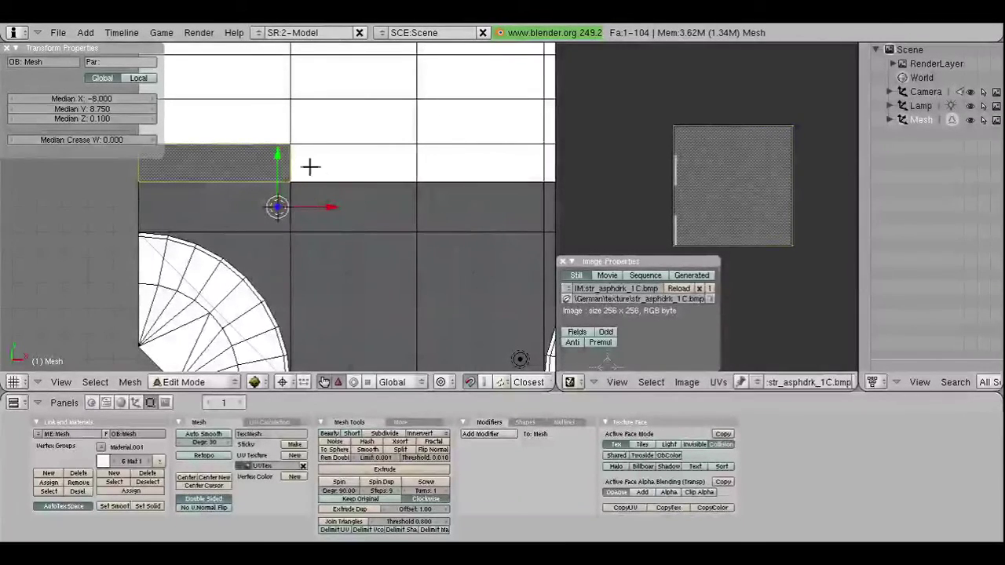
Step: Select the strip face one row above
{"action": "scroll", "coordinate": [359, 166], "scroll_direction": "down", "scroll_amount": 1}
{"action": "scroll", "coordinate": [332, 166], "scroll_direction": "down", "scroll_amount": 1}
{"action": "scroll", "coordinate": [330, 164], "scroll_direction": "down", "scroll_amount": 1}
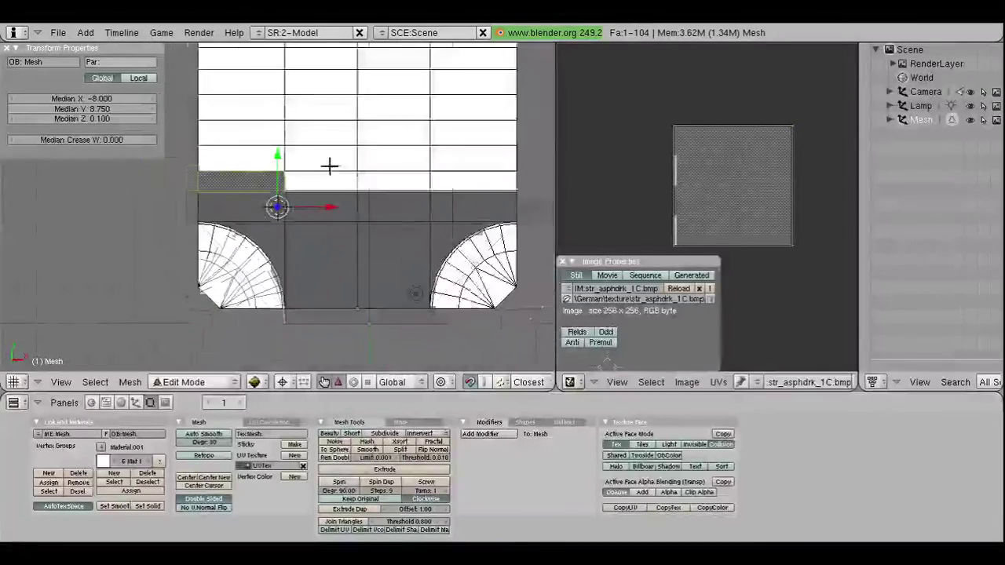
{"action": "scroll", "coordinate": [329, 166], "scroll_direction": "down", "scroll_amount": 1}
{"action": "scroll", "coordinate": [330, 167], "scroll_direction": "down", "scroll_amount": 1}
{"action": "scroll", "coordinate": [328, 166], "scroll_direction": "up", "scroll_amount": 2}
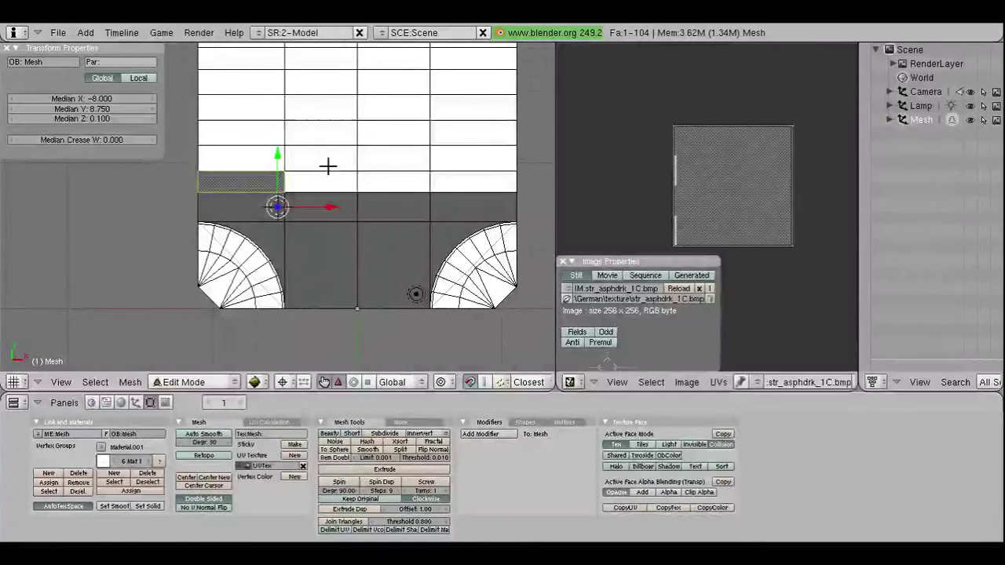
{"action": "right_click", "coordinate": [265, 161]}
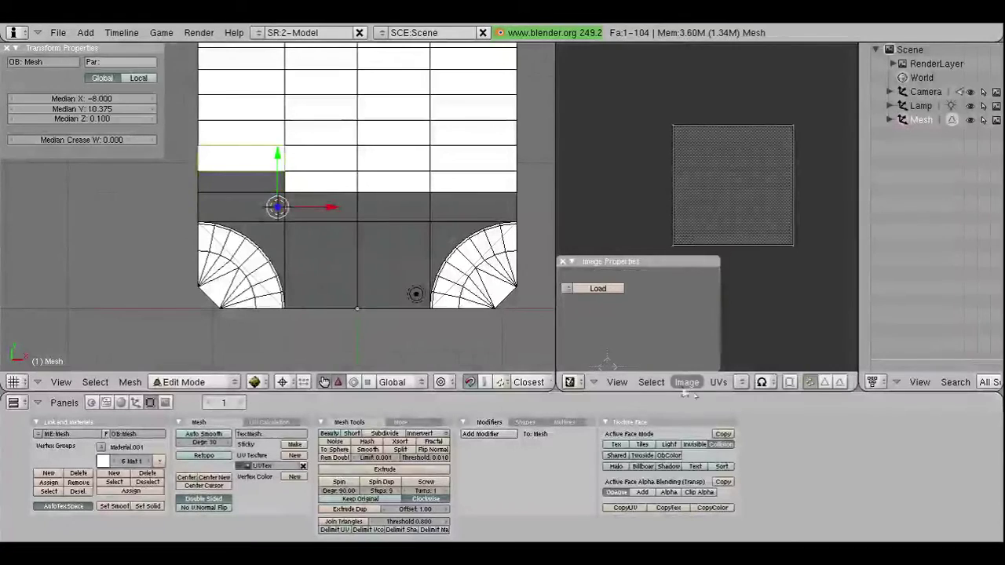
Step: Assign str_asphdrk_1C.bmp to this face and scale its UVs along X
{"action": "left_click", "coordinate": [743, 384]}
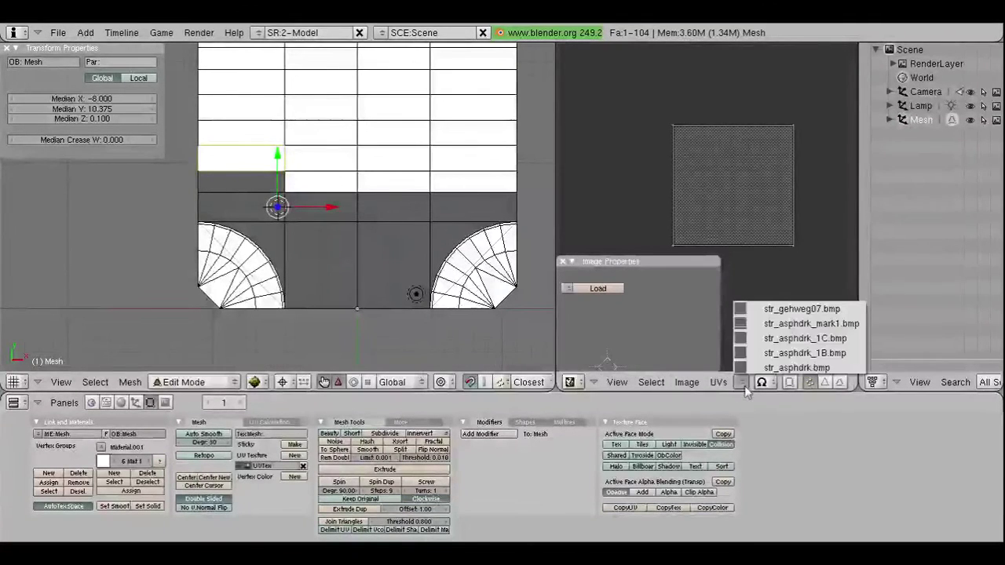
{"action": "left_click", "coordinate": [765, 342]}
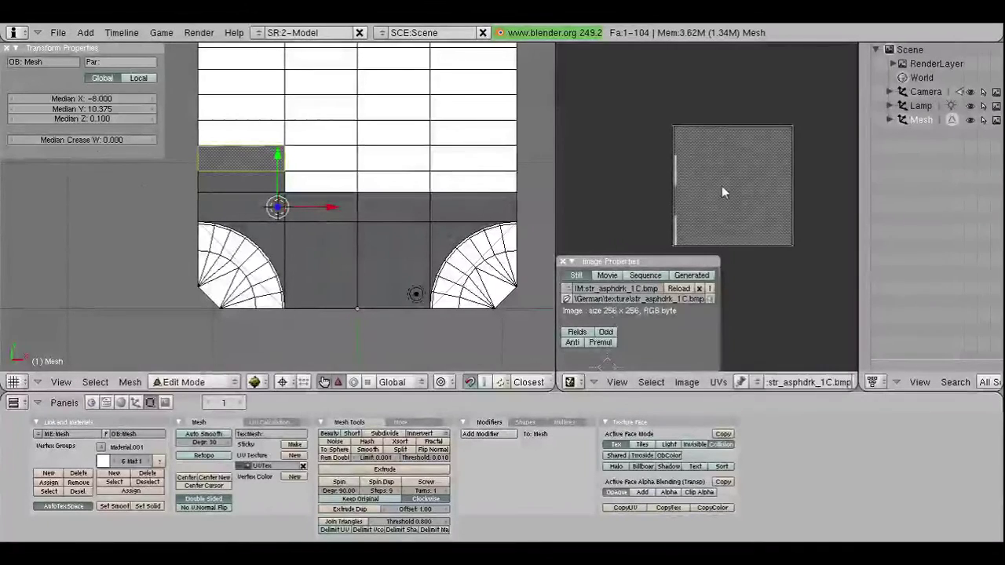
{"action": "key", "text": "a"}
{"action": "key", "text": "s"}
{"action": "key", "text": "x"}
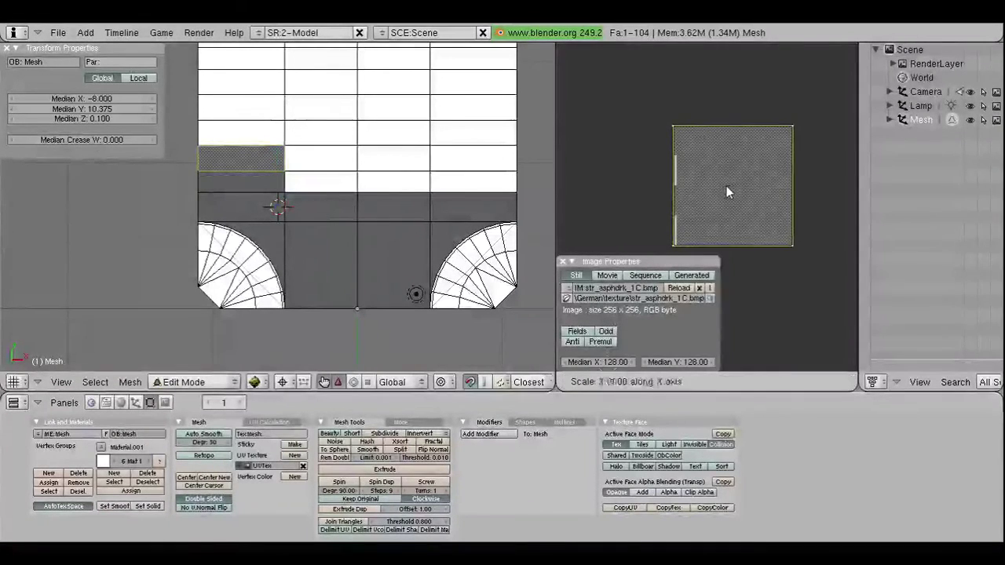
{"action": "key", "text": "Return"}
Step: Select the left UV edge and set Median X to 256, then 128
{"action": "right_click", "coordinate": [683, 234]}
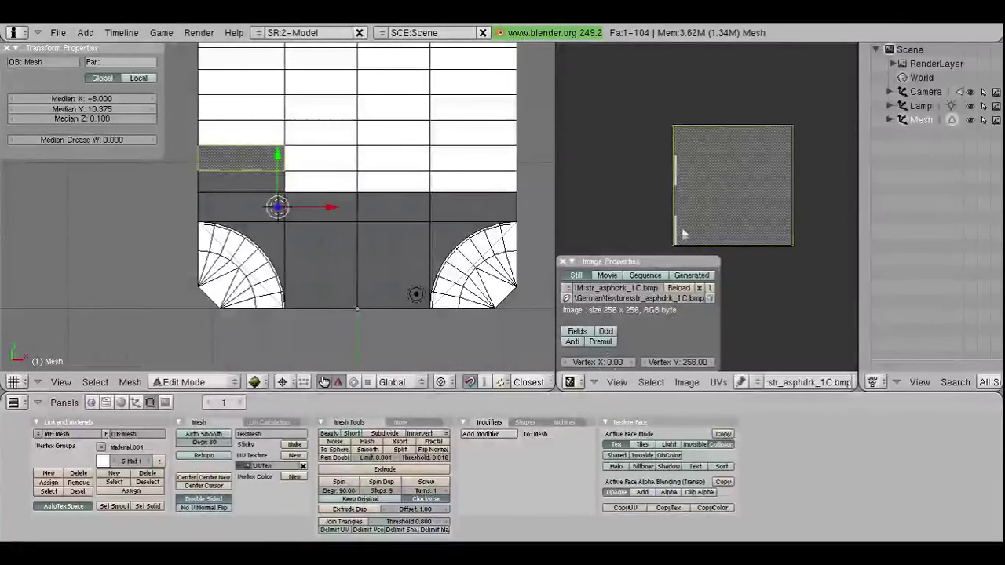
{"action": "key", "text": "a"}
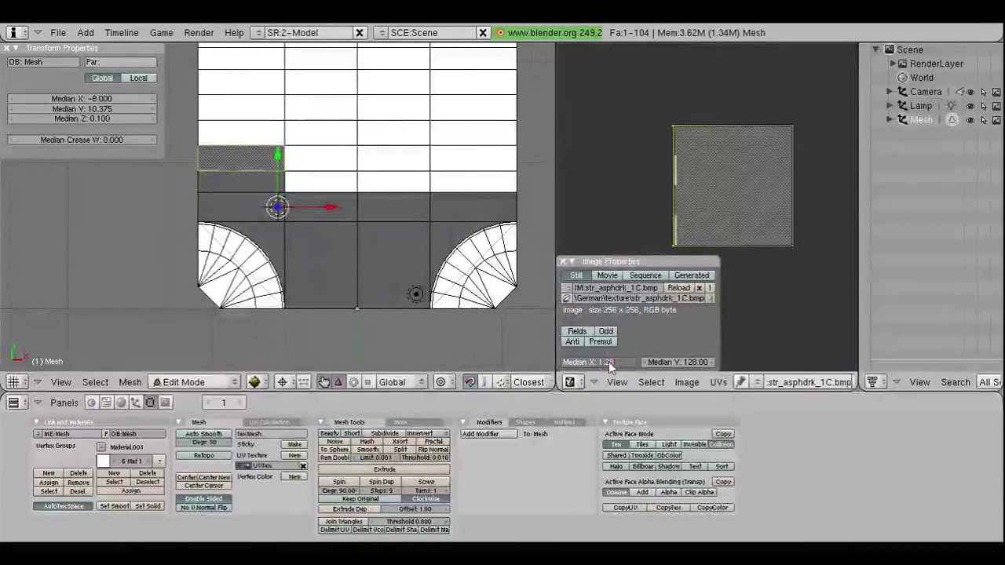
{"action": "type", "text": "256"}
{"action": "key", "text": "Return"}
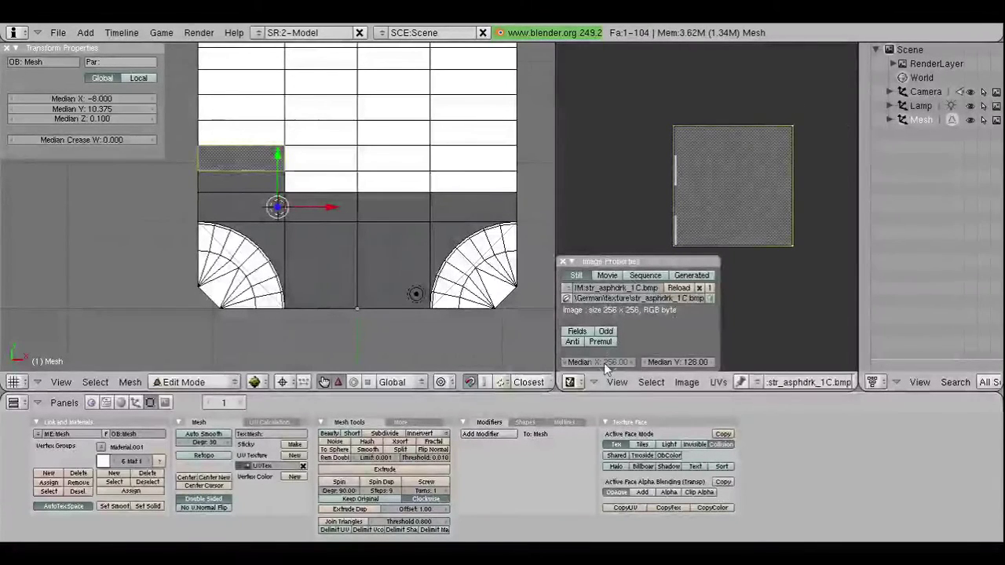
{"action": "left_click", "coordinate": [603, 362]}
{"action": "type", "text": "128"}
{"action": "key", "text": "Return"}
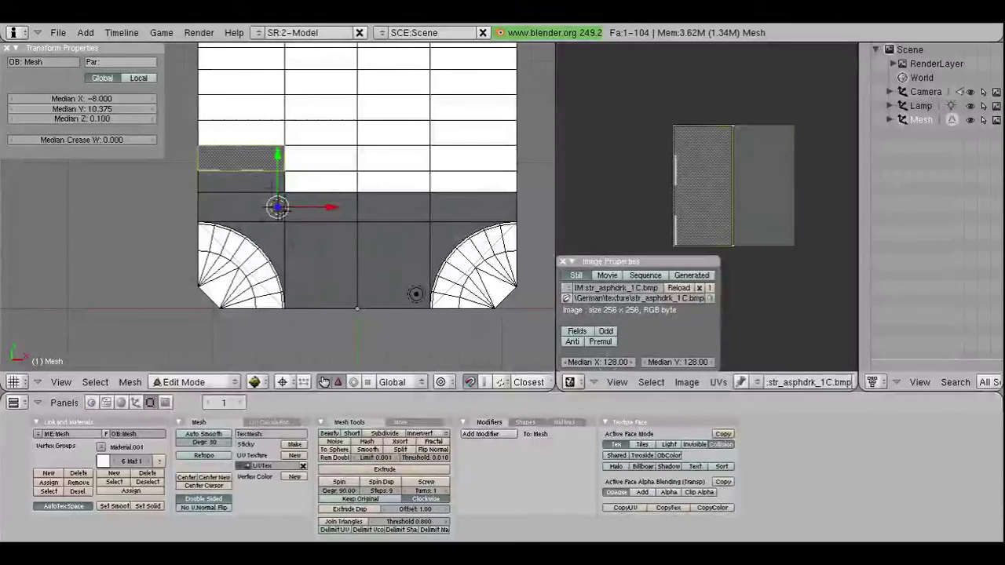
{"action": "scroll", "coordinate": [269, 176], "scroll_direction": "up", "scroll_amount": 1}
Step: Select the face to the right and assign str_asphdrk_1C.bmp to it
{"action": "right_click", "coordinate": [307, 149]}
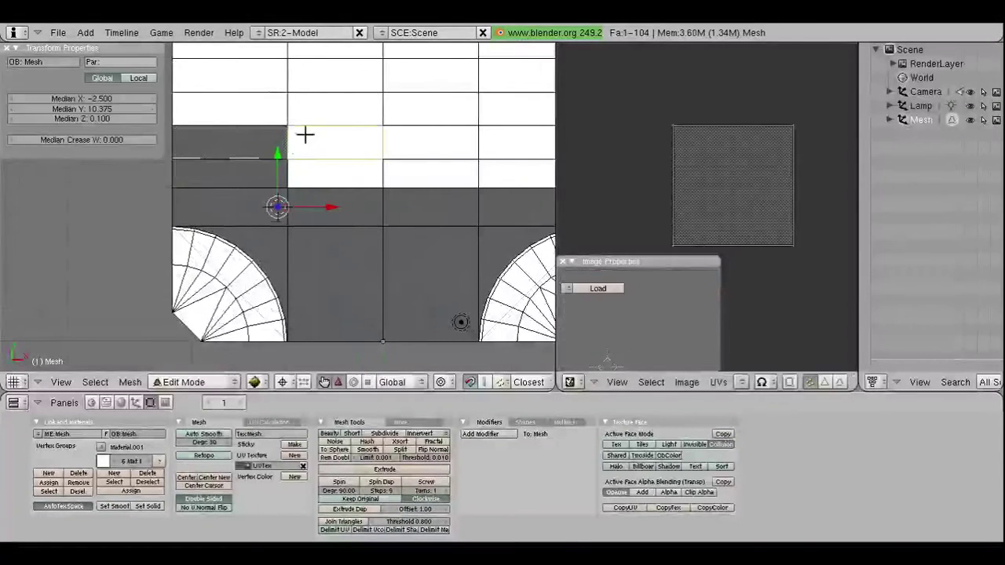
{"action": "left_click", "coordinate": [686, 382]}
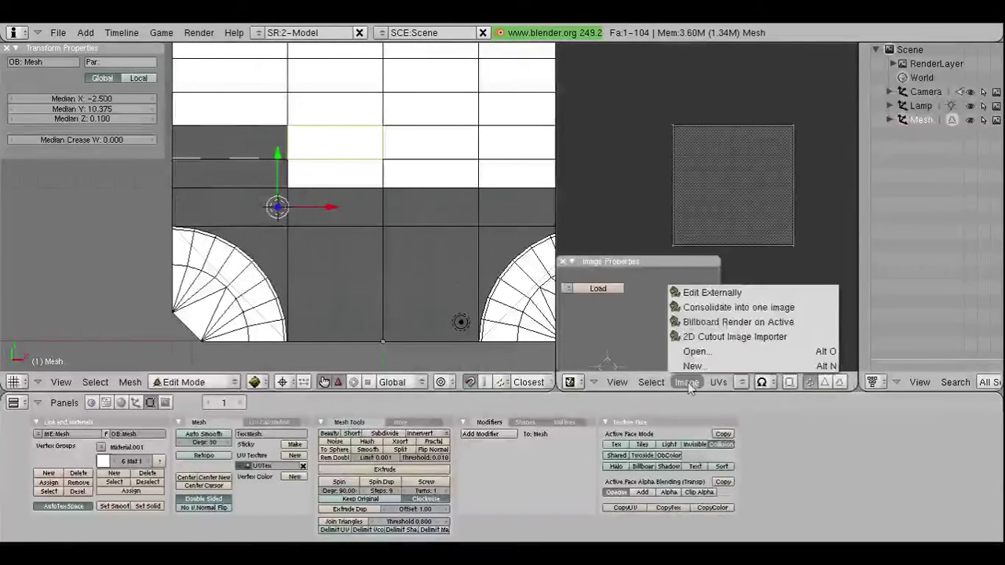
{"action": "left_click", "coordinate": [748, 383]}
{"action": "left_click", "coordinate": [784, 340]}
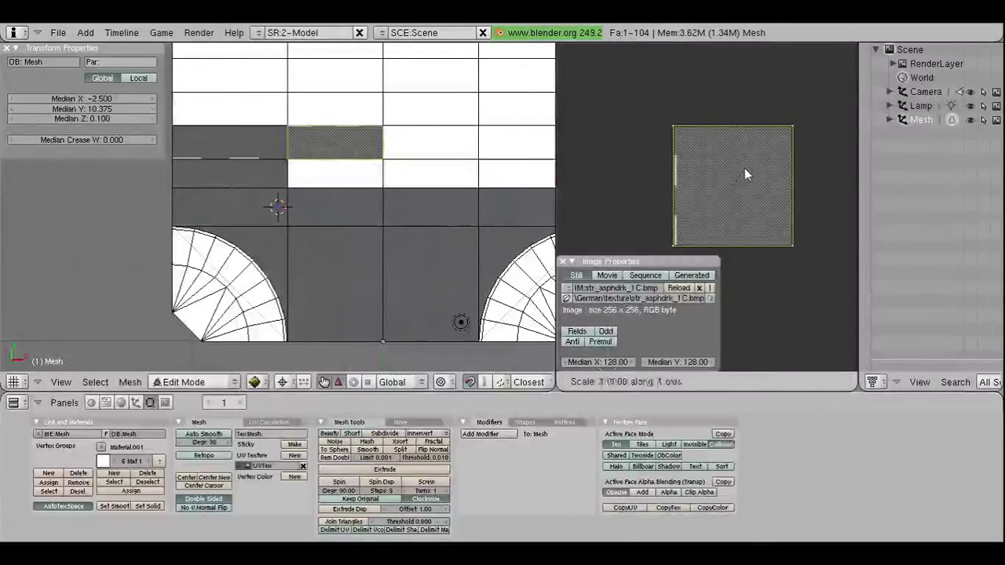
Step: Set the face's UV Median X to 128 to cover the image's left half, then bring up IDLE
{"action": "key", "text": "a"}
{"action": "left_click", "coordinate": [597, 361]}
{"action": "type", "text": "0"}
{"action": "key", "text": "Return"}
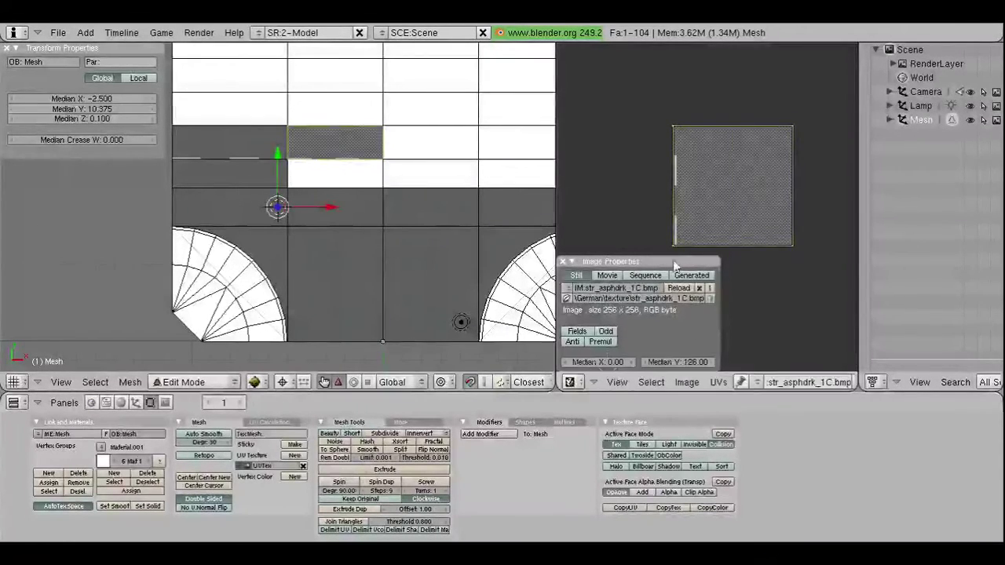
{"action": "left_click", "coordinate": [595, 364]}
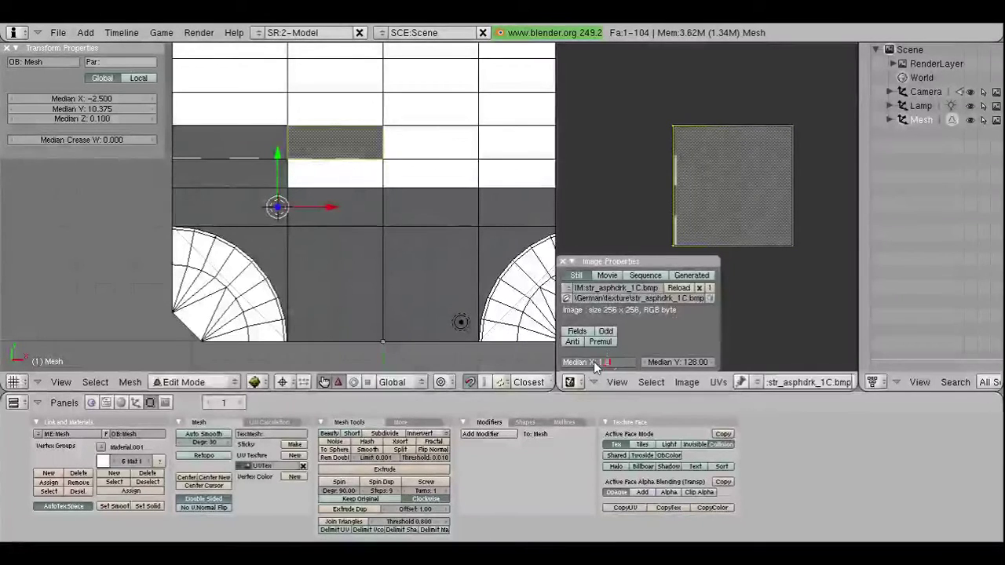
{"action": "type", "text": "256"}
{"action": "key", "text": "Return"}
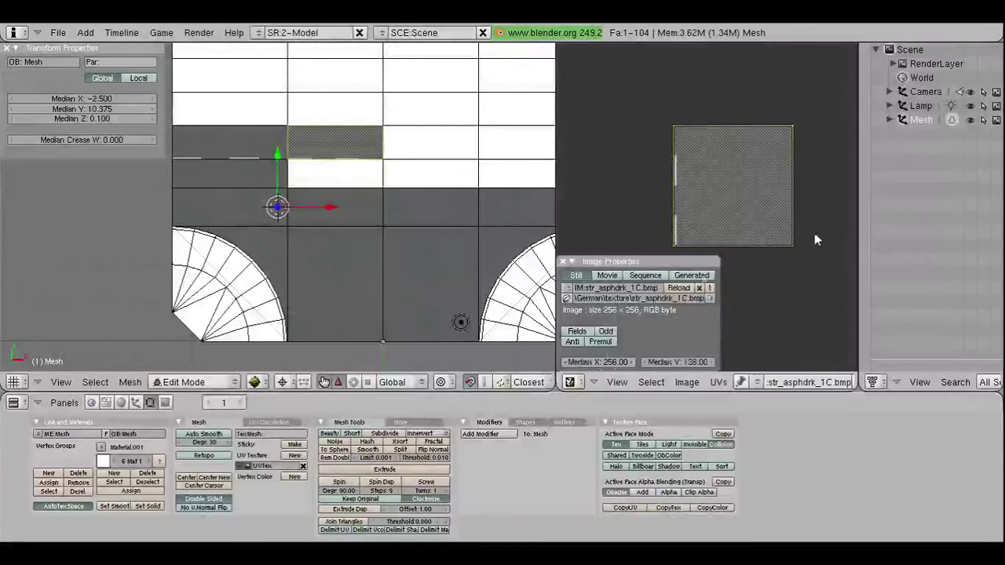
{"action": "type", "text": "128"}
{"action": "key", "text": "Return"}
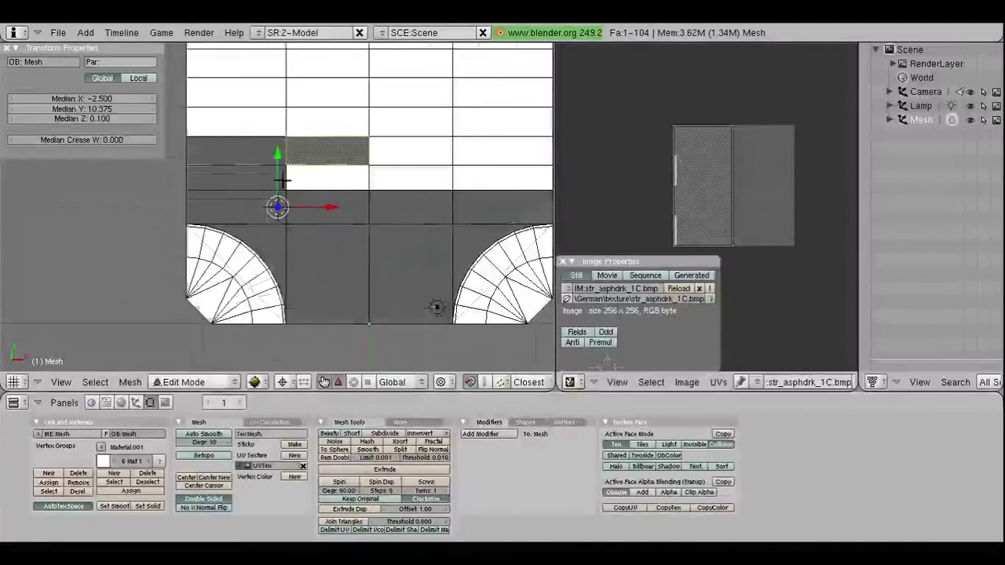
{"action": "scroll", "coordinate": [337, 178], "scroll_direction": "down", "scroll_amount": 2}
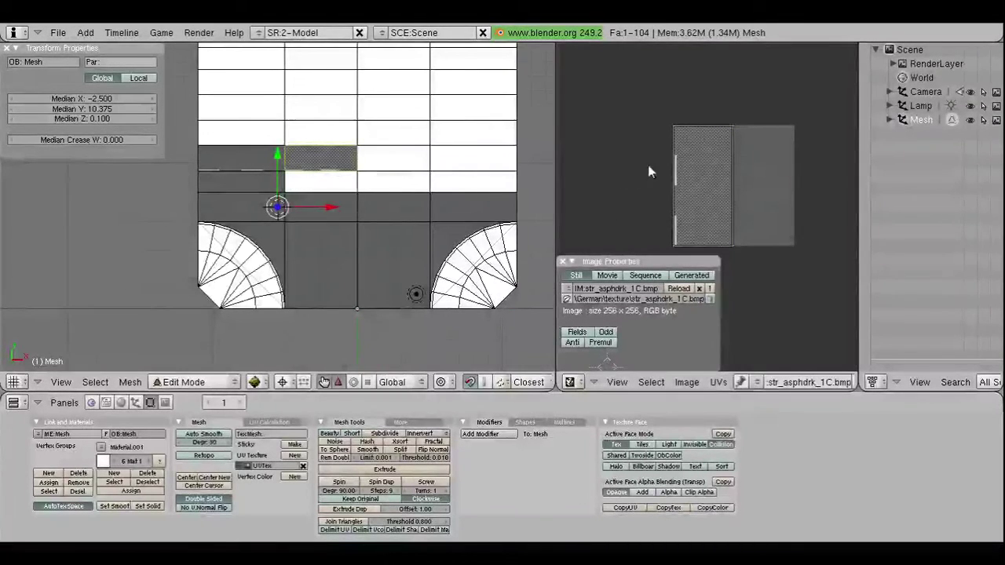
{"action": "key", "text": "alt+Tab"}
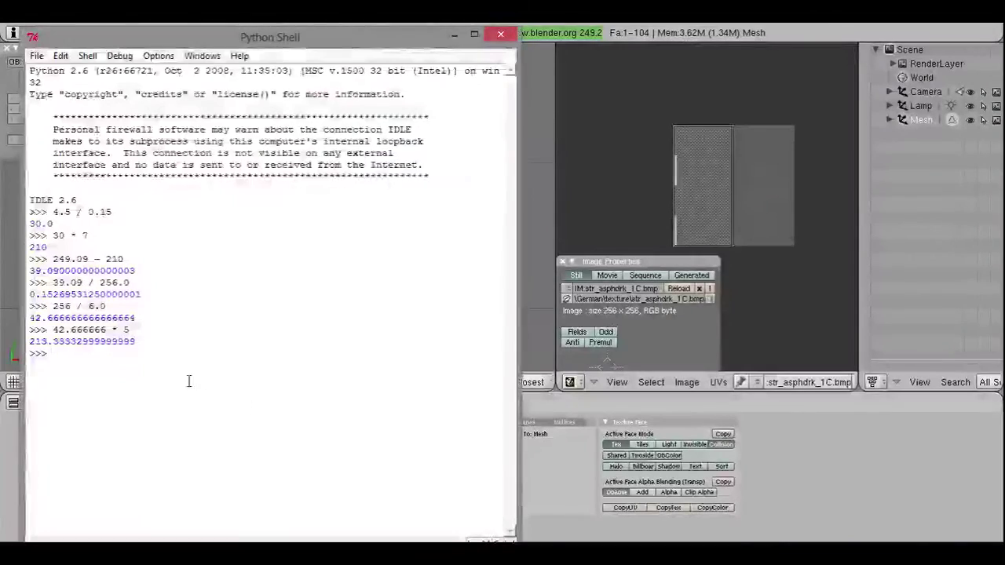
Step: Back in Blender, set the UV edge's Median Y to 213.33
{"action": "left_click", "coordinate": [455, 36]}
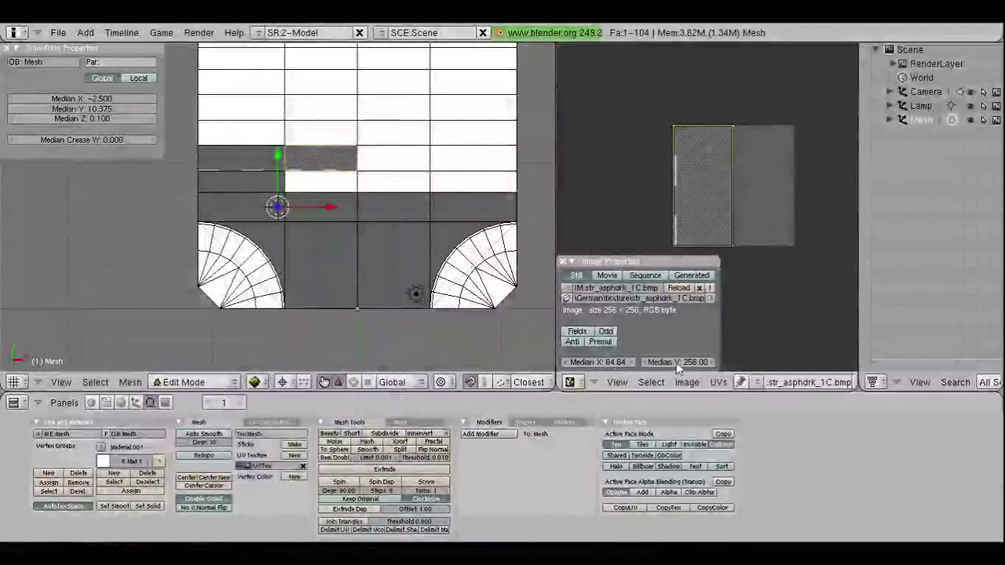
{"action": "left_click", "coordinate": [676, 362]}
{"action": "type", "text": "213"}
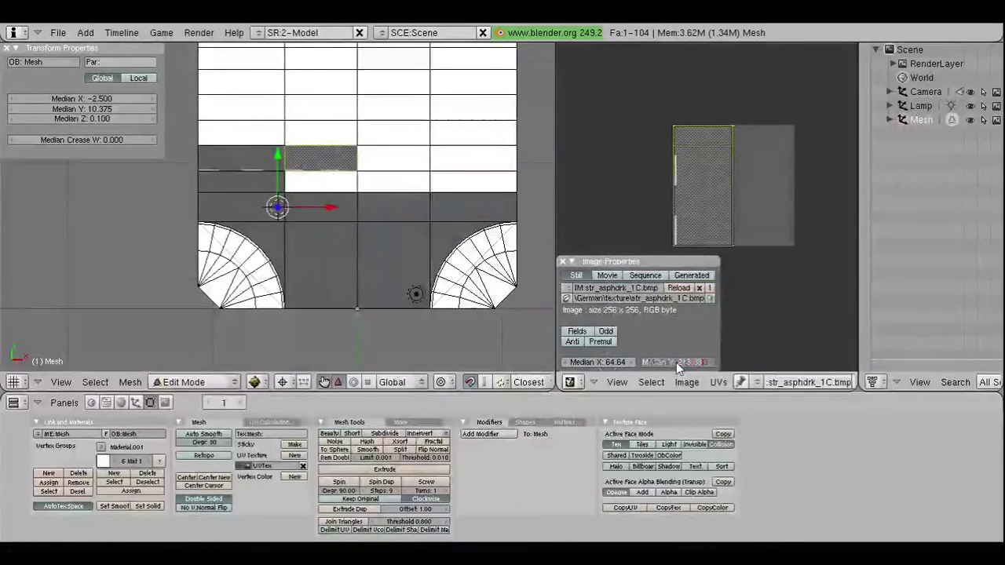
{"action": "key", "text": "Return"}
{"action": "scroll", "coordinate": [323, 169], "scroll_direction": "up", "scroll_amount": 1}
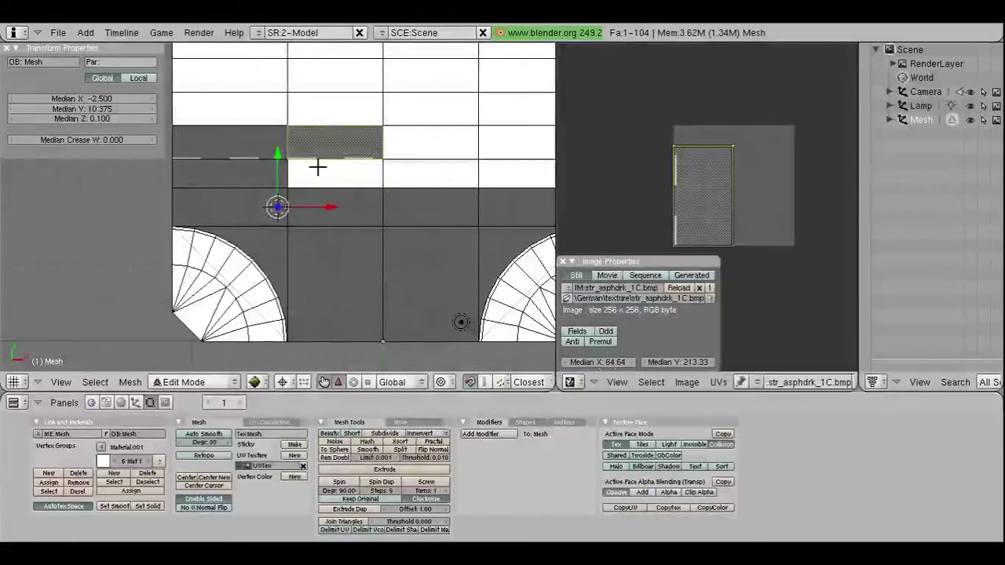
{"action": "scroll", "coordinate": [688, 126], "scroll_direction": "up", "scroll_amount": 2}
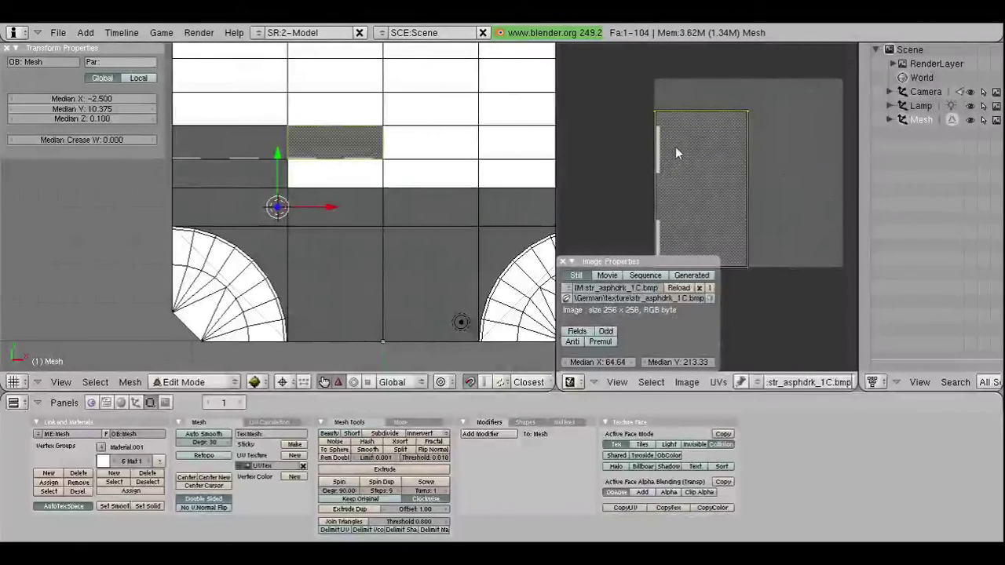
{"action": "scroll", "coordinate": [675, 146], "scroll_direction": "down", "scroll_amount": 1}
{"action": "left_click", "coordinate": [675, 362]}
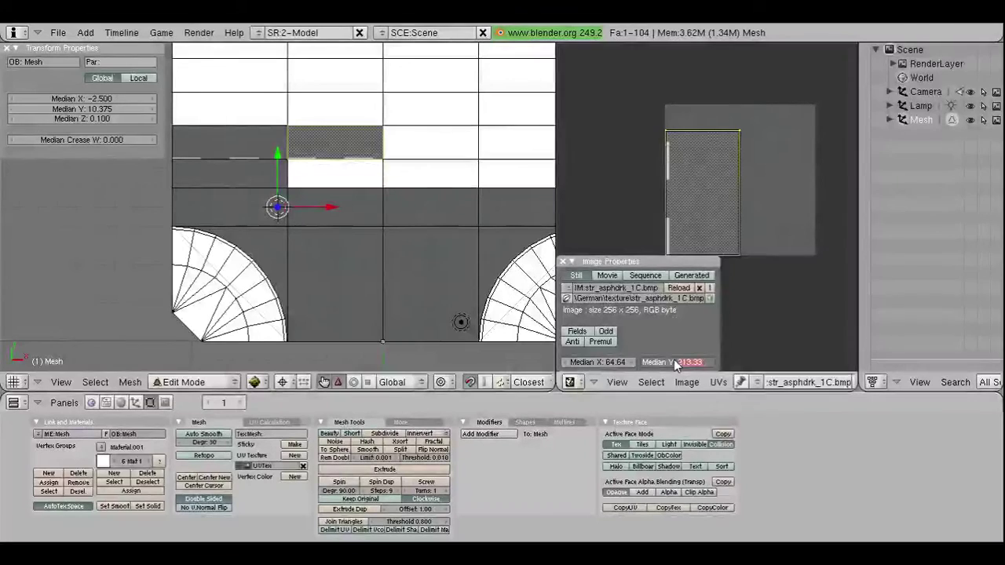
Step: Compute 128 + 96 = 224 in the Python Shell and enter it as Median Y
{"action": "key", "text": "alt+Tab"}
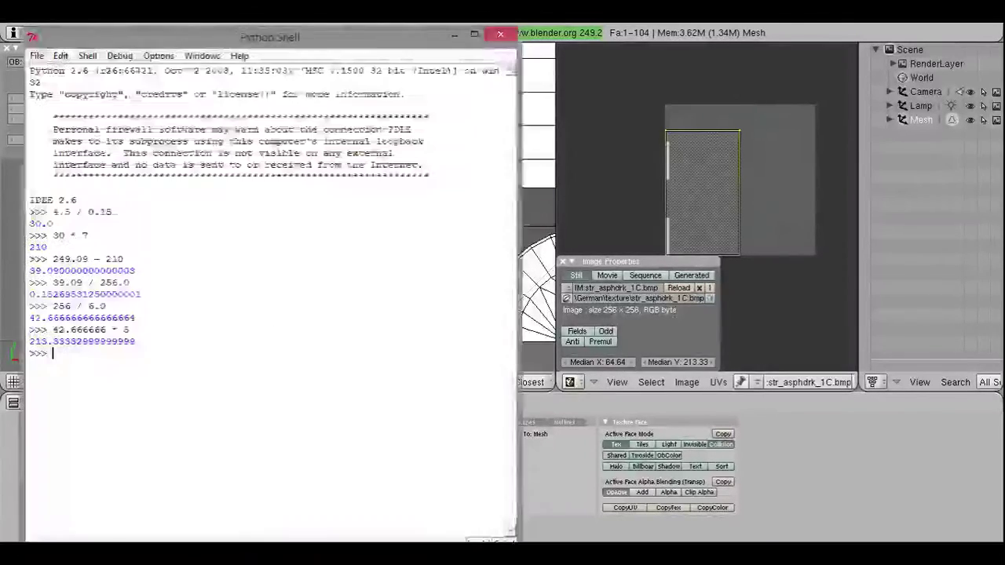
{"action": "type", "text": "128 "}
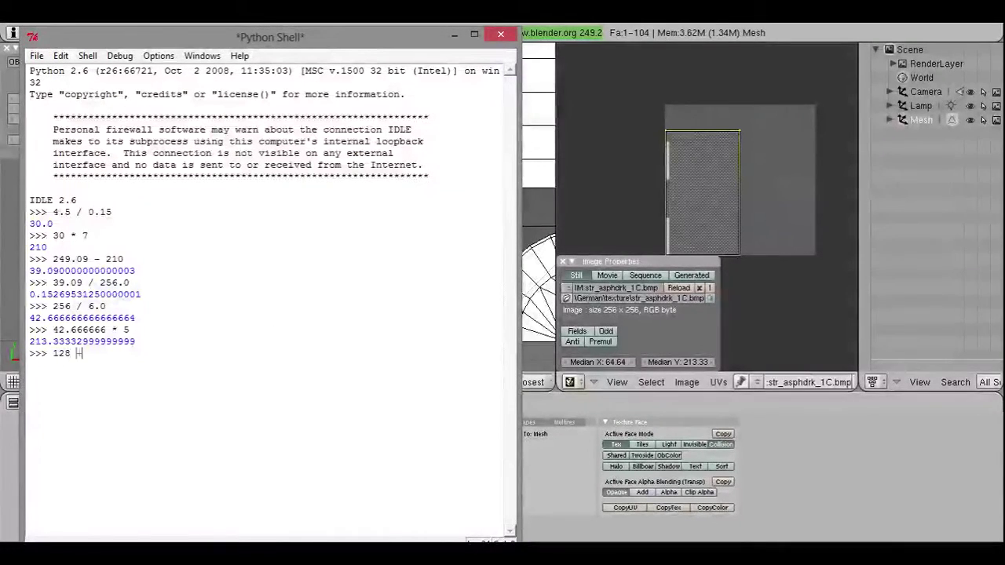
{"action": "type", "text": "+ 96"}
{"action": "key", "text": "Return"}
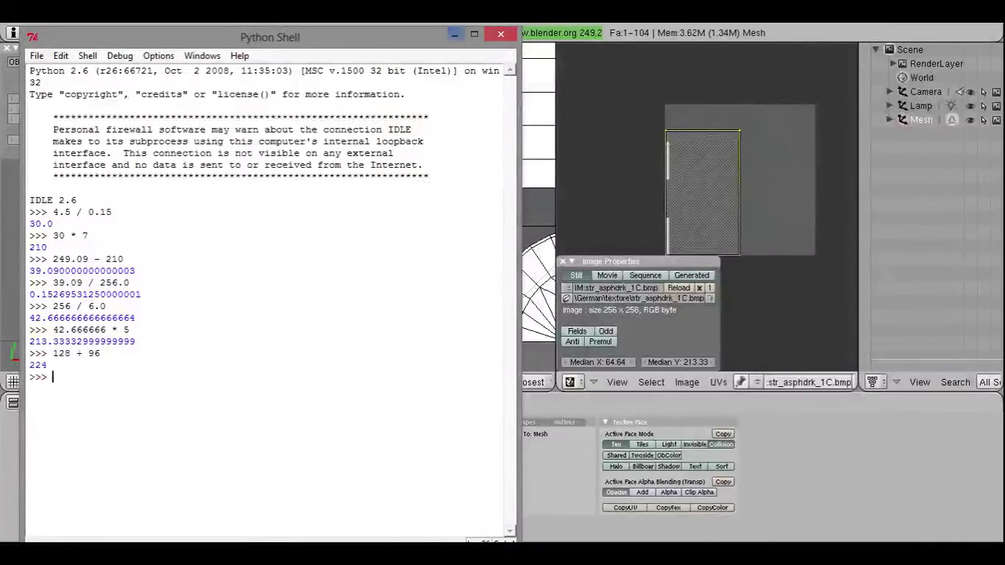
{"action": "left_click", "coordinate": [453, 33]}
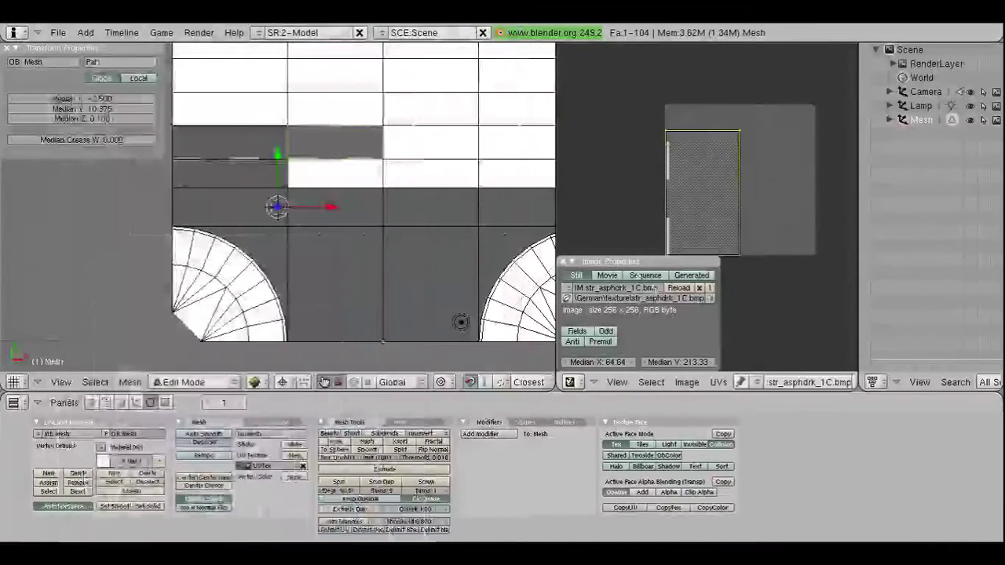
{"action": "left_click", "coordinate": [681, 363]}
{"action": "type", "text": "224"}
{"action": "key", "text": "Return"}
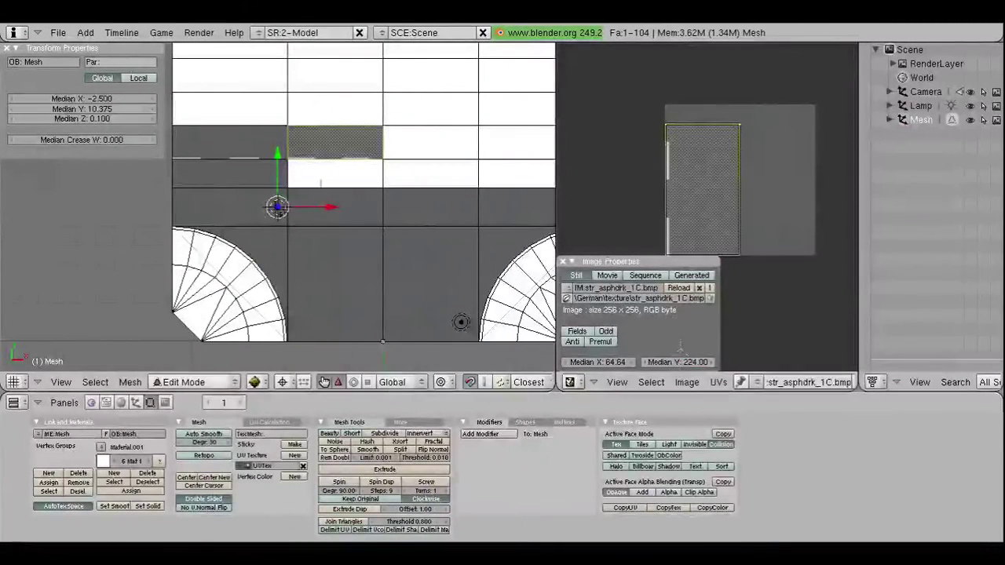
{"action": "right_click", "coordinate": [411, 138]}
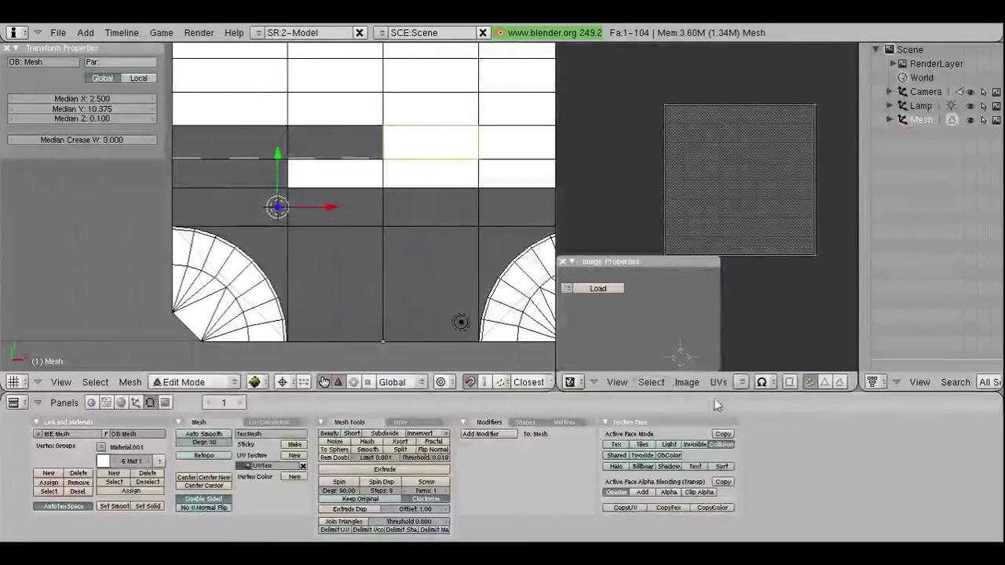
Step: Apply str_asphdrk_1C.bmp to the face and adjust its top UV edge's Y value
{"action": "left_click", "coordinate": [741, 381]}
{"action": "left_click", "coordinate": [757, 338]}
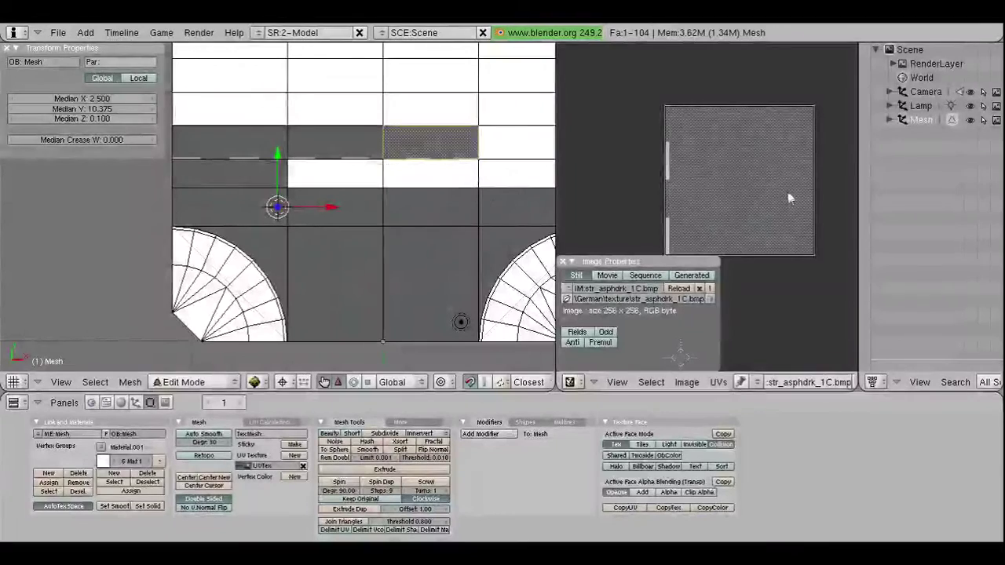
{"action": "right_click", "coordinate": [708, 175]}
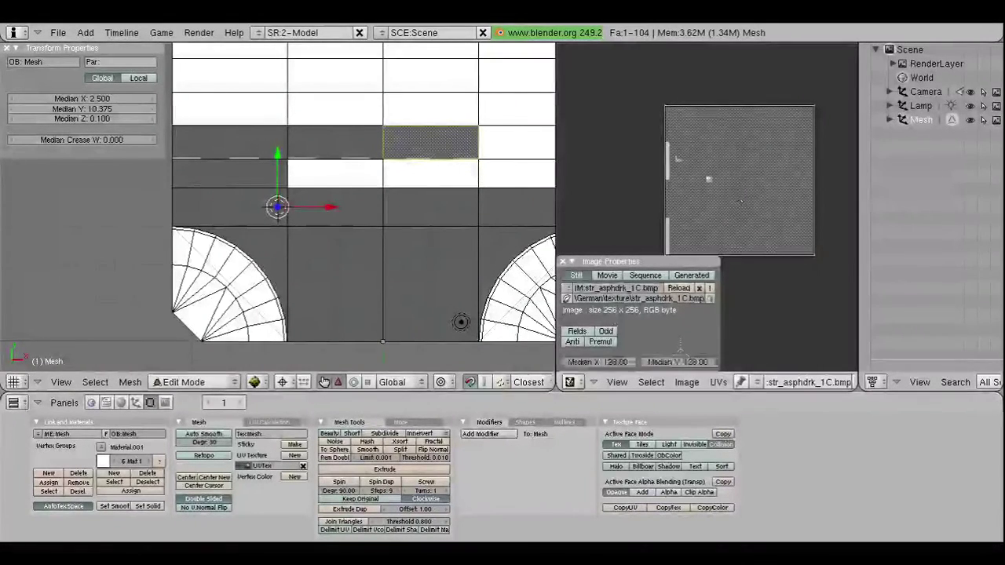
{"action": "right_click", "coordinate": [782, 117], "text": "shift"}
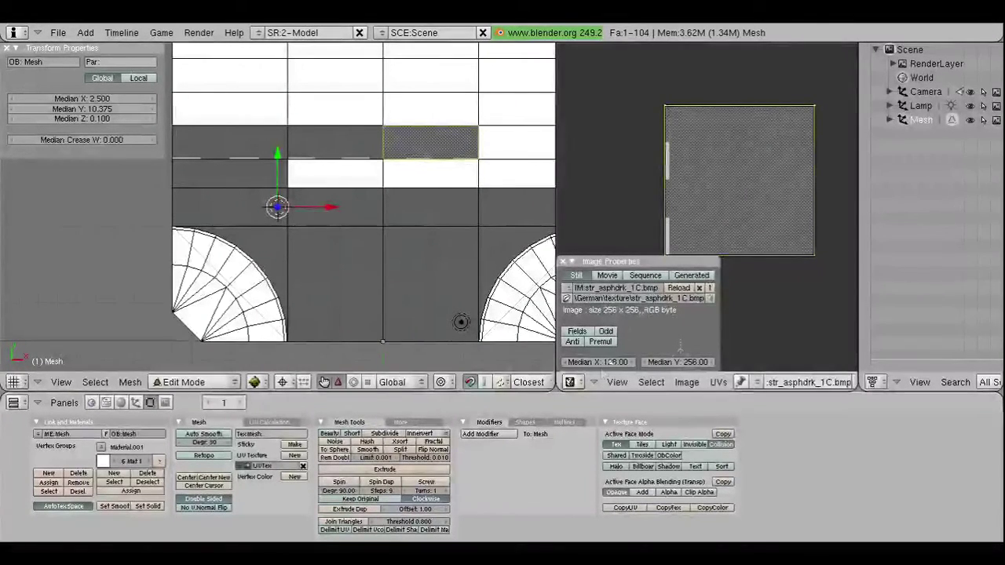
{"action": "left_click_drag", "start_coordinate": [679, 362], "coordinate": [663, 366]}
Step: Reposition the left UV edge from X 256 to narrow the UVs to half the image width
{"action": "right_click", "coordinate": [663, 243]}
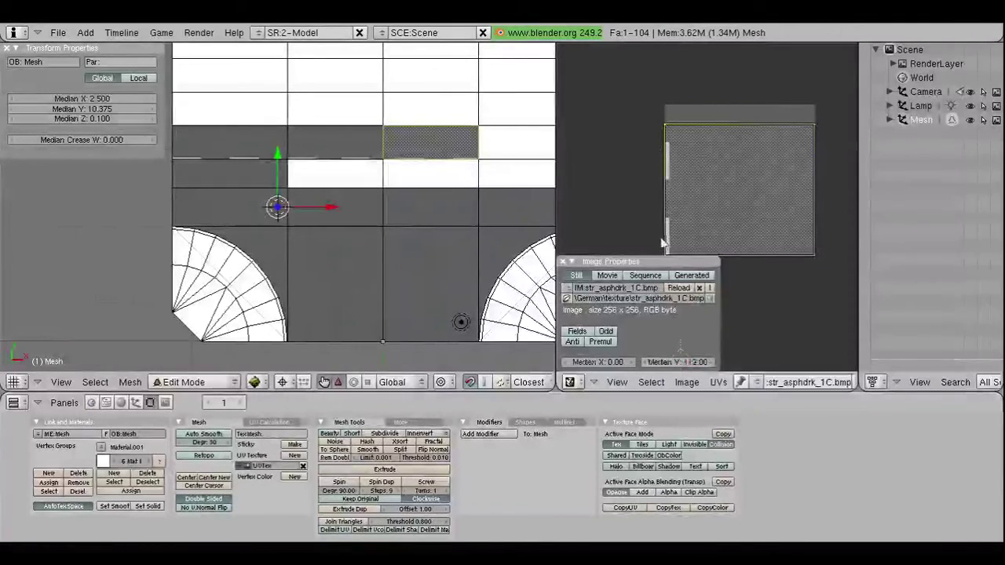
{"action": "left_click_drag", "start_coordinate": [600, 366], "coordinate": [601, 365]}
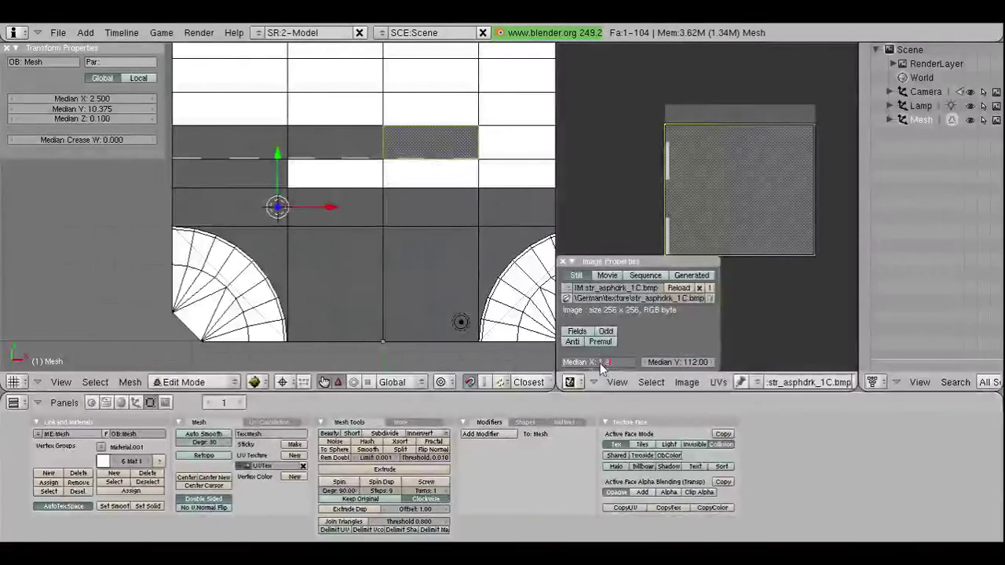
{"action": "type", "text": "256"}
{"action": "key", "text": "Return"}
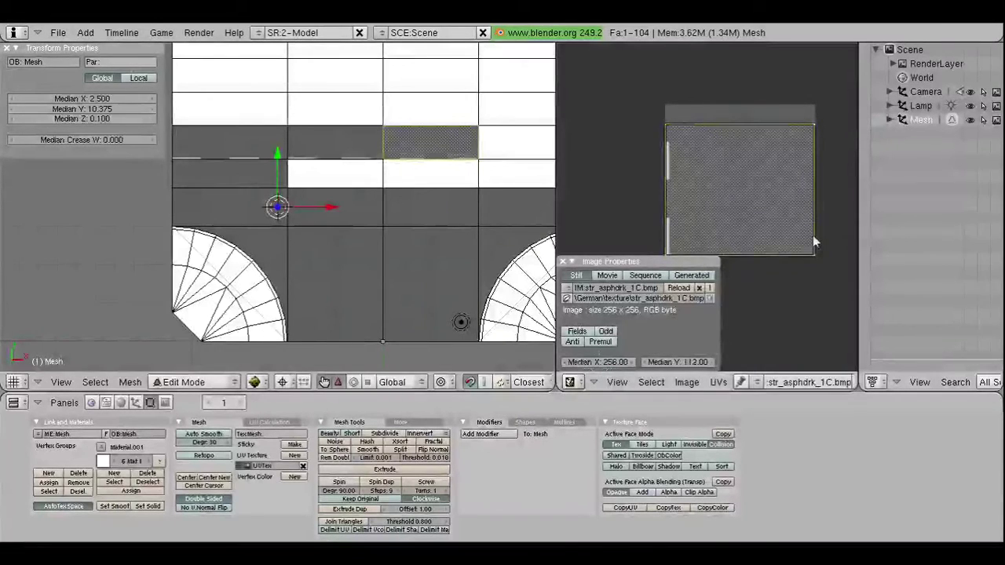
{"action": "left_click", "coordinate": [606, 362]}
{"action": "type", "text": "2"}
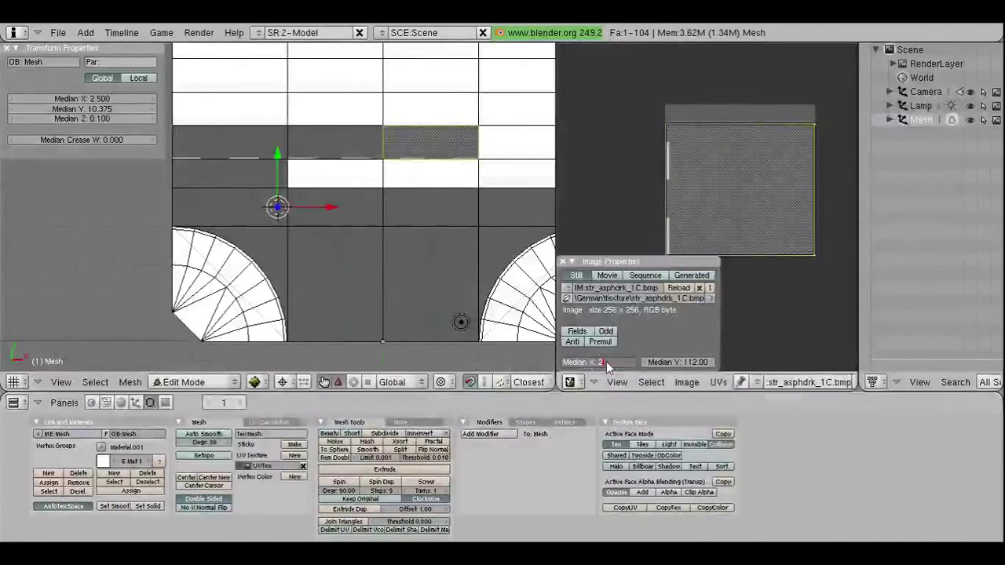
{"action": "key", "text": "BackSpace"}
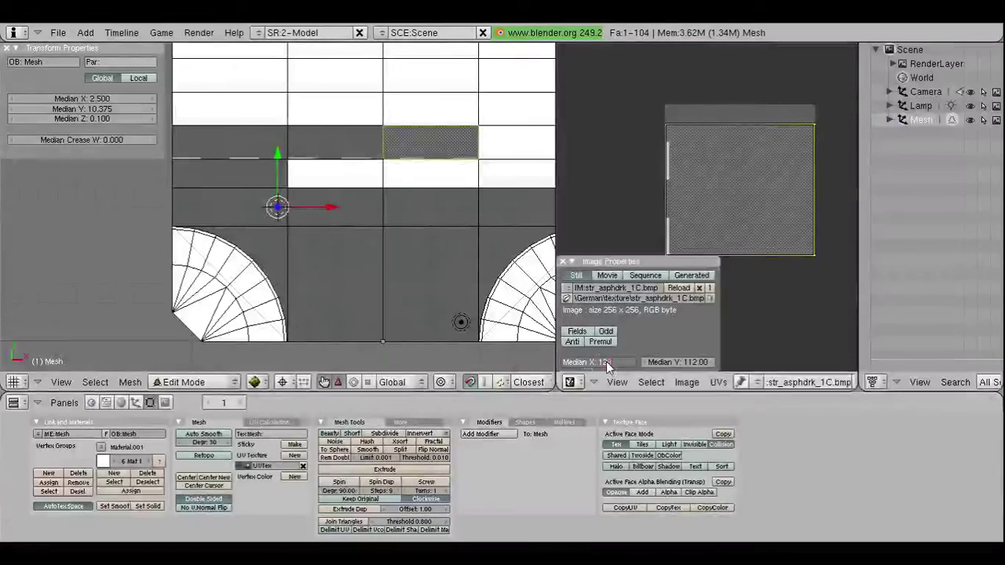
{"action": "key", "text": "Return"}
{"action": "key", "text": "a"}
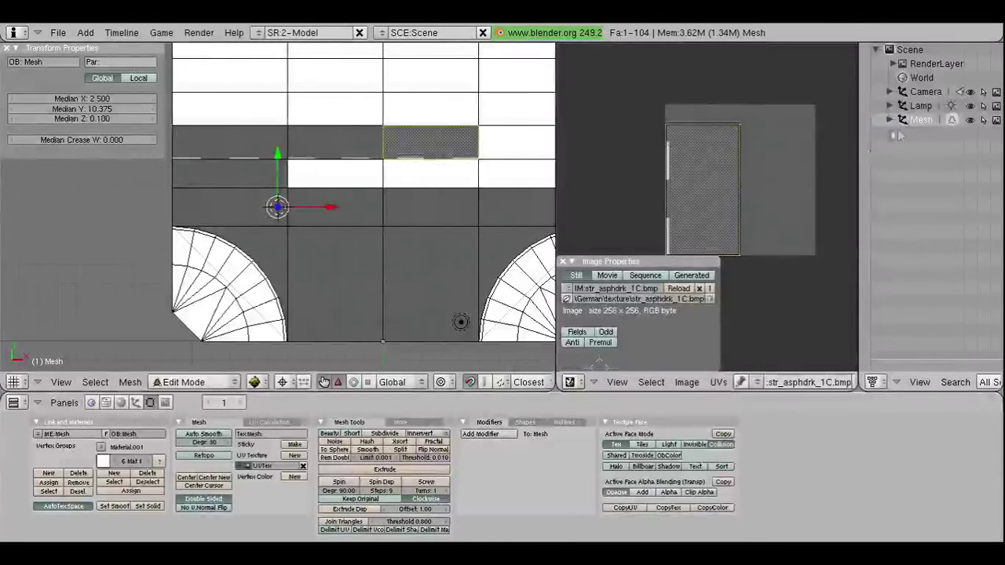
{"action": "right_click", "coordinate": [911, 125]}
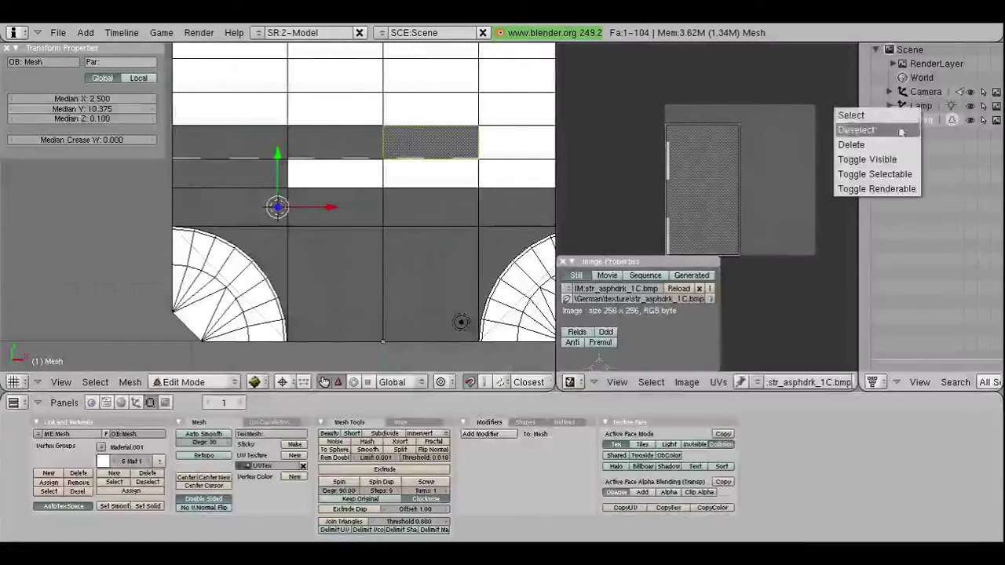
Step: Select the next face to the right and reset its UVs to the full image
{"action": "right_click", "coordinate": [495, 149]}
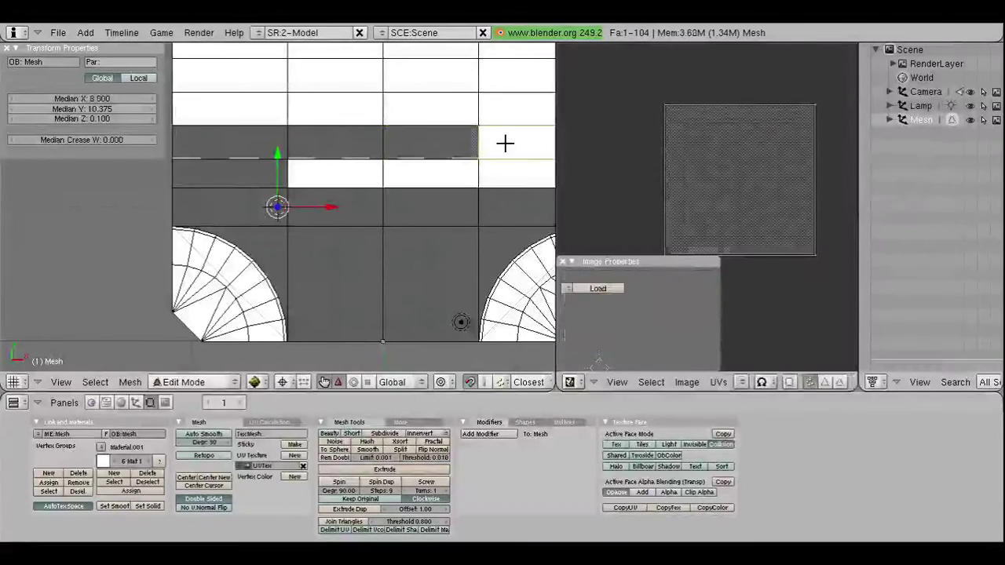
{"action": "scroll", "coordinate": [505, 144], "scroll_direction": "down", "scroll_amount": 1}
{"action": "key", "text": "u"}
{"action": "left_click", "coordinate": [470, 195]}
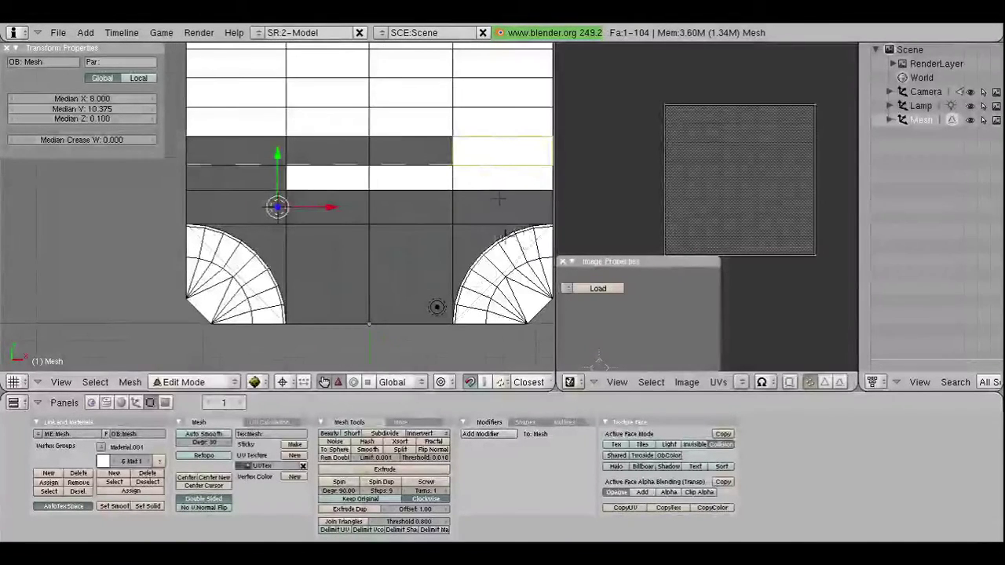
{"action": "key", "text": "u"}
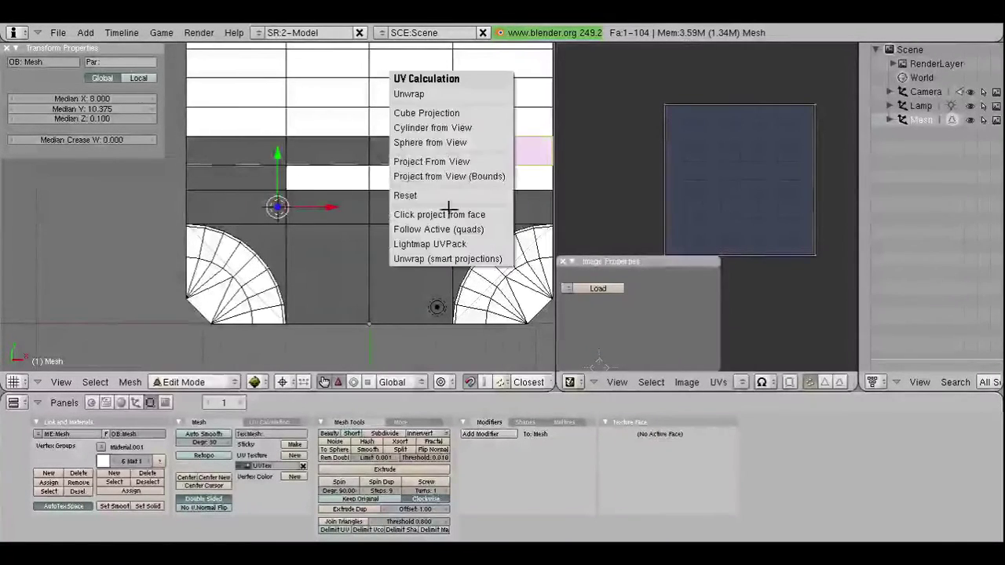
{"action": "left_click", "coordinate": [445, 197]}
Step: Assign str_asphdrk_1C.bmp to the face, trying and cancelling a couple of UV scales
{"action": "left_click", "coordinate": [740, 383]}
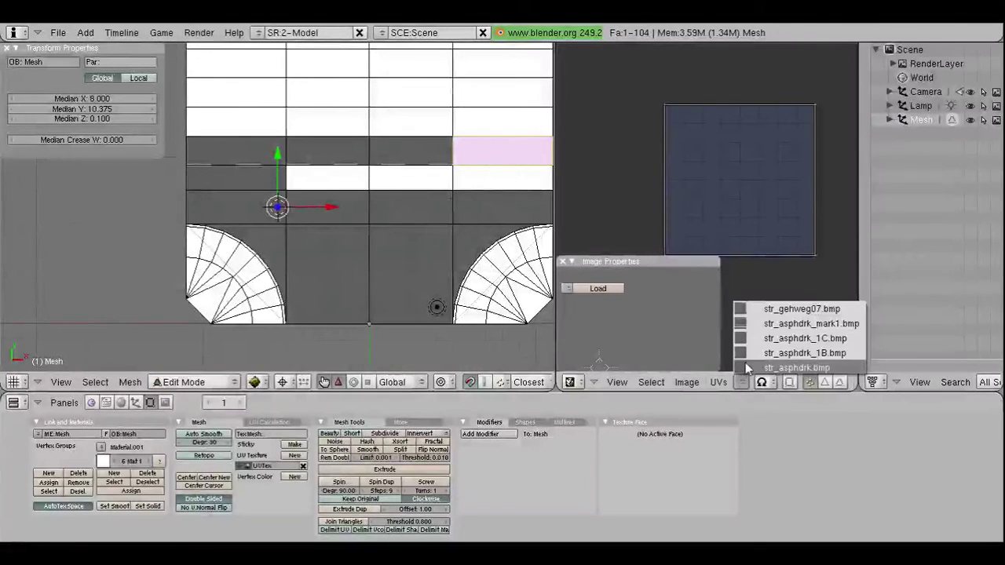
{"action": "left_click", "coordinate": [802, 338]}
{"action": "scroll", "coordinate": [479, 164], "scroll_direction": "down", "scroll_amount": 1}
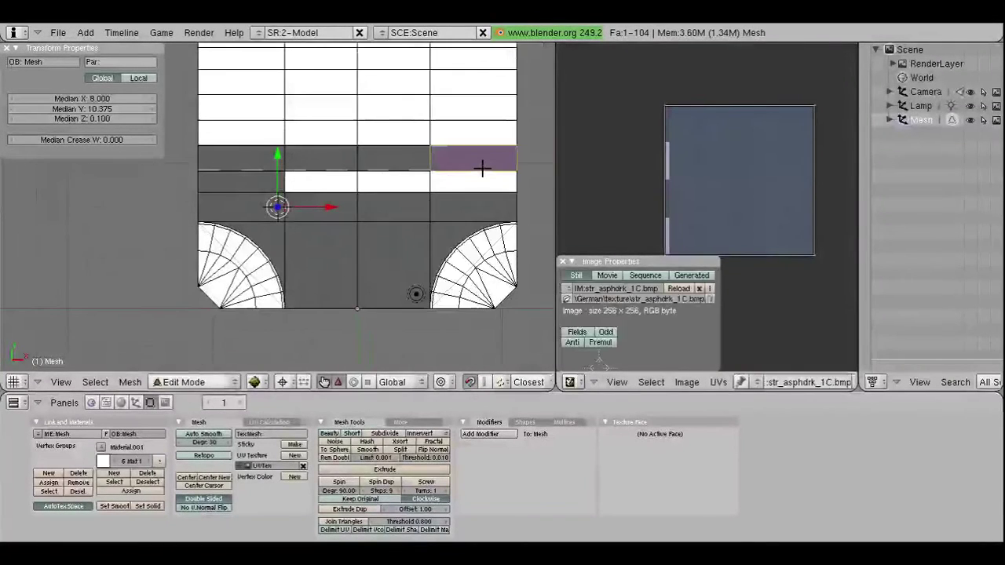
{"action": "key", "text": "a"}
{"action": "key", "text": "s"}
{"action": "key", "text": "Escape"}
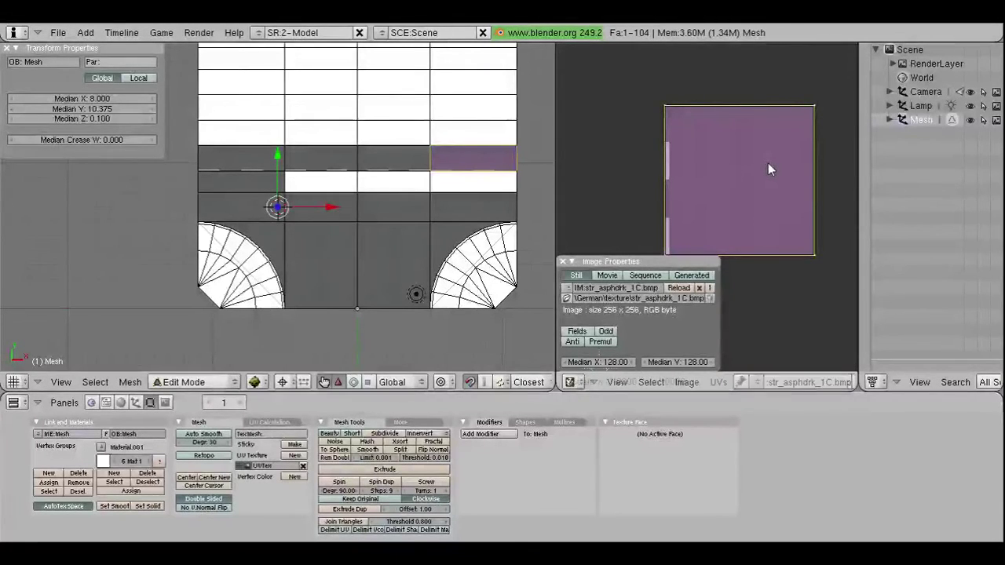
{"action": "key", "text": "s"}
{"action": "key", "text": "y"}
{"action": "key", "text": "Escape"}
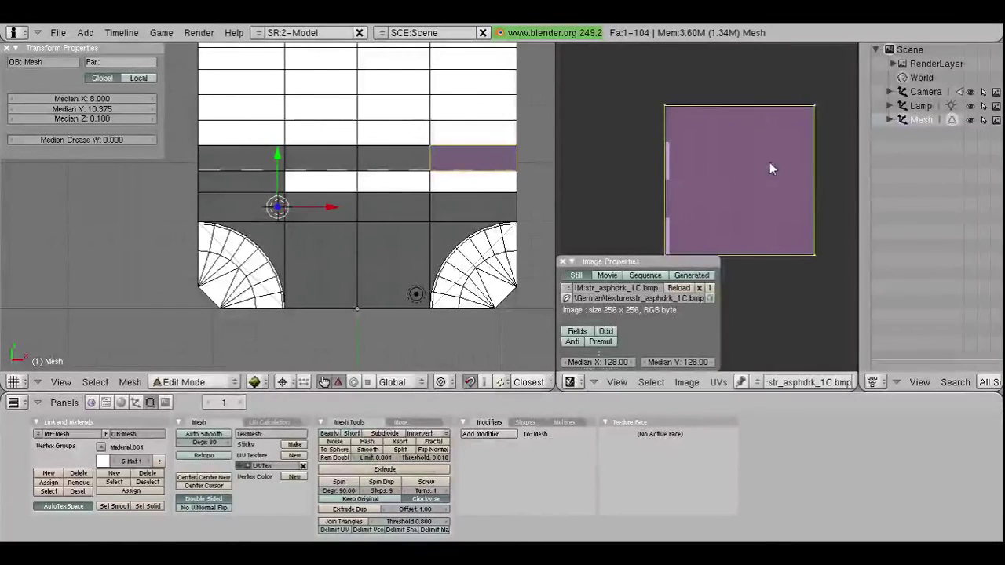
Step: Set the left UV edge's Median X to 256 and deselect all faces
{"action": "key", "text": "a"}
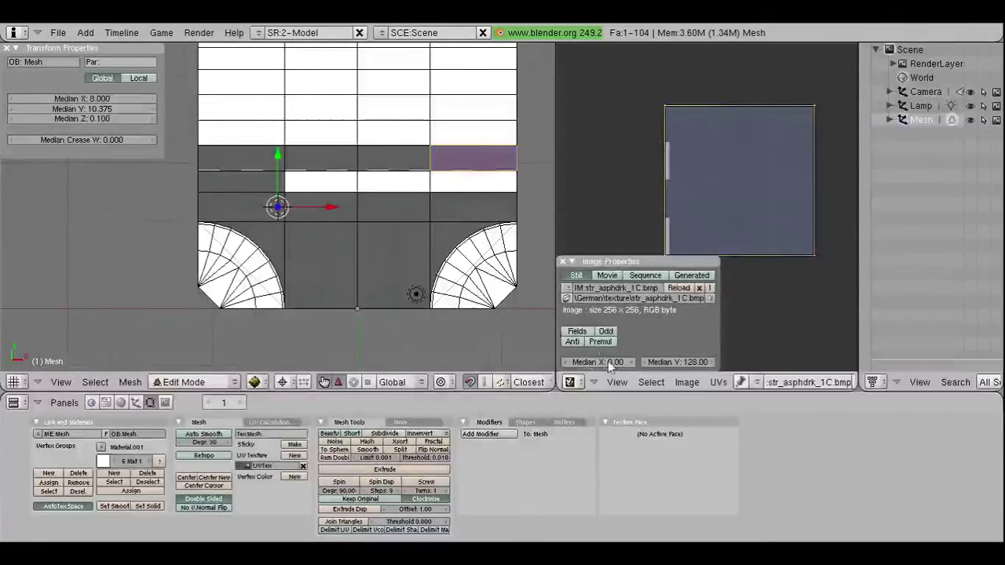
{"action": "left_click", "coordinate": [609, 362]}
{"action": "type", "text": "256"}
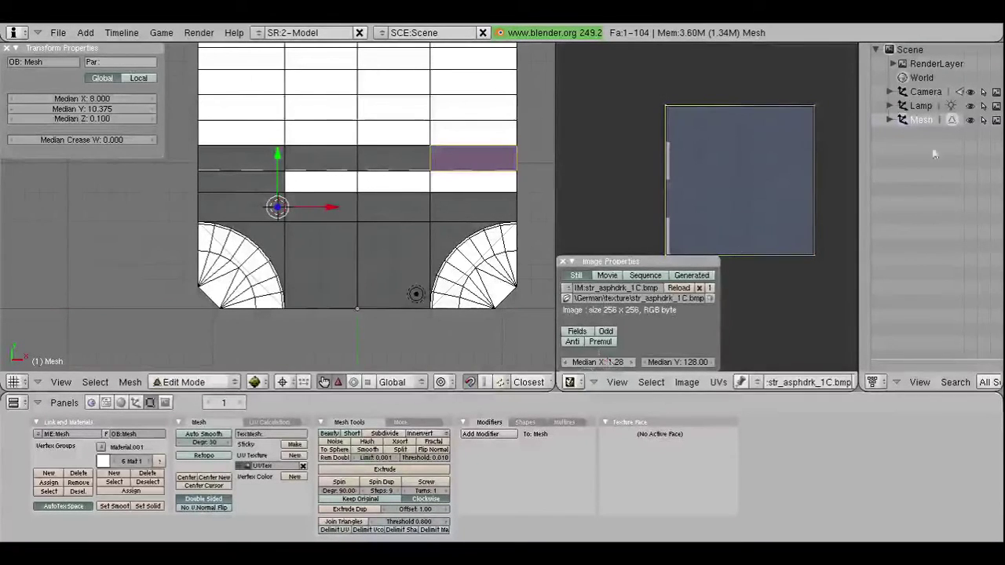
{"action": "key", "text": "Return"}
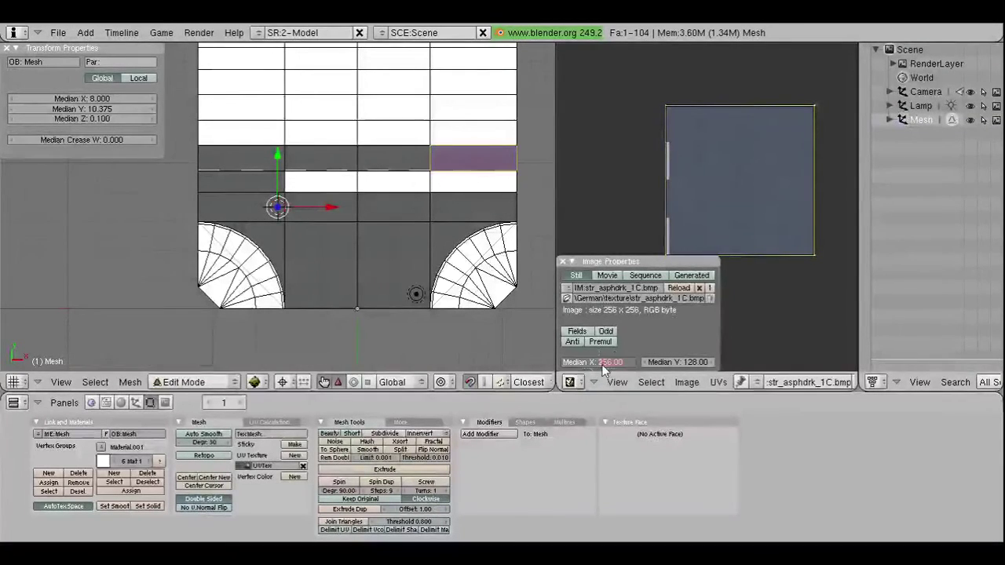
{"action": "key", "text": "a"}
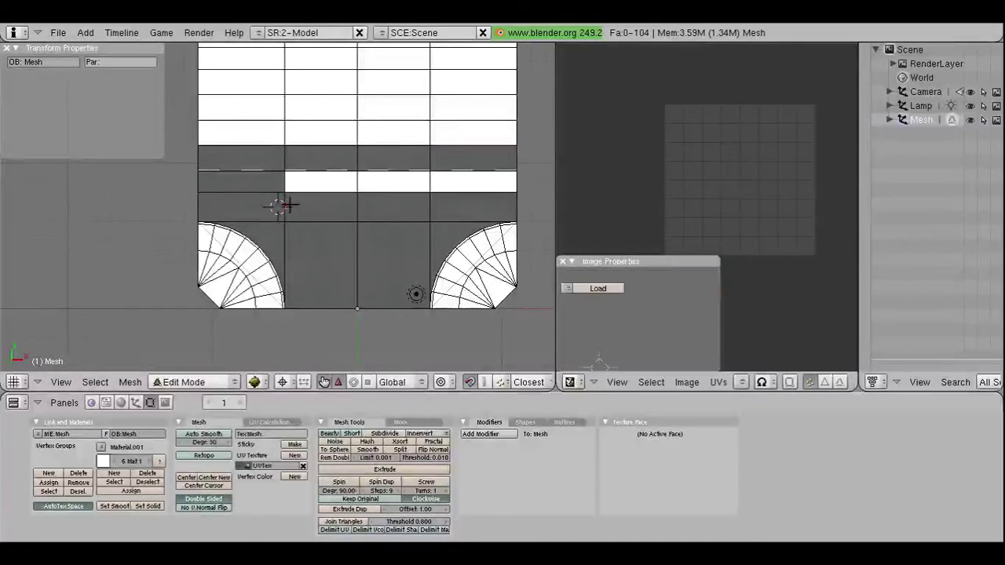
Step: Assign str_asphdrk_1C.bmp to the right-end strip face and rotate its UVs 180°
{"action": "right_click", "coordinate": [453, 183]}
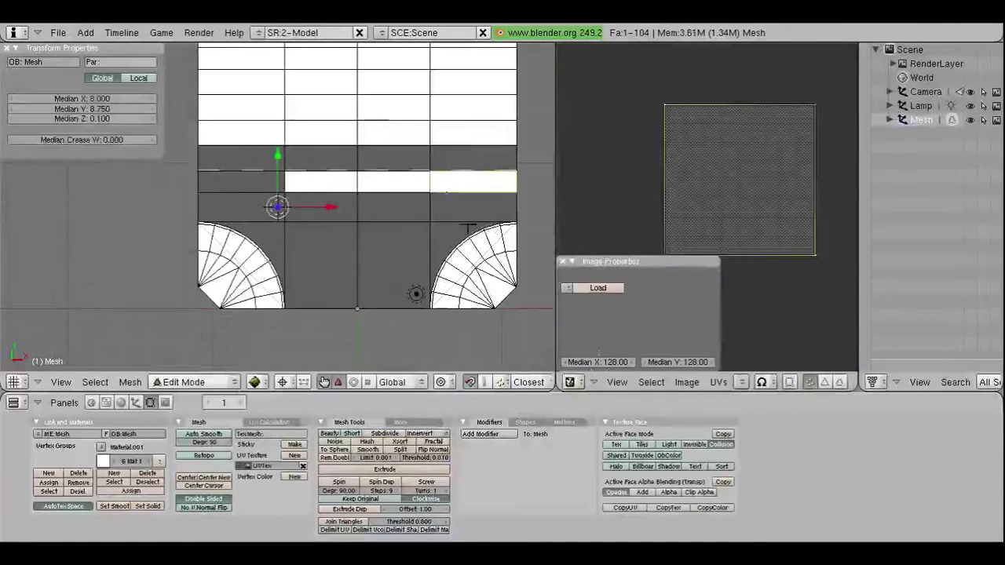
{"action": "left_click", "coordinate": [741, 382]}
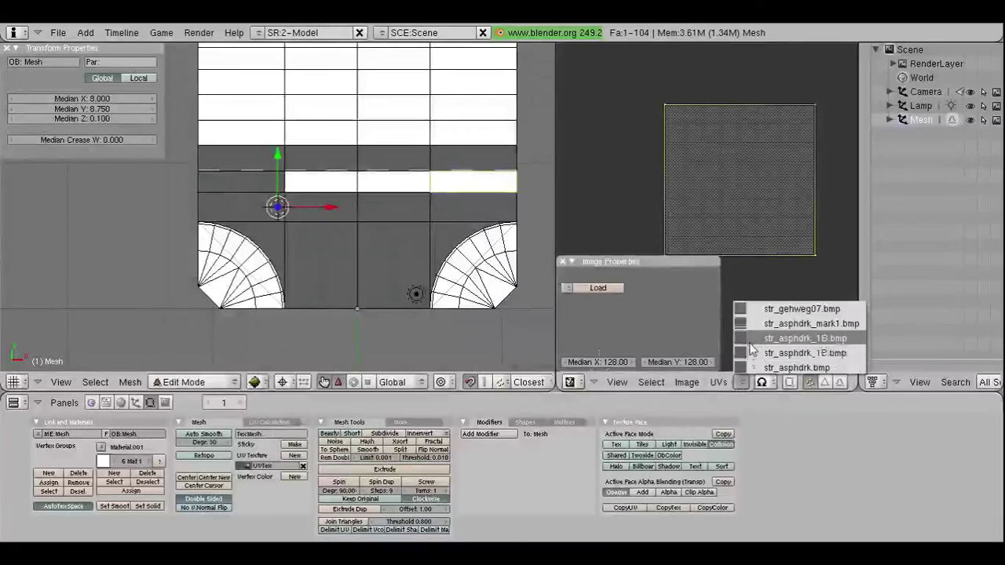
{"action": "left_click", "coordinate": [793, 339]}
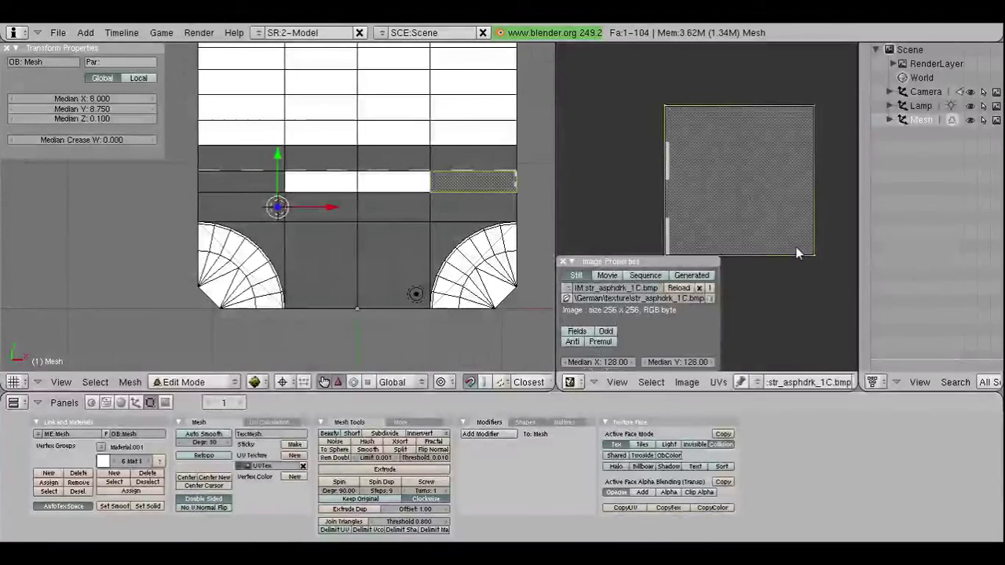
{"action": "type", "text": "r180"}
{"action": "key", "text": "Return"}
{"action": "scroll", "coordinate": [797, 252], "scroll_direction": "up", "scroll_amount": 3}
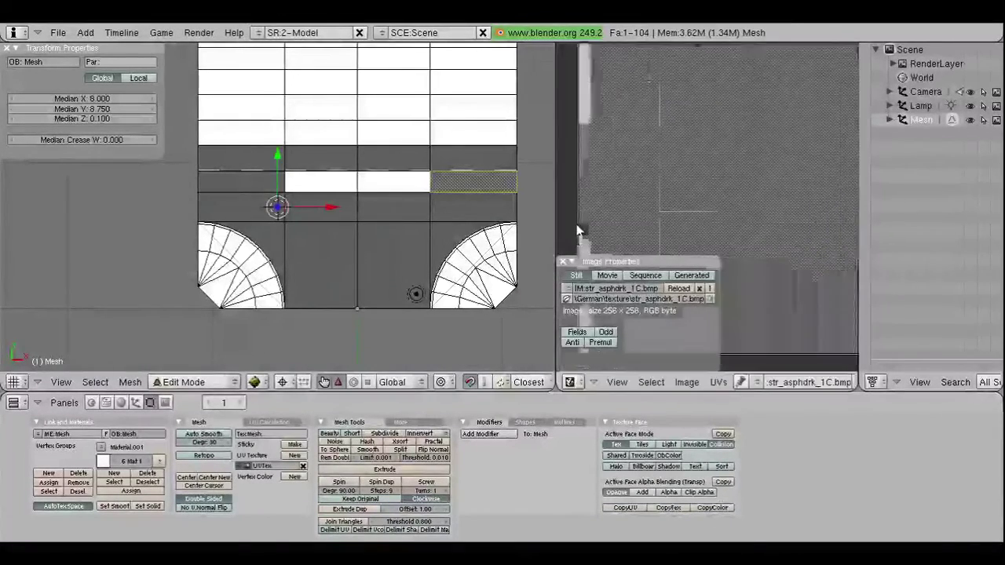
{"action": "scroll", "coordinate": [510, 212], "scroll_direction": "up", "scroll_amount": 2}
{"action": "scroll", "coordinate": [488, 202], "scroll_direction": "down", "scroll_amount": 1}
{"action": "scroll", "coordinate": [511, 175], "scroll_direction": "up", "scroll_amount": 1}
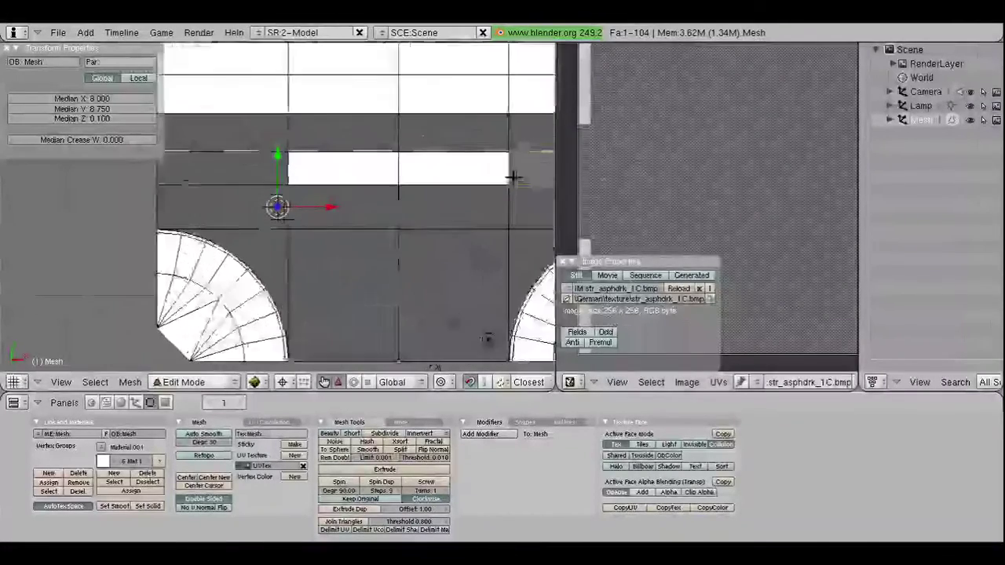
{"action": "scroll", "coordinate": [511, 175], "scroll_direction": "down", "scroll_amount": 1}
{"action": "scroll", "coordinate": [669, 185], "scroll_direction": "down", "scroll_amount": 2}
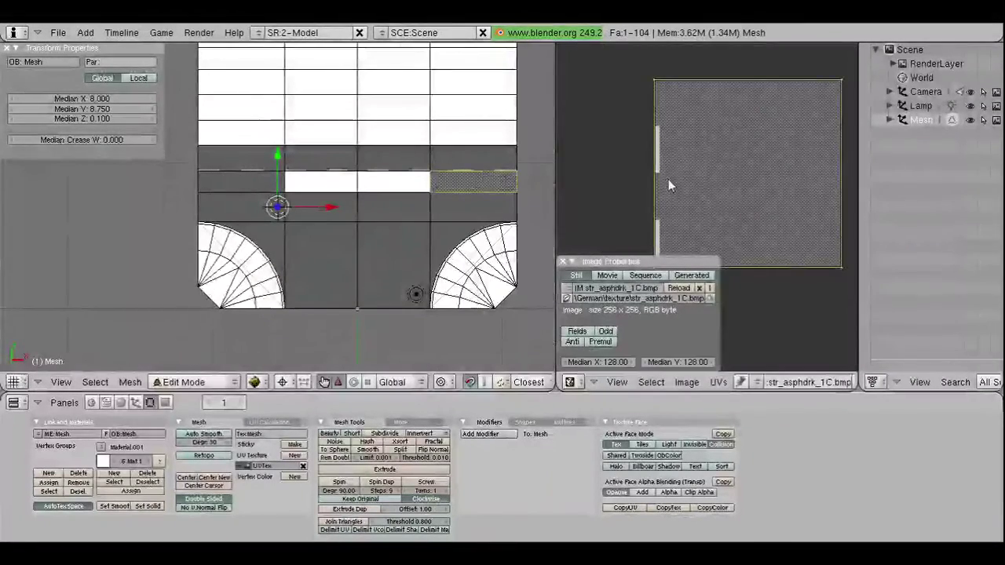
Step: Narrow the UVs to the image's left half by setting edge Median X to 128 and 0
{"action": "key", "text": "a"}
{"action": "right_click", "coordinate": [843, 105]}
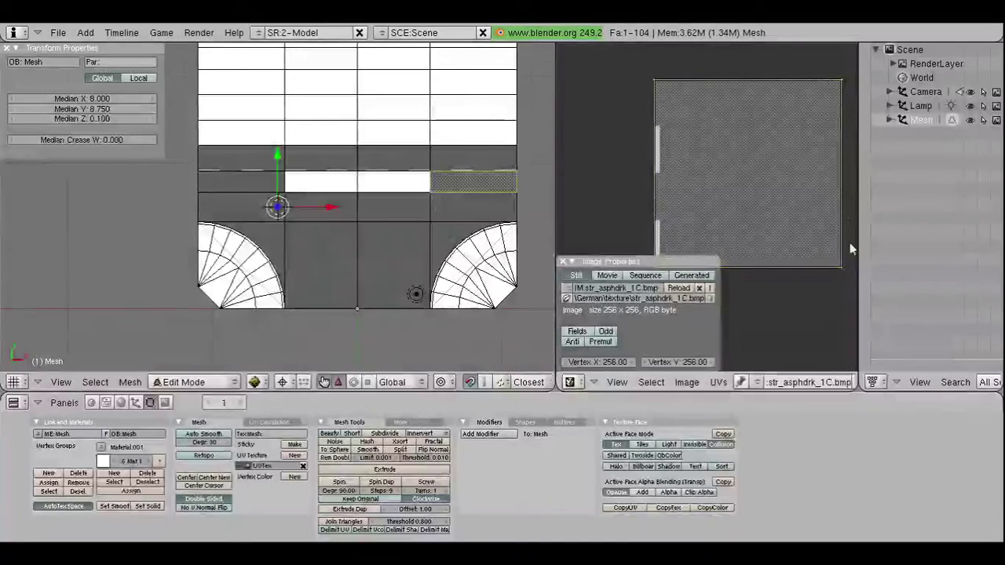
{"action": "type", "text": "128"}
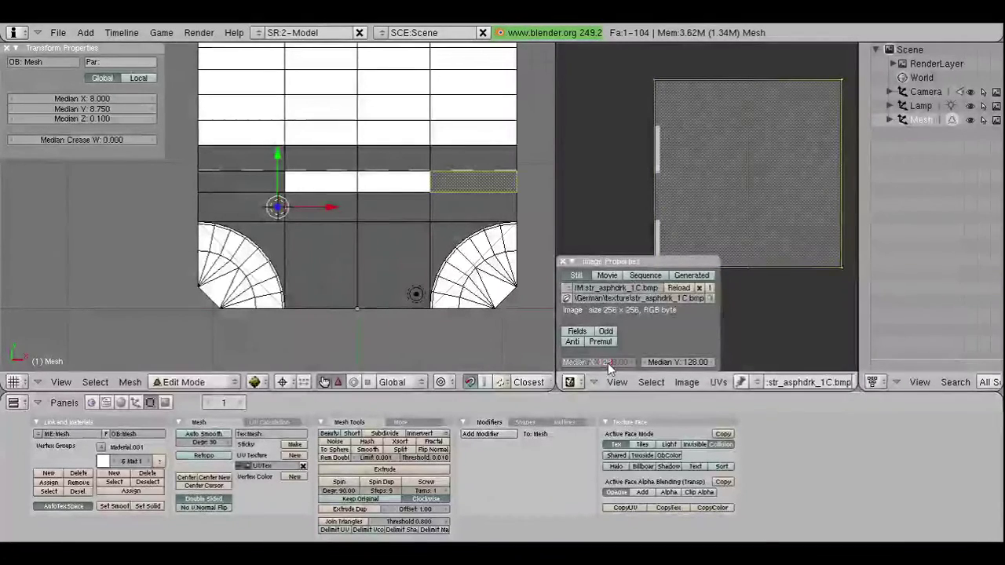
{"action": "key", "text": "Return"}
{"action": "left_click", "coordinate": [596, 362]}
{"action": "type", "text": "0"}
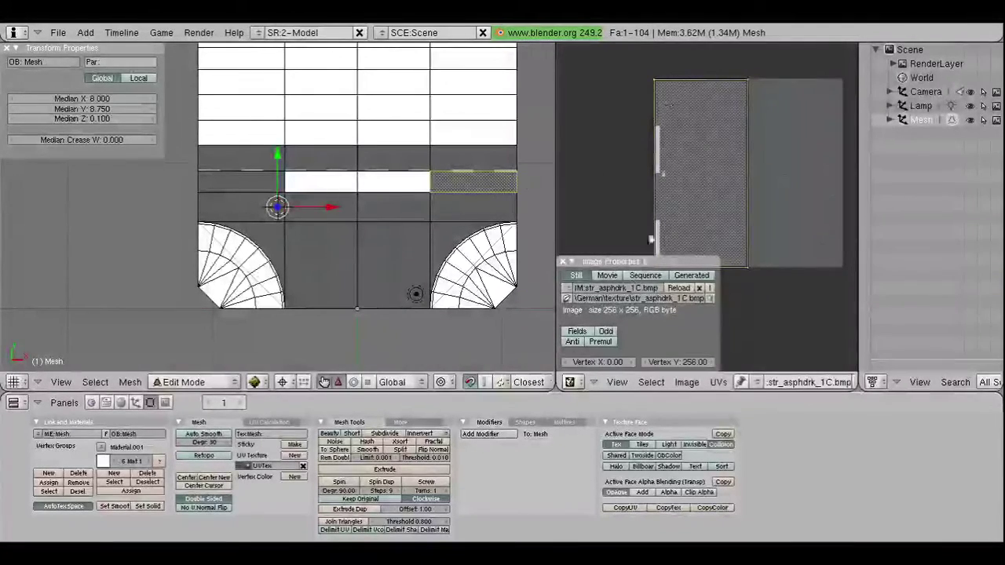
{"action": "key", "text": "Return"}
{"action": "left_click", "coordinate": [609, 364]}
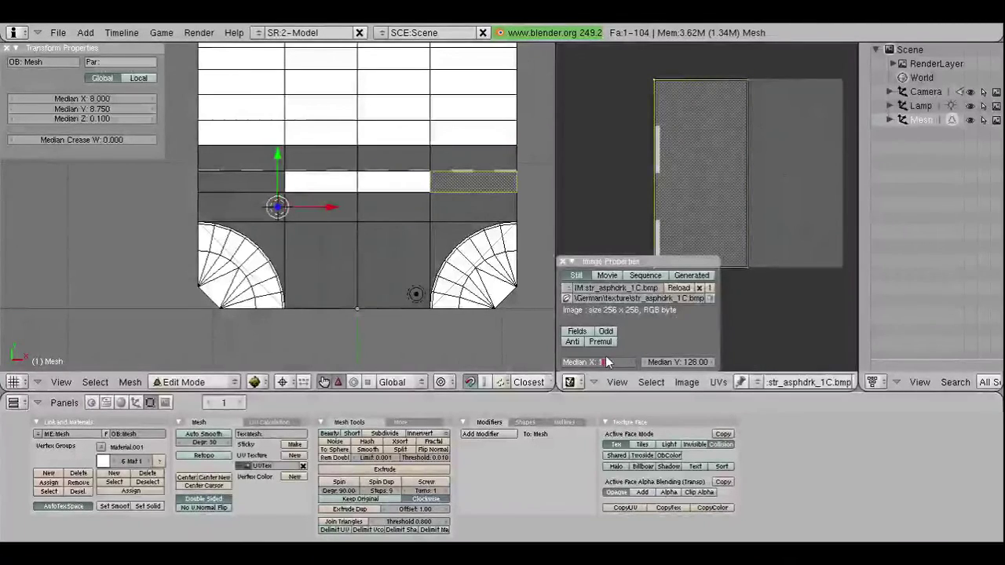
{"action": "key", "text": "Return"}
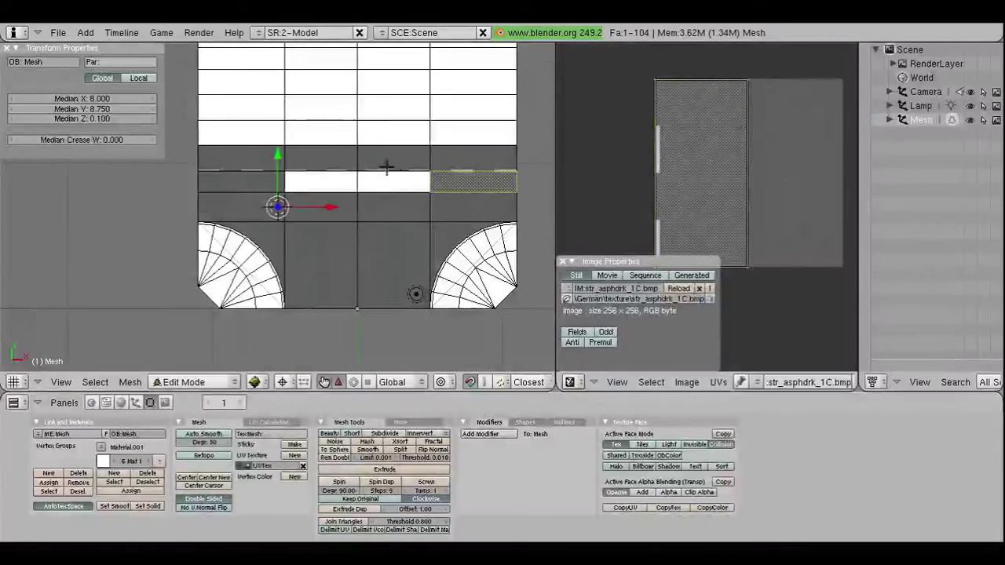
{"action": "right_click", "coordinate": [388, 176]}
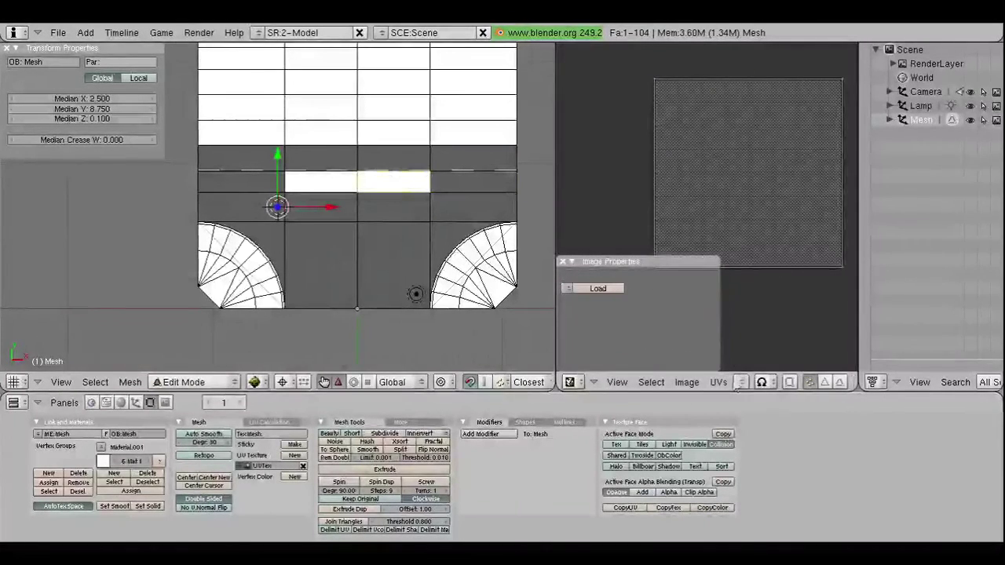
Step: Assign str_asphdrk_1C.bmp to the strip face right of centre, keeping its UVs unrotated
{"action": "left_click", "coordinate": [741, 382]}
{"action": "left_click", "coordinate": [794, 341]}
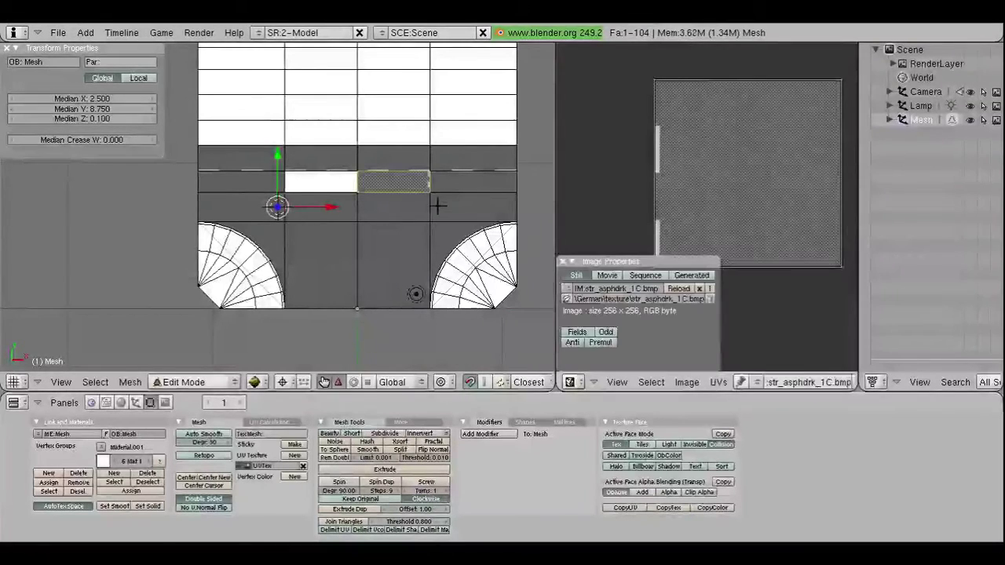
{"action": "key", "text": "r"}
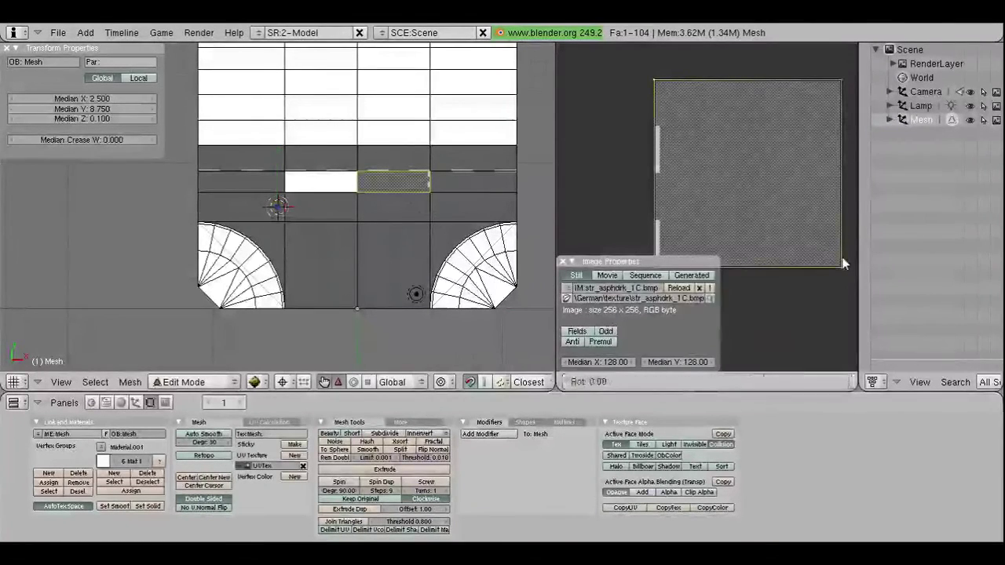
{"action": "right_click", "coordinate": [842, 257]}
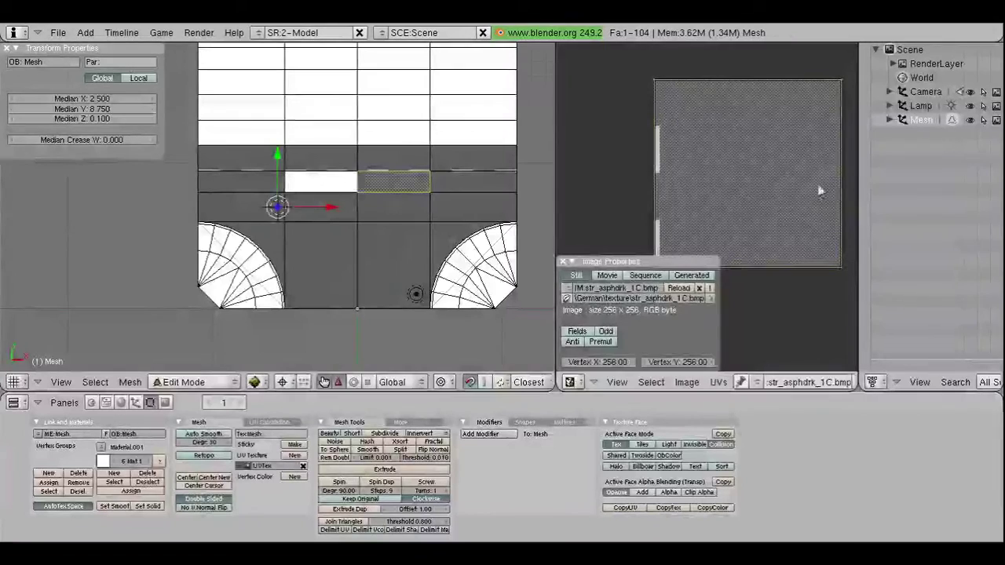
Step: Move the UV square's right edge to X 128 and its top edge to Y 224
{"action": "right_click", "coordinate": [841, 267], "text": "shift"}
{"action": "left_click", "coordinate": [605, 363]}
{"action": "type", "text": "128"}
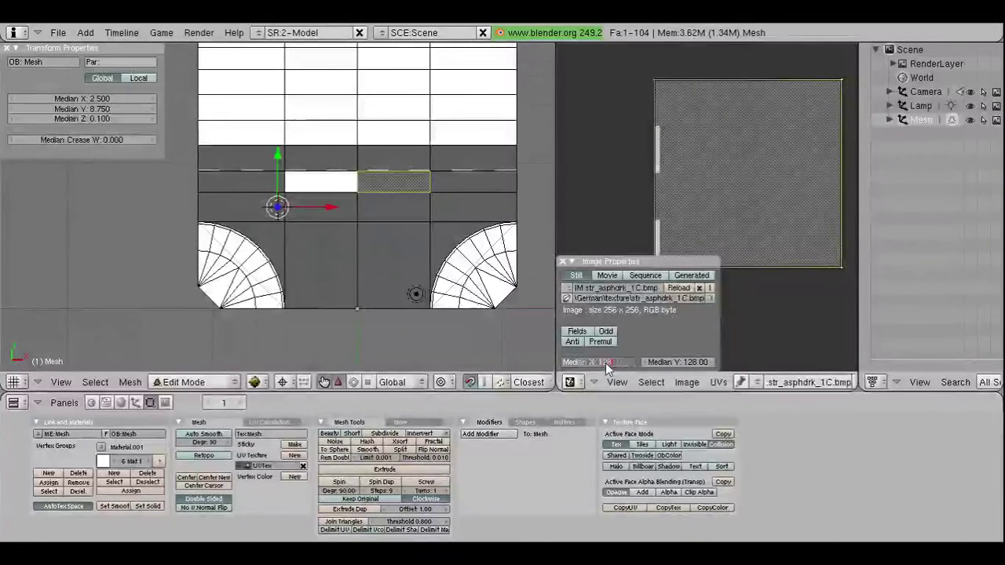
{"action": "key", "text": "Return"}
{"action": "right_click", "coordinate": [652, 82]}
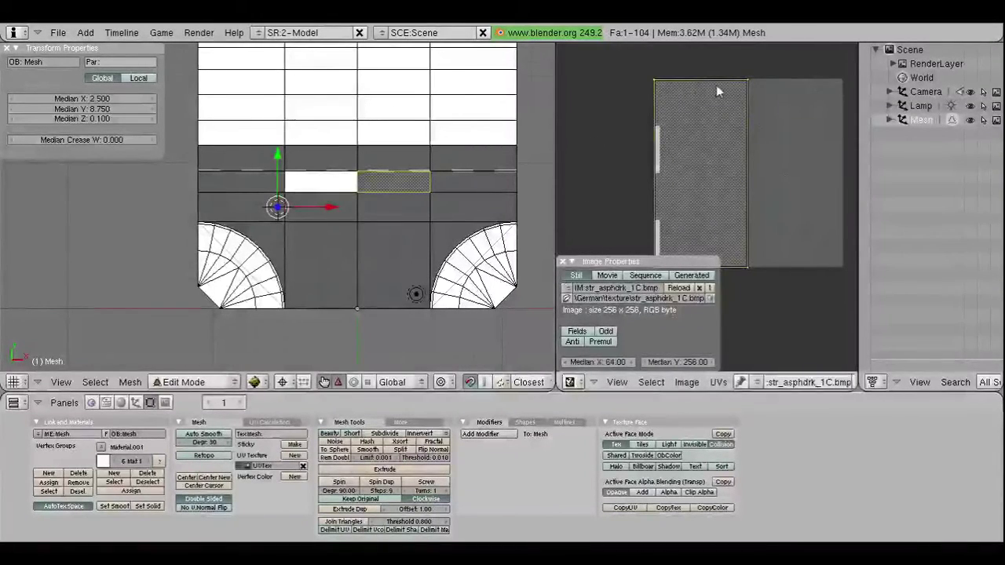
{"action": "left_click", "coordinate": [683, 364]}
{"action": "type", "text": "4"}
{"action": "key", "text": "Return"}
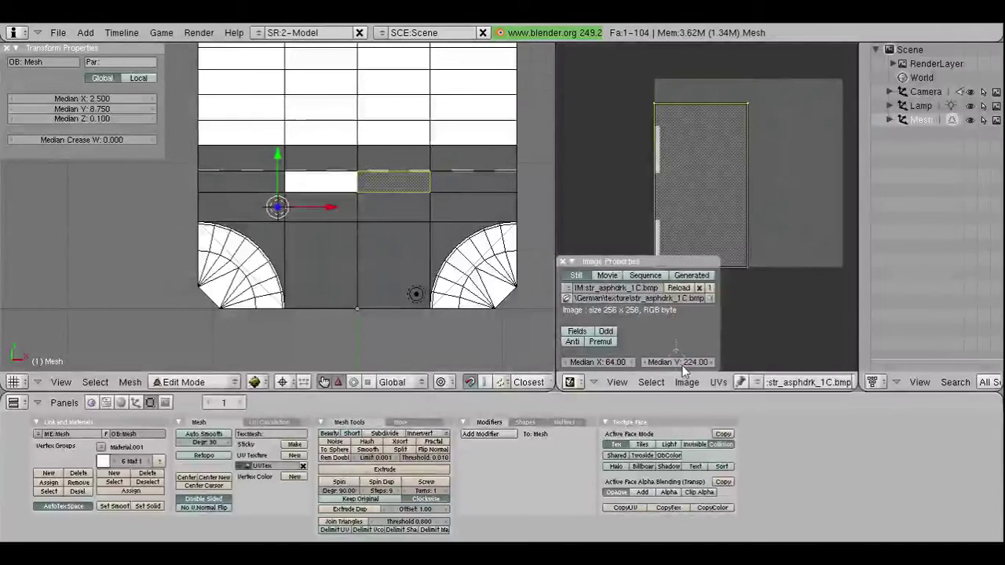
Step: Reposition the left UV edge horizontally
{"action": "right_click", "coordinate": [640, 166]}
{"action": "scroll", "coordinate": [640, 166], "scroll_direction": "down", "scroll_amount": 1}
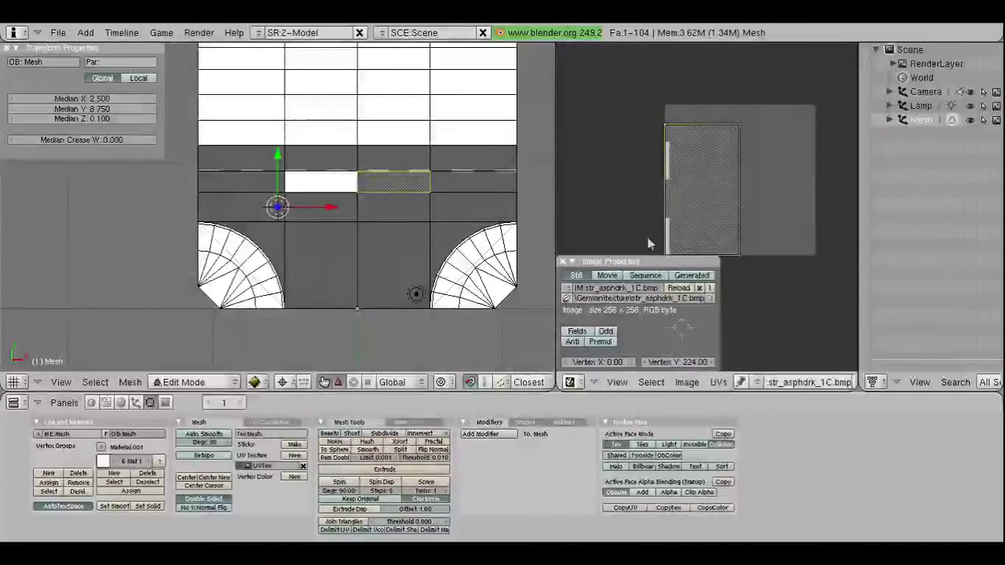
{"action": "left_click", "coordinate": [594, 363]}
{"action": "key", "text": "Return"}
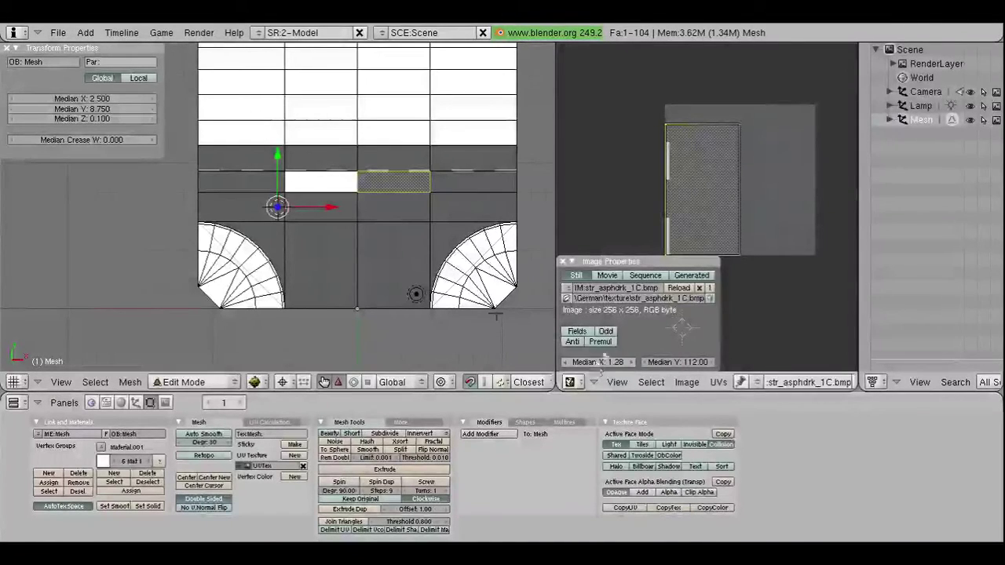
Step: Texture the strip face left of centre with str_asphdrk_1C.bmp, replacing an accidental 1B
{"action": "right_click", "coordinate": [303, 176]}
{"action": "left_click", "coordinate": [742, 382]}
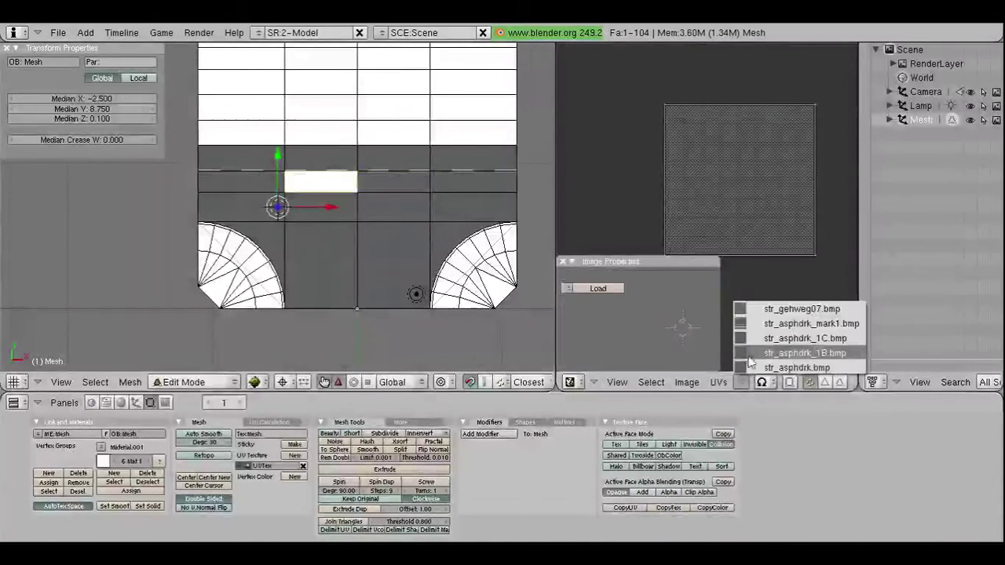
{"action": "left_click", "coordinate": [753, 353]}
{"action": "left_click", "coordinate": [752, 392]}
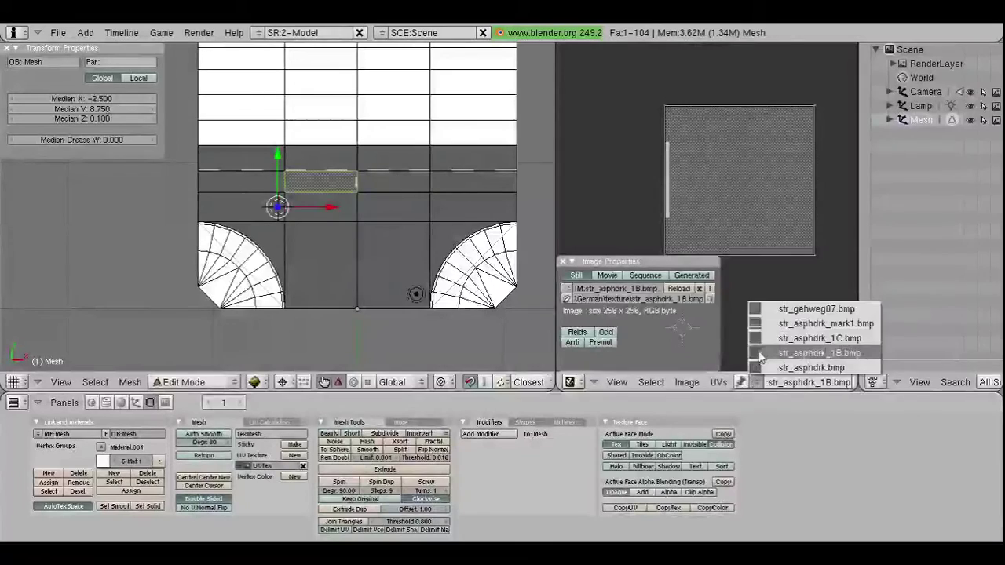
{"action": "left_click", "coordinate": [804, 334]}
Step: Rotate the face's UVs 180° and set their Median X to 128
{"action": "type", "text": "a"}
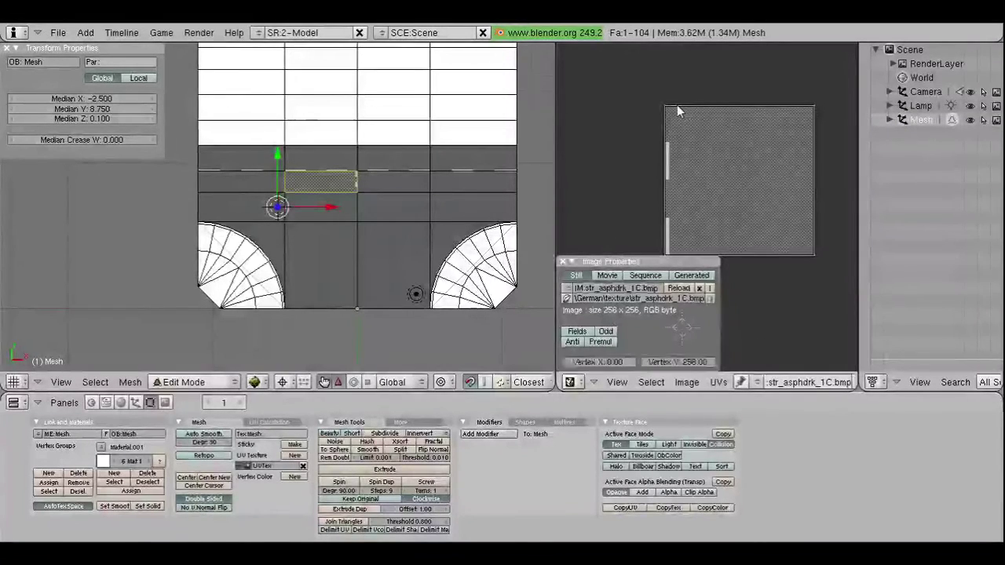
{"action": "type", "text": "r180"}
{"action": "key", "text": "Return"}
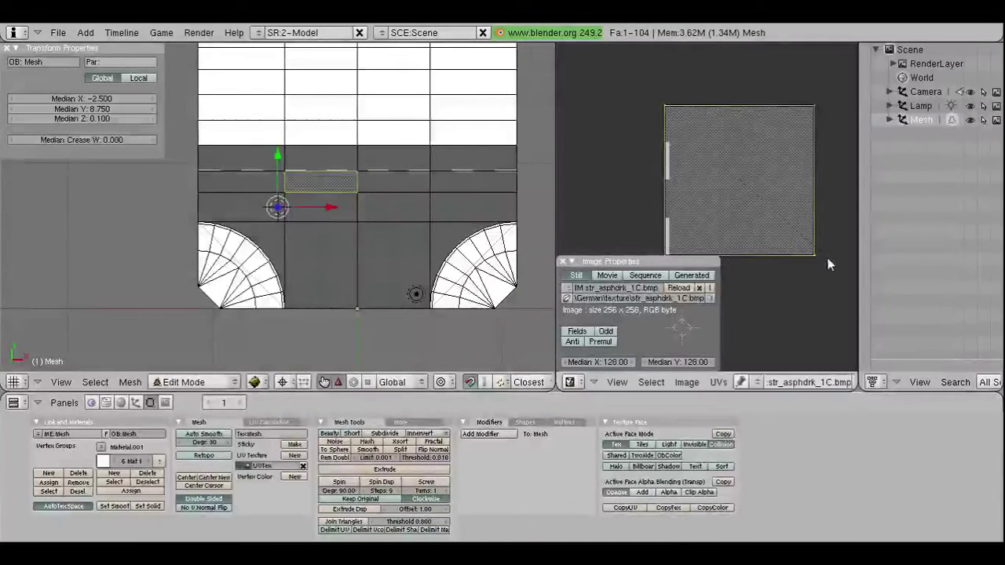
{"action": "left_click", "coordinate": [613, 365]}
{"action": "type", "text": "8"}
{"action": "key", "text": "Return"}
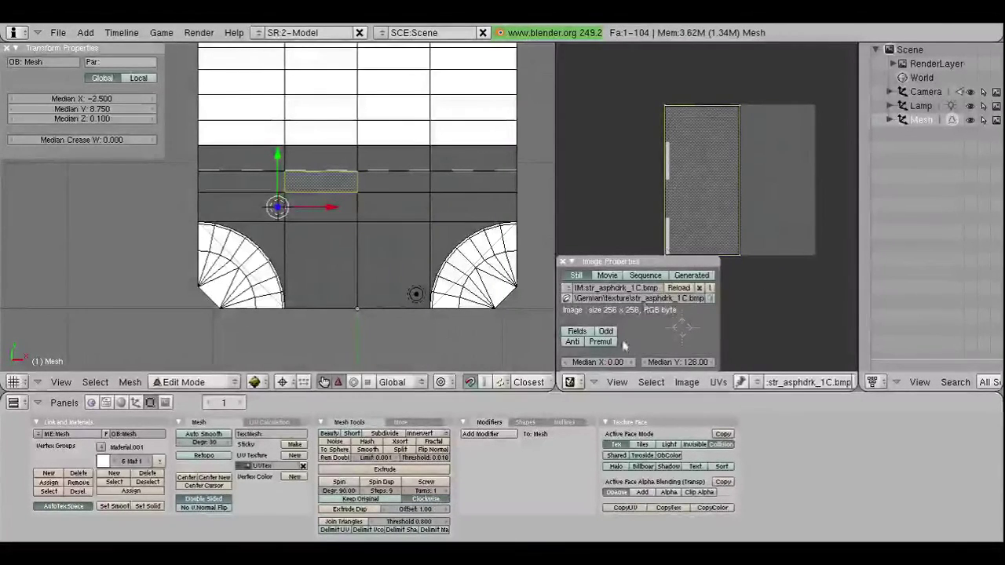
{"action": "left_click", "coordinate": [611, 365]}
{"action": "type", "text": "1"}
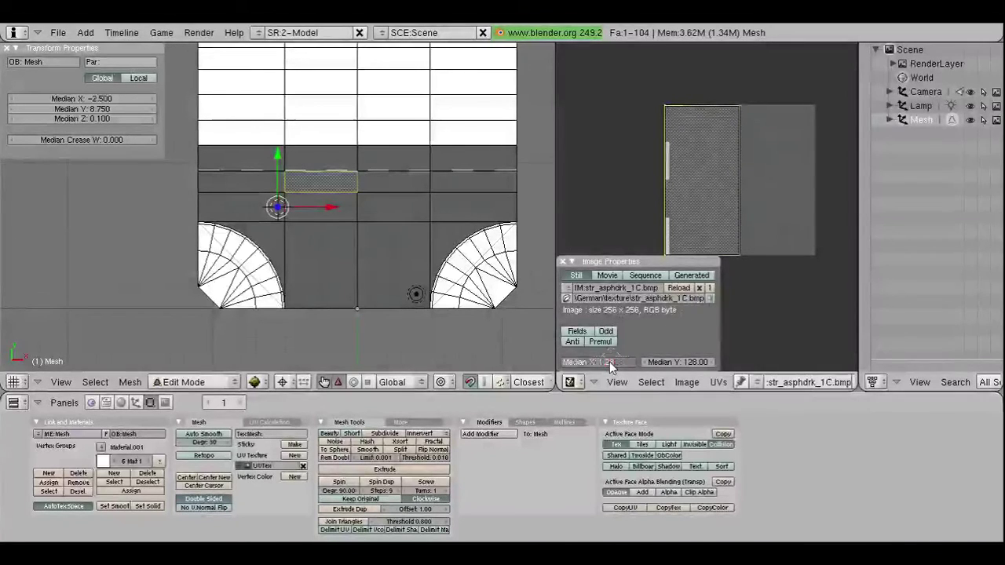
{"action": "key", "text": "Return"}
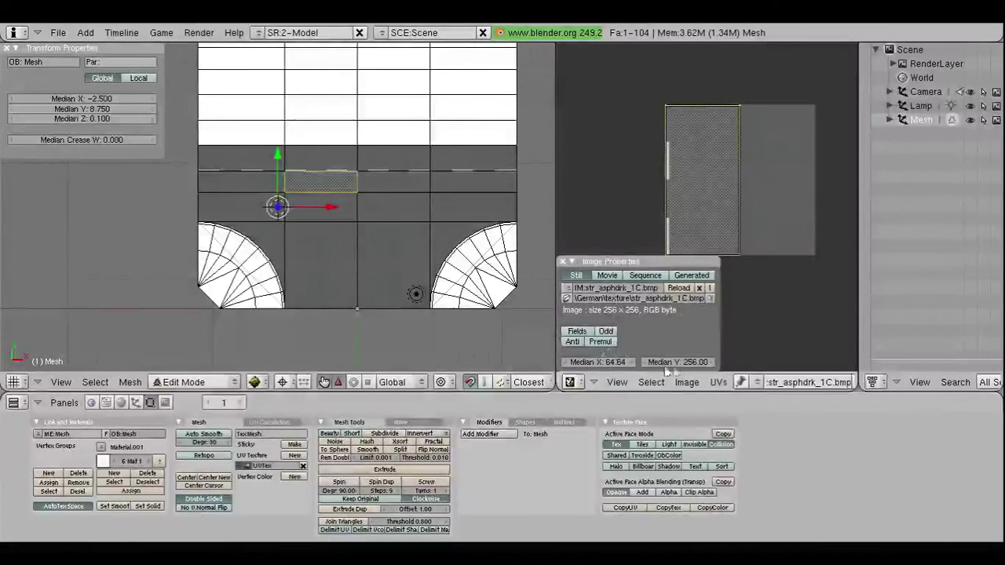
Step: Set the UV Median Y to 224 and flip the UVs vertically with a -1 Y scale
{"action": "left_click", "coordinate": [681, 363]}
{"action": "type", "text": "24"}
{"action": "key", "text": "Return"}
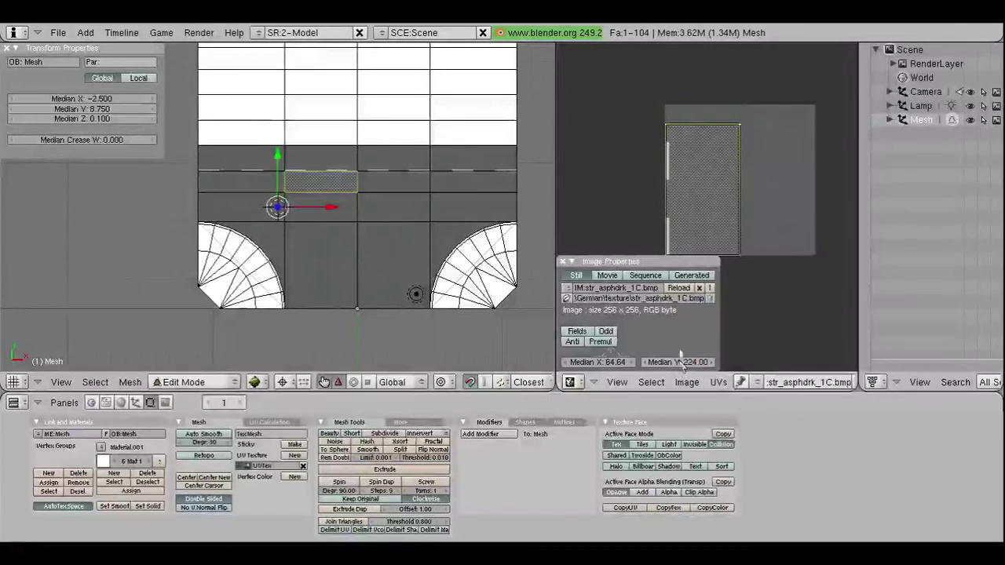
{"action": "type", "text": "sy-1"}
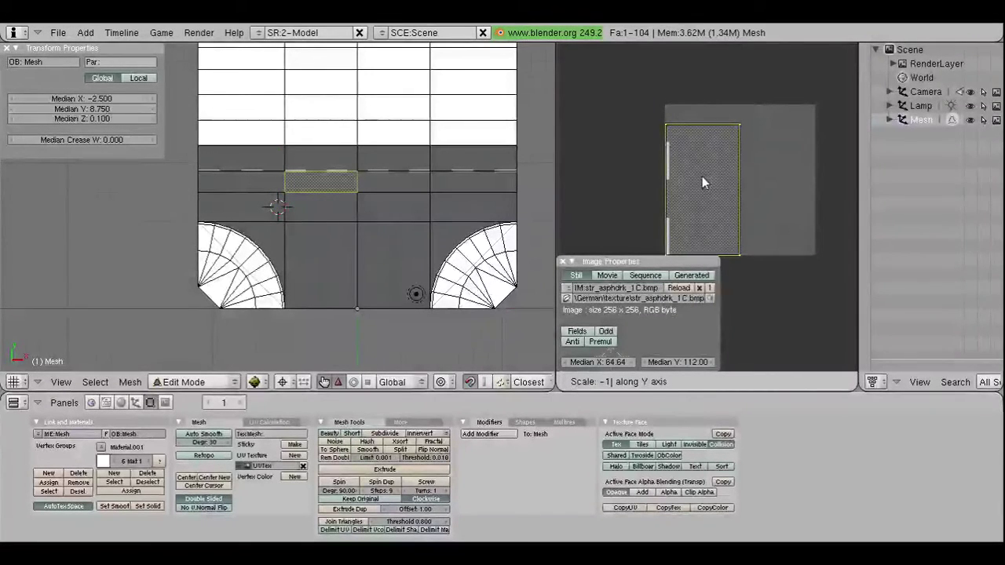
{"action": "key", "text": "Return"}
Step: Deselect all and select the top-left white face above the strip
{"action": "key", "text": "a"}
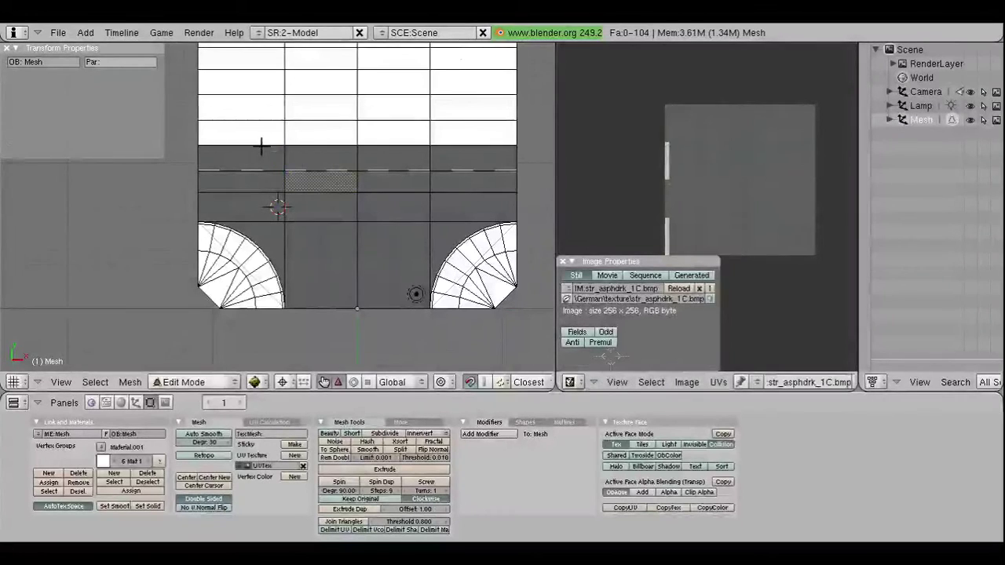
{"action": "scroll", "coordinate": [264, 146], "scroll_direction": "down", "scroll_amount": 1}
{"action": "right_click", "coordinate": [250, 140]}
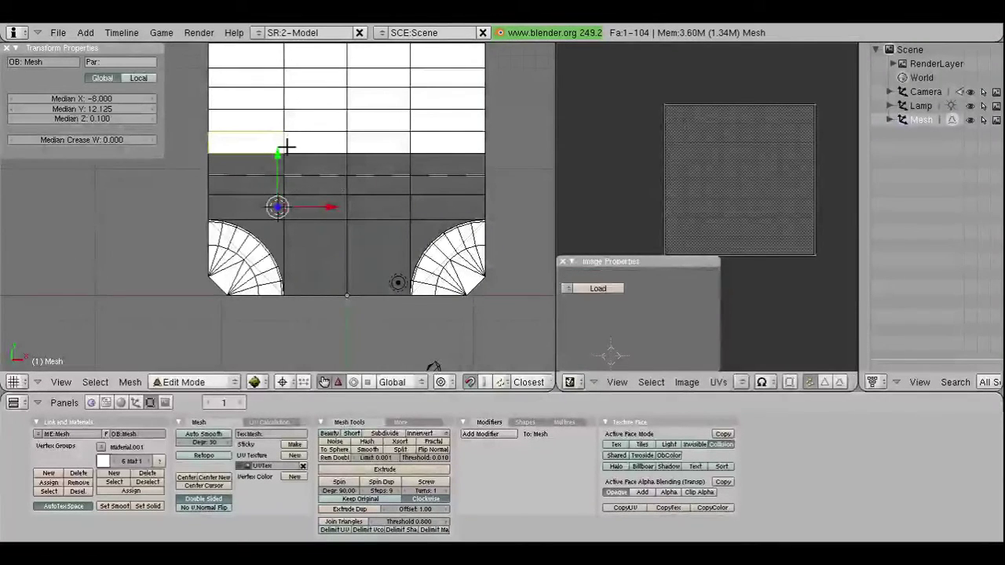
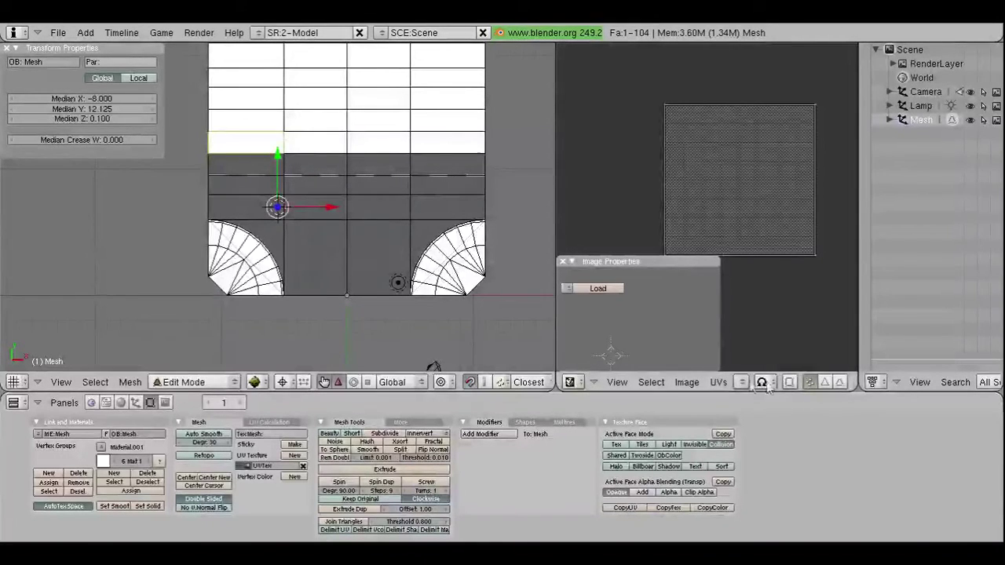
Step: Assign str_asphdrk_1B.bmp to the first top-row face and set its UV Median X to 128
{"action": "left_click", "coordinate": [741, 383]}
{"action": "left_click", "coordinate": [764, 353]}
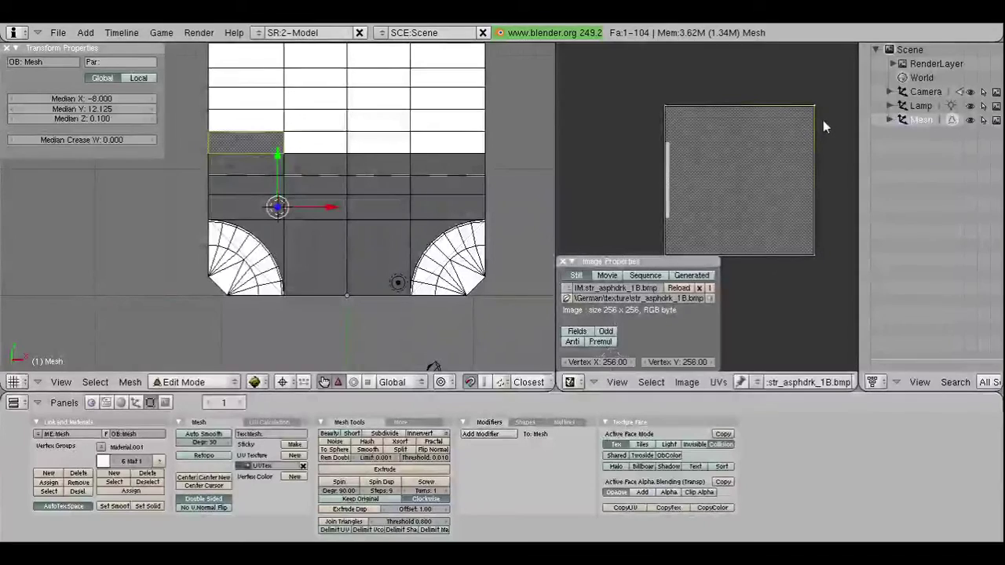
{"action": "key", "text": "a"}
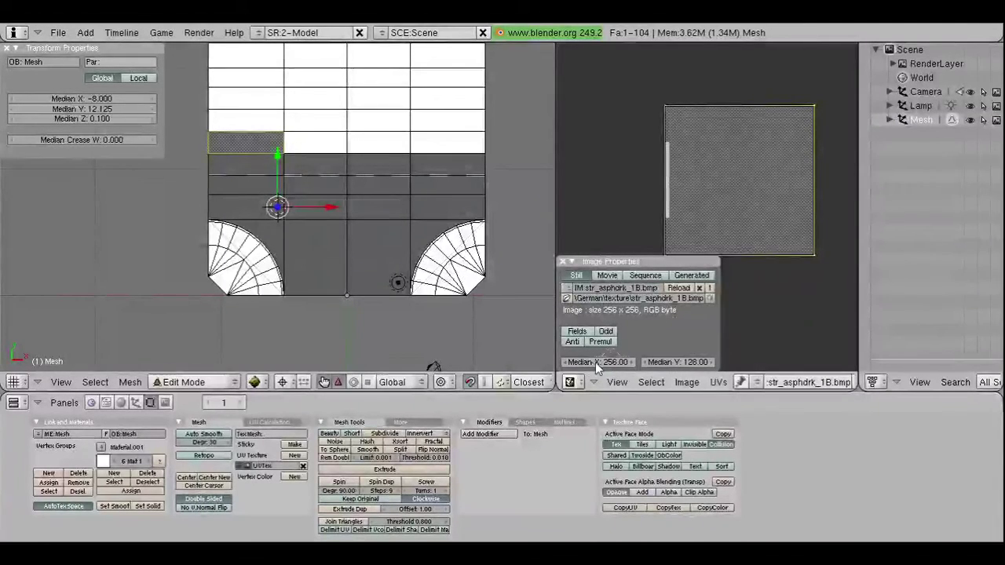
{"action": "left_click", "coordinate": [598, 362]}
{"action": "type", "text": "128"}
{"action": "key", "text": "Return"}
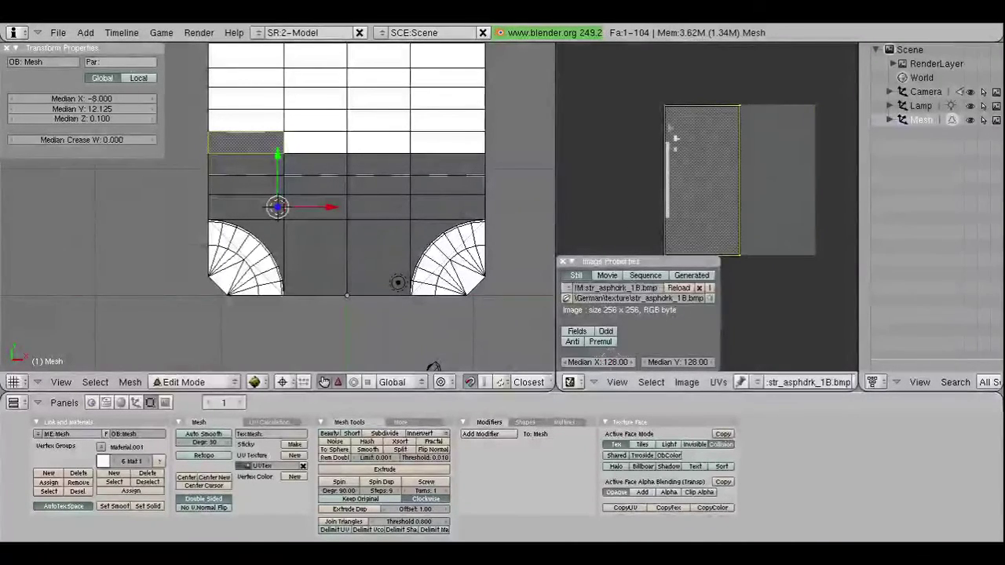
{"action": "left_click", "coordinate": [611, 361]}
{"action": "type", "text": "1"}
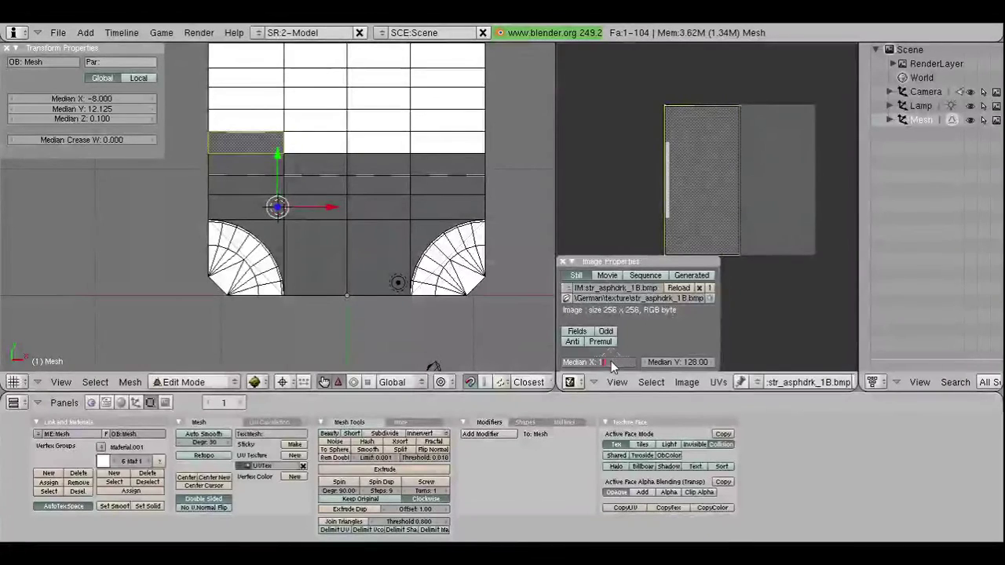
{"action": "key", "text": "Return"}
Step: Give the second top-row face str_asphdrk_1B.bmp with its UV Median X set to 128
{"action": "right_click", "coordinate": [307, 141]}
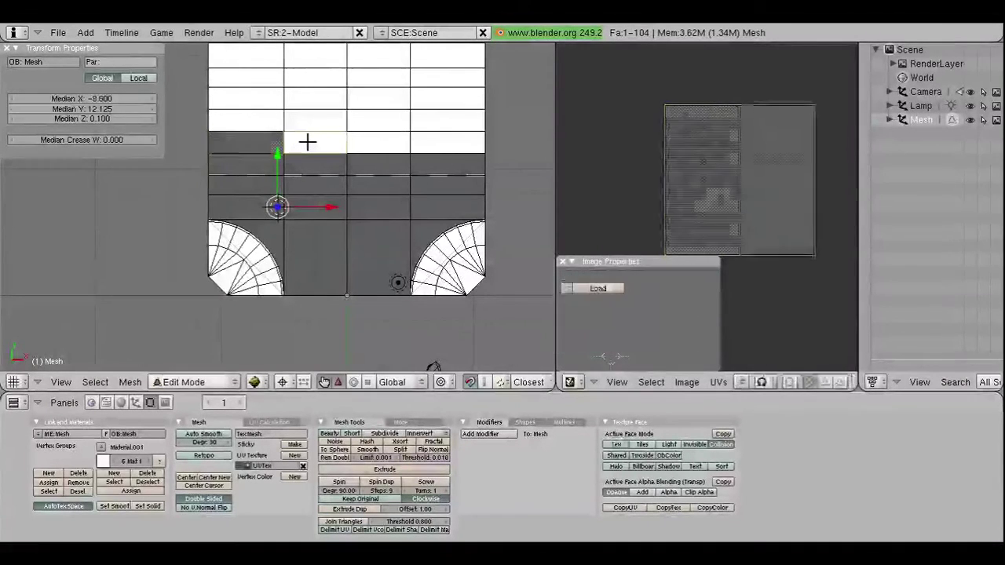
{"action": "left_click", "coordinate": [741, 382]}
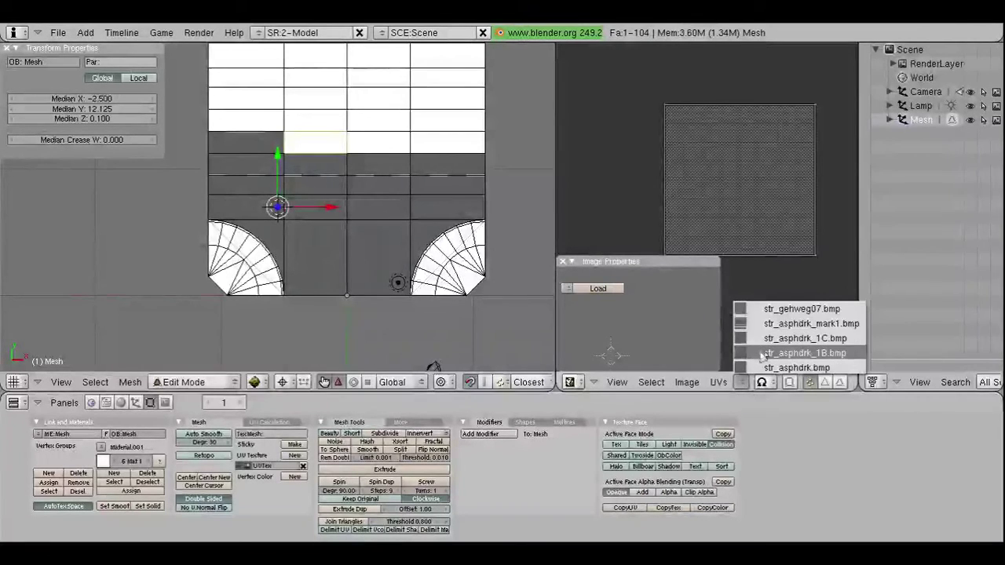
{"action": "left_click", "coordinate": [763, 352]}
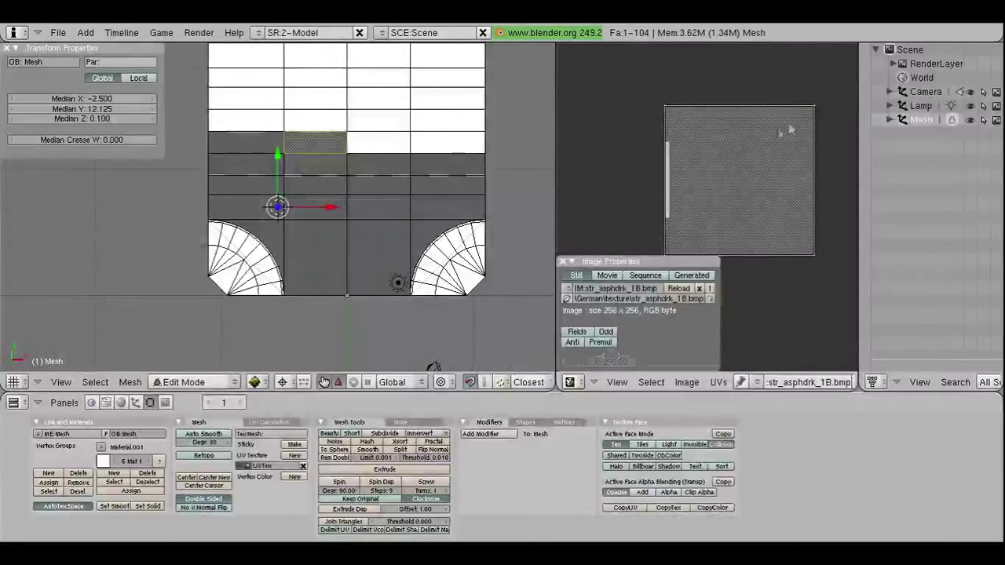
{"action": "key", "text": "a"}
{"action": "left_click", "coordinate": [601, 362]}
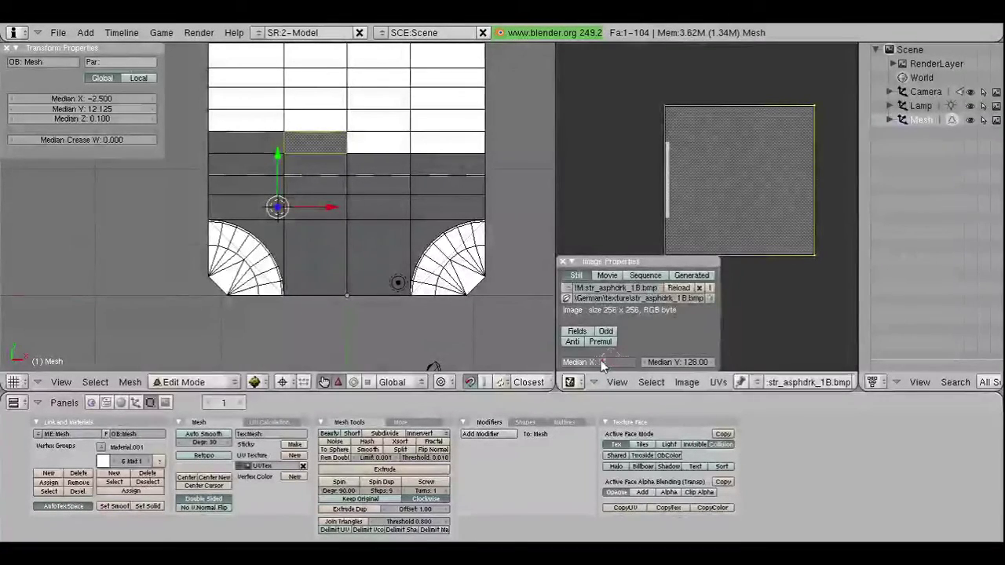
{"action": "type", "text": "128"}
{"action": "key", "text": "Return"}
{"action": "scroll", "coordinate": [651, 181], "scroll_direction": "down", "scroll_amount": 2}
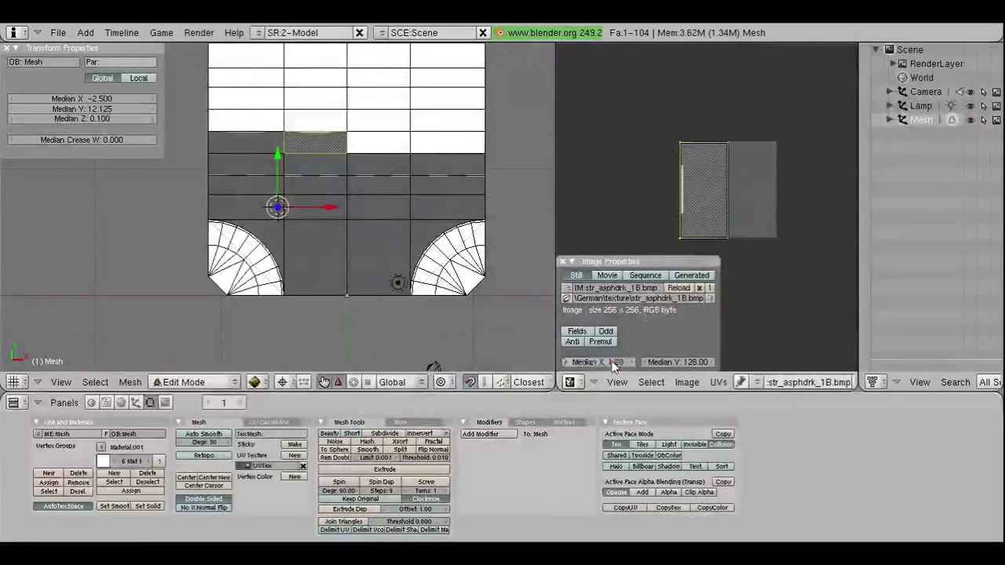
{"action": "key", "text": "Escape"}
{"action": "right_click", "coordinate": [361, 143]}
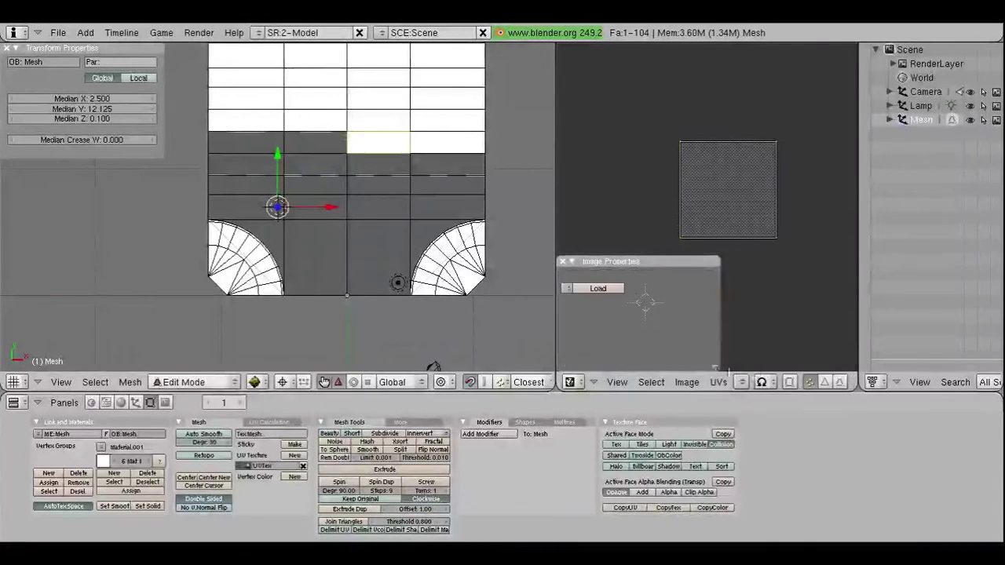
Step: Assign str_asphdrk_1B.bmp to the third top-row face and set its UV Median X to 128
{"action": "left_click", "coordinate": [741, 382]}
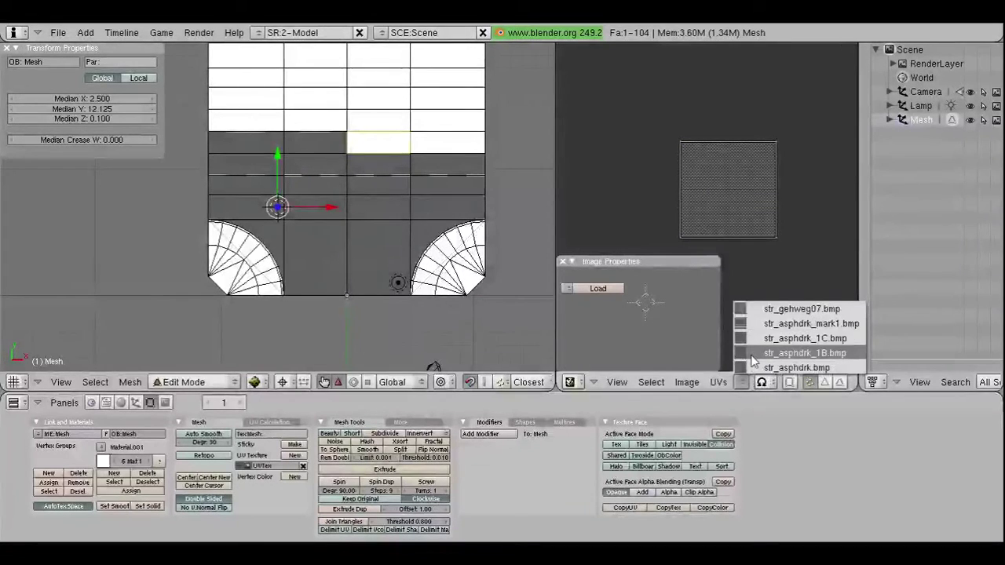
{"action": "left_click", "coordinate": [752, 357]}
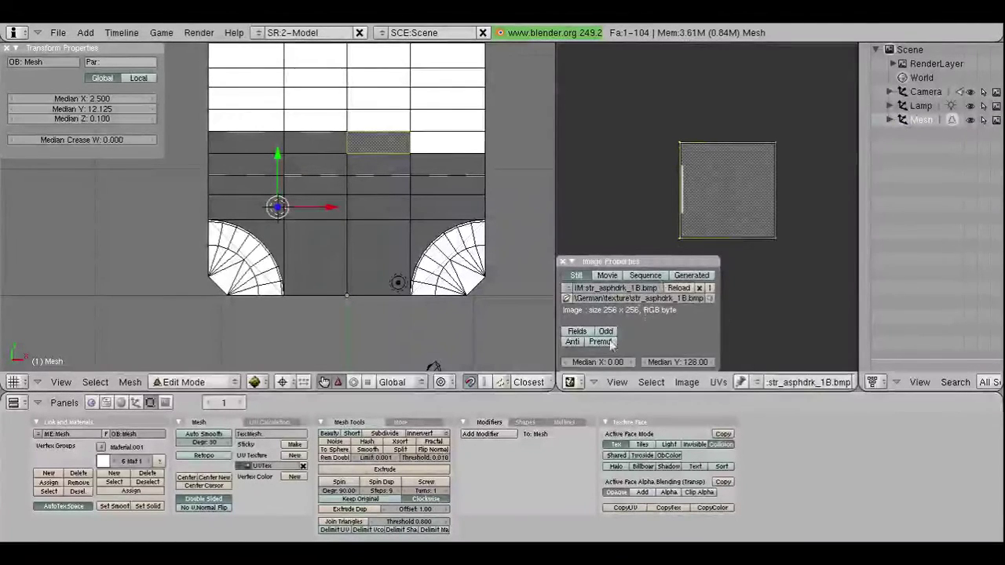
{"action": "left_click", "coordinate": [603, 363]}
{"action": "type", "text": "128"}
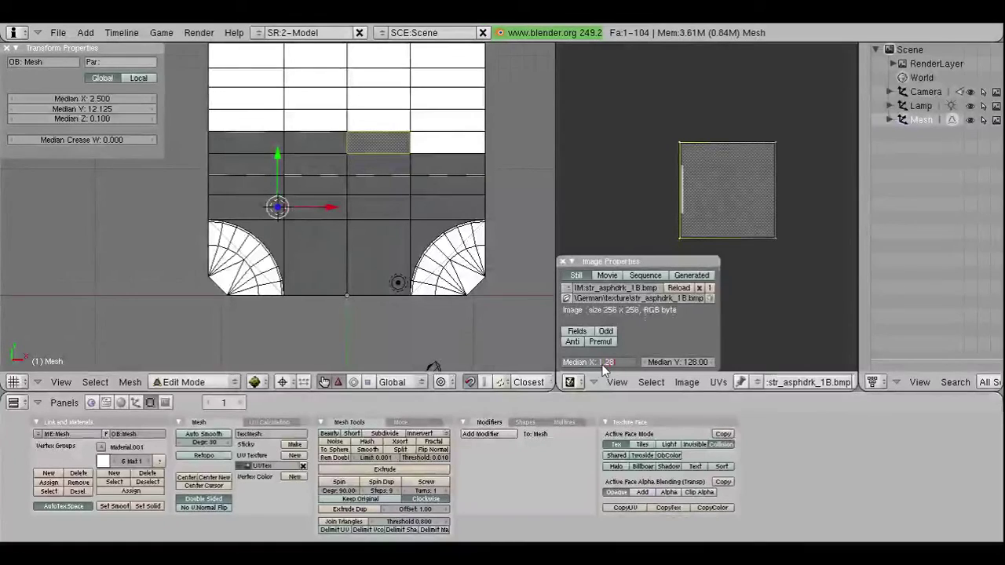
{"action": "key", "text": "Return"}
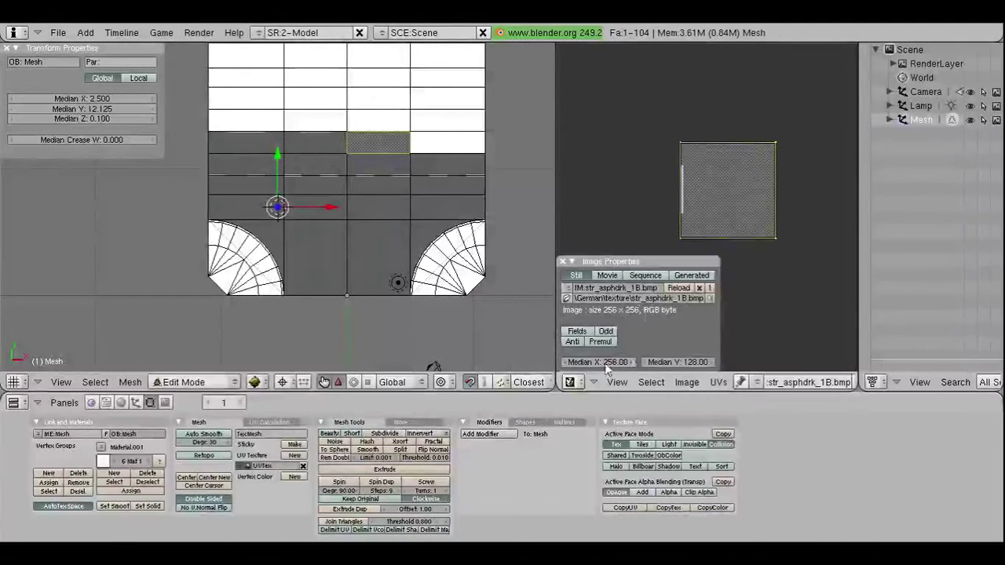
{"action": "left_click", "coordinate": [600, 363]}
{"action": "key", "text": "Return"}
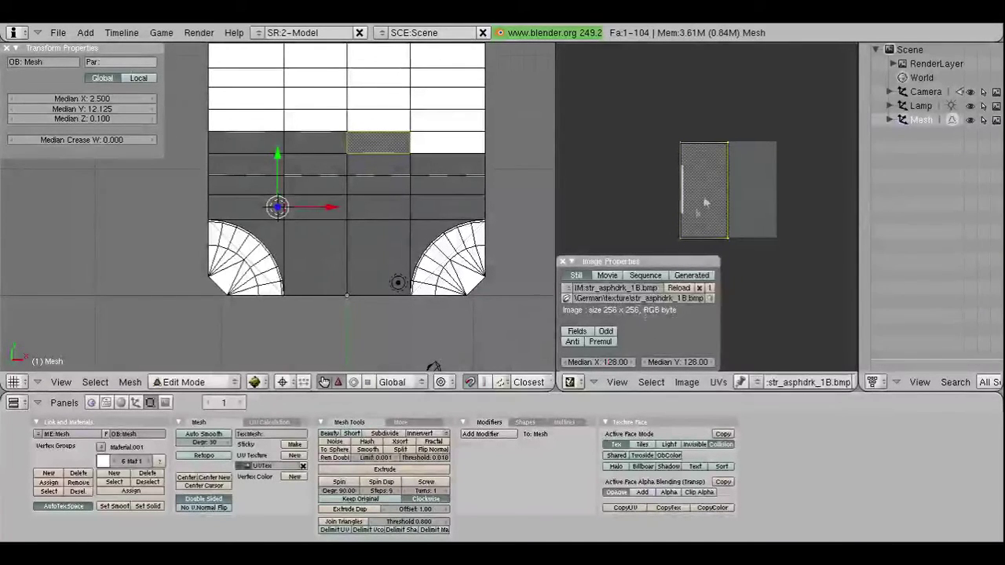
Step: Mirror that face's UVs horizontally with S X -1 and raise its top UV edge vertically
{"action": "type", "text": "s"}
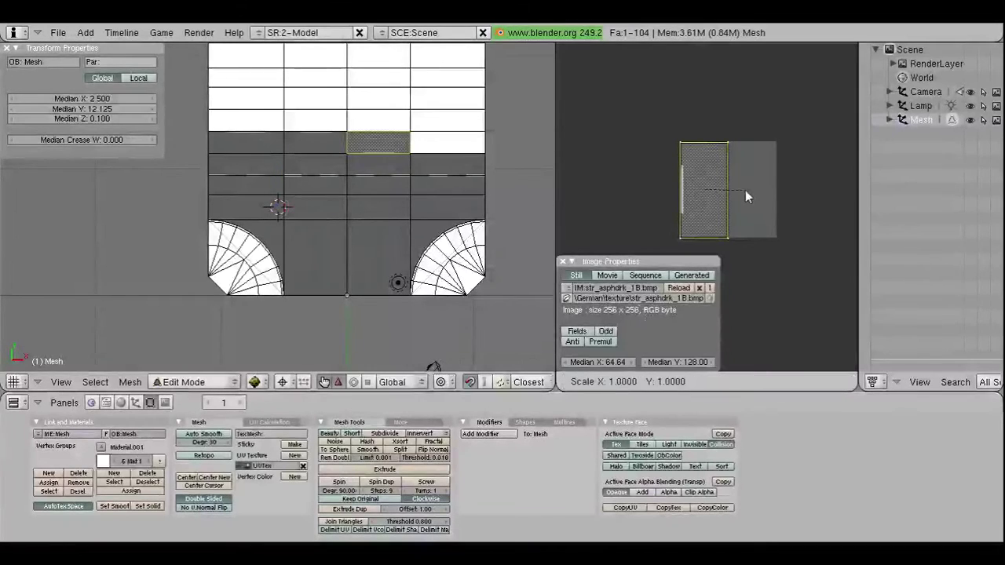
{"action": "type", "text": "x-1"}
{"action": "key", "text": "Return"}
{"action": "right_click", "coordinate": [694, 143]}
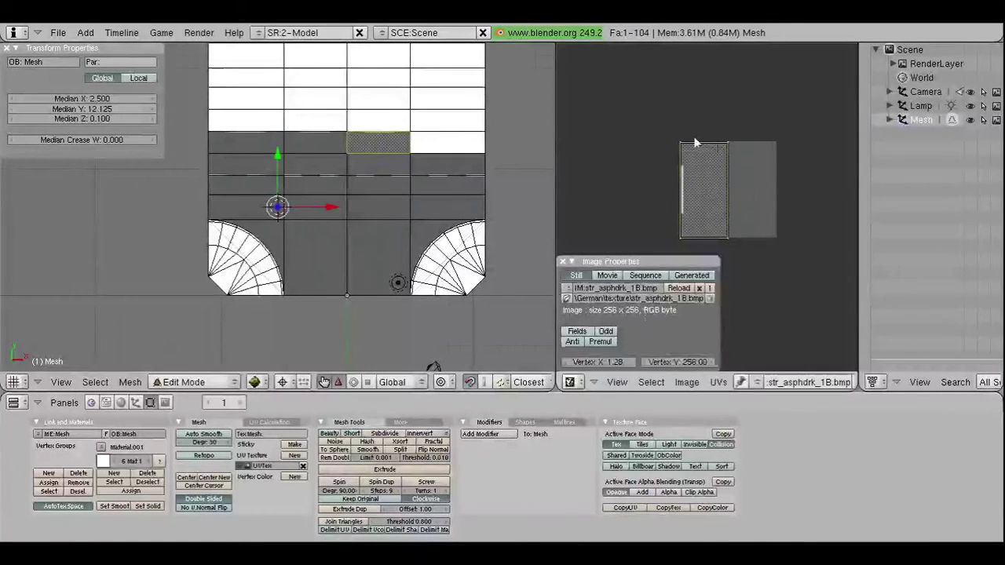
{"action": "key", "text": "g"}
{"action": "key", "text": "y"}
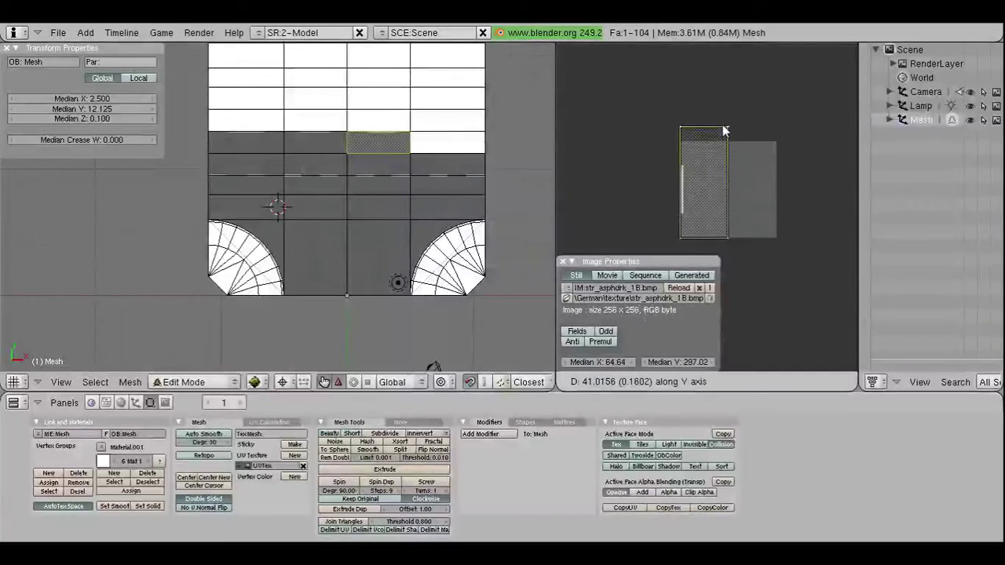
{"action": "left_click", "coordinate": [724, 131]}
Step: Assign str_asphdrk_1B.bmp to the fourth top-row face and adjust its UV Median X
{"action": "right_click", "coordinate": [466, 144]}
{"action": "left_click", "coordinate": [747, 387]}
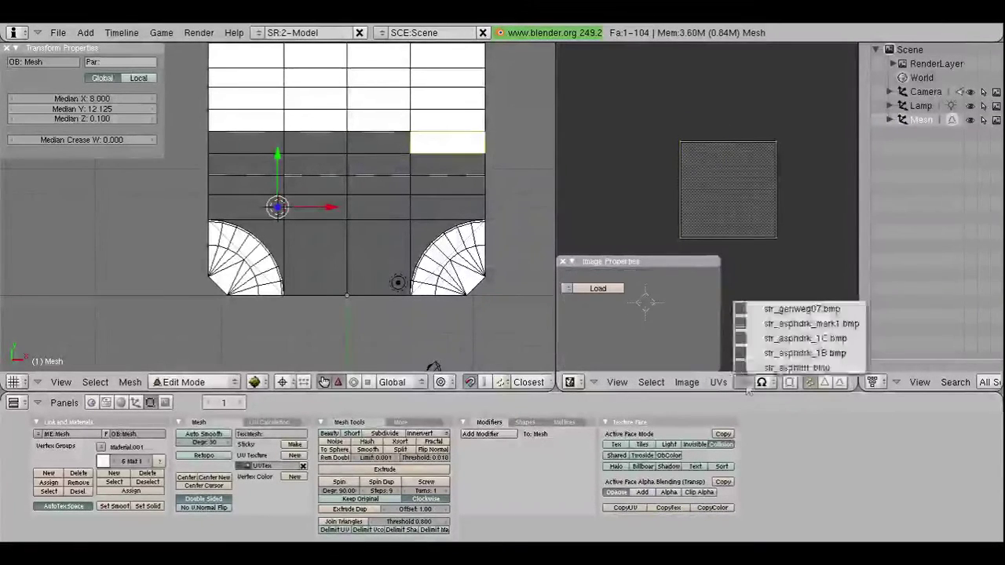
{"action": "left_click", "coordinate": [752, 351]}
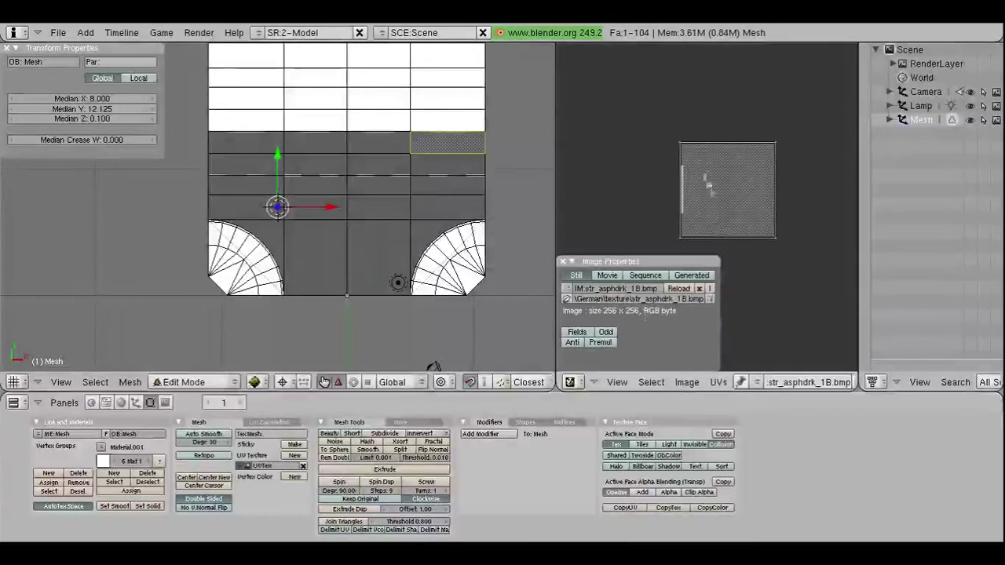
{"action": "key", "text": "a"}
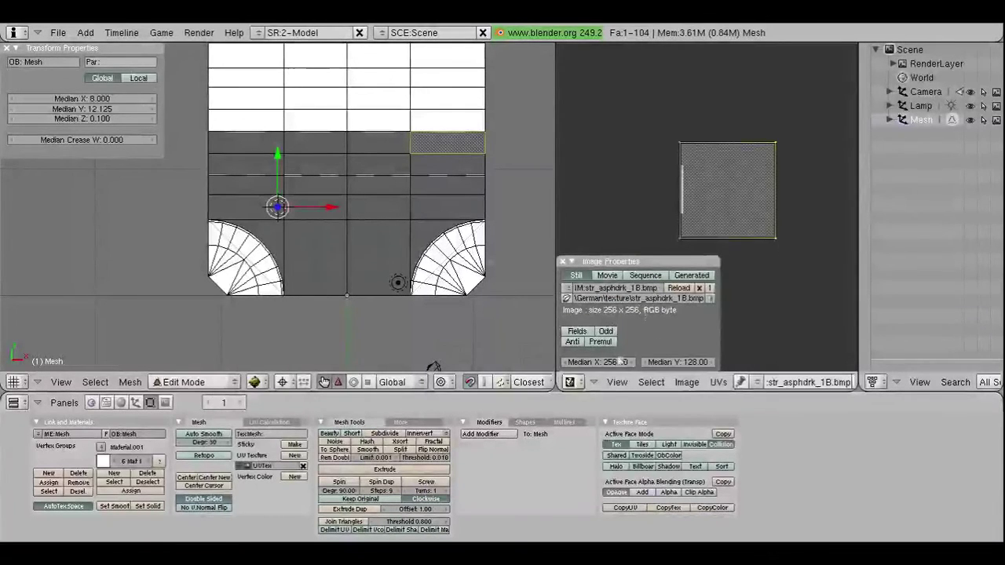
{"action": "type", "text": "0"}
{"action": "key", "text": "Return"}
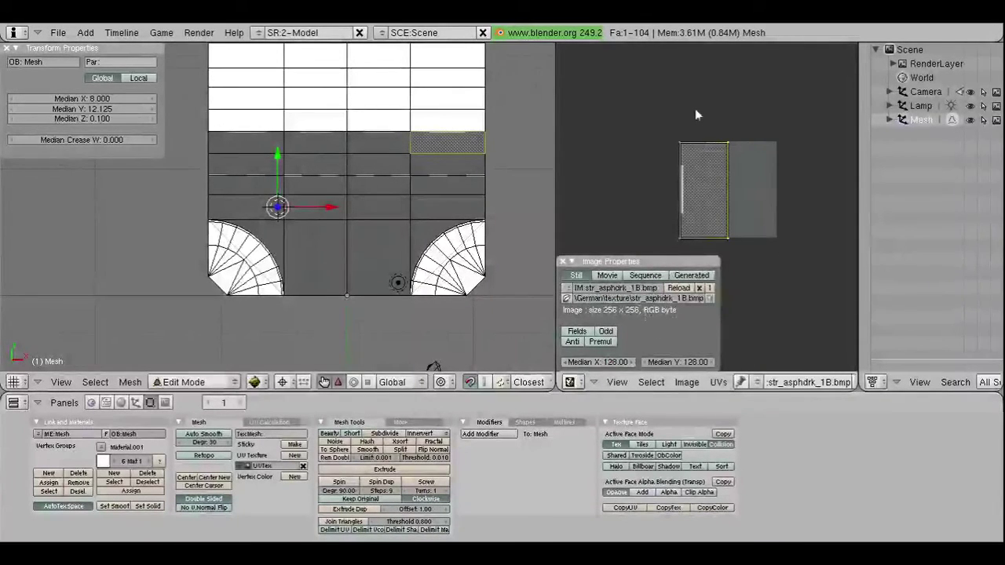
{"action": "left_click", "coordinate": [595, 362]}
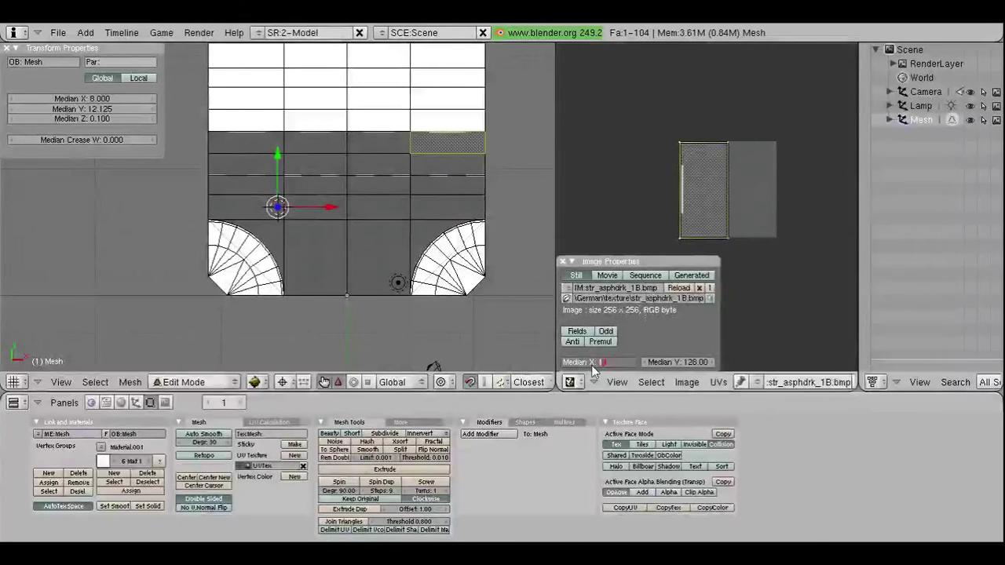
{"action": "key", "text": "Escape"}
Step: Try moving the top-right UV corner and scaling the UVs vertically, cancelling both
{"action": "right_click", "coordinate": [725, 149]}
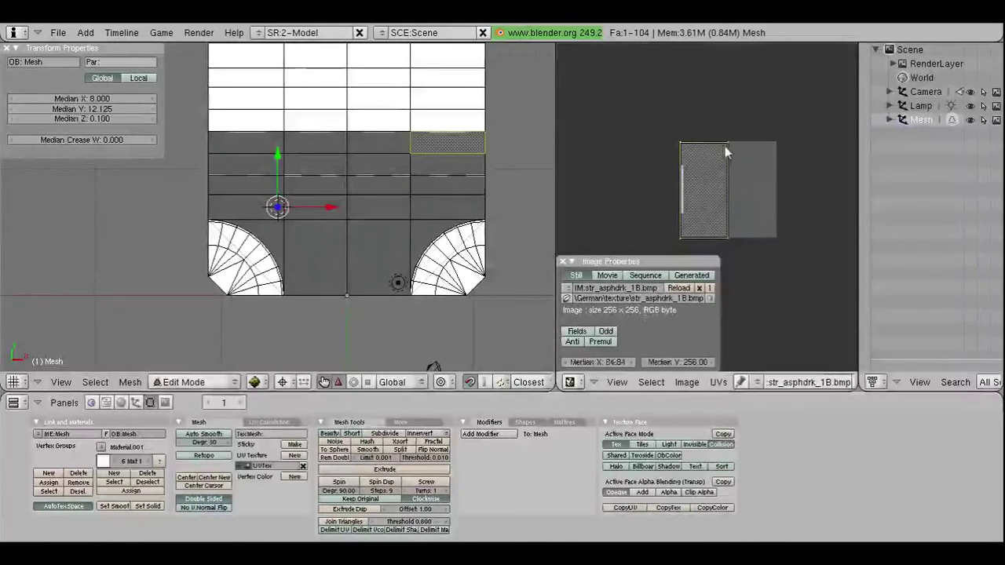
{"action": "key", "text": "g"}
{"action": "key", "text": "y"}
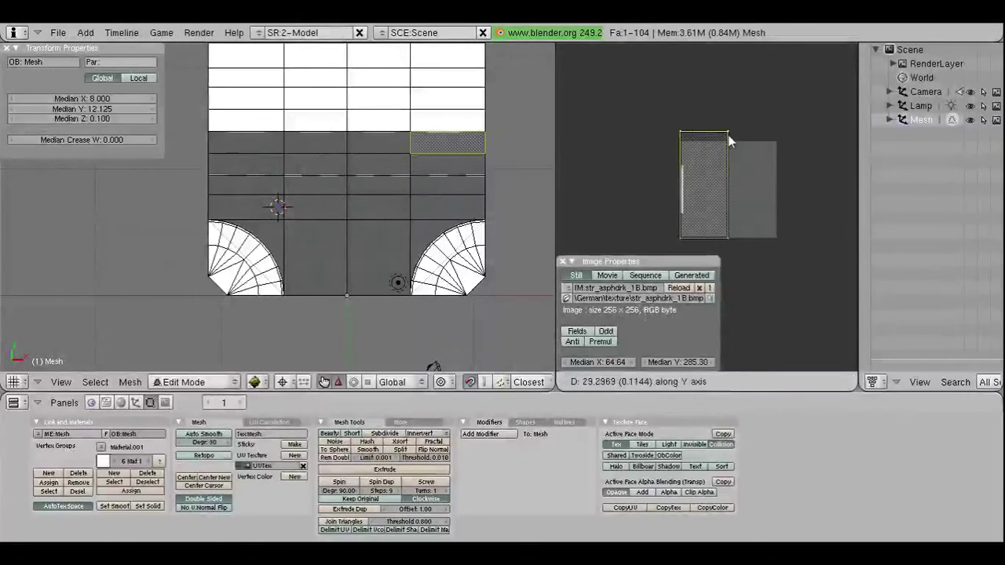
{"action": "key", "text": "Escape"}
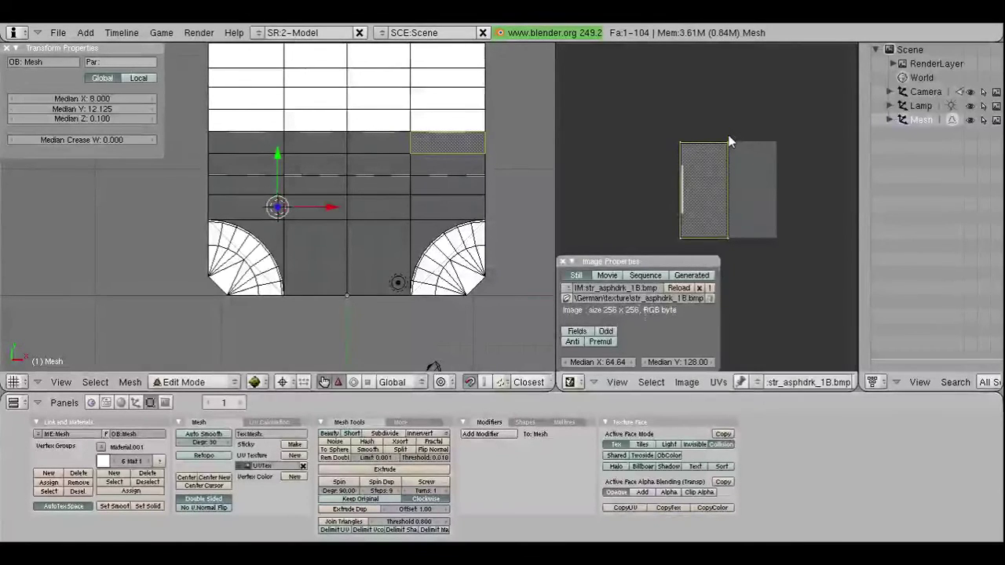
{"action": "key", "text": "s"}
{"action": "key", "text": "y"}
{"action": "key", "text": "Escape"}
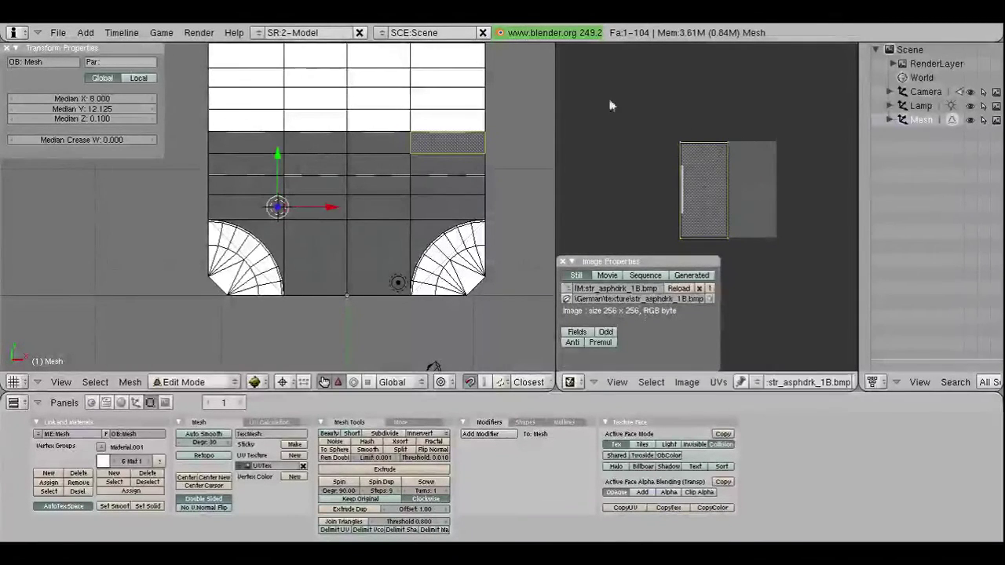
Step: Raise the top UV edges of the second and first top-row faces vertically
{"action": "right_click", "coordinate": [321, 138]}
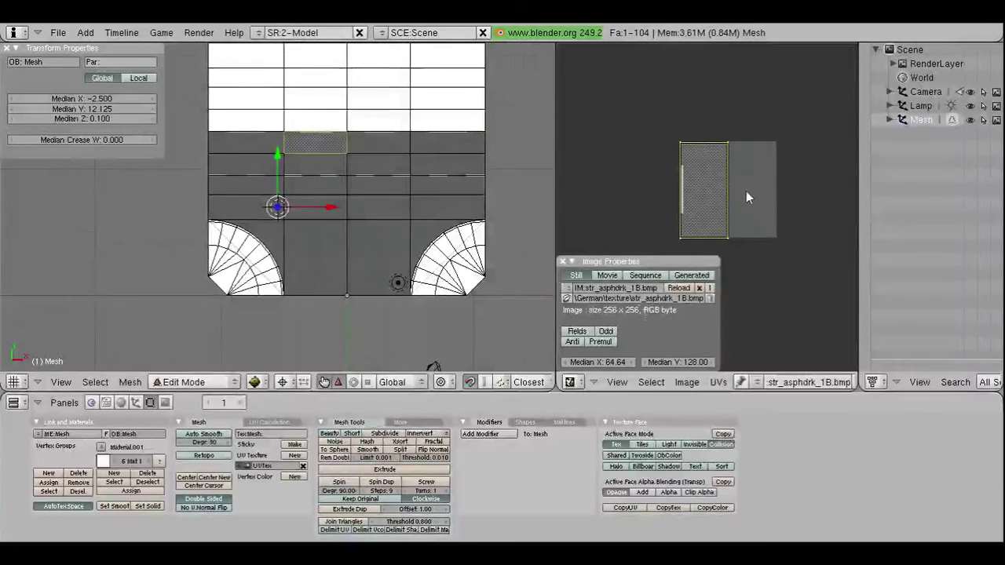
{"action": "right_click", "coordinate": [715, 149]}
{"action": "key", "text": "g"}
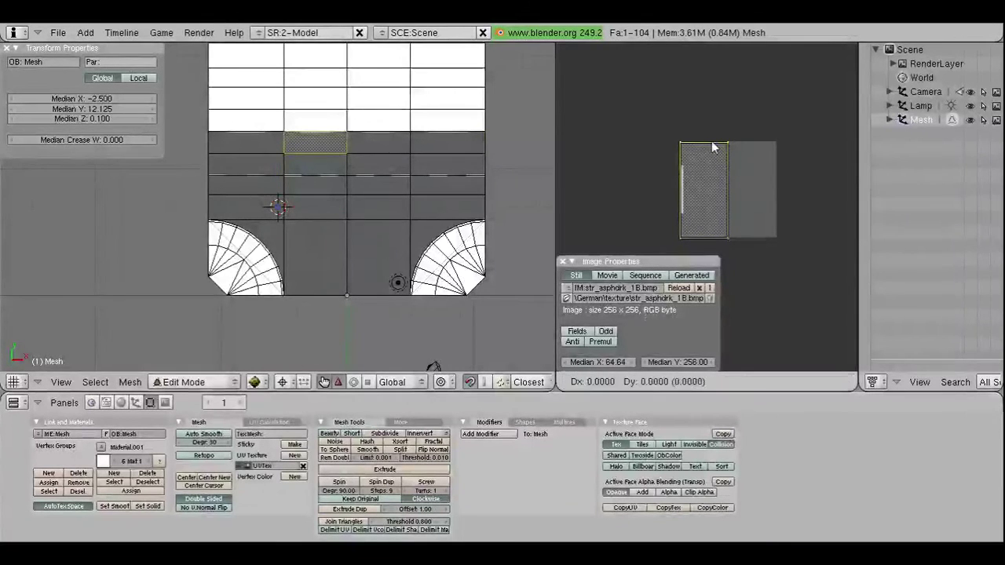
{"action": "left_click", "coordinate": [711, 131]}
{"action": "right_click", "coordinate": [251, 143]}
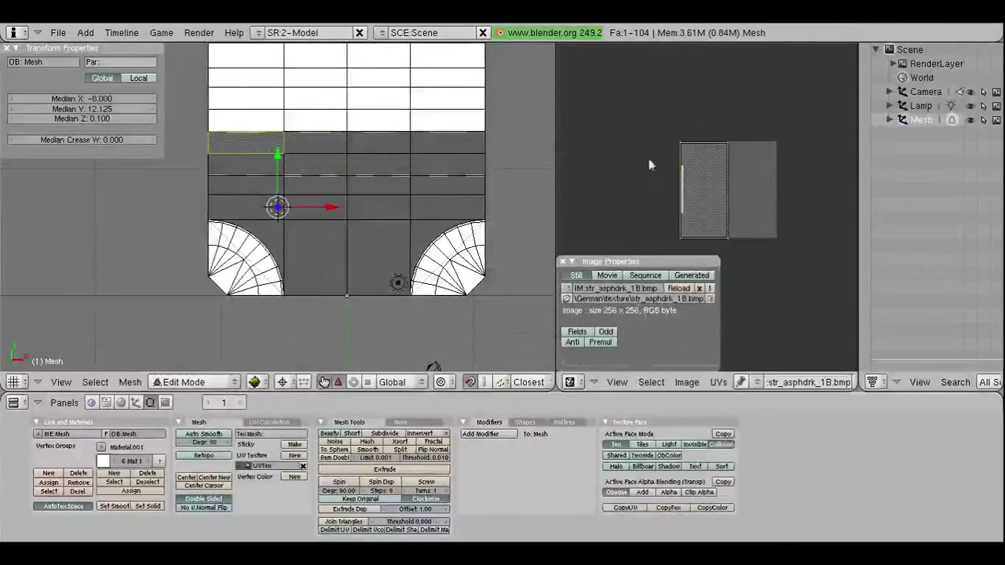
{"action": "right_click", "coordinate": [693, 161]}
{"action": "key", "text": "g"}
{"action": "key", "text": "y"}
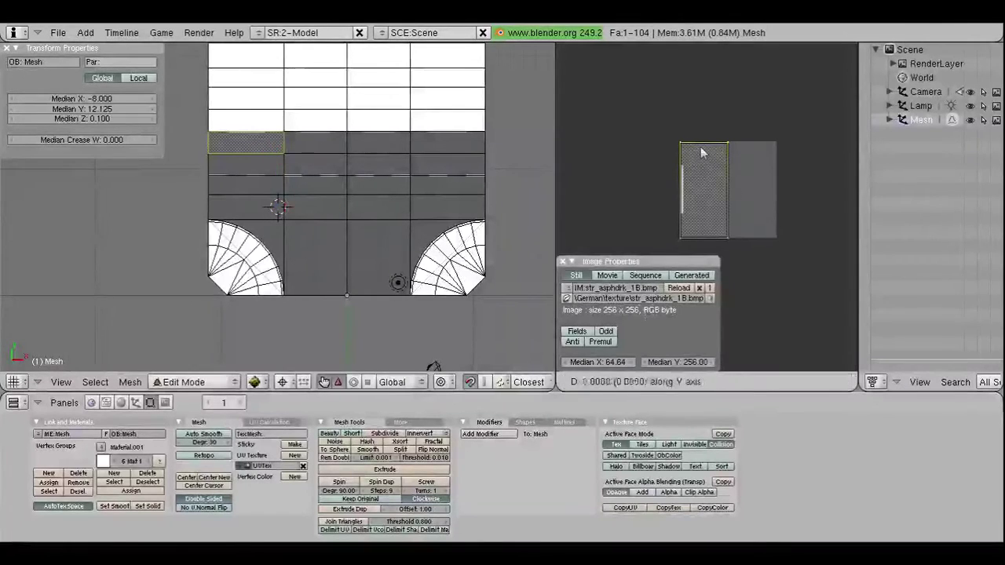
{"action": "left_click", "coordinate": [703, 153]}
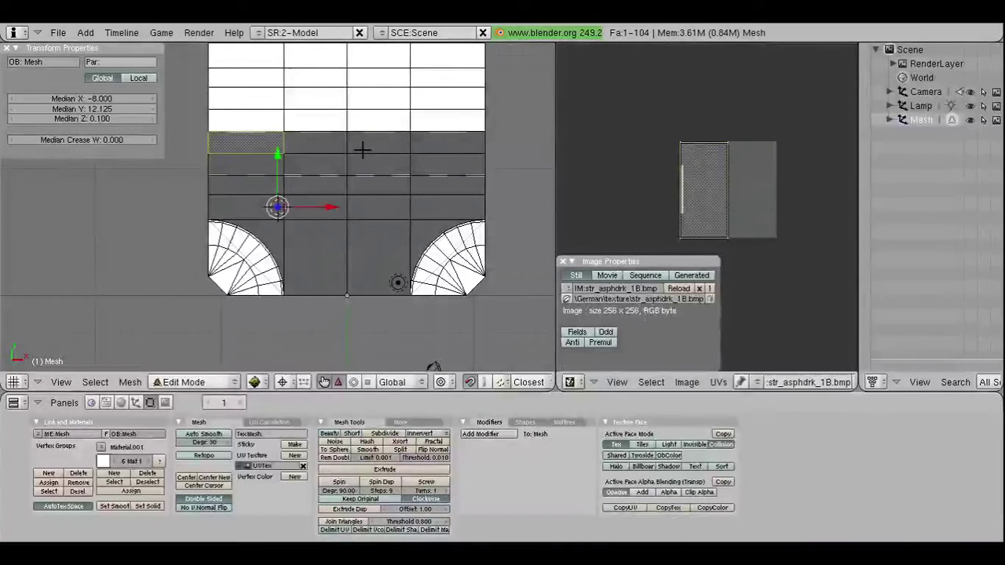
Step: Shift the second face's UVs up one texture height with G Y 1, then undo and retry
{"action": "right_click", "coordinate": [314, 143], "text": "shift"}
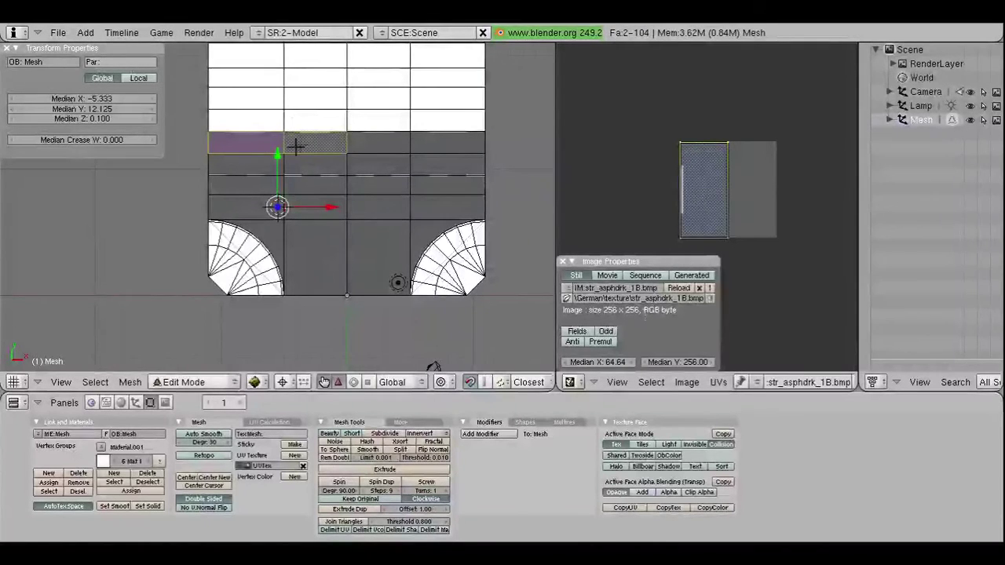
{"action": "right_click", "coordinate": [295, 146]}
{"action": "type", "text": "g"}
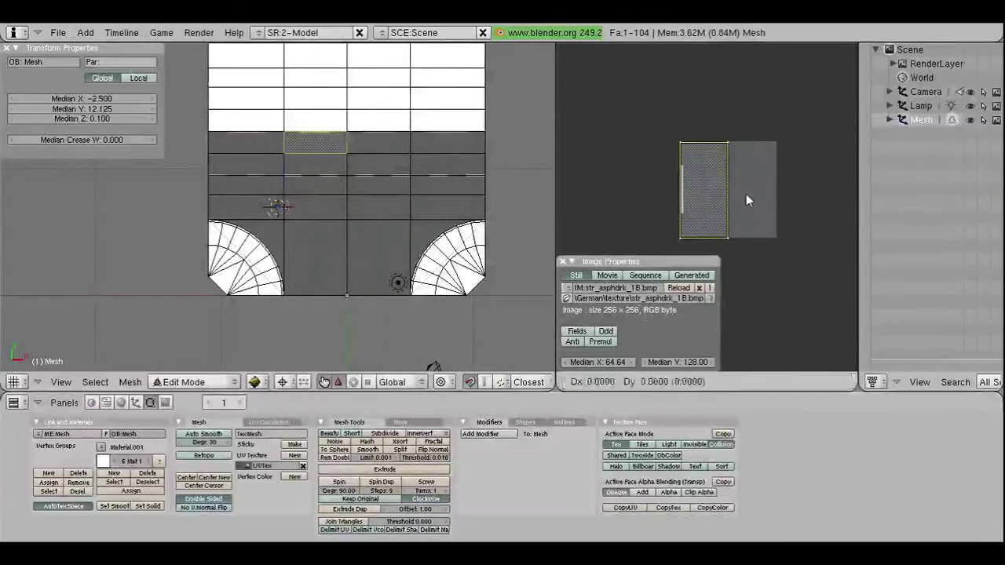
{"action": "type", "text": "y1"}
{"action": "key", "text": "Return"}
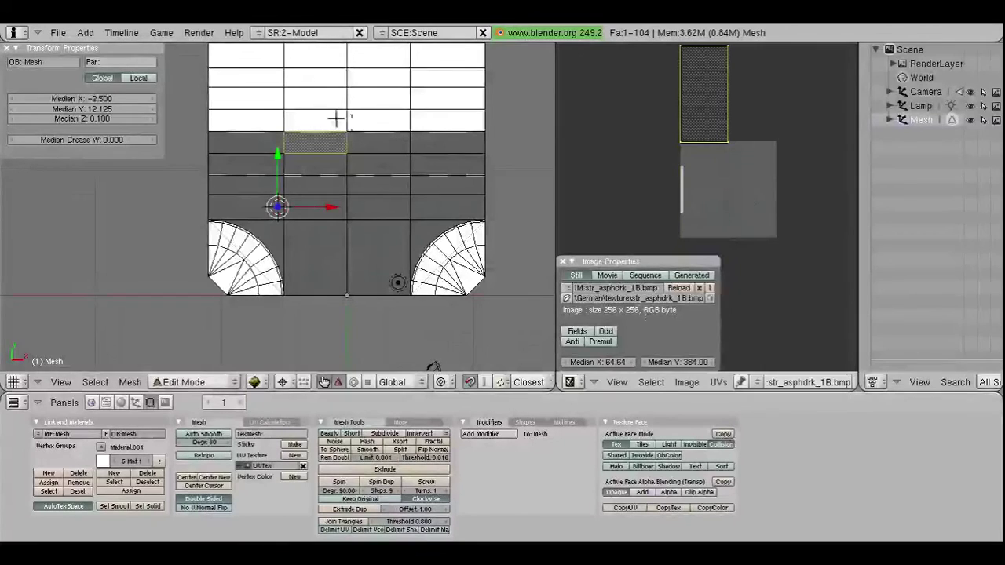
{"action": "right_click", "coordinate": [254, 139], "text": "shift"}
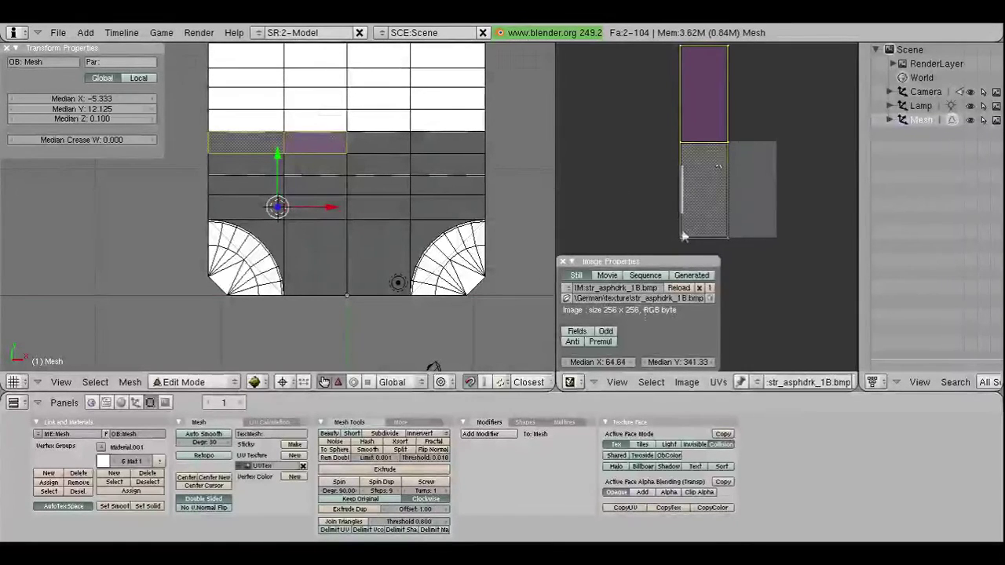
{"action": "scroll", "coordinate": [704, 166], "scroll_direction": "down", "scroll_amount": 1}
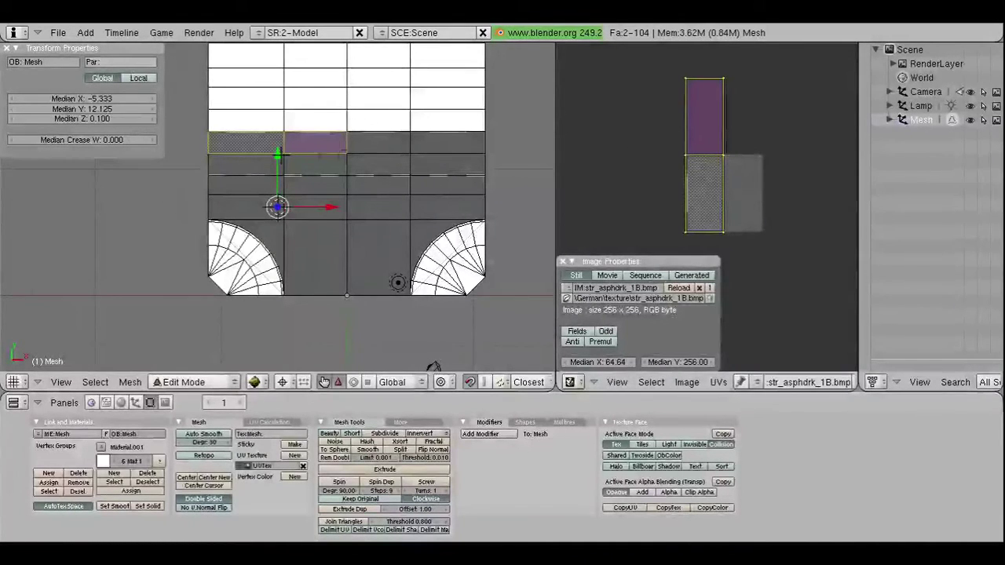
{"action": "key", "text": "ctrl+z"}
{"action": "key", "text": "g"}
{"action": "key", "text": "y"}
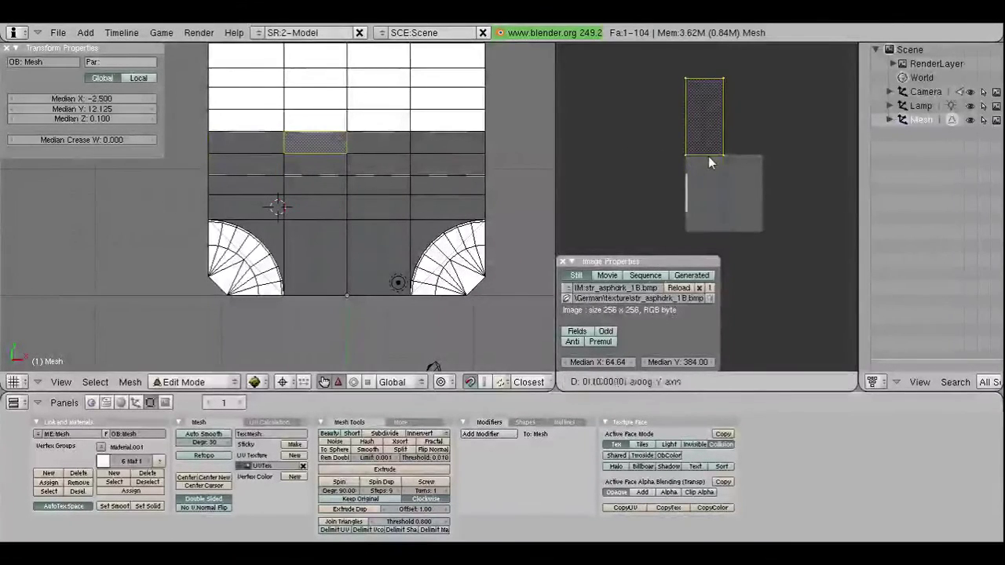
{"action": "right_click", "coordinate": [708, 162]}
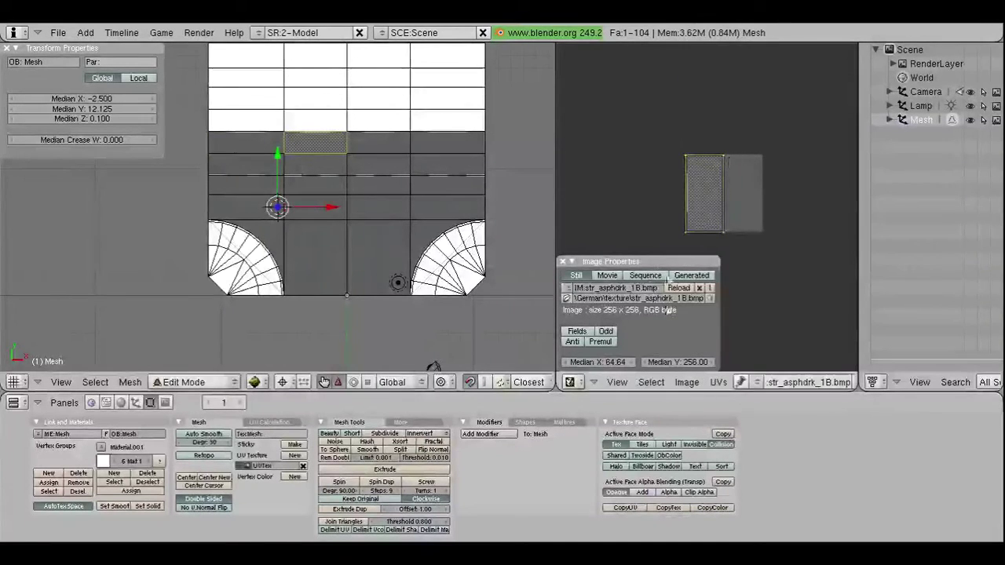
Step: Set the selected UVs' Median V to 224, then to 16
{"action": "left_click", "coordinate": [673, 362]}
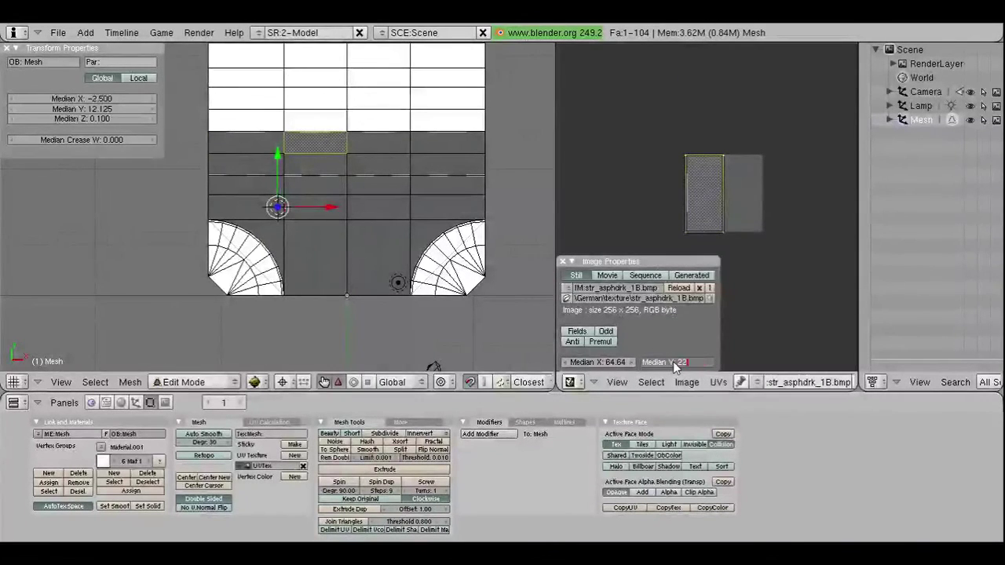
{"action": "type", "text": "4"}
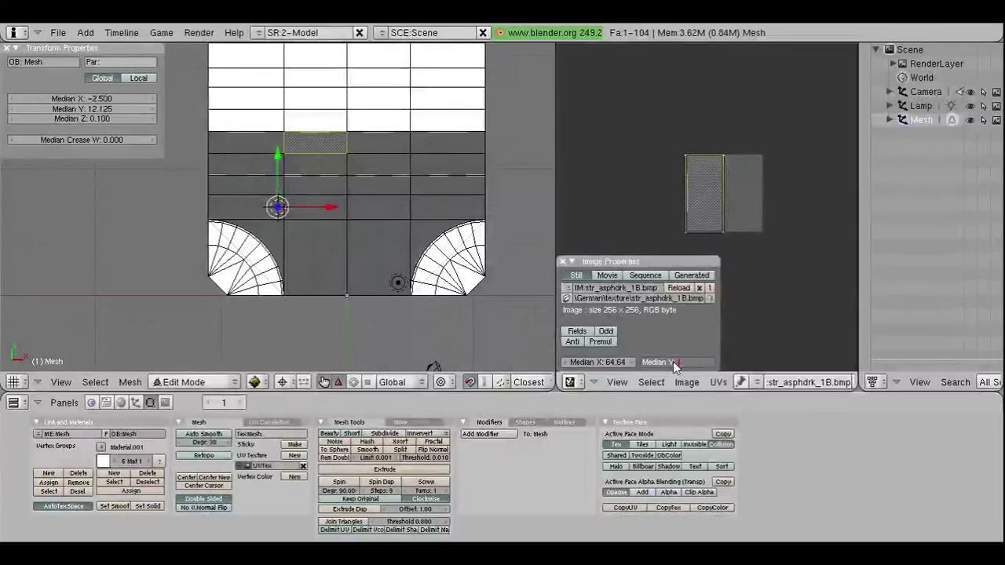
{"action": "type", "text": "32"}
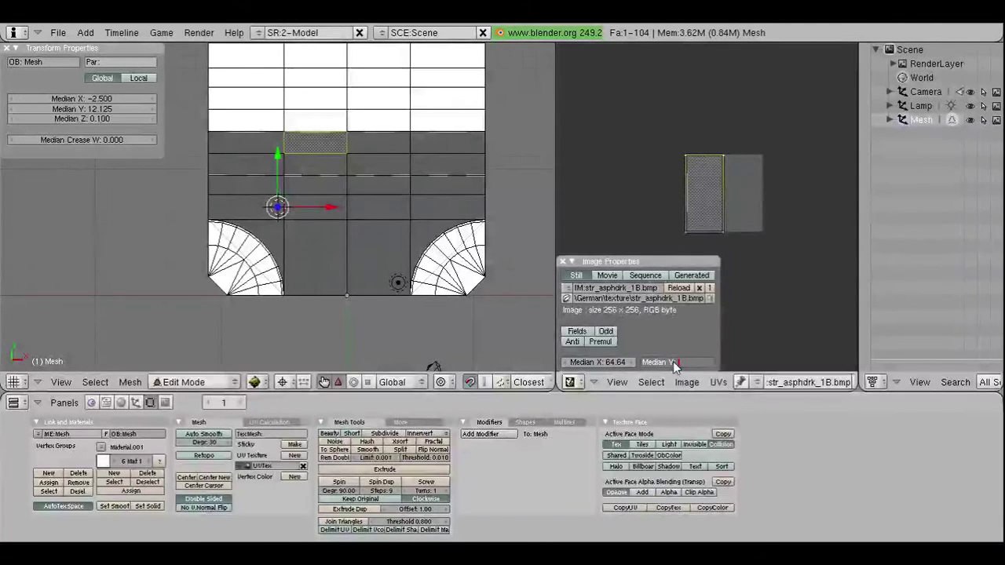
{"action": "type", "text": "224"}
{"action": "key", "text": "Return"}
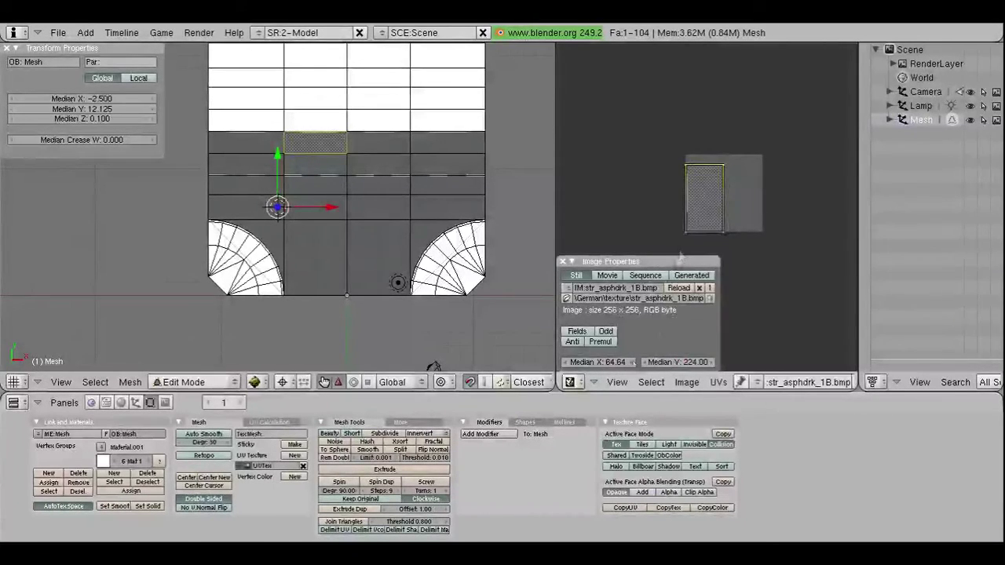
{"action": "left_click", "coordinate": [673, 361]}
{"action": "type", "text": "0"}
{"action": "key", "text": "Return"}
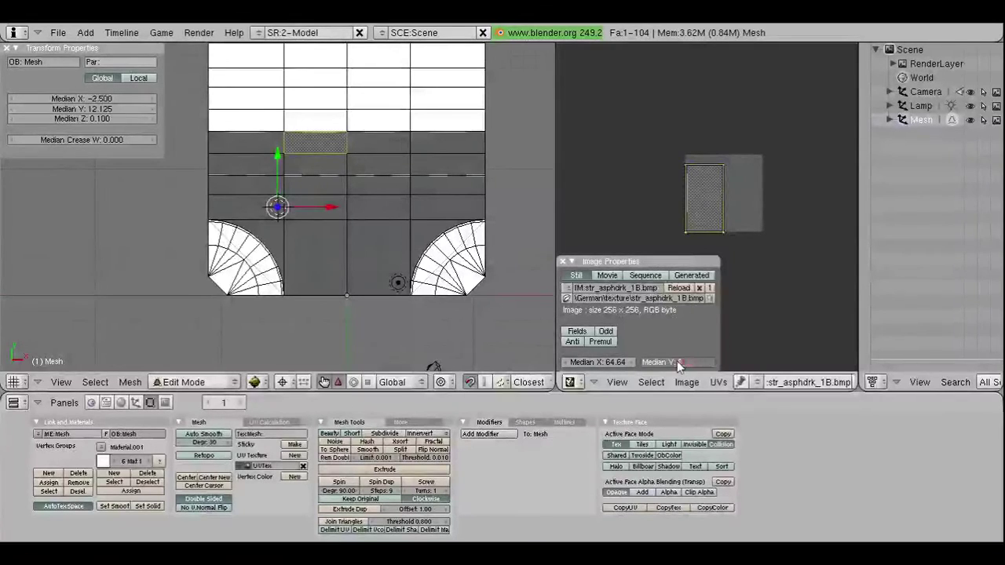
{"action": "type", "text": "16"}
{"action": "key", "text": "Return"}
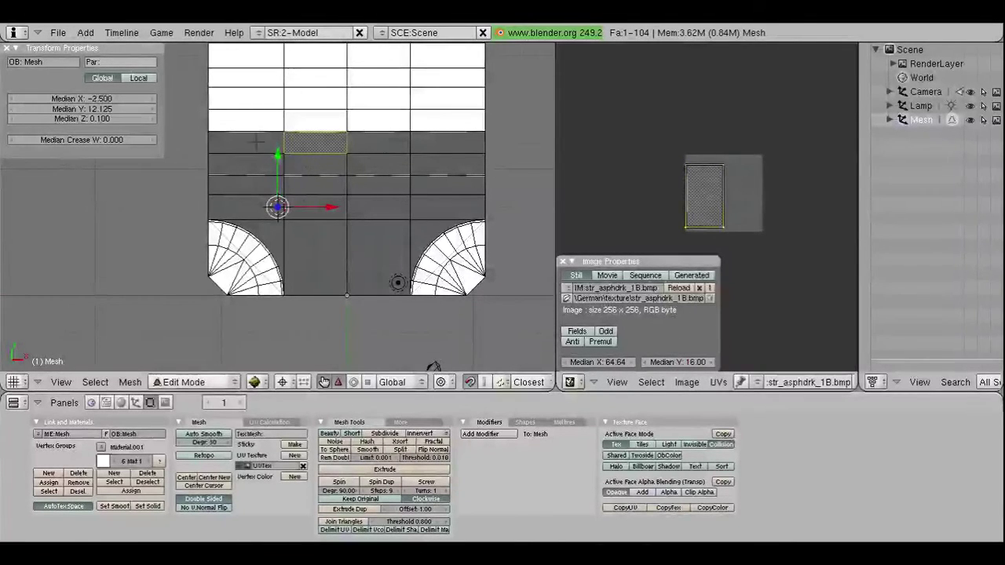
Step: Shift the top-left face's UVs down to Median Y 240 and deselect all faces
{"action": "right_click", "coordinate": [255, 141]}
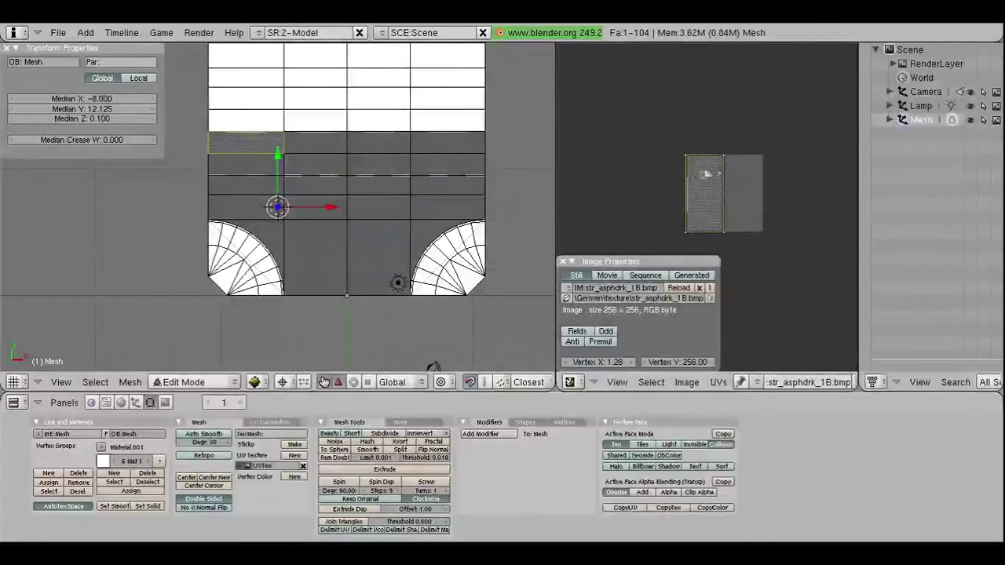
{"action": "right_click", "coordinate": [721, 165], "text": "shift"}
{"action": "left_click", "coordinate": [680, 361]}
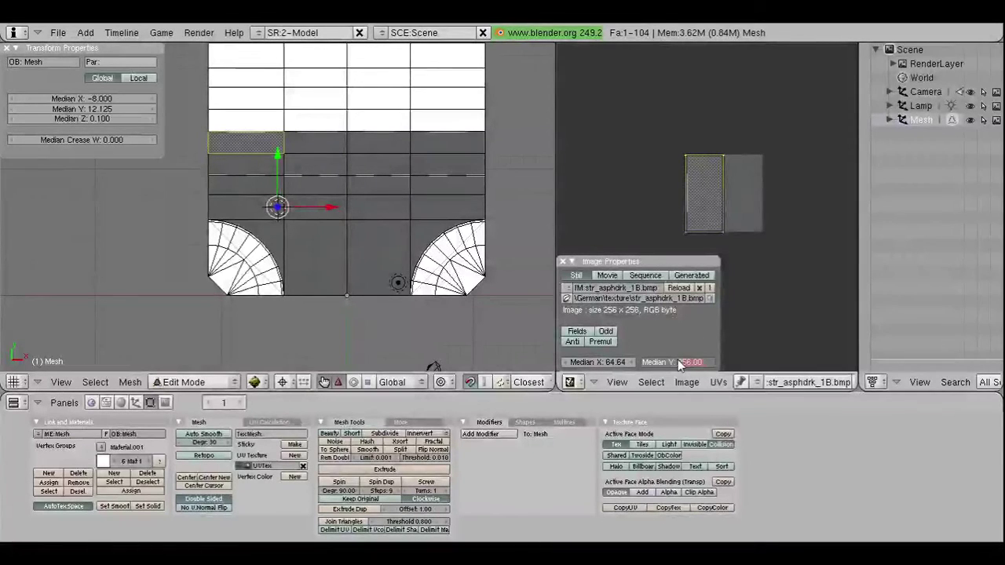
{"action": "type", "text": "16"}
{"action": "key", "text": "Return"}
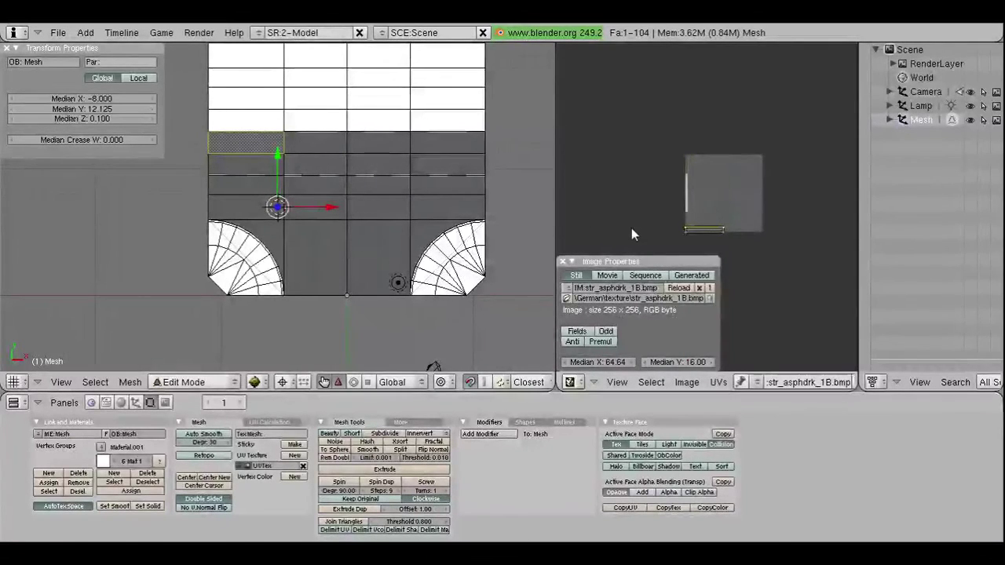
{"action": "key", "text": "ctrl+z"}
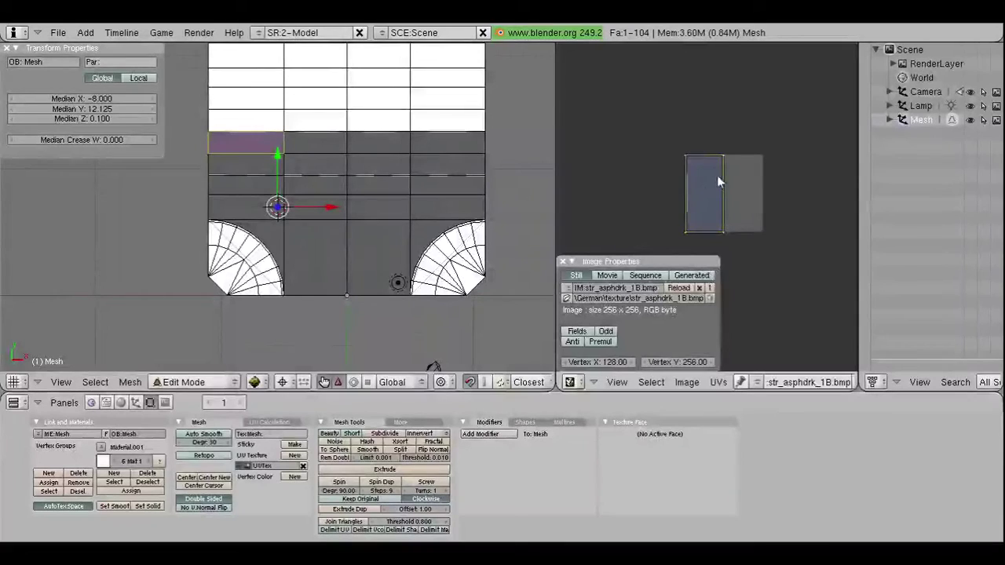
{"action": "right_click", "coordinate": [723, 226], "text": "shift"}
{"action": "type", "text": "gy"}
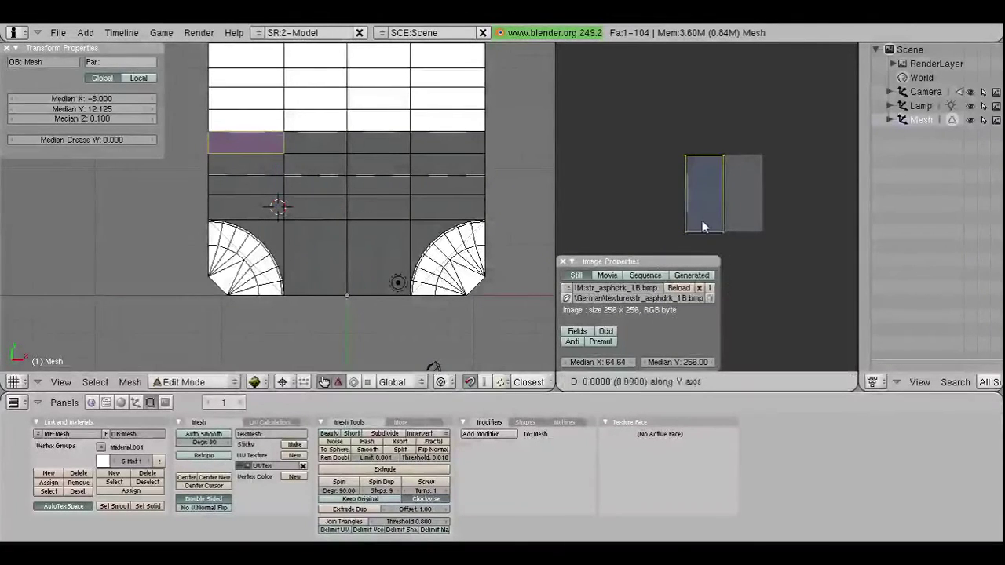
{"action": "type", "text": "1"}
{"action": "type", "text": "-6"}
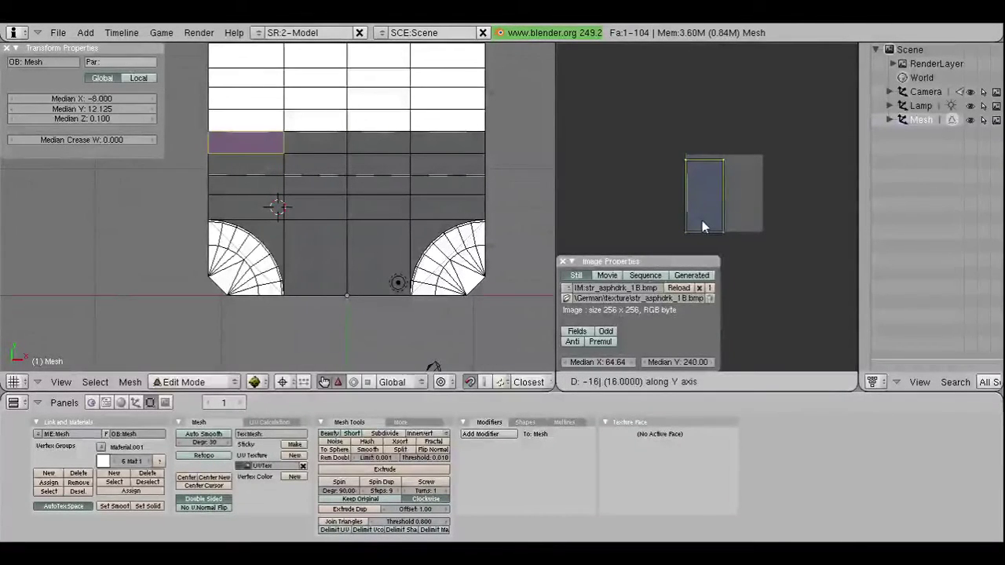
{"action": "key", "text": "Return"}
{"action": "key", "text": "a"}
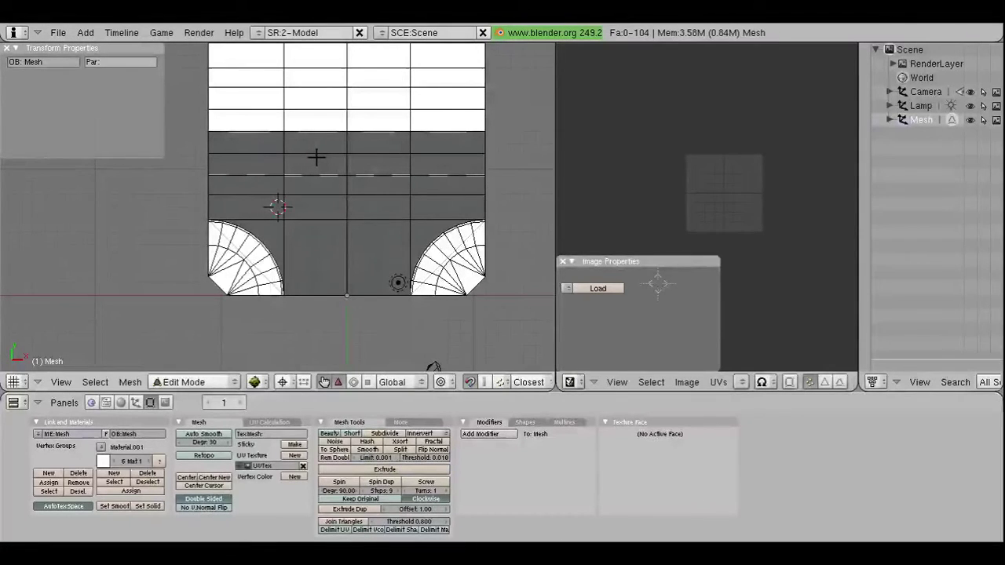
Step: Move the top-left face's UVs vertically, undo those changes, and clear the selection
{"action": "right_click", "coordinate": [226, 147]}
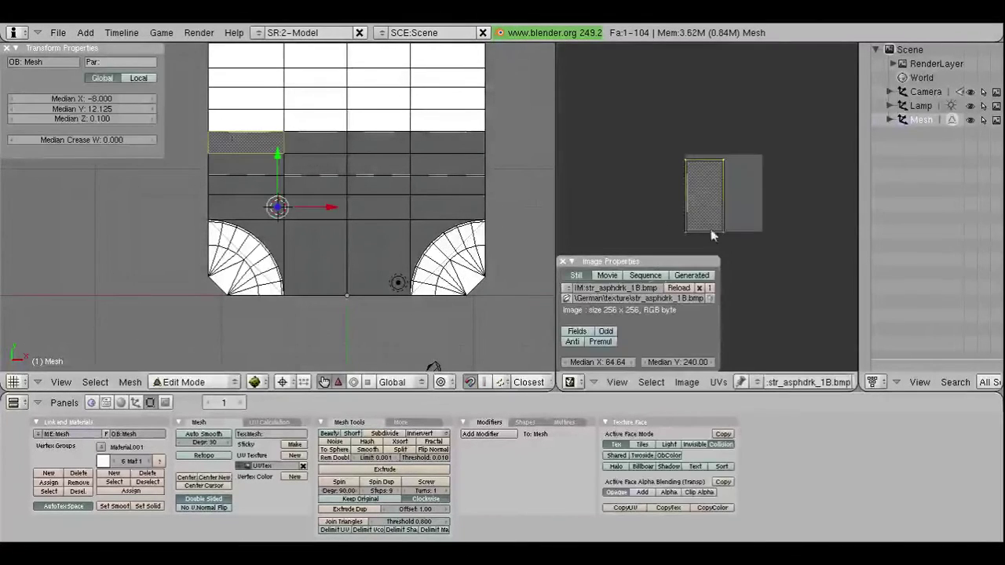
{"action": "key", "text": "g"}
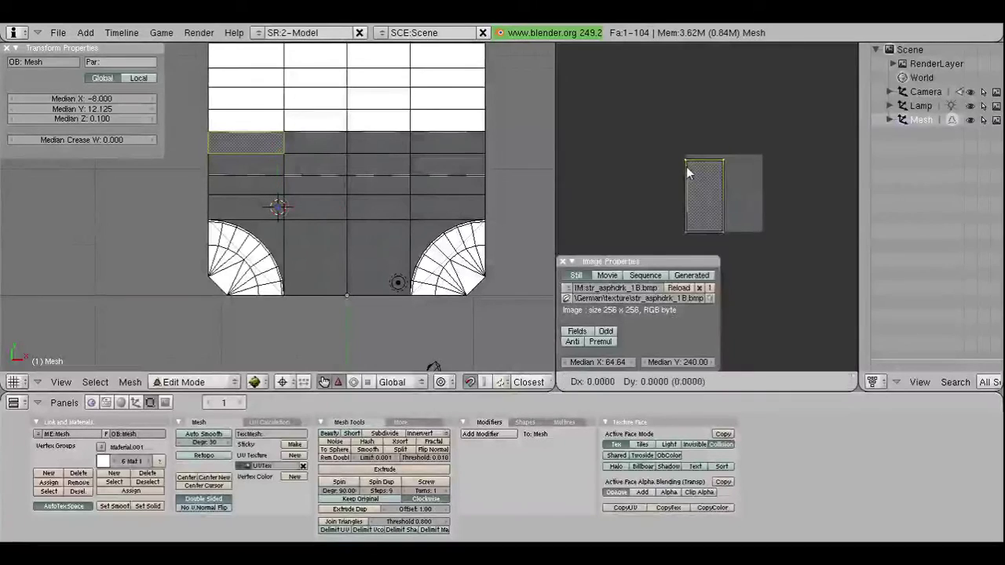
{"action": "key", "text": "x"}
{"action": "key", "text": "y"}
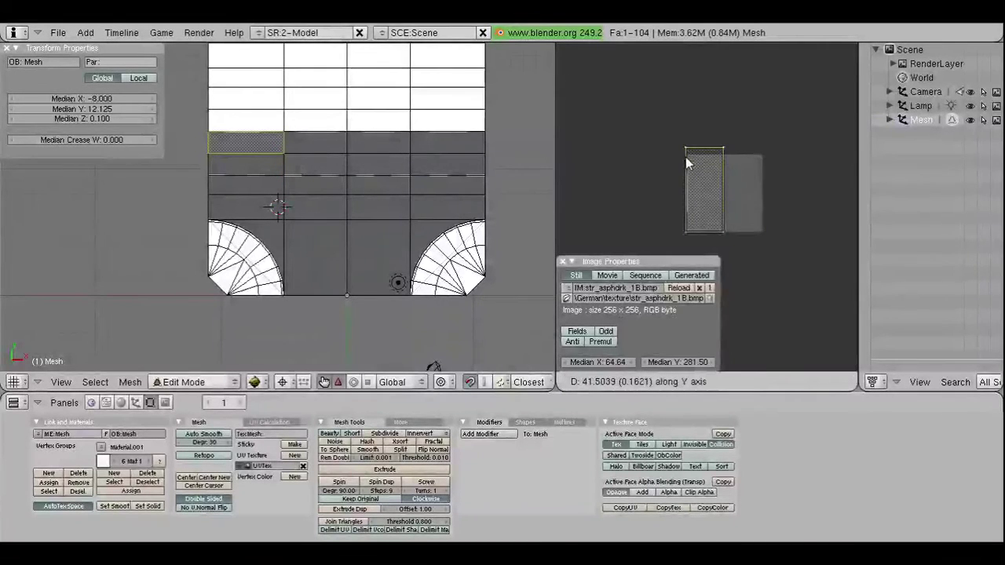
{"action": "key", "text": "Return"}
{"action": "key", "text": "a"}
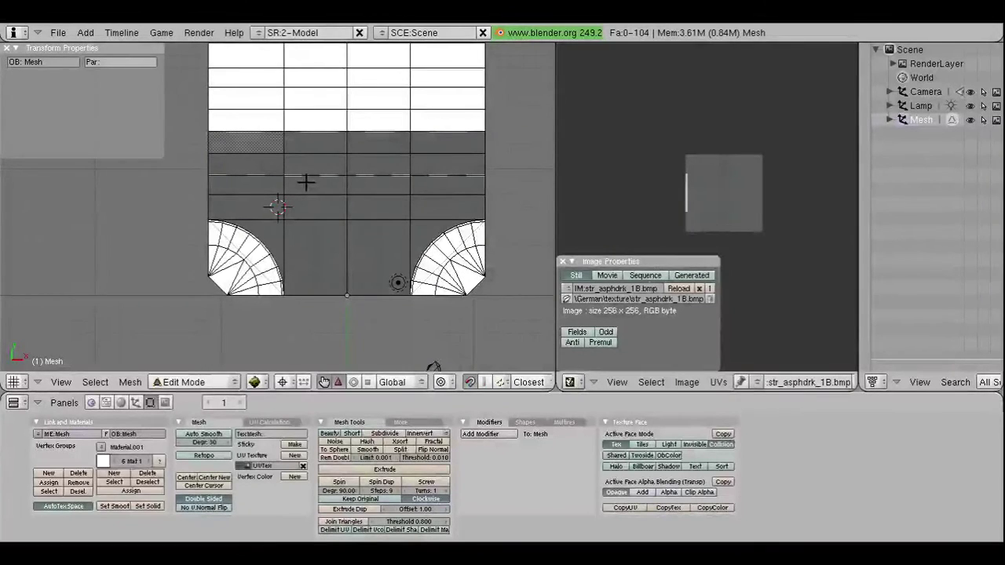
{"action": "key", "text": "ctrl+z"}
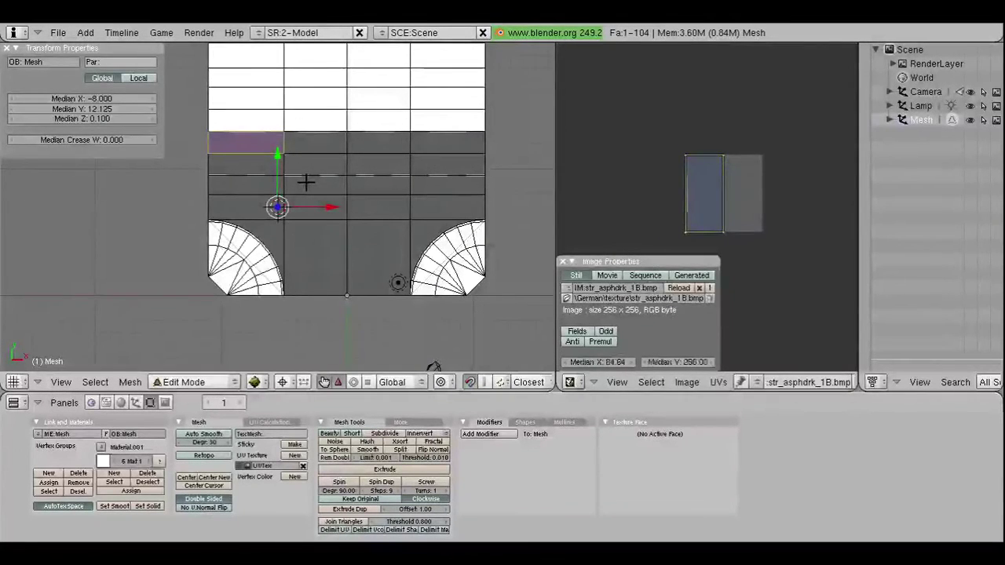
{"action": "key", "text": "ctrl+z"}
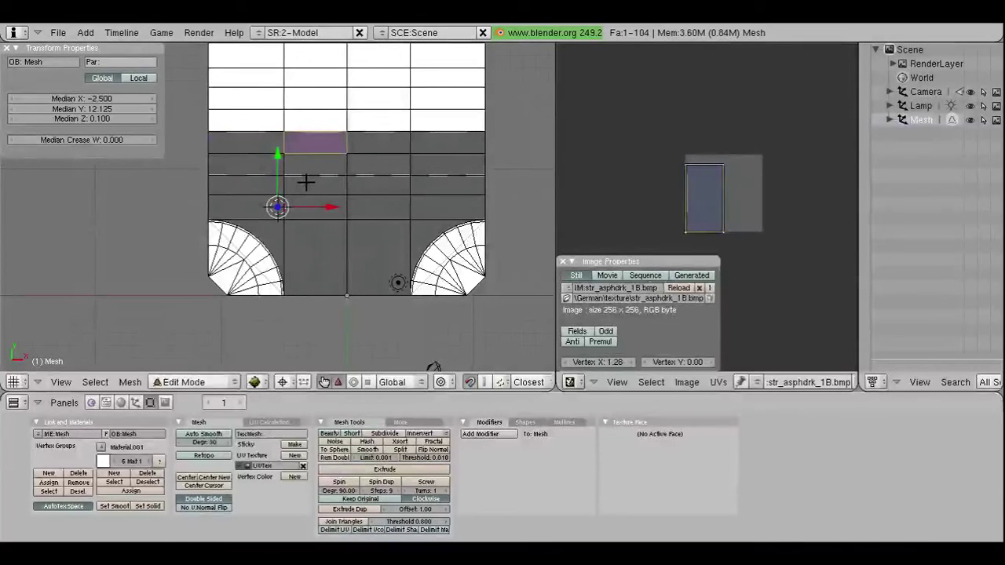
{"action": "key", "text": "ctrl+z"}
{"action": "key", "text": "ctrl+z"}
{"action": "key", "text": "ctrl+z"}
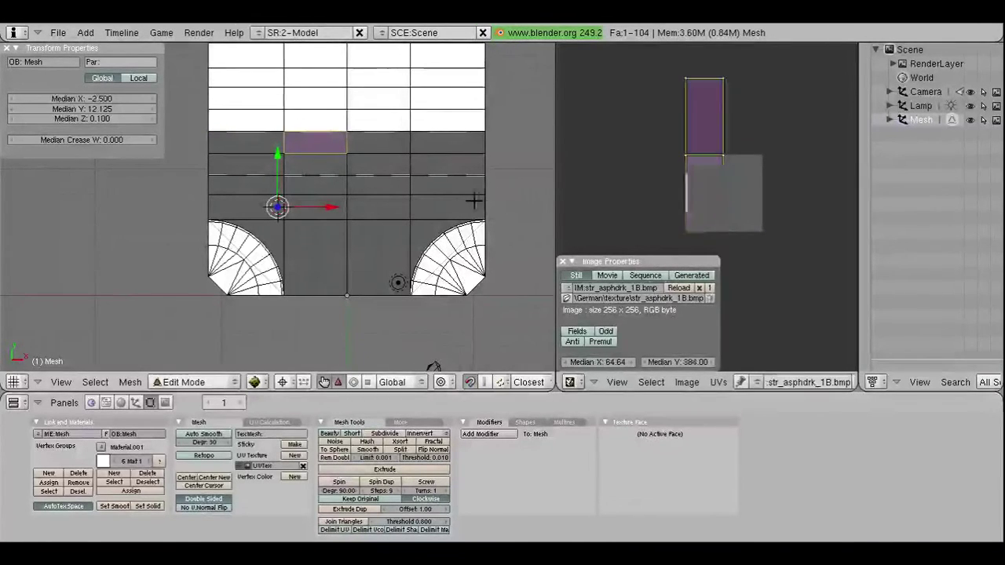
{"action": "key", "text": "ctrl+z"}
{"action": "key", "text": "ctrl+z"}
{"action": "key", "text": "ctrl+z"}
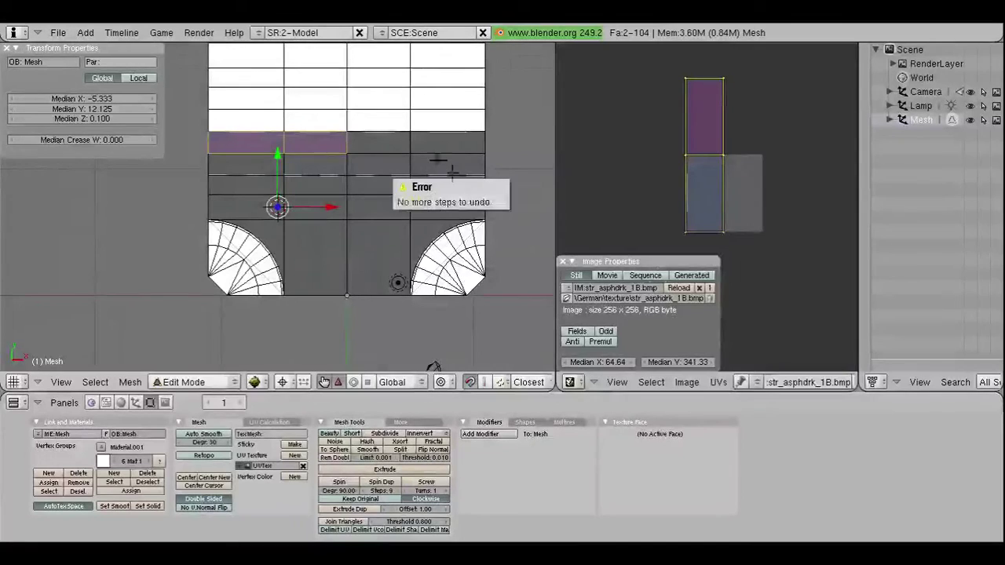
{"action": "right_click", "coordinate": [327, 141]}
{"action": "key", "text": "a"}
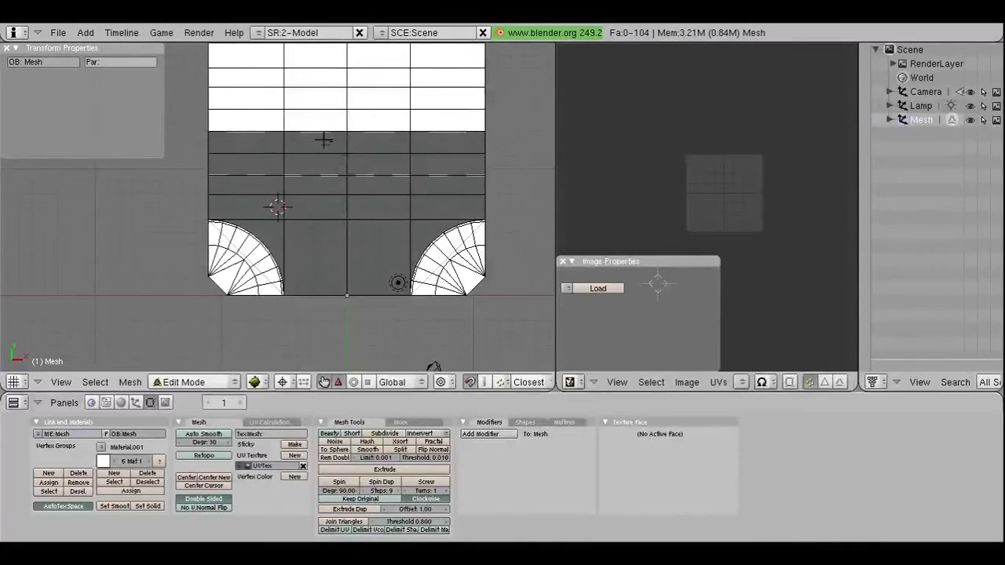
Step: Texture the leftmost white-row face with str_asphdrk_1B.bmp, replacing an initial str_asphdrk_1C.bmp pick
{"action": "right_click", "coordinate": [253, 120]}
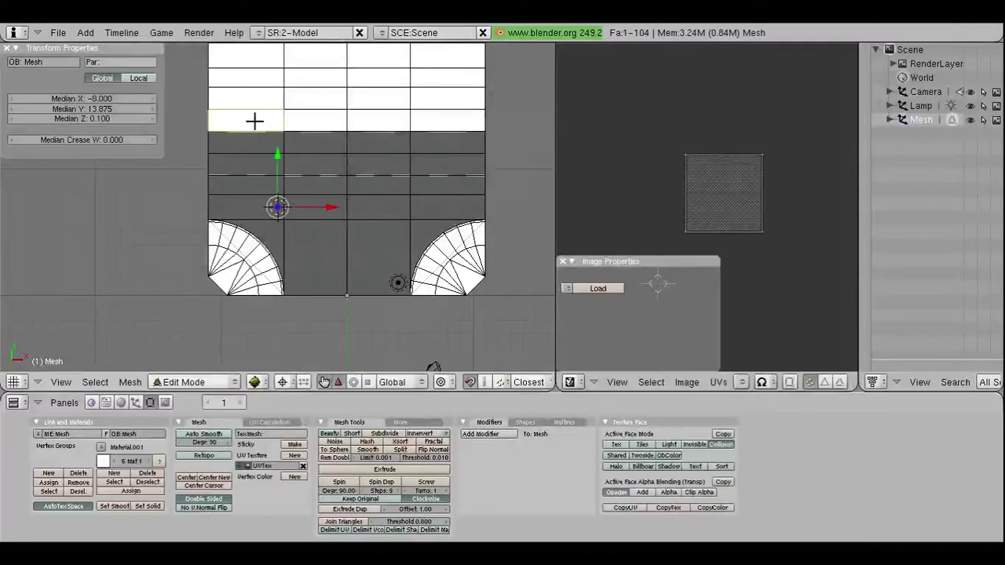
{"action": "left_click", "coordinate": [743, 382]}
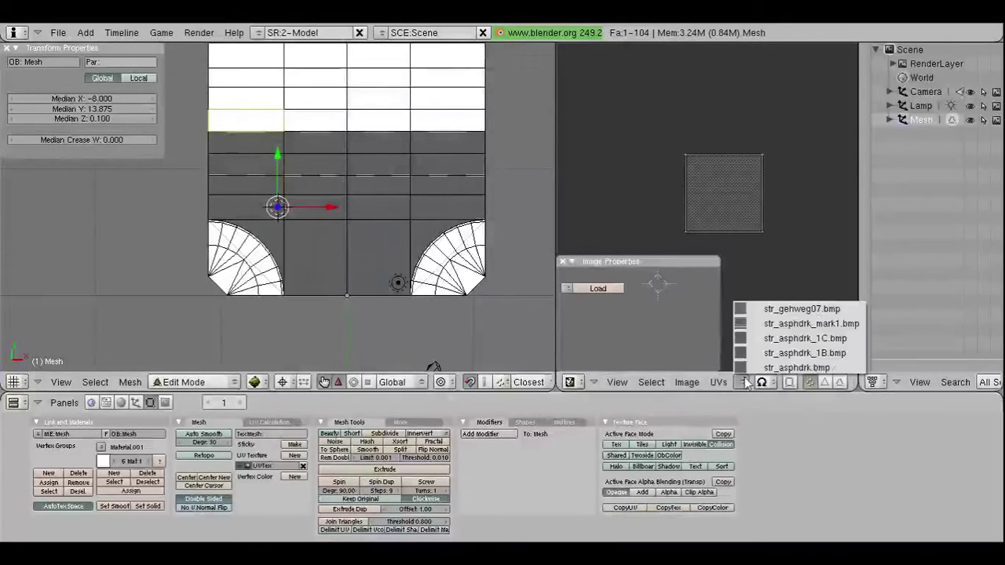
{"action": "left_click", "coordinate": [757, 340]}
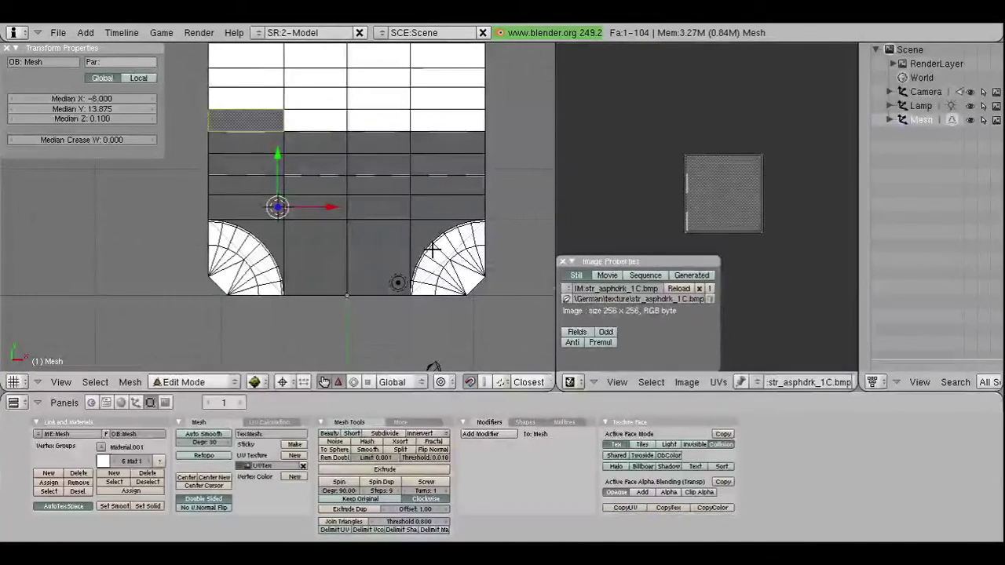
{"action": "right_click", "coordinate": [298, 126]}
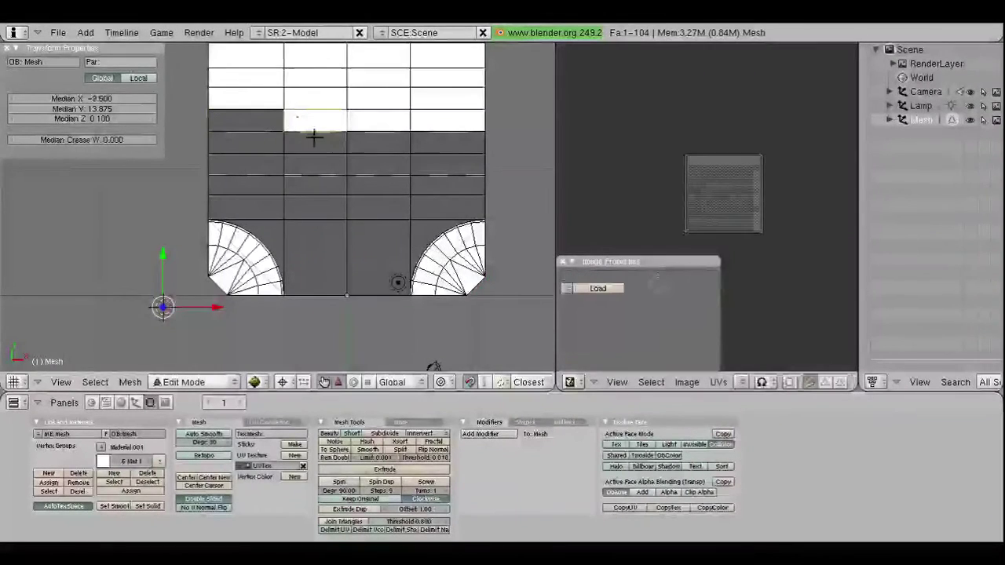
{"action": "scroll", "coordinate": [313, 137], "scroll_direction": "up", "scroll_amount": 1}
{"action": "right_click", "coordinate": [240, 110]}
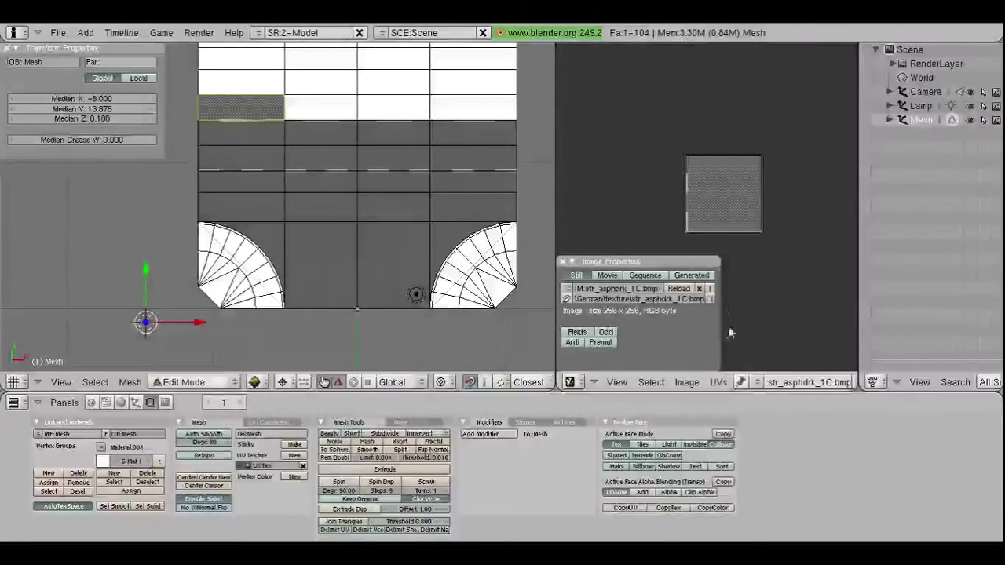
{"action": "left_click", "coordinate": [740, 382]}
{"action": "left_click", "coordinate": [824, 352]}
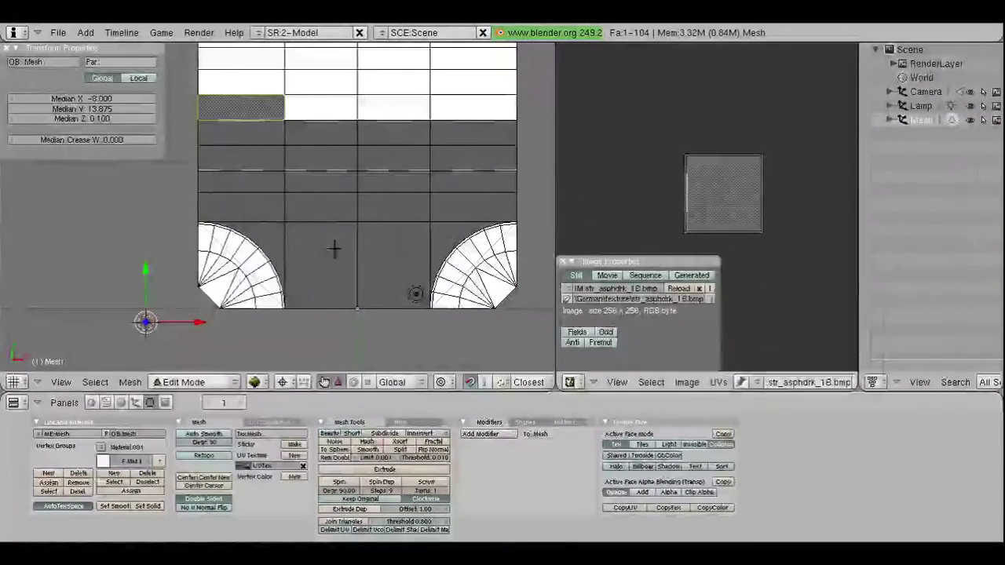
Step: Set the UV left edge X to 1.28 and the top-right corner X to 128
{"action": "right_click", "coordinate": [678, 181]}
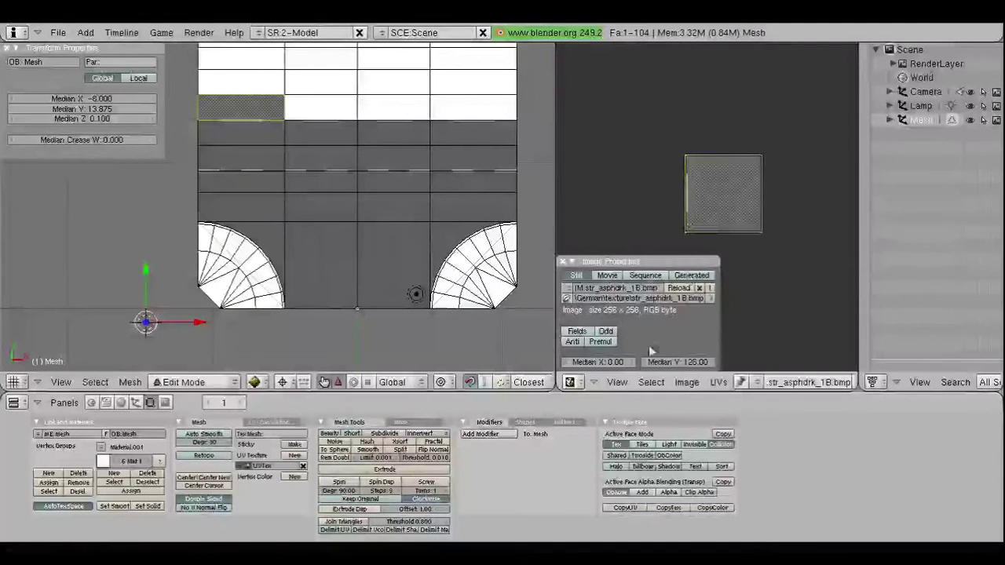
{"action": "left_click", "coordinate": [604, 363]}
{"action": "type", "text": "1.28"}
{"action": "key", "text": "Return"}
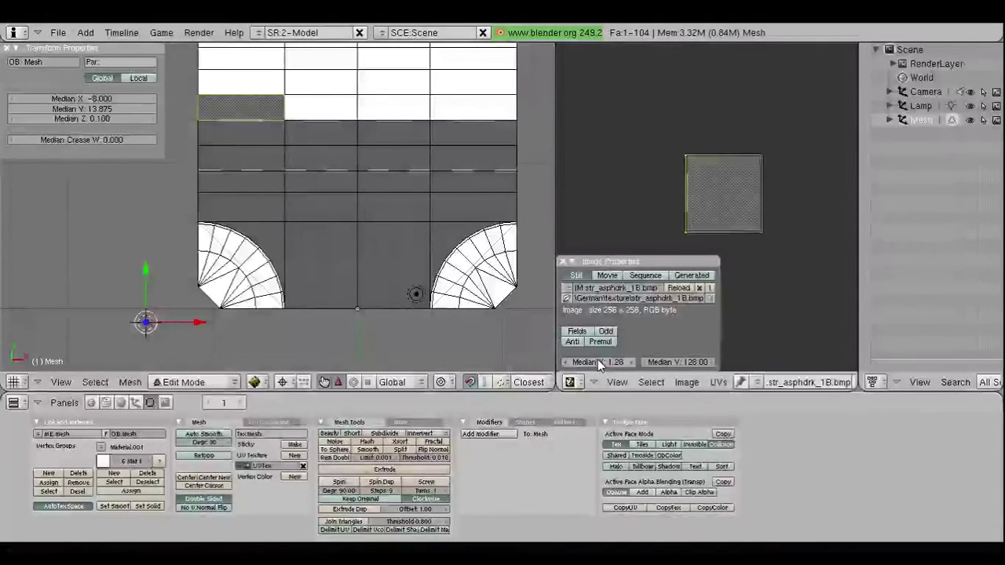
{"action": "right_click", "coordinate": [789, 135]}
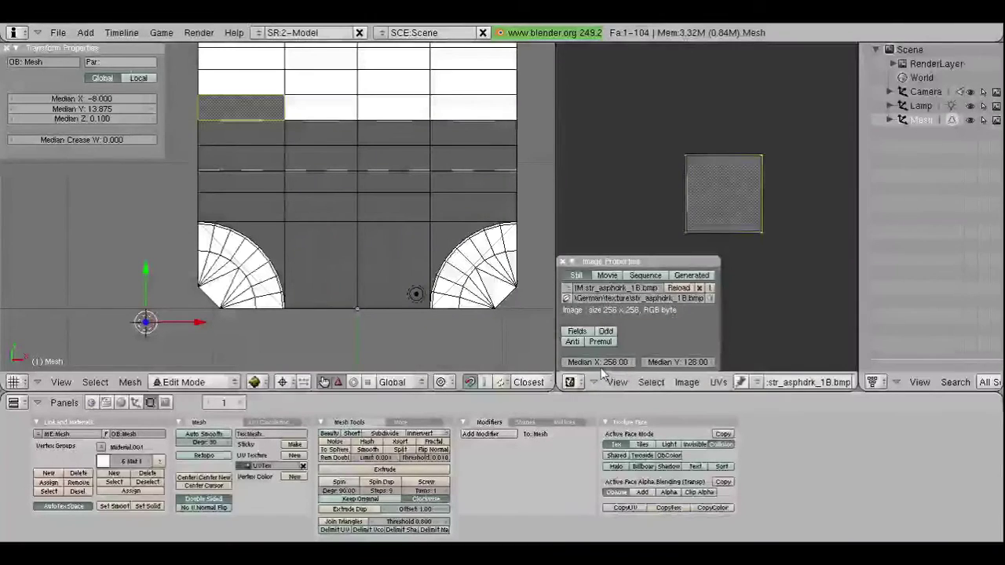
{"action": "left_click", "coordinate": [600, 362]}
{"action": "type", "text": "128"}
{"action": "key", "text": "Return"}
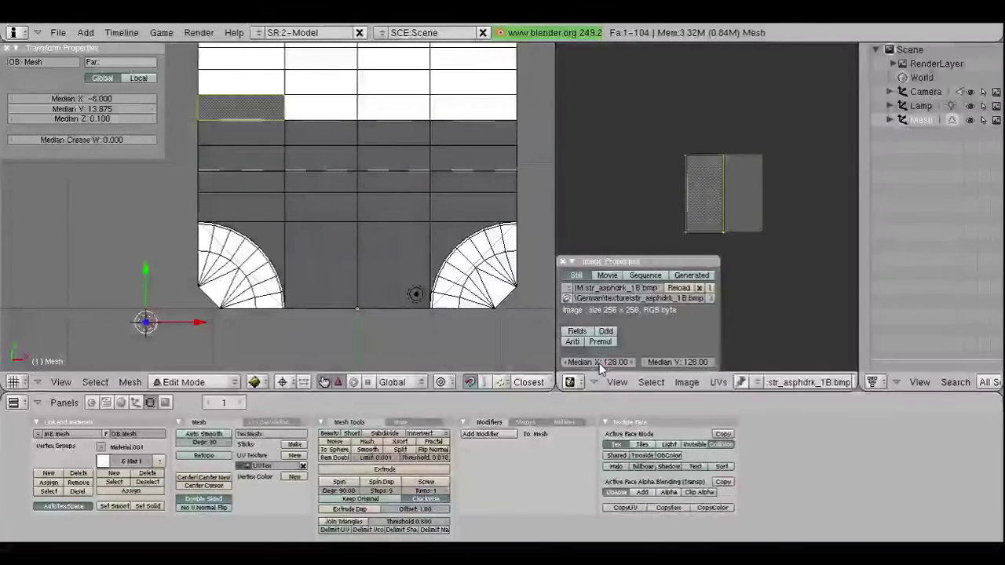
Step: Try moving and scaling the top UV edge vertically, cancelling to keep the UVs
{"action": "right_click", "coordinate": [709, 161]}
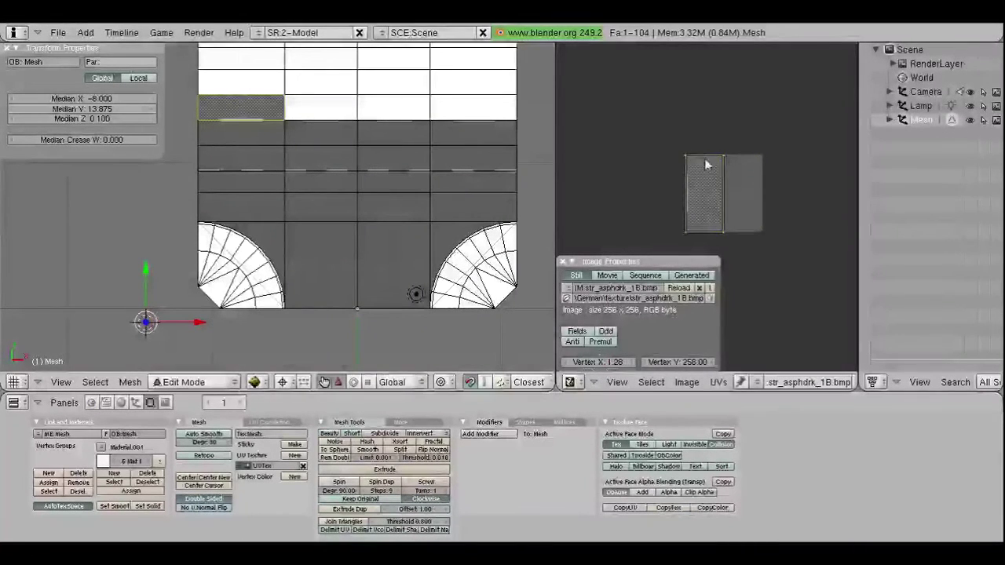
{"action": "key", "text": "g"}
{"action": "key", "text": "y"}
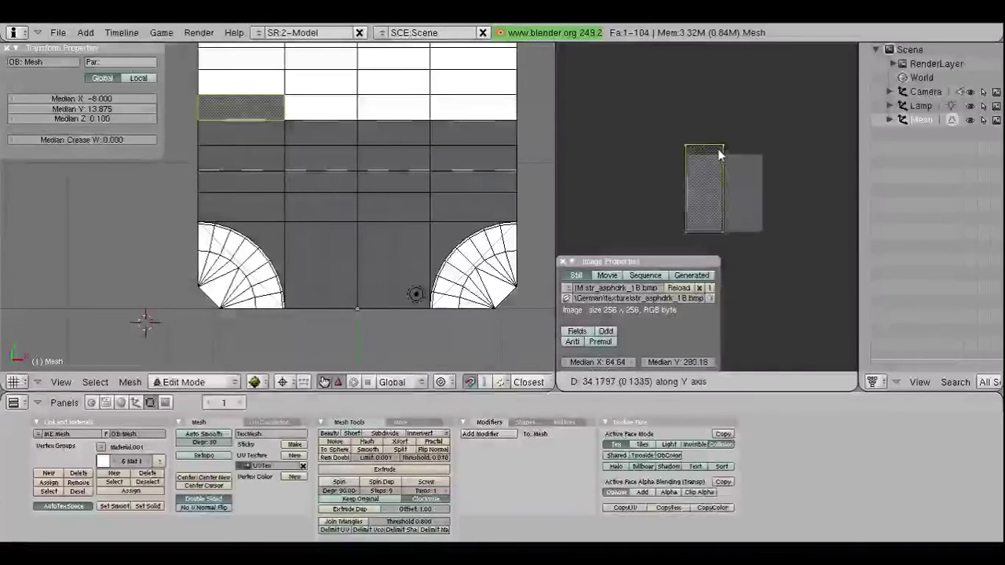
{"action": "key", "text": "Escape"}
{"action": "type", "text": "aa"}
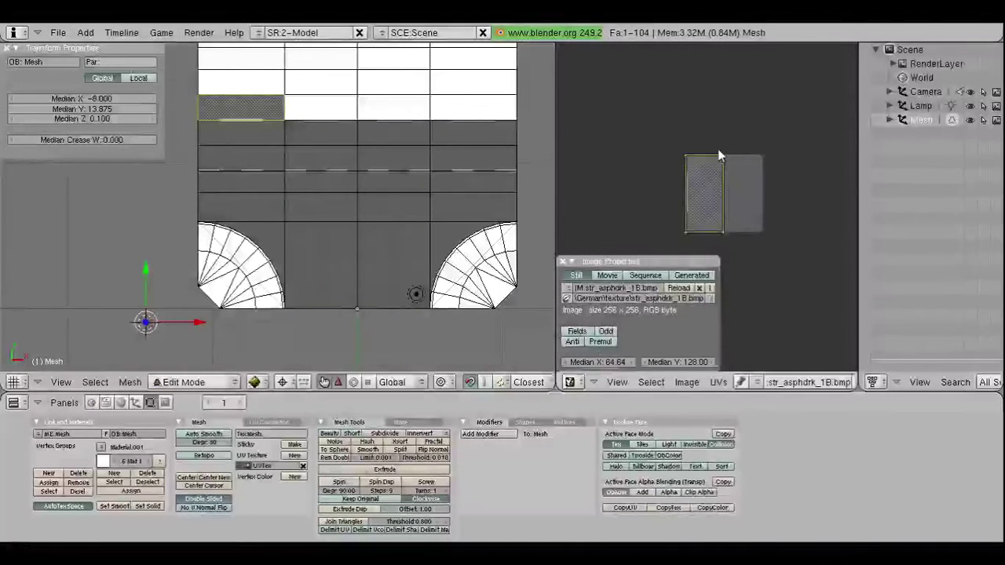
{"action": "type", "text": "sy0"}
{"action": "key", "text": "Escape"}
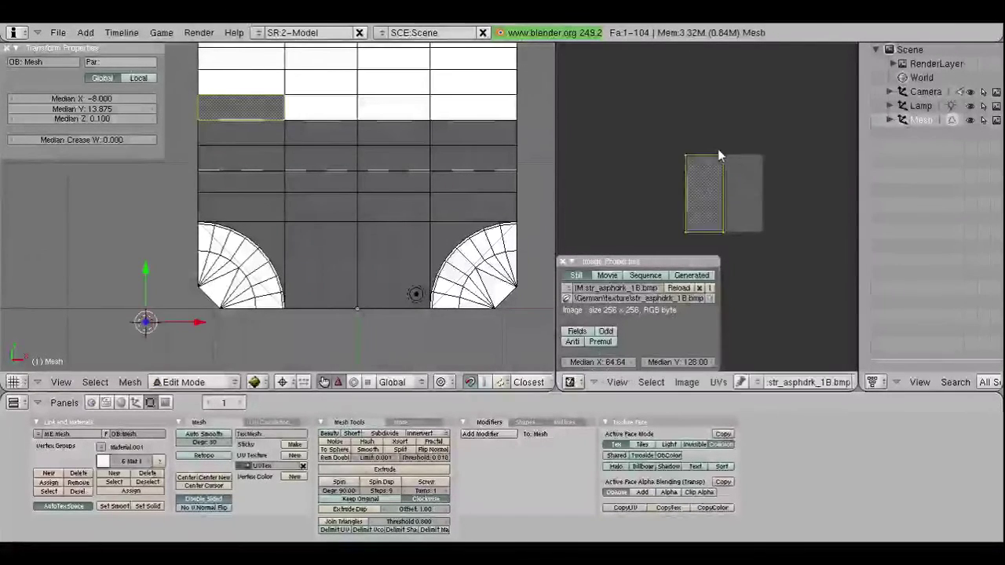
Step: Assign str_asphdrk_1B.bmp to the next white-row face and set its UV left edge X to 128
{"action": "right_click", "coordinate": [312, 104]}
{"action": "key", "text": "u"}
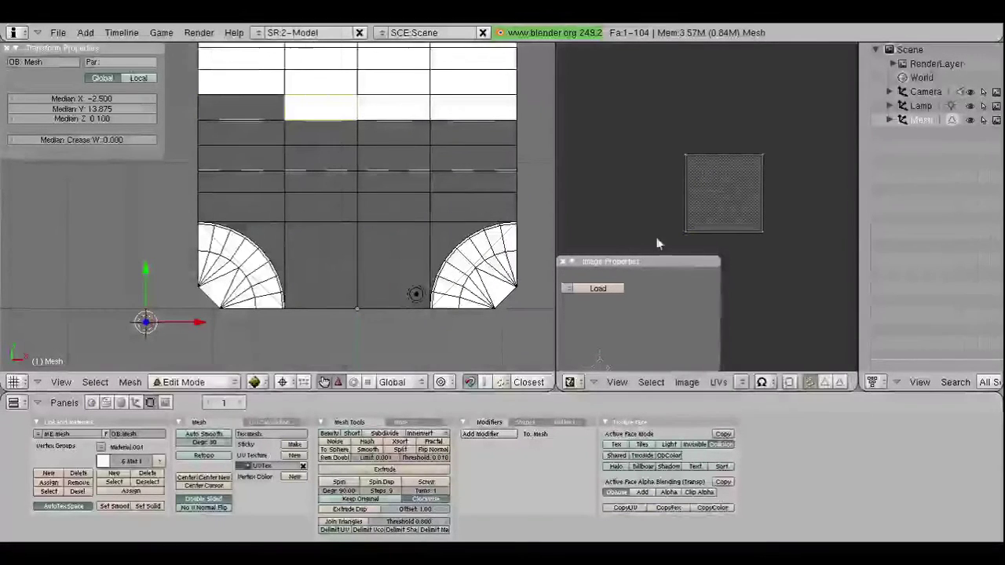
{"action": "left_click", "coordinate": [743, 382]}
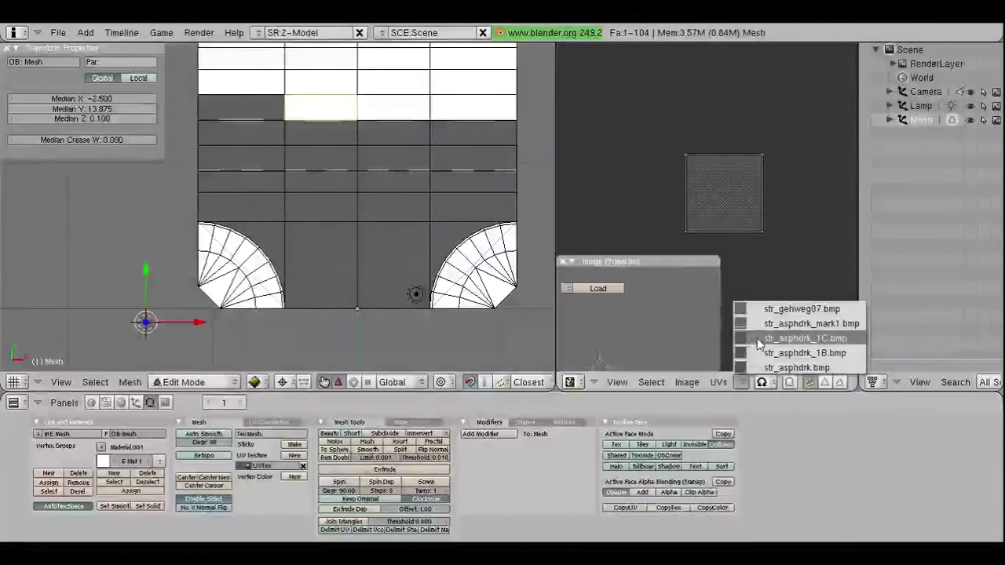
{"action": "left_click", "coordinate": [754, 353]}
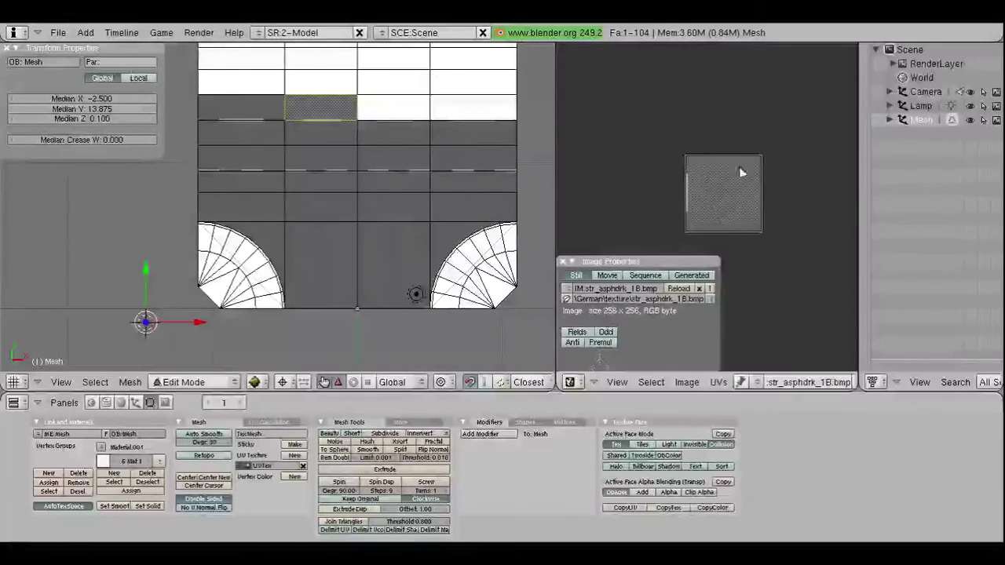
{"action": "key", "text": "a"}
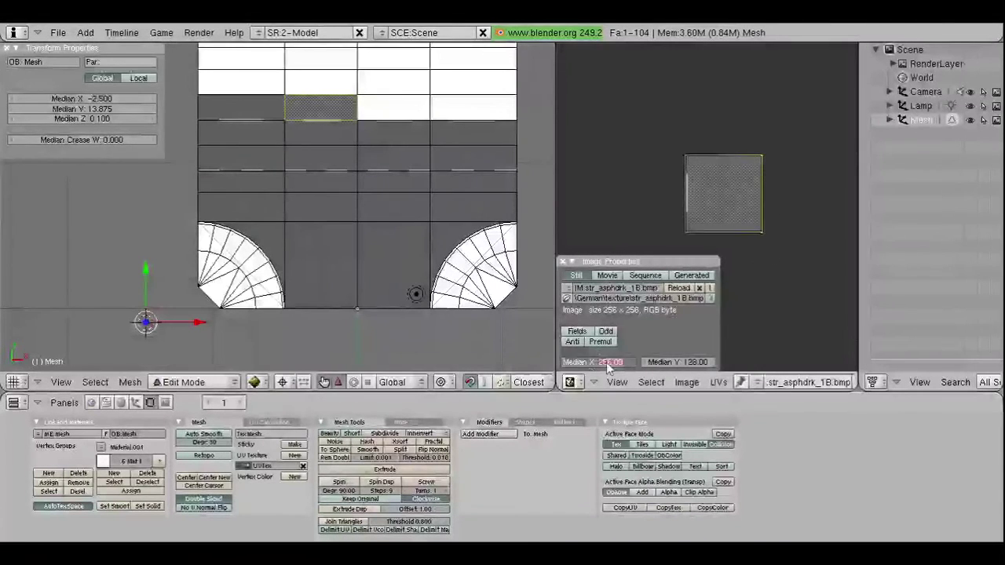
{"action": "type", "text": "12"}
{"action": "key", "text": "Return"}
{"action": "right_click", "coordinate": [684, 180]}
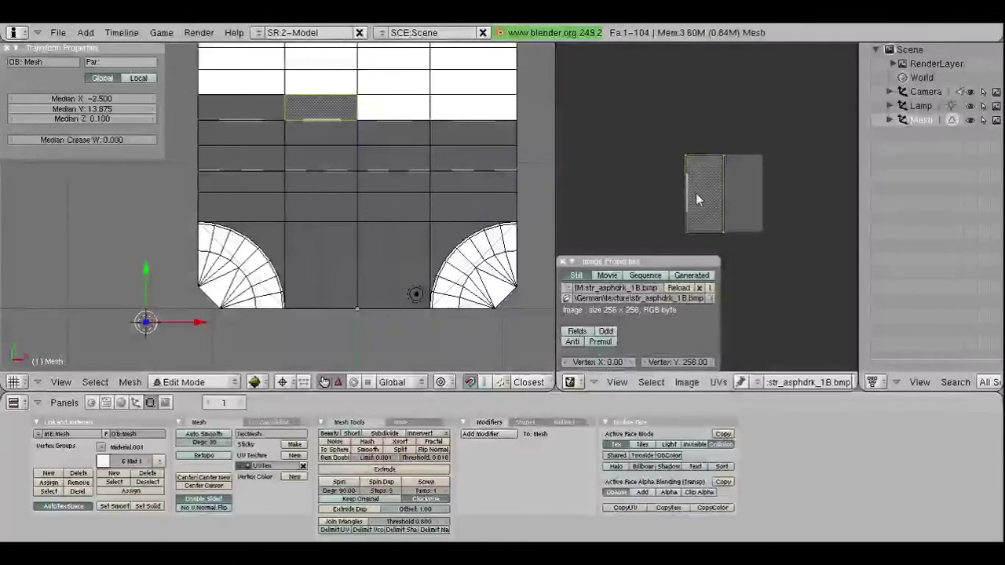
{"action": "right_click", "coordinate": [696, 200], "text": "shift"}
{"action": "type", "text": "128"}
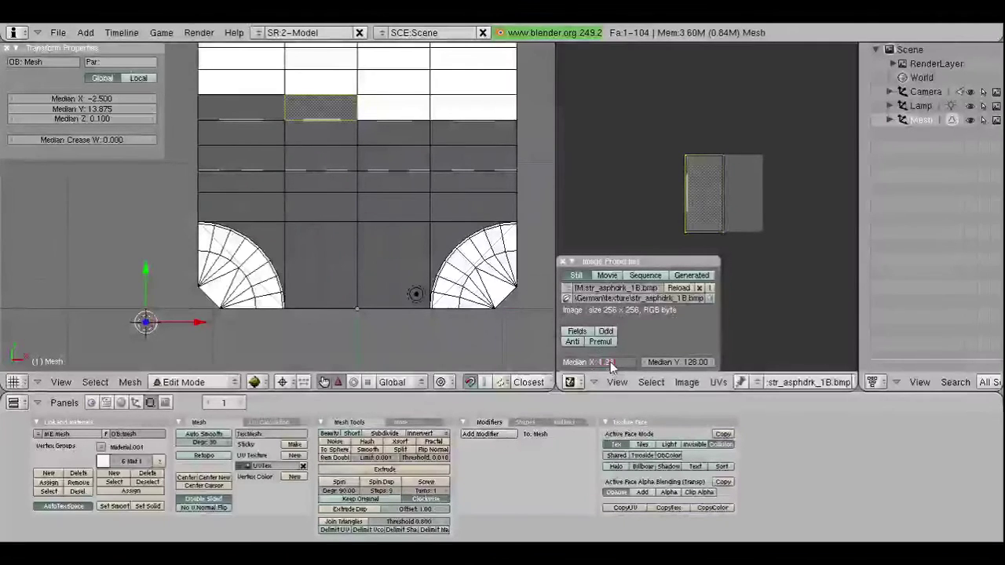
{"action": "key", "text": "Return"}
Step: Select the top UV corners and try moving and scaling them vertically, cancelling both
{"action": "right_click", "coordinate": [695, 173]}
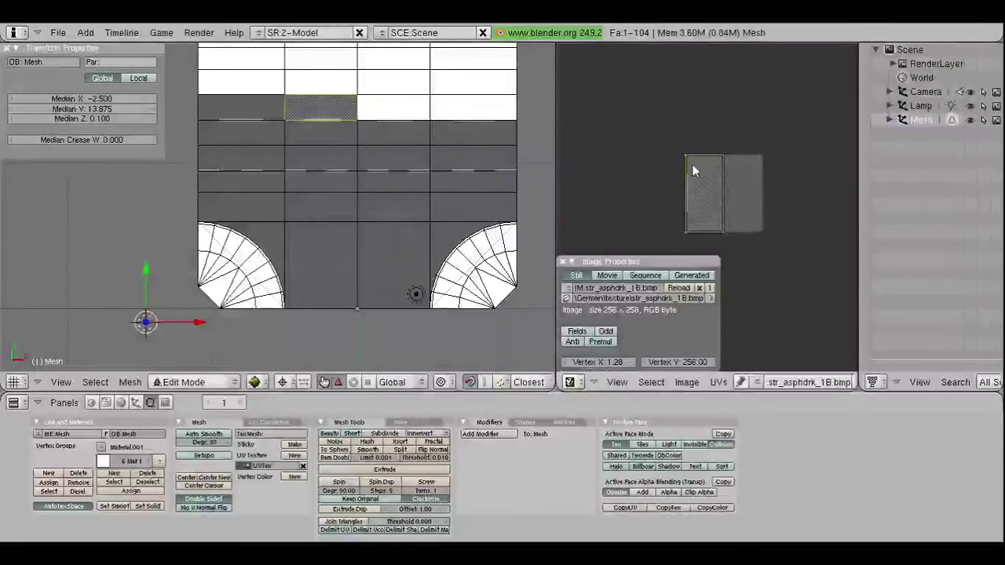
{"action": "right_click", "coordinate": [723, 156], "text": "shift"}
{"action": "key", "text": "g"}
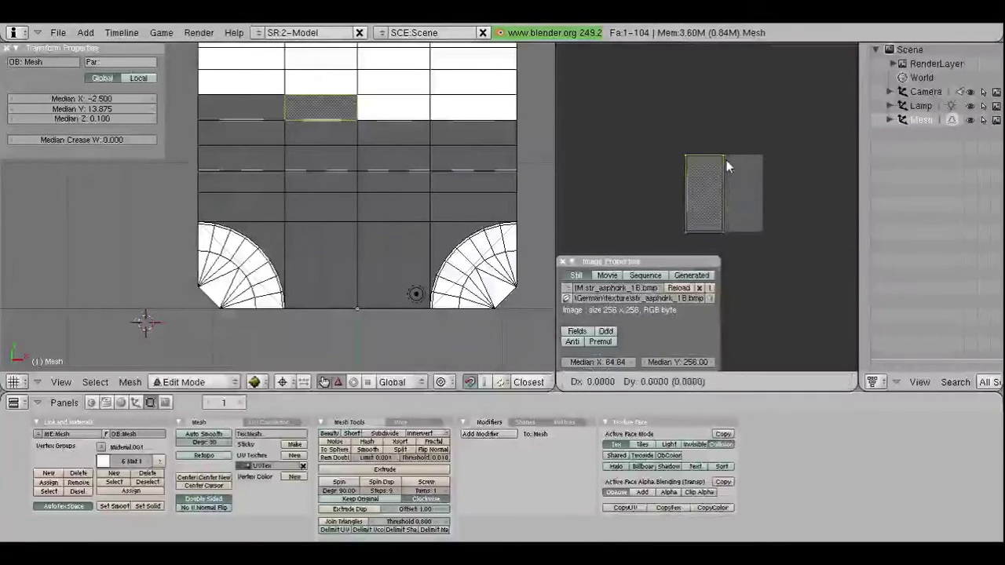
{"action": "key", "text": "y"}
{"action": "key", "text": "Escape"}
{"action": "type", "text": "s"}
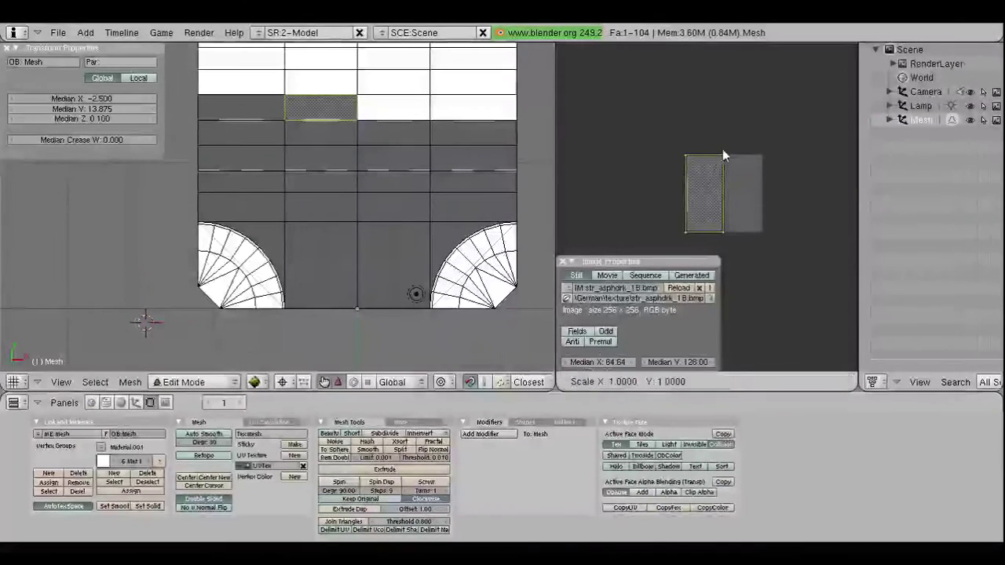
{"action": "type", "text": "y0"}
{"action": "key", "text": "Escape"}
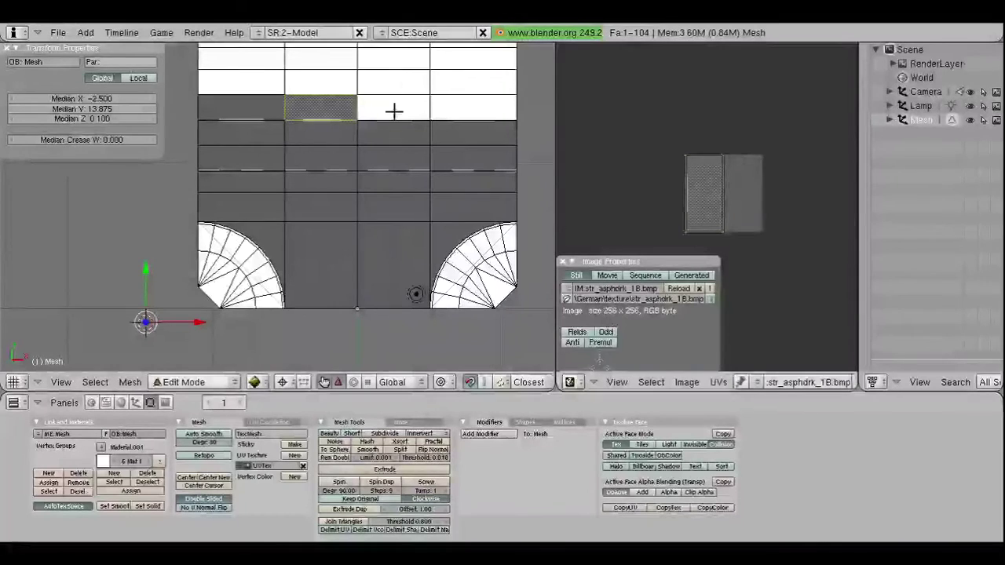
Step: Assign str_asphdrk_1B.bmp to the next road face to the right and select all its UVs
{"action": "right_click", "coordinate": [394, 111]}
{"action": "left_click", "coordinate": [741, 382]}
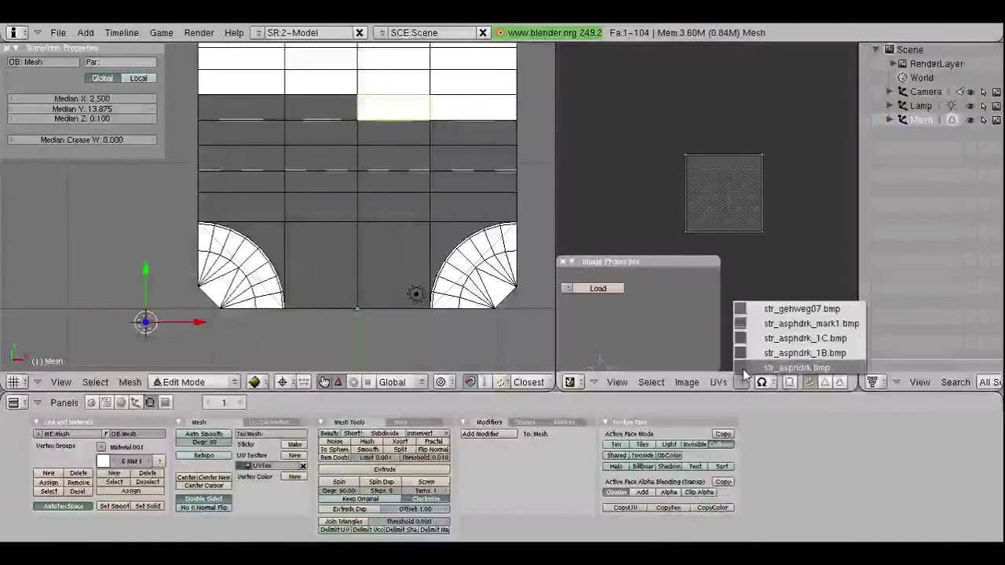
{"action": "left_click", "coordinate": [752, 352]}
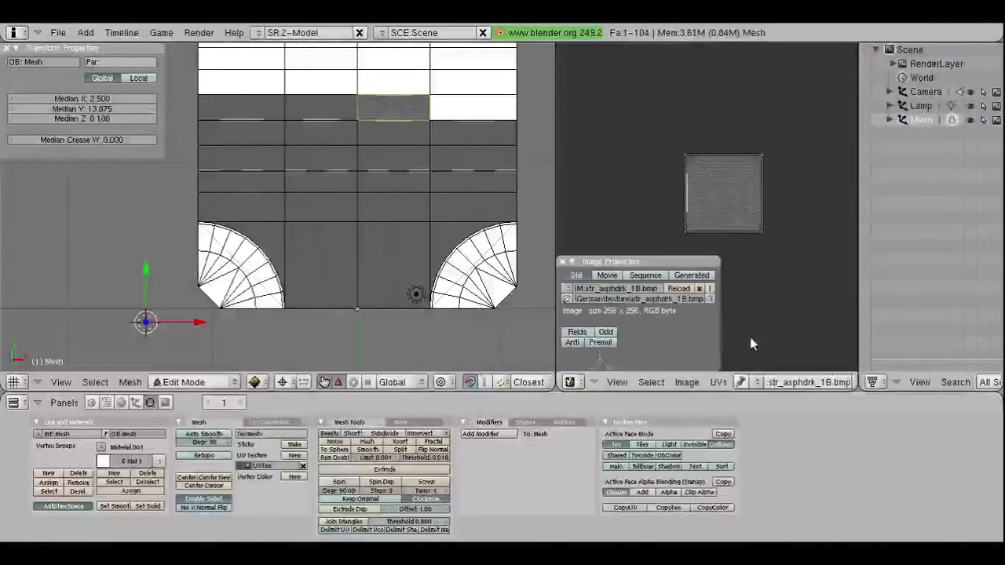
{"action": "key", "text": "a"}
{"action": "key", "text": "s"}
{"action": "key", "text": "x"}
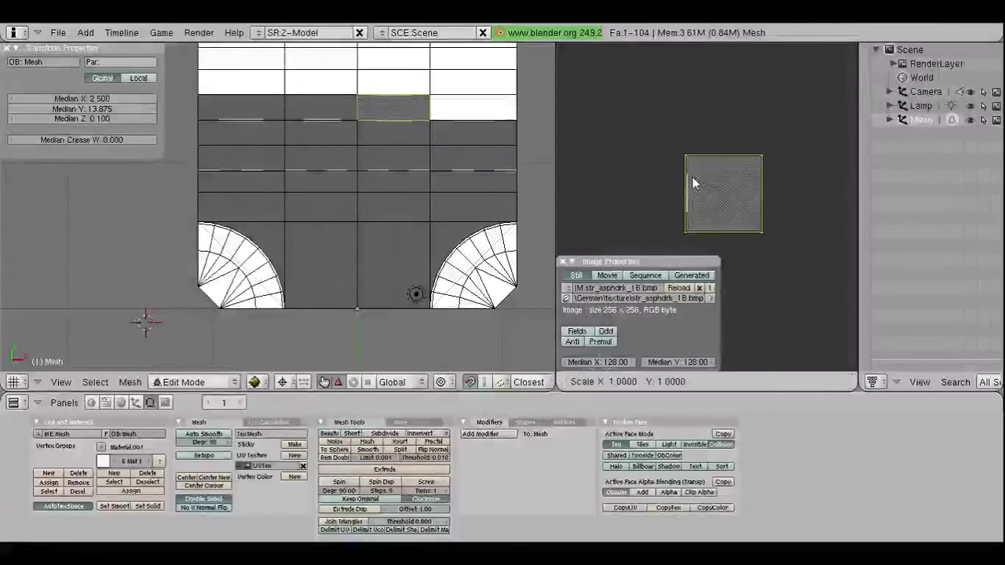
{"action": "key", "text": "Escape"}
{"action": "key", "text": "g"}
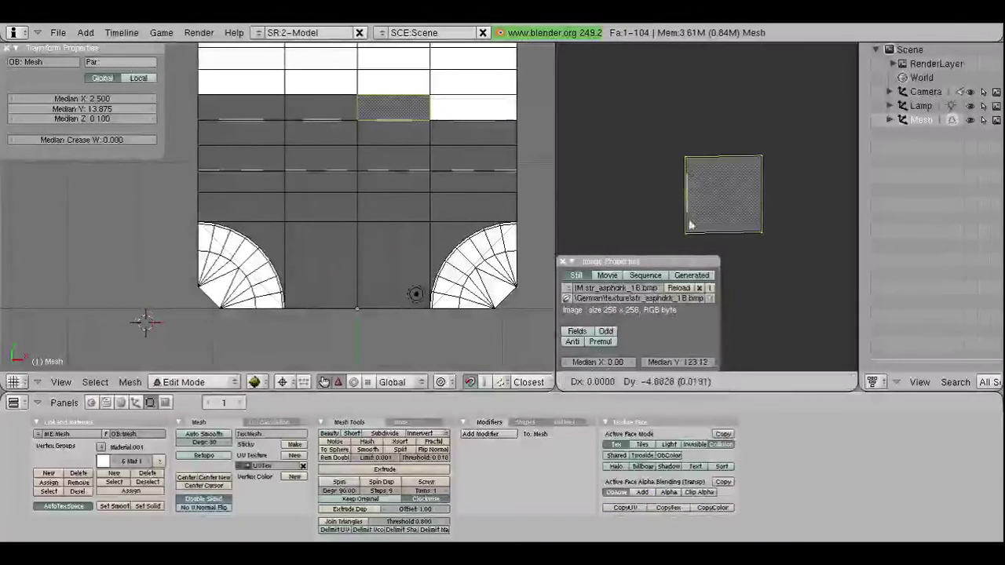
{"action": "key", "text": "Escape"}
Step: Set the UVs' Median X to 256, then 128, confining them to the image's left half
{"action": "left_click", "coordinate": [608, 363]}
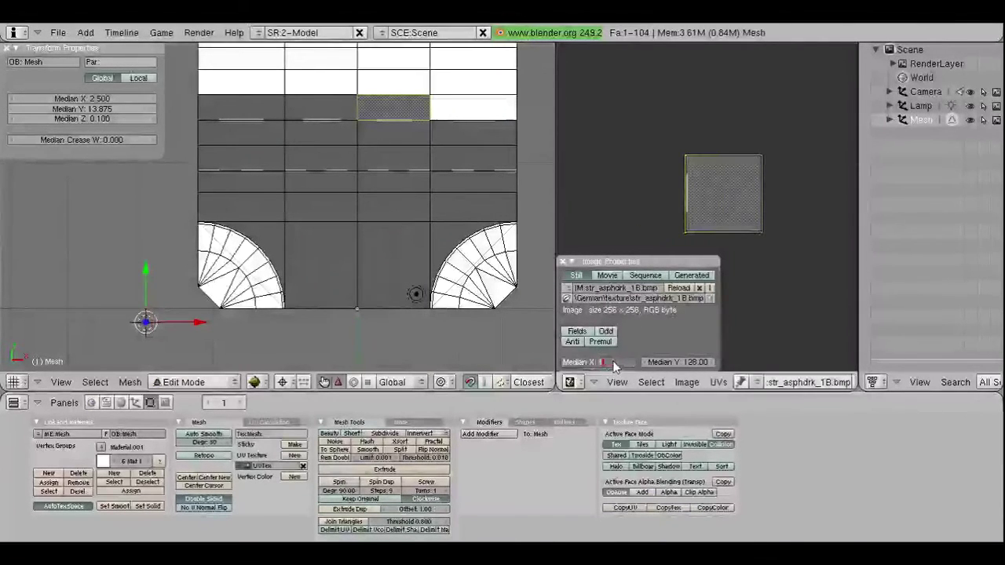
{"action": "type", "text": "128256"}
{"action": "key", "text": "Return"}
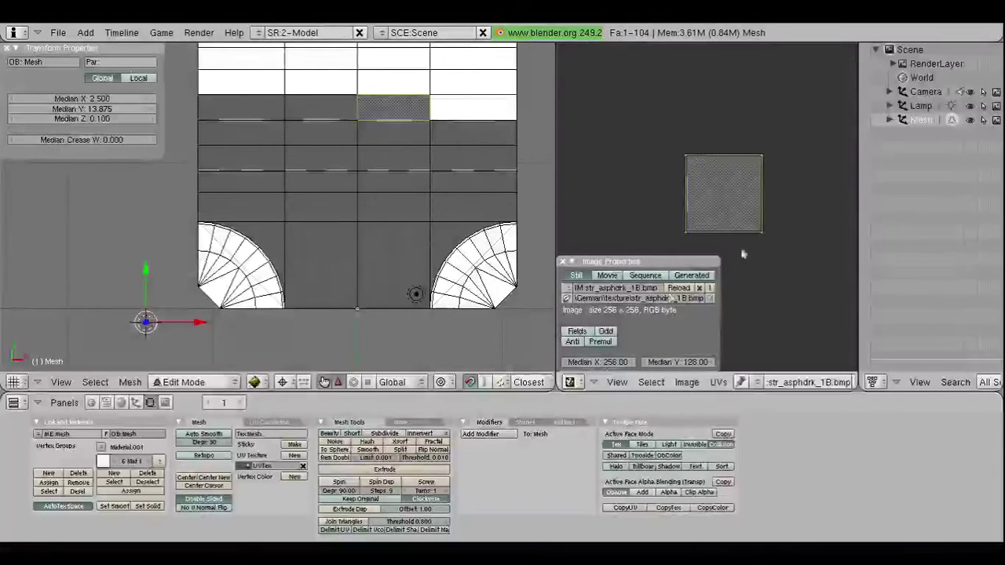
{"action": "left_click", "coordinate": [608, 362]}
{"action": "type", "text": "128"}
{"action": "key", "text": "Return"}
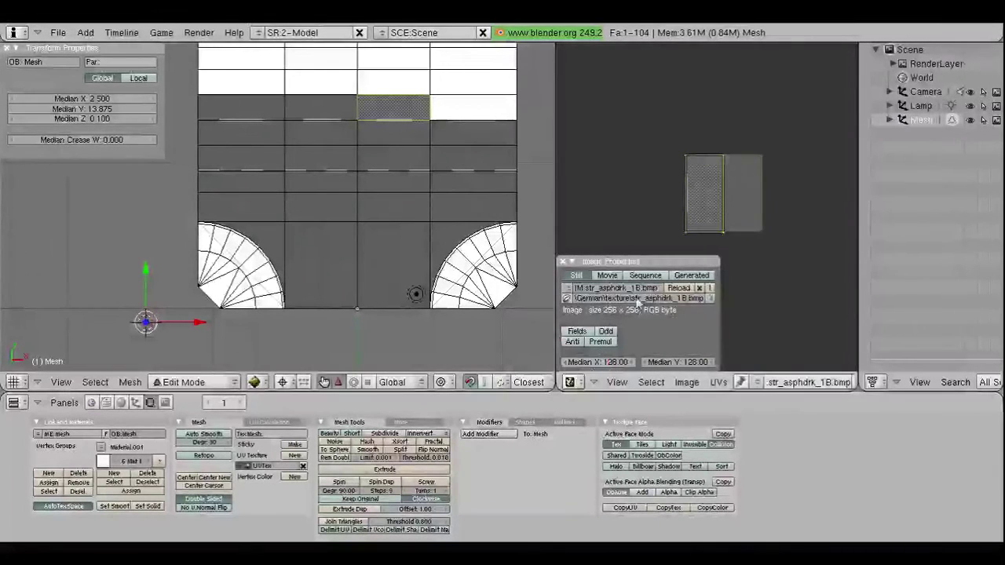
Step: Move the top-right UV vertex vertically, cancelling a trial vertical scale
{"action": "right_click", "coordinate": [715, 171]}
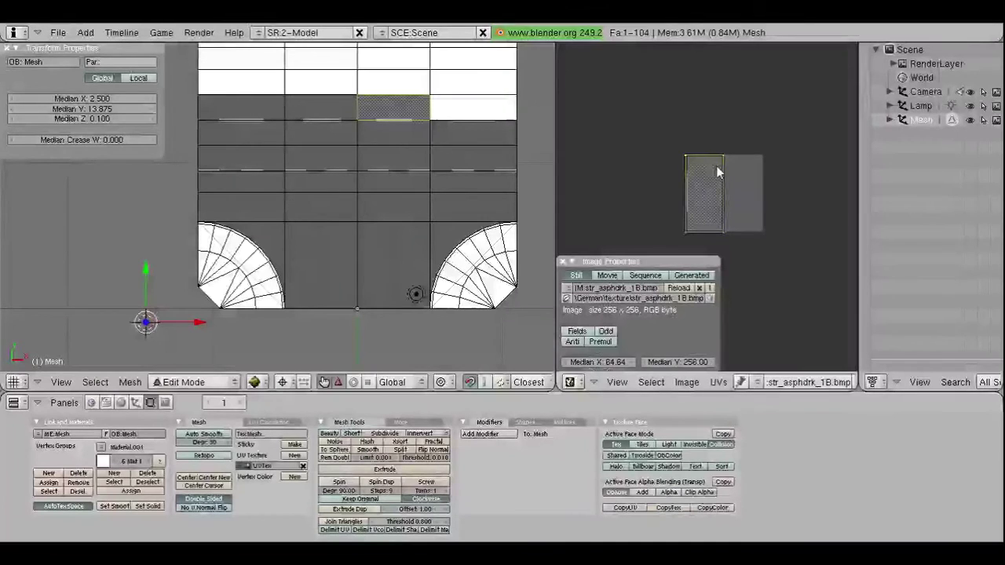
{"action": "key", "text": "g"}
{"action": "key", "text": "y"}
{"action": "key", "text": "Return"}
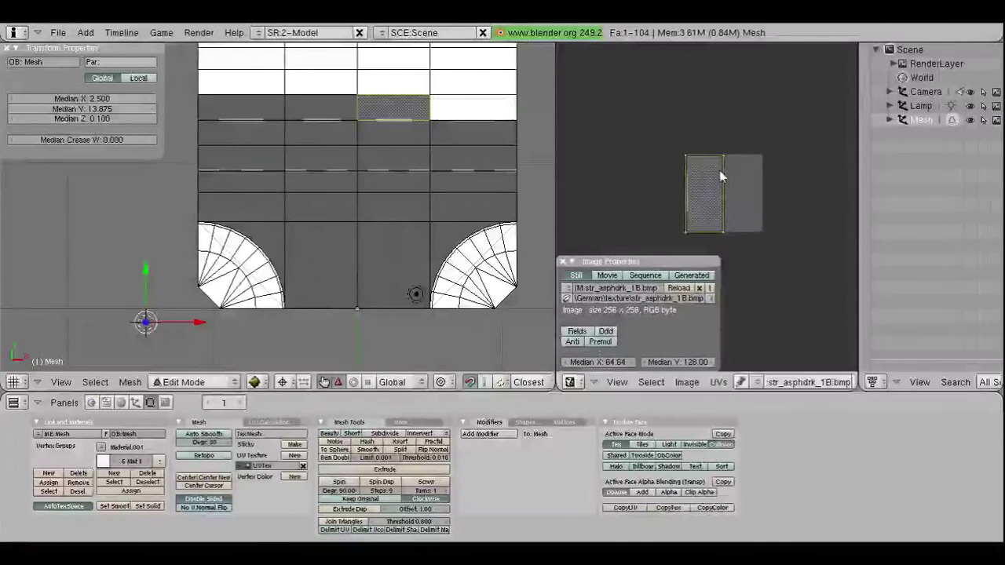
{"action": "key", "text": "s"}
{"action": "key", "text": "y"}
{"action": "key", "text": "Escape"}
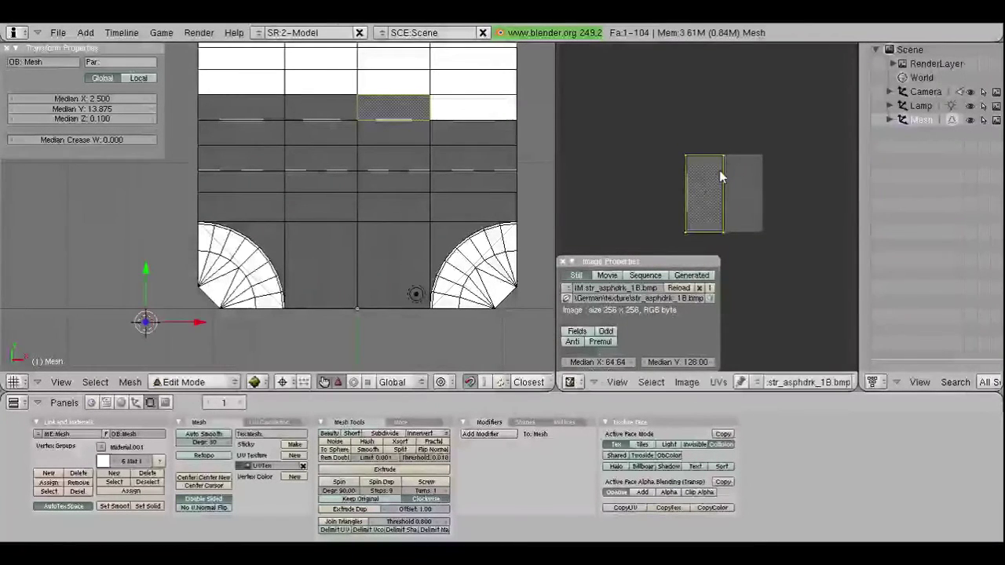
Step: Assign str_asphdrk_1B.bmp to the rightmost face of the top road row
{"action": "right_click", "coordinate": [482, 108]}
{"action": "left_click", "coordinate": [741, 382]}
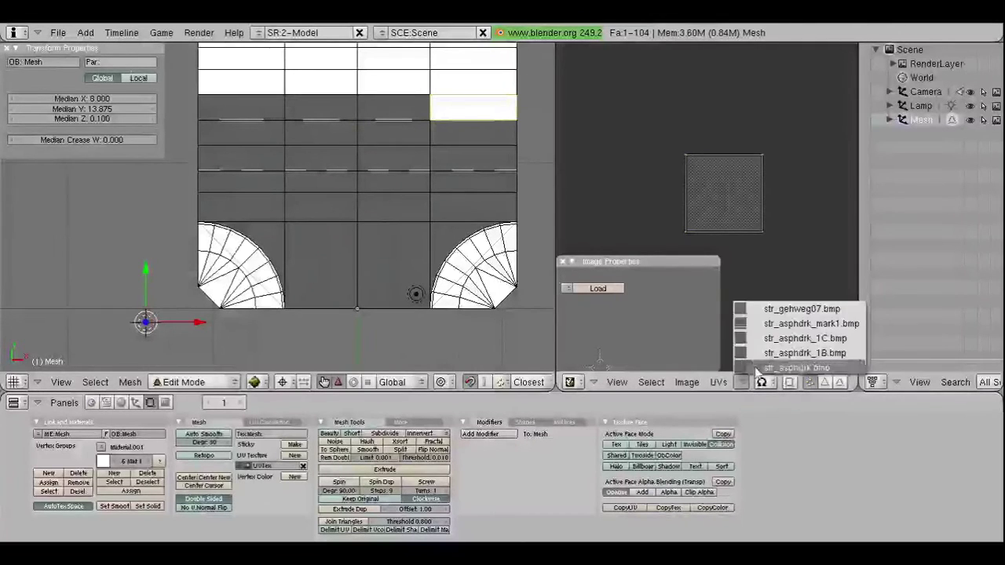
{"action": "left_click", "coordinate": [765, 353]}
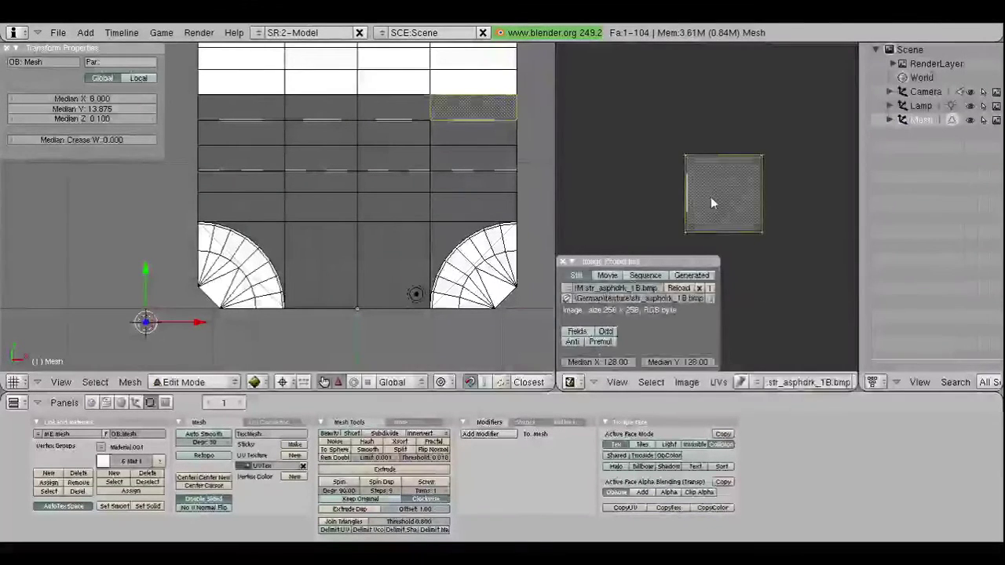
{"action": "right_click", "coordinate": [690, 168]}
{"action": "right_click", "coordinate": [756, 170], "text": "shift"}
{"action": "key", "text": "g"}
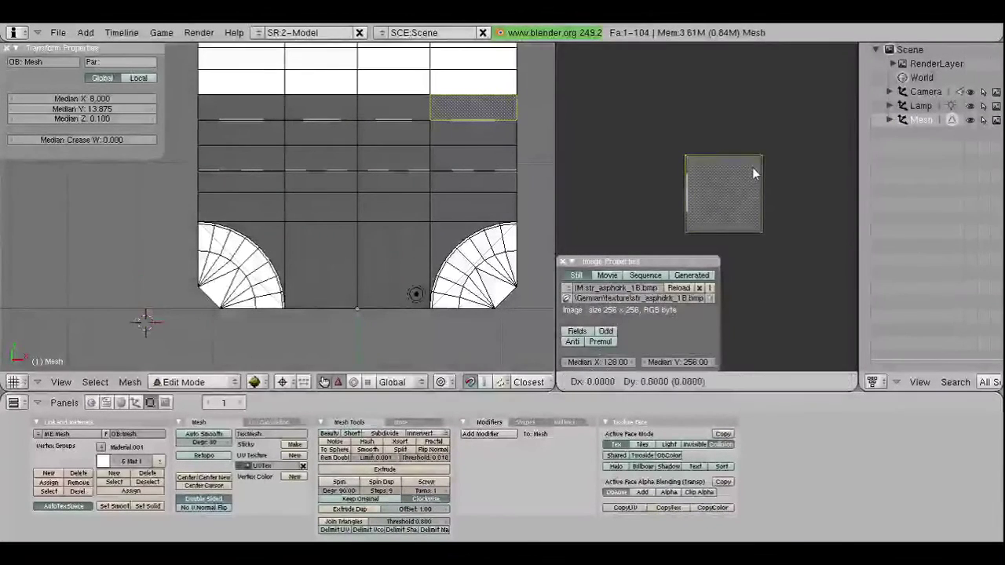
{"action": "key", "text": "y"}
{"action": "key", "text": "Escape"}
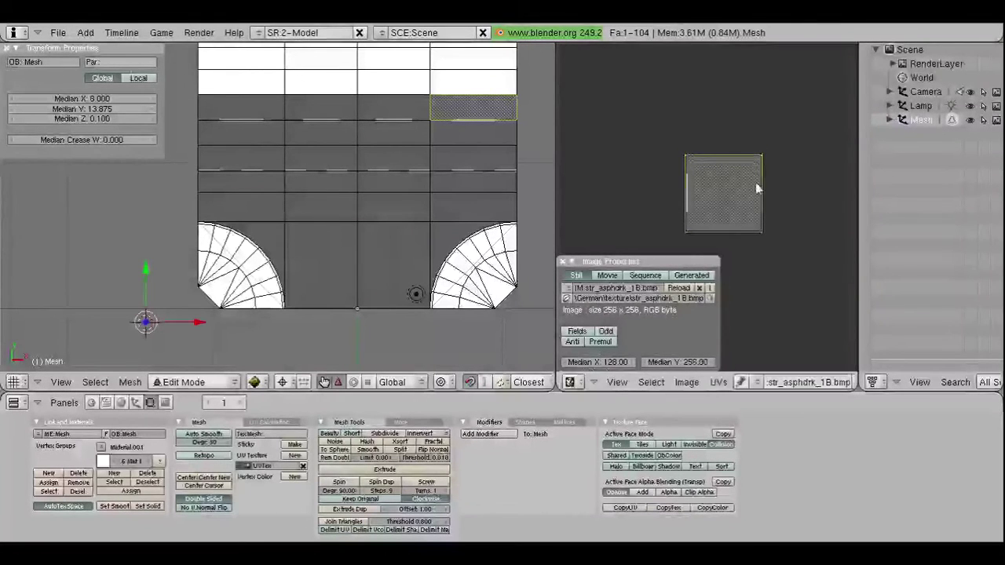
Step: Set the whole UV square's Median X to 256, then 128, and deselect the face
{"action": "right_click", "coordinate": [677, 166]}
{"action": "key", "text": "a"}
{"action": "left_click", "coordinate": [601, 363]}
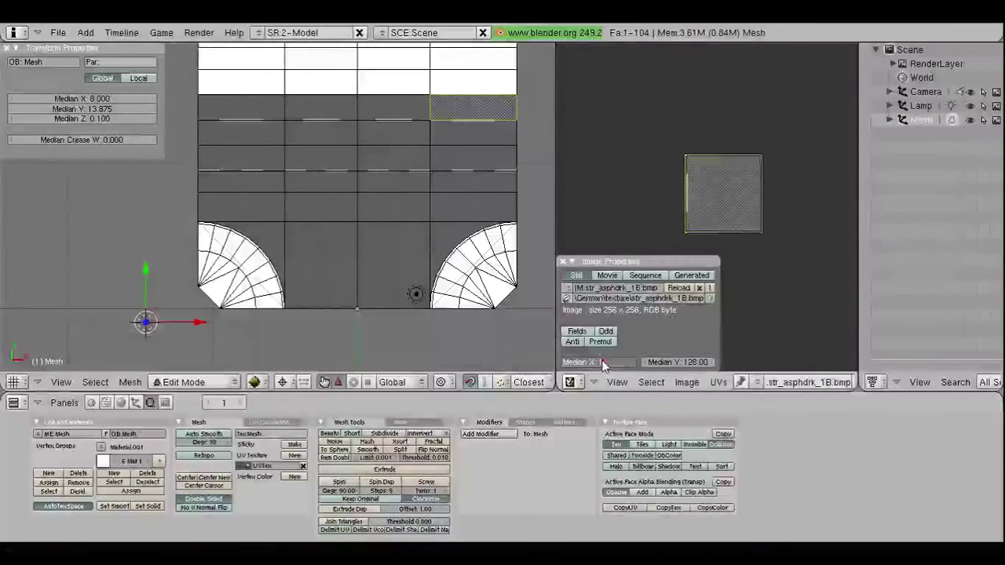
{"action": "type", "text": "256"}
{"action": "key", "text": "Return"}
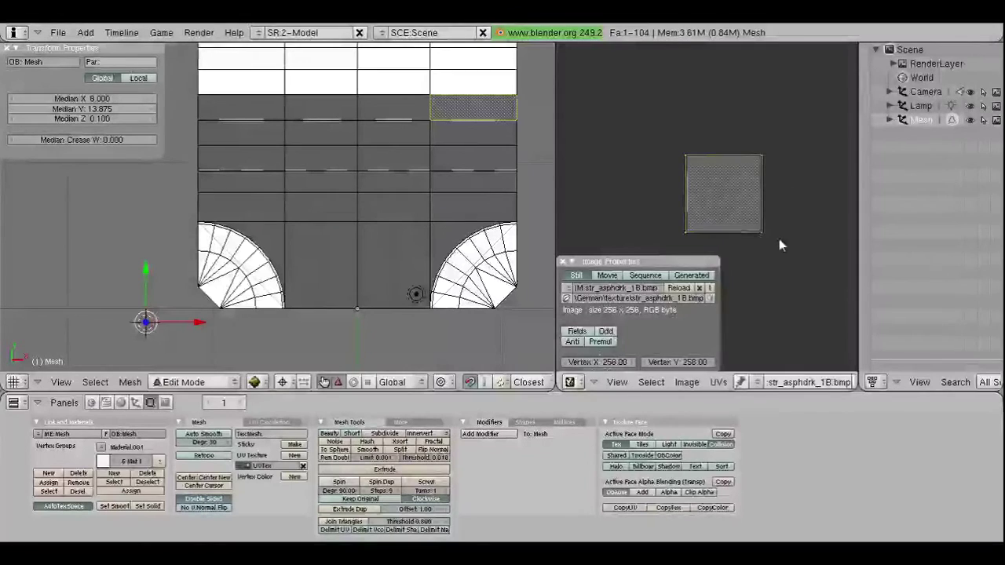
{"action": "left_click", "coordinate": [606, 363]}
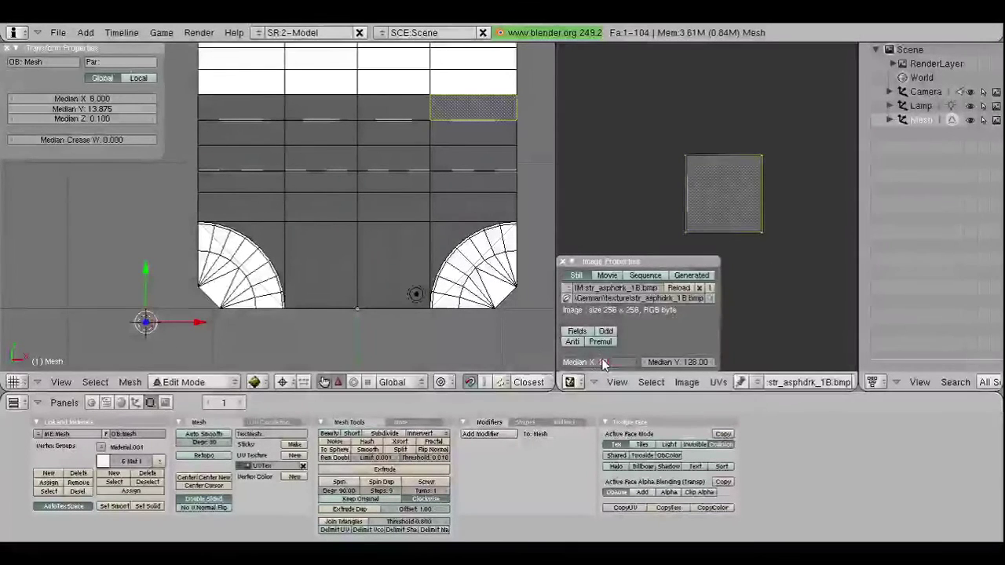
{"action": "type", "text": "28"}
{"action": "key", "text": "Return"}
{"action": "key", "text": "a"}
{"action": "scroll", "coordinate": [354, 131], "scroll_direction": "down", "scroll_amount": 2}
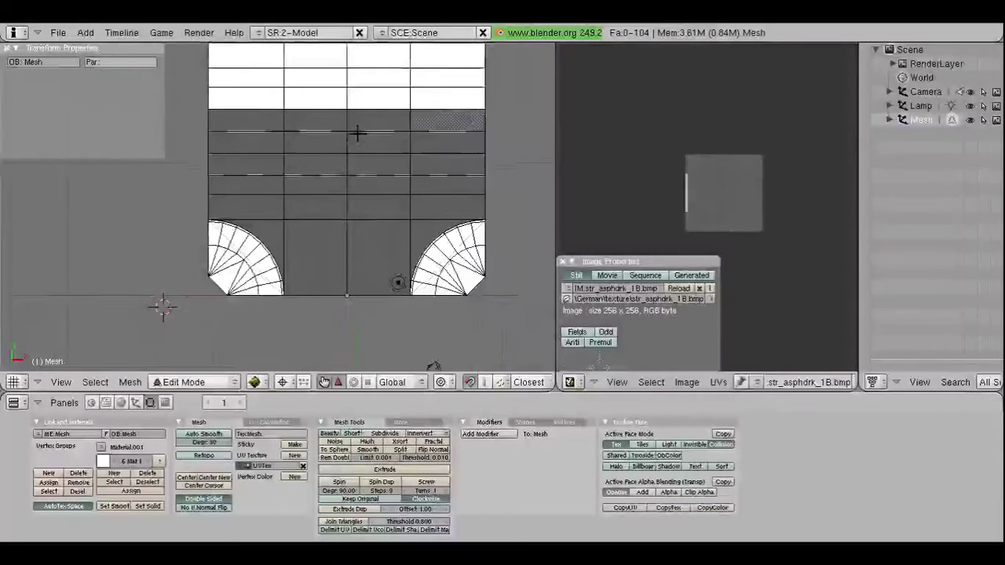
Step: Assign str_asphdrk_1C.bmp to the top-left street face and rotate its UVs 180°
{"action": "right_click", "coordinate": [277, 108]}
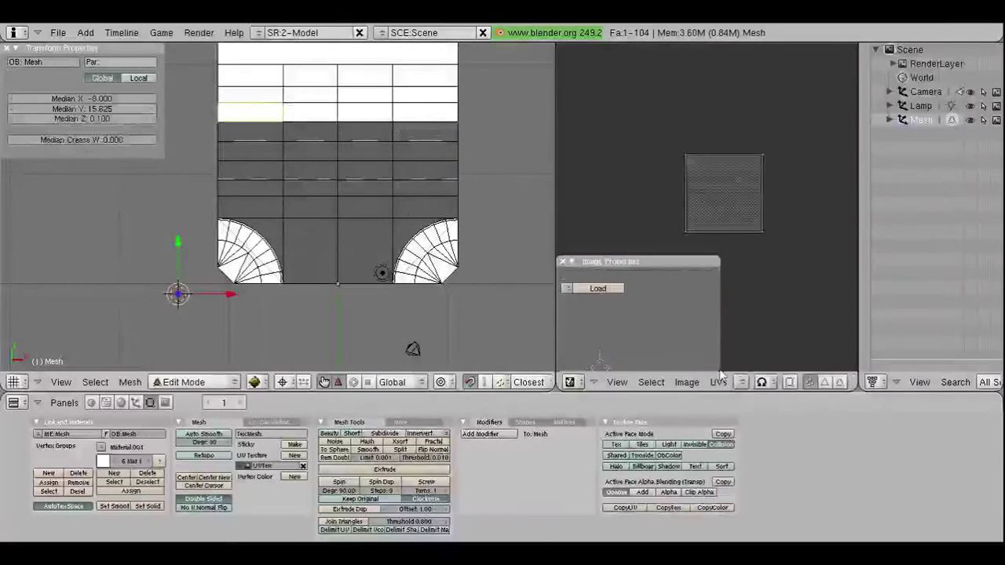
{"action": "left_click", "coordinate": [742, 381]}
{"action": "left_click", "coordinate": [805, 338]}
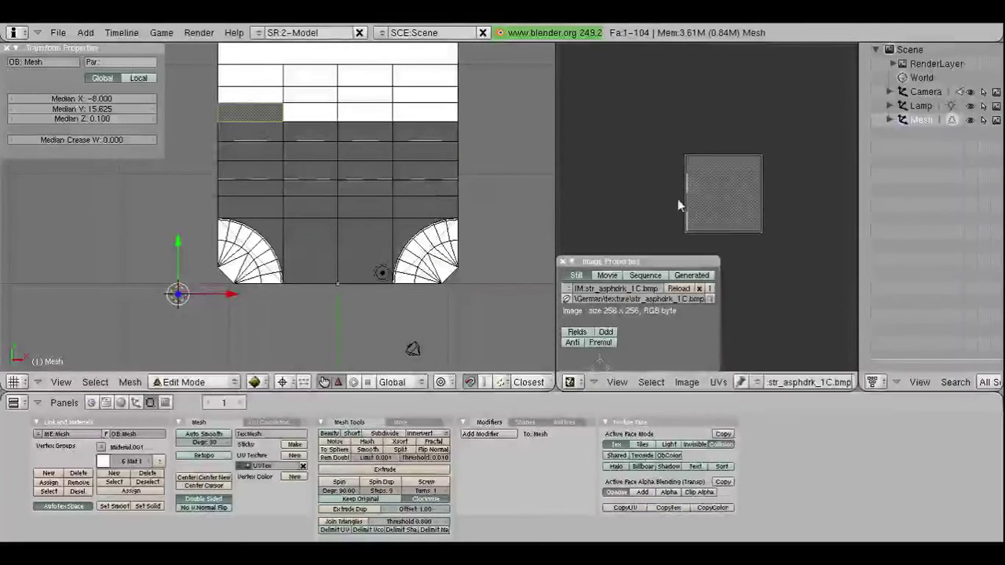
{"action": "scroll", "coordinate": [217, 126], "scroll_direction": "up", "scroll_amount": 2}
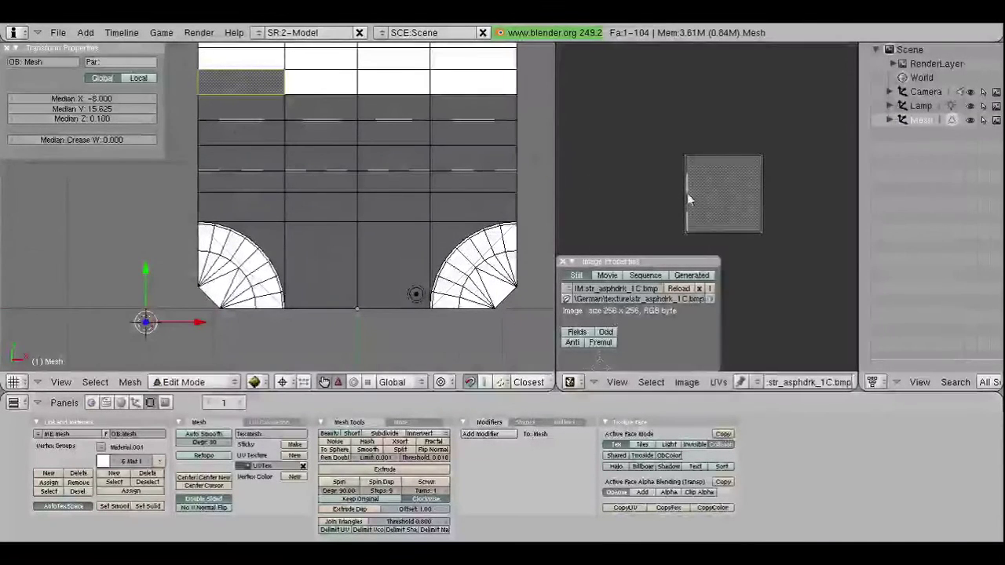
{"action": "key", "text": "a"}
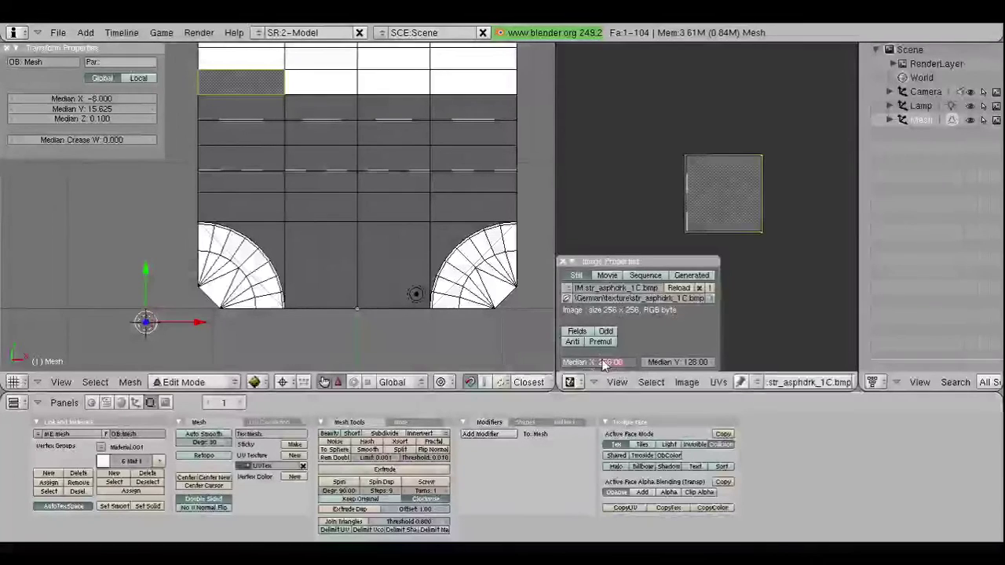
{"action": "key", "text": "Return"}
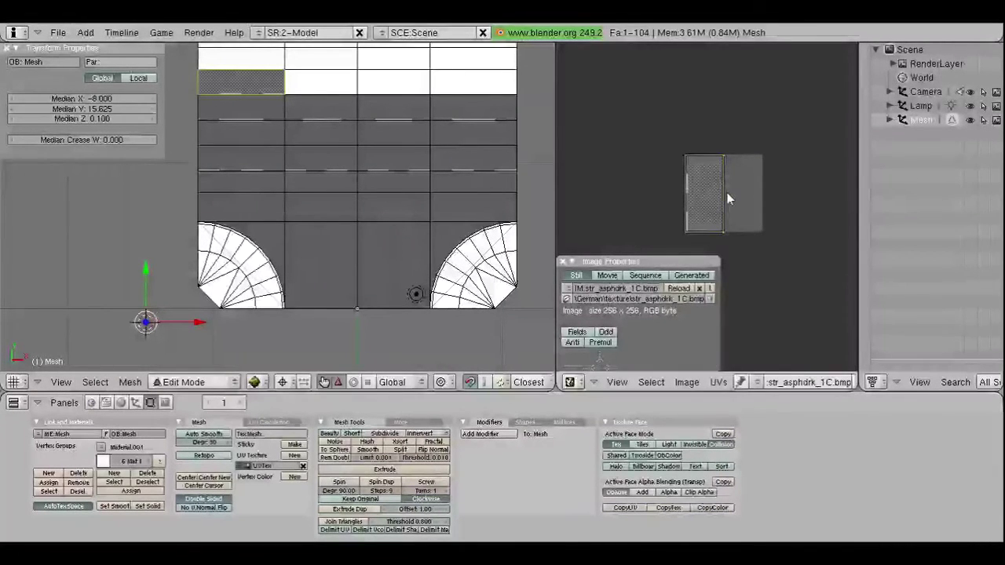
{"action": "type", "text": "r180"}
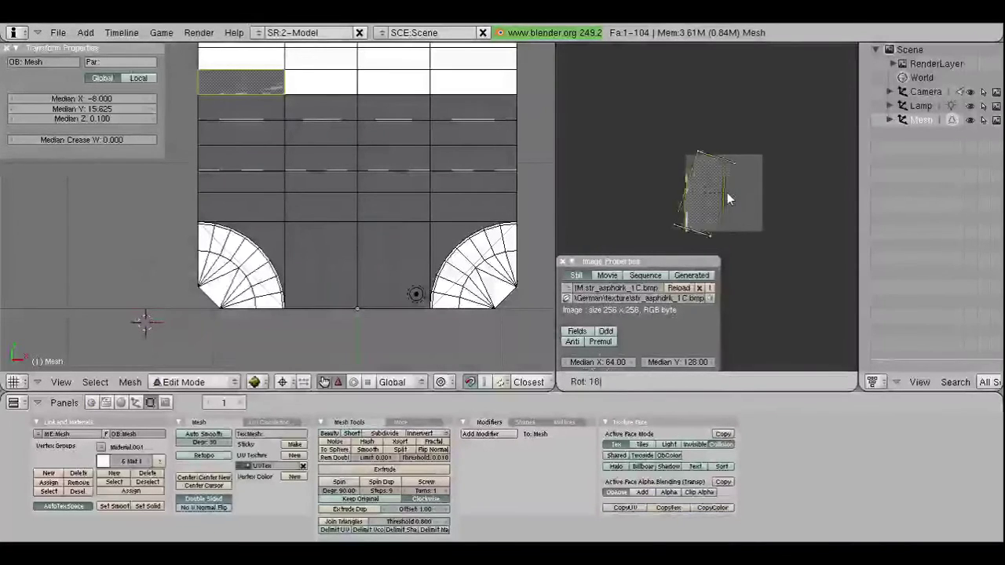
{"action": "key", "text": "Return"}
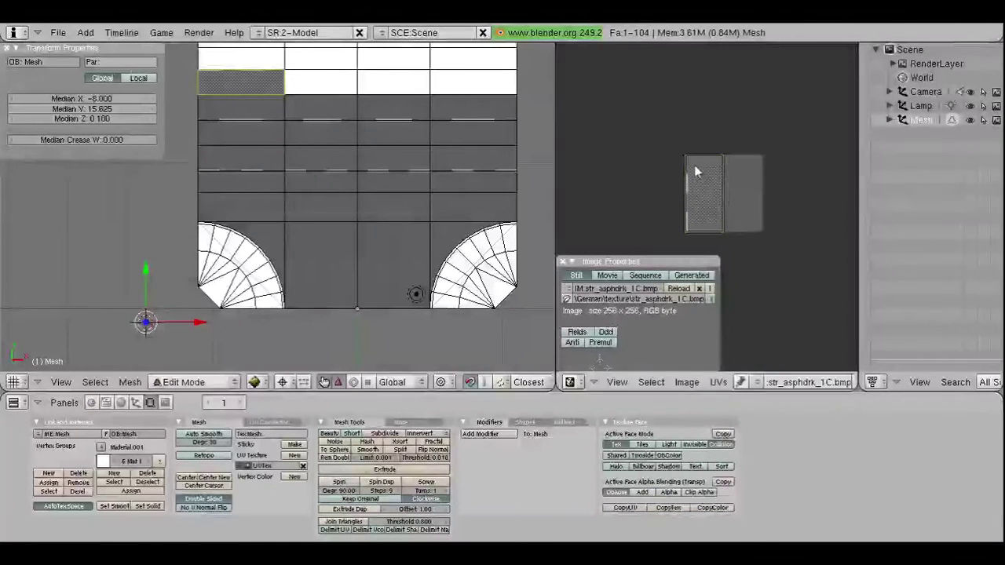
Step: Move the UV strip's left edge to a new Median X value, then deselect
{"action": "right_click", "coordinate": [710, 172]}
{"action": "right_click", "coordinate": [687, 231], "text": "shift"}
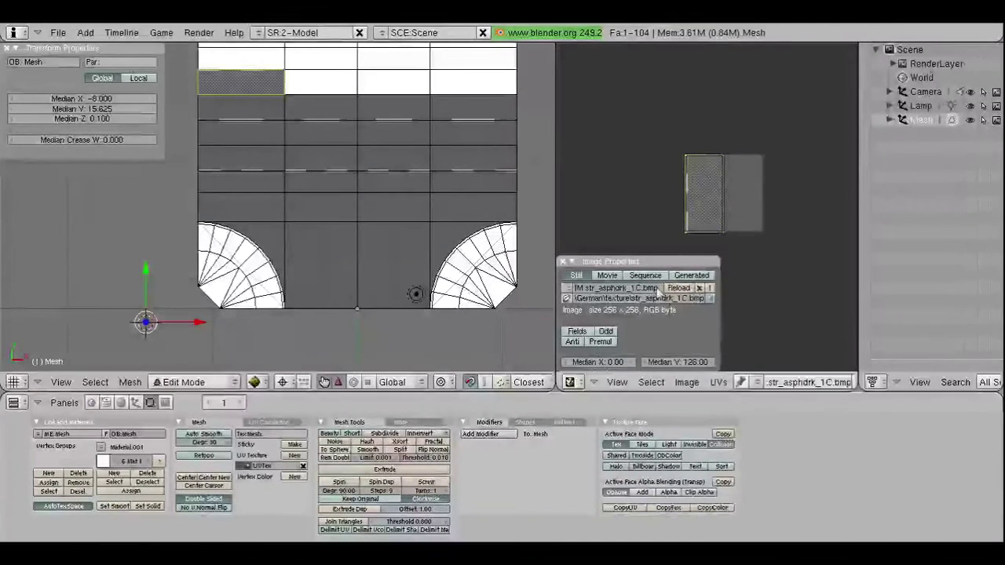
{"action": "left_click", "coordinate": [608, 362]}
{"action": "key", "text": "Return"}
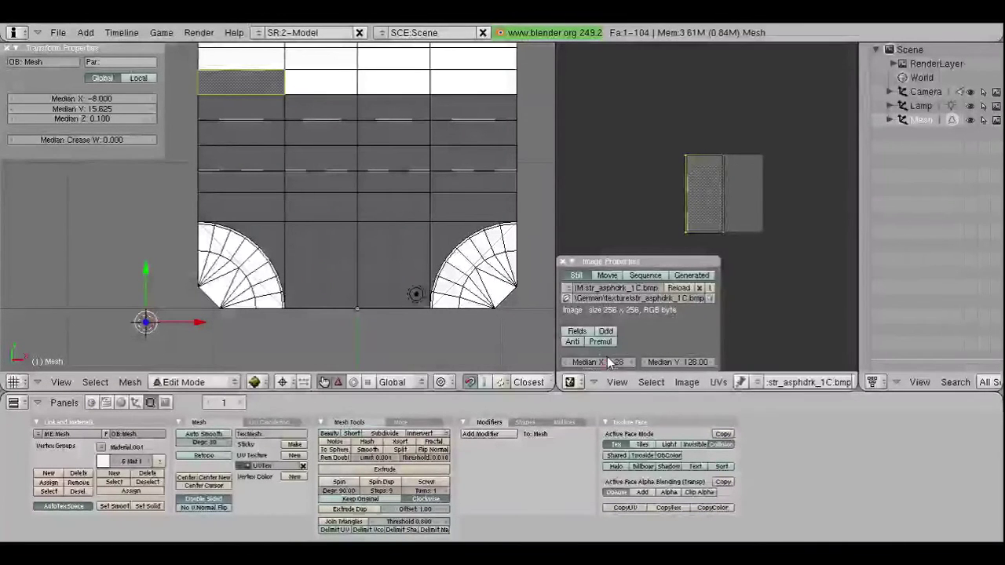
{"action": "key", "text": "a"}
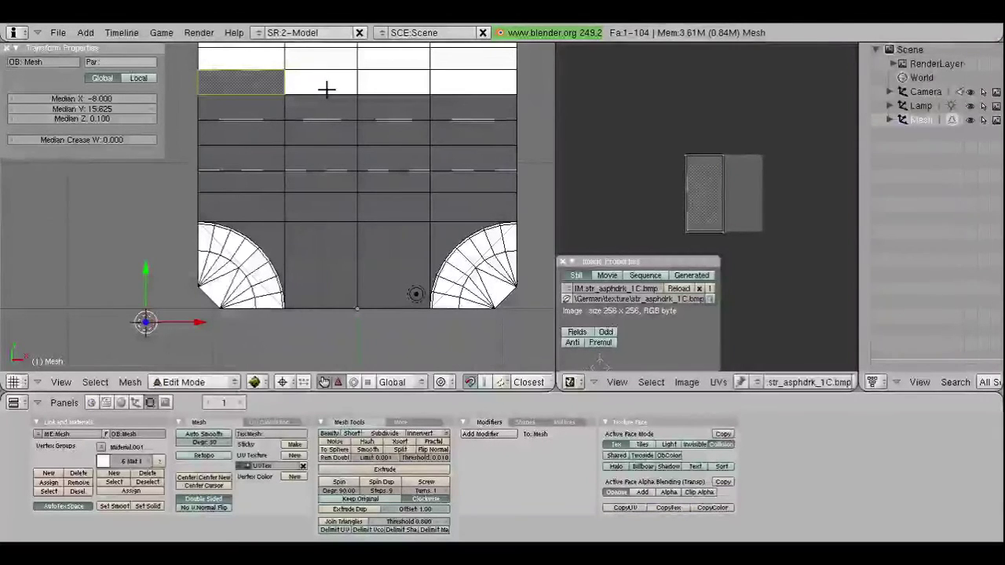
Step: Assign str_asphdrk_1C.bmp to the next face right and narrow its UVs to the left half
{"action": "right_click", "coordinate": [326, 88]}
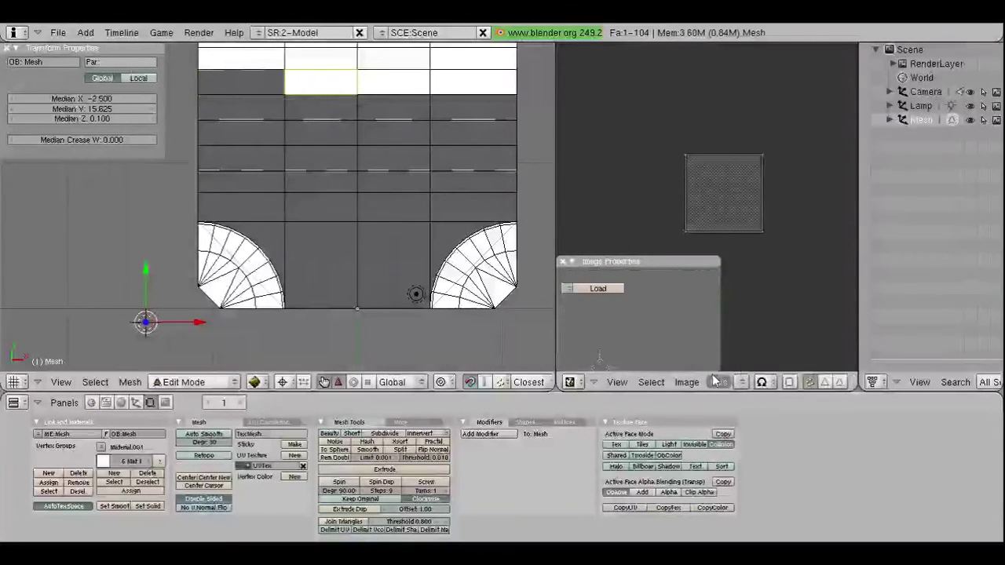
{"action": "left_click", "coordinate": [741, 383]}
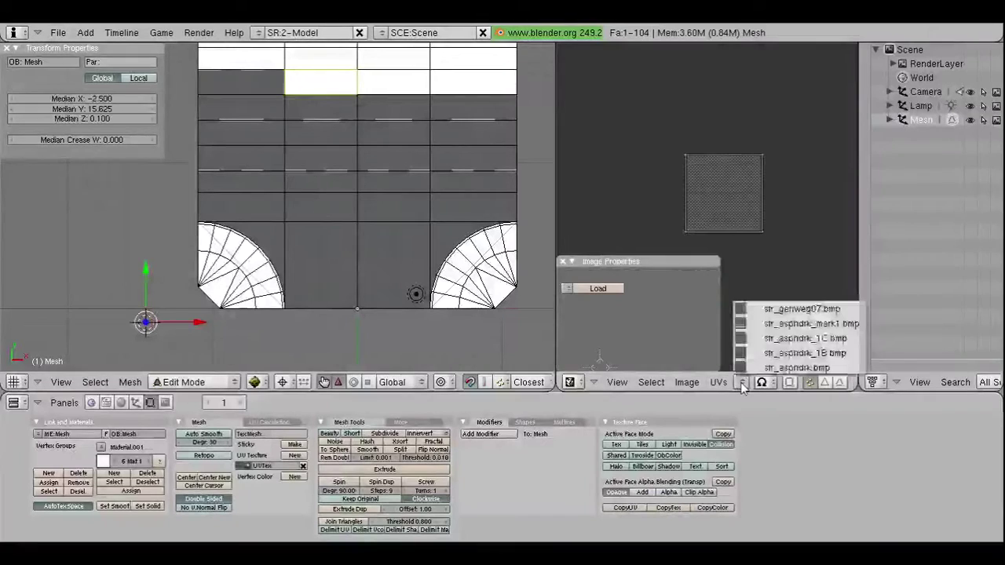
{"action": "left_click", "coordinate": [759, 343]}
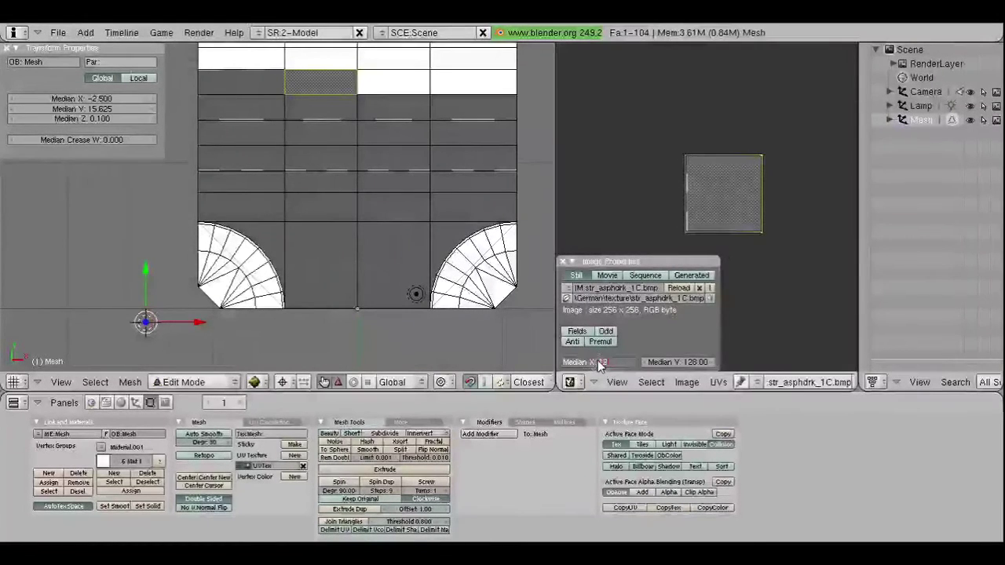
{"action": "type", "text": "8"}
{"action": "key", "text": "Return"}
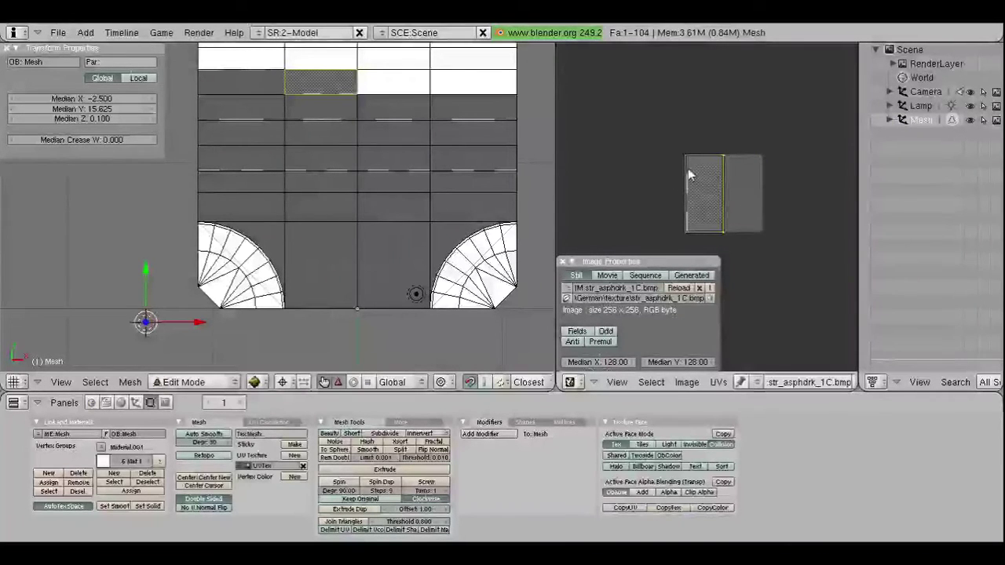
{"action": "right_click", "coordinate": [687, 168]}
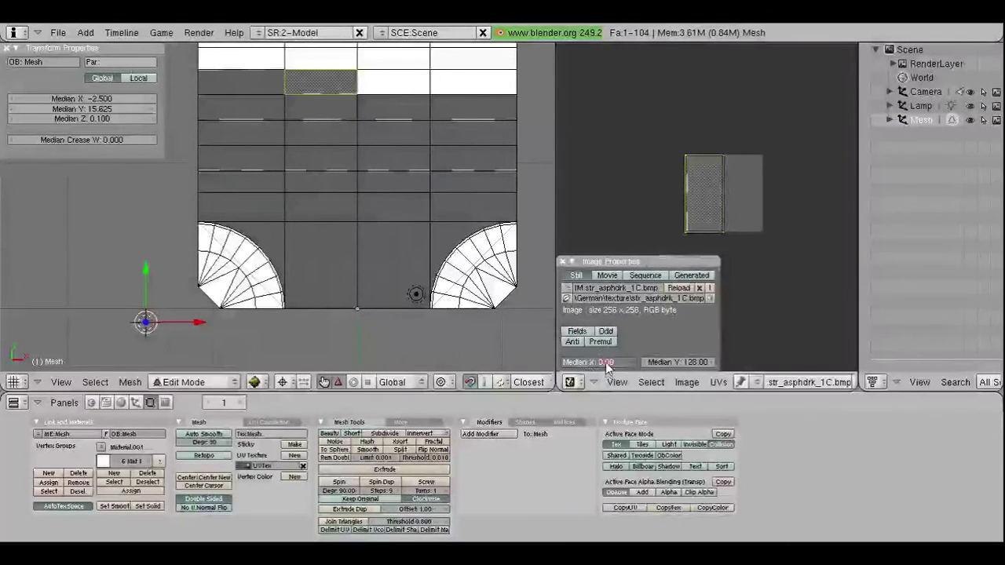
{"action": "key", "text": "Return"}
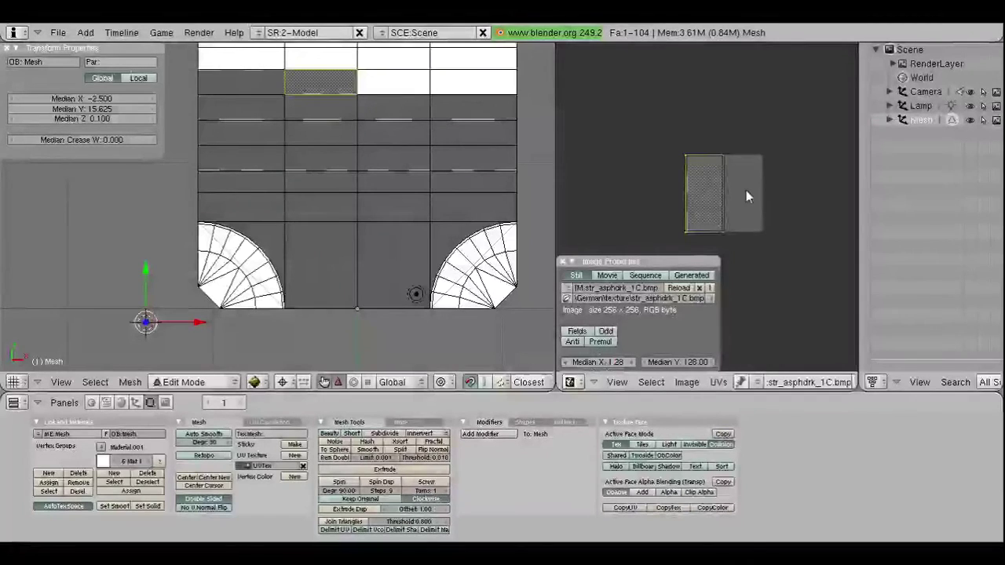
Step: Raise the whole UV rectangle to Median Y 224 and deselect the face
{"action": "key", "text": "a"}
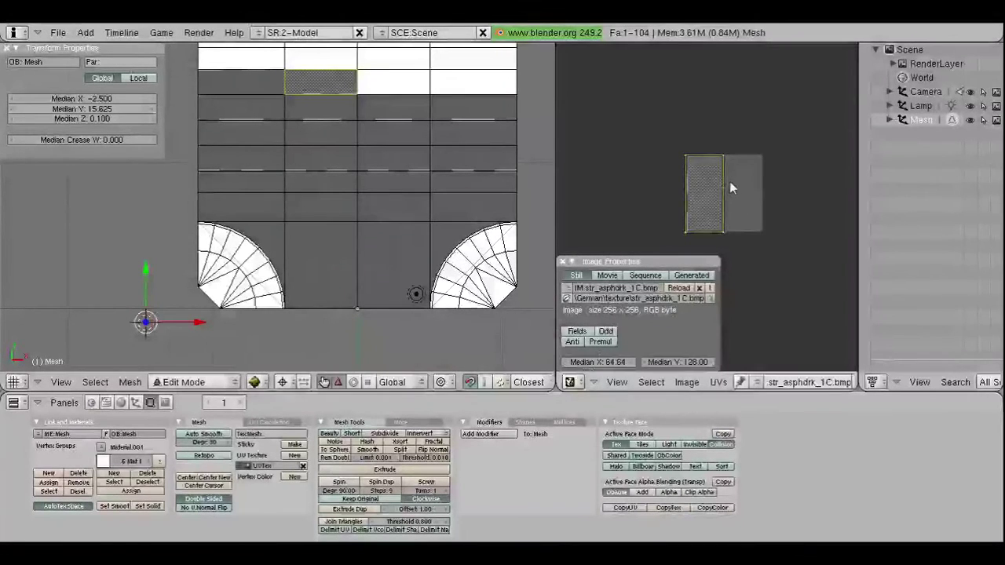
{"action": "key", "text": "r"}
{"action": "key", "text": "Escape"}
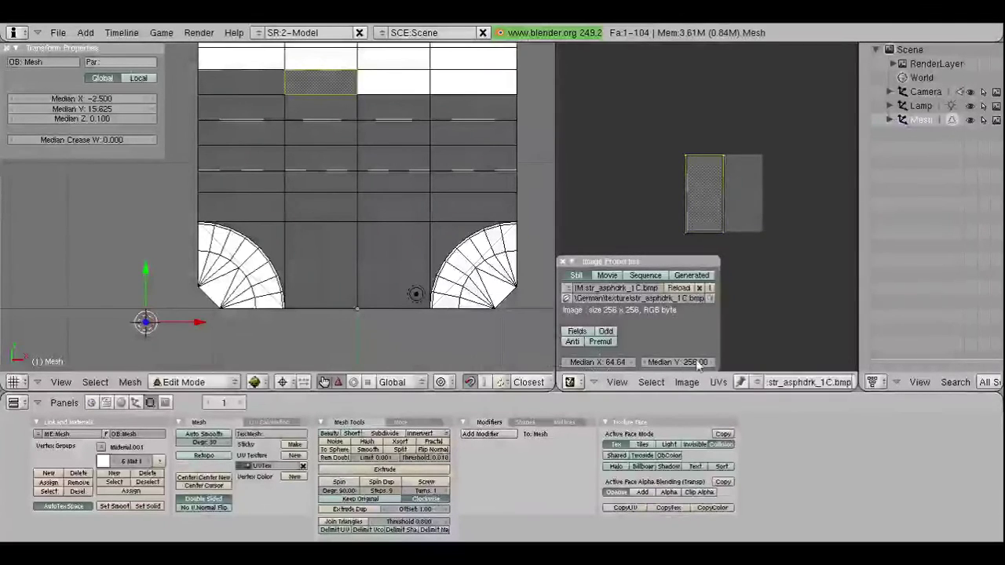
{"action": "left_click", "coordinate": [686, 363]}
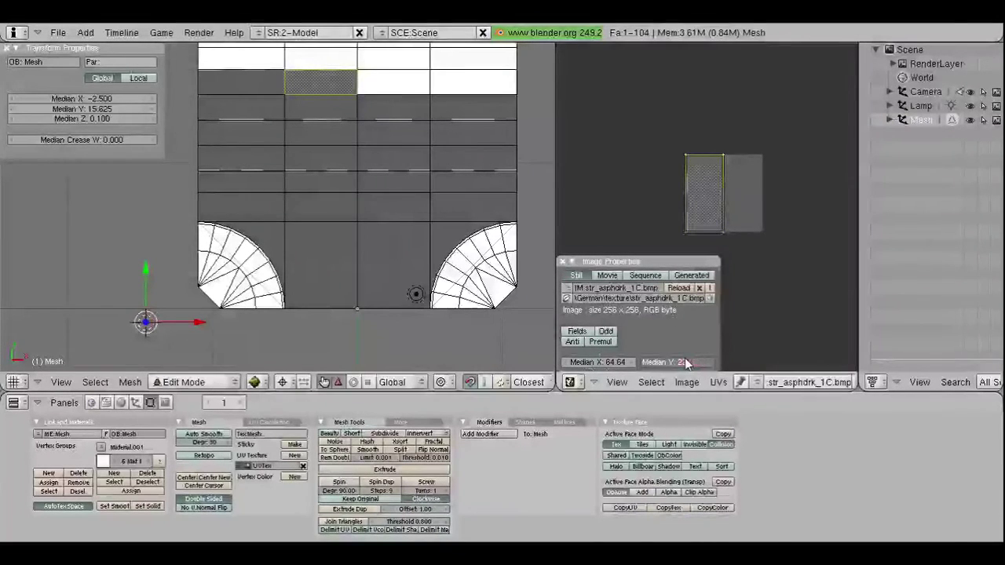
{"action": "key", "text": "Return"}
{"action": "key", "text": "a"}
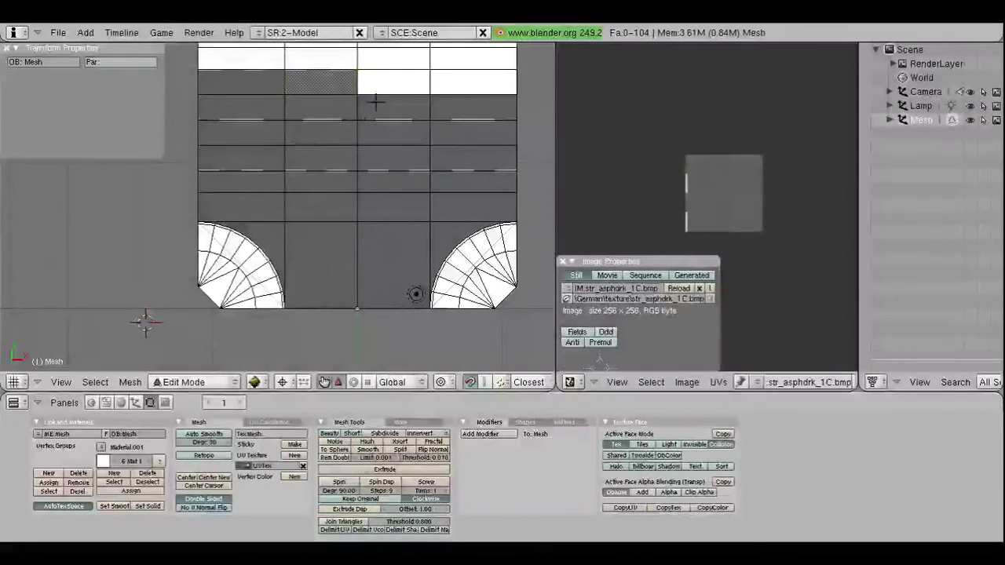
Step: Check the upper road faces, then select the untextured white face in the third column
{"action": "right_click", "coordinate": [327, 73]}
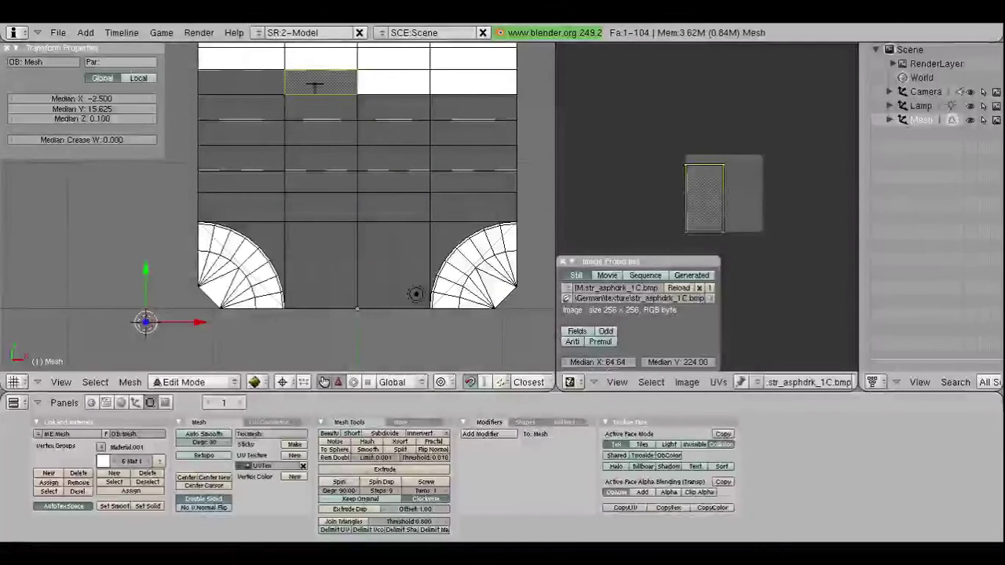
{"action": "right_click", "coordinate": [240, 82]}
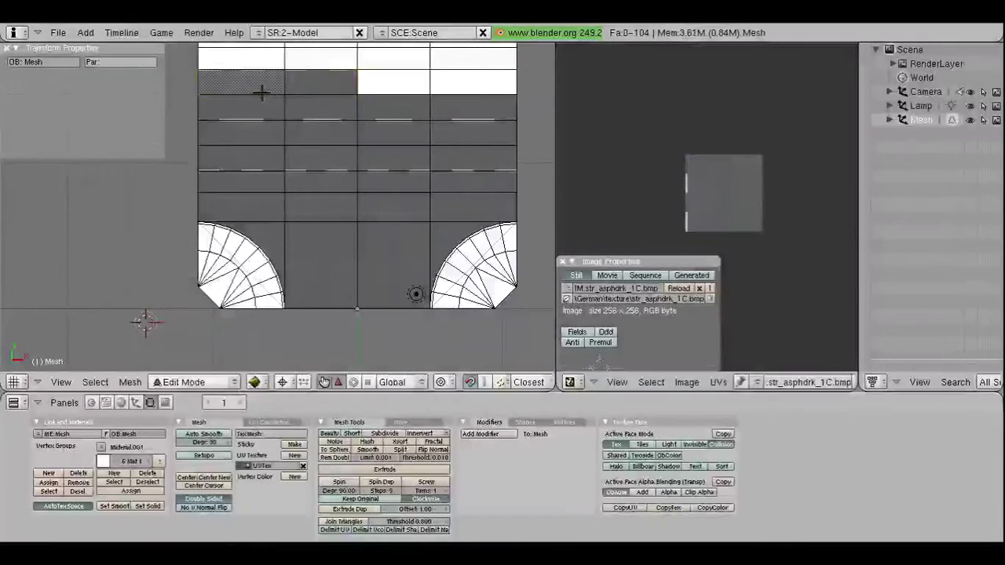
{"action": "right_click", "coordinate": [324, 179]}
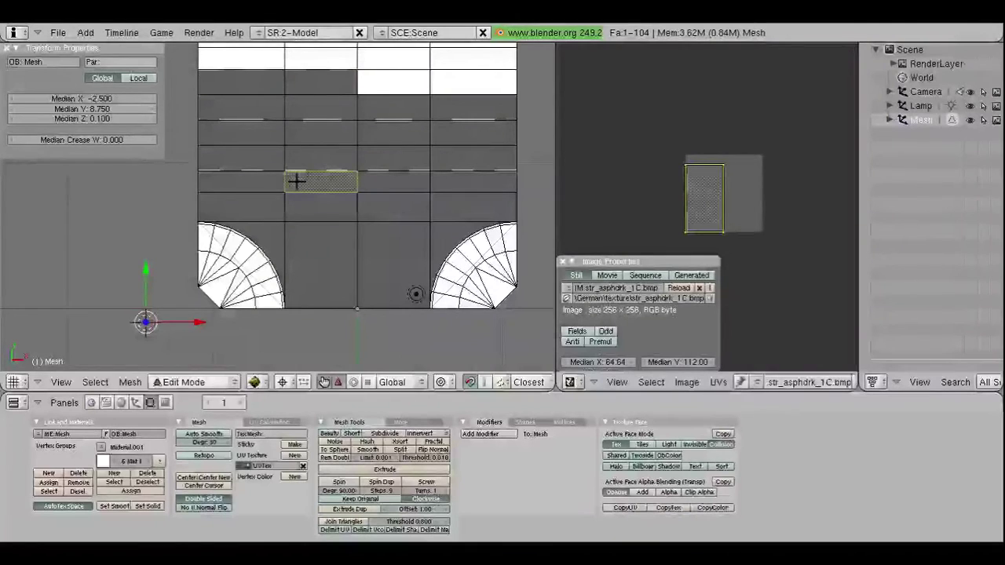
{"action": "right_click", "coordinate": [357, 108]}
{"action": "right_click", "coordinate": [376, 82]}
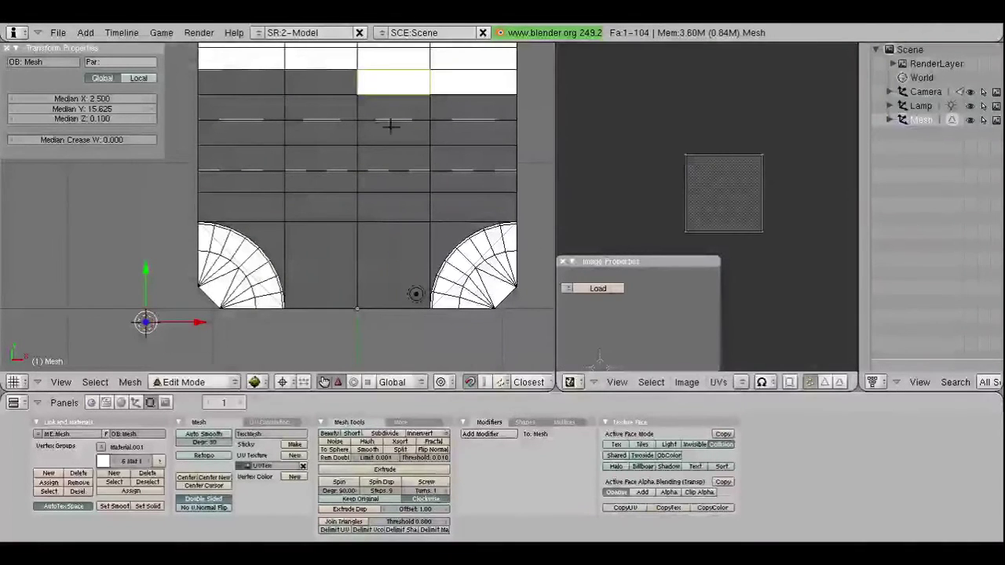
Step: Assign str_asphdrk_1C.bmp to the face, set its Median X, and scale the UVs along X
{"action": "left_click", "coordinate": [741, 382]}
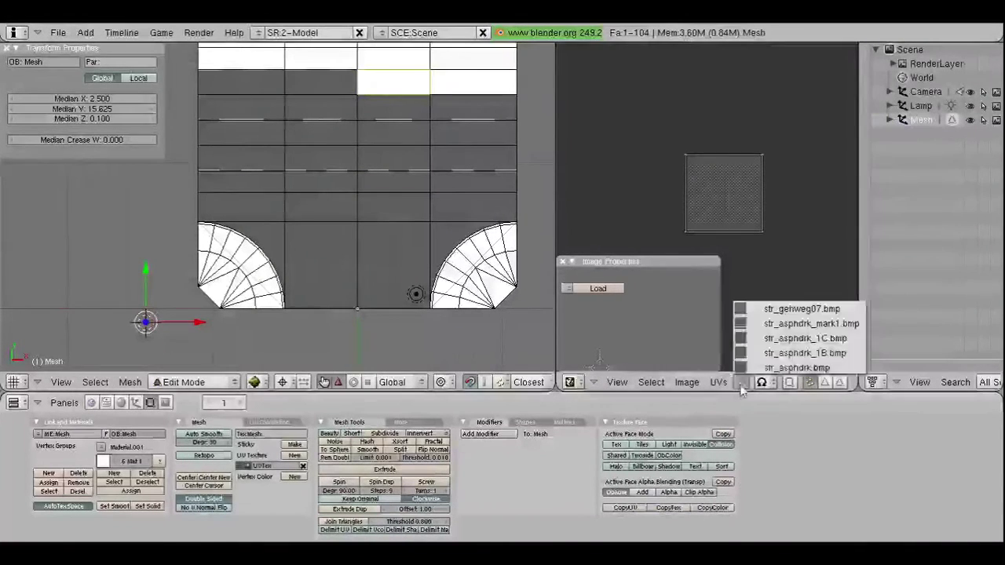
{"action": "left_click", "coordinate": [759, 339]}
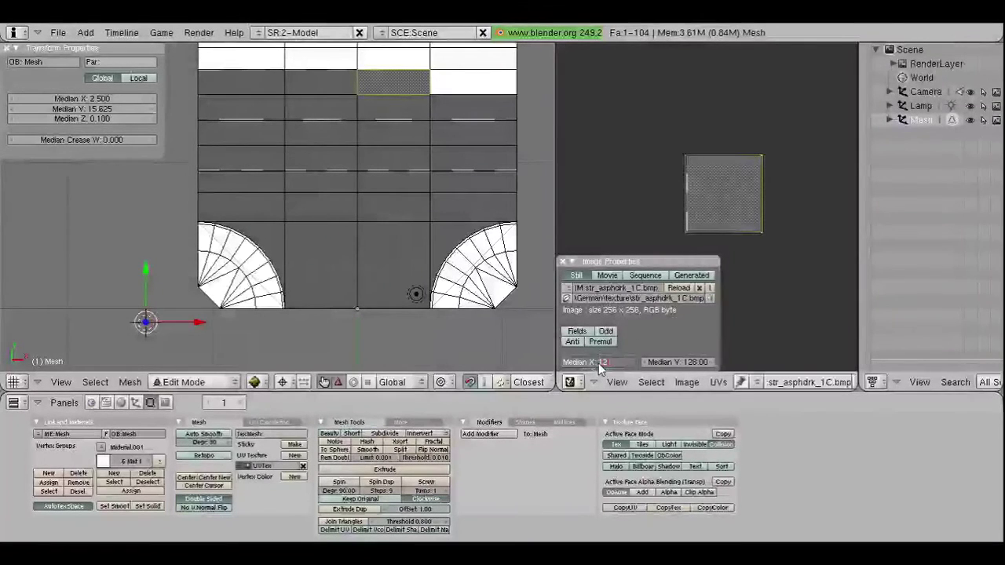
{"action": "type", "text": "8"}
{"action": "key", "text": "Return"}
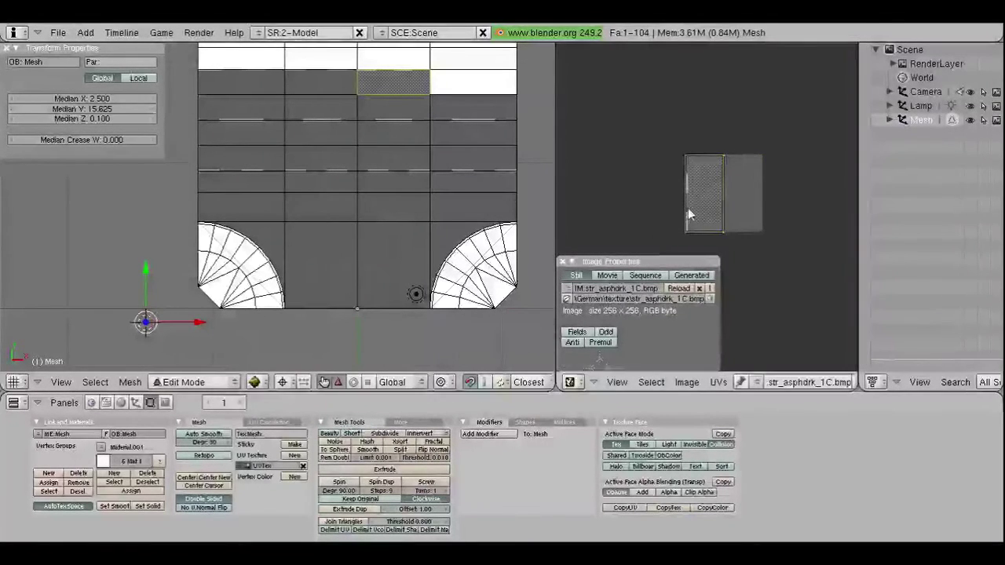
{"action": "key", "text": "s"}
{"action": "key", "text": "x"}
{"action": "type", "text": "-1"}
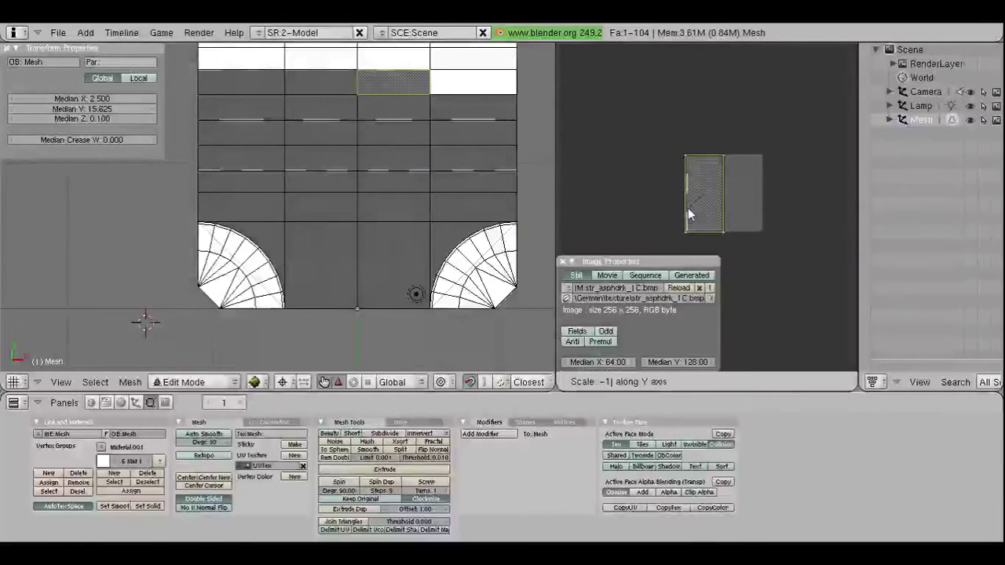
{"action": "left_click", "coordinate": [688, 211]}
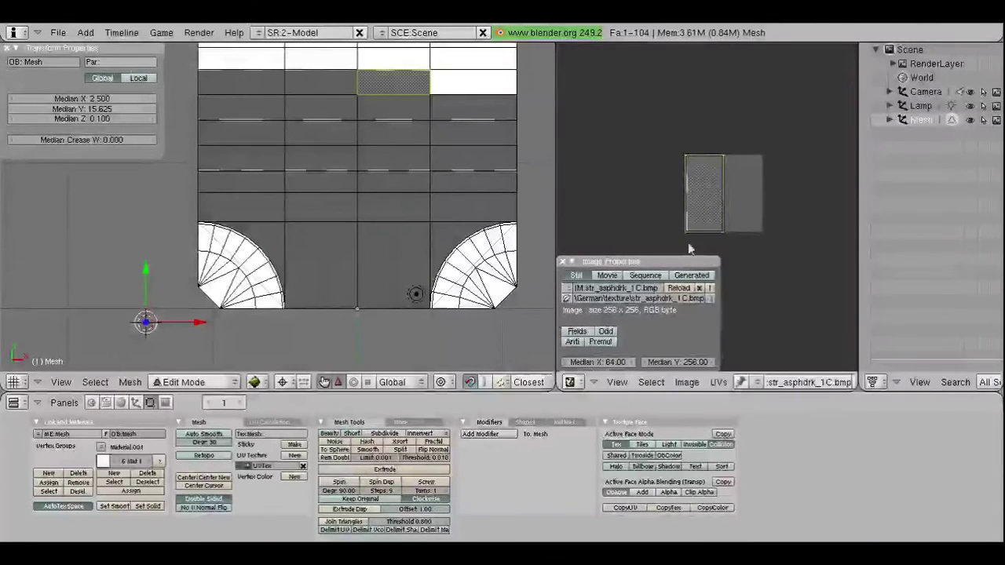
Step: Set the UV Median Y to 224 and the left edge's Median X to 1.28
{"action": "left_click", "coordinate": [672, 363]}
{"action": "type", "text": "2"}
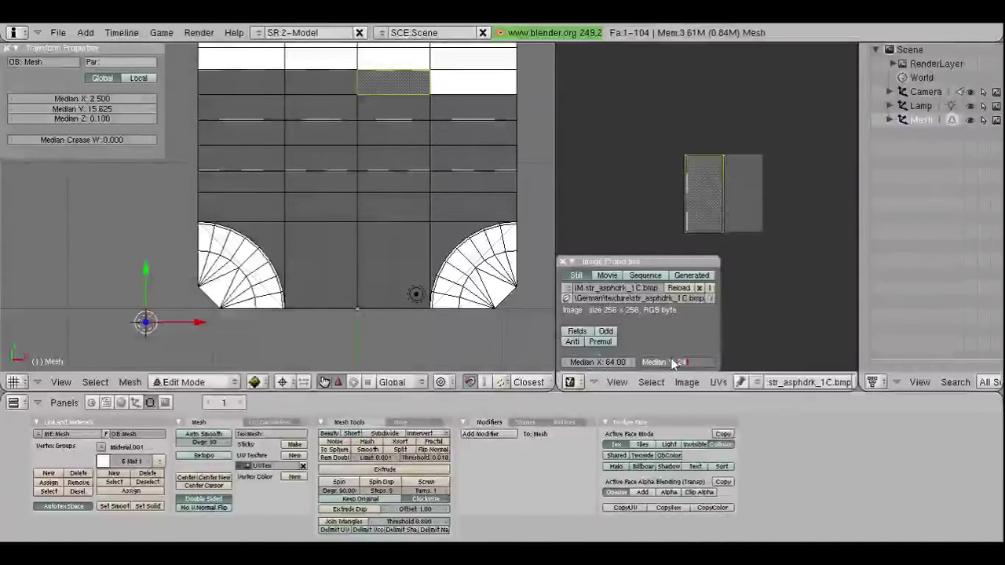
{"action": "type", "text": "4"}
{"action": "key", "text": "Return"}
{"action": "right_click", "coordinate": [679, 229]}
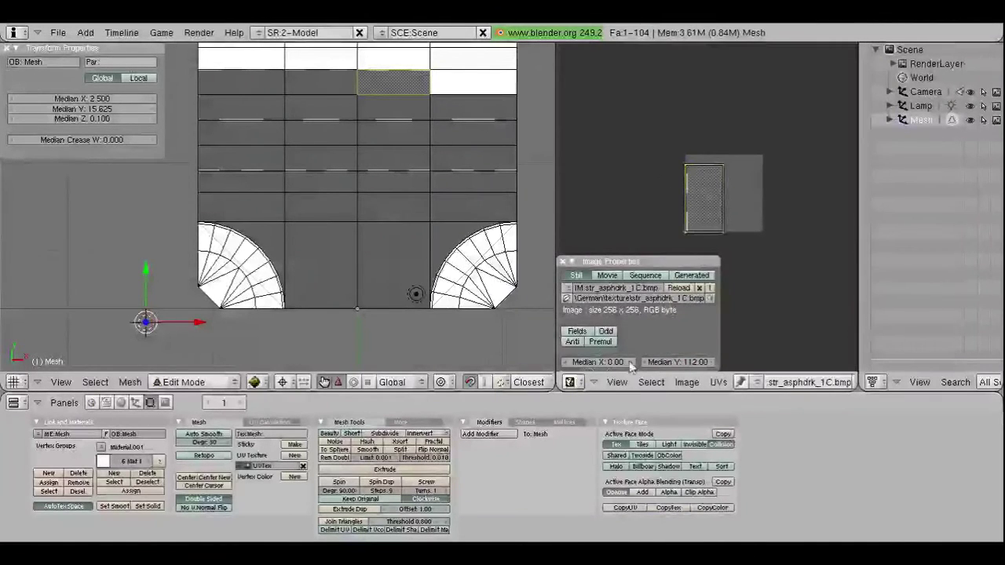
{"action": "left_click", "coordinate": [630, 362]}
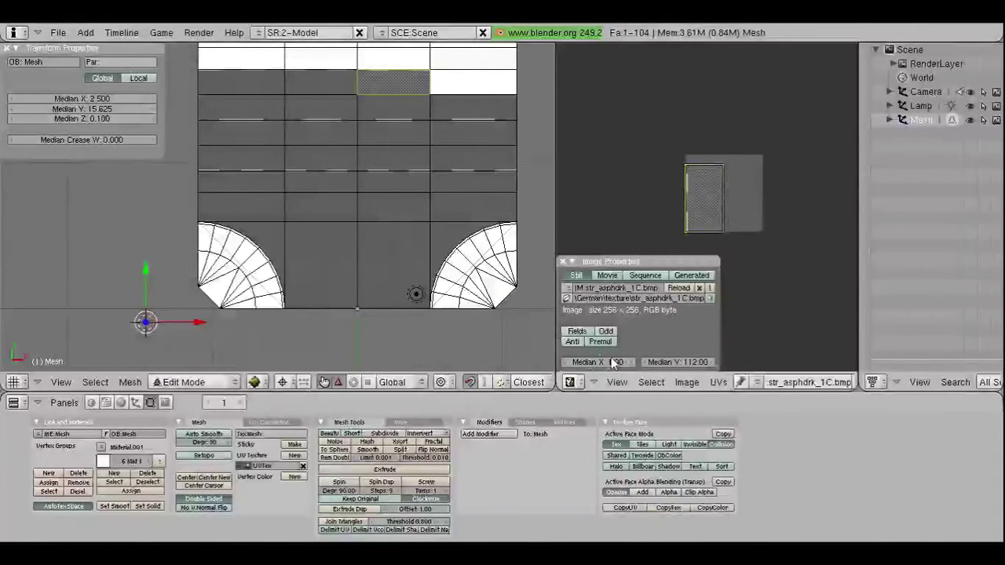
{"action": "left_click", "coordinate": [598, 362]}
{"action": "type", "text": "1.28"}
{"action": "key", "text": "Return"}
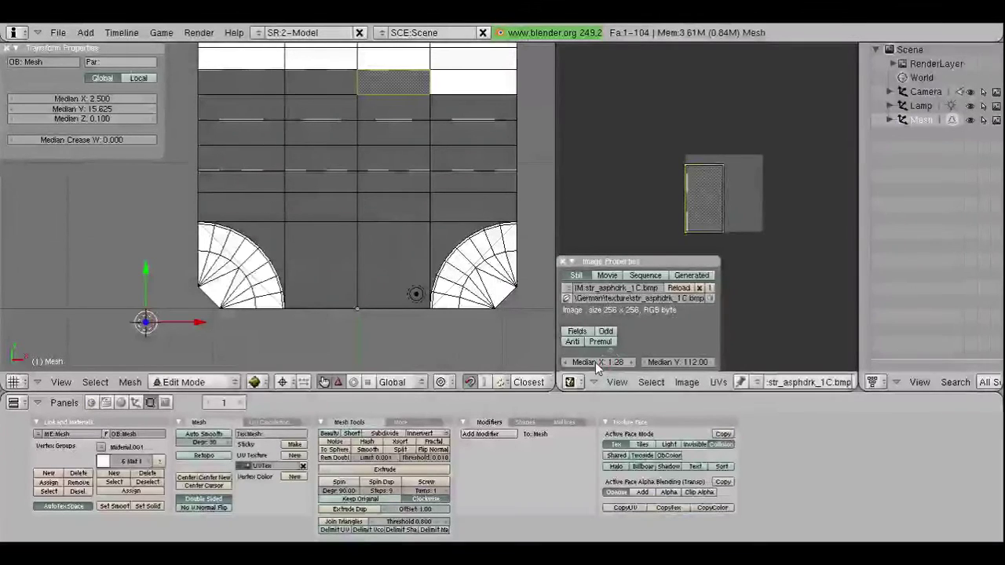
Step: Give the top-right road face str_asphdrk_1C.bmp with Median X 0, scaling its UVs along X
{"action": "right_click", "coordinate": [460, 78]}
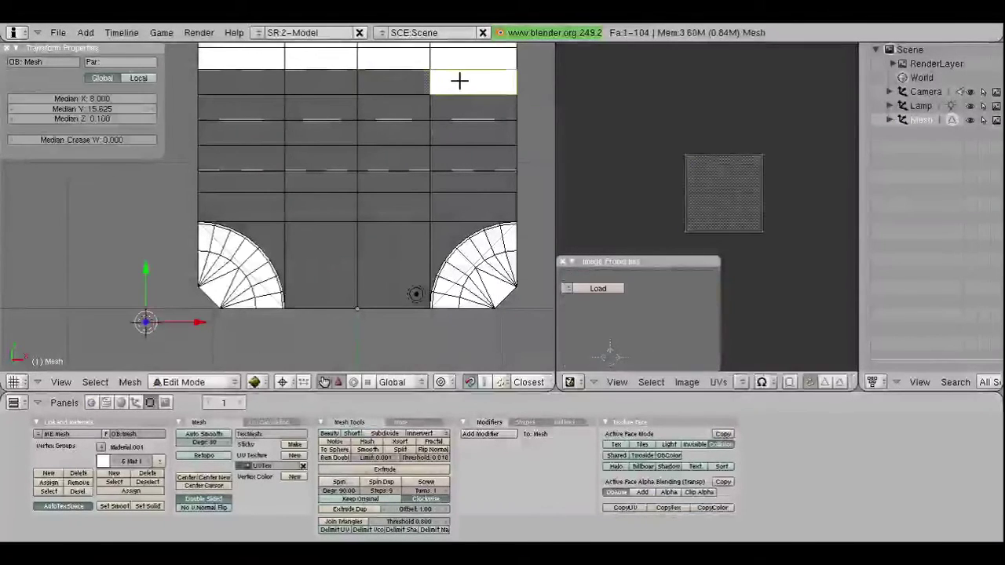
{"action": "left_click", "coordinate": [740, 382]}
{"action": "left_click", "coordinate": [801, 339]}
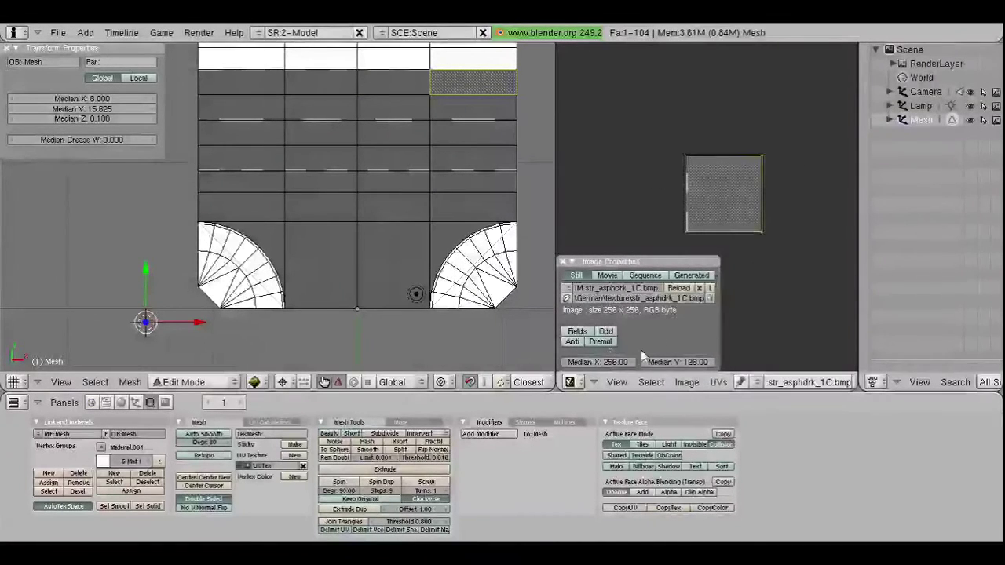
{"action": "key", "text": "Return"}
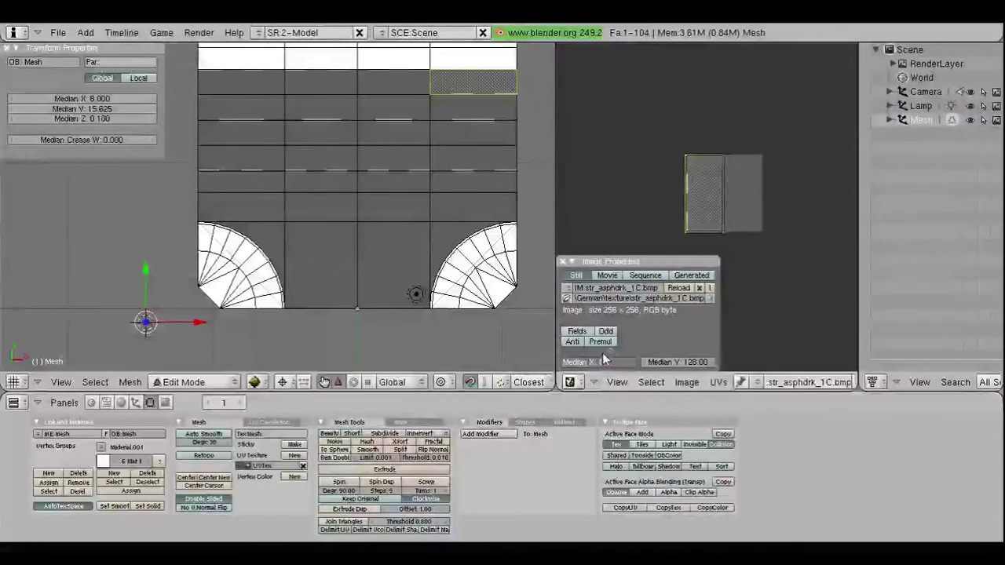
{"action": "key", "text": "a"}
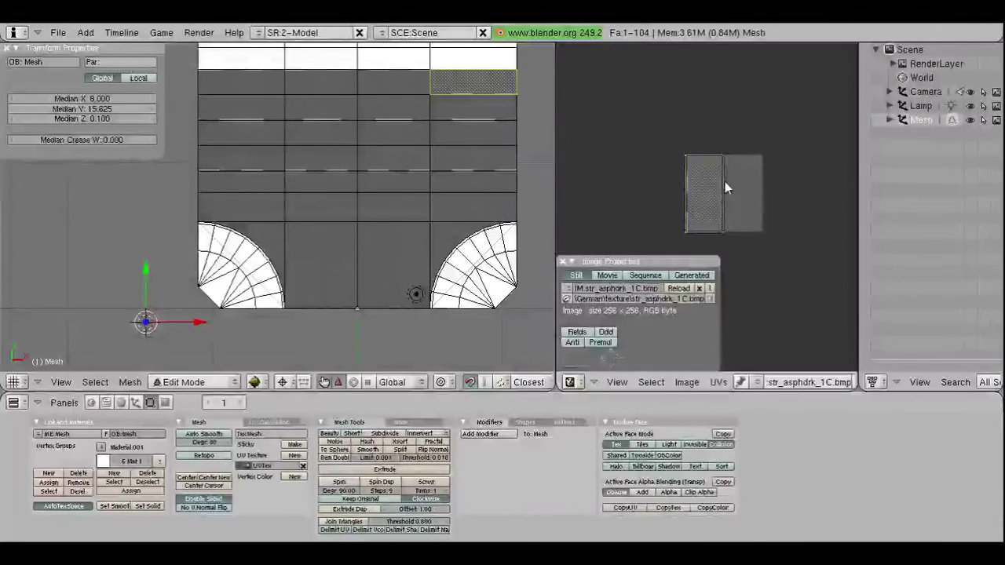
{"action": "key", "text": "a"}
{"action": "key", "text": "s"}
{"action": "key", "text": "x"}
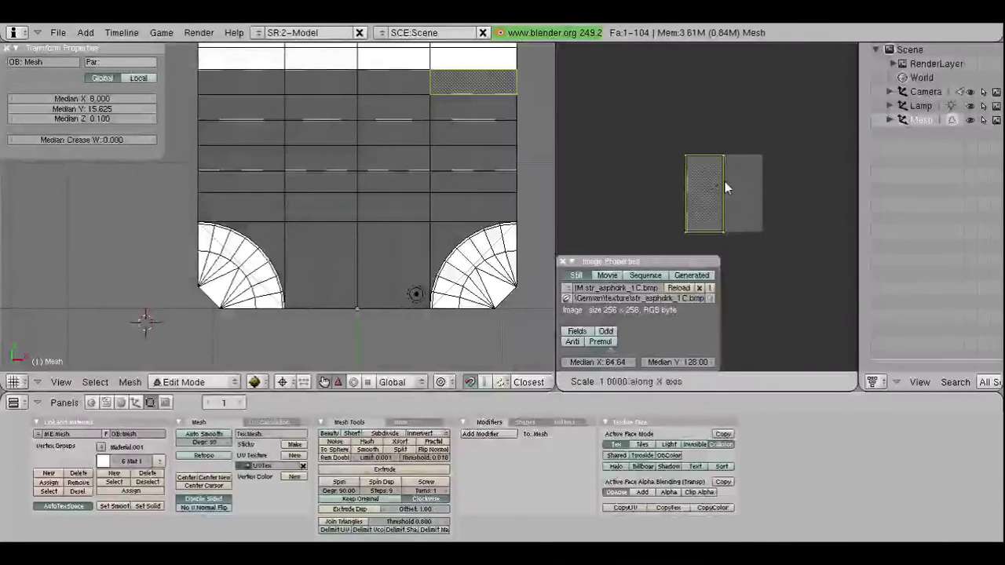
{"action": "left_click", "coordinate": [724, 179]}
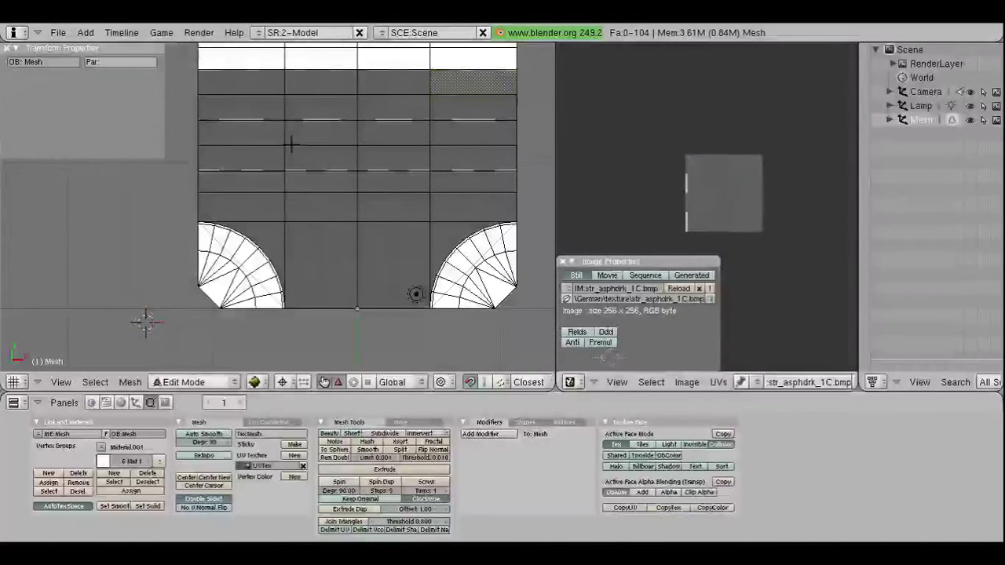
Step: Assign str_asphdrk_1C.bmp to the leftmost bordering white face, rotate its UVs 180°, and centre the view
{"action": "right_click", "coordinate": [259, 79]}
{"action": "scroll", "coordinate": [285, 152], "scroll_direction": "down", "scroll_amount": 2}
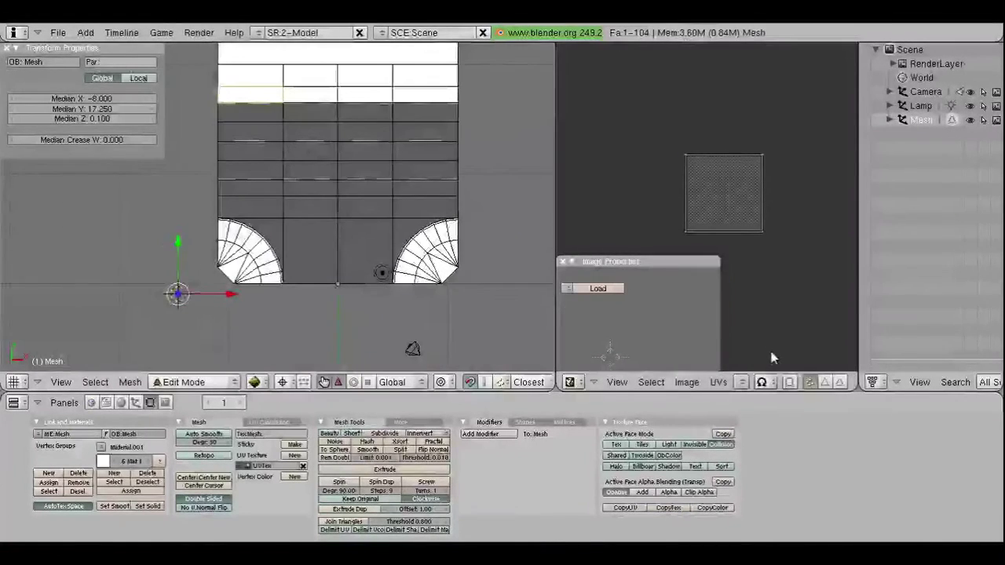
{"action": "left_click", "coordinate": [741, 382]}
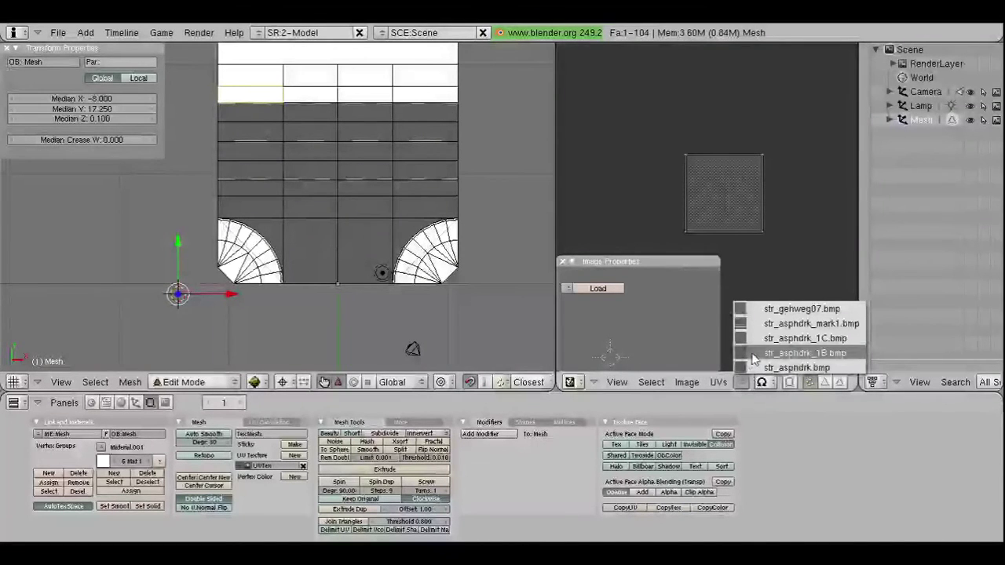
{"action": "left_click", "coordinate": [759, 339]}
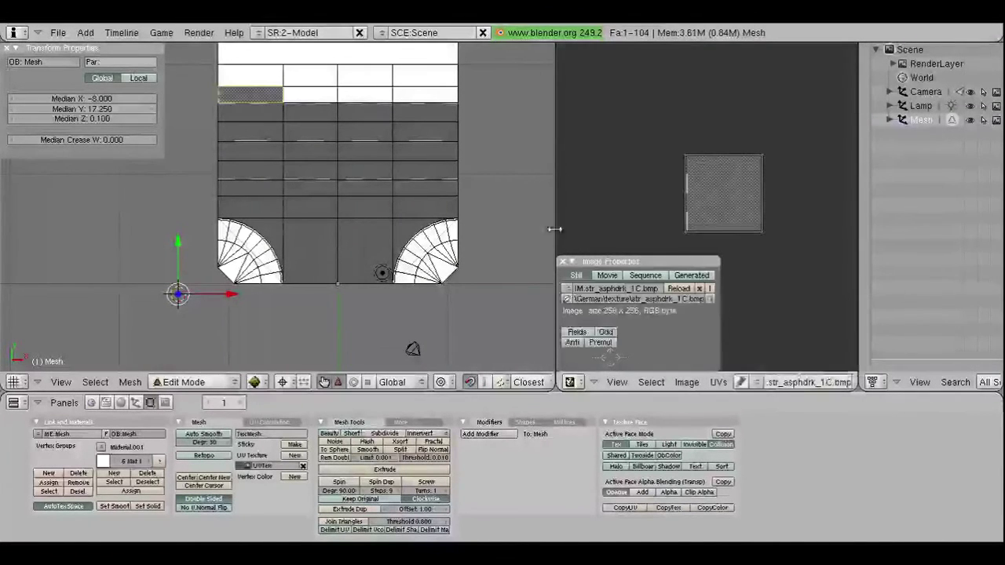
{"action": "type", "text": "a"}
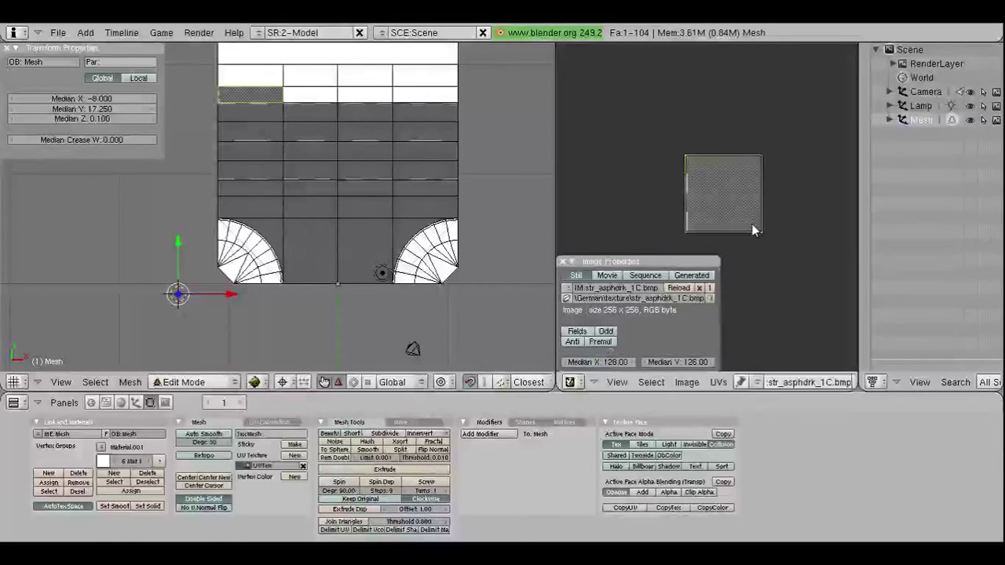
{"action": "type", "text": "r180"}
{"action": "key", "text": "Return"}
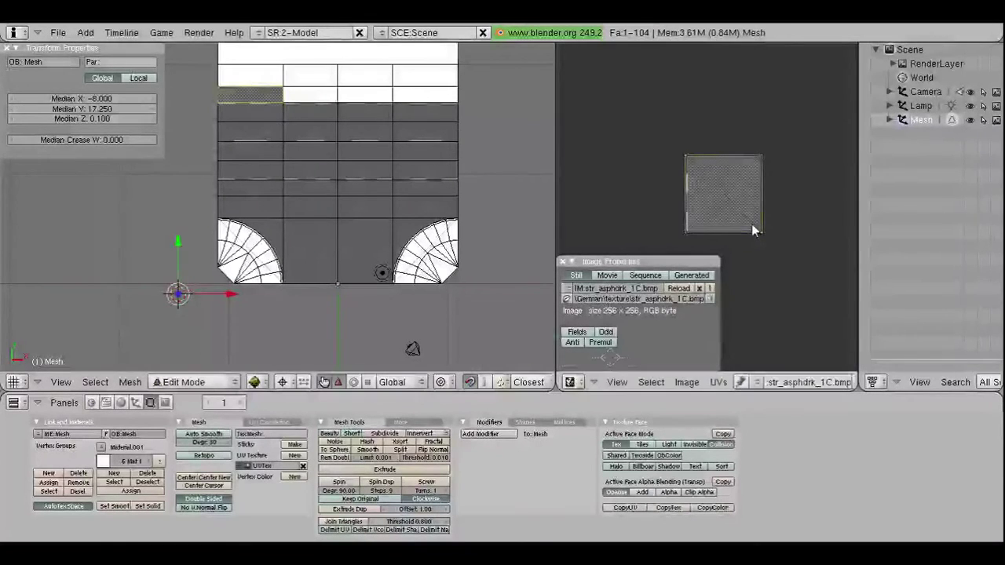
{"action": "key", "text": "shift+s"}
{"action": "left_click", "coordinate": [260, 108]}
{"action": "key", "text": "KP_Decimal"}
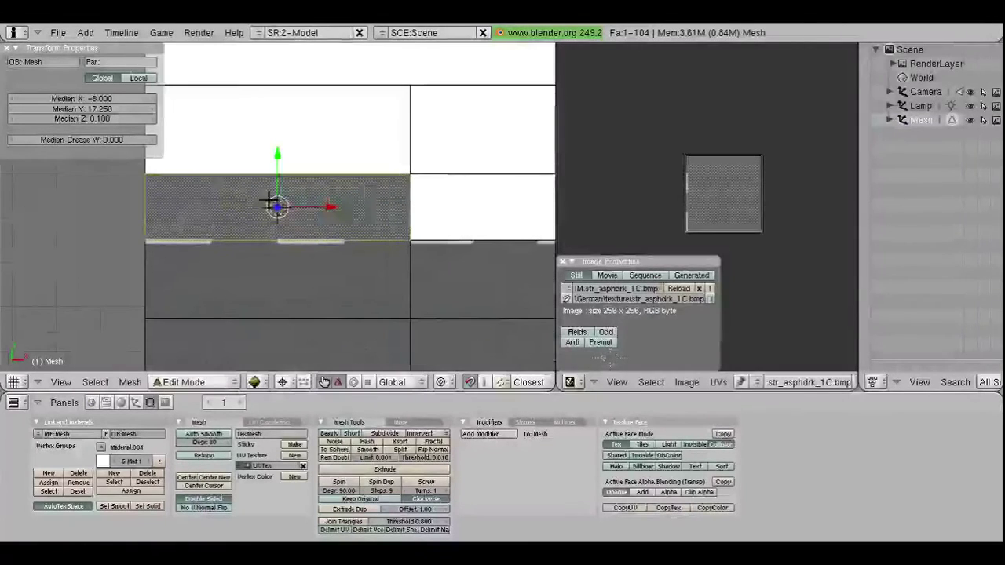
Step: Set the two selected UV vertices' Median X to 256, then 254
{"action": "right_click", "coordinate": [684, 160]}
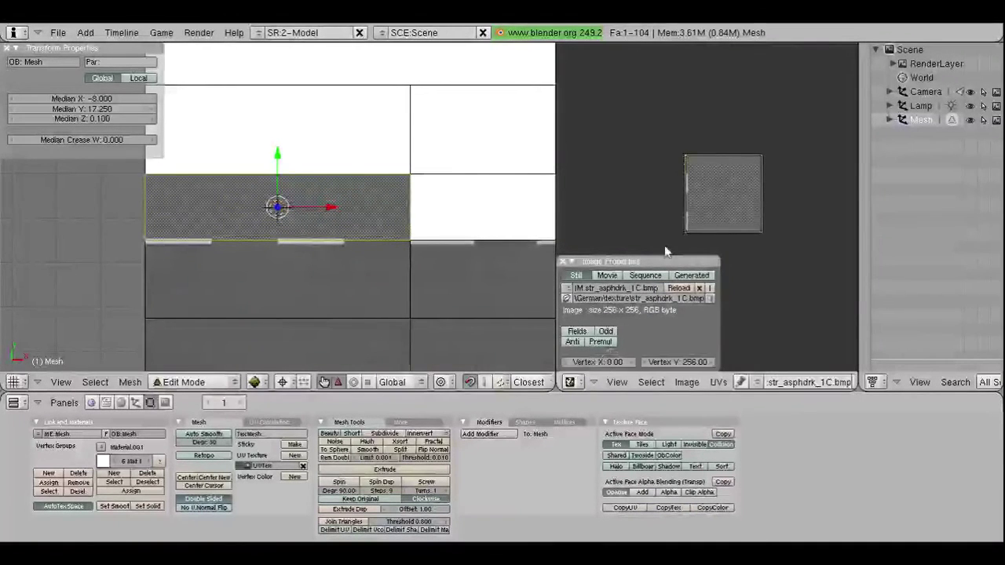
{"action": "right_click", "coordinate": [665, 251], "text": "shift"}
{"action": "key", "text": "BackSpace"}
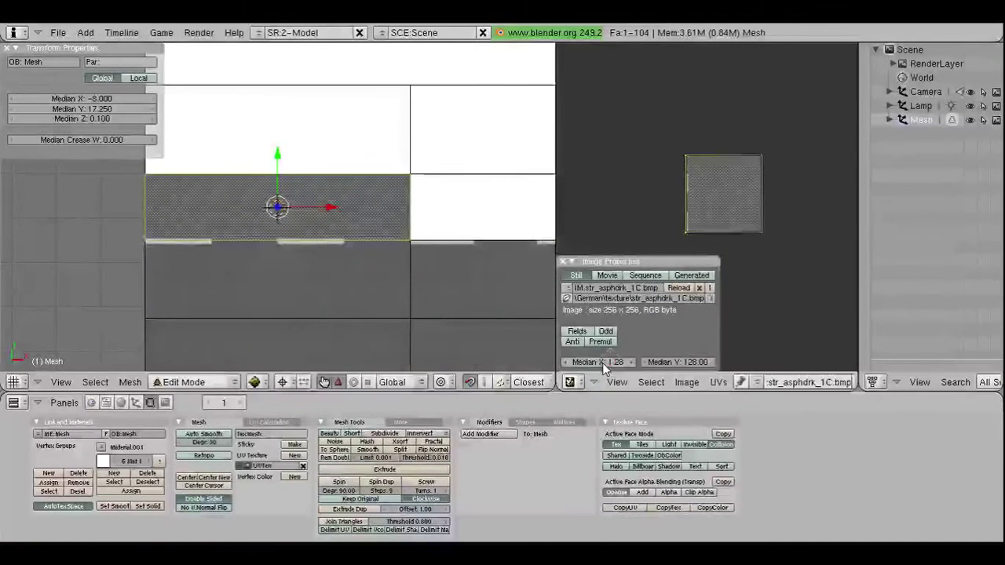
{"action": "key", "text": "Return"}
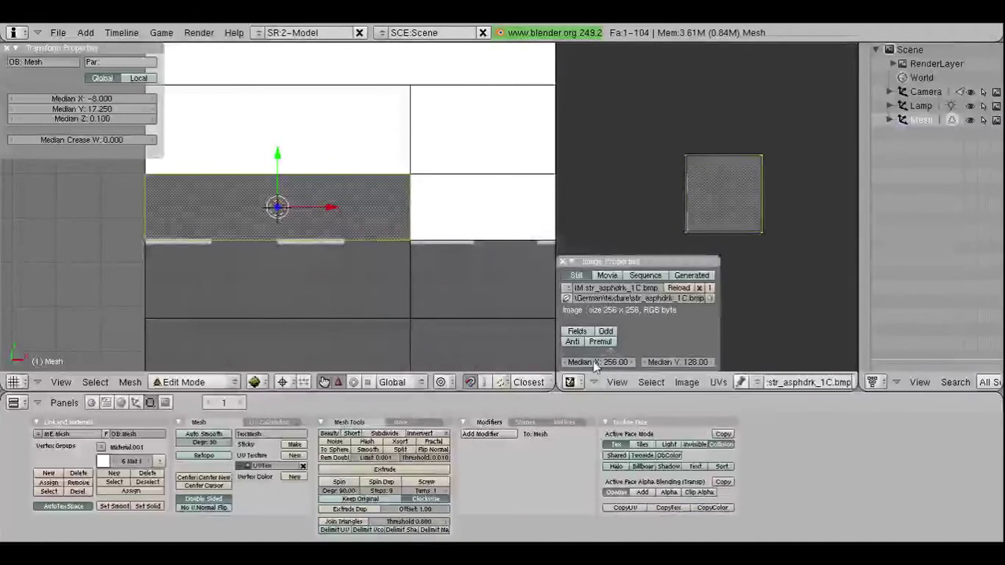
{"action": "type", "text": "4"}
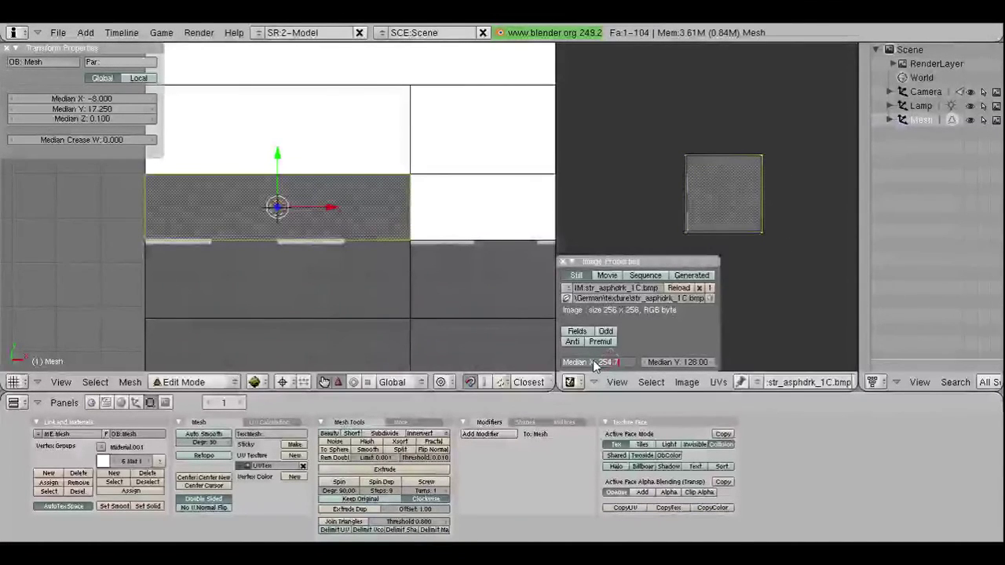
{"action": "key", "text": "Return"}
Step: Assign str_asphdrk_1C.bmp to the neighbouring face and flip its UVs vertically with S Y -1
{"action": "right_click", "coordinate": [401, 202]}
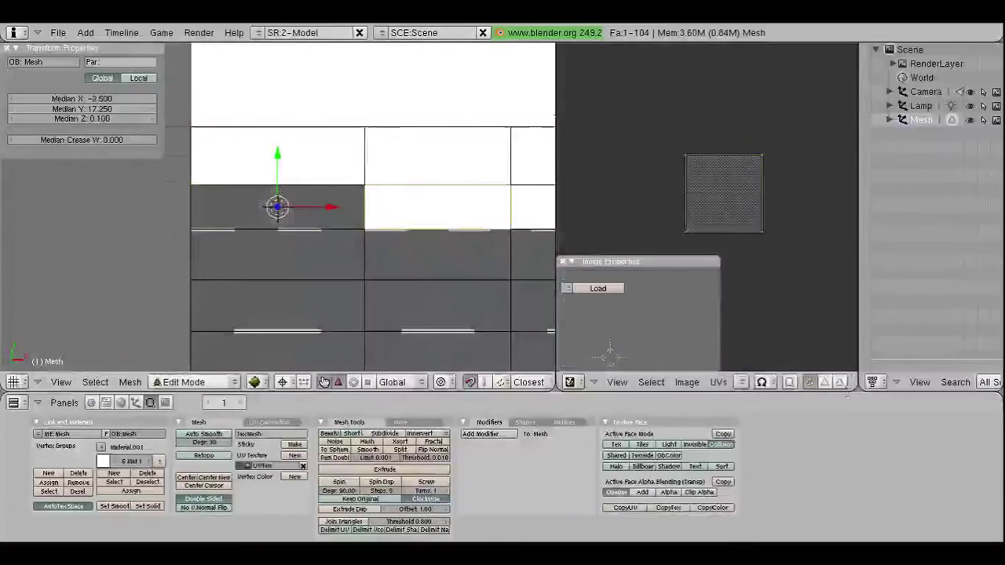
{"action": "left_click", "coordinate": [749, 383]}
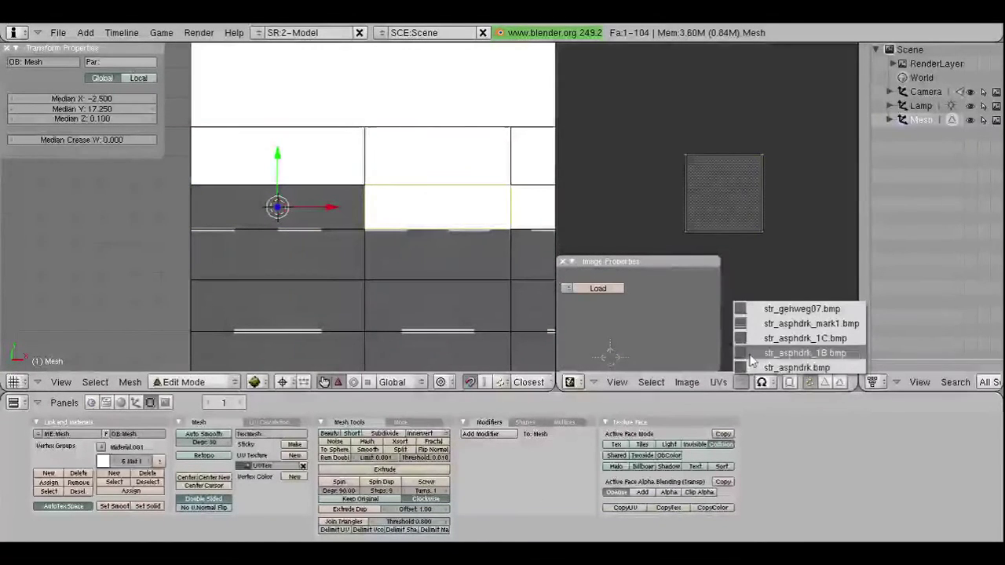
{"action": "left_click", "coordinate": [800, 338]}
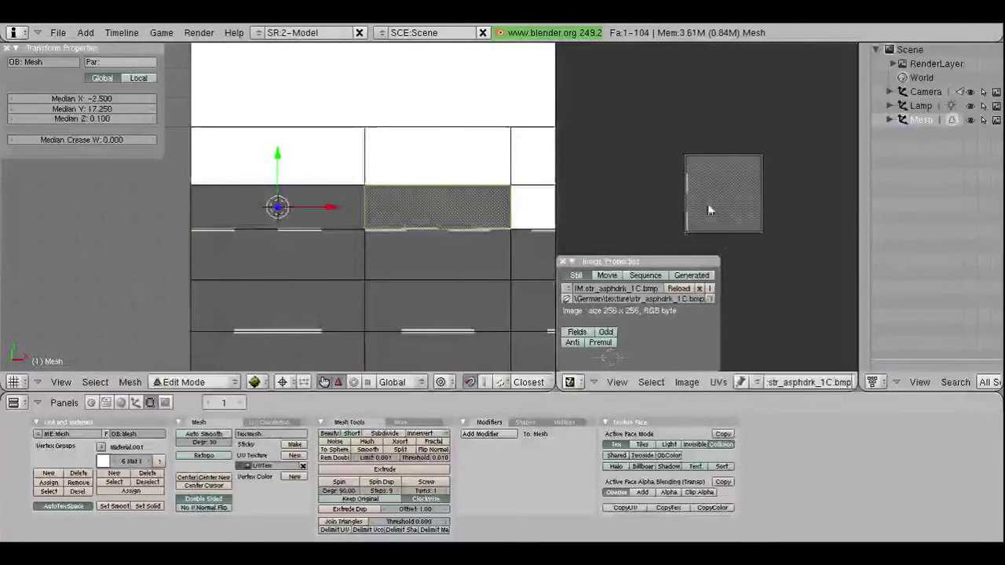
{"action": "type", "text": "s"}
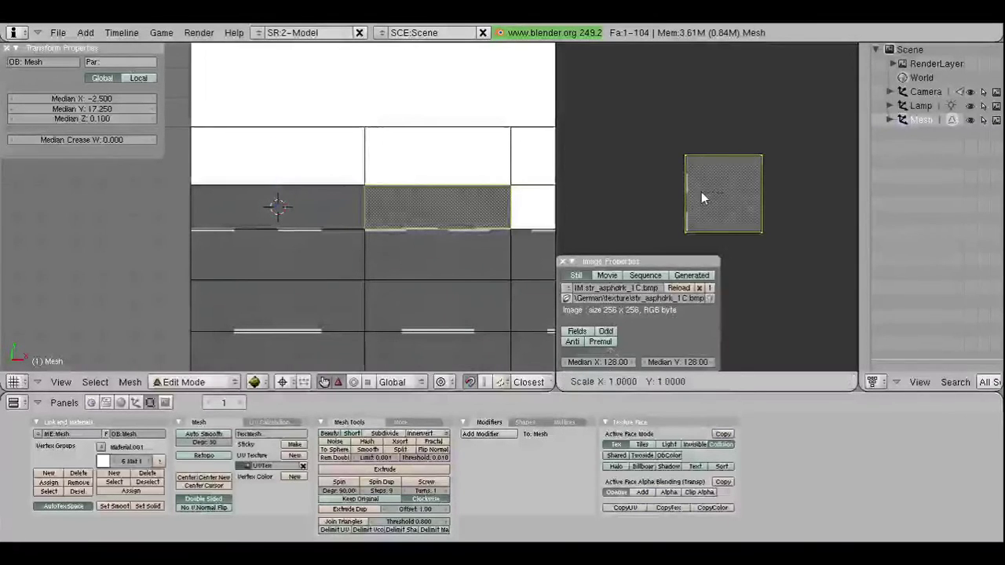
{"action": "type", "text": "y0-1"}
{"action": "key", "text": "Return"}
Step: Set the UV top edge to Median X 128, Y 224, and the right edge to X 254
{"action": "right_click", "coordinate": [714, 163]}
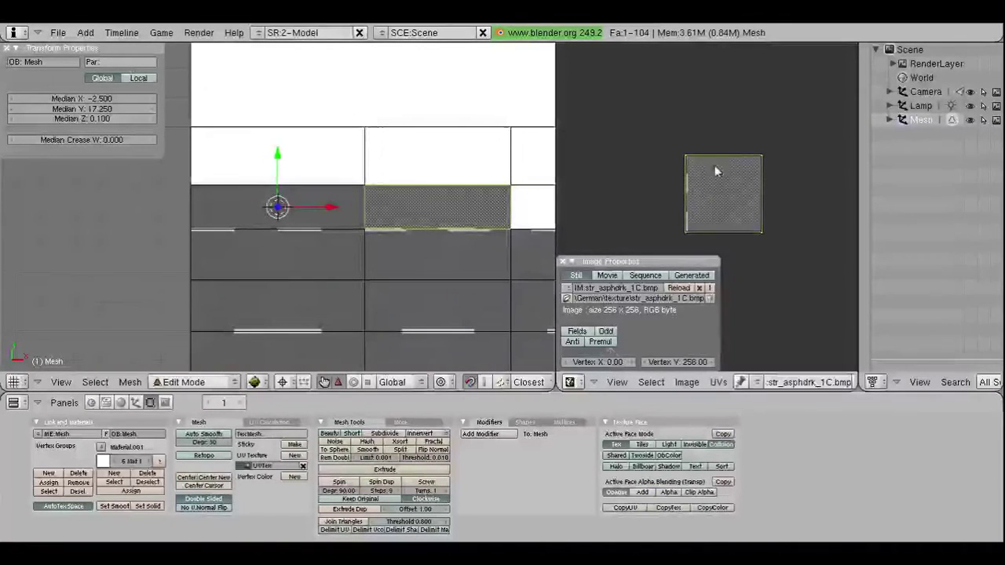
{"action": "left_click", "coordinate": [602, 363]}
{"action": "key", "text": "Return"}
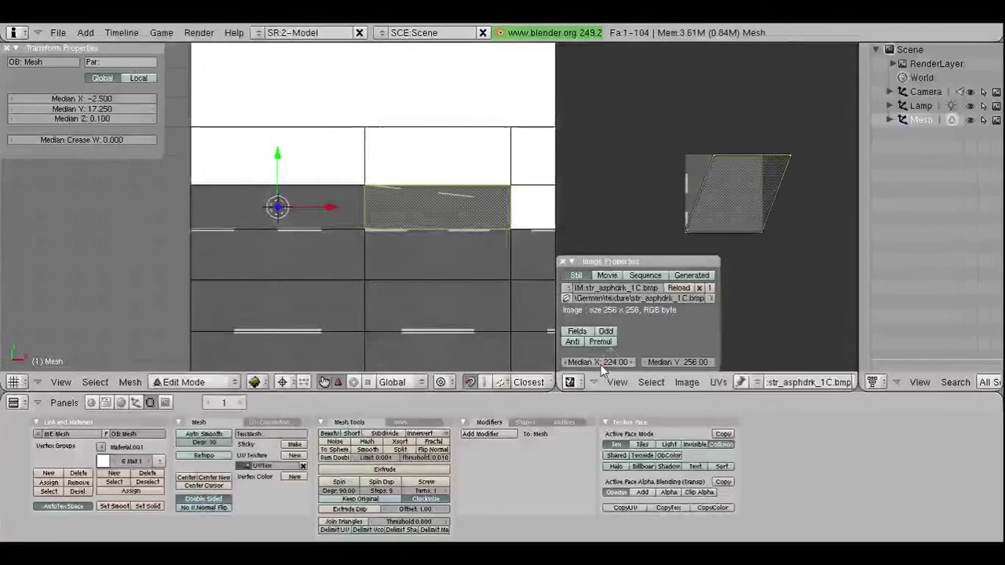
{"action": "left_click", "coordinate": [676, 362]}
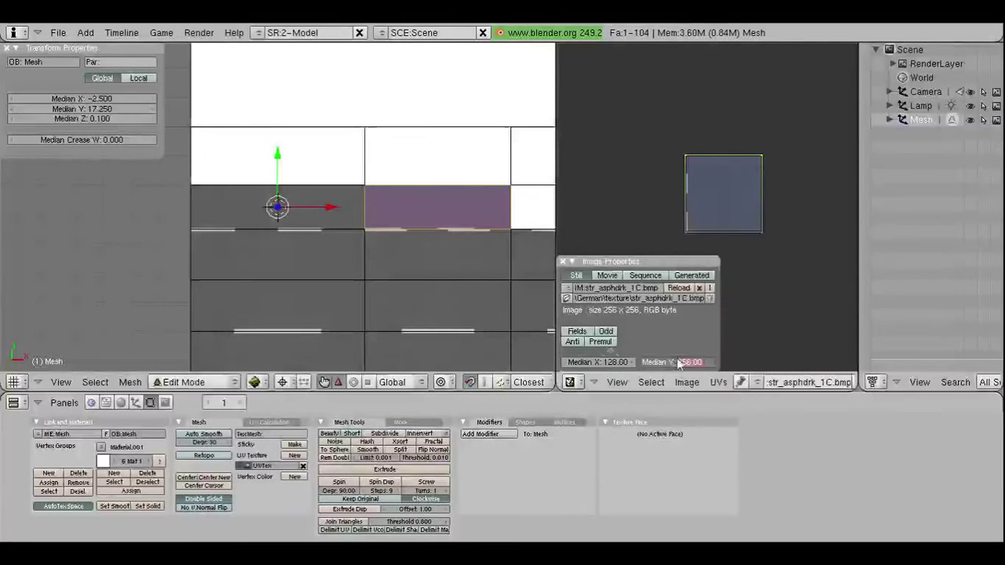
{"action": "type", "text": "224"}
{"action": "key", "text": "Return"}
{"action": "right_click", "coordinate": [758, 182]}
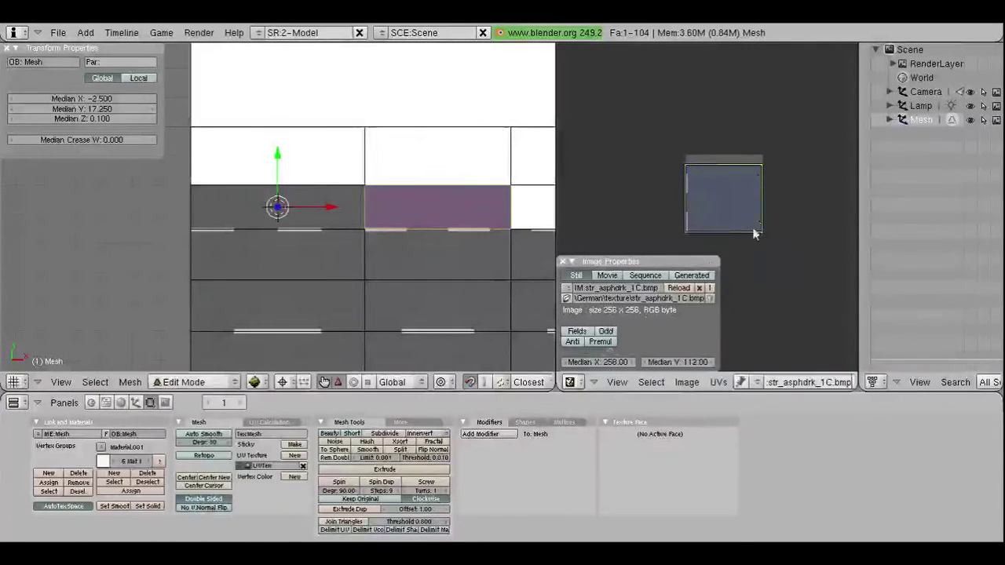
{"action": "left_click", "coordinate": [593, 363]}
{"action": "type", "text": "2"}
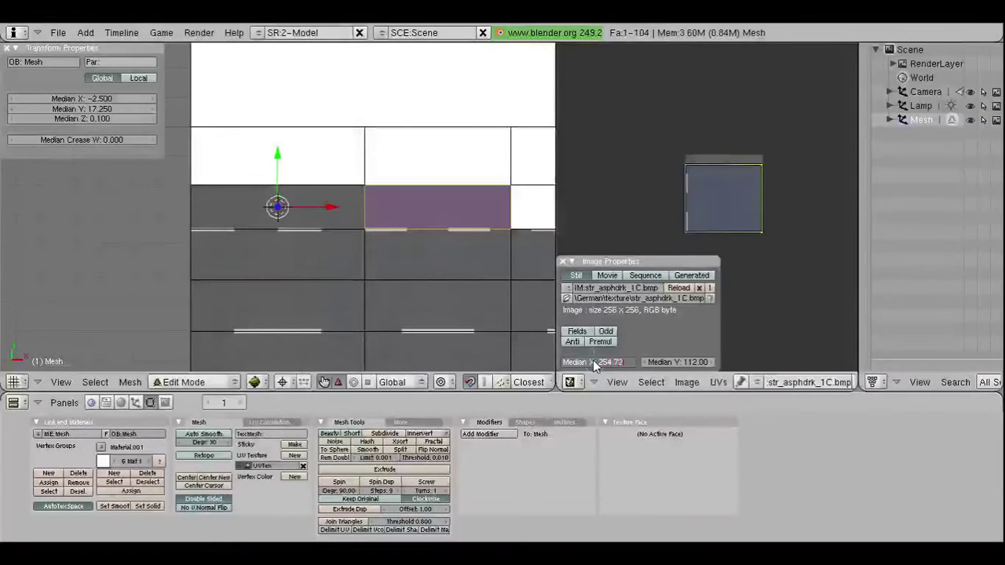
{"action": "key", "text": "Return"}
{"action": "right_click", "coordinate": [674, 200]}
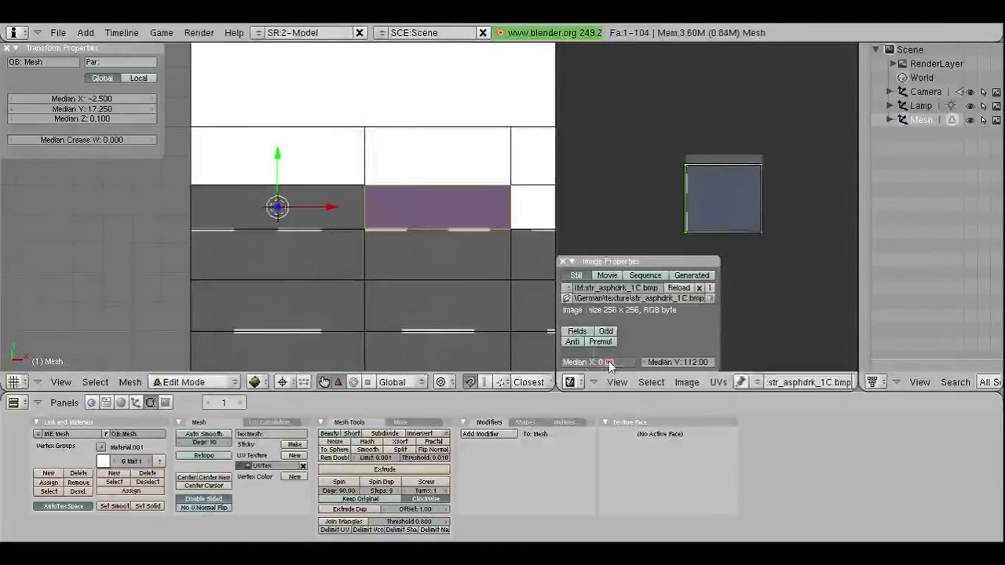
Step: Select the next road face to the right and assign it str_asphdrk_1C.bmp
{"action": "scroll", "coordinate": [487, 227], "scroll_direction": "down", "scroll_amount": 3}
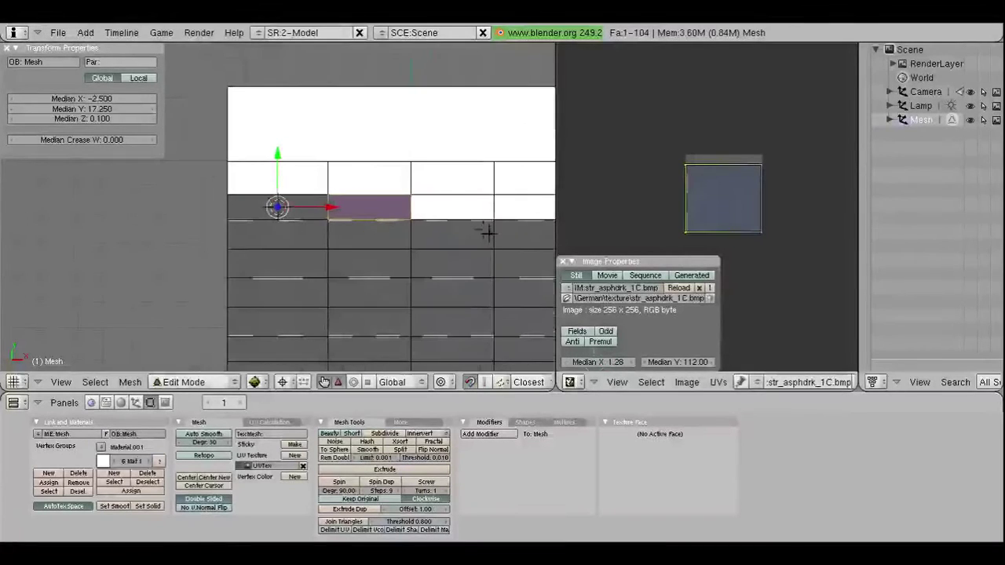
{"action": "right_click", "coordinate": [455, 206]}
{"action": "left_click", "coordinate": [742, 382]}
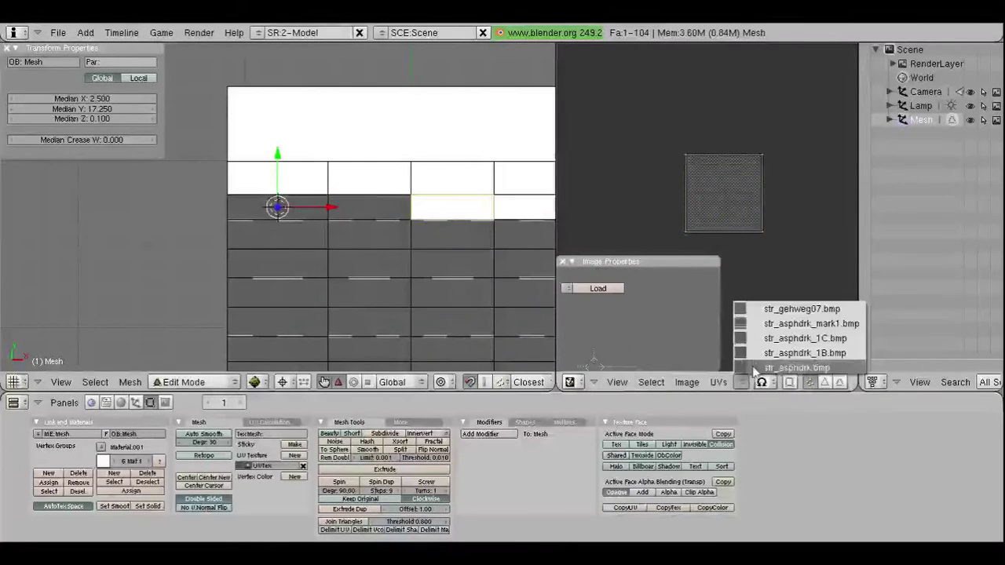
{"action": "left_click", "coordinate": [785, 338]}
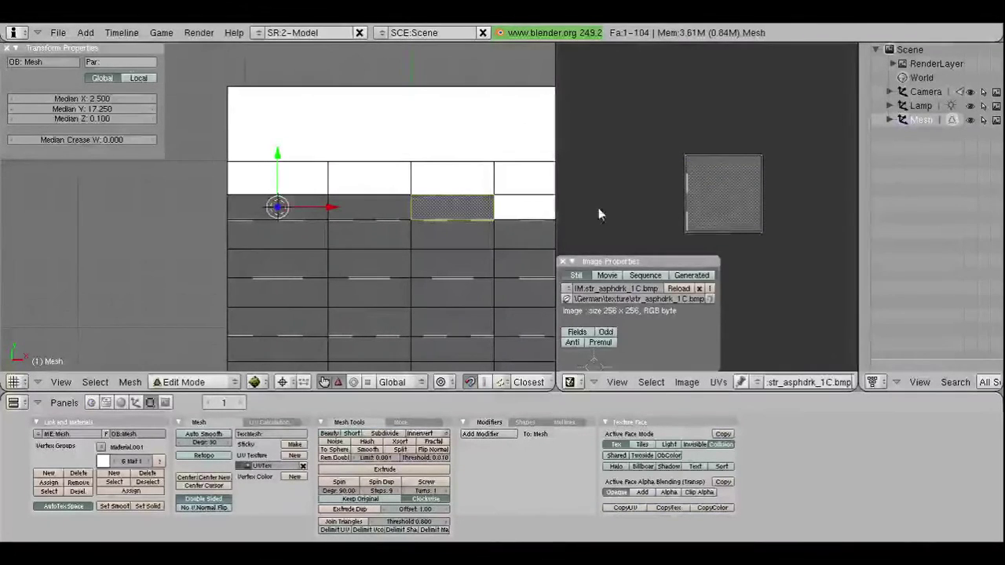
Step: Set the face's UV left edge to Median X 1.28
{"action": "scroll", "coordinate": [415, 249], "scroll_direction": "up", "scroll_amount": 2}
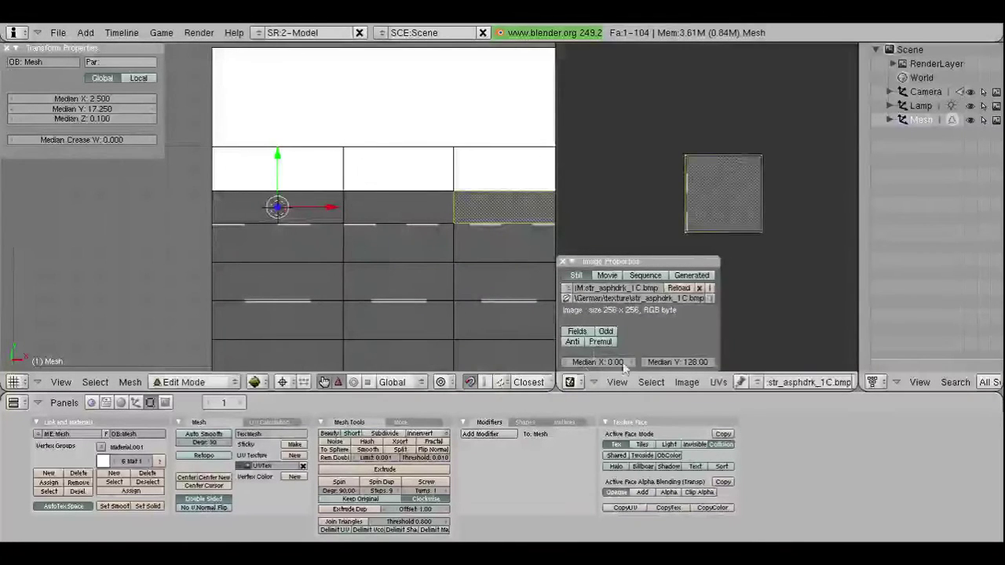
{"action": "left_click", "coordinate": [606, 362]}
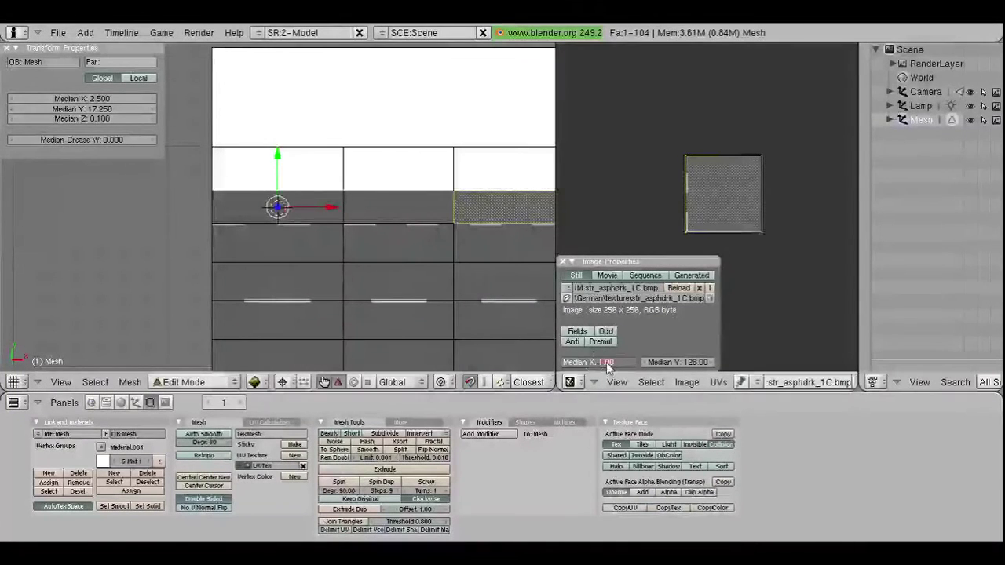
{"action": "type", "text": "128"}
{"action": "key", "text": "Return"}
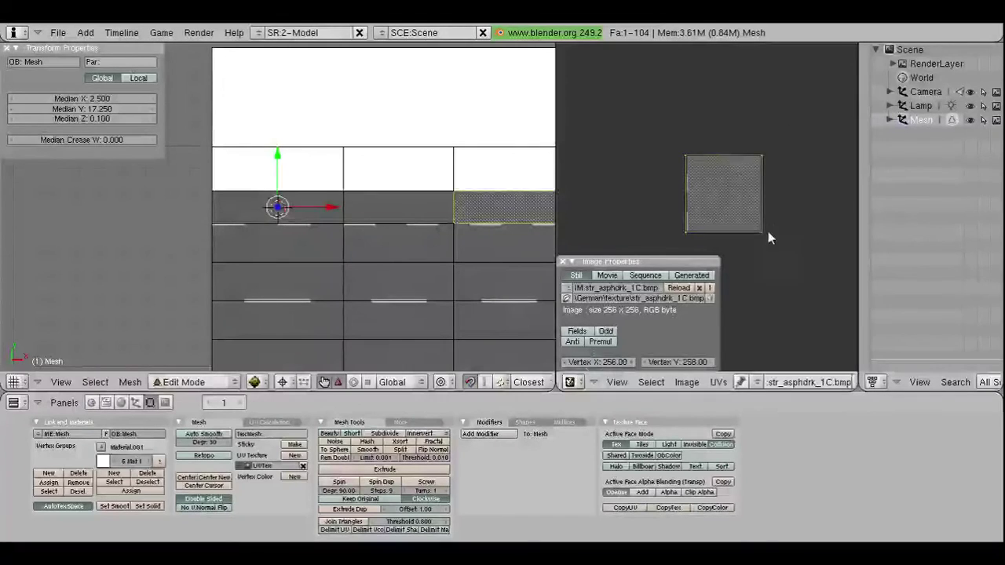
{"action": "left_click", "coordinate": [601, 363]}
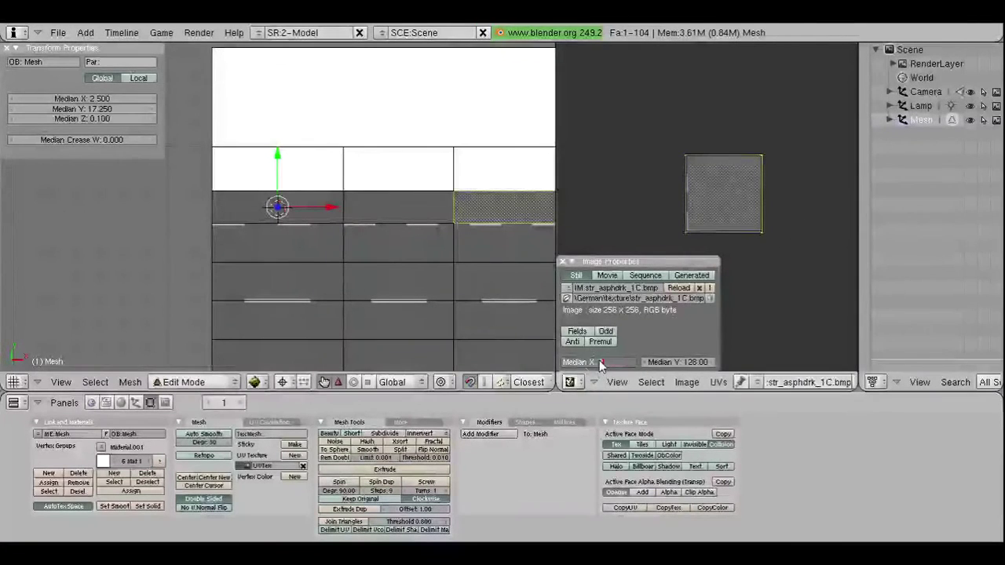
{"action": "type", "text": ".28"}
{"action": "key", "text": "Return"}
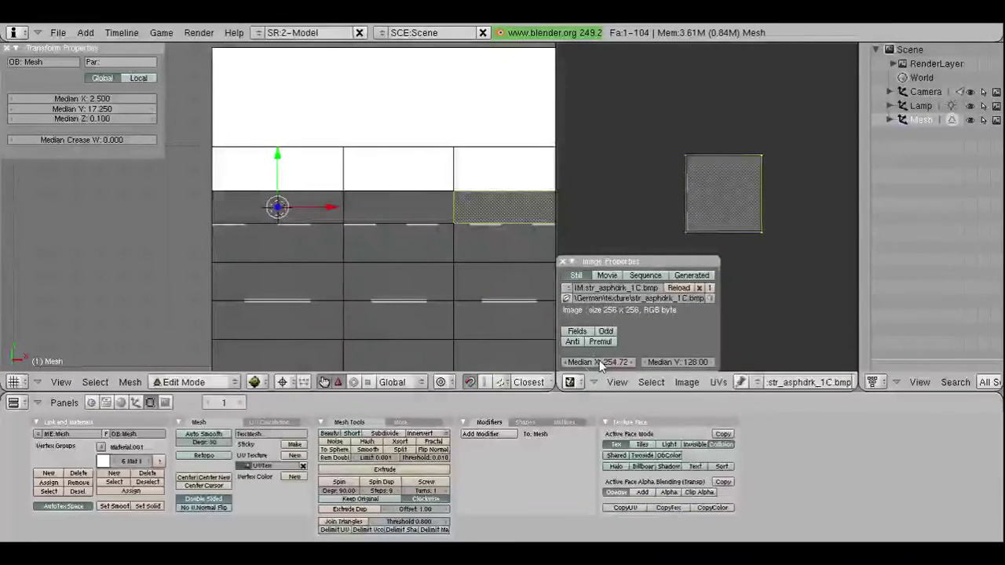
Step: Select all four UV corners, lower the UV top to Median Y 224, and select the next face
{"action": "right_click", "coordinate": [662, 177]}
{"action": "key", "text": "a"}
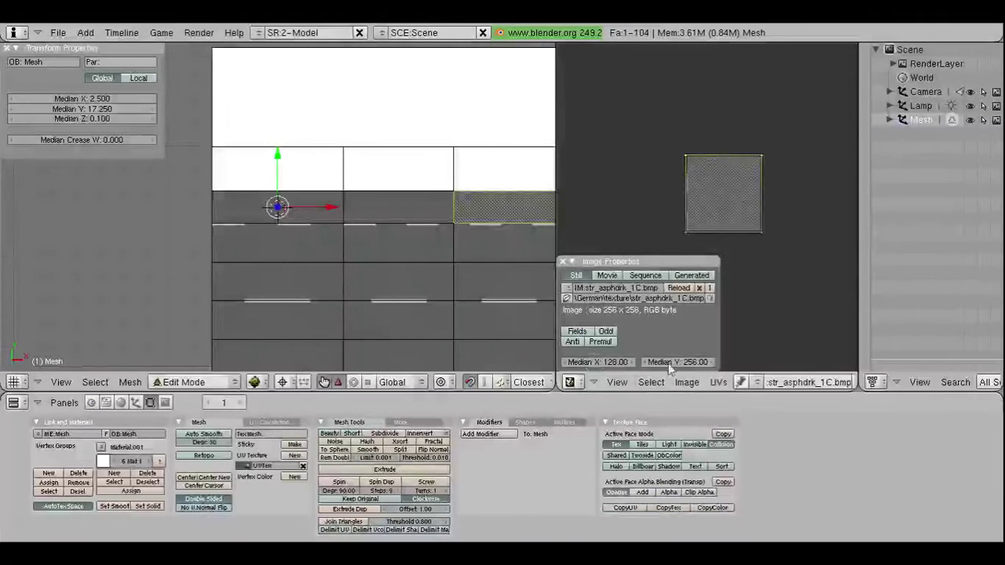
{"action": "left_click", "coordinate": [672, 362]}
{"action": "type", "text": "24"}
{"action": "key", "text": "Return"}
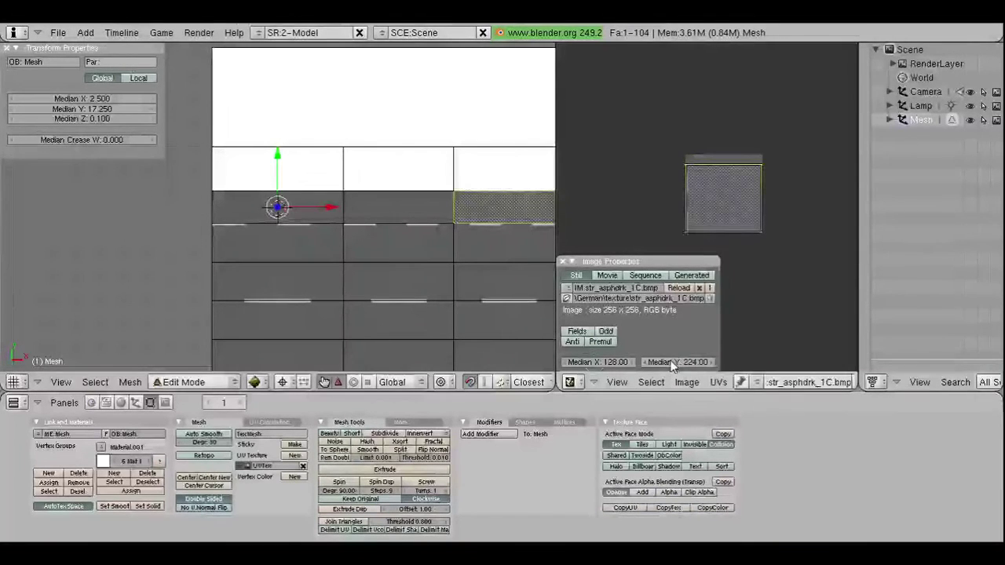
{"action": "right_click", "coordinate": [409, 253]}
{"action": "scroll", "coordinate": [477, 253], "scroll_direction": "down", "scroll_amount": 1}
Step: Select the rightmost road face and give it str_asphdrk_1C.bmp instead of str_asphdrk_1B.bmp
{"action": "right_click", "coordinate": [503, 215]}
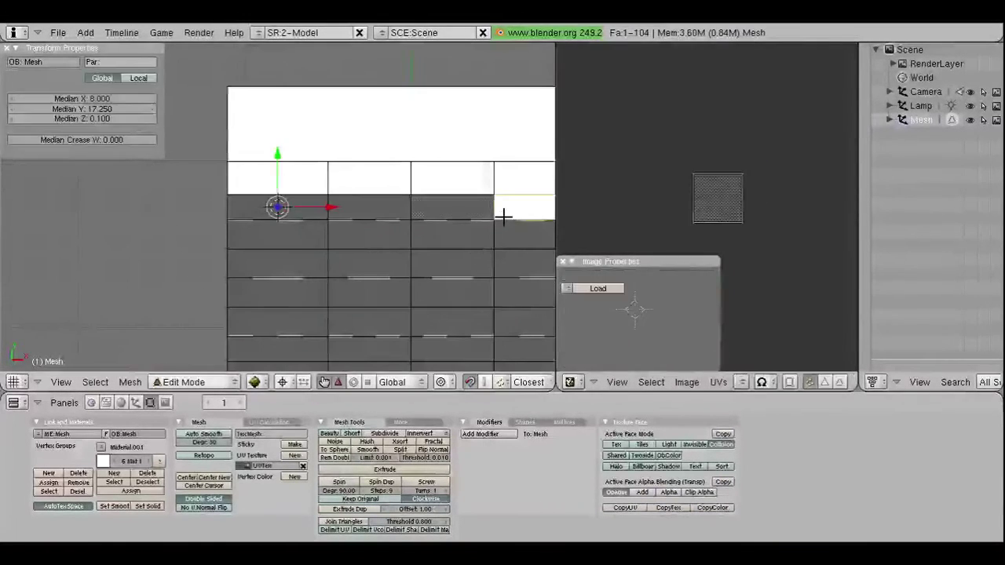
{"action": "key", "text": "shift+s"}
{"action": "left_click", "coordinate": [463, 211]}
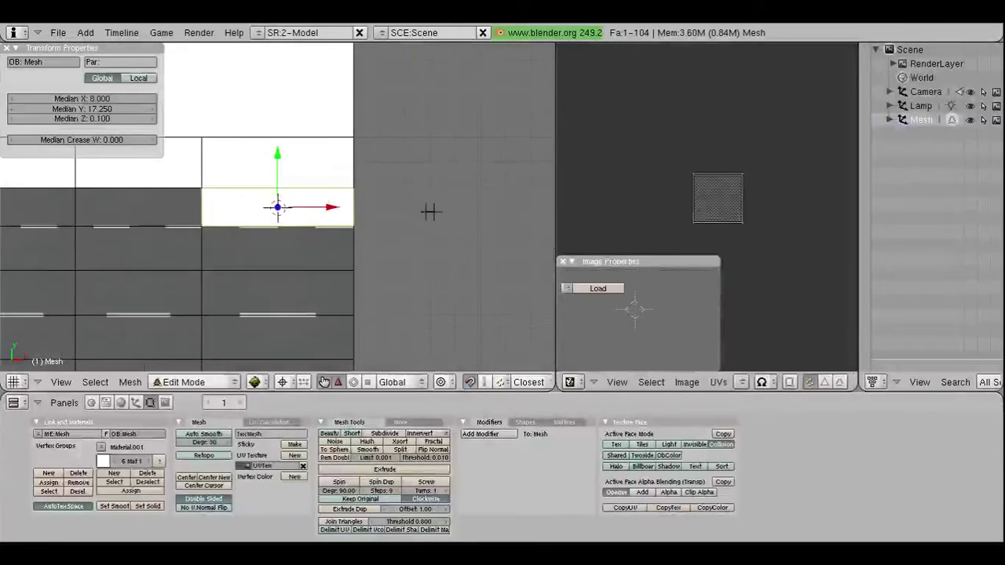
{"action": "left_click", "coordinate": [740, 382]}
{"action": "left_click", "coordinate": [759, 354]}
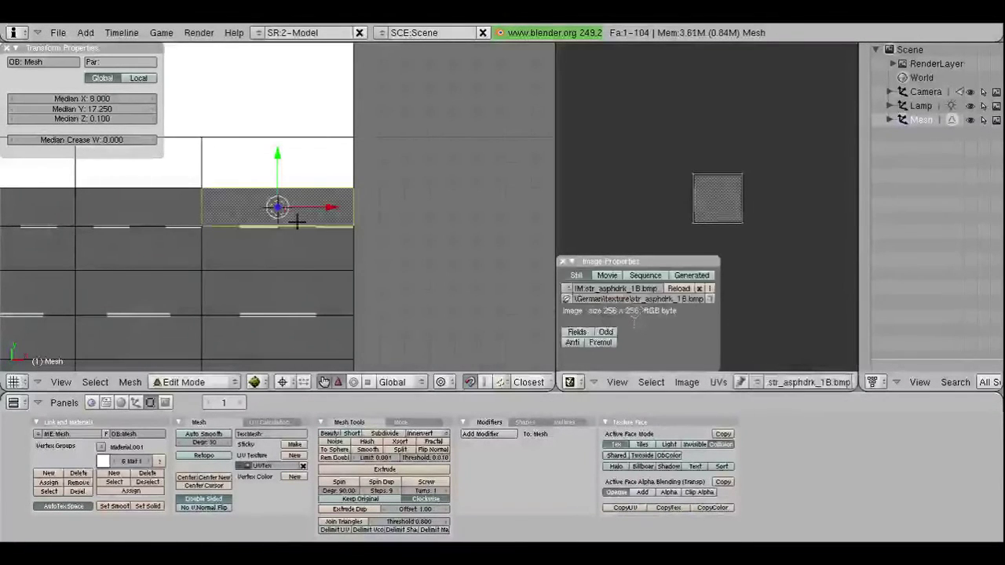
{"action": "scroll", "coordinate": [296, 222], "scroll_direction": "up", "scroll_amount": 1}
{"action": "scroll", "coordinate": [313, 243], "scroll_direction": "up", "scroll_amount": 1}
{"action": "left_click", "coordinate": [740, 382]}
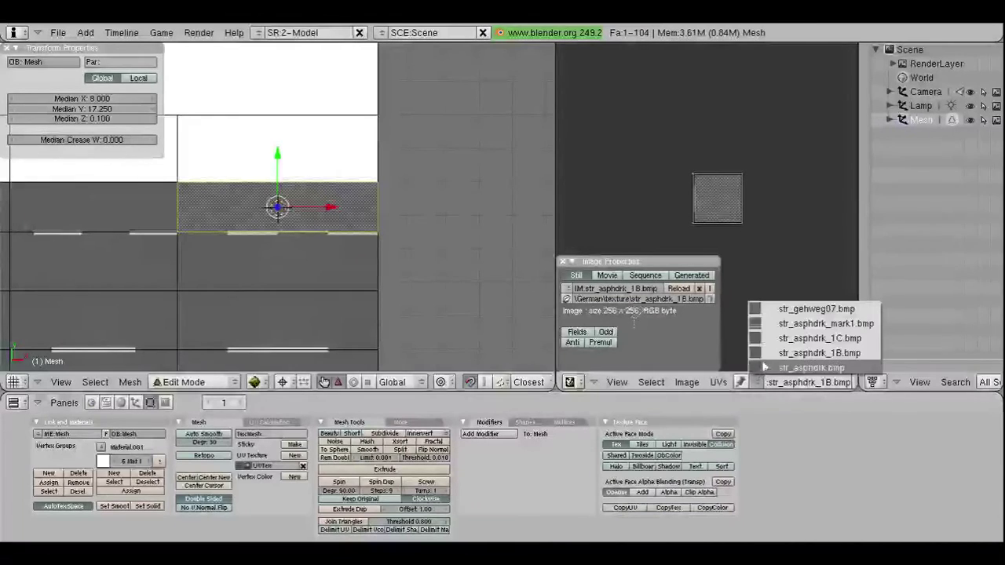
{"action": "left_click", "coordinate": [820, 338]}
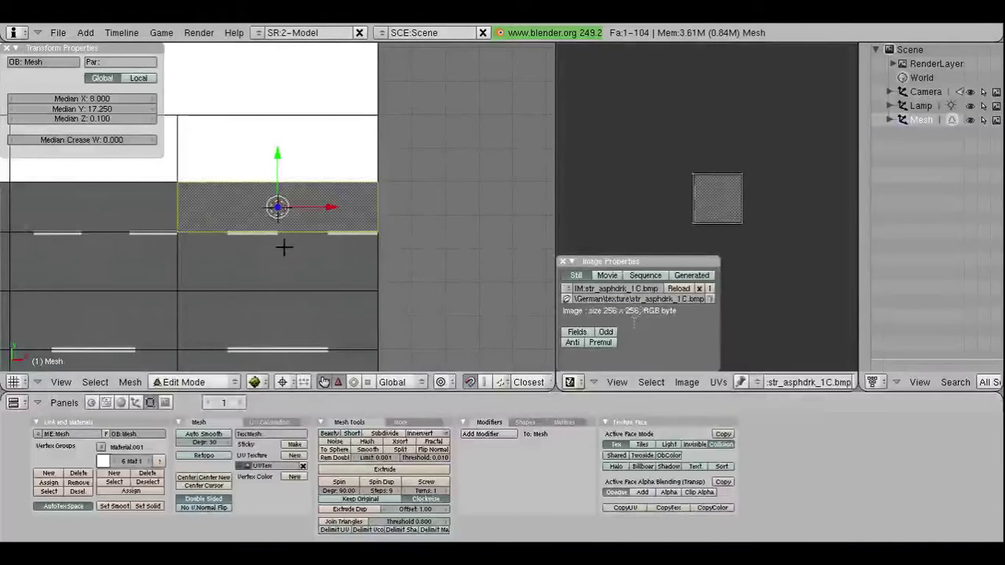
Step: Select the left UV edge and move it inward to Median X 1
{"action": "right_click", "coordinate": [692, 174]}
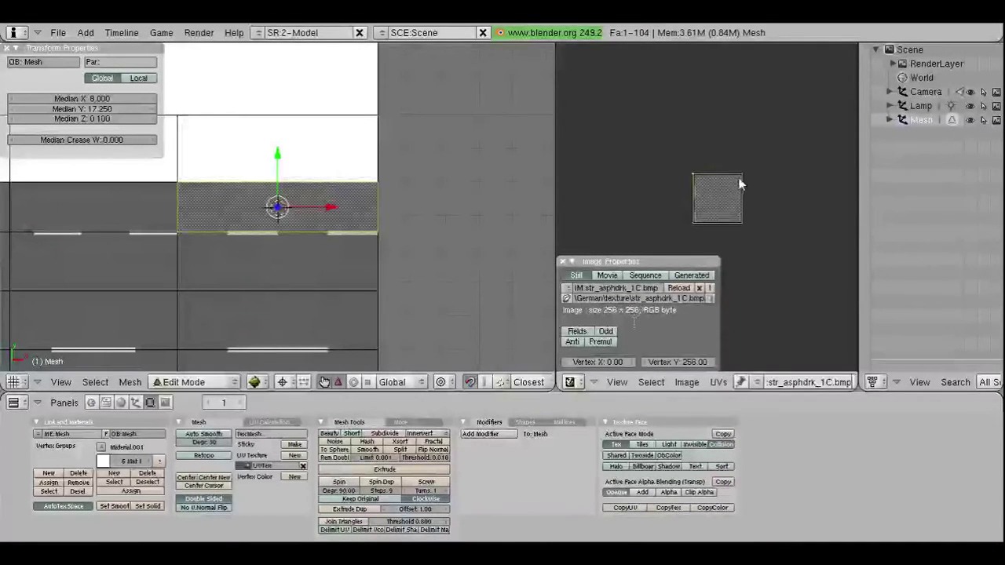
{"action": "right_click", "coordinate": [683, 226], "text": "shift"}
{"action": "left_click", "coordinate": [602, 364]}
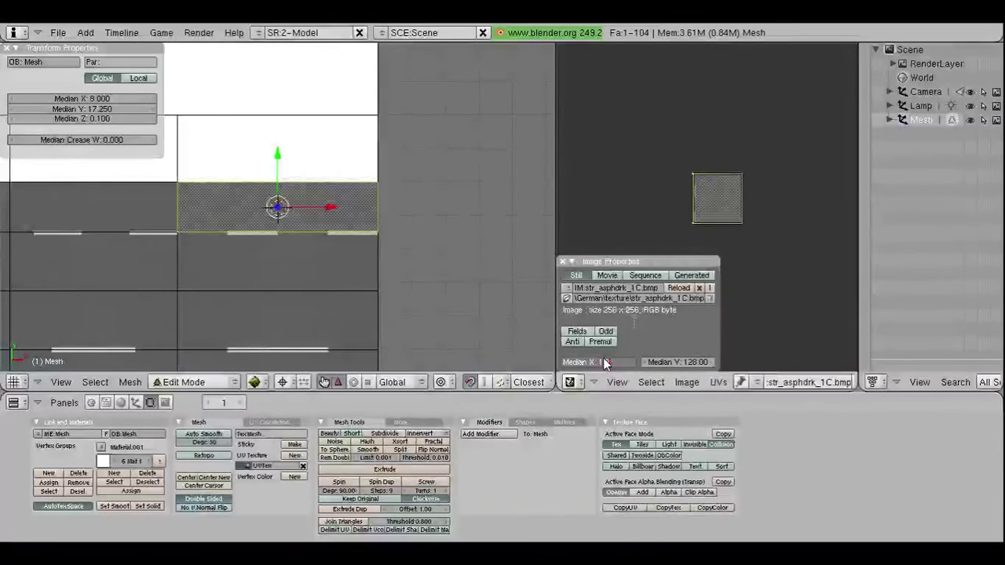
{"action": "type", "text": "1.28"}
{"action": "key", "text": "Return"}
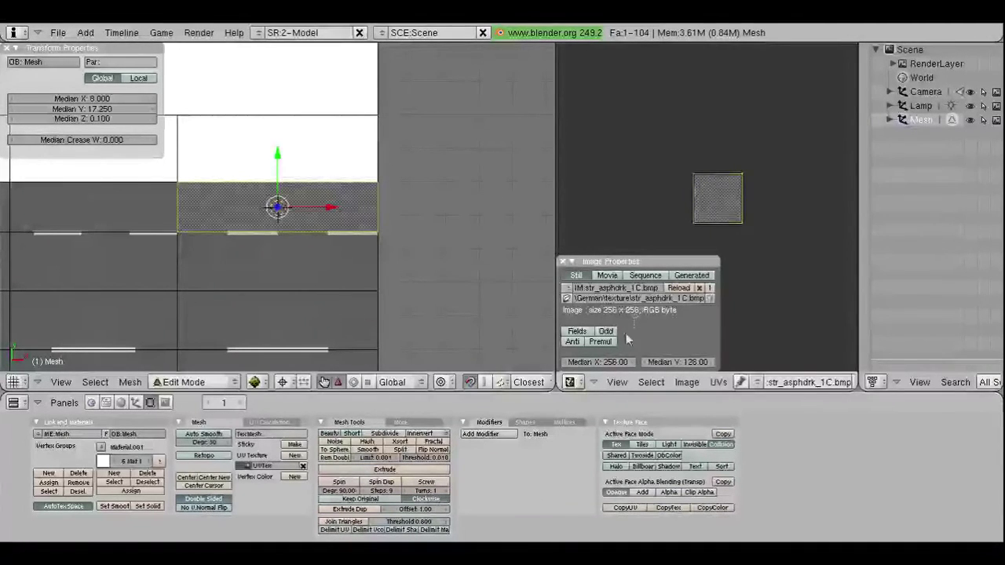
{"action": "type", "text": "1"}
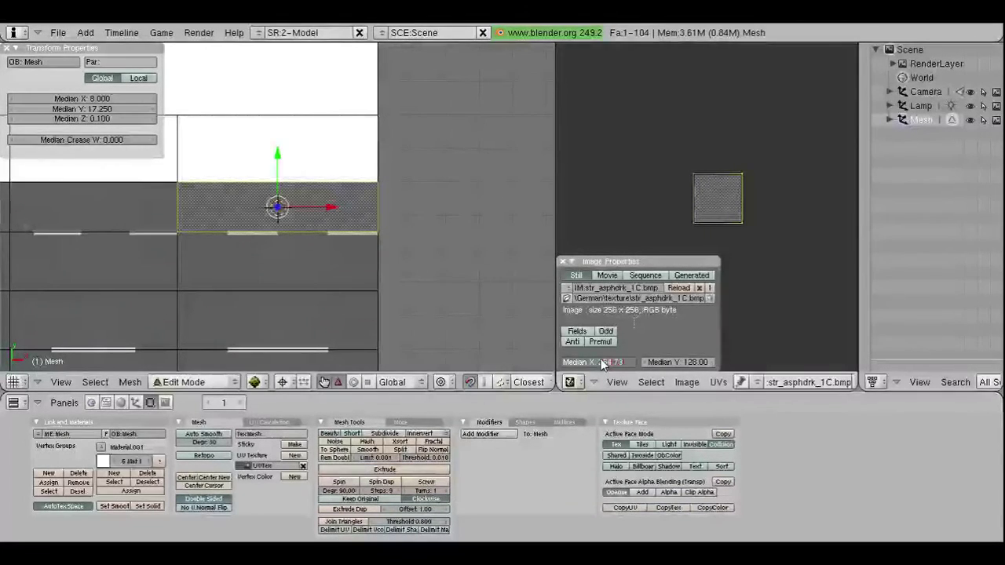
{"action": "key", "text": "Return"}
Step: Deselect everything and select the top-left white face of the street
{"action": "key", "text": "a"}
{"action": "scroll", "coordinate": [190, 219], "scroll_direction": "down", "scroll_amount": 3}
{"action": "scroll", "coordinate": [191, 219], "scroll_direction": "down", "scroll_amount": 3}
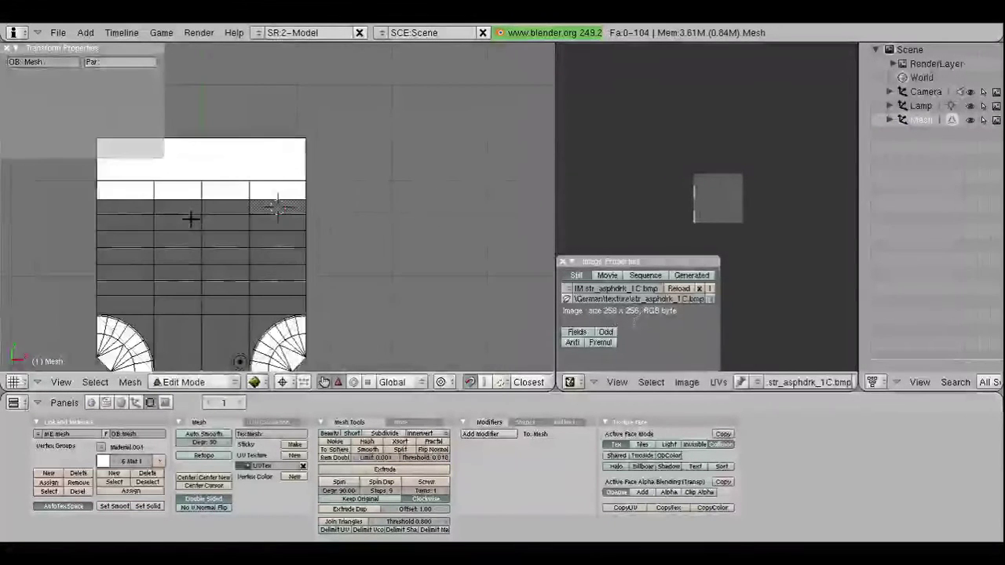
{"action": "scroll", "coordinate": [190, 219], "scroll_direction": "up", "scroll_amount": 1}
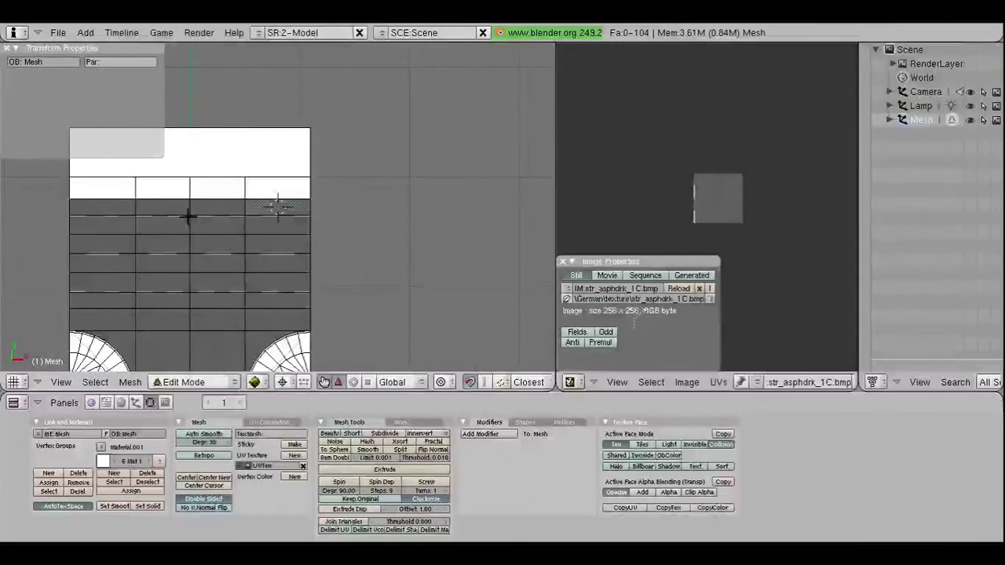
{"action": "right_click", "coordinate": [108, 195]}
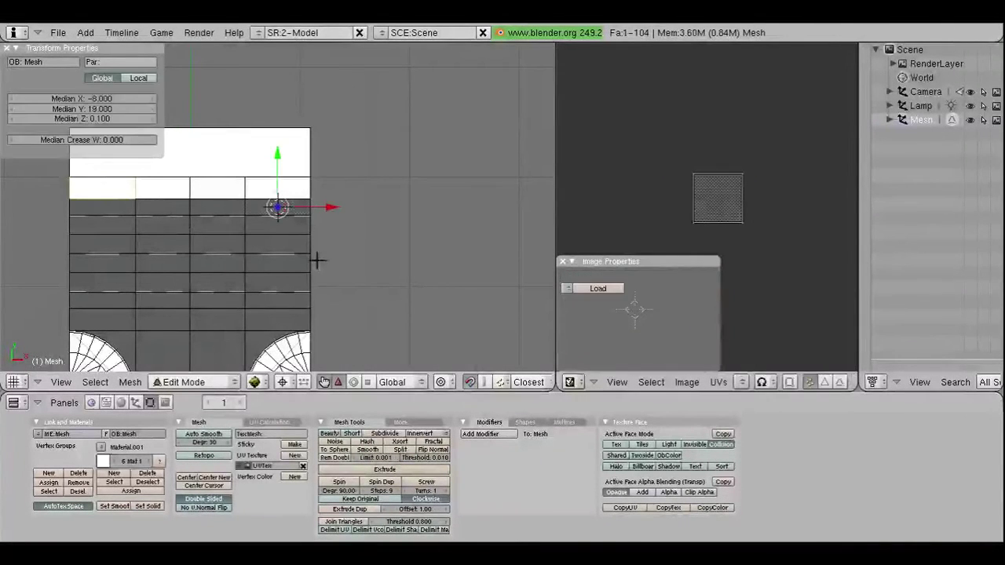
Step: Replace the top-left face's str_asphdrk.bmp with str_kopfstein.bmp, loaded from disk via Image > Open
{"action": "left_click", "coordinate": [741, 381]}
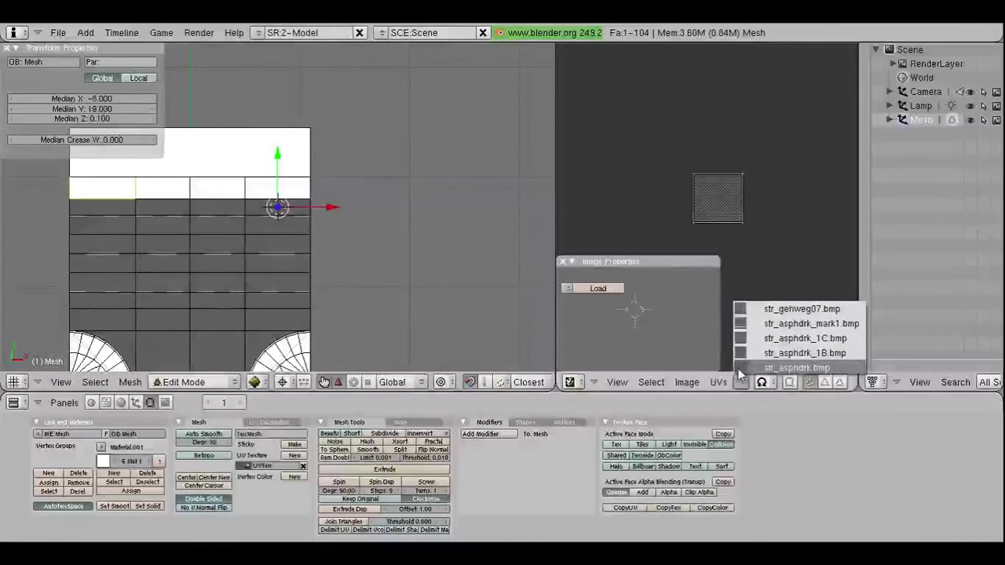
{"action": "left_click", "coordinate": [739, 368]}
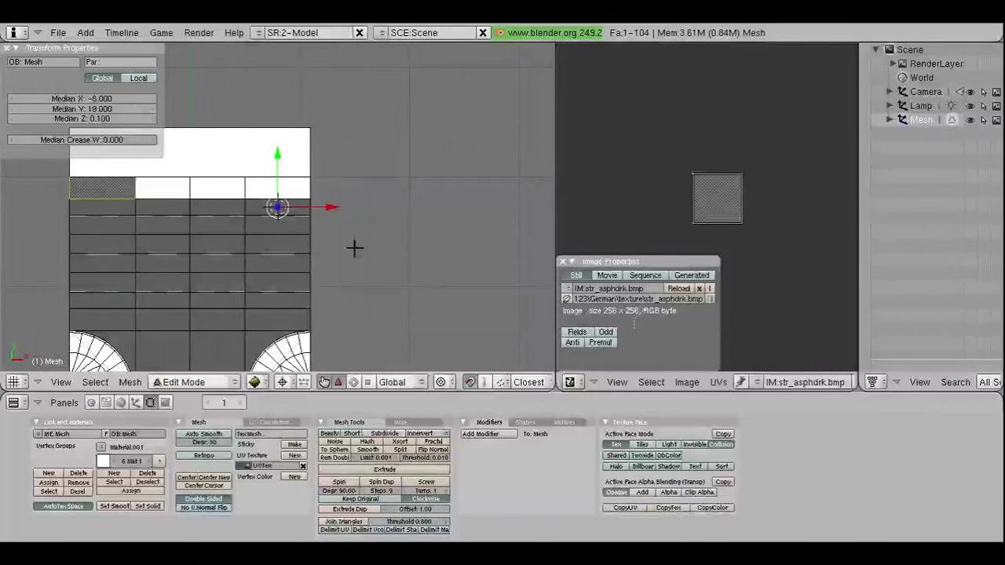
{"action": "left_click", "coordinate": [686, 382]}
{"action": "left_click", "coordinate": [698, 367]}
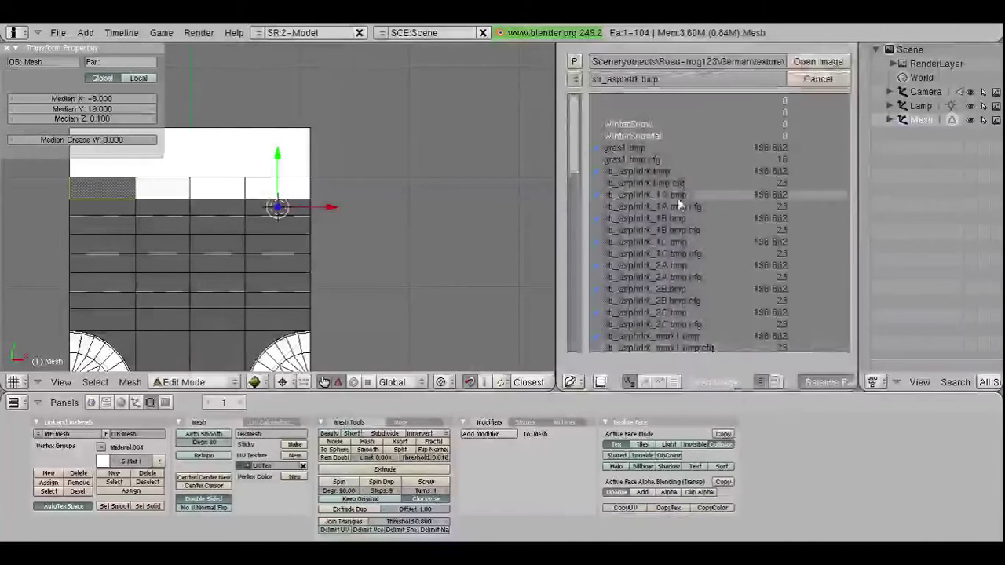
{"action": "scroll", "coordinate": [680, 205], "scroll_direction": "down", "scroll_amount": 3}
{"action": "scroll", "coordinate": [664, 192], "scroll_direction": "down", "scroll_amount": 3}
{"action": "scroll", "coordinate": [665, 192], "scroll_direction": "down", "scroll_amount": 3}
{"action": "scroll", "coordinate": [665, 193], "scroll_direction": "down", "scroll_amount": 2}
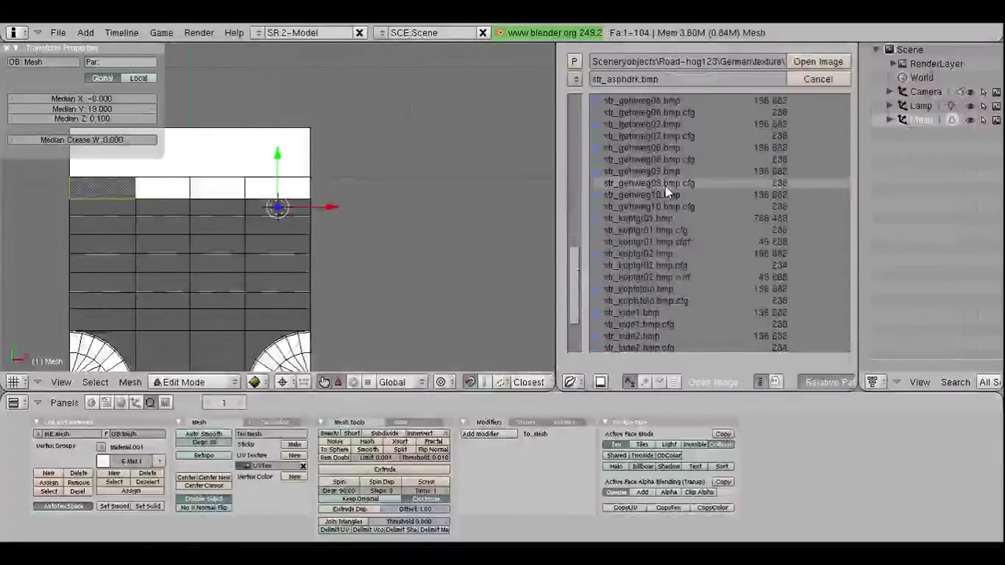
{"action": "left_click", "coordinate": [638, 289]}
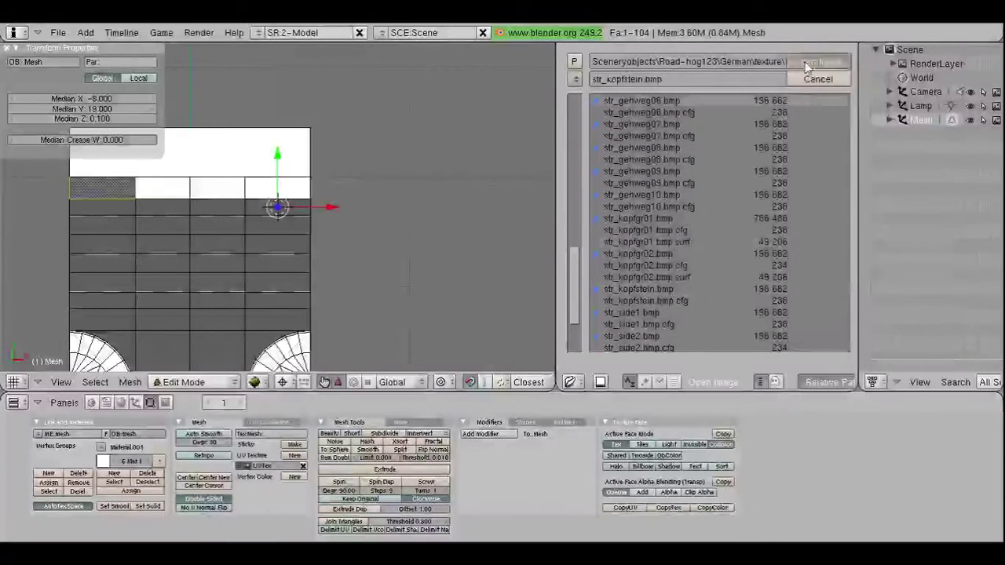
{"action": "left_click", "coordinate": [808, 64]}
{"action": "scroll", "coordinate": [110, 198], "scroll_direction": "up", "scroll_amount": 2}
Step: Unwrap the cobblestone face's UVs and rotate them -90 degrees
{"action": "key", "text": "shift+s"}
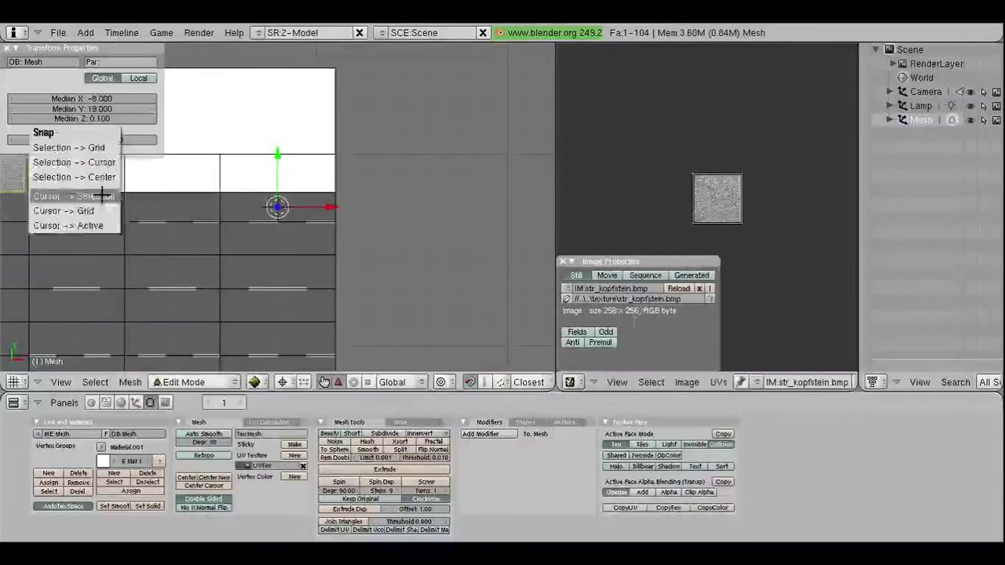
{"action": "left_click", "coordinate": [102, 195]}
{"action": "scroll", "coordinate": [100, 191], "scroll_direction": "up", "scroll_amount": 2}
{"action": "scroll", "coordinate": [100, 191], "scroll_direction": "up", "scroll_amount": 3}
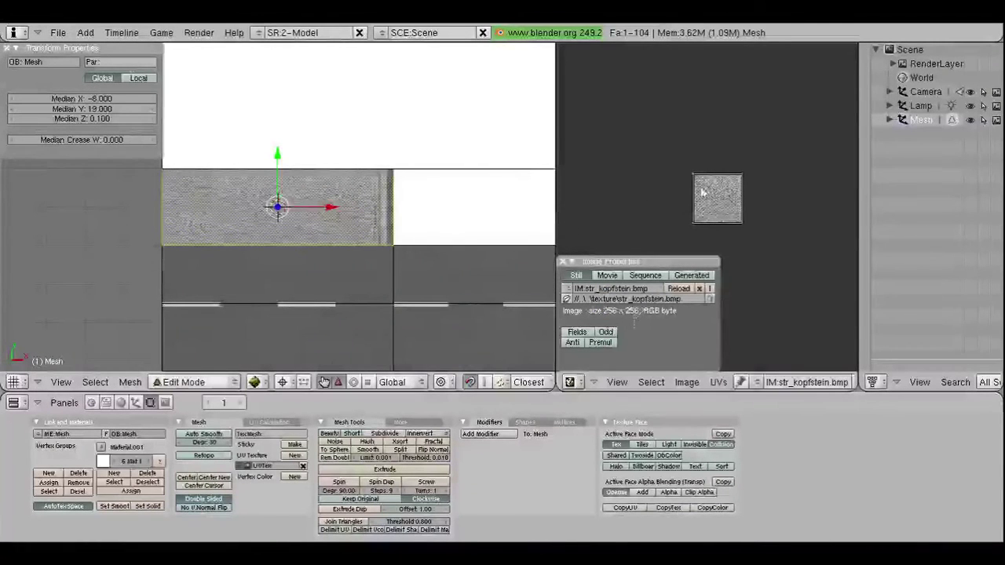
{"action": "key", "text": "a"}
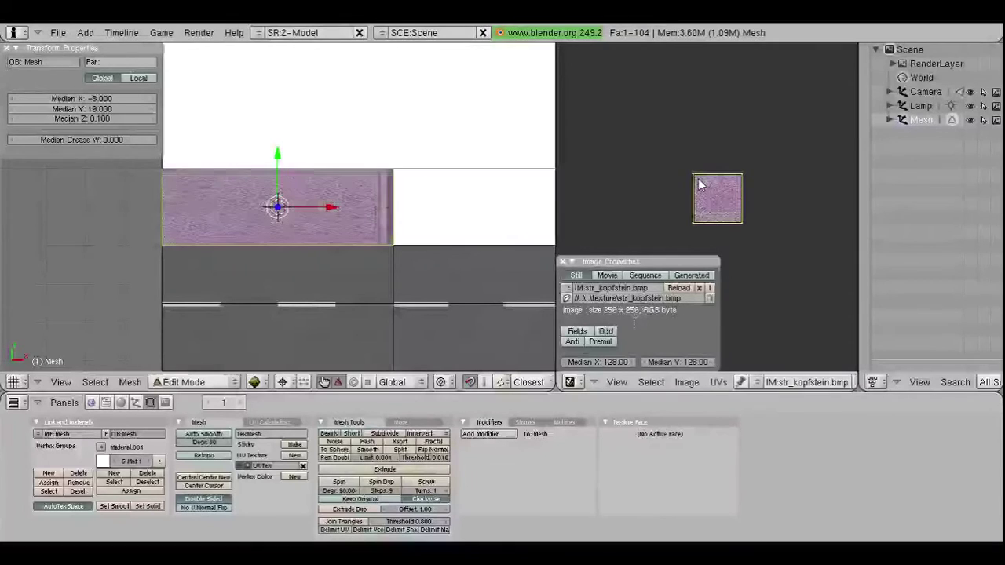
{"action": "key", "text": "e"}
{"action": "left_click", "coordinate": [699, 182]}
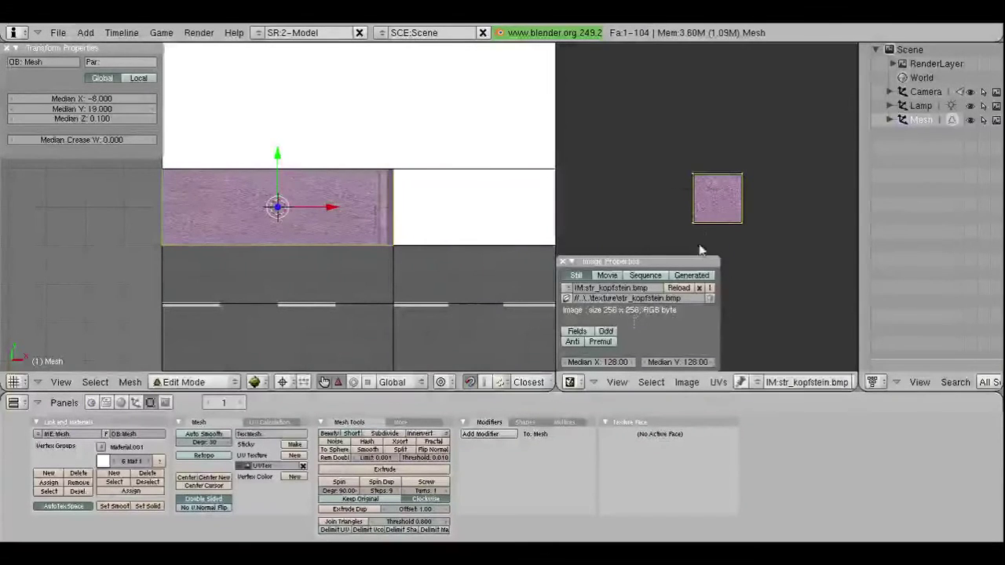
{"action": "type", "text": "r-90"}
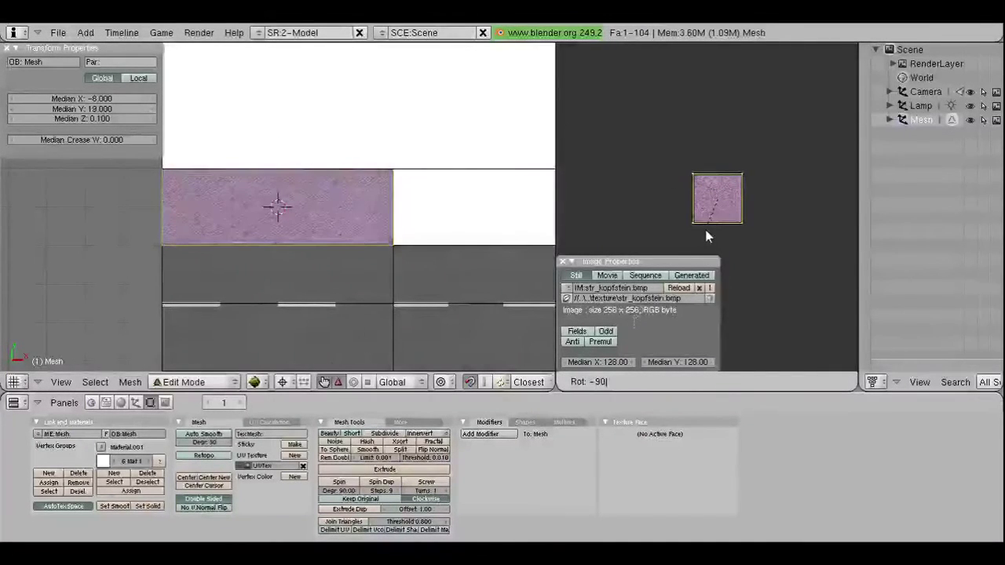
{"action": "key", "text": "Return"}
{"action": "key", "text": "a"}
Step: Shift the cobblestone UVs vertically and set their Median X to 249.09
{"action": "scroll", "coordinate": [285, 261], "scroll_direction": "up", "scroll_amount": 1}
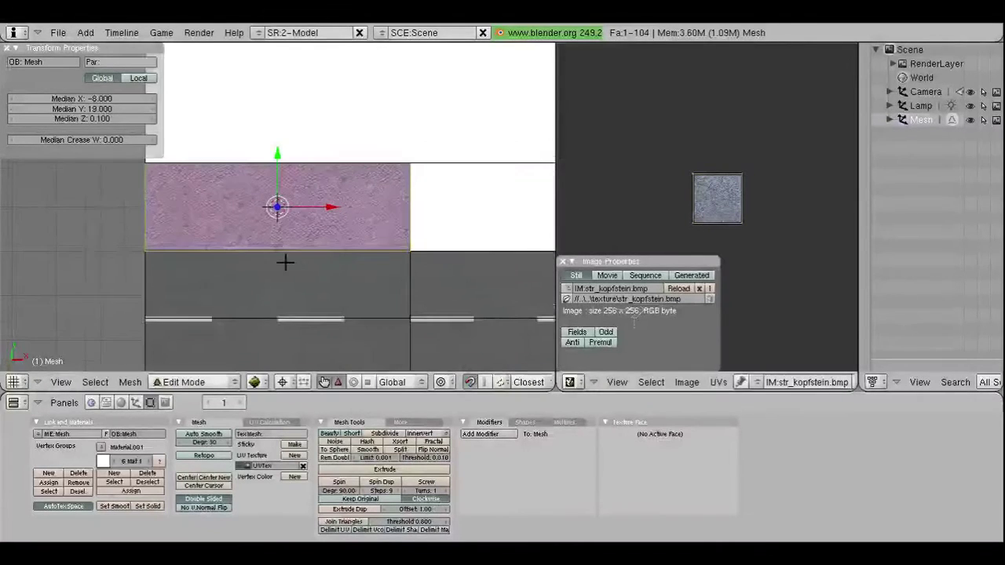
{"action": "scroll", "coordinate": [363, 237], "scroll_direction": "up", "scroll_amount": 1}
{"action": "scroll", "coordinate": [723, 221], "scroll_direction": "up", "scroll_amount": 3}
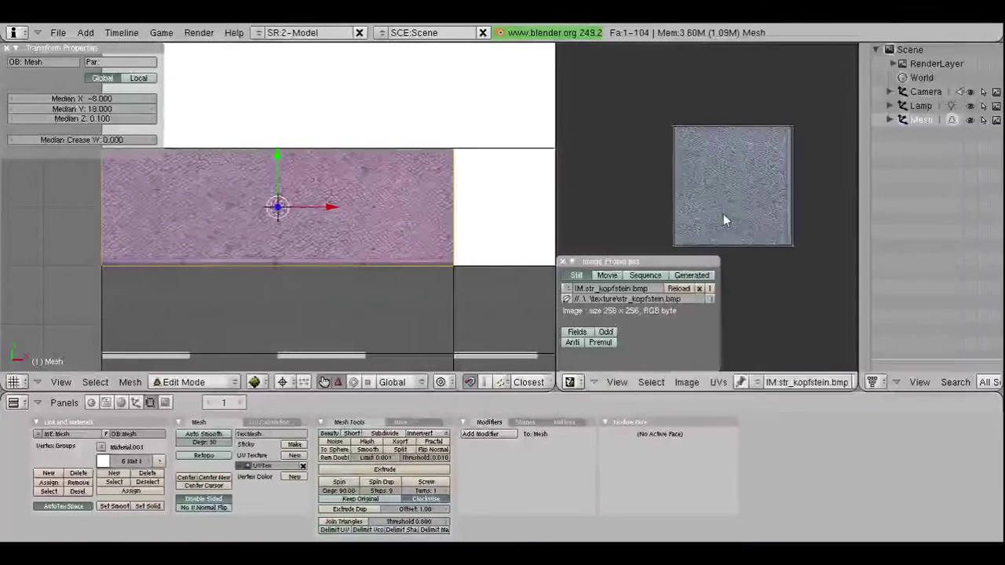
{"action": "key", "text": "a"}
{"action": "key", "text": "g"}
{"action": "key", "text": "y"}
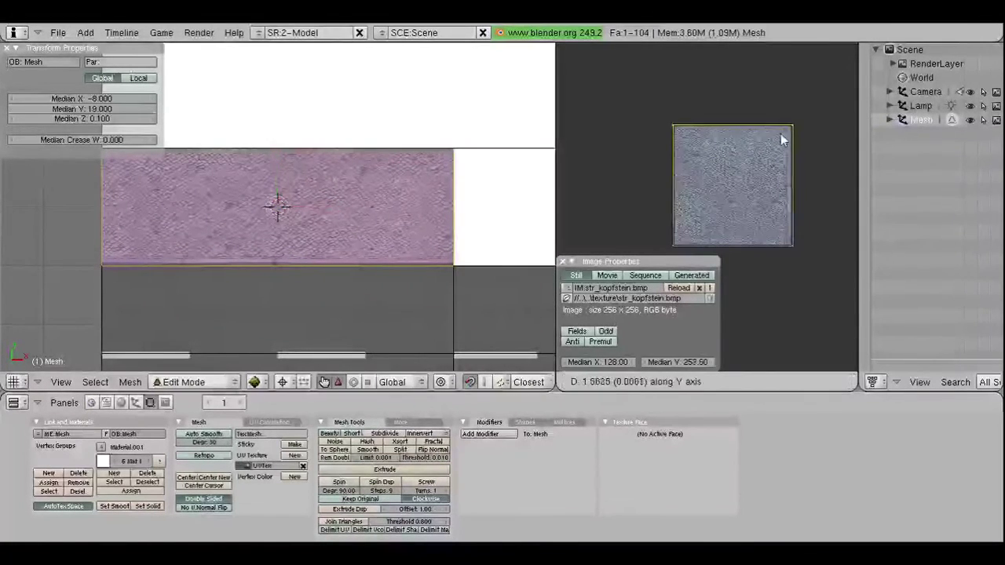
{"action": "left_click", "coordinate": [782, 137]}
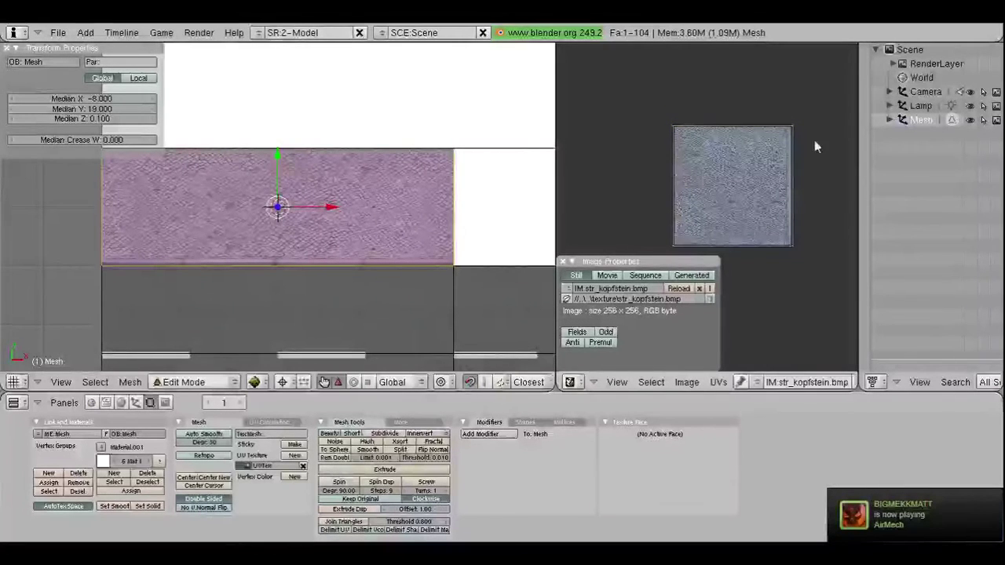
{"action": "right_click", "coordinate": [799, 229]}
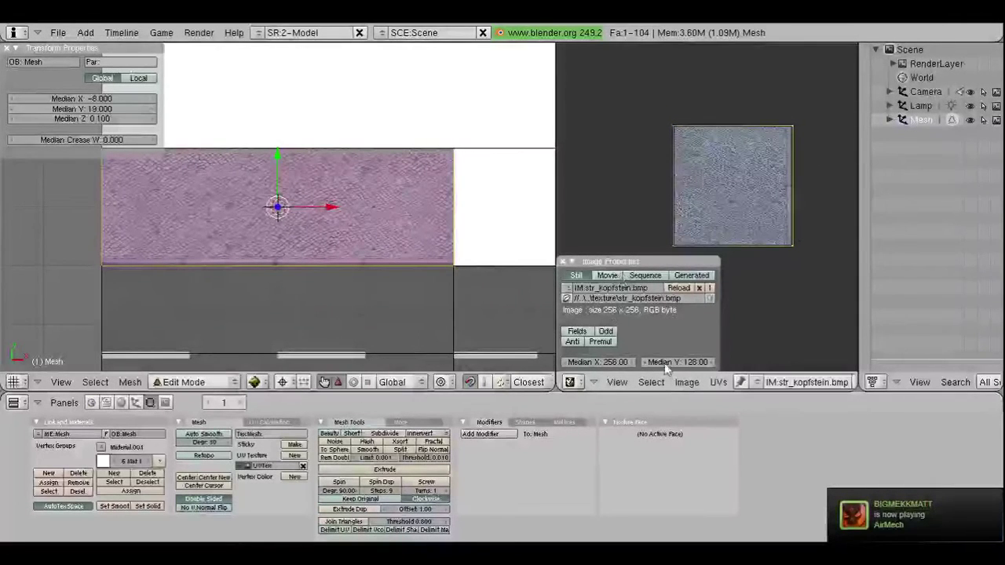
{"action": "left_click", "coordinate": [596, 362]}
{"action": "type", "text": "25"}
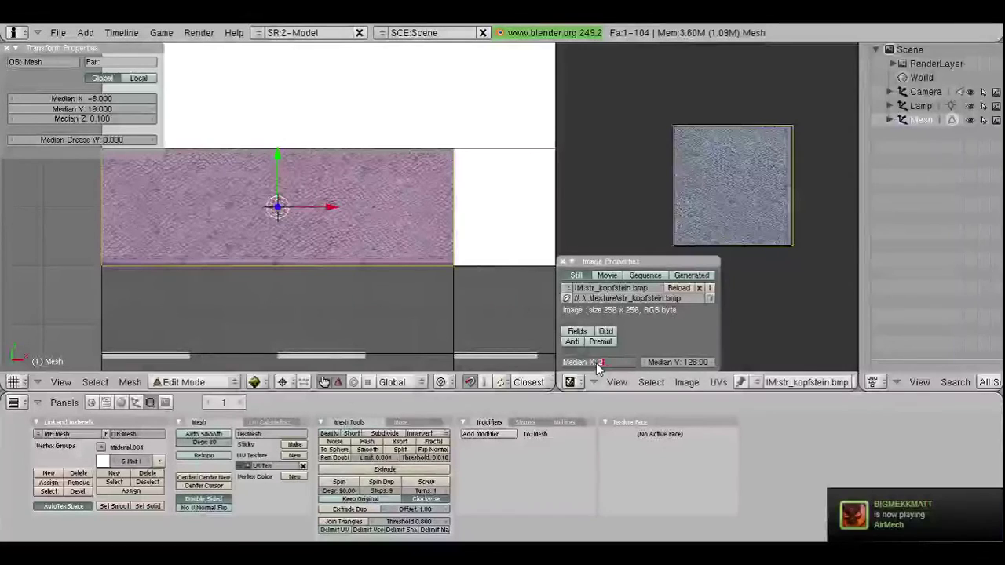
{"action": "type", "text": "49.09"}
{"action": "key", "text": "Return"}
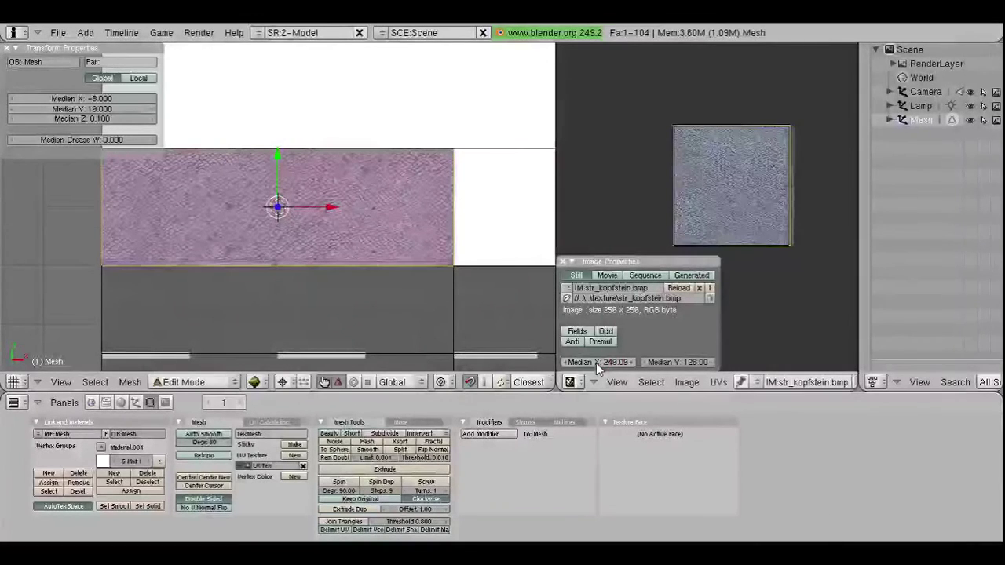
{"action": "right_click", "coordinate": [665, 146]}
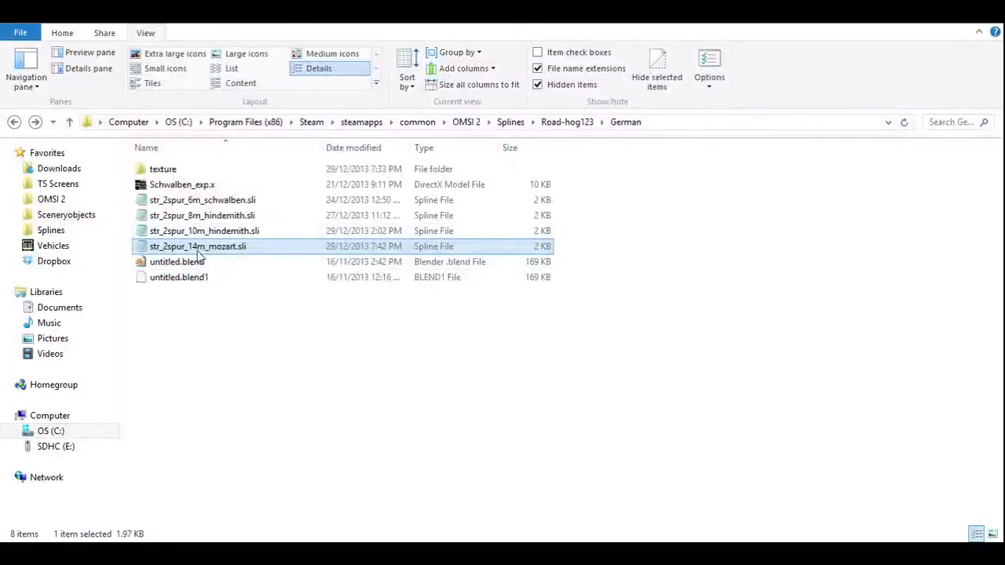
{"action": "double_click", "coordinate": [197, 248]}
{"action": "scroll", "coordinate": [679, 332], "scroll_direction": "down", "scroll_amount": 10}
{"action": "scroll", "coordinate": [659, 332], "scroll_direction": "down", "scroll_amount": 9}
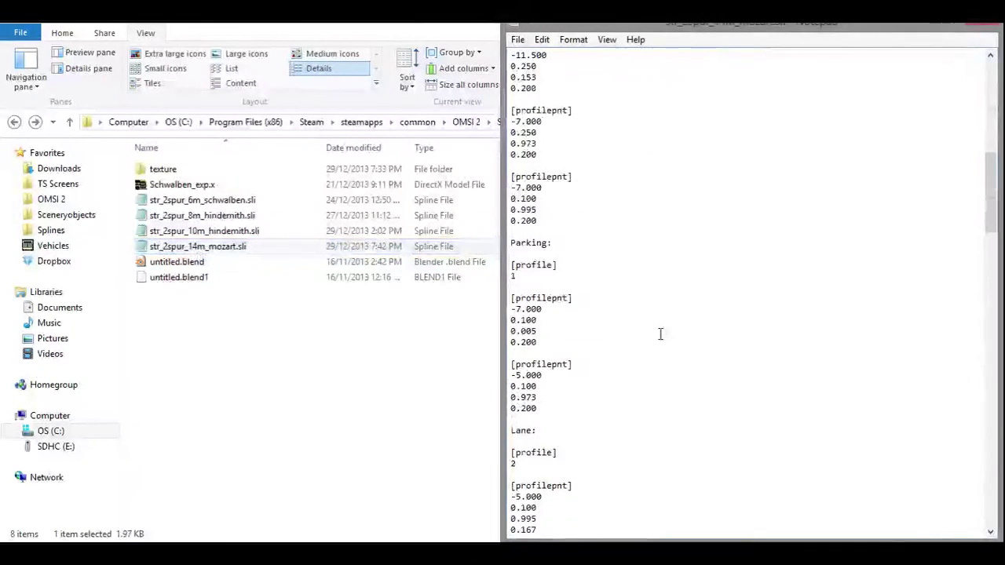
{"action": "scroll", "coordinate": [660, 333], "scroll_direction": "up", "scroll_amount": 3}
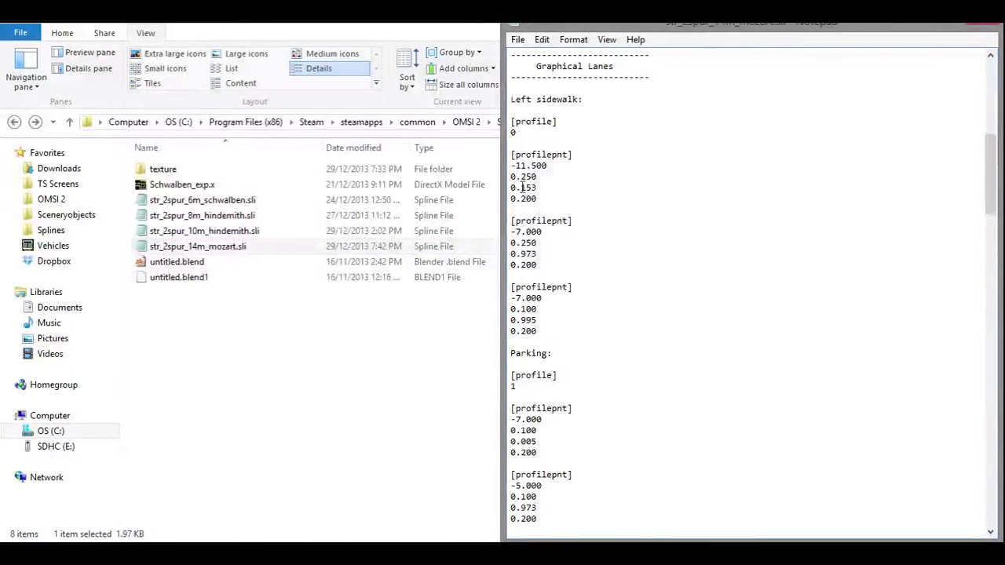
{"action": "scroll", "coordinate": [521, 187], "scroll_direction": "down", "scroll_amount": 5}
{"action": "scroll", "coordinate": [530, 225], "scroll_direction": "down", "scroll_amount": 1}
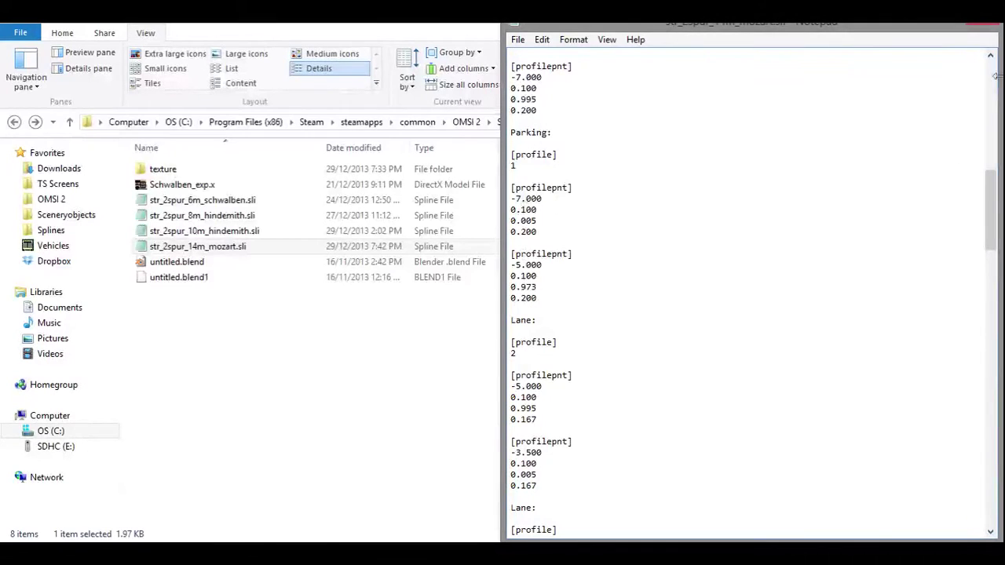
{"action": "left_click", "coordinate": [985, 21]}
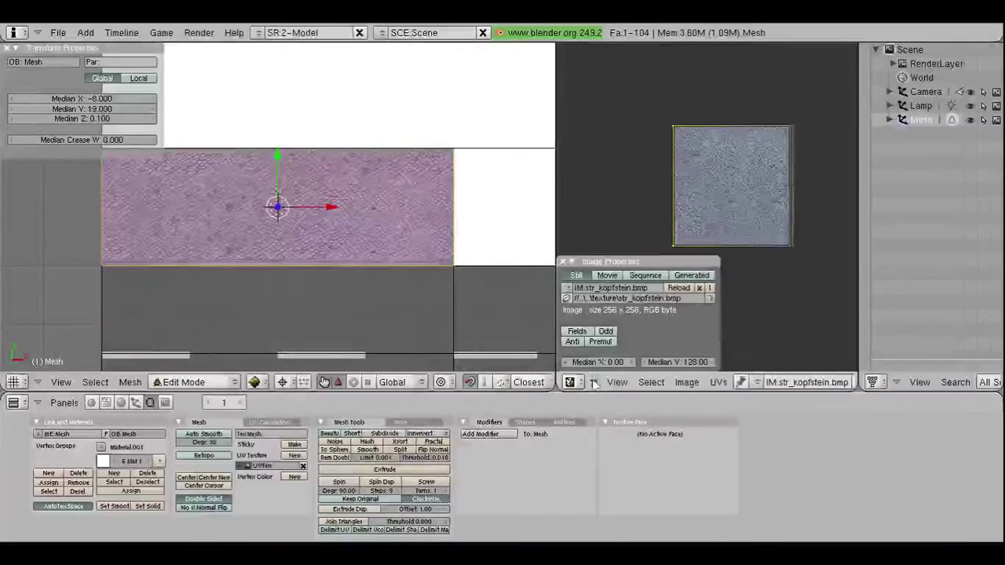
Step: Select all the UV vertices, then switch to the IDLE Python Shell
{"action": "key", "text": "a"}
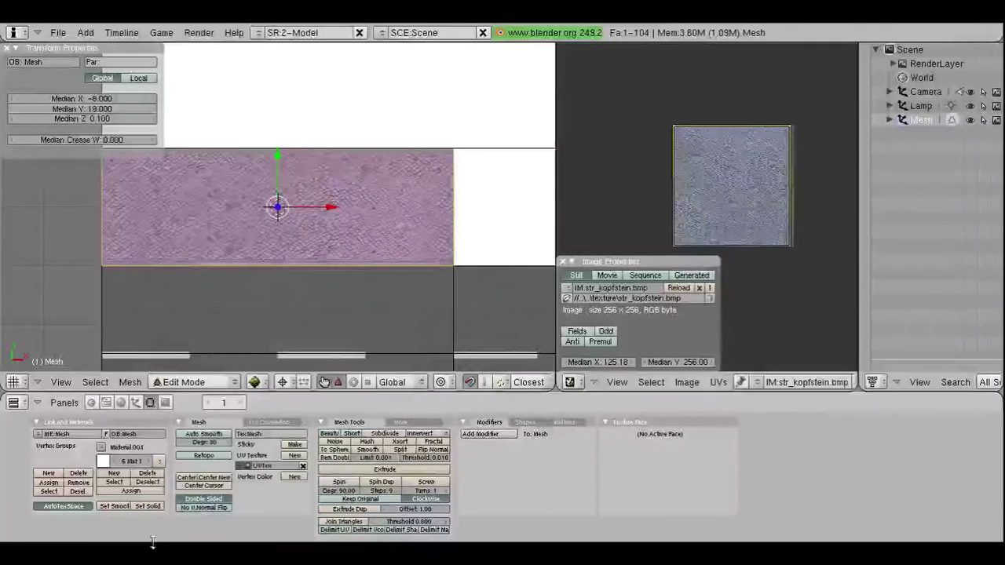
{"action": "key", "text": "alt+Tab"}
Step: Compute 256 / 5.0 and 256 + 51.3 in IDLE, then minimize it back to Blender
{"action": "type", "text": "25"}
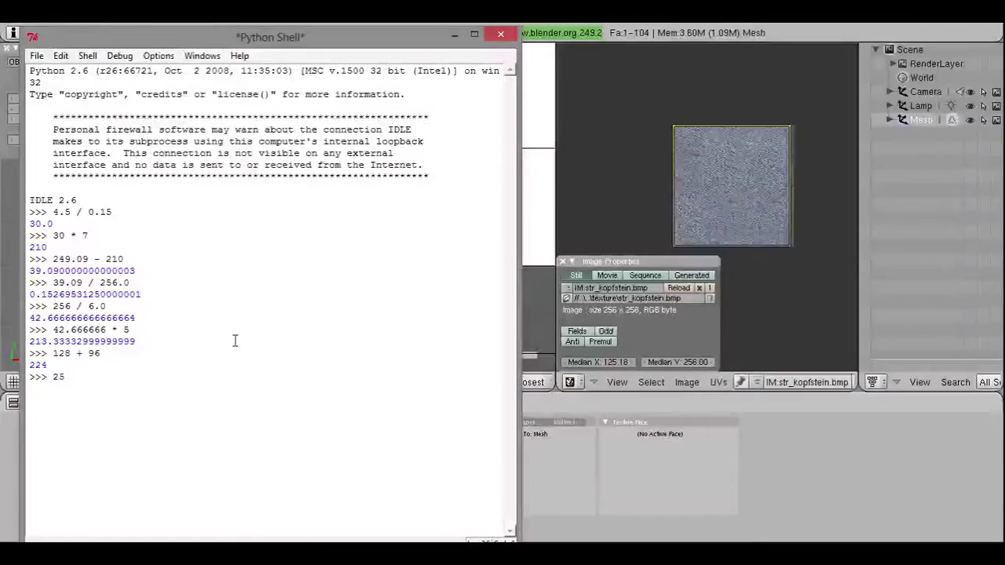
{"action": "type", "text": "6 / 5.0"}
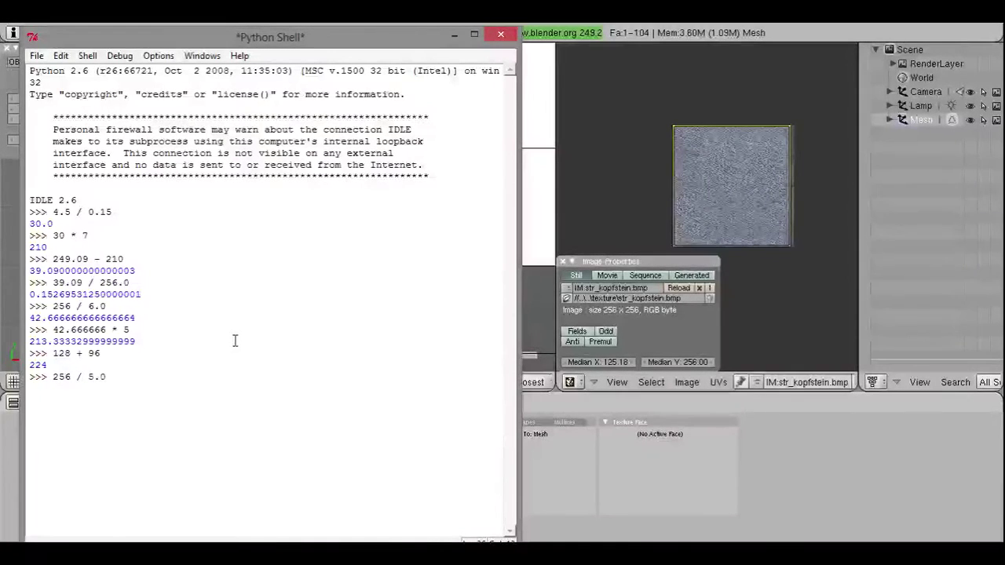
{"action": "key", "text": "Return"}
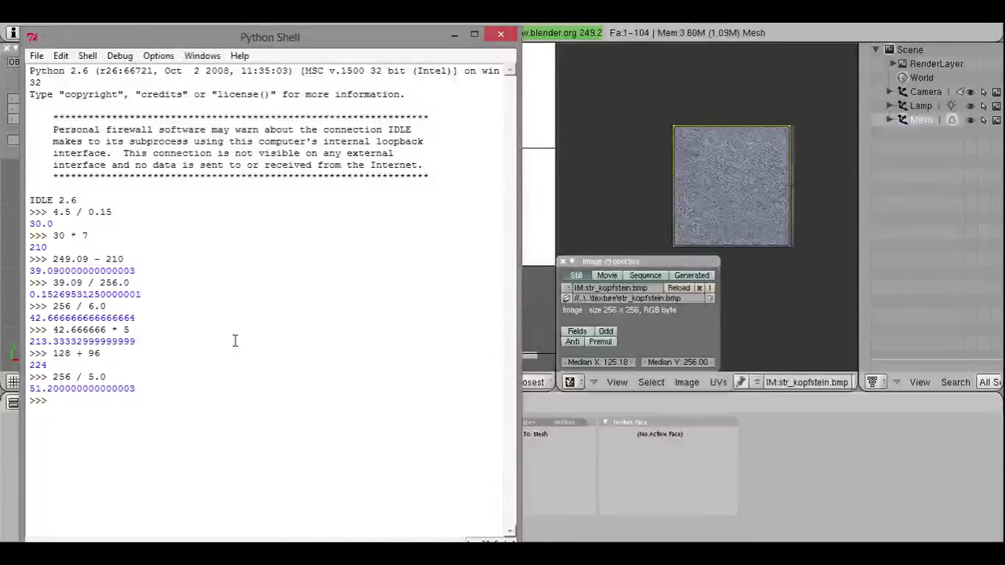
{"action": "type", "text": "256 + "}
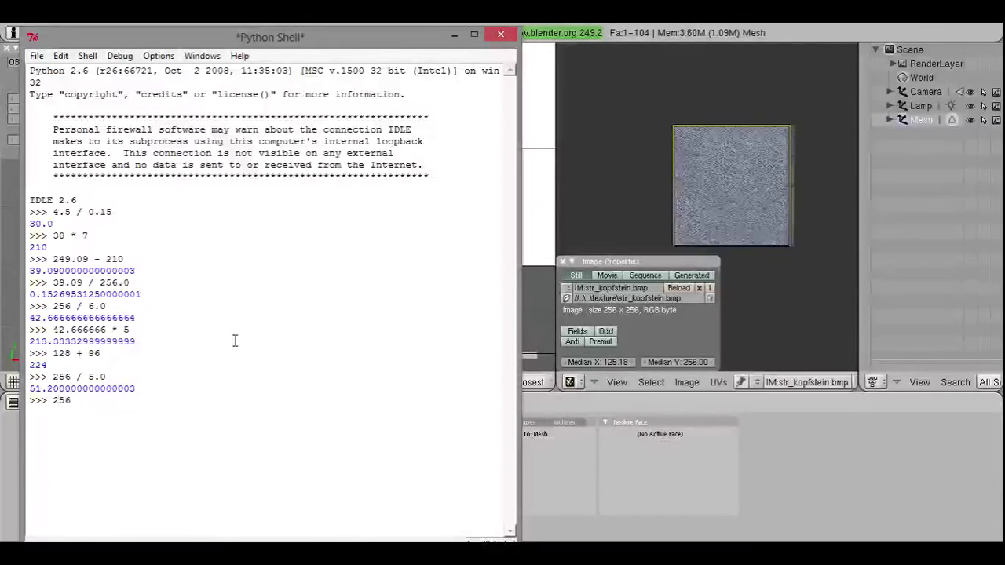
{"action": "type", "text": "51.3"}
{"action": "key", "text": "Return"}
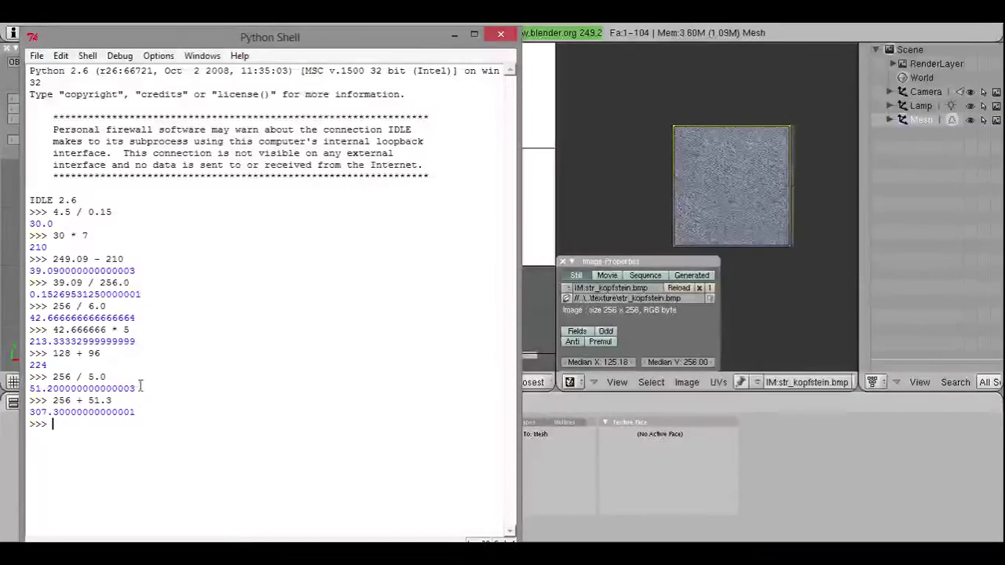
{"action": "left_click", "coordinate": [454, 36]}
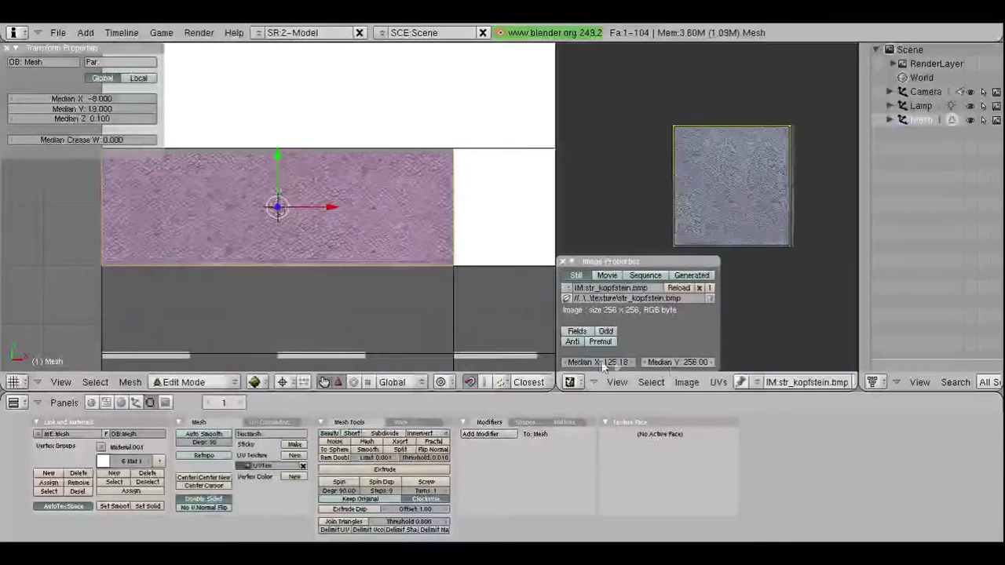
Step: Set the cobblestone UVs' Median Y to 307.20
{"action": "left_click", "coordinate": [667, 362]}
{"action": "type", "text": "307.2"}
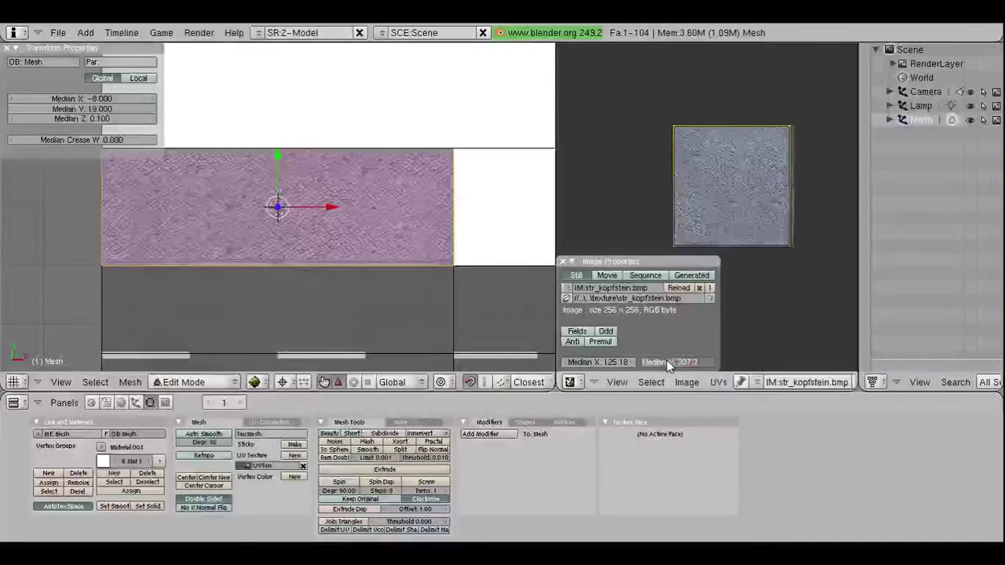
{"action": "key", "text": "Return"}
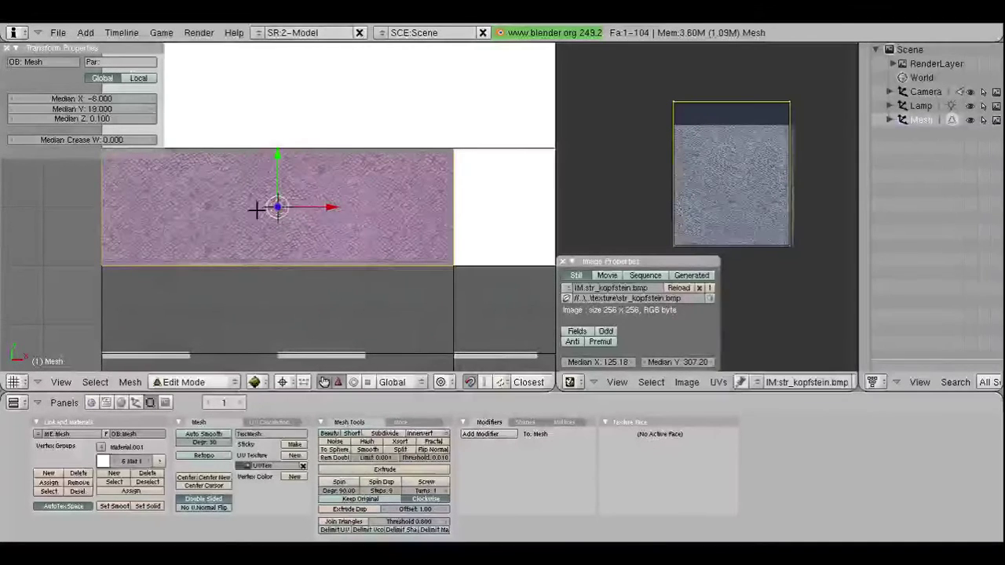
{"action": "scroll", "coordinate": [386, 235], "scroll_direction": "down", "scroll_amount": 1}
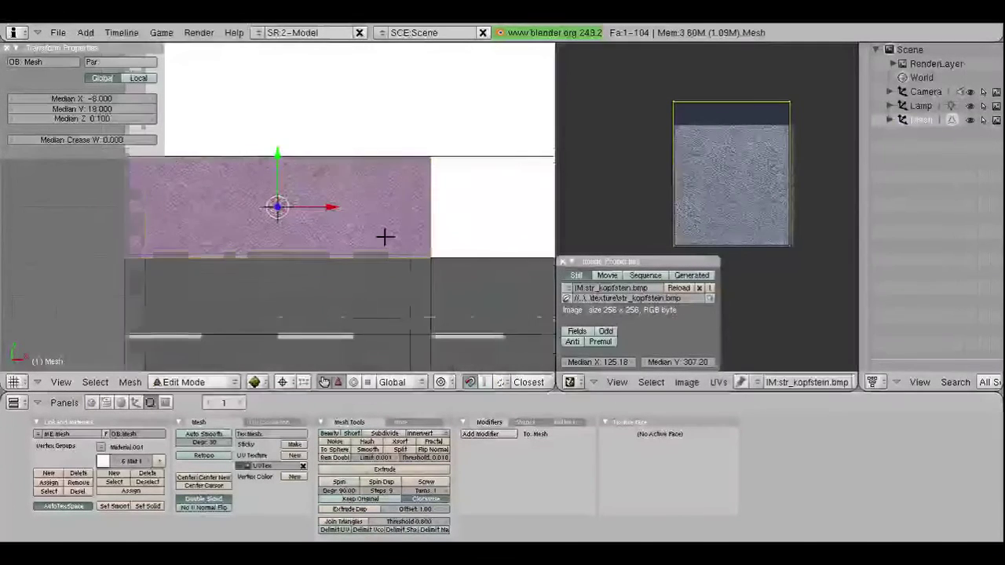
{"action": "scroll", "coordinate": [473, 218], "scroll_direction": "down", "scroll_amount": 1}
{"action": "scroll", "coordinate": [473, 218], "scroll_direction": "down", "scroll_amount": 1}
Step: Select the untextured face beside the cobblestone one and assign it str_kopfstein.bmp
{"action": "right_click", "coordinate": [458, 215]}
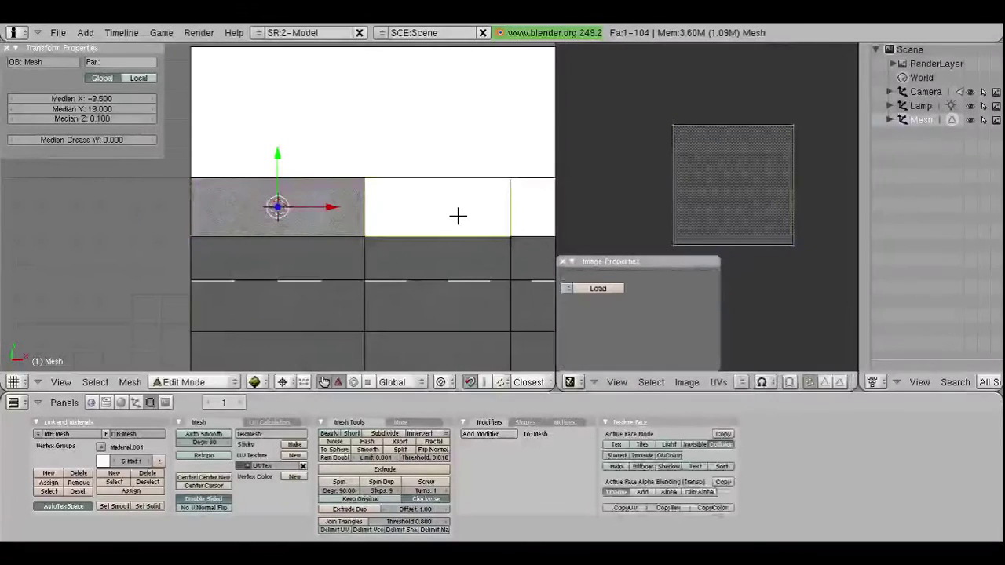
{"action": "left_click", "coordinate": [744, 388]}
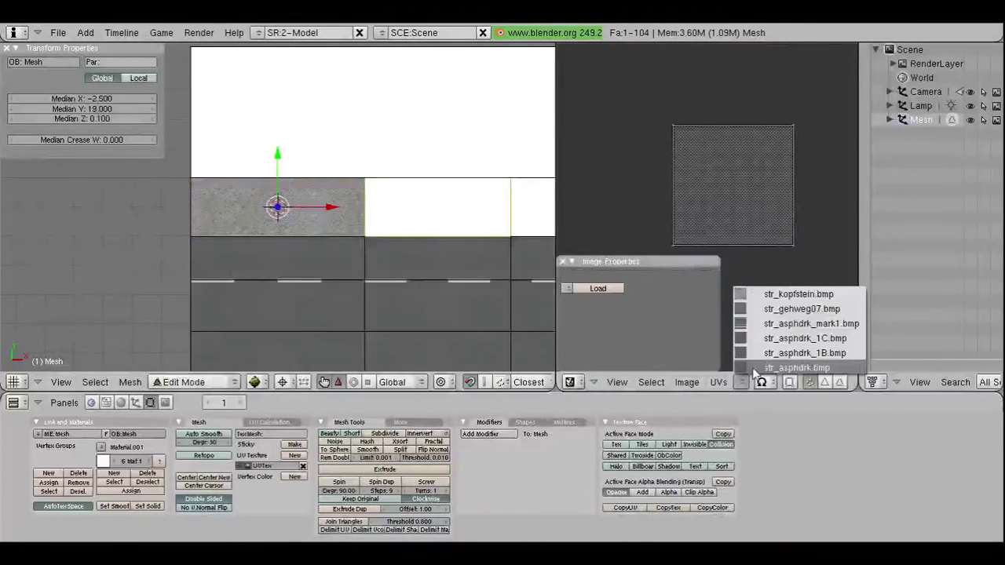
{"action": "left_click", "coordinate": [758, 297]}
{"action": "scroll", "coordinate": [423, 243], "scroll_direction": "up", "scroll_amount": 1}
{"action": "scroll", "coordinate": [422, 243], "scroll_direction": "down", "scroll_amount": 1}
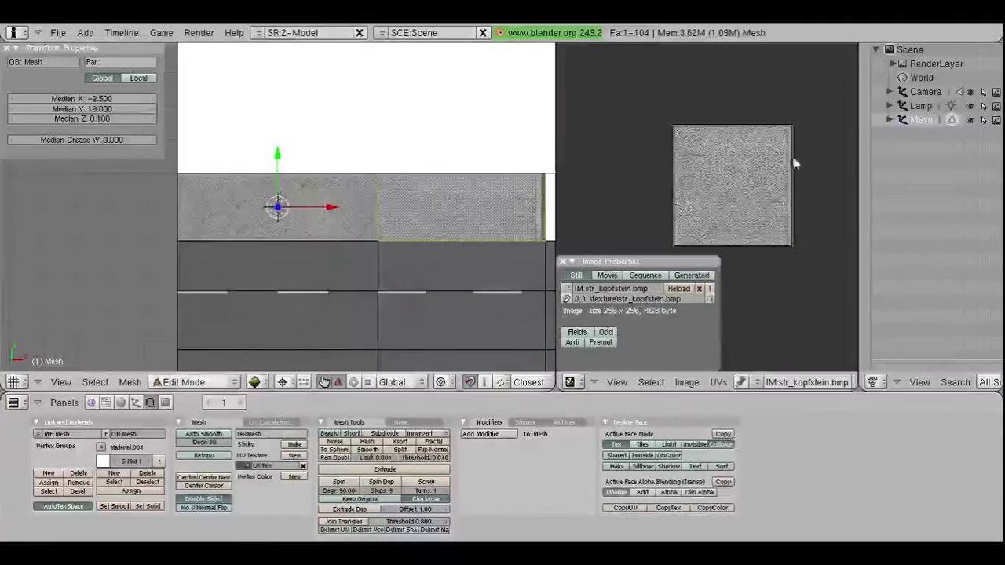
Step: Rotate the new face's UVs a quarter turn (-90 degrees)
{"action": "type", "text": "a"}
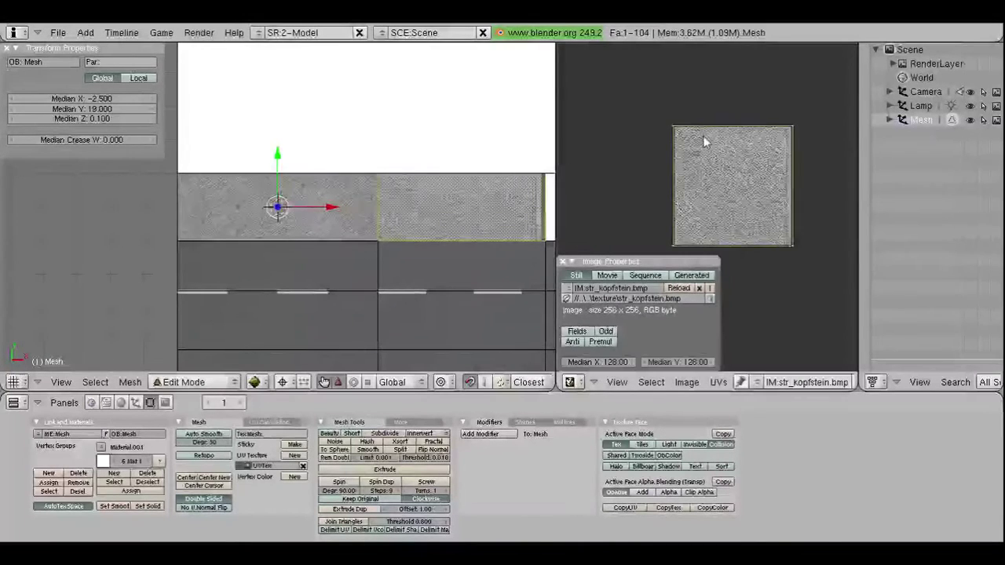
{"action": "type", "text": "r-90"}
{"action": "key", "text": "Return"}
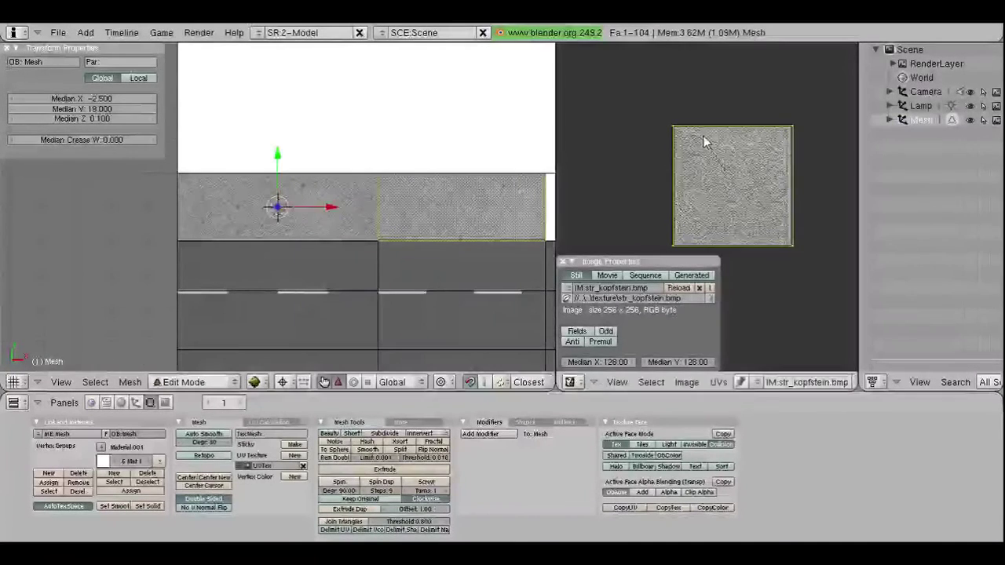
{"action": "key", "text": "a"}
{"action": "key", "text": "g"}
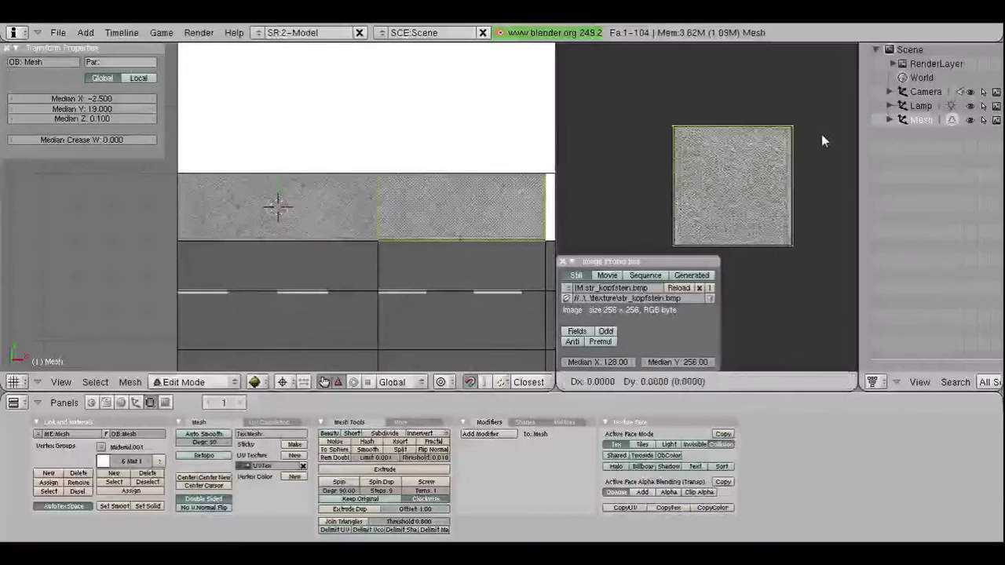
{"action": "key", "text": "Escape"}
{"action": "key", "text": "r"}
{"action": "left_click", "coordinate": [821, 224]}
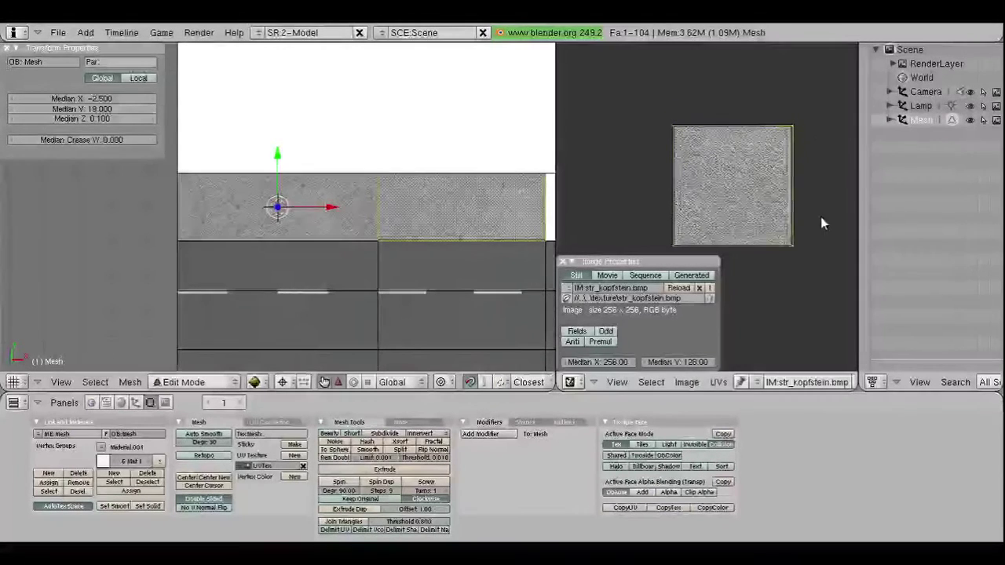
Step: Set the face's UV Median X to 1.28
{"action": "left_click", "coordinate": [601, 363]}
{"action": "key", "text": "BackSpace"}
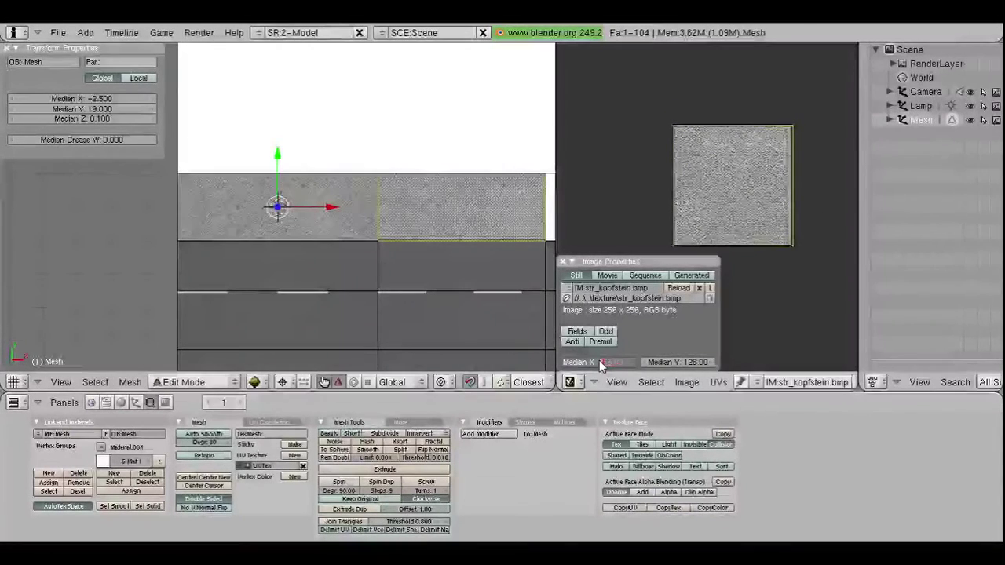
{"action": "type", "text": "249.09"}
{"action": "key", "text": "Return"}
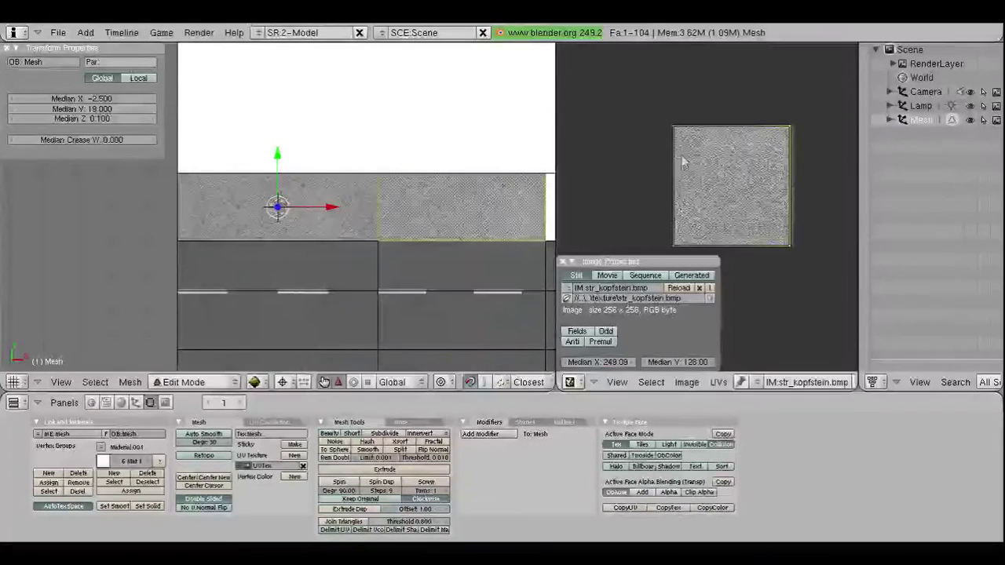
{"action": "left_click", "coordinate": [595, 362]}
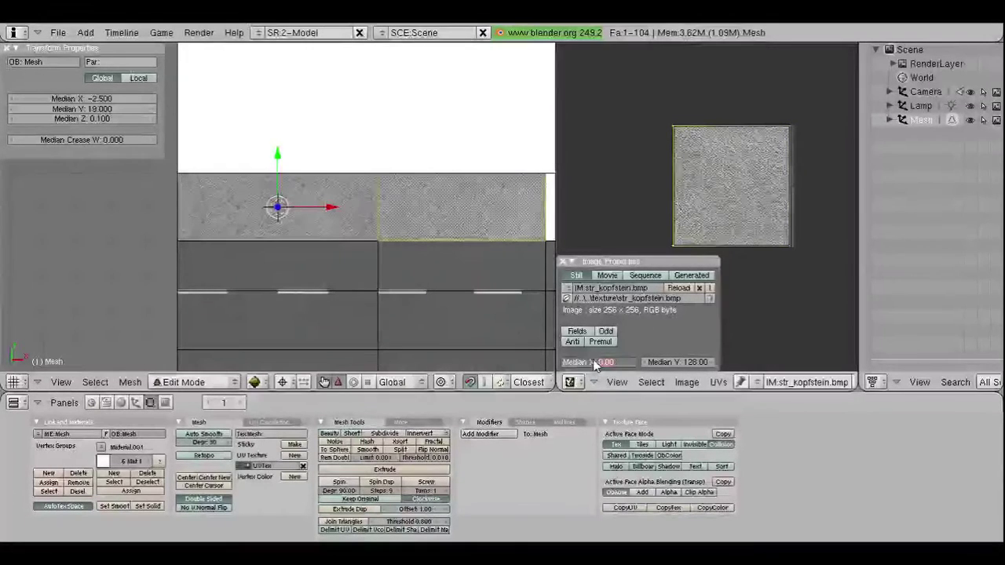
{"action": "type", "text": "8"}
{"action": "key", "text": "Return"}
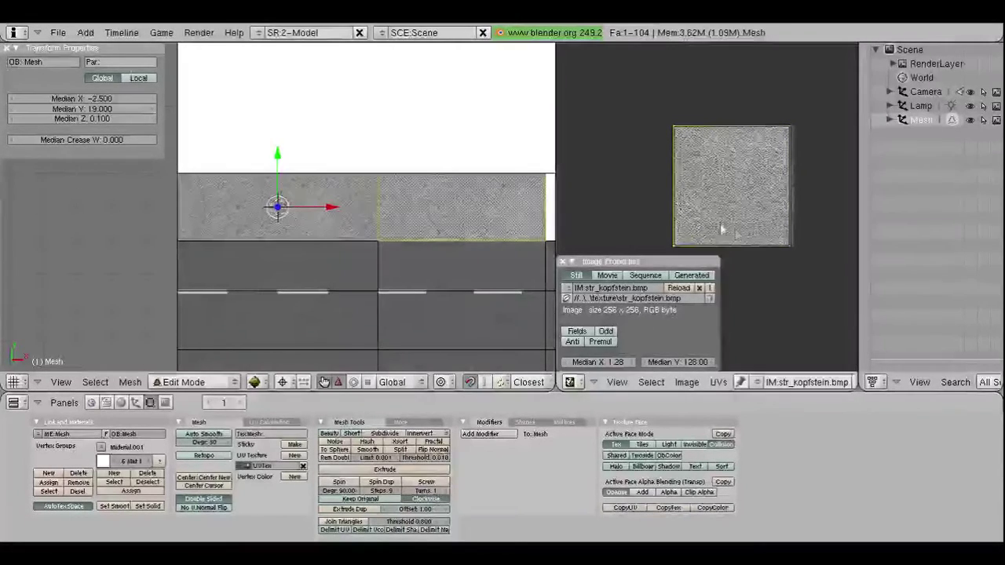
Step: Check the UV corners at the image edges, then reselect only the cobblestone face
{"action": "scroll", "coordinate": [516, 225], "scroll_direction": "up", "scroll_amount": 2}
{"action": "scroll", "coordinate": [515, 225], "scroll_direction": "up", "scroll_amount": 1}
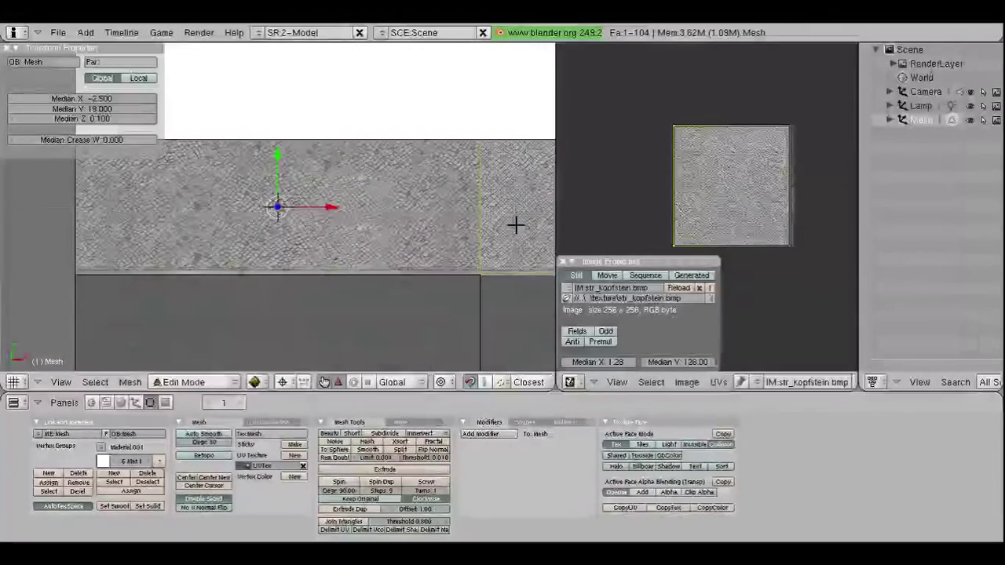
{"action": "scroll", "coordinate": [516, 225], "scroll_direction": "up", "scroll_amount": 1}
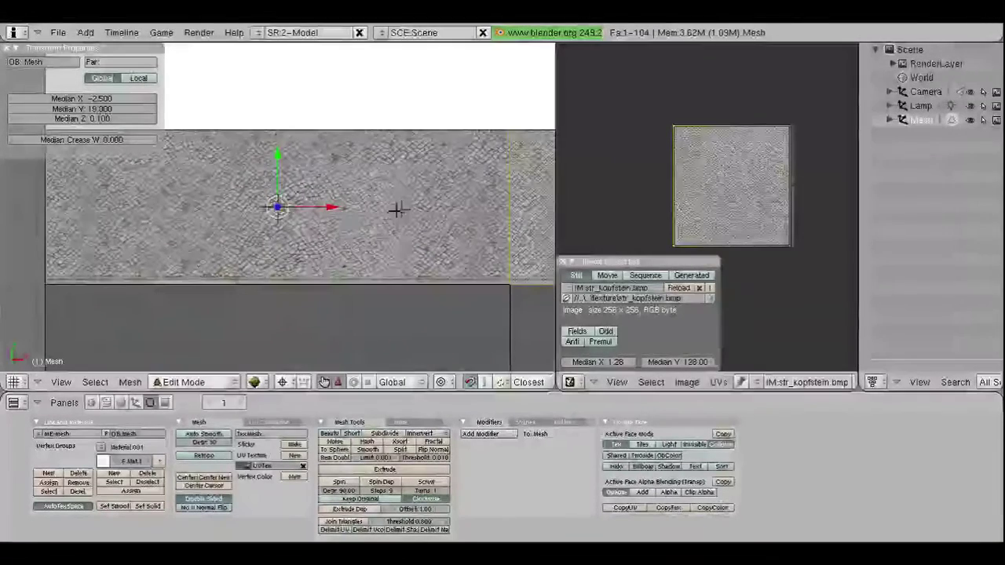
{"action": "right_click", "coordinate": [776, 245]}
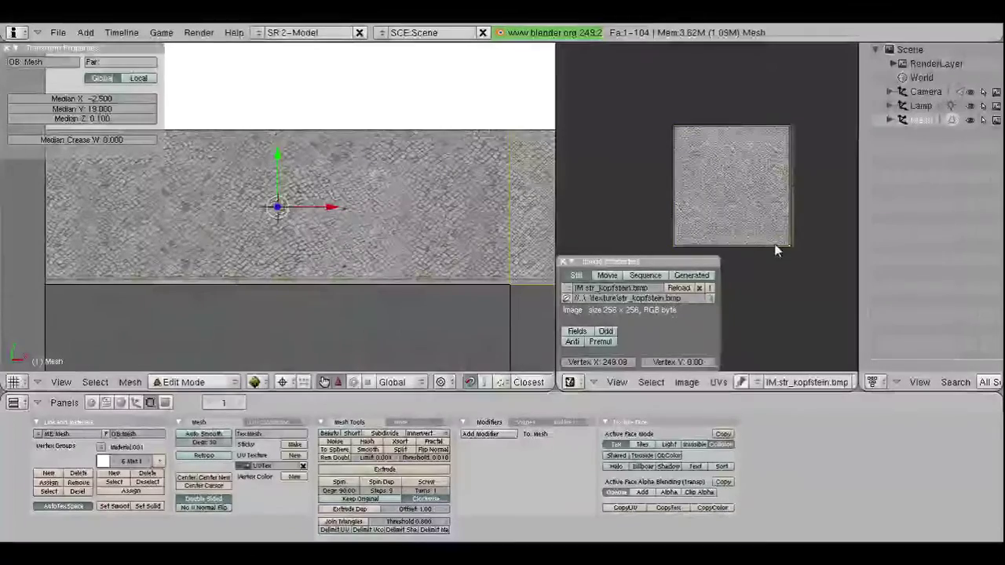
{"action": "key", "text": "a"}
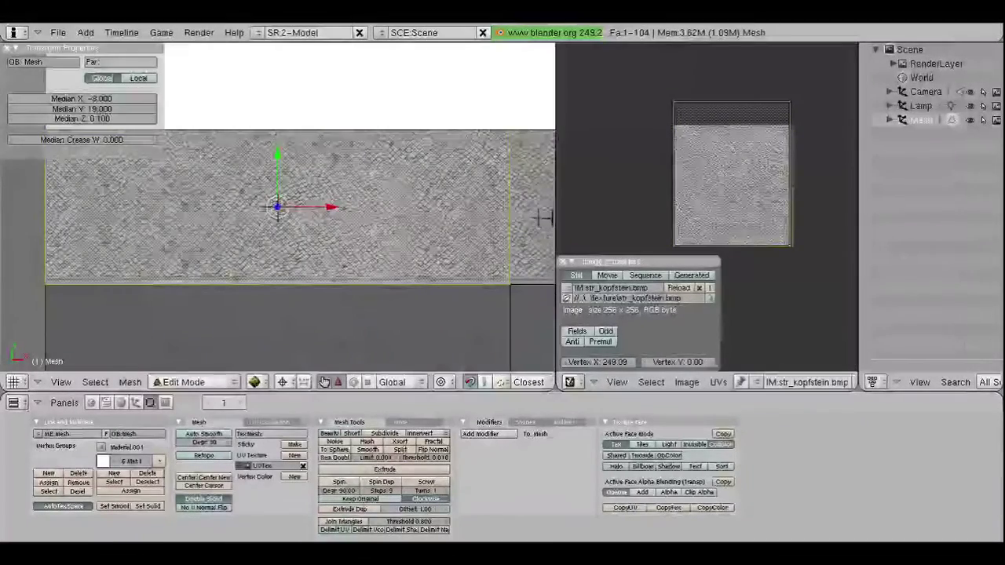
{"action": "scroll", "coordinate": [432, 214], "scroll_direction": "down", "scroll_amount": 2}
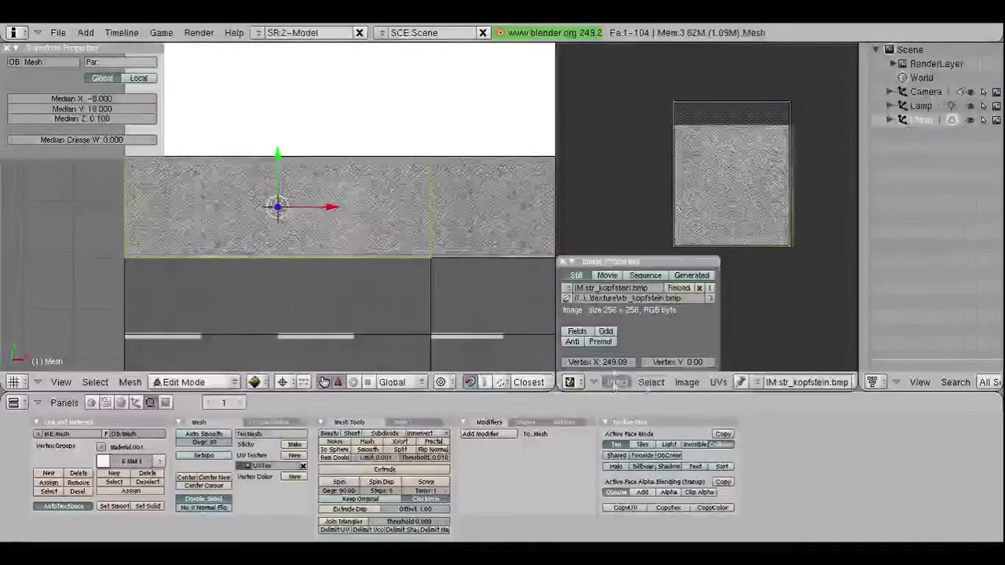
{"action": "right_click", "coordinate": [675, 245]}
{"action": "scroll", "coordinate": [459, 203], "scroll_direction": "down", "scroll_amount": 3}
{"action": "right_click", "coordinate": [482, 212]}
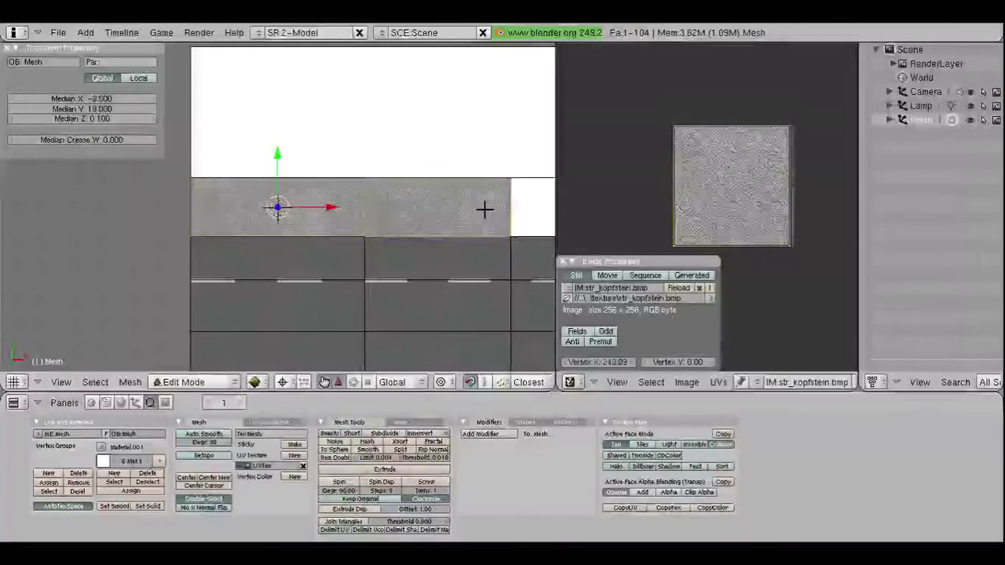
{"action": "key", "text": "a"}
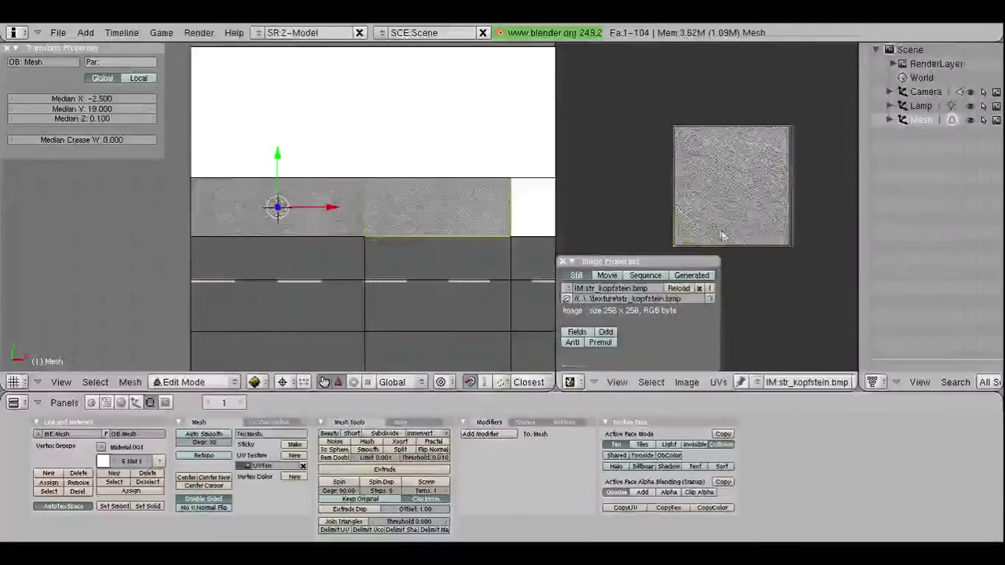
Step: Deselect all faces and select the next blank face to the right
{"action": "scroll", "coordinate": [398, 240], "scroll_direction": "up", "scroll_amount": 2}
{"action": "scroll", "coordinate": [398, 240], "scroll_direction": "up", "scroll_amount": 2}
{"action": "scroll", "coordinate": [398, 239], "scroll_direction": "up", "scroll_amount": 1}
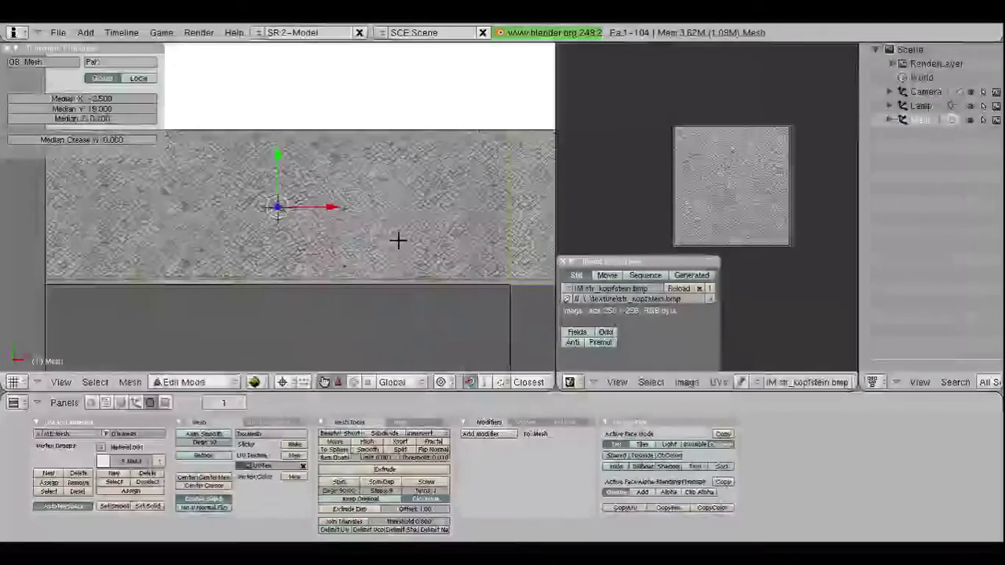
{"action": "key", "text": "a"}
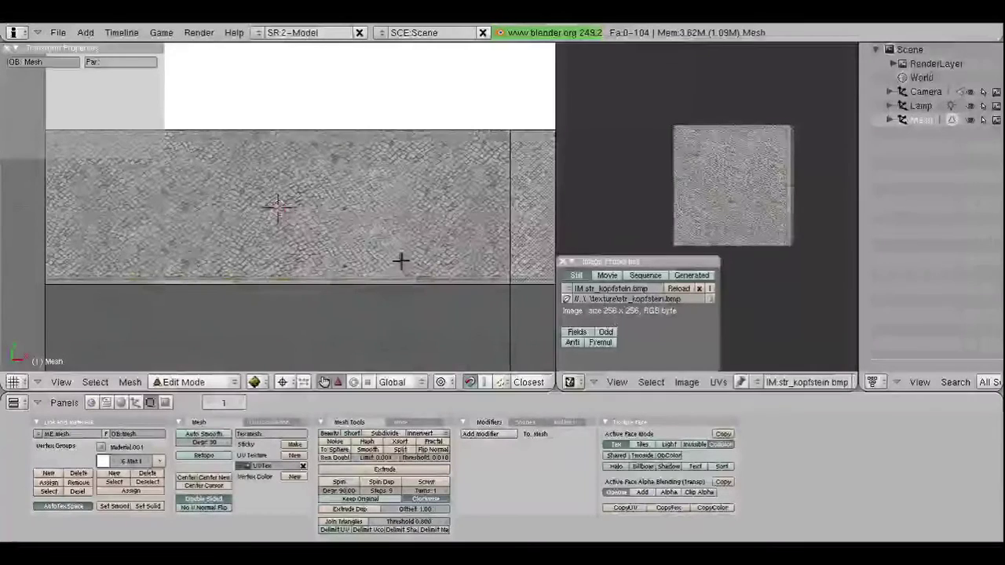
{"action": "scroll", "coordinate": [401, 261], "scroll_direction": "down", "scroll_amount": 3}
{"action": "scroll", "coordinate": [396, 260], "scroll_direction": "down", "scroll_amount": 4}
{"action": "right_click", "coordinate": [478, 220]}
Step: Snap the 3D cursor to the selected face and assign it the str_kopfstein.bmp texture
{"action": "key", "text": "shift+s"}
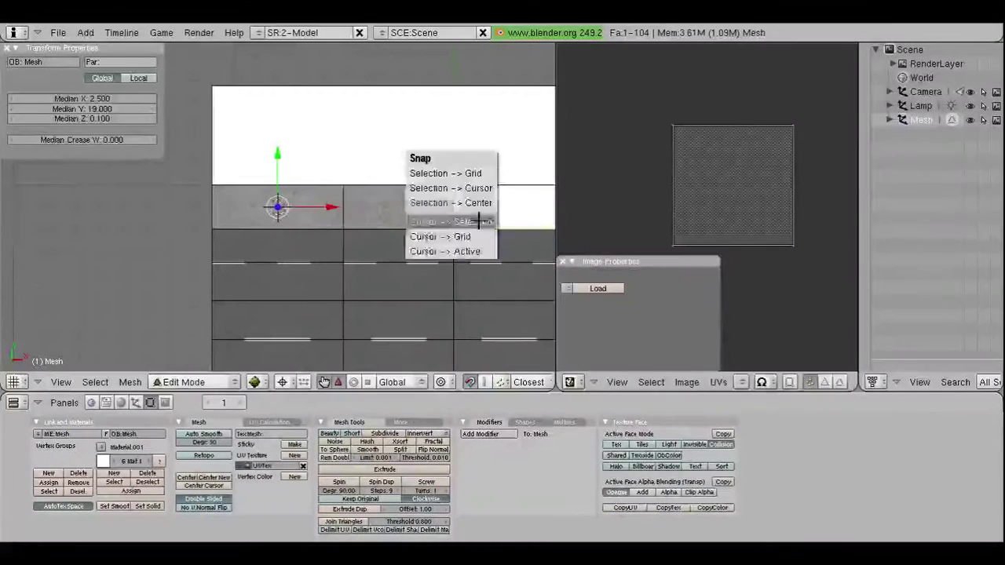
{"action": "left_click", "coordinate": [476, 217]}
{"action": "scroll", "coordinate": [325, 222], "scroll_direction": "up", "scroll_amount": 2}
{"action": "scroll", "coordinate": [286, 219], "scroll_direction": "up", "scroll_amount": 1}
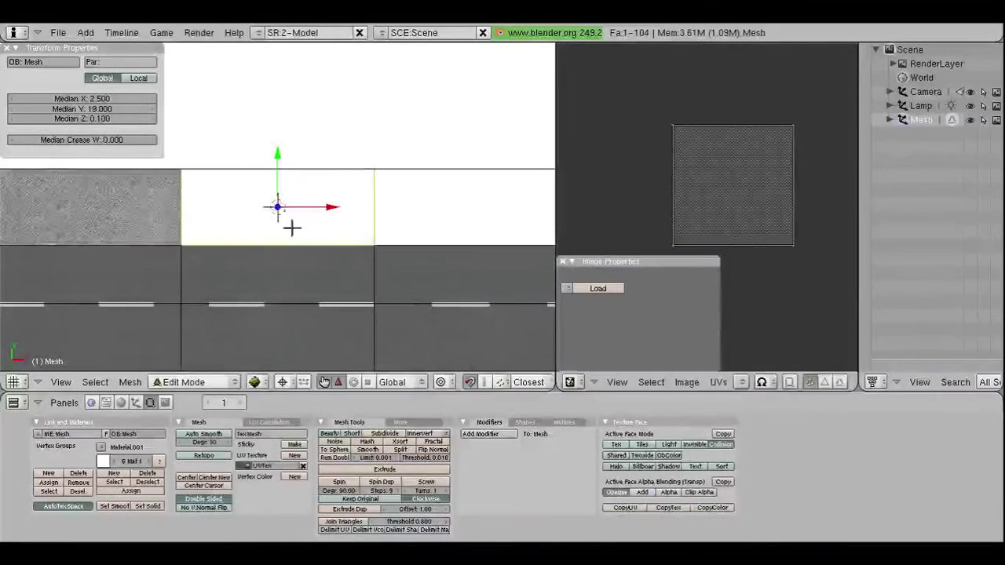
{"action": "left_click", "coordinate": [741, 384]}
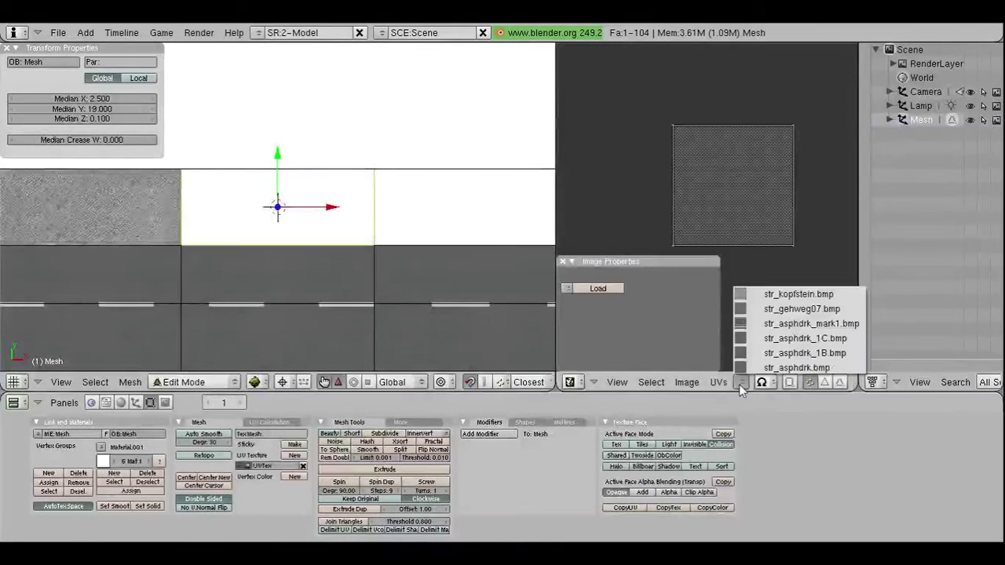
{"action": "left_click", "coordinate": [776, 294]}
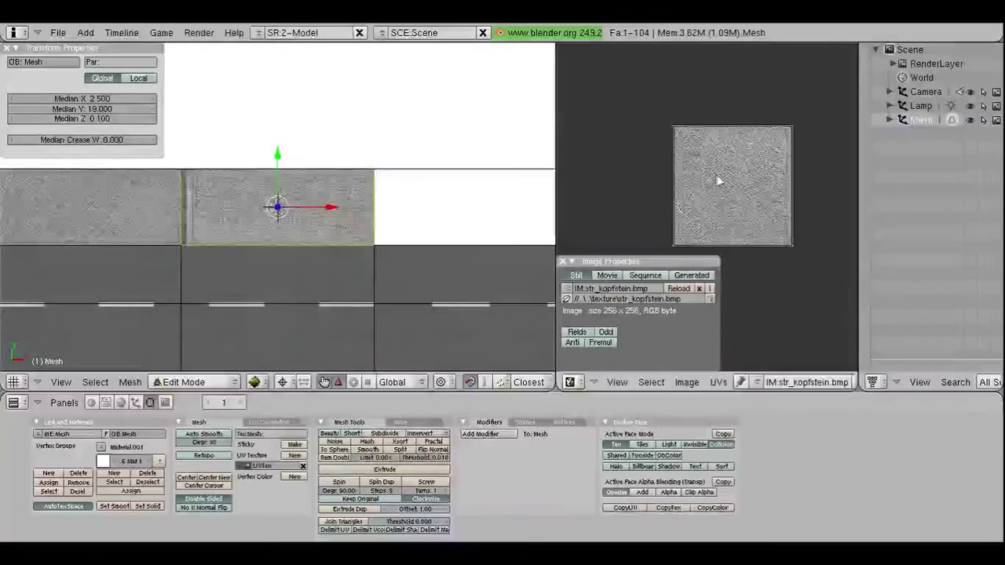
Step: Place the UV face's right edge at Median X 248
{"action": "key", "text": "a"}
{"action": "key", "text": "r"}
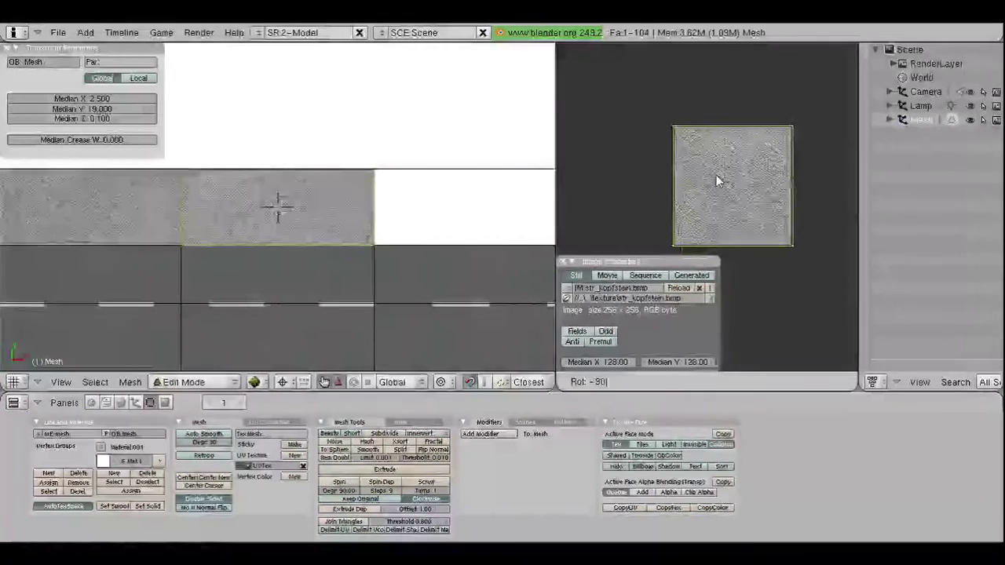
{"action": "key", "text": "Escape"}
{"action": "key", "text": "a"}
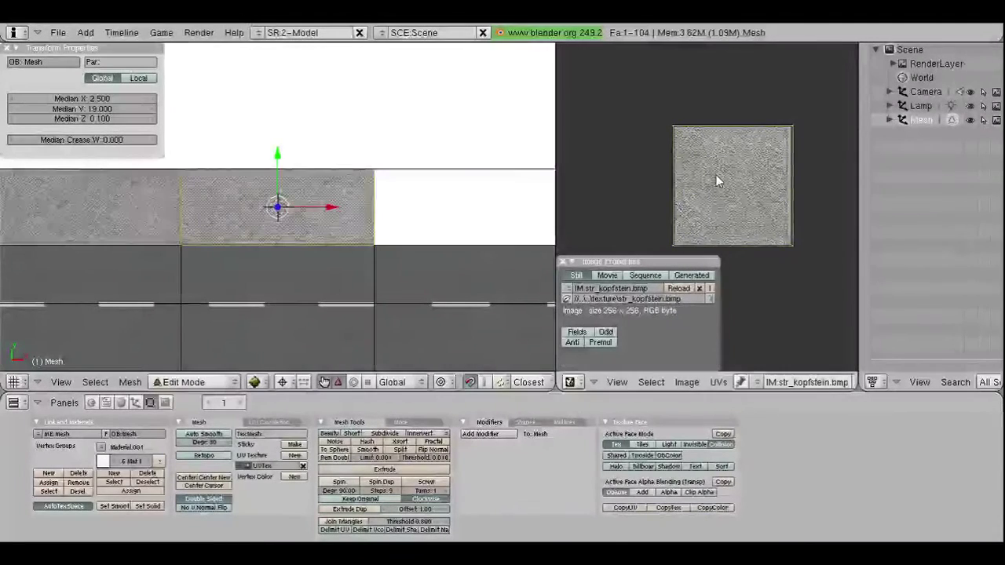
{"action": "right_click", "coordinate": [795, 153]}
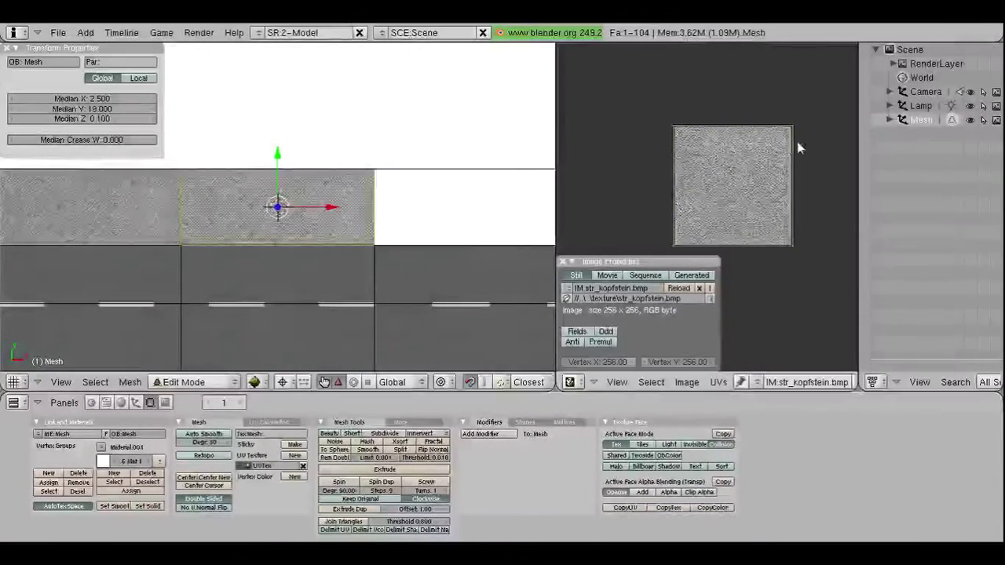
{"action": "left_click", "coordinate": [601, 361]}
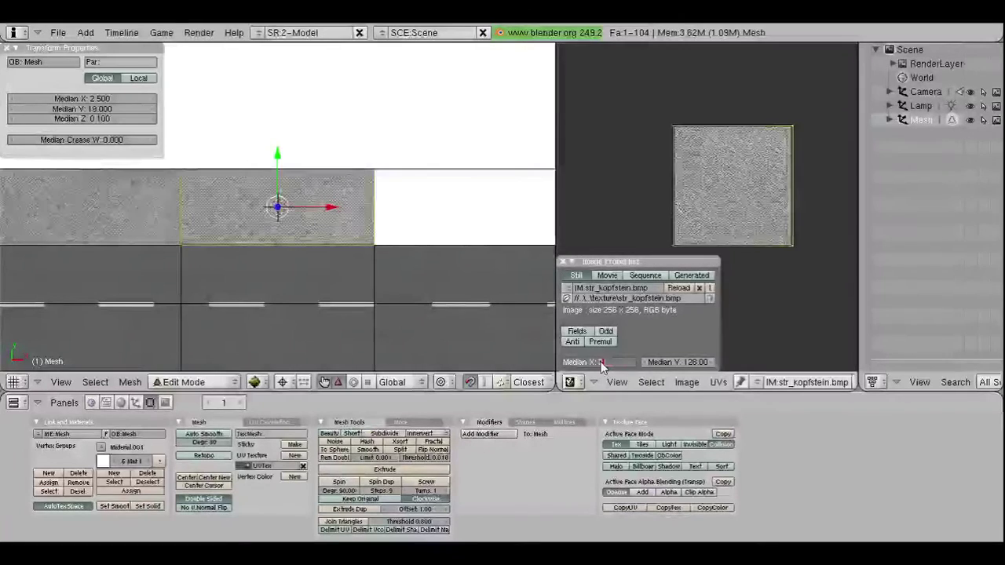
{"action": "type", "text": "248"}
{"action": "key", "text": "Return"}
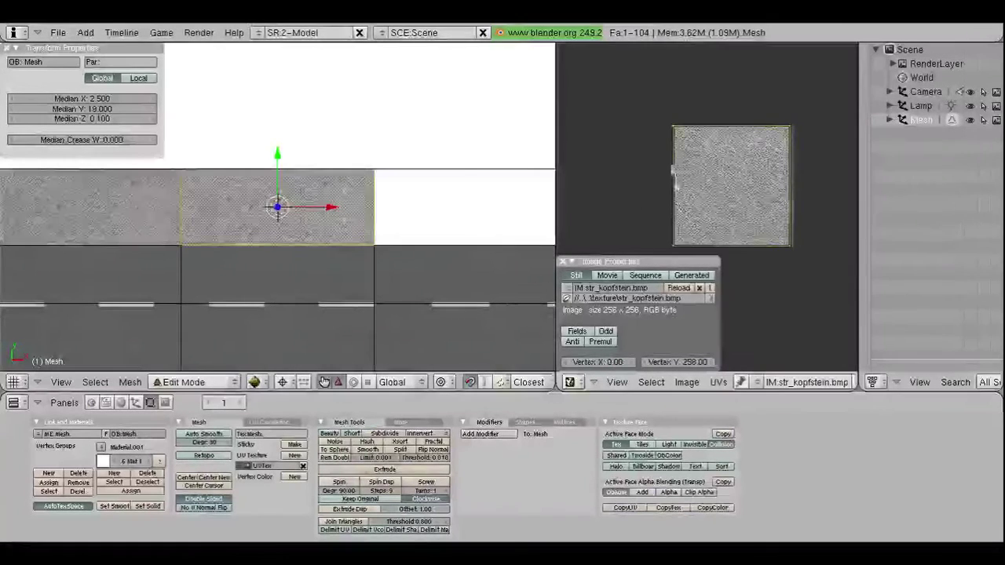
{"action": "key", "text": "Return"}
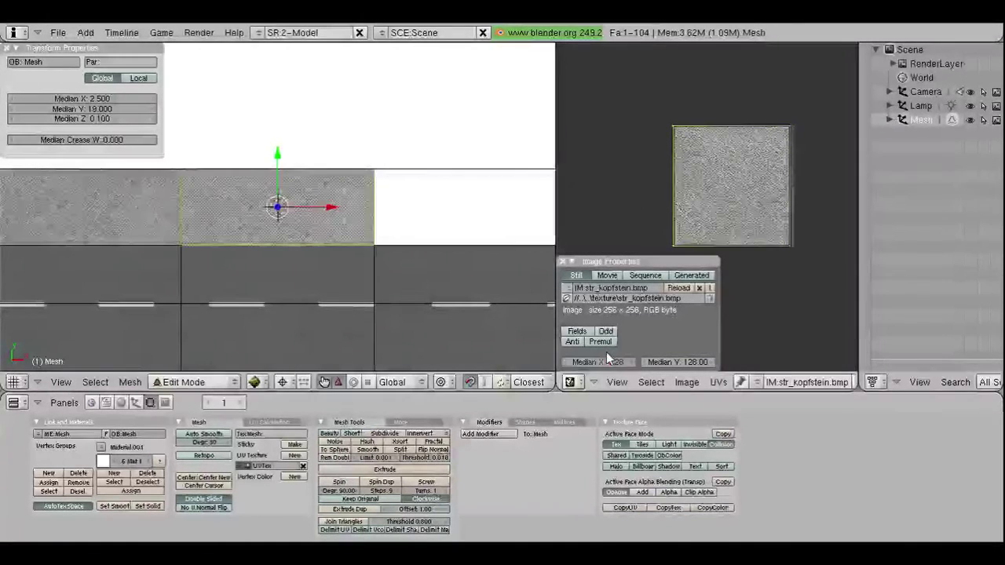
Step: Flip the face's UVs vertically by scaling -1 along Y
{"action": "key", "text": "g"}
{"action": "key", "text": "y"}
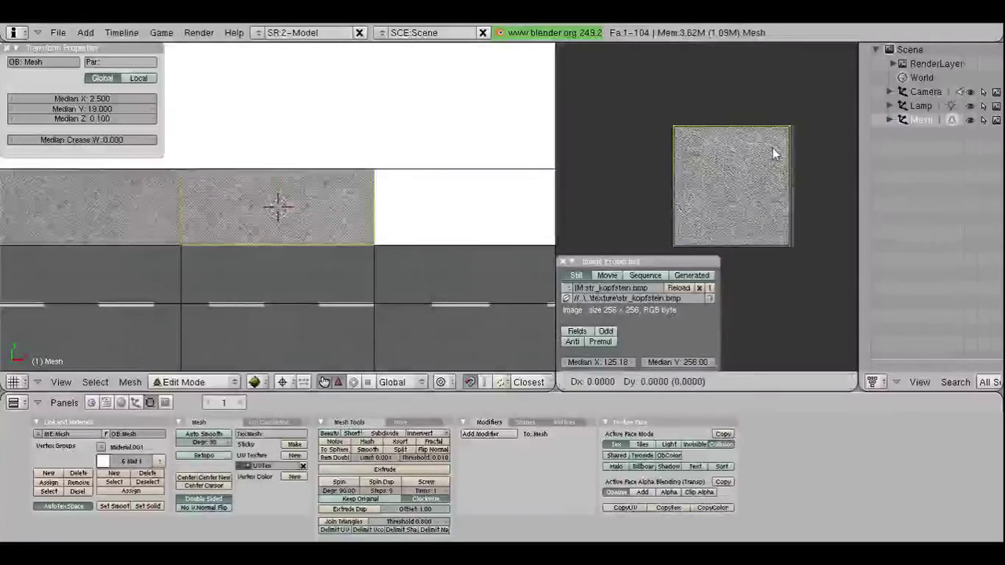
{"action": "key", "text": "Escape"}
{"action": "type", "text": "sy"}
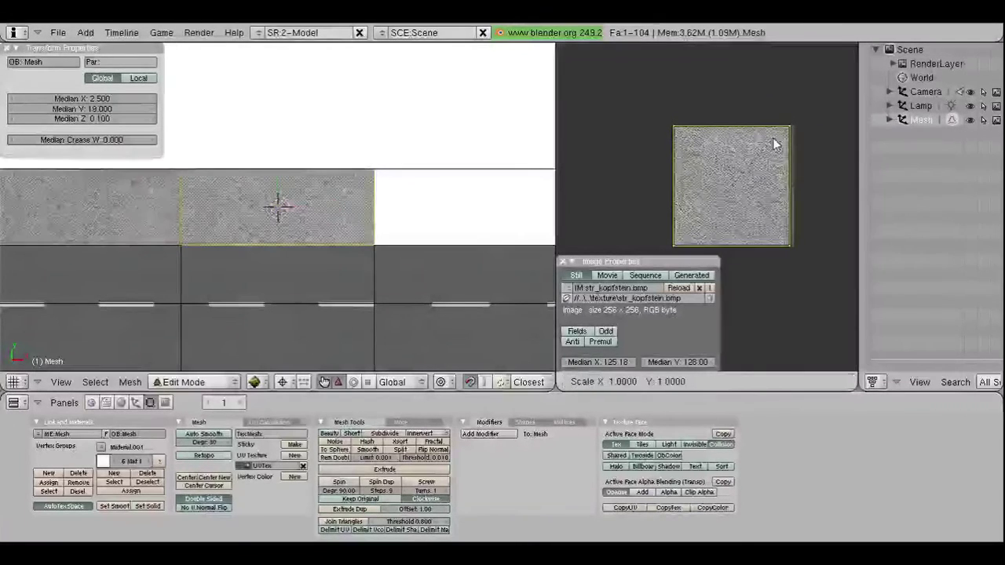
{"action": "type", "text": "-1"}
{"action": "key", "text": "Return"}
Step: Give the next street face str_kopfstein.bmp, rotate its UVs 90° and set Median X 0
{"action": "right_click", "coordinate": [439, 200]}
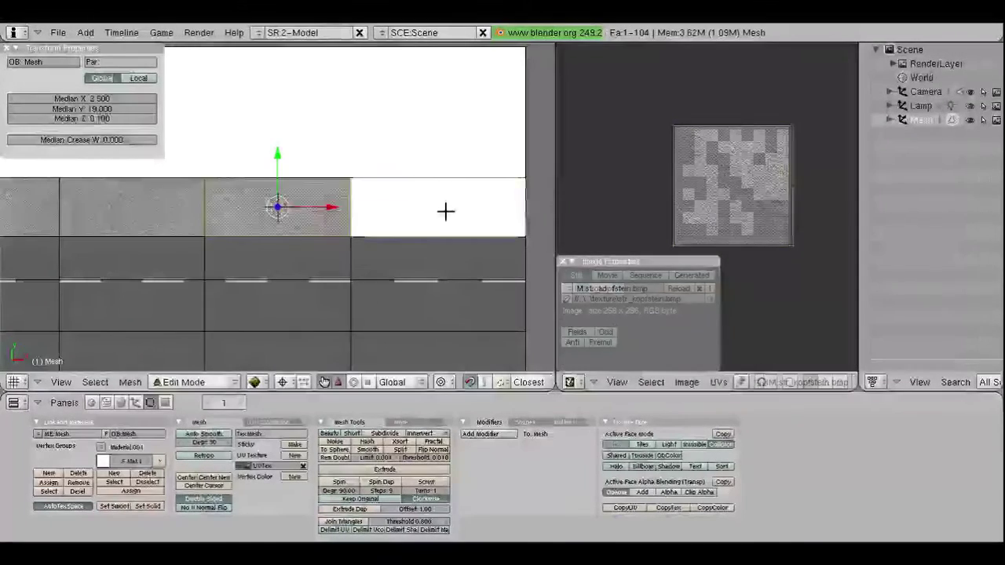
{"action": "left_click", "coordinate": [740, 382]}
{"action": "left_click", "coordinate": [773, 306]}
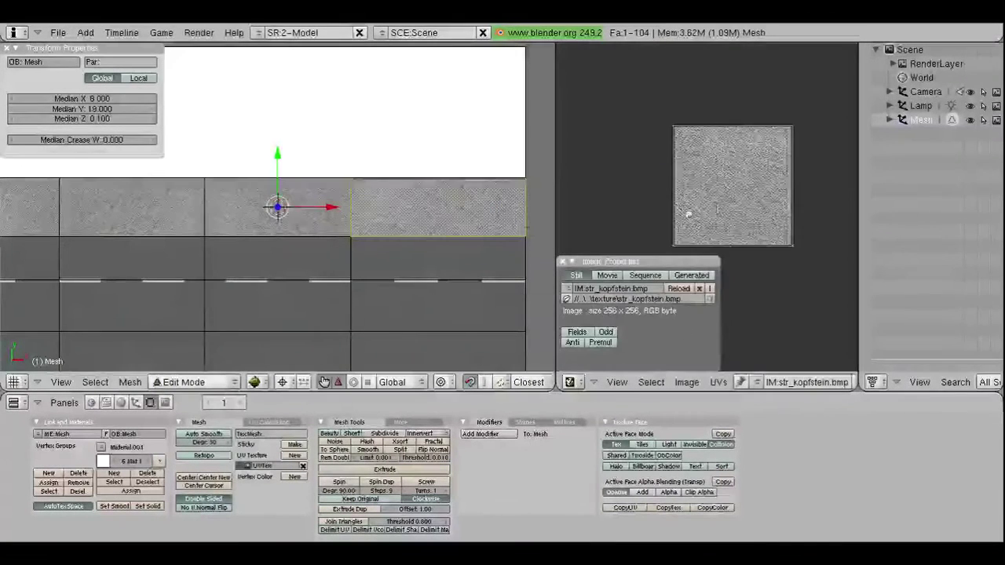
{"action": "type", "text": "r: 90"}
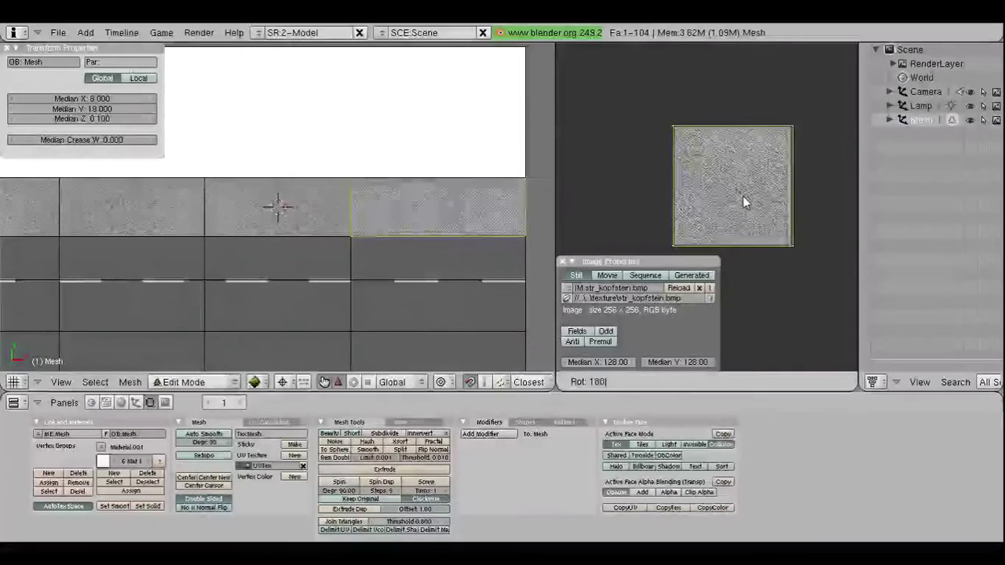
{"action": "key", "text": "Return"}
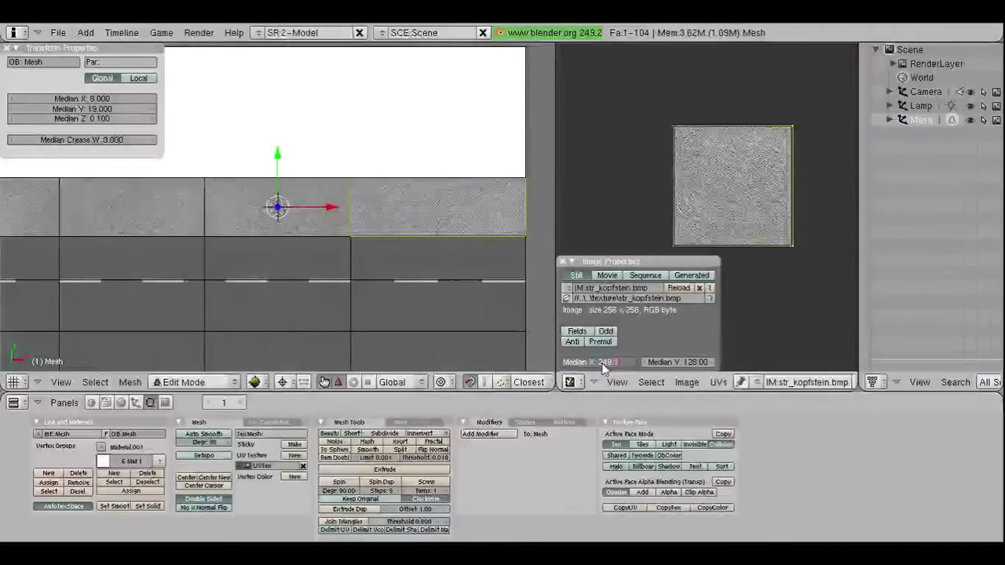
{"action": "type", "text": "0"}
{"action": "key", "text": "Return"}
{"action": "left_click", "coordinate": [602, 362]}
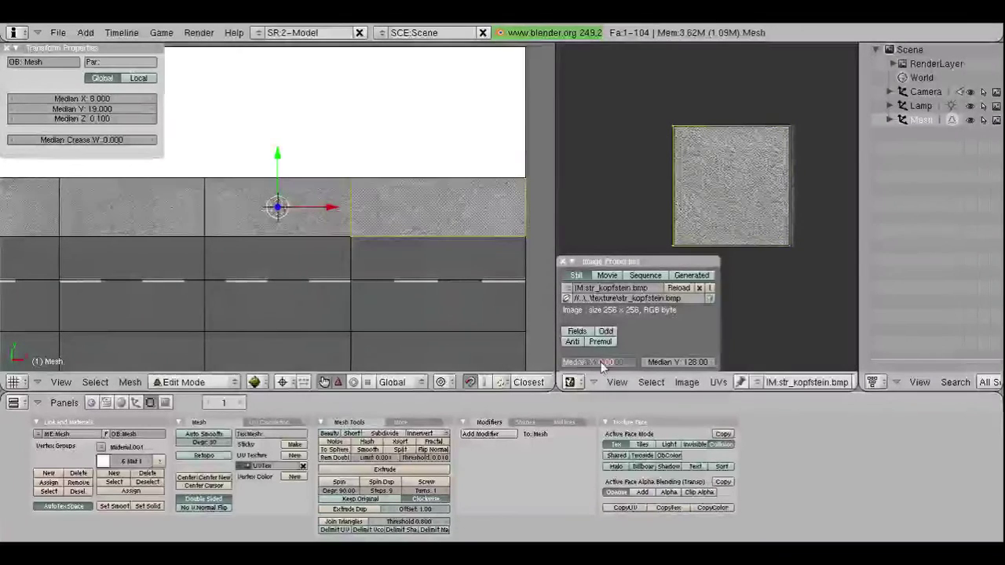
{"action": "key", "text": "Return"}
Step: Shift one UV corner vertically, then flip the new face's UVs along Y
{"action": "right_click", "coordinate": [708, 138]}
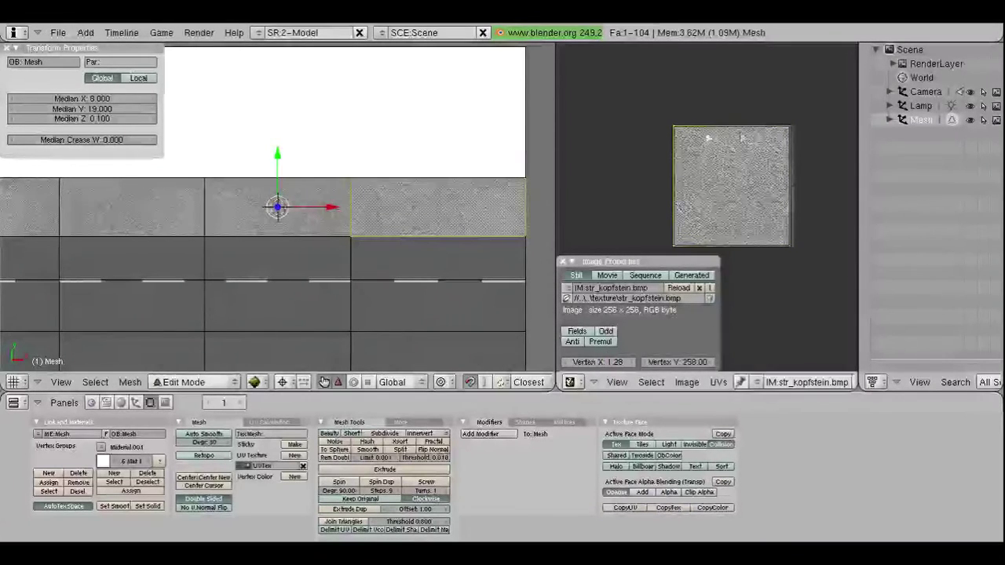
{"action": "key", "text": "g"}
{"action": "key", "text": "y"}
{"action": "left_click", "coordinate": [757, 120]}
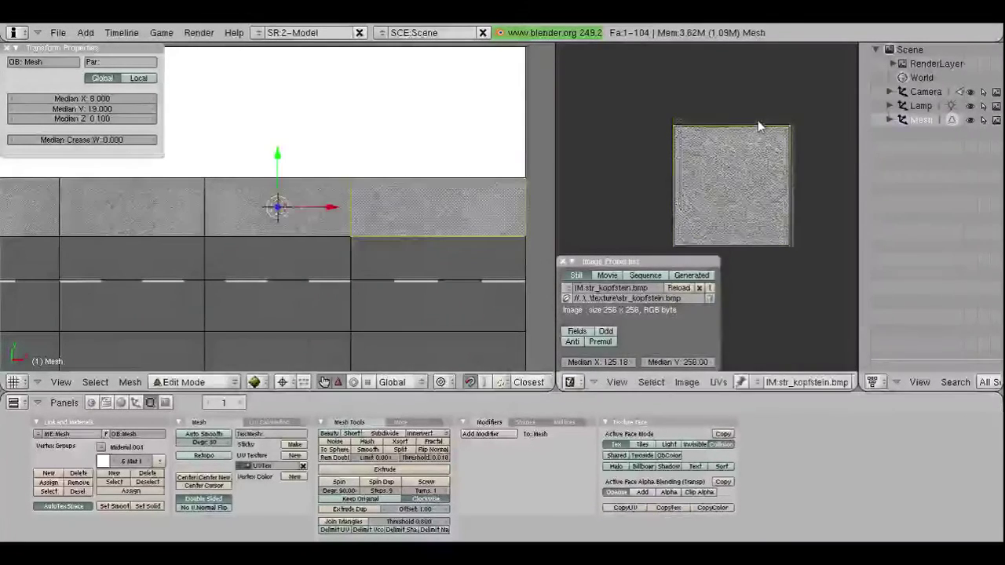
{"action": "key", "text": "a"}
{"action": "key", "text": "a"}
{"action": "key", "text": "s"}
{"action": "key", "text": "y"}
{"action": "type", "text": "-1"}
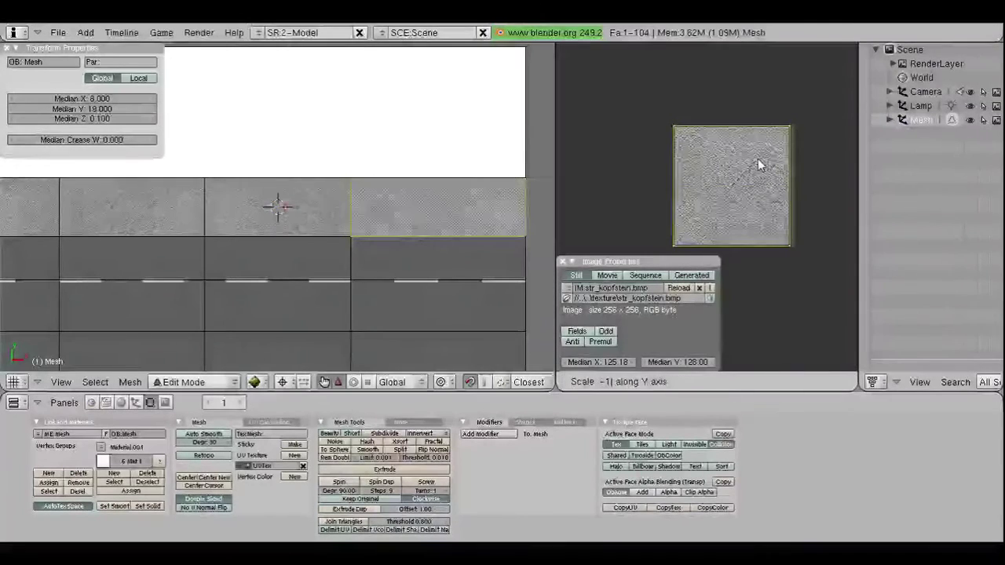
{"action": "left_click", "coordinate": [758, 163]}
{"action": "key", "text": "a"}
{"action": "scroll", "coordinate": [231, 218], "scroll_direction": "down", "scroll_amount": 2}
Step: Select the top curb face and apply the str_gehweg07.bmp sidewalk texture
{"action": "middle_click_drag", "start_coordinate": [231, 218], "coordinate": [244, 185]}
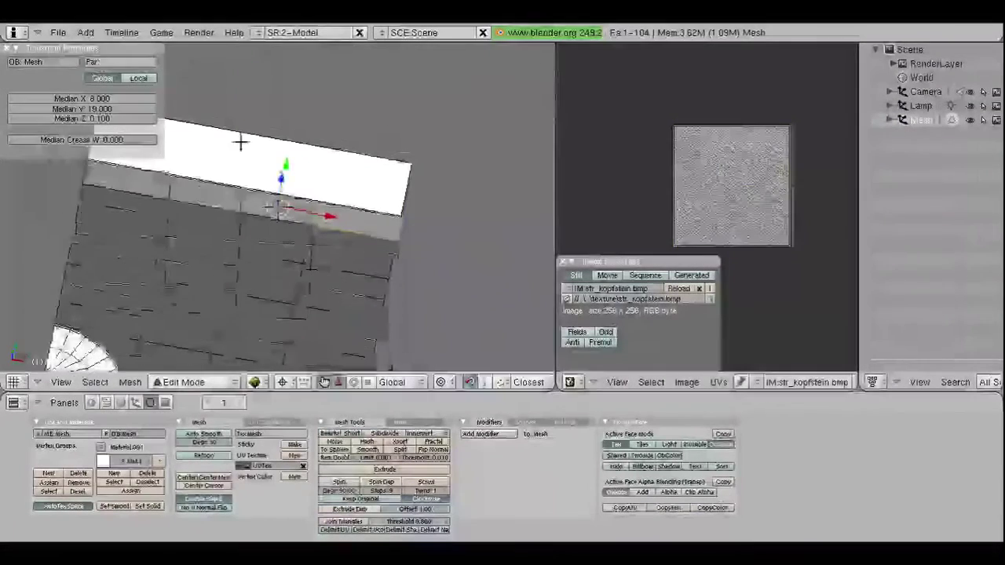
{"action": "right_click", "coordinate": [242, 177]}
{"action": "scroll", "coordinate": [246, 201], "scroll_direction": "down", "scroll_amount": 2}
{"action": "scroll", "coordinate": [246, 202], "scroll_direction": "down", "scroll_amount": 1}
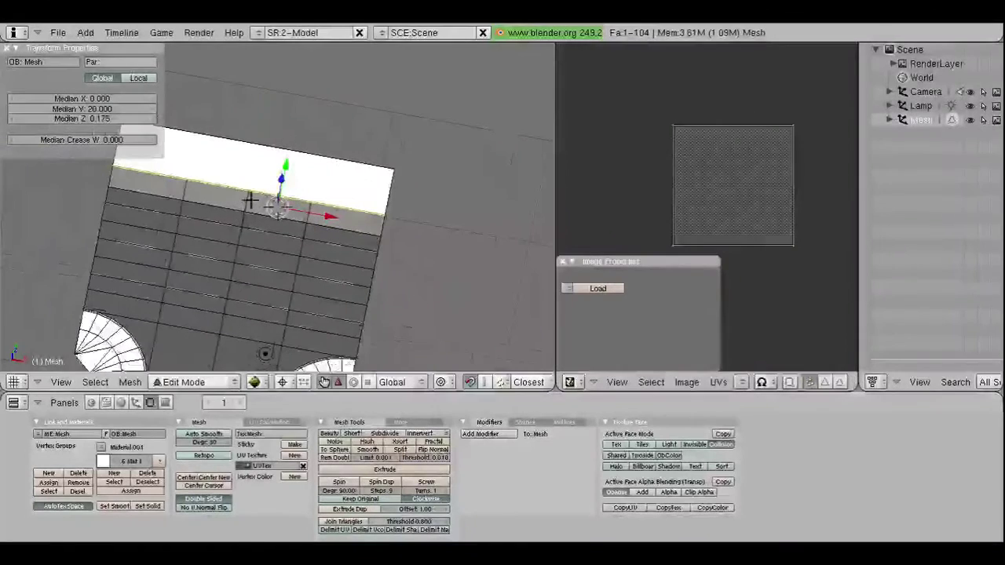
{"action": "left_click", "coordinate": [741, 382]}
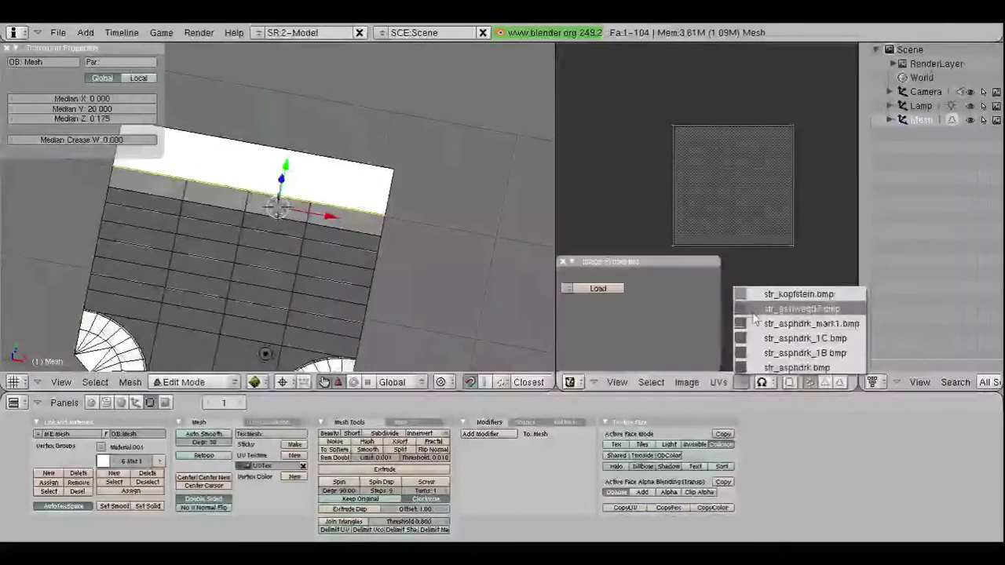
{"action": "left_click", "coordinate": [808, 312]}
{"action": "scroll", "coordinate": [741, 189], "scroll_direction": "up", "scroll_amount": 1}
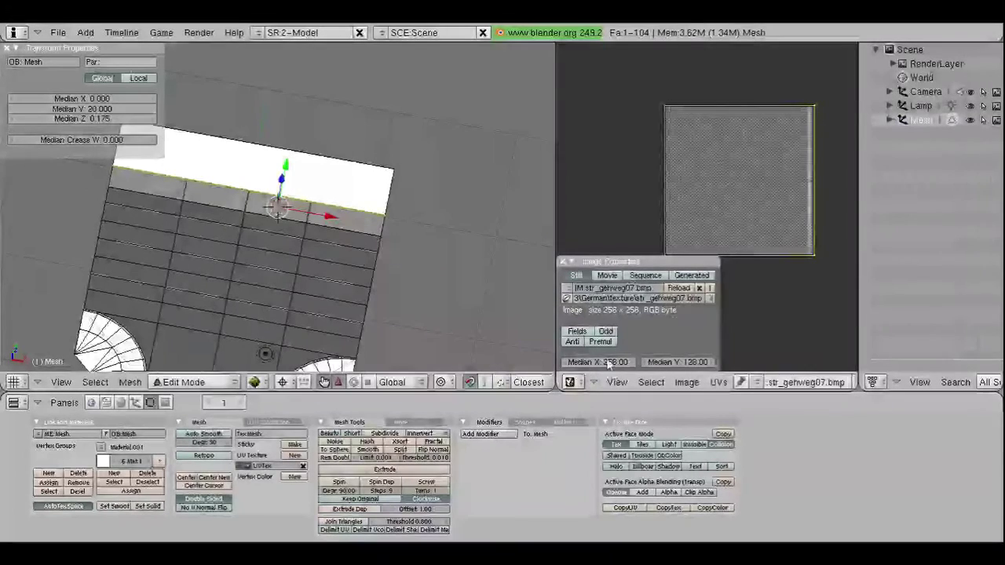
Step: Set the curb UVs to Median X 0, then to 248.03
{"action": "left_click", "coordinate": [609, 362]}
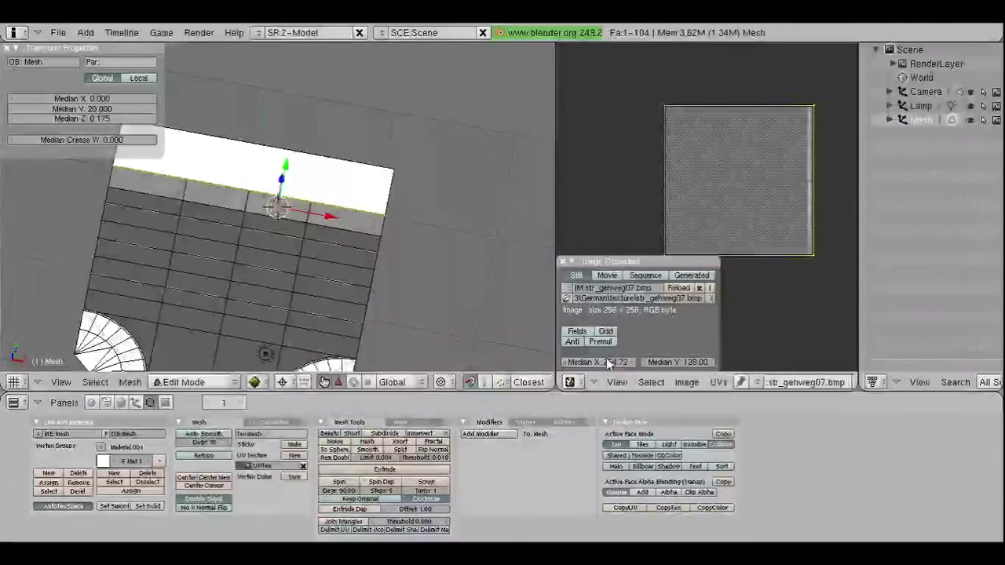
{"action": "type", "text": "0"}
{"action": "key", "text": "Return"}
{"action": "left_click", "coordinate": [603, 364]}
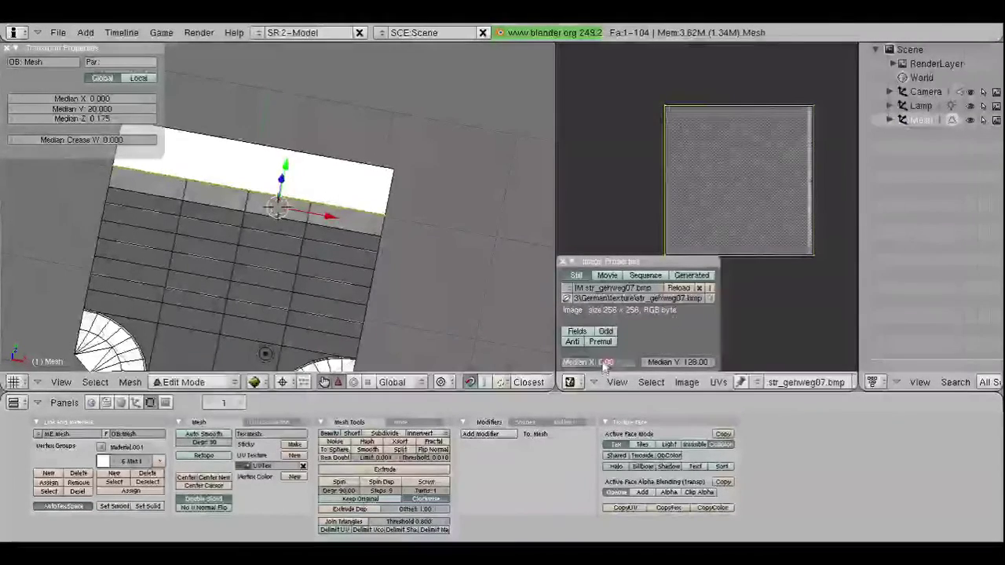
{"action": "type", "text": "248.03"}
{"action": "key", "text": "Return"}
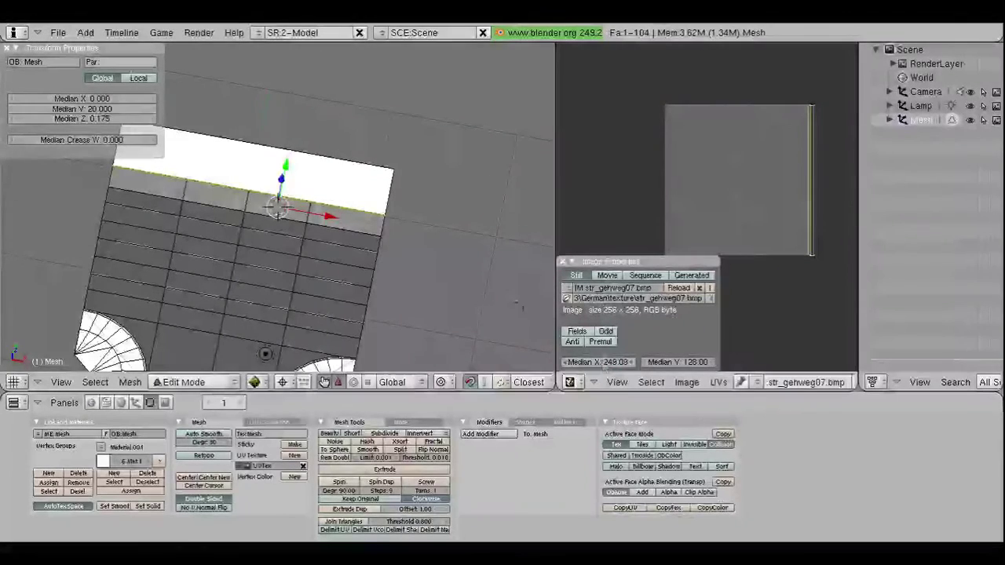
Step: Switch the viewport to textured display and orbit to look along the curb
{"action": "key", "text": "shift+s"}
{"action": "left_click", "coordinate": [287, 240]}
{"action": "scroll", "coordinate": [316, 165], "scroll_direction": "up", "scroll_amount": 3}
{"action": "key", "text": "alt+z"}
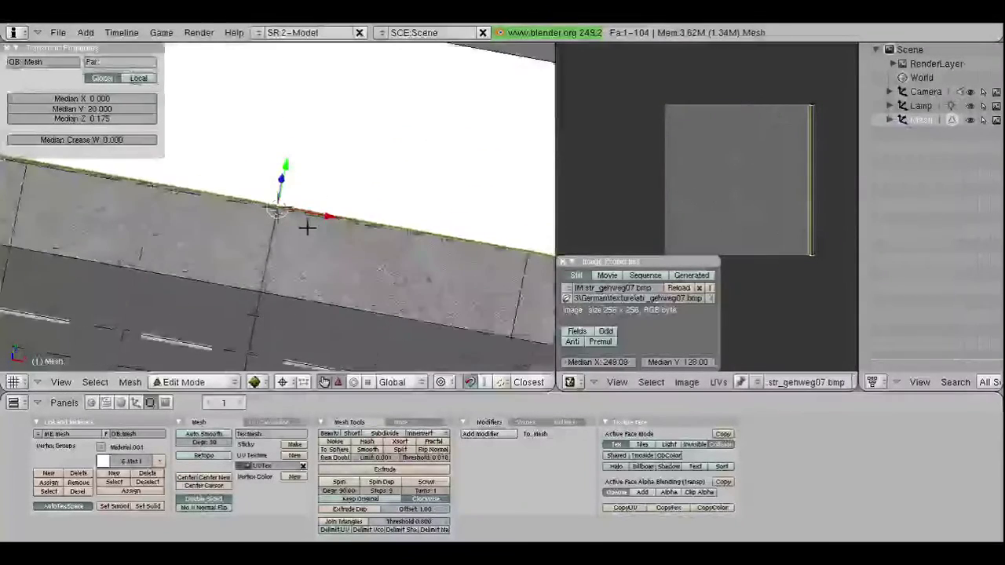
{"action": "scroll", "coordinate": [306, 280], "scroll_direction": "up", "scroll_amount": 2}
{"action": "middle_click_drag", "start_coordinate": [306, 280], "coordinate": [283, 236]}
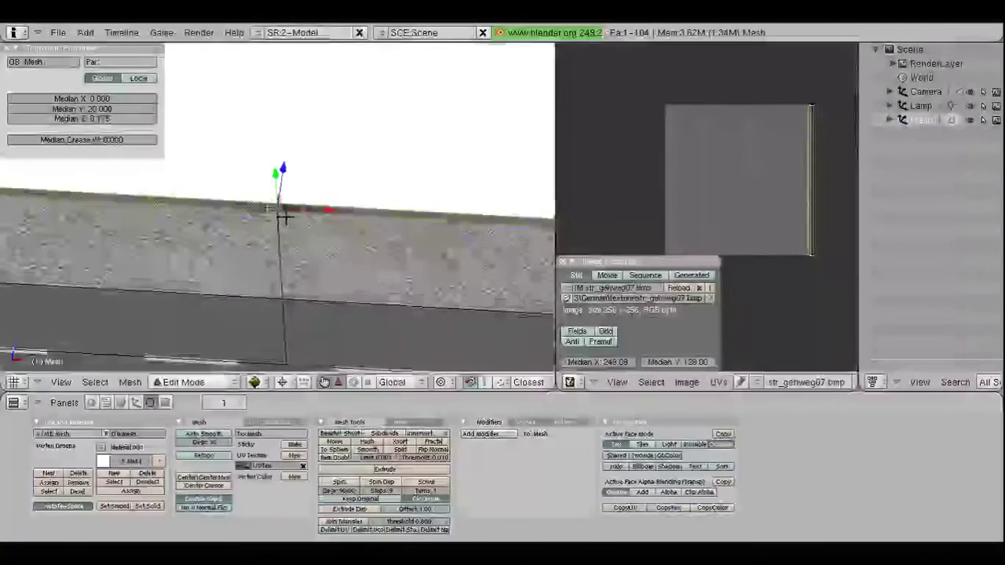
Step: Move the curb UVs along X and squash them to zero width with SX 0
{"action": "key", "text": "g"}
{"action": "key", "text": "y"}
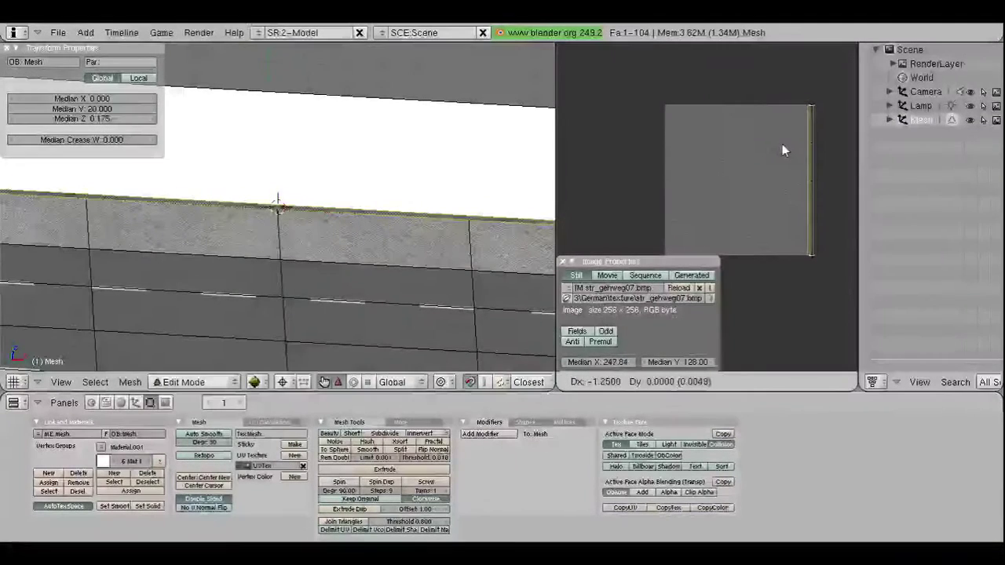
{"action": "key", "text": "x"}
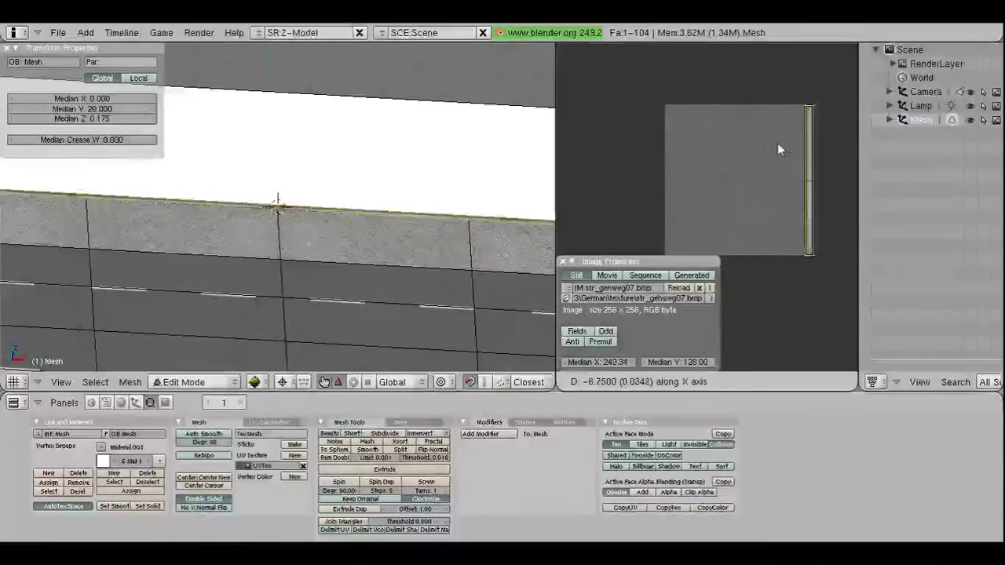
{"action": "left_click", "coordinate": [777, 143]}
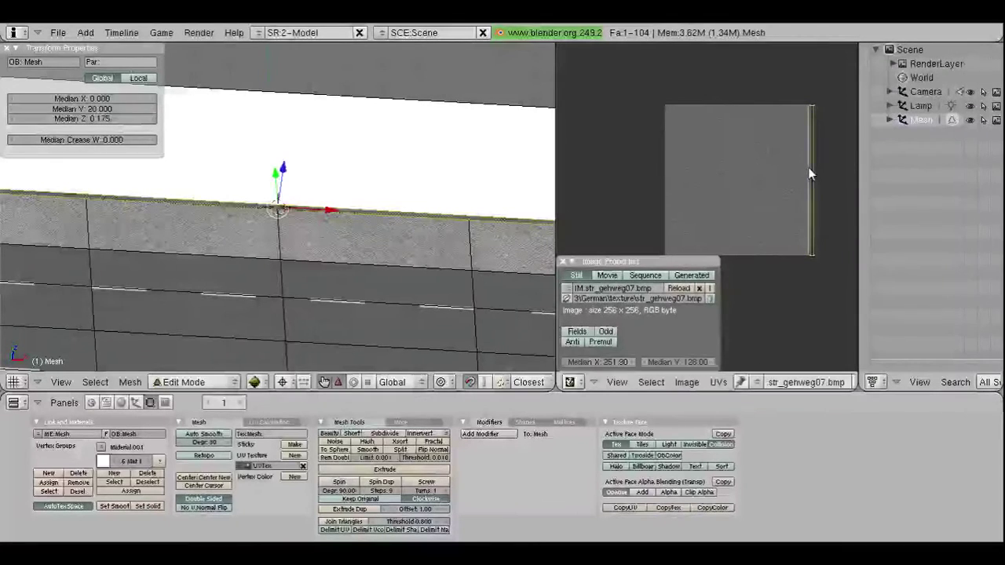
{"action": "type", "text": "sx0"}
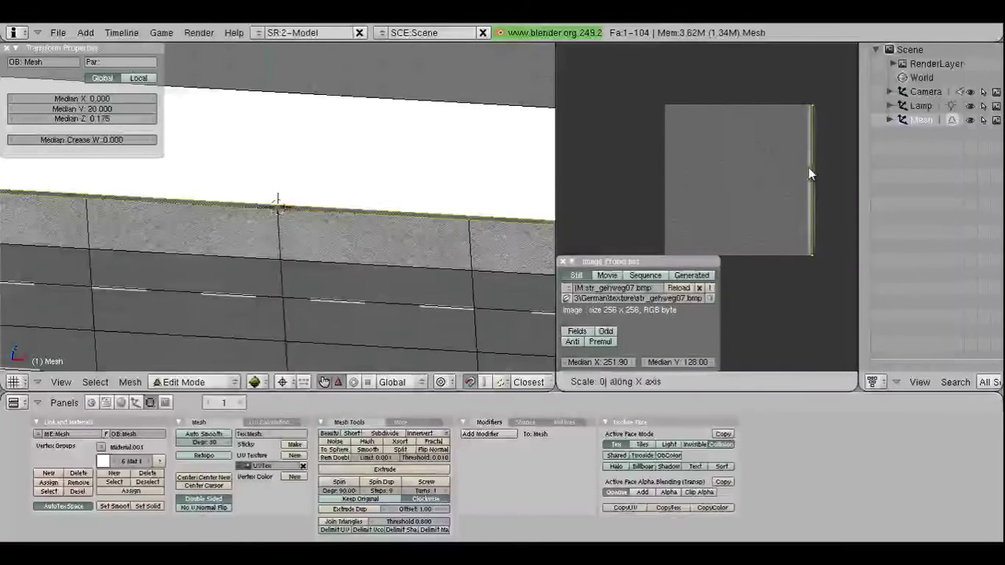
{"action": "key", "text": "Return"}
{"action": "scroll", "coordinate": [808, 167], "scroll_direction": "down", "scroll_amount": 1}
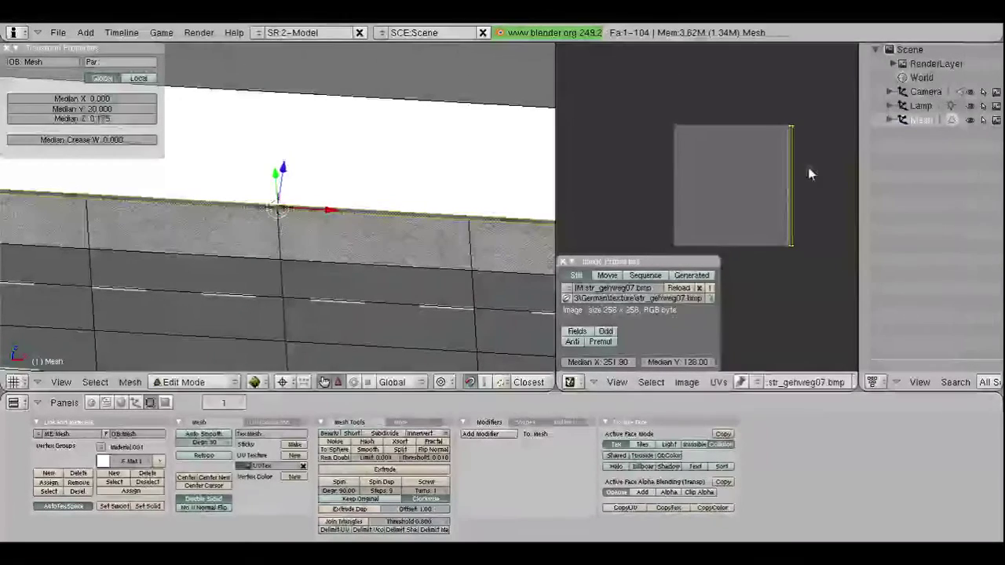
{"action": "left_click", "coordinate": [789, 134]}
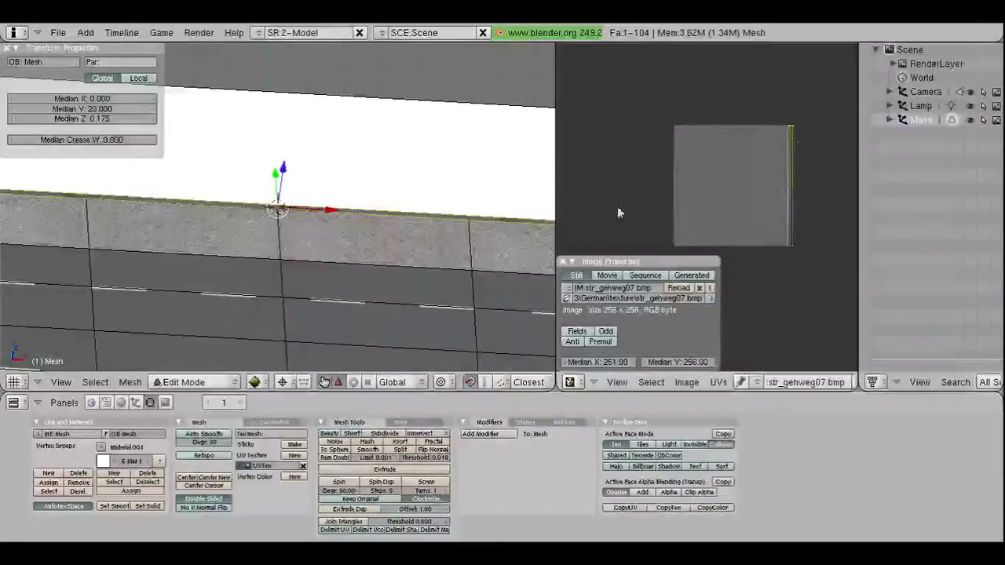
{"action": "scroll", "coordinate": [318, 227], "scroll_direction": "down", "scroll_amount": 2}
{"action": "scroll", "coordinate": [318, 228], "scroll_direction": "down", "scroll_amount": 1}
{"action": "scroll", "coordinate": [318, 227], "scroll_direction": "down", "scroll_amount": 1}
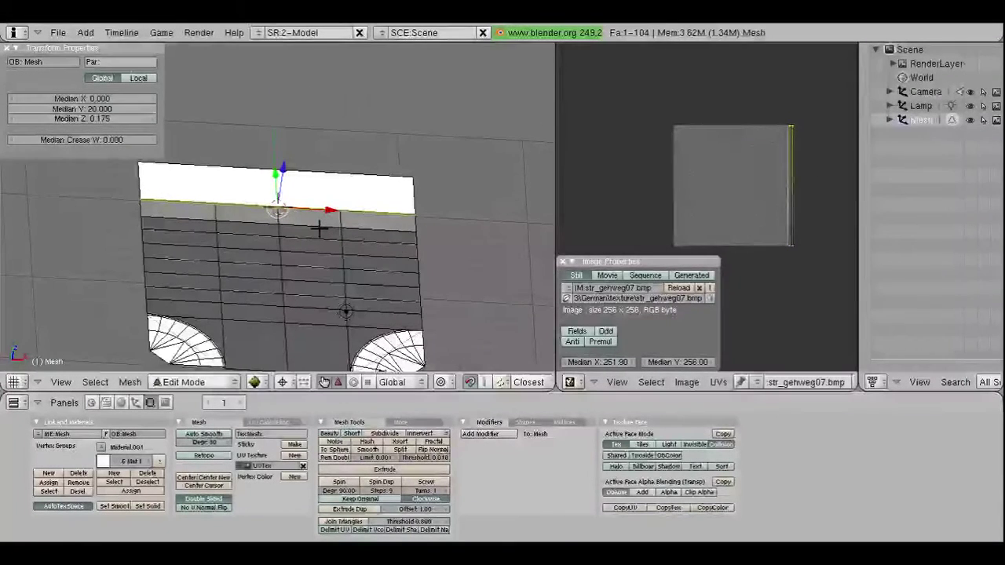
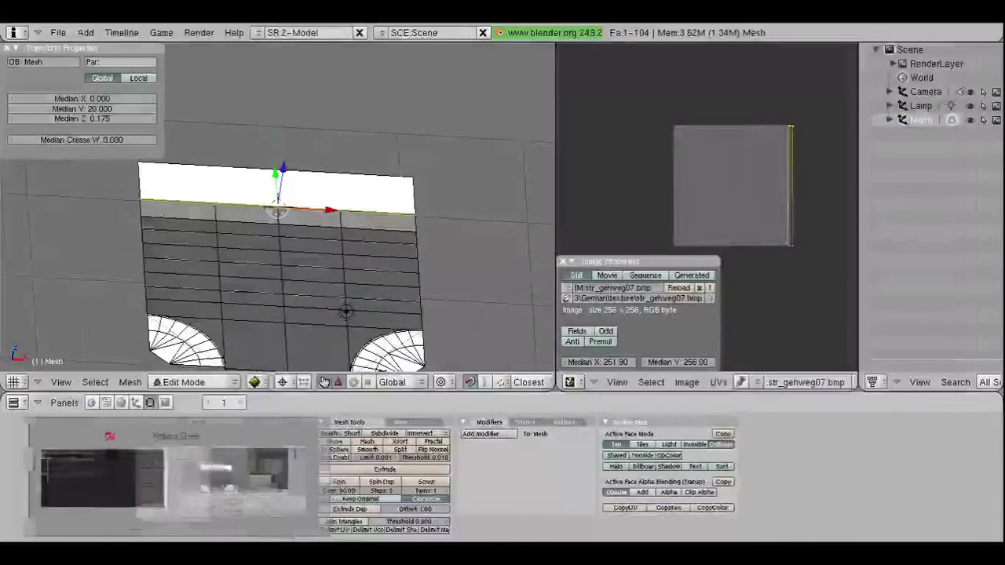
Step: Evaluate 256.0 * (22.0 / 5.0) in the IDLE shell to get 1126.4, then return to Blender
{"action": "left_click", "coordinate": [110, 478]}
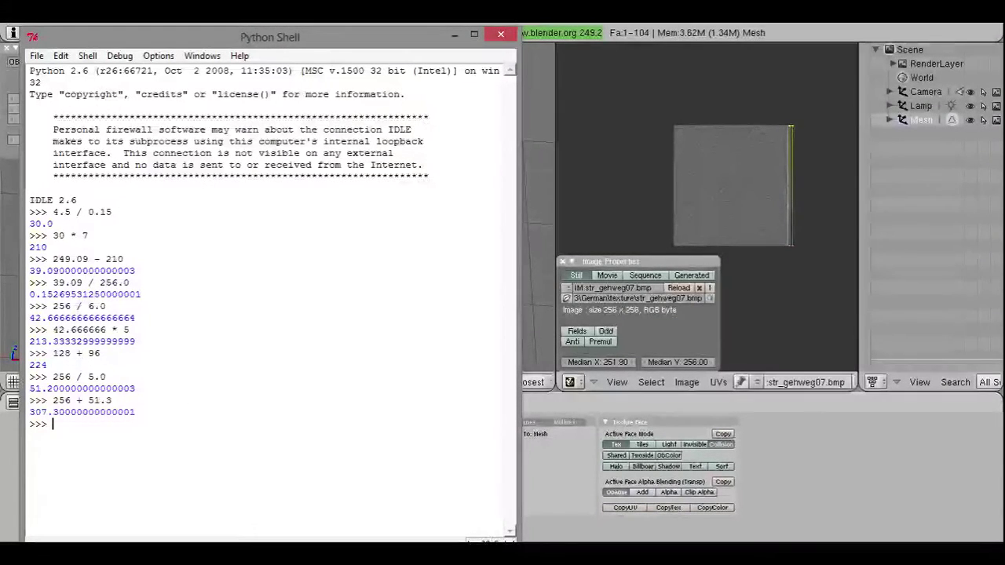
{"action": "type", "text": "2"}
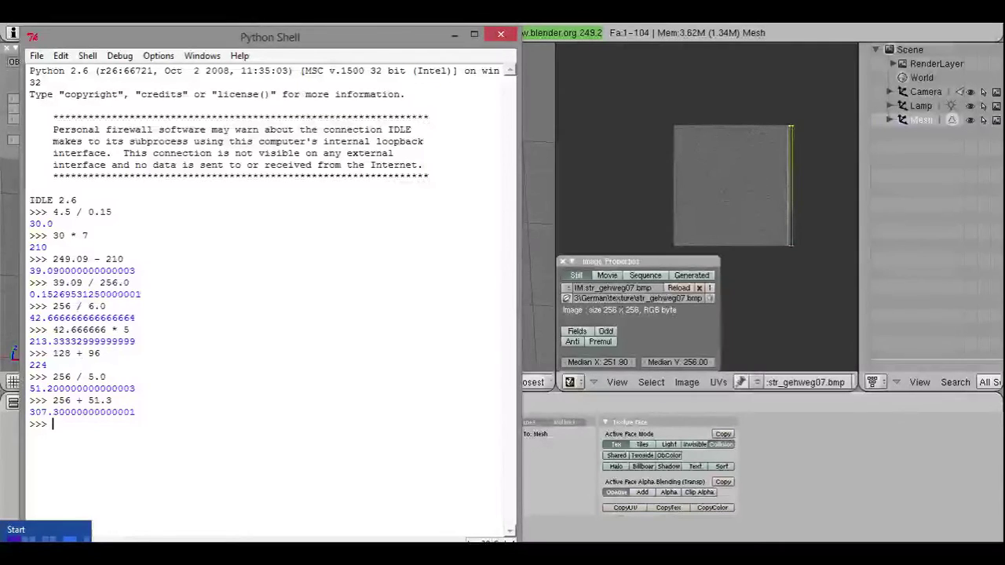
{"action": "type", "text": "56"}
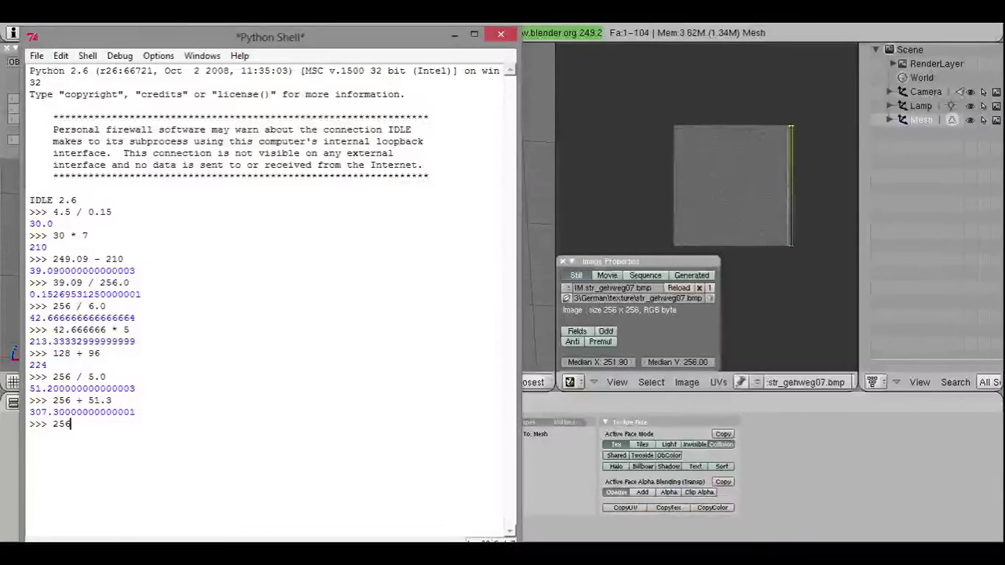
{"action": "type", "text": " * ("}
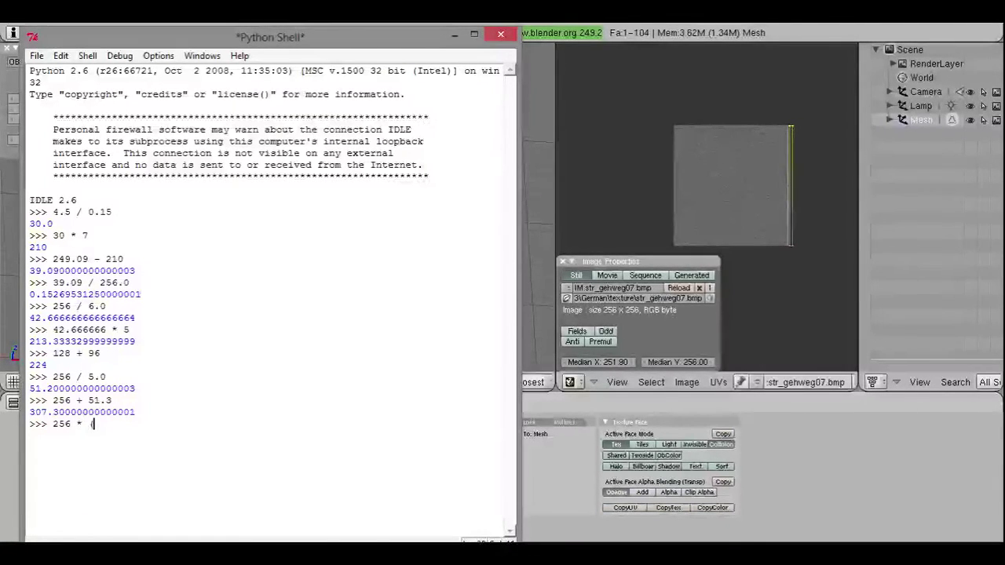
{"action": "type", "text": "22"}
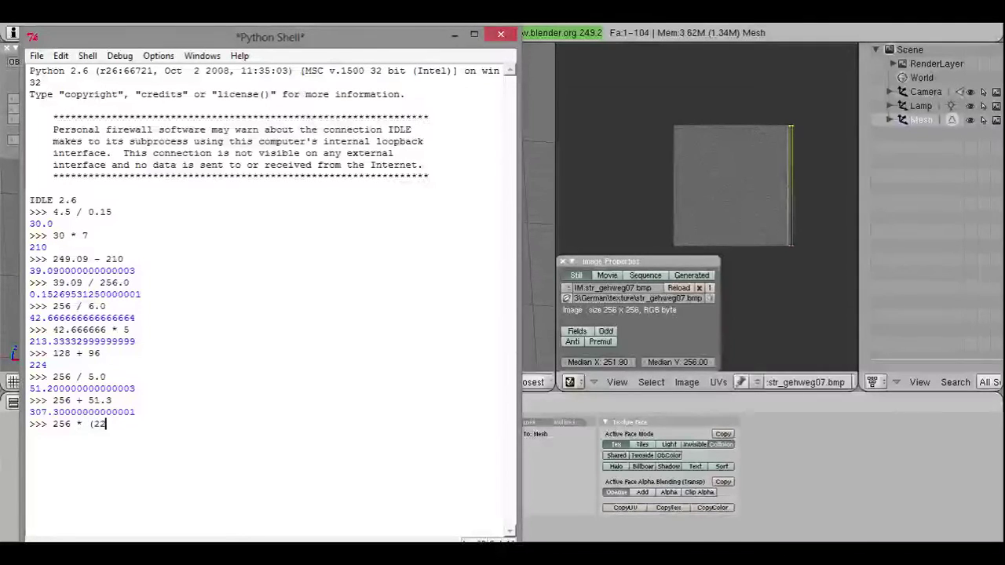
{"action": "type", "text": " / 5.0"}
{"action": "type", "text": ")"}
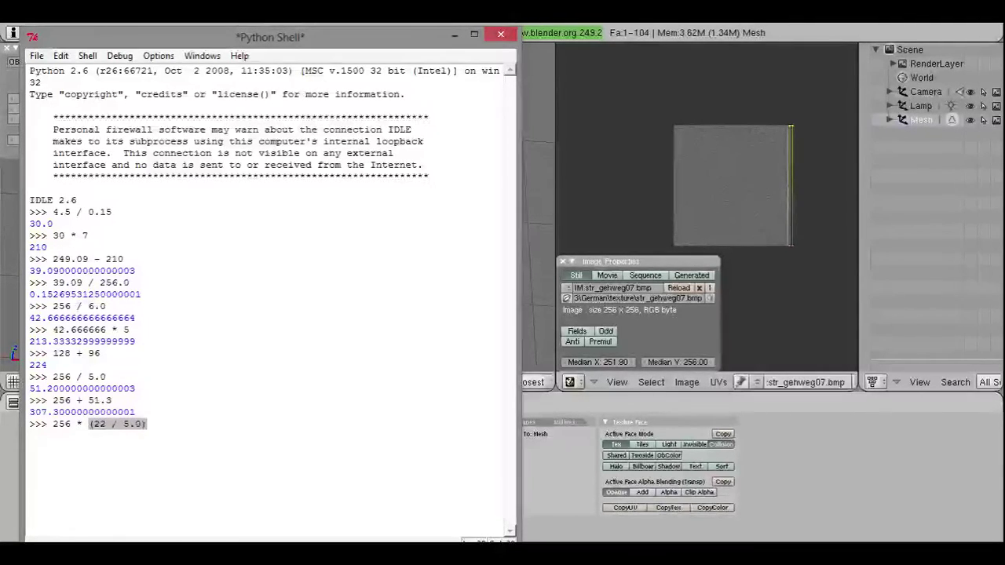
{"action": "left_click", "coordinate": [105, 425]}
{"action": "type", "text": "."}
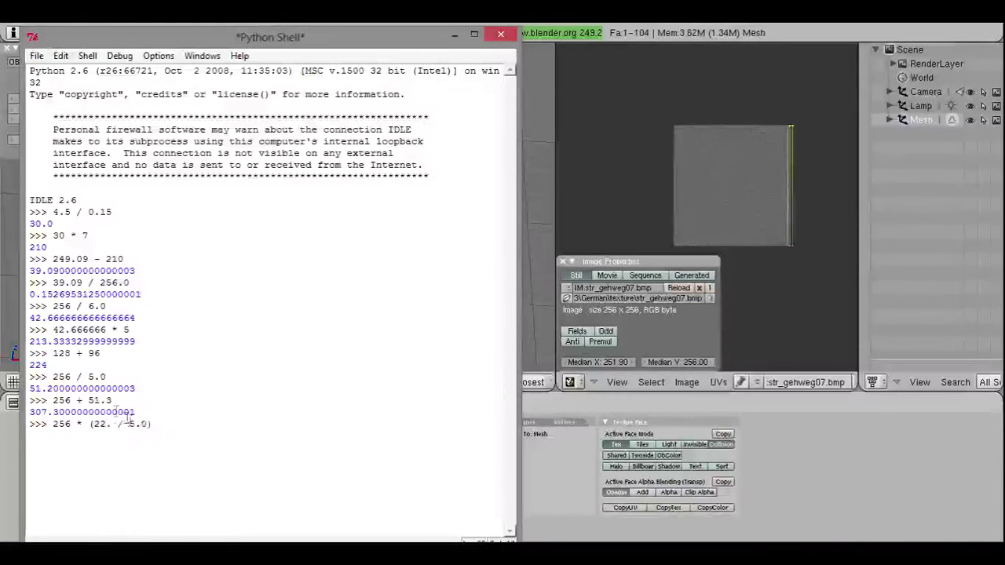
{"action": "type", "text": ".0"}
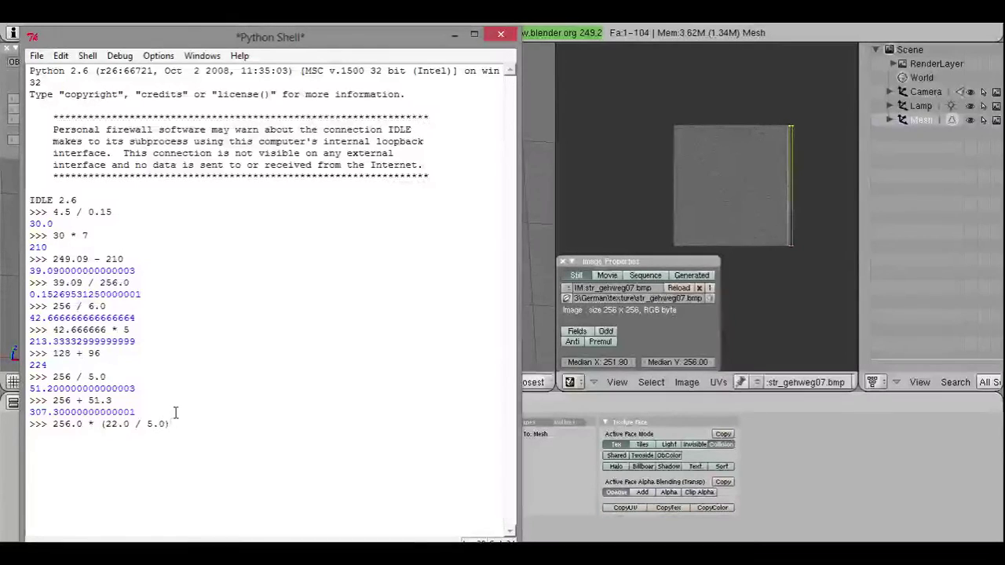
{"action": "key", "text": "Return"}
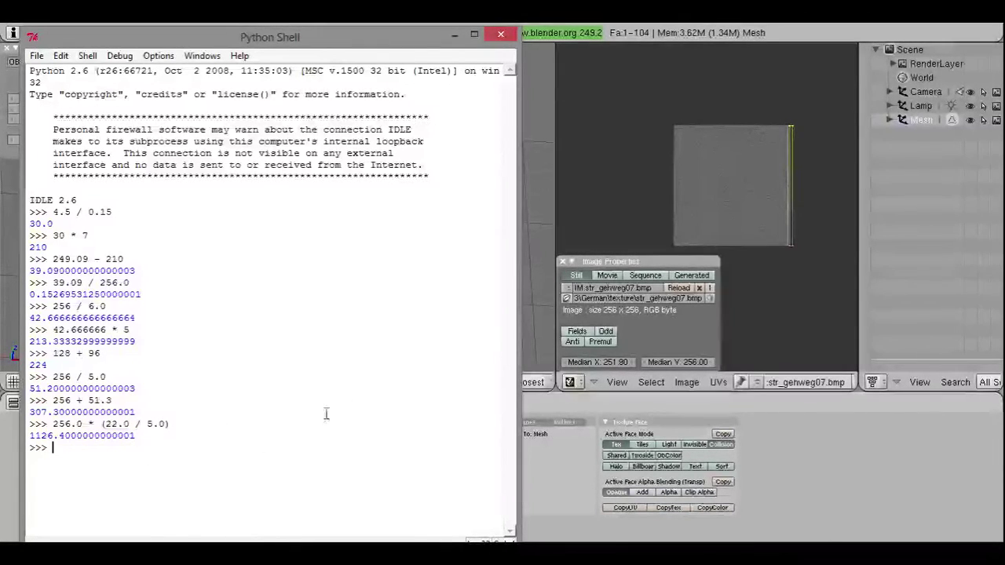
{"action": "left_click", "coordinate": [454, 35]}
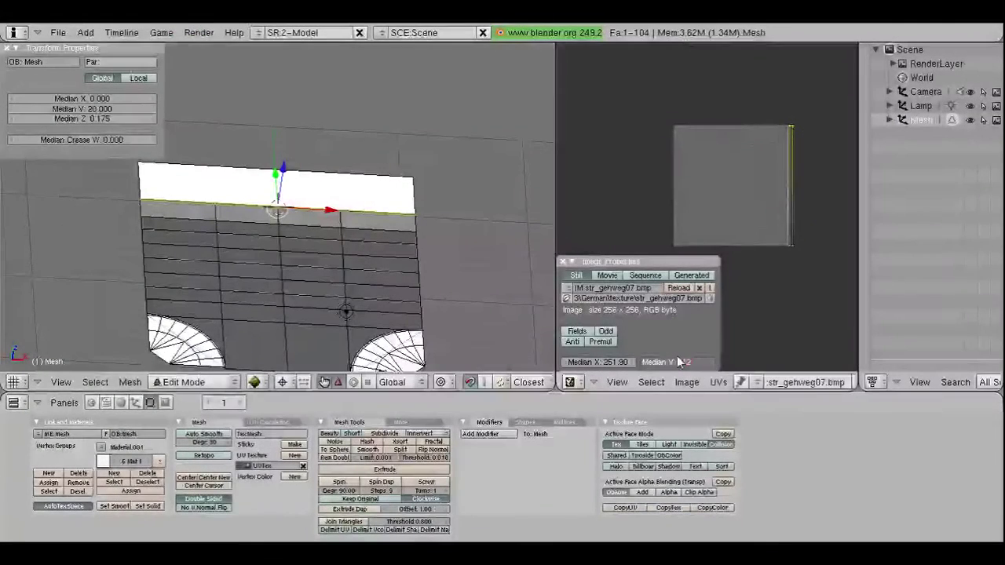
Step: Set the selected UVs' Median Y to 1126.4
{"action": "type", "text": "126.4"}
{"action": "key", "text": "Return"}
{"action": "scroll", "coordinate": [266, 204], "scroll_direction": "up", "scroll_amount": 5}
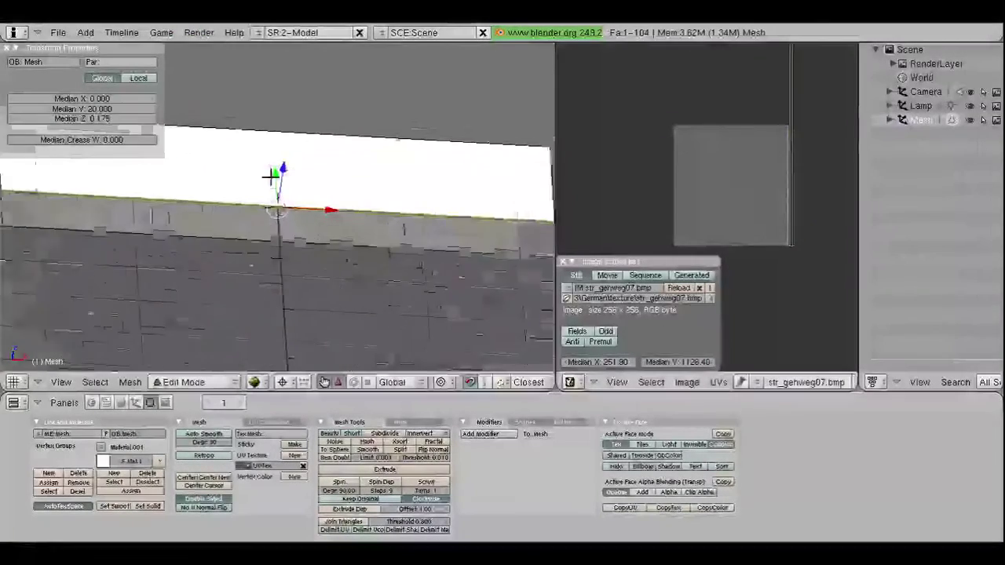
{"action": "scroll", "coordinate": [264, 212], "scroll_direction": "up", "scroll_amount": 2}
{"action": "scroll", "coordinate": [264, 212], "scroll_direction": "down", "scroll_amount": 1}
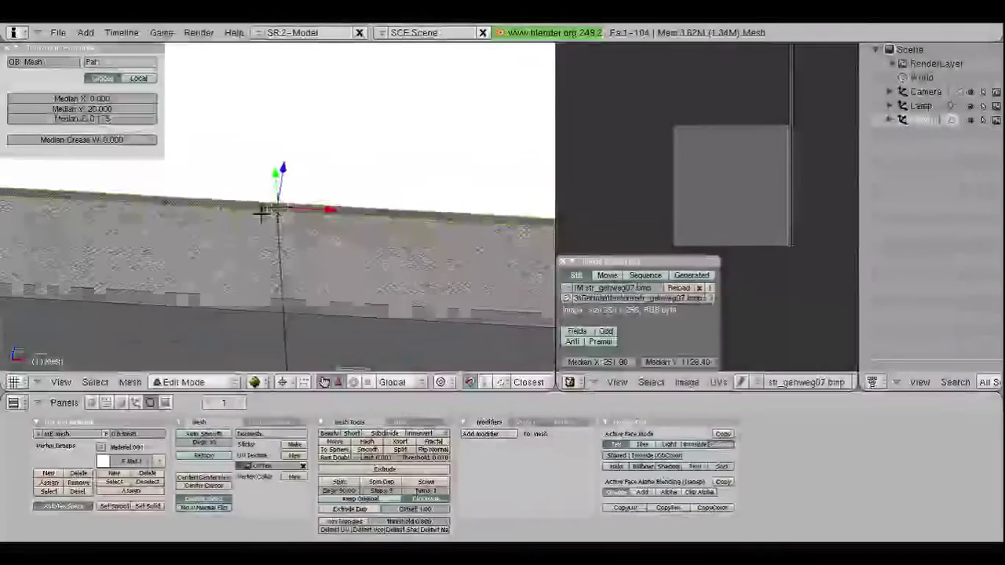
{"action": "scroll", "coordinate": [262, 213], "scroll_direction": "down", "scroll_amount": 2}
{"action": "scroll", "coordinate": [266, 206], "scroll_direction": "down", "scroll_amount": 2}
{"action": "key", "text": "ctrl+z"}
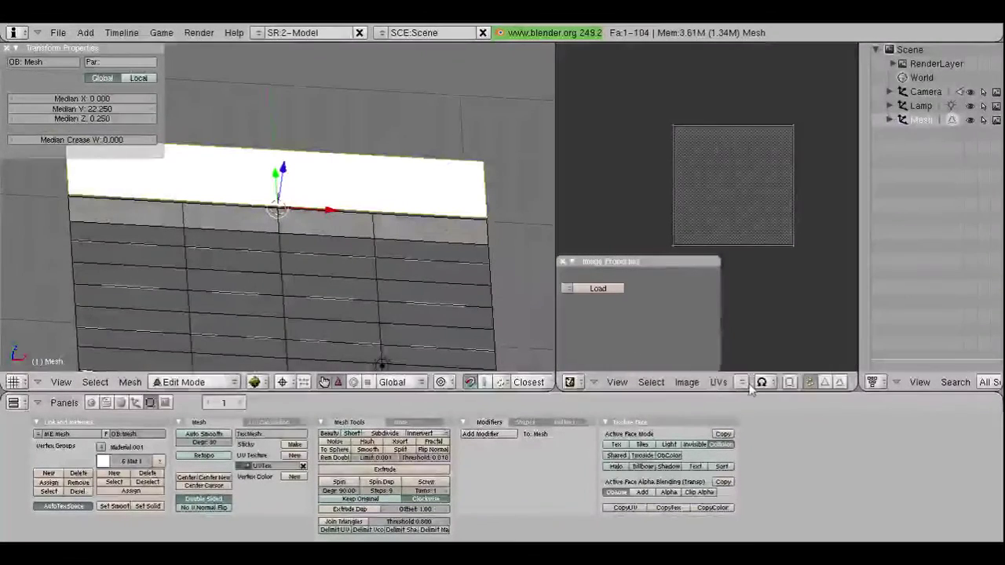
Step: Assign str_gehweg07.bmp to the selected faces and set their UV Median X to 249.09
{"action": "left_click", "coordinate": [744, 382]}
{"action": "left_click", "coordinate": [745, 382]}
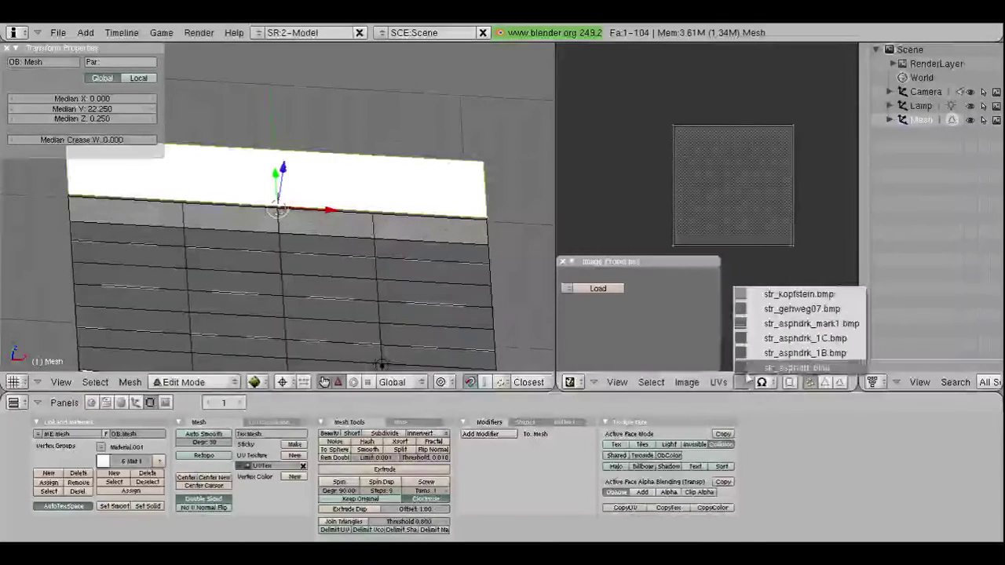
{"action": "left_click", "coordinate": [777, 310]}
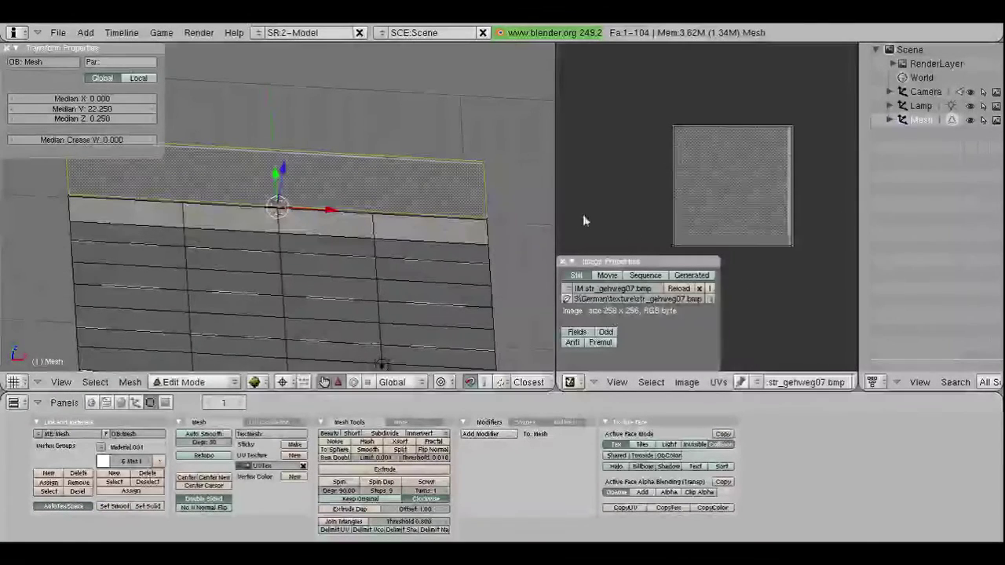
{"action": "key", "text": "a"}
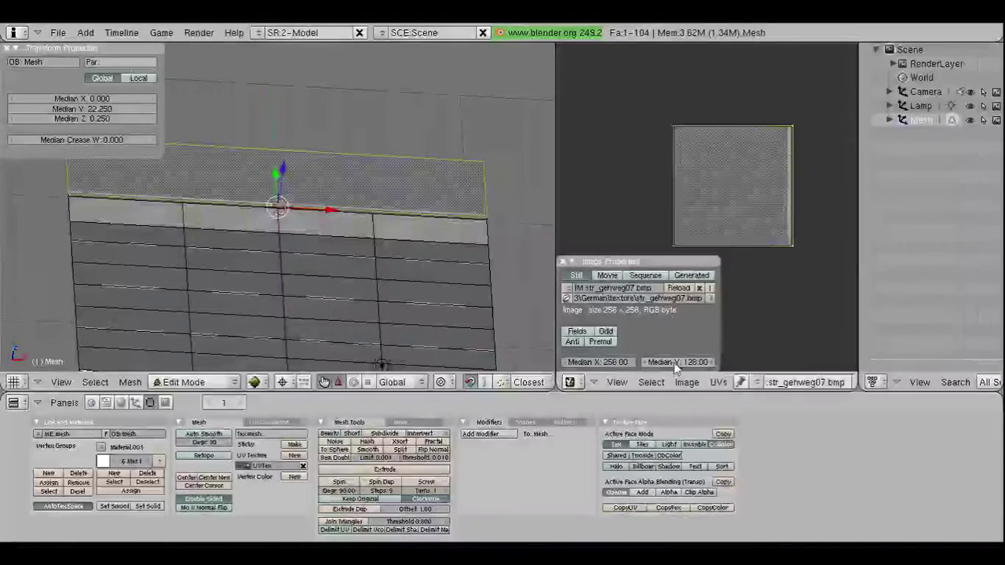
{"action": "left_click", "coordinate": [603, 363]}
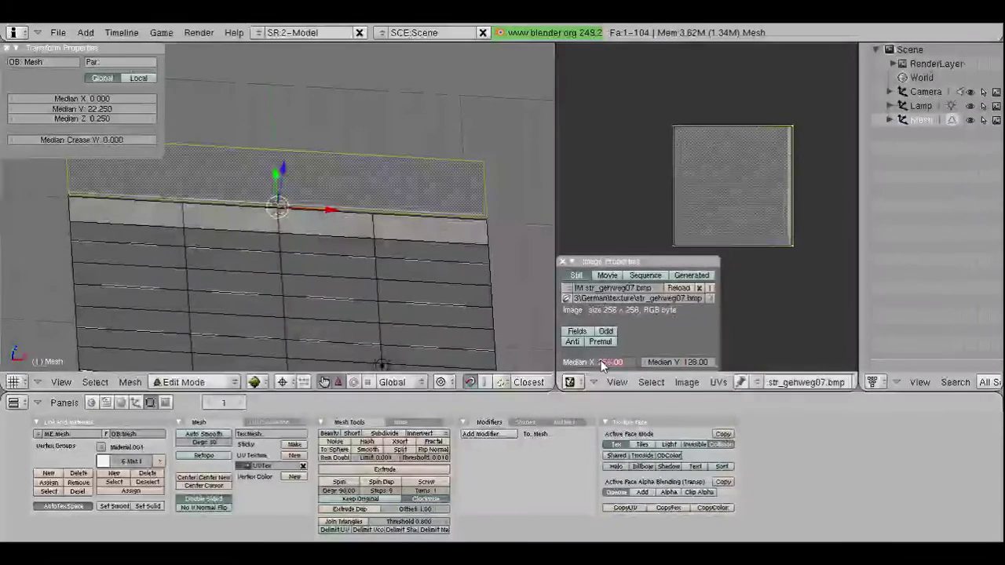
{"action": "type", "text": "254.7"}
{"action": "key", "text": "BackSpace"}
{"action": "key", "text": "BackSpace"}
{"action": "type", "text": "2"}
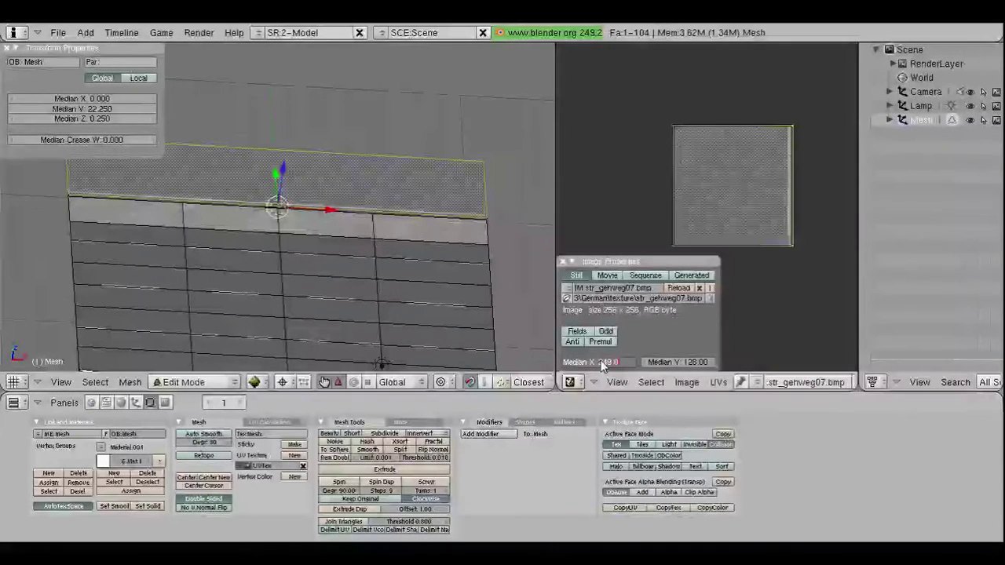
{"action": "key", "text": "Return"}
Step: Select the top UV edge and try a vertical move, then cancel it
{"action": "right_click", "coordinate": [740, 132]}
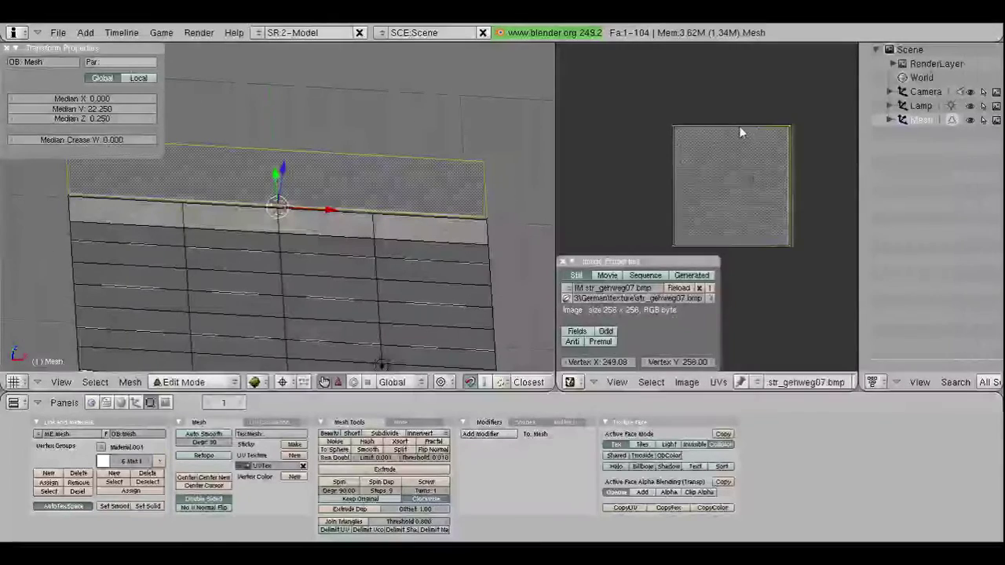
{"action": "right_click", "coordinate": [669, 133], "text": "shift"}
{"action": "key", "text": "g"}
{"action": "key", "text": "y"}
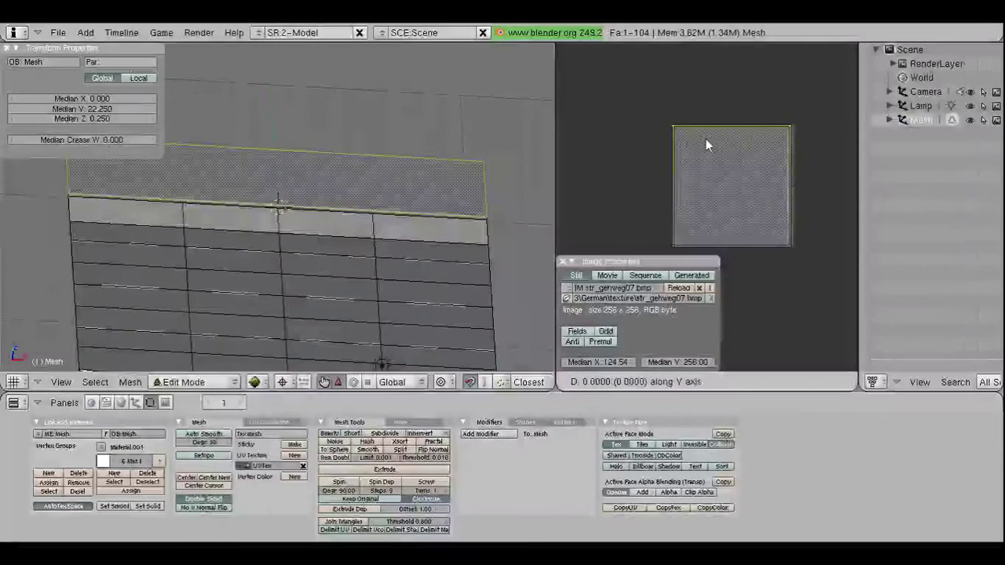
{"action": "right_click", "coordinate": [706, 130]}
{"action": "scroll", "coordinate": [352, 210], "scroll_direction": "up", "scroll_amount": 5}
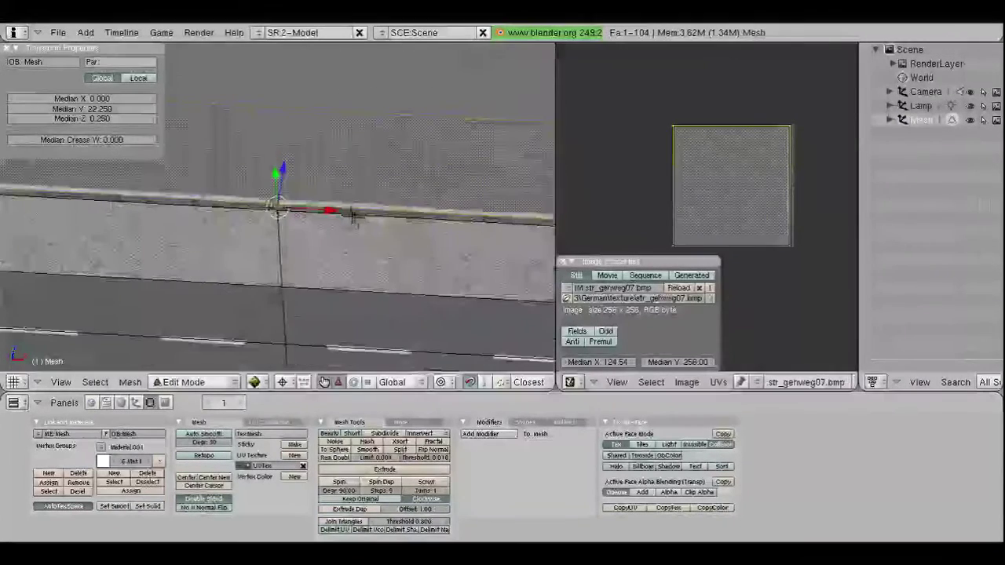
Step: Move and scale the curb faces' UVs along Y, then select a sidewalk face to check
{"action": "right_click", "coordinate": [352, 212]}
{"action": "scroll", "coordinate": [777, 179], "scroll_direction": "down", "scroll_amount": 3}
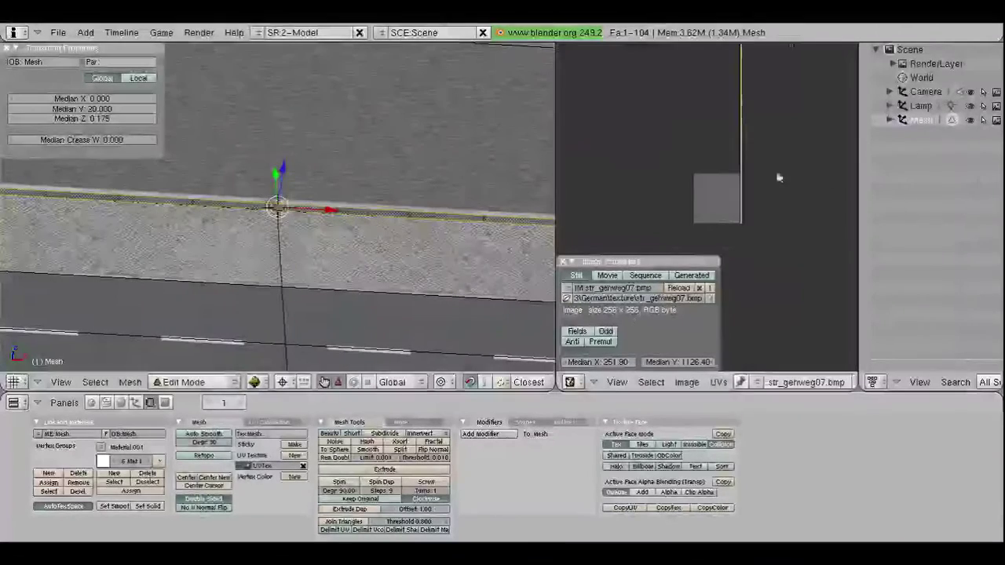
{"action": "scroll", "coordinate": [762, 176], "scroll_direction": "down", "scroll_amount": 2}
{"action": "key", "text": "g"}
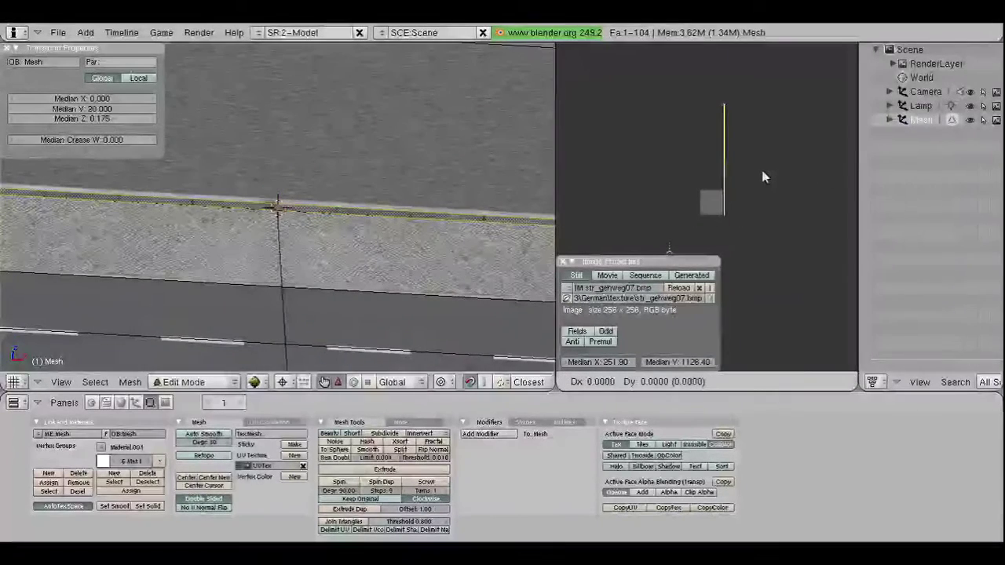
{"action": "key", "text": "y"}
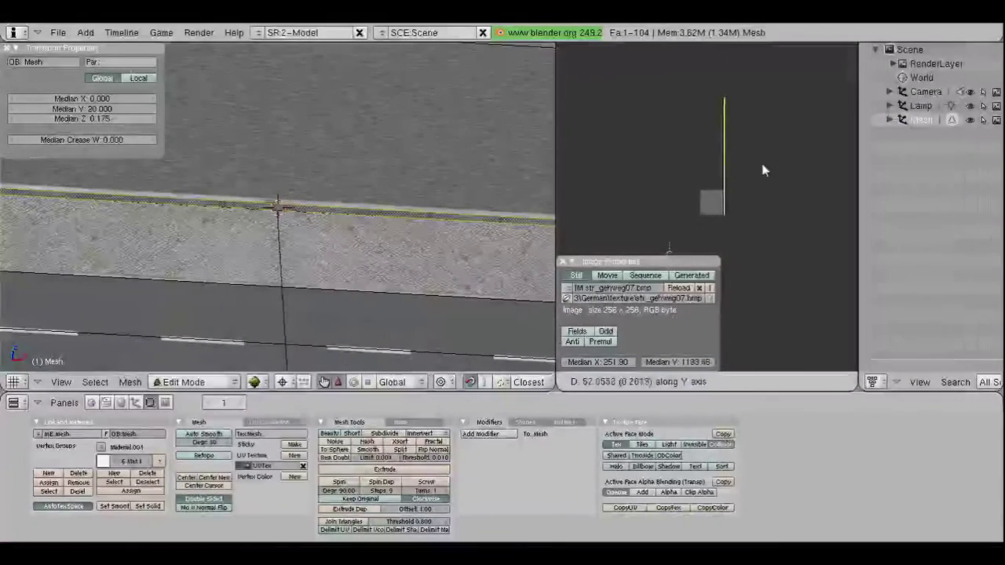
{"action": "left_click", "coordinate": [763, 165]}
{"action": "key", "text": "s"}
{"action": "key", "text": "y"}
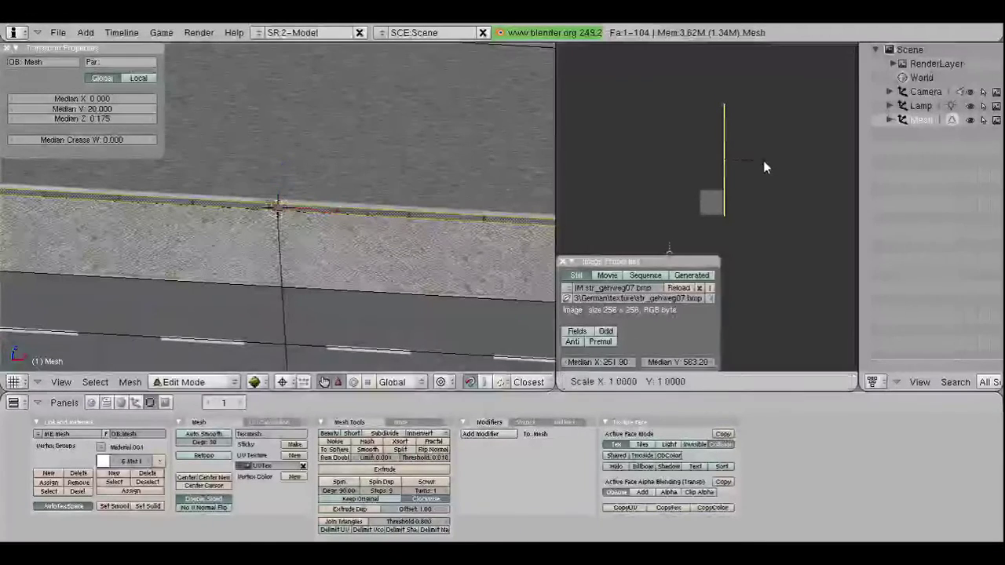
{"action": "key", "text": "0"}
{"action": "left_click", "coordinate": [764, 162]}
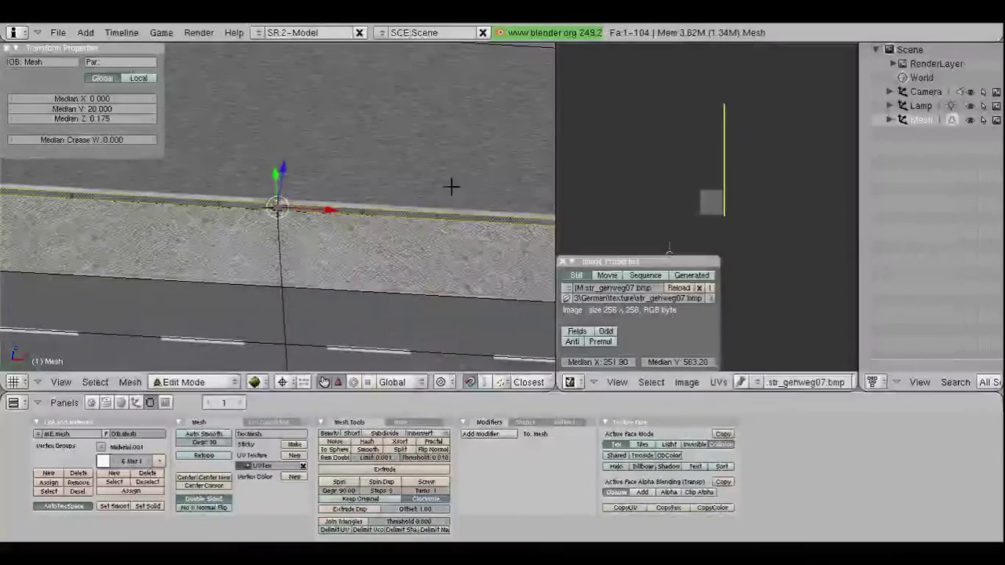
{"action": "key", "text": "a"}
{"action": "right_click", "coordinate": [273, 157]}
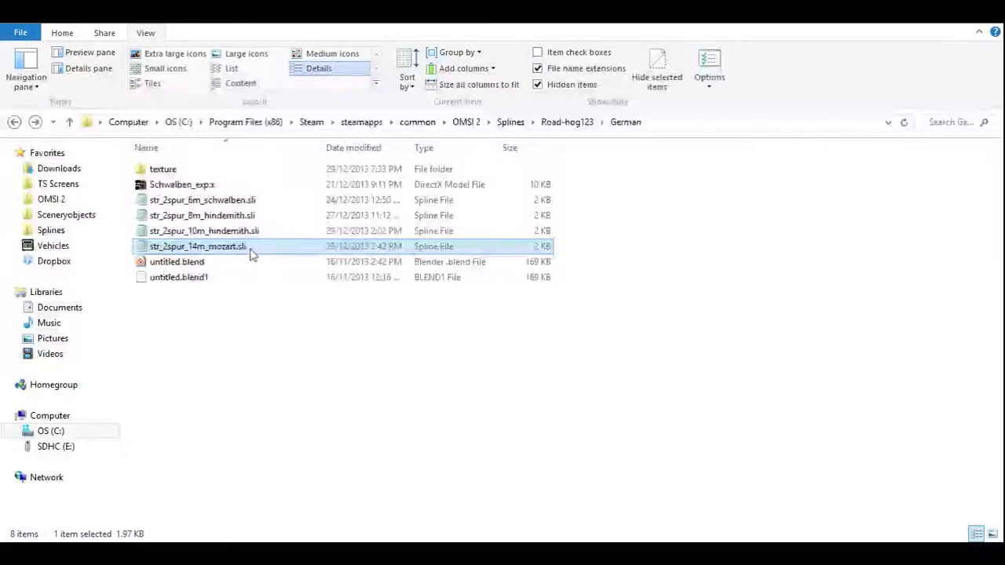
Step: Review the texture list in str_2spur_14m_mozart.sli, close it, and return to the IDLE calculator
{"action": "left_click", "coordinate": [587, 225]}
{"action": "scroll", "coordinate": [560, 191], "scroll_direction": "down", "scroll_amount": 3}
{"action": "scroll", "coordinate": [550, 314], "scroll_direction": "down", "scroll_amount": 3}
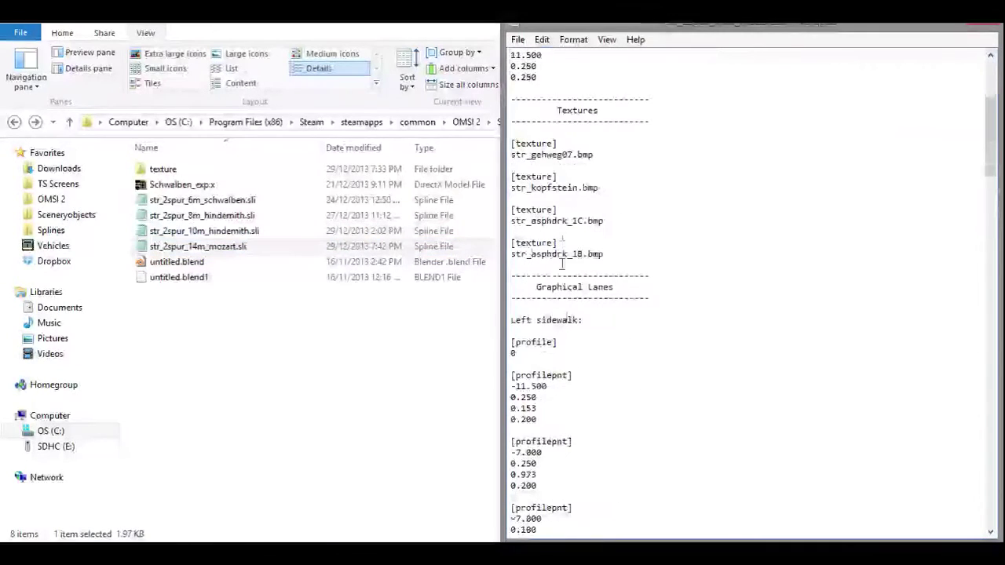
{"action": "left_click", "coordinate": [985, 22]}
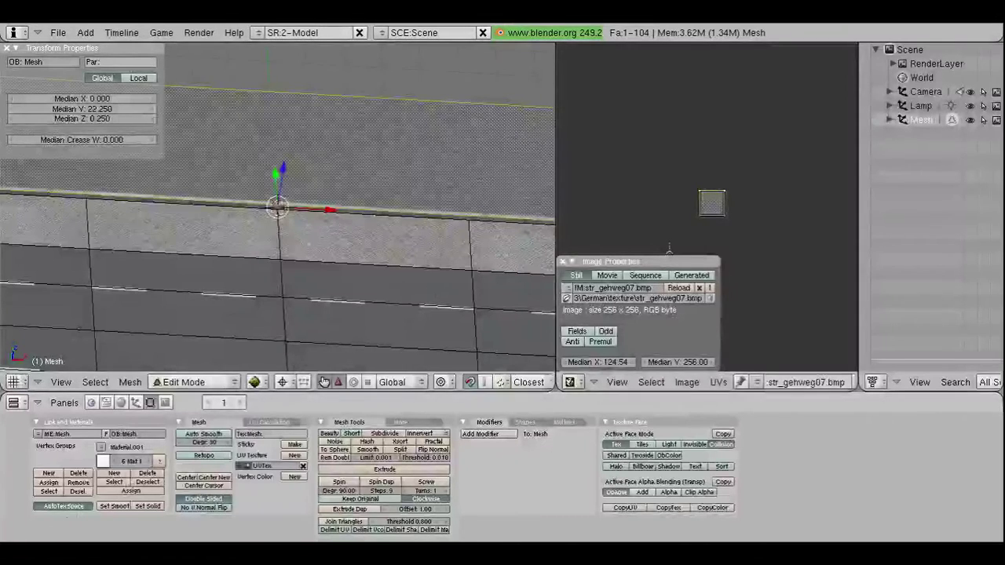
{"action": "key", "text": "alt+Tab"}
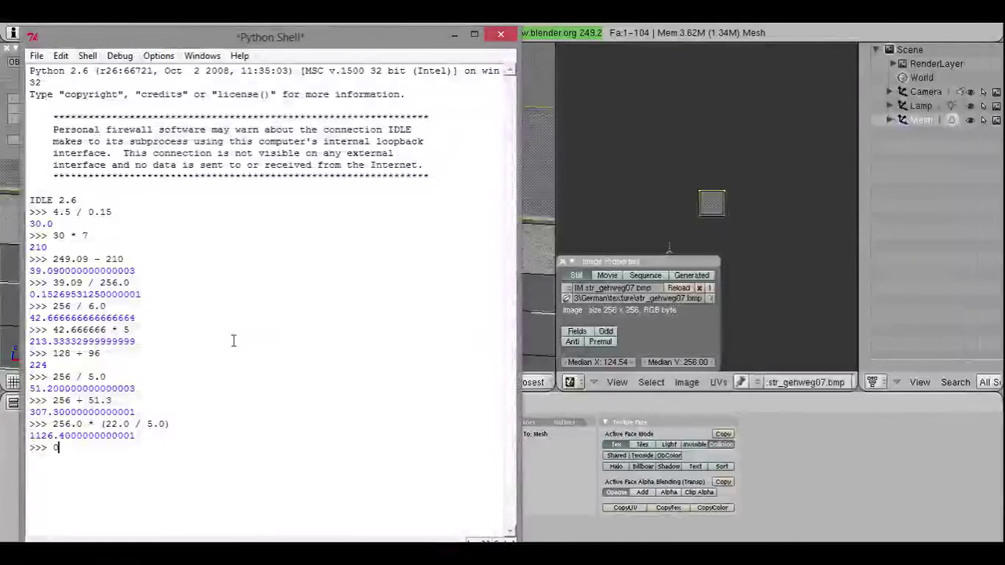
Step: Compute 0.153 * 256 = 39.168 in IDLE, then minimize the shell
{"action": "type", "text": "0.153 *"}
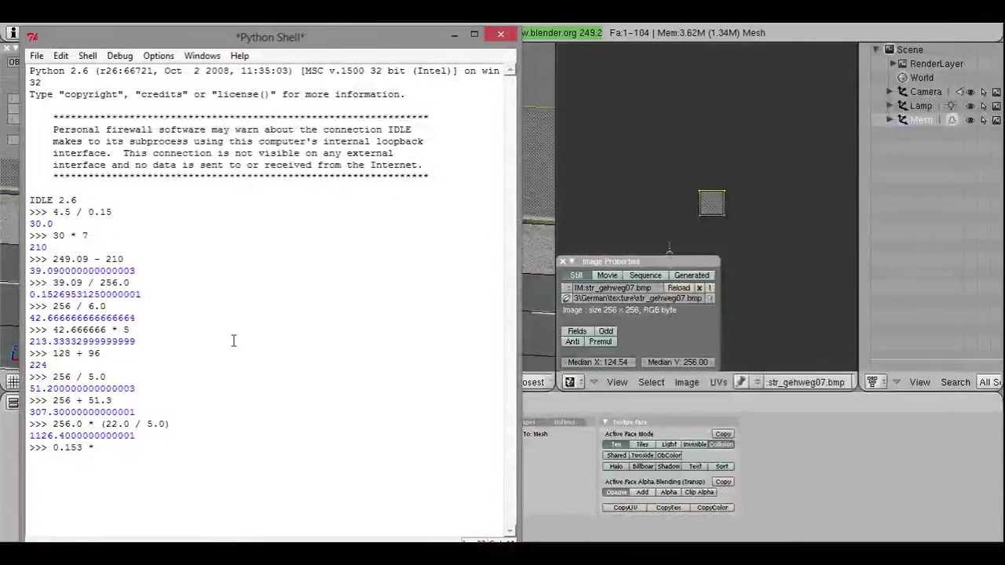
{"action": "type", "text": " 256"}
{"action": "key", "text": "Return"}
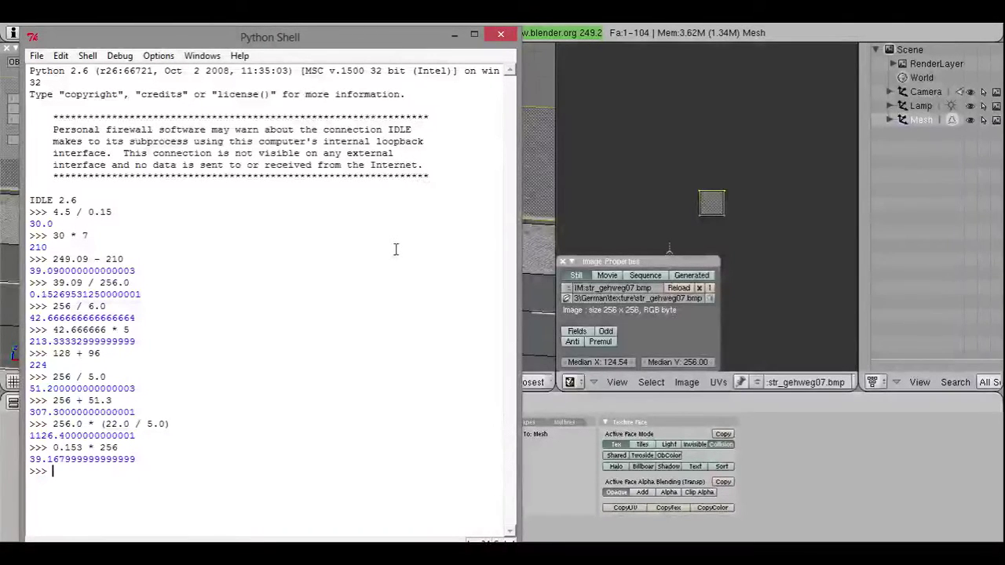
{"action": "left_click", "coordinate": [452, 36]}
Step: Set the sidewalk face's UV Median X to 39.17 and Median Y to 1126.40, then deselect
{"action": "key", "text": "a"}
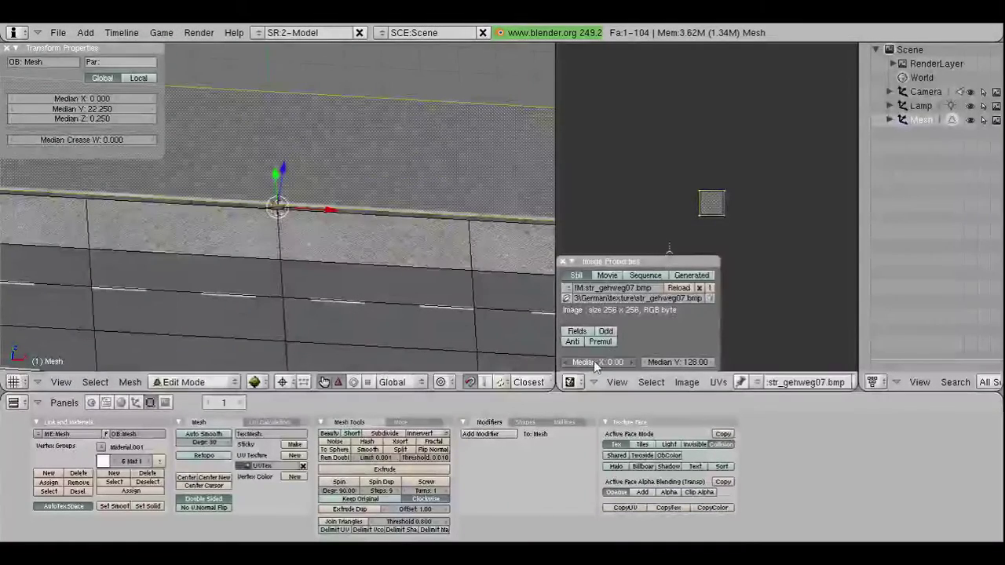
{"action": "type", "text": "7"}
{"action": "key", "text": "Return"}
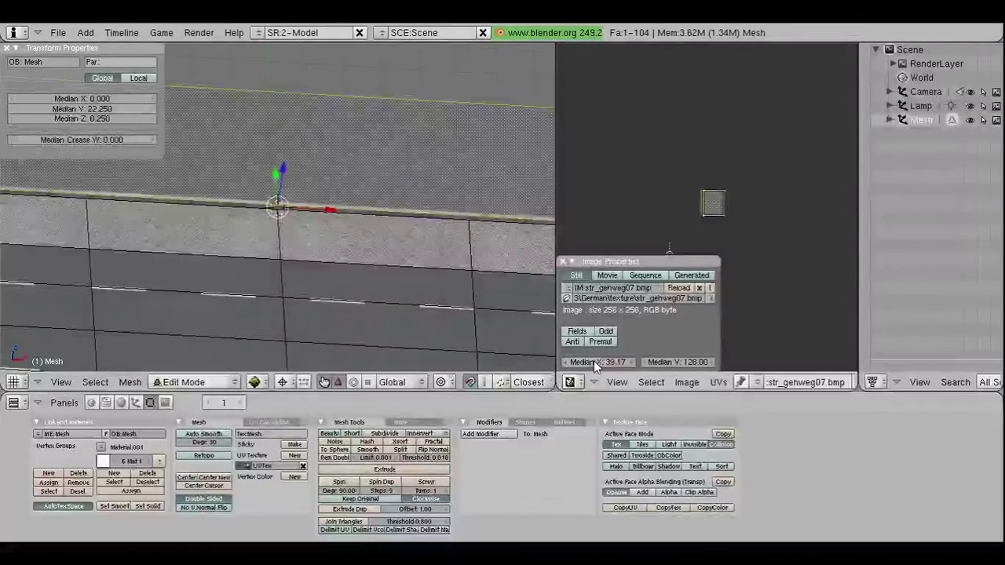
{"action": "key", "text": "a"}
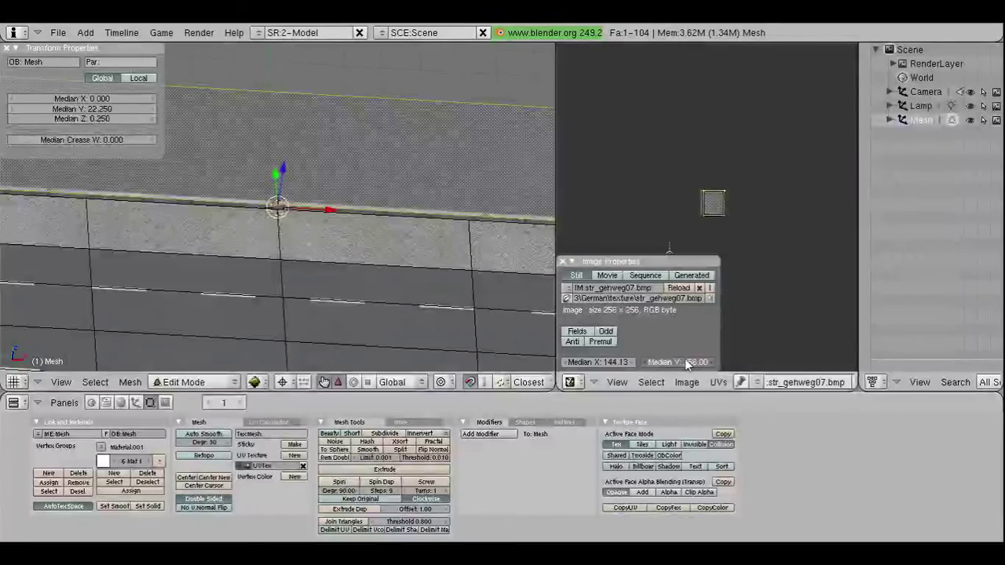
{"action": "left_click", "coordinate": [686, 362]}
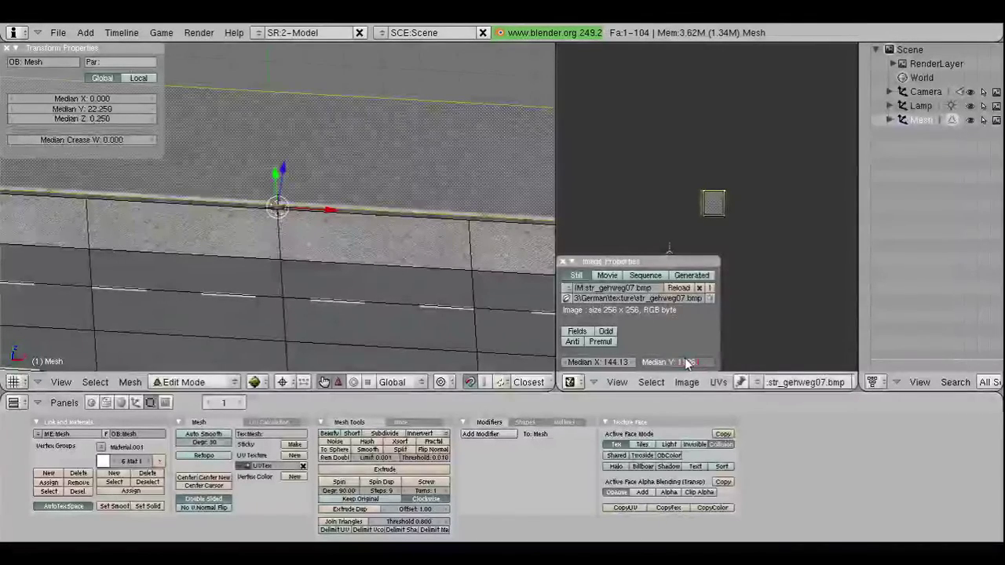
{"action": "key", "text": "Return"}
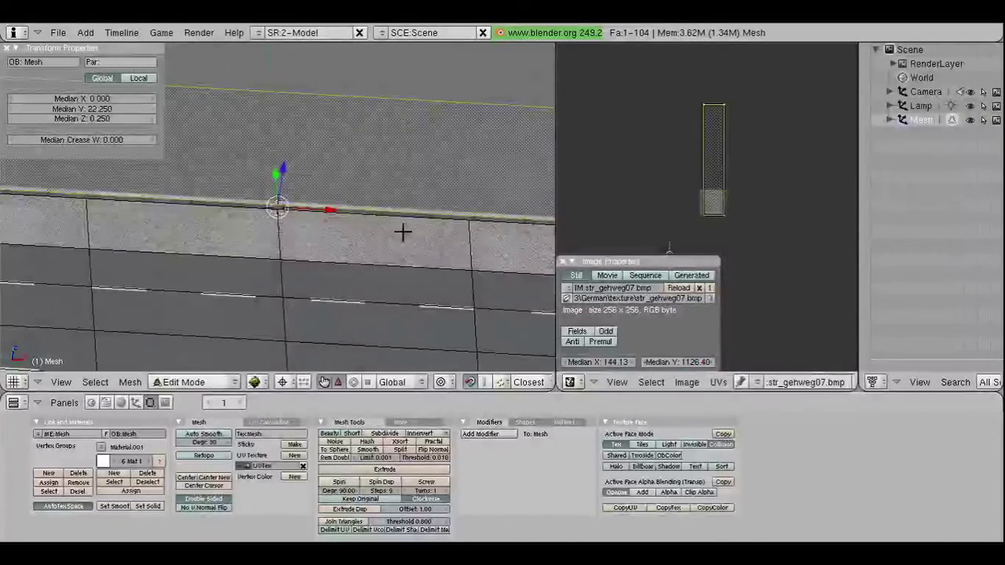
{"action": "scroll", "coordinate": [314, 204], "scroll_direction": "down", "scroll_amount": 3}
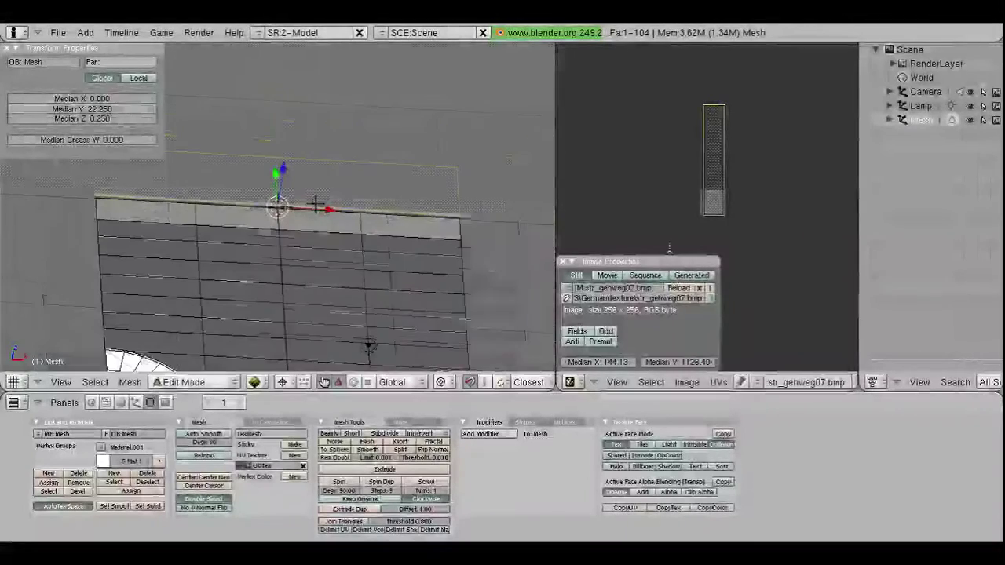
{"action": "key", "text": "a"}
{"action": "scroll", "coordinate": [279, 251], "scroll_direction": "down", "scroll_amount": 2}
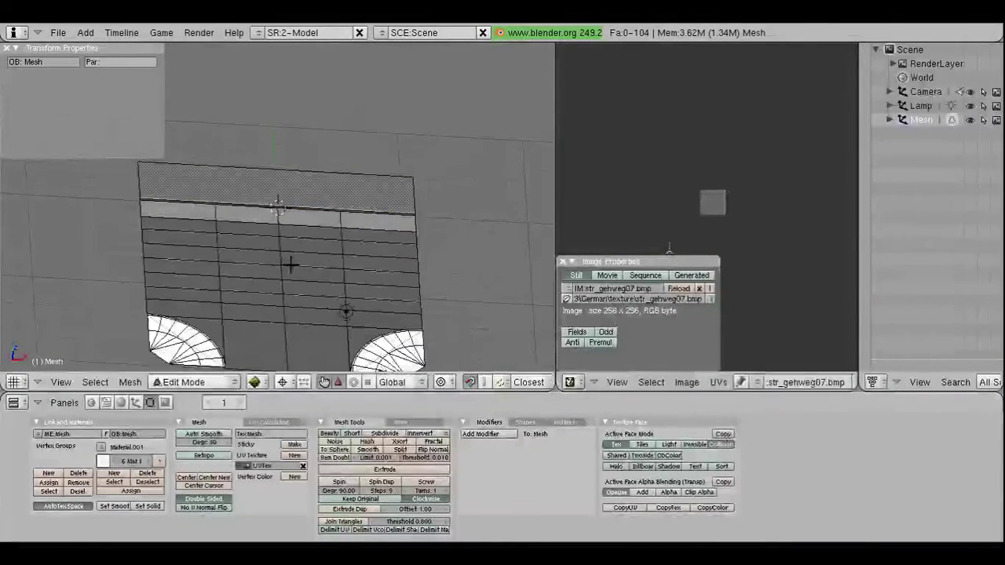
Step: Add a new vertex at the corner fan, slide it along X and snap it
{"action": "right_click", "coordinate": [420, 338]}
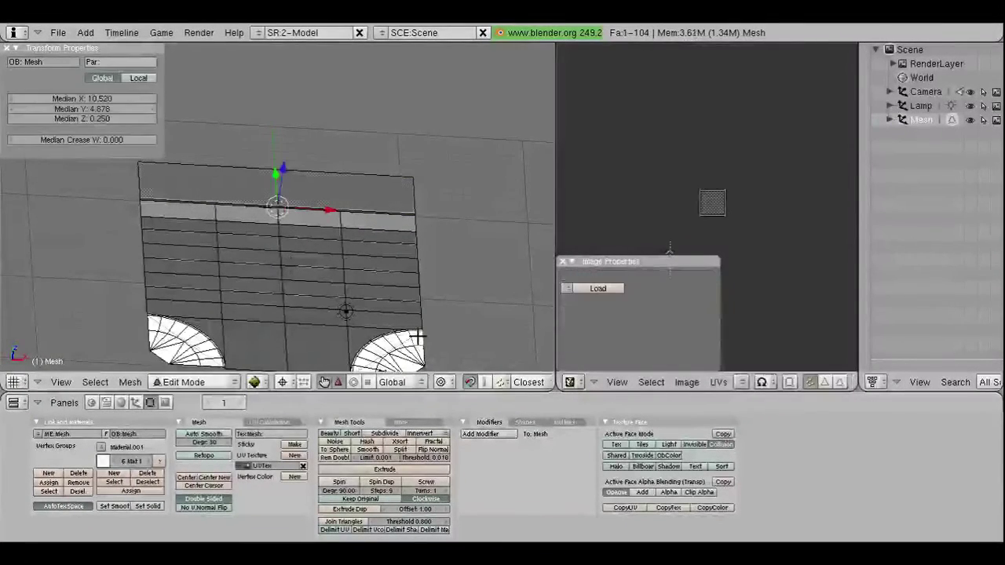
{"action": "scroll", "coordinate": [345, 307], "scroll_direction": "up", "scroll_amount": 3}
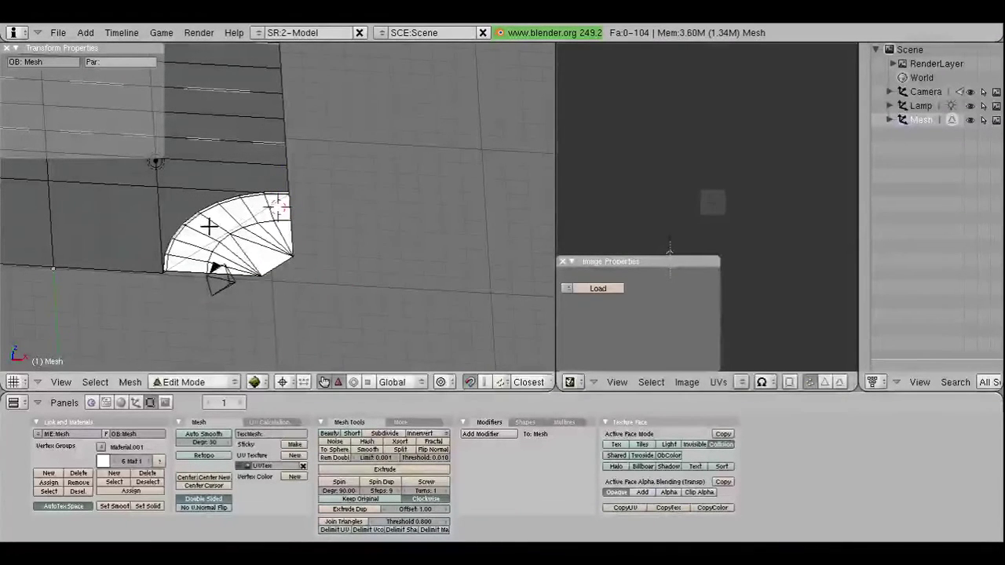
{"action": "middle_click_drag", "start_coordinate": [215, 238], "coordinate": [257, 273]}
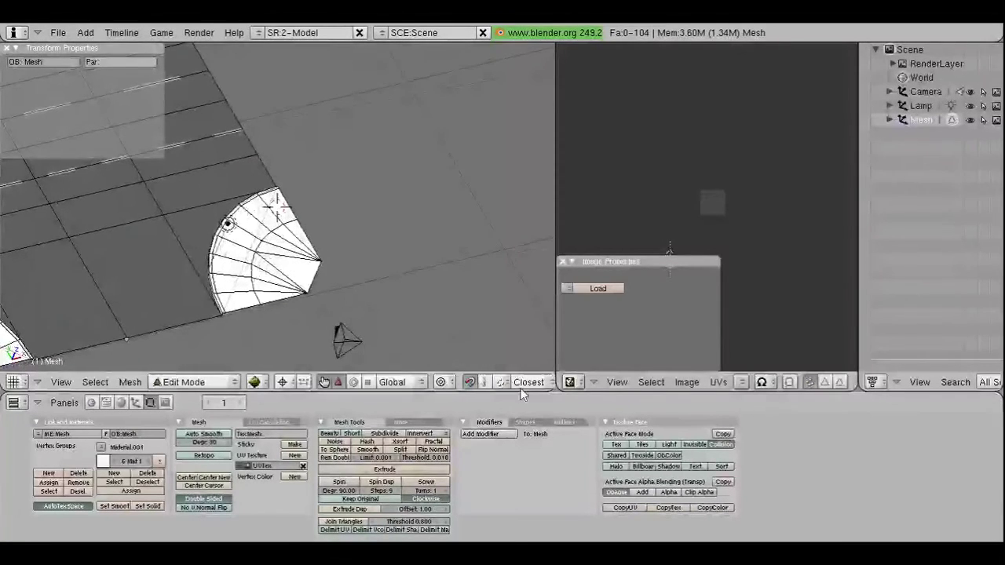
{"action": "mouse_move", "coordinate": [546, 384]}
{"action": "middle_mouse_down"}
{"action": "mouse_move", "coordinate": [435, 383]}
{"action": "mouse_move", "coordinate": [280, 301]}
{"action": "middle_mouse_up"}
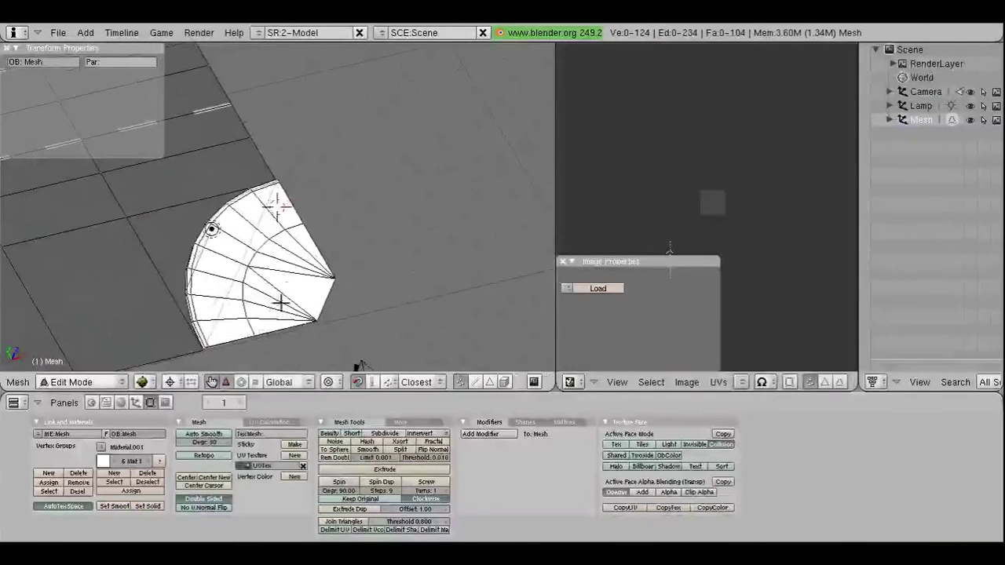
{"action": "right_click", "coordinate": [299, 239]}
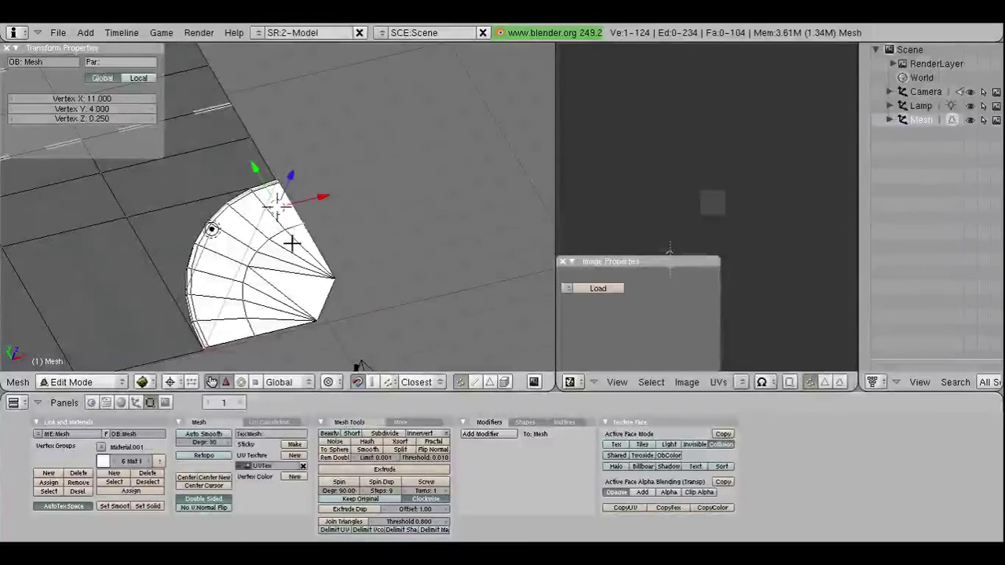
{"action": "key", "text": "a"}
{"action": "left_click", "coordinate": [333, 273], "text": "ctrl"}
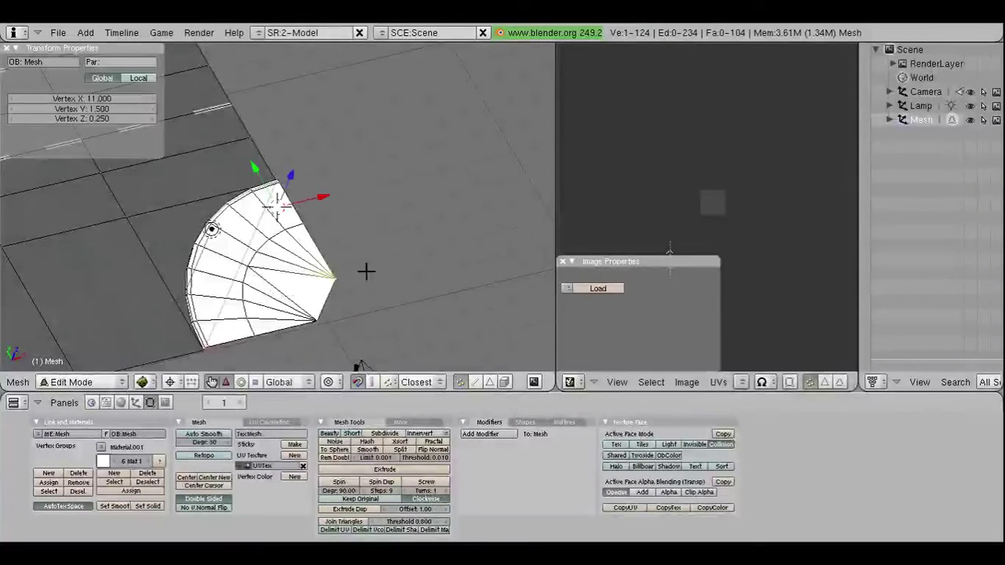
{"action": "key", "text": "g"}
{"action": "key", "text": "x"}
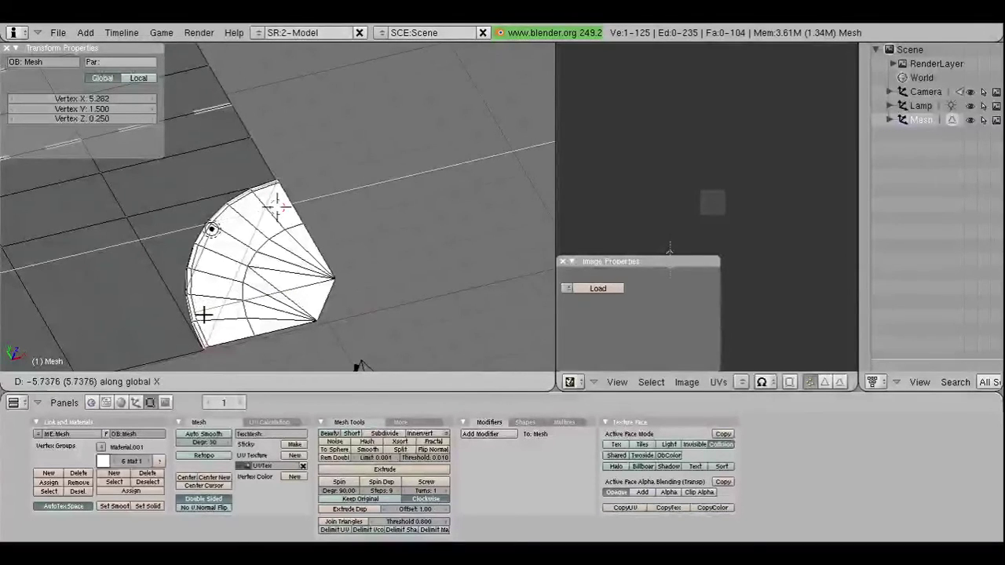
{"action": "left_click", "coordinate": [203, 314]}
{"action": "key", "text": "shift+s"}
{"action": "left_click", "coordinate": [204, 312]}
Step: Switch to Front view and select a second vertex along with the new one
{"action": "scroll", "coordinate": [201, 303], "scroll_direction": "up", "scroll_amount": 3}
{"action": "scroll", "coordinate": [227, 286], "scroll_direction": "up", "scroll_amount": 2}
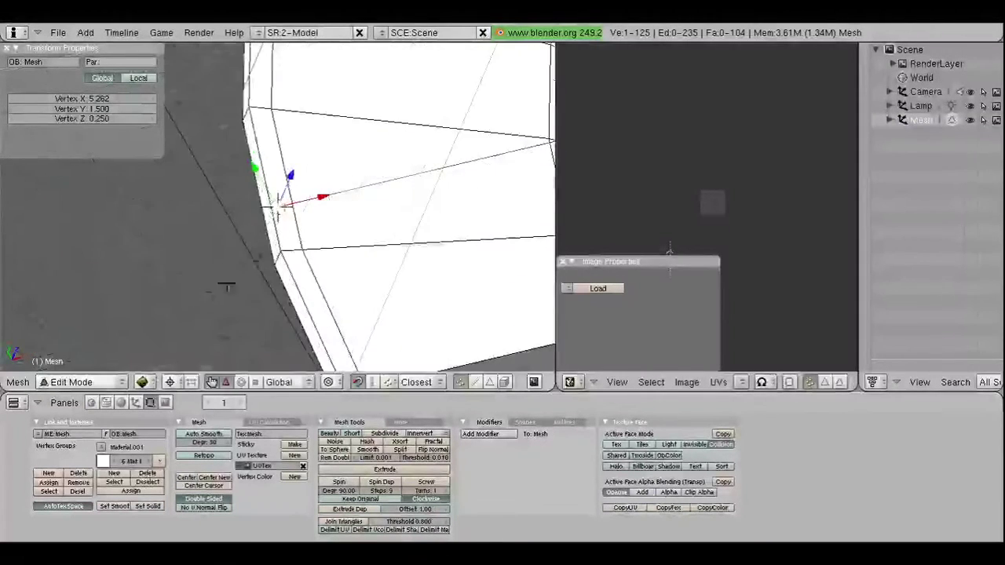
{"action": "scroll", "coordinate": [227, 286], "scroll_direction": "up", "scroll_amount": 1}
{"action": "scroll", "coordinate": [62, 384], "scroll_direction": "up", "scroll_amount": 2}
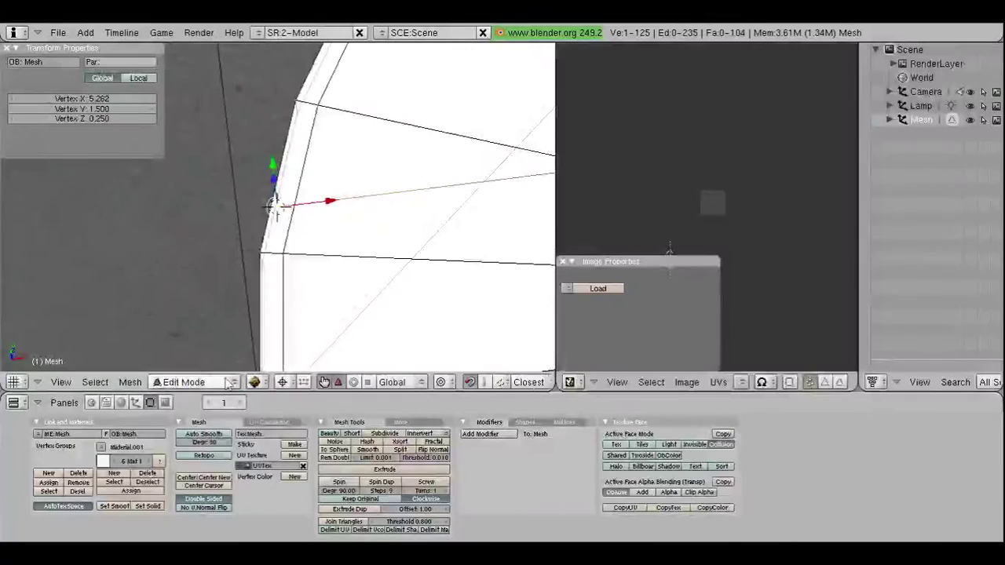
{"action": "left_click", "coordinate": [61, 383]}
{"action": "left_click", "coordinate": [112, 247]}
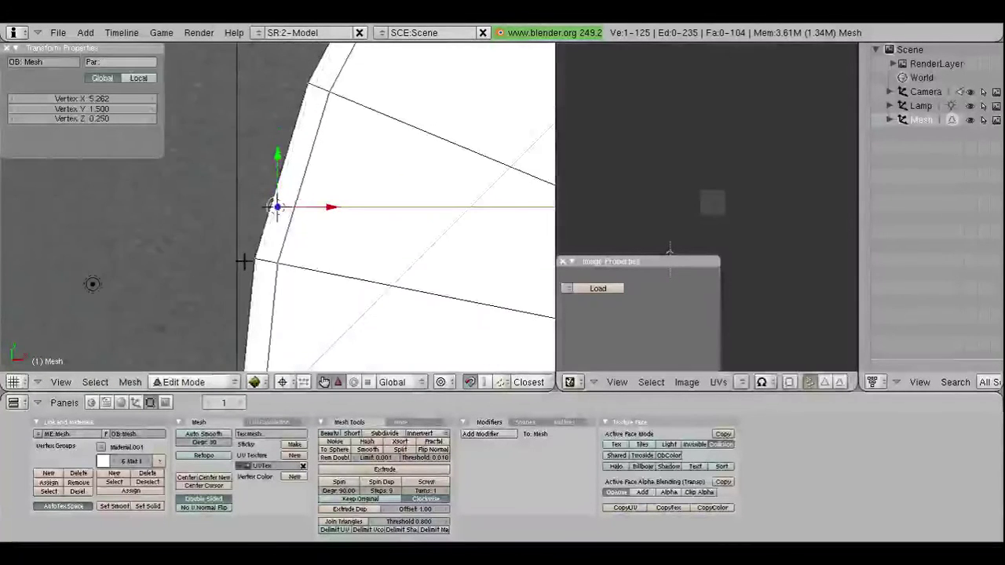
{"action": "key", "text": "KP_8"}
{"action": "key", "text": "KP_8"}
{"action": "key", "text": "KP_8"}
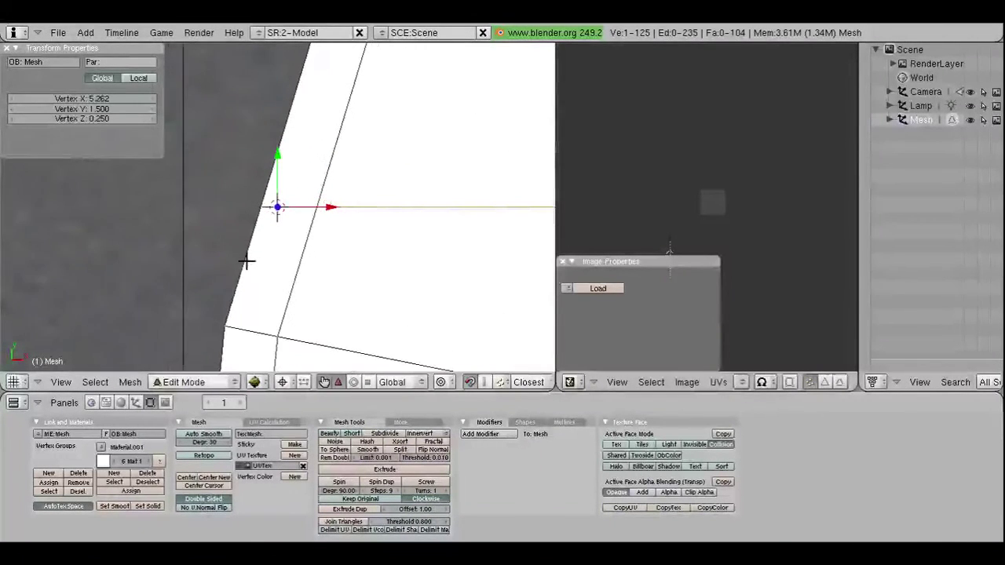
{"action": "right_click", "coordinate": [279, 320], "text": "shift"}
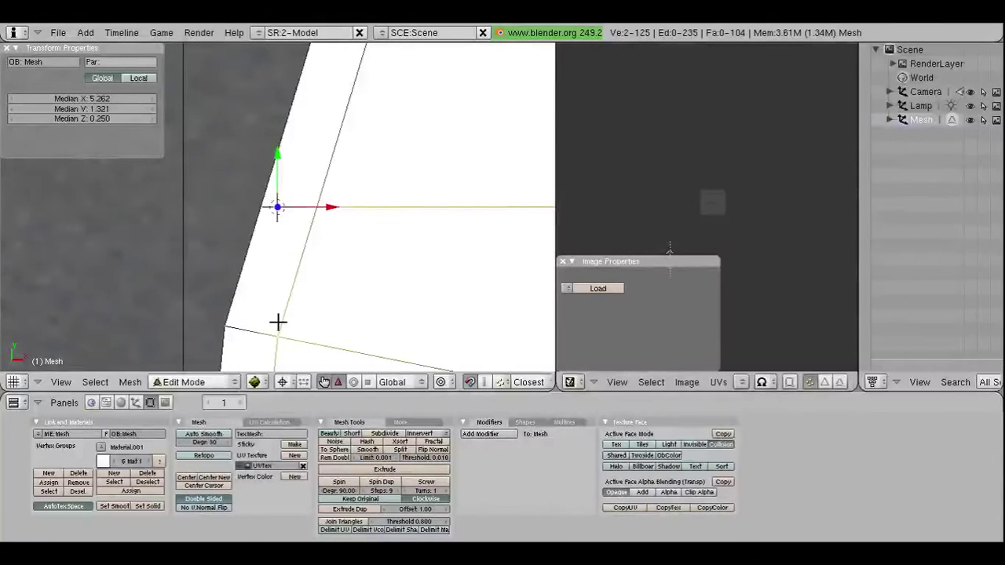
Step: Turn on Edge Length and Edge Angles display and select a third vertex to inspect the face
{"action": "left_click", "coordinate": [400, 422]}
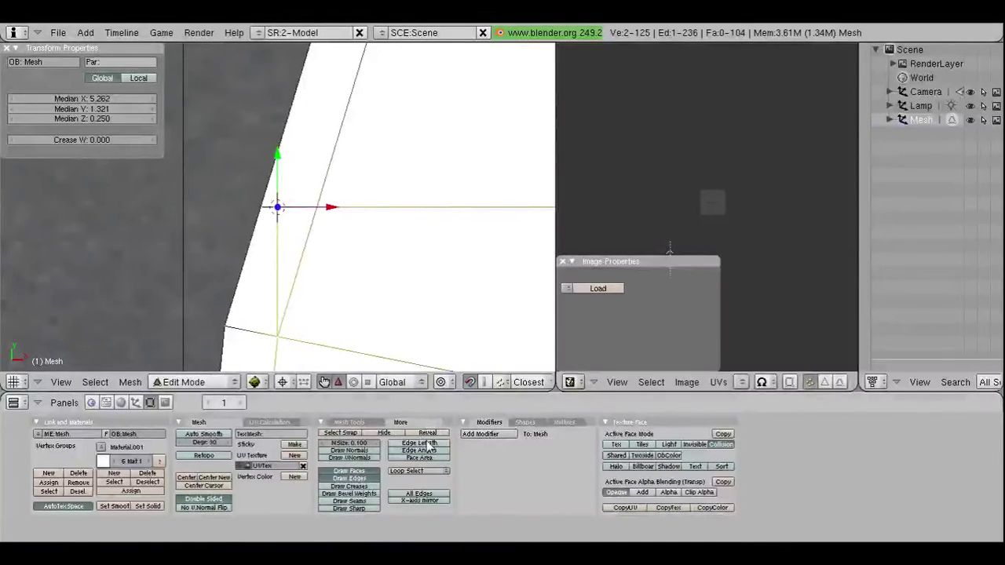
{"action": "left_click", "coordinate": [419, 443]}
{"action": "left_click", "coordinate": [421, 450]}
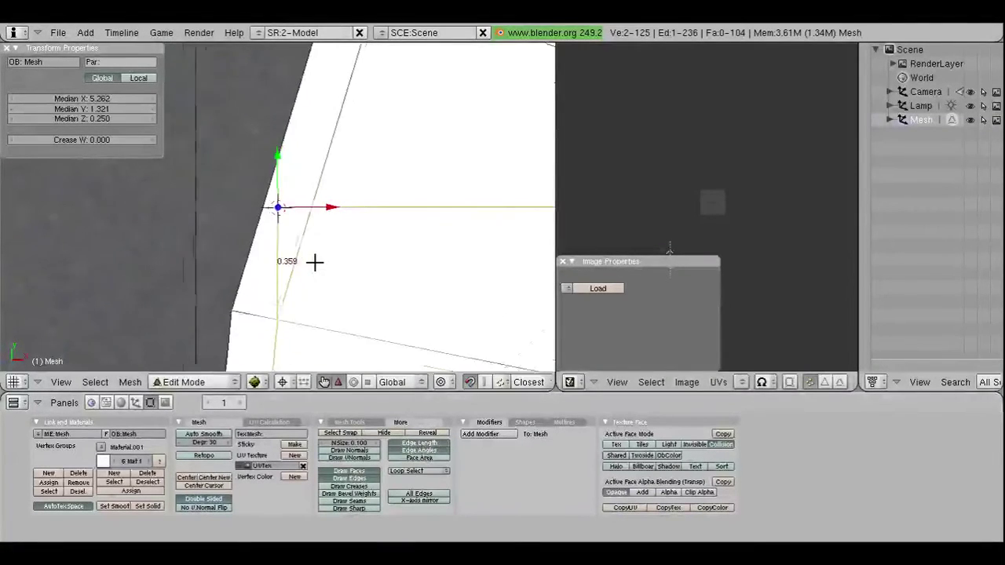
{"action": "middle_click_drag", "start_coordinate": [313, 262], "coordinate": [314, 262]}
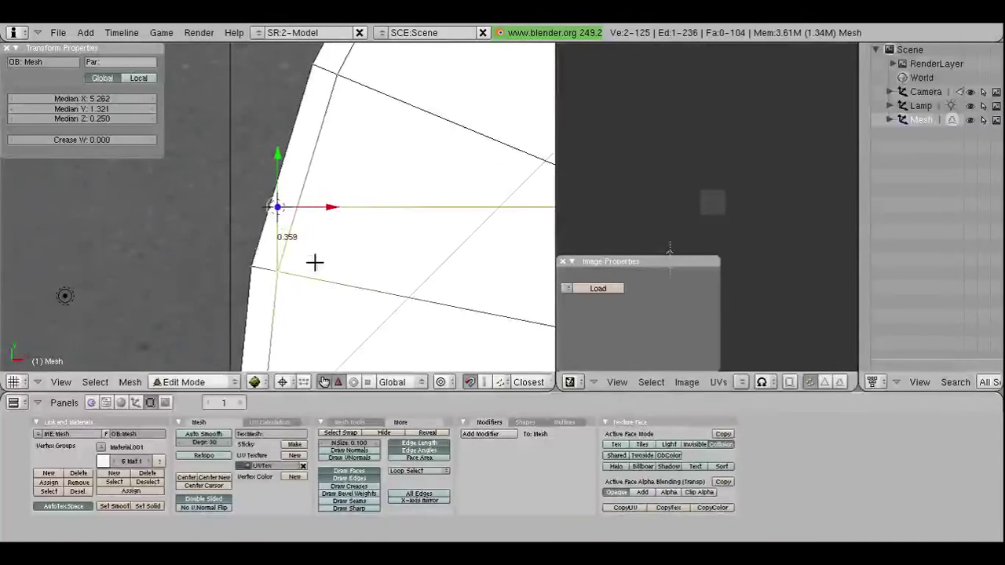
{"action": "right_click", "coordinate": [345, 79], "text": "shift"}
{"action": "middle_click_drag", "start_coordinate": [345, 139], "coordinate": [319, 287]}
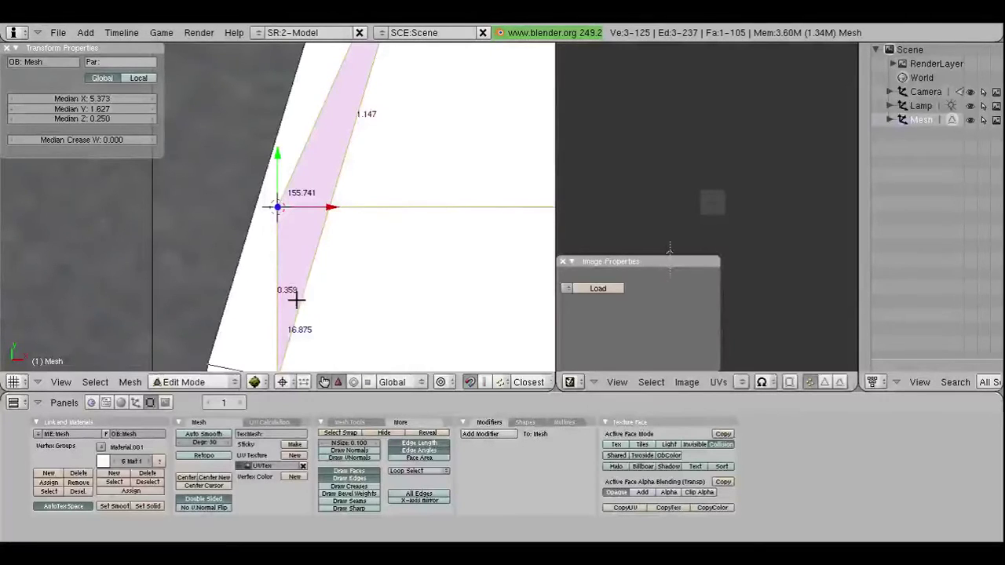
Step: Delete the unwanted pink face
{"action": "key", "text": "x"}
{"action": "left_click", "coordinate": [303, 292]}
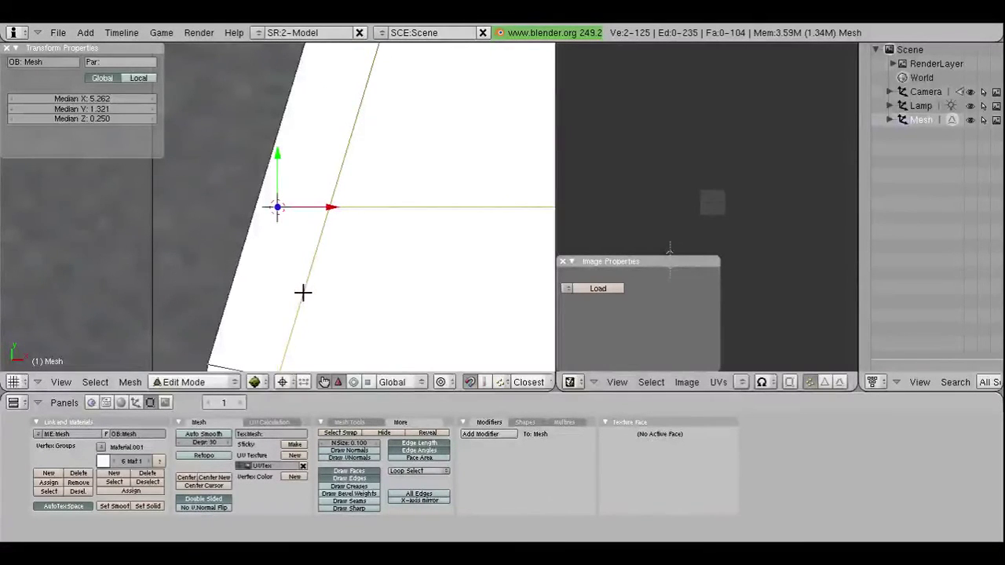
{"action": "scroll", "coordinate": [303, 292], "scroll_direction": "down", "scroll_amount": 2}
{"action": "scroll", "coordinate": [303, 292], "scroll_direction": "down", "scroll_amount": 1}
Step: Move the new vertex 0.1 along X with gx0.1, then deselect it
{"action": "right_click", "coordinate": [279, 206]}
{"action": "type", "text": "g"}
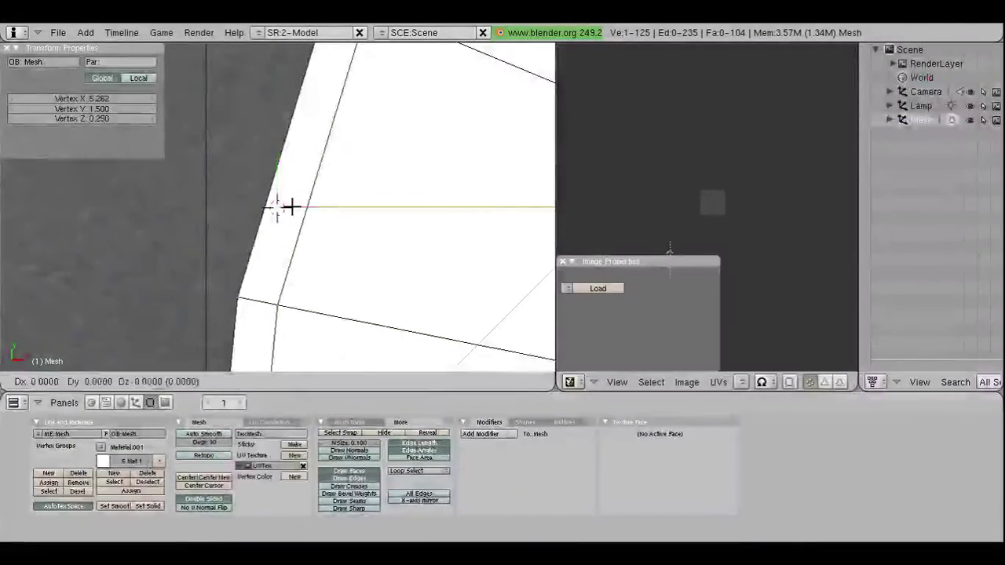
{"action": "type", "text": "x0."}
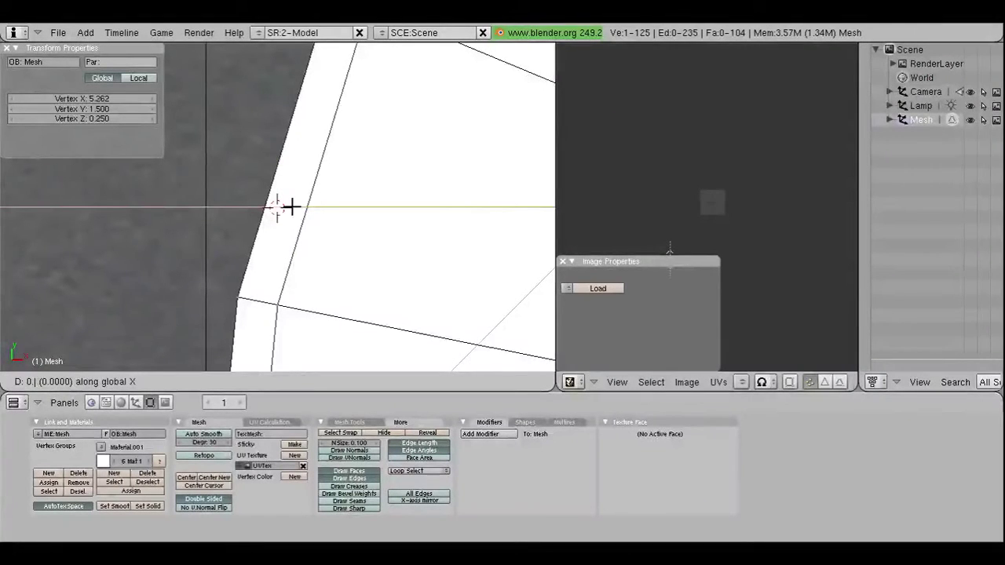
{"action": "type", "text": "109"}
{"action": "key", "text": "Return"}
{"action": "key", "text": "a"}
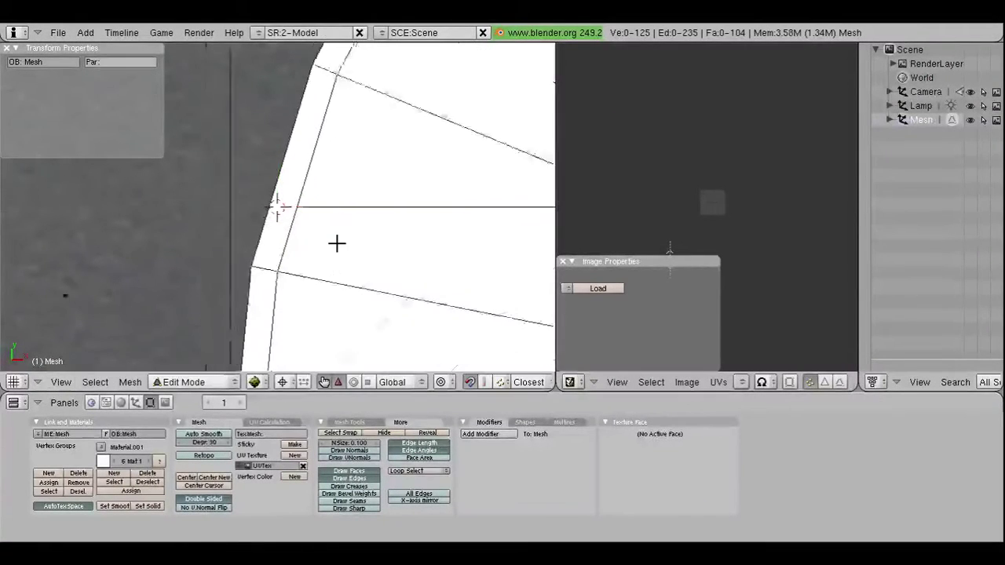
Step: Pan and zoom around the curb corner to inspect the adjusted vertex
{"action": "middle_click_drag", "start_coordinate": [333, 238], "coordinate": [316, 215]}
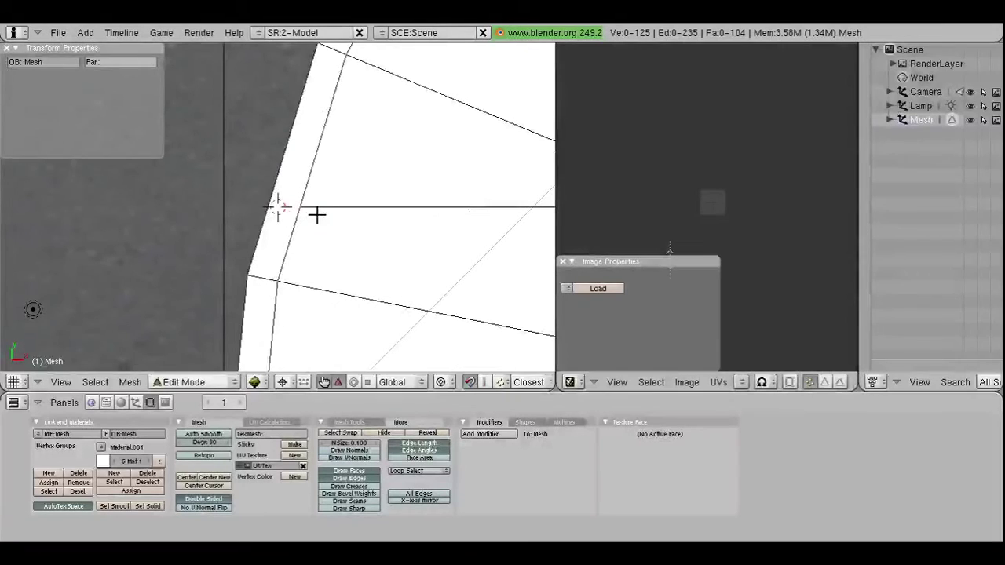
{"action": "scroll", "coordinate": [317, 214], "scroll_direction": "down", "scroll_amount": 1}
{"action": "scroll", "coordinate": [316, 214], "scroll_direction": "down", "scroll_amount": 1}
{"action": "scroll", "coordinate": [316, 214], "scroll_direction": "down", "scroll_amount": 1}
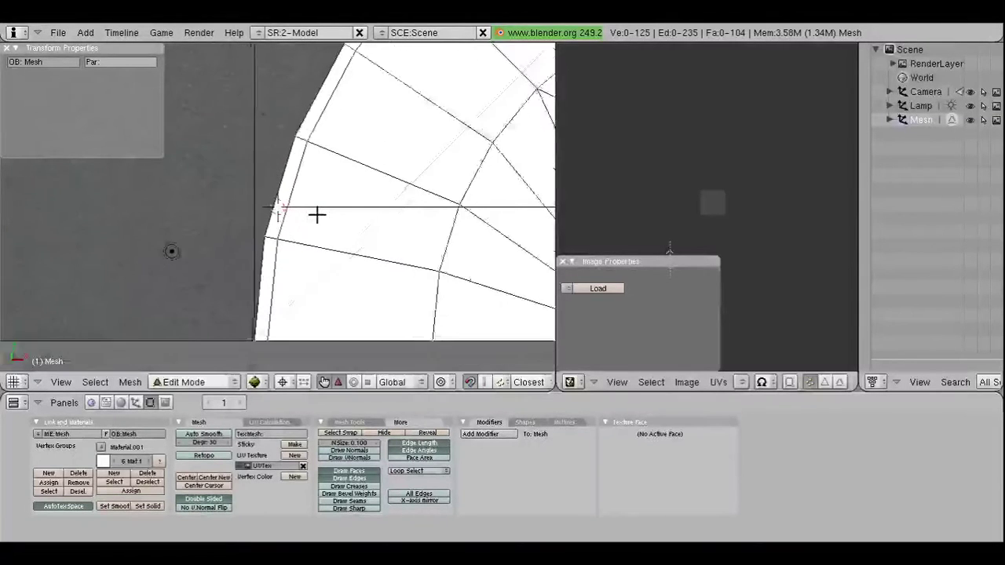
{"action": "scroll", "coordinate": [316, 214], "scroll_direction": "down", "scroll_amount": 1}
{"action": "scroll", "coordinate": [317, 214], "scroll_direction": "up", "scroll_amount": 1}
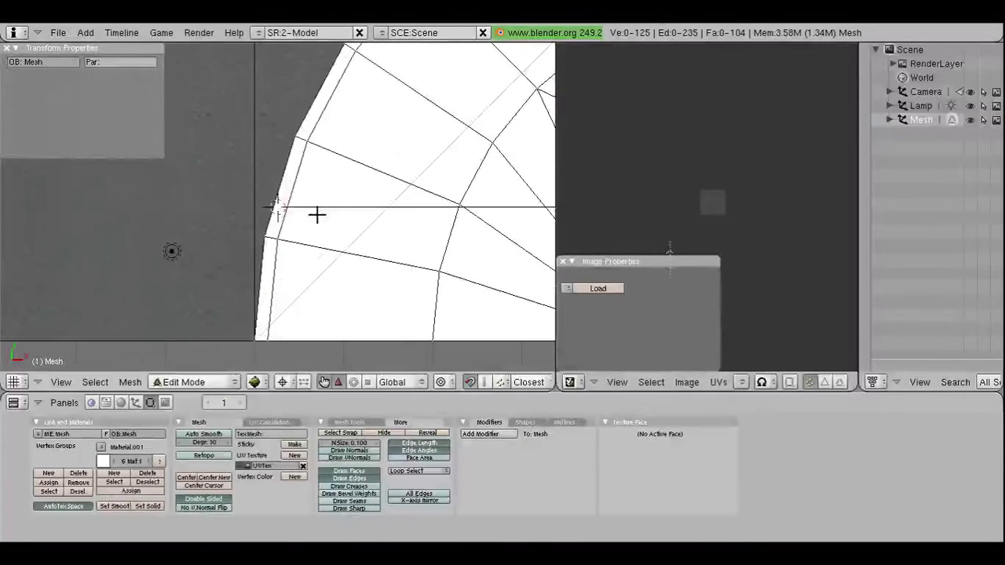
{"action": "scroll", "coordinate": [360, 224], "scroll_direction": "down", "scroll_amount": 1}
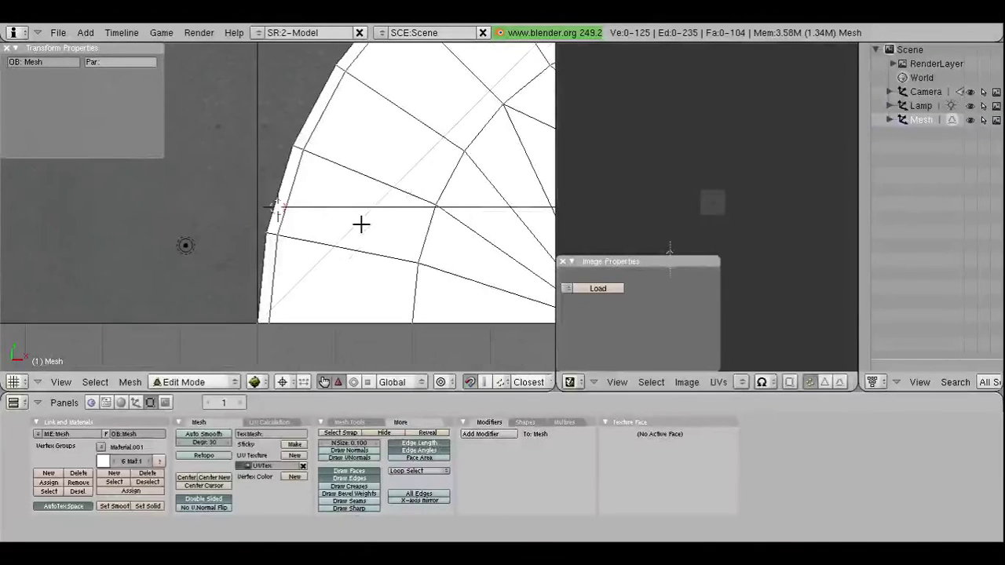
{"action": "scroll", "coordinate": [356, 260], "scroll_direction": "down", "scroll_amount": 1}
{"action": "scroll", "coordinate": [356, 260], "scroll_direction": "down", "scroll_amount": 1}
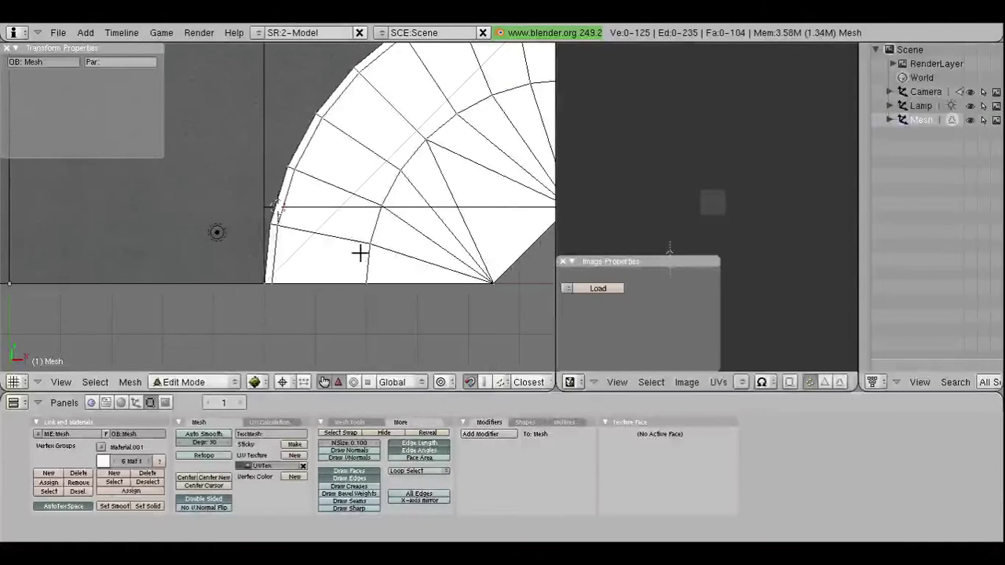
{"action": "scroll", "coordinate": [359, 260], "scroll_direction": "up", "scroll_amount": 1}
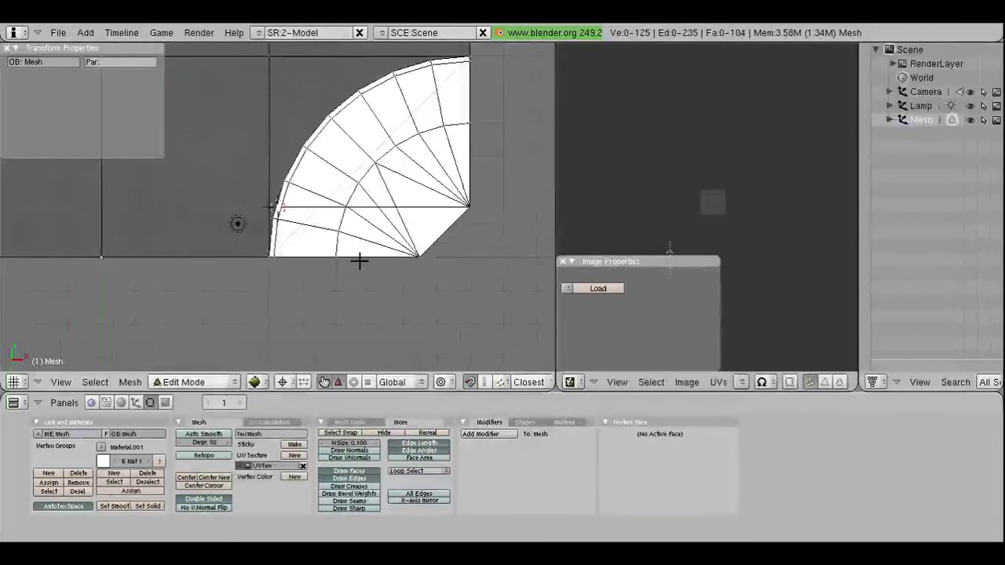
{"action": "scroll", "coordinate": [359, 260], "scroll_direction": "down", "scroll_amount": 2}
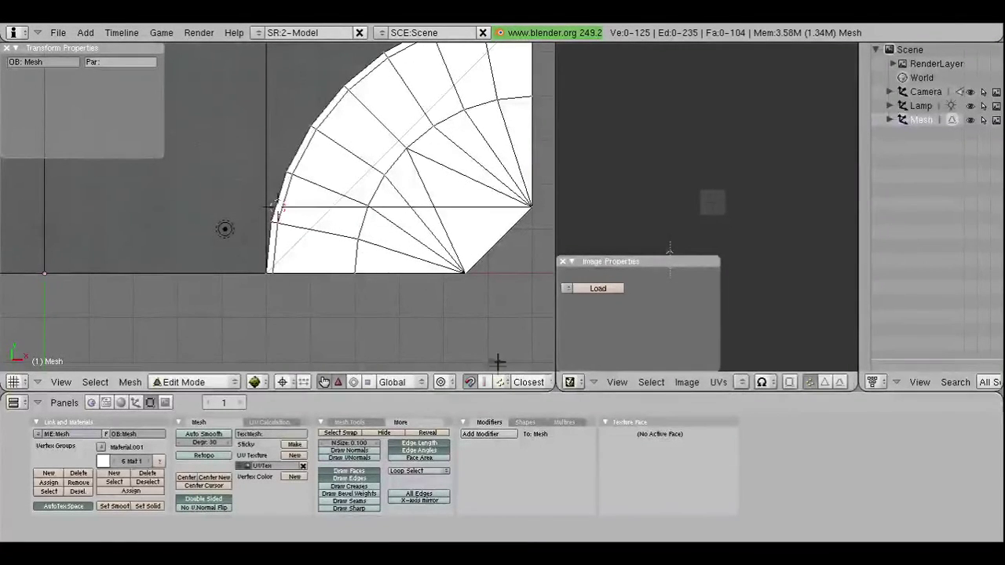
{"action": "middle_click_drag", "start_coordinate": [506, 384], "coordinate": [369, 383]}
{"action": "scroll", "coordinate": [388, 171], "scroll_direction": "down", "scroll_amount": 2}
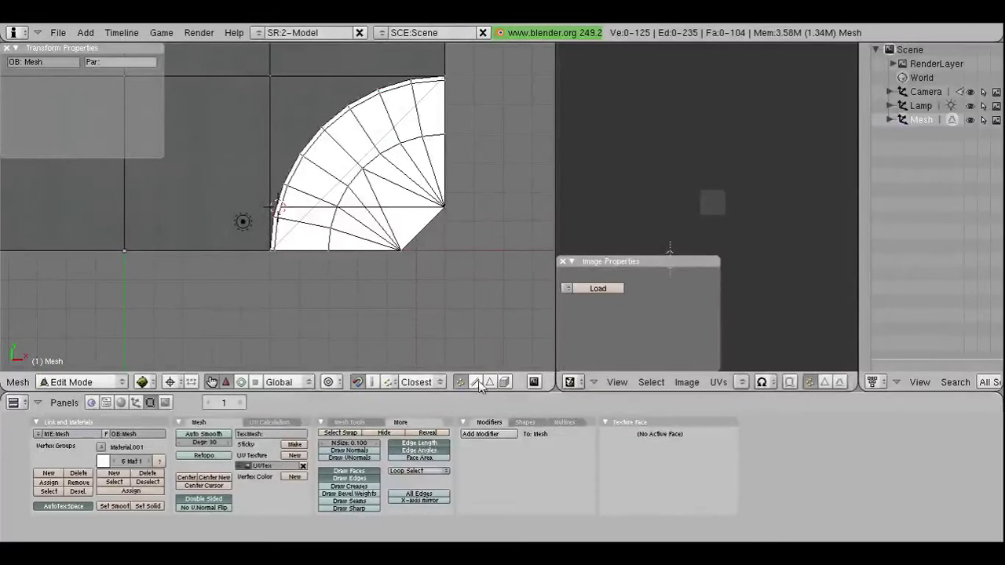
{"action": "scroll", "coordinate": [365, 240], "scroll_direction": "up", "scroll_amount": 1}
{"action": "scroll", "coordinate": [366, 240], "scroll_direction": "up", "scroll_amount": 1}
{"action": "scroll", "coordinate": [370, 240], "scroll_direction": "up", "scroll_amount": 1}
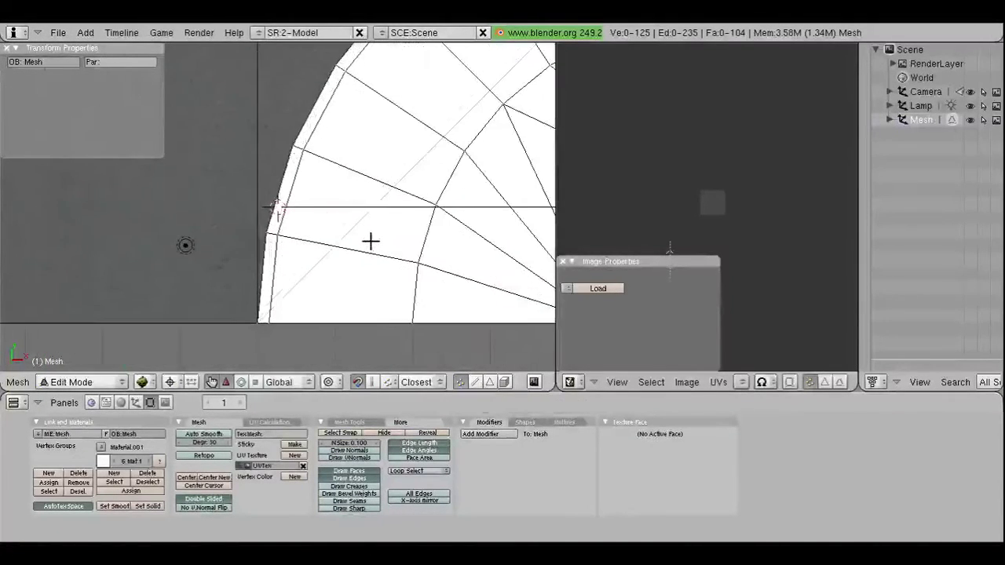
{"action": "scroll", "coordinate": [370, 241], "scroll_direction": "up", "scroll_amount": 1}
Step: Move the vertex at the fan's left edge along Y to 1.5
{"action": "right_click", "coordinate": [462, 199]}
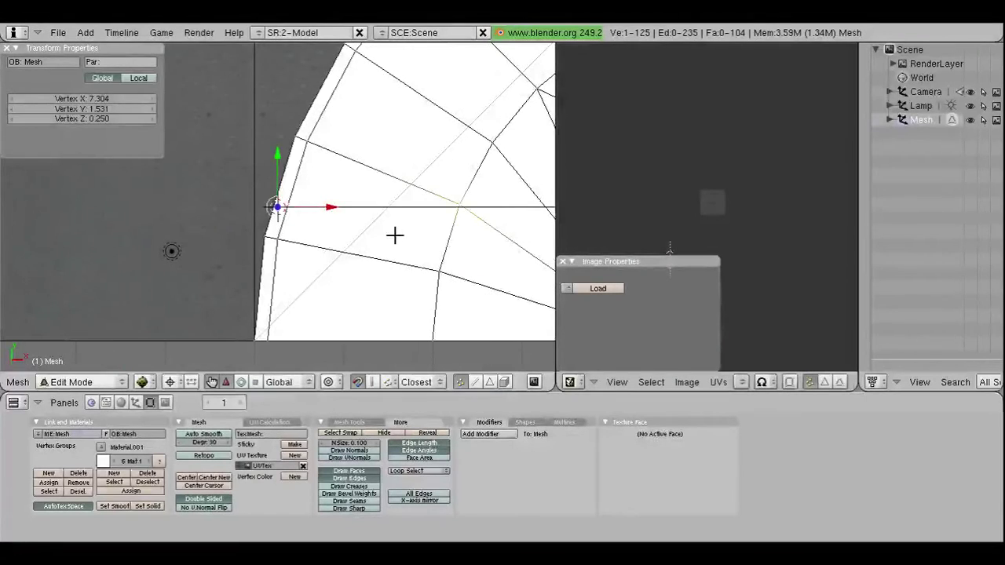
{"action": "key", "text": "g"}
{"action": "key", "text": "y"}
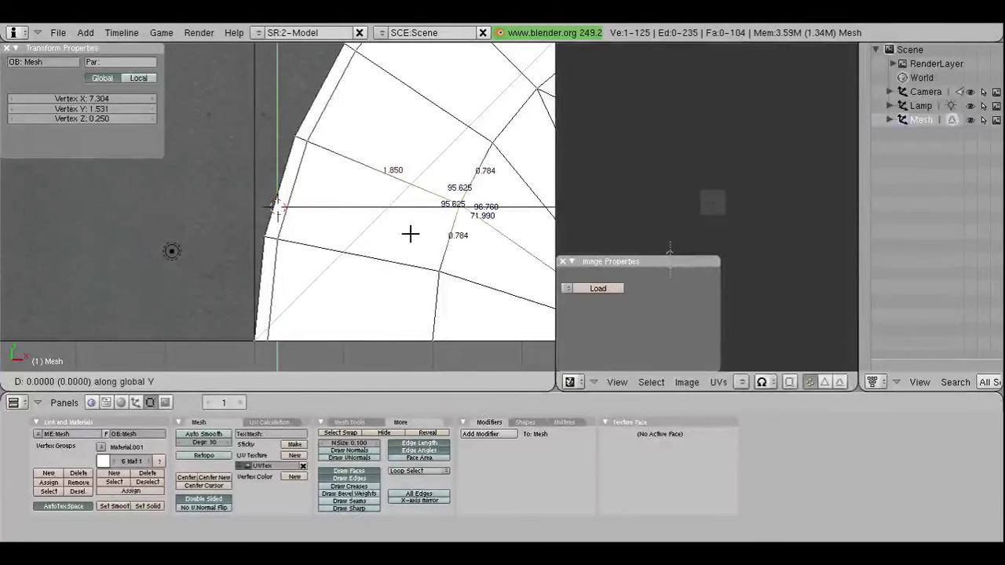
{"action": "left_click", "coordinate": [289, 208]}
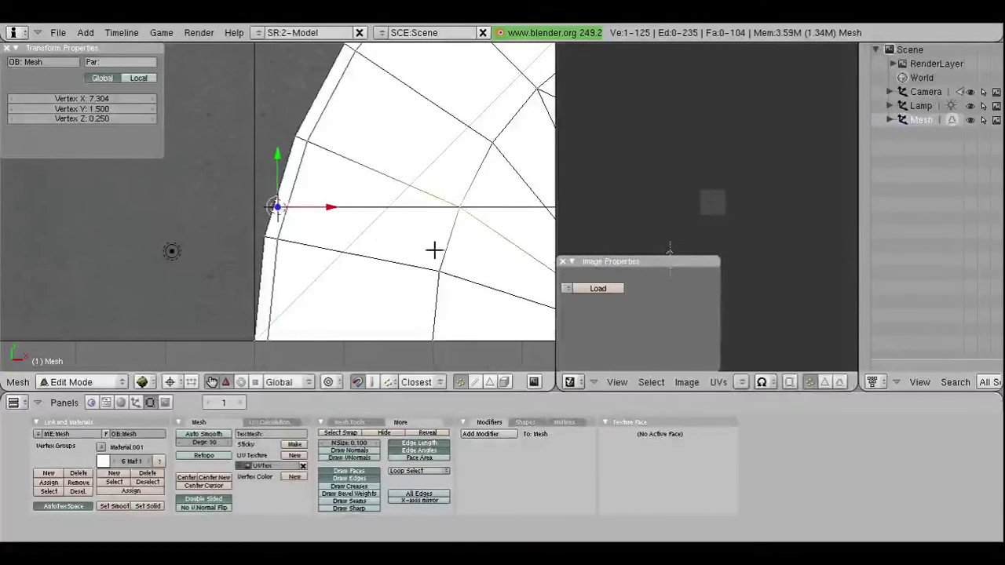
{"action": "key", "text": "a"}
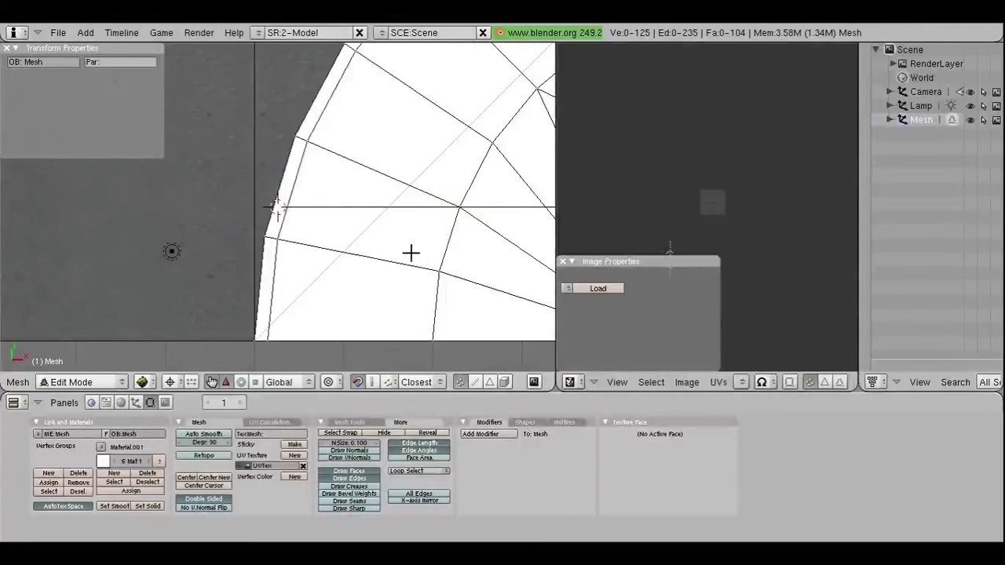
Step: Delete the horizontal edge at the fan's left along with its faces
{"action": "scroll", "coordinate": [426, 233], "scroll_direction": "down", "scroll_amount": 1}
{"action": "scroll", "coordinate": [426, 233], "scroll_direction": "down", "scroll_amount": 1}
{"action": "scroll", "coordinate": [427, 234], "scroll_direction": "down", "scroll_amount": 1}
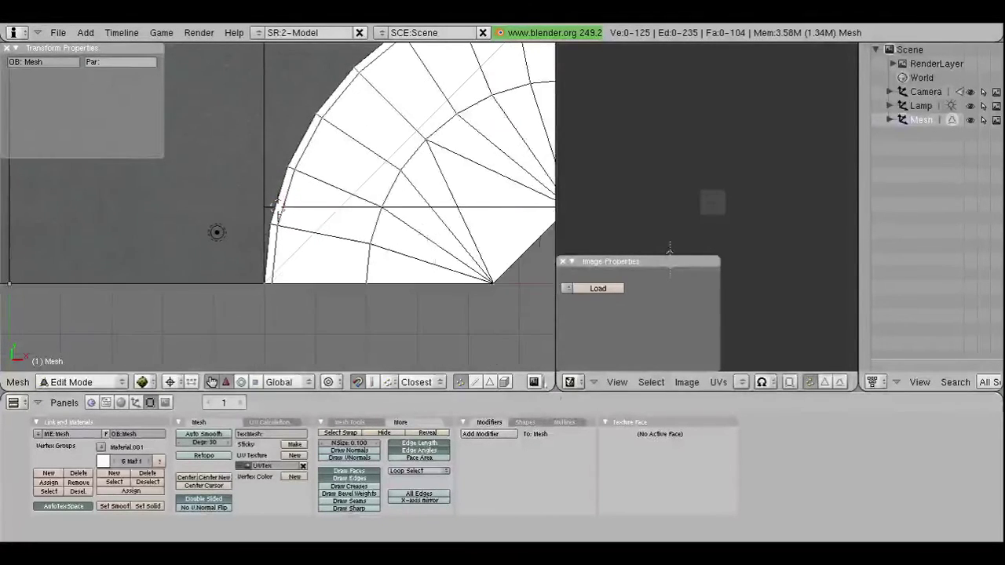
{"action": "left_click", "coordinate": [476, 383]}
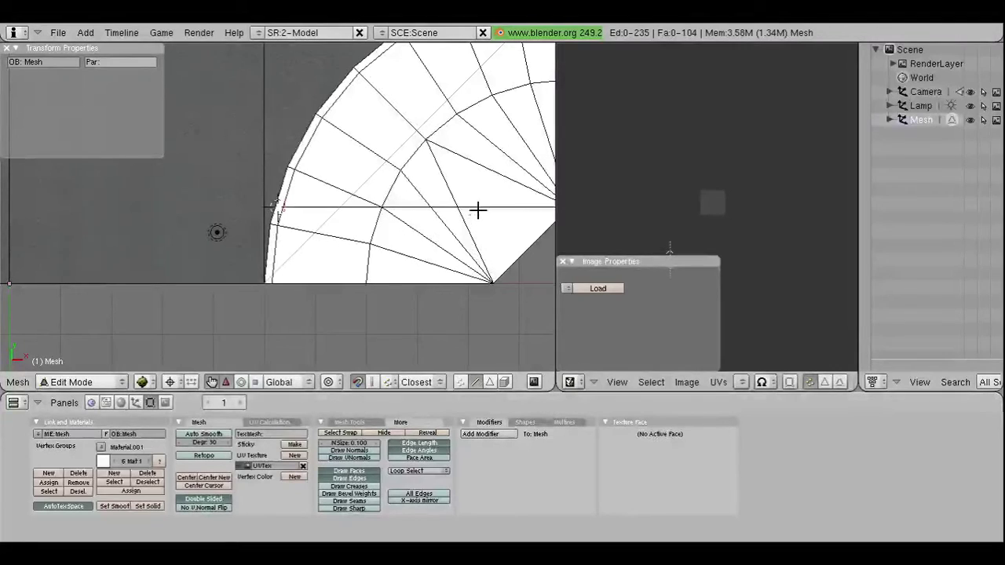
{"action": "right_click", "coordinate": [477, 210]}
{"action": "key", "text": "x"}
{"action": "left_click", "coordinate": [454, 269]}
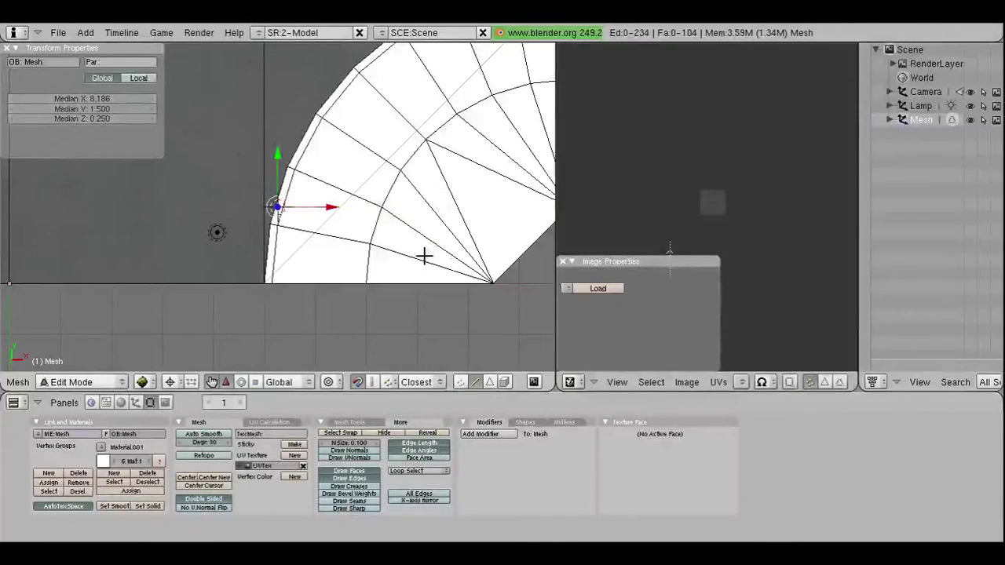
Step: Join the two vertices across the gap with a new edge
{"action": "left_click", "coordinate": [460, 382]}
{"action": "scroll", "coordinate": [277, 207], "scroll_direction": "up", "scroll_amount": 4}
{"action": "right_click", "coordinate": [277, 206]}
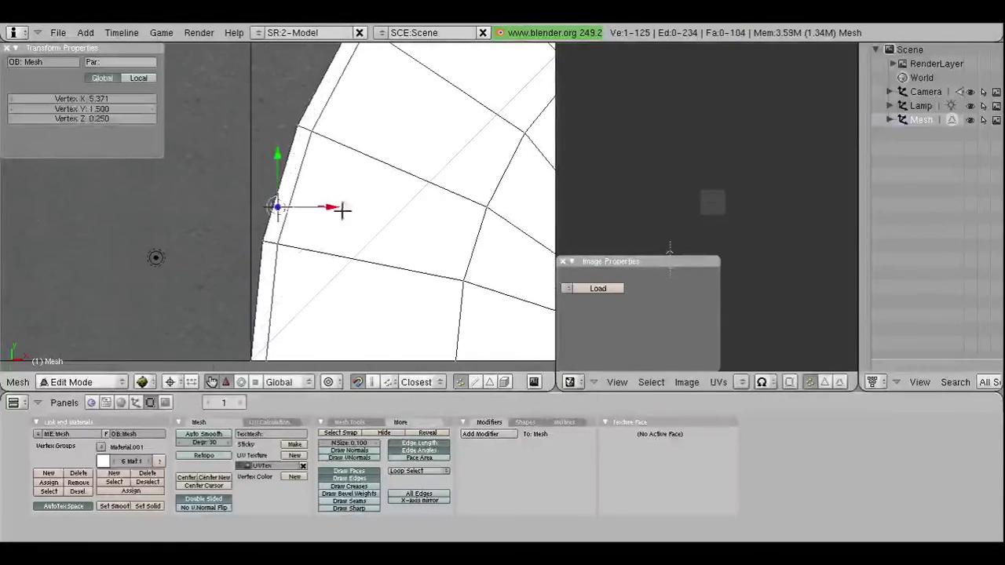
{"action": "right_click", "coordinate": [486, 206], "text": "shift"}
{"action": "key", "text": "f"}
{"action": "key", "text": "a"}
Step: Delete only the face beside the new edge, using Only Faces
{"action": "scroll", "coordinate": [309, 251], "scroll_direction": "down", "scroll_amount": 2}
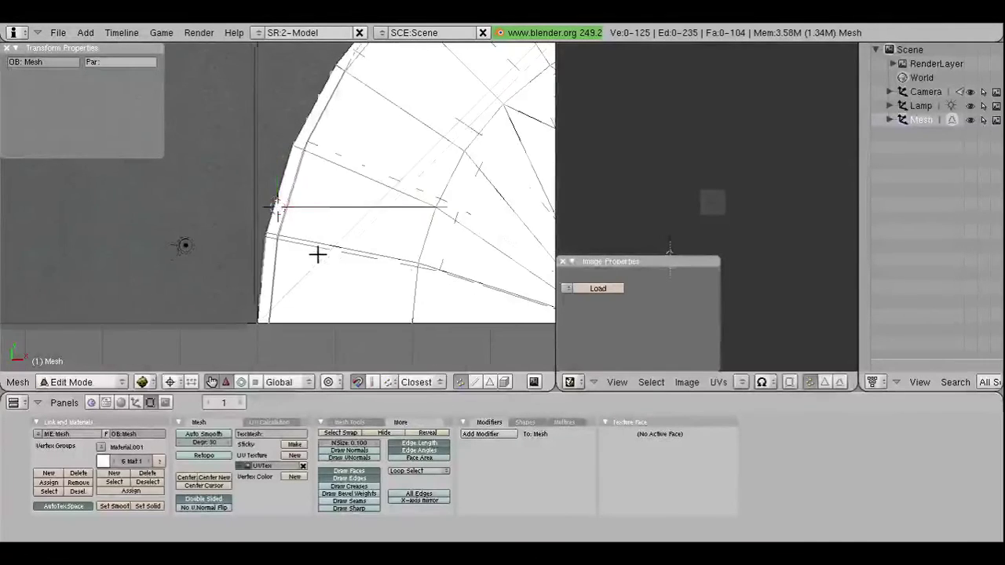
{"action": "left_click", "coordinate": [489, 382]}
{"action": "right_click", "coordinate": [332, 206]}
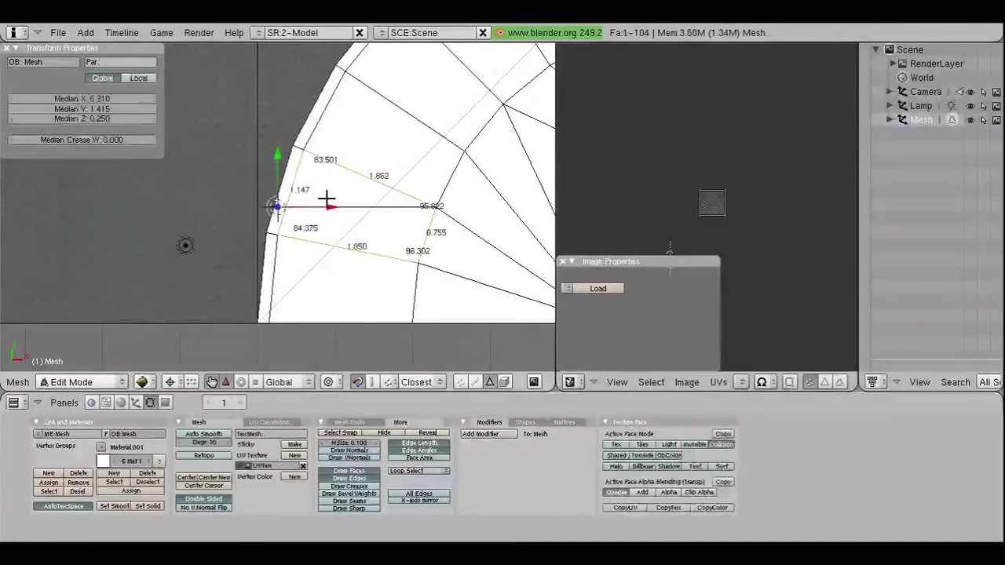
{"action": "key", "text": "x"}
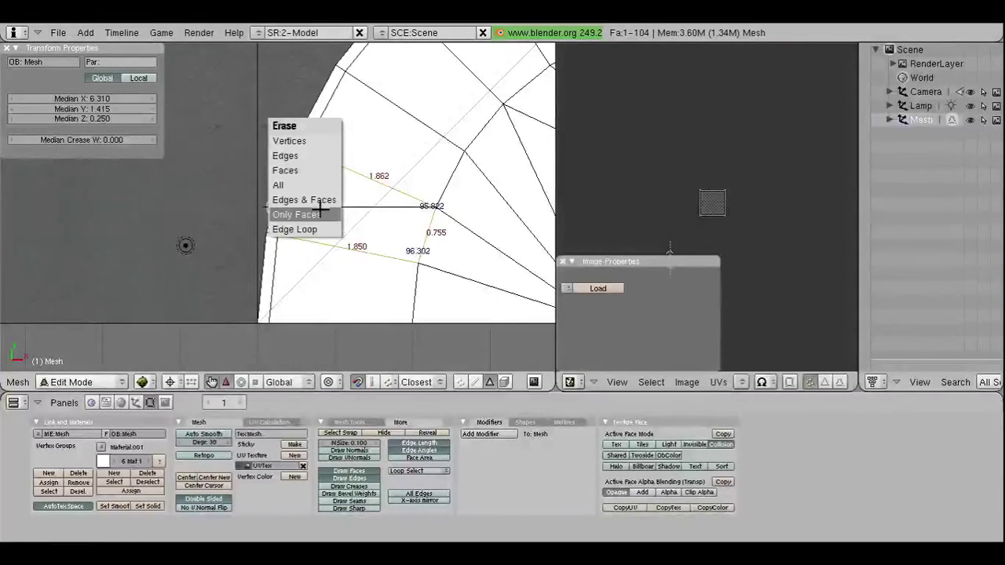
{"action": "left_click", "coordinate": [312, 216]}
Step: Refill the hole with a lower face and a triangular face
{"action": "left_click", "coordinate": [460, 383]}
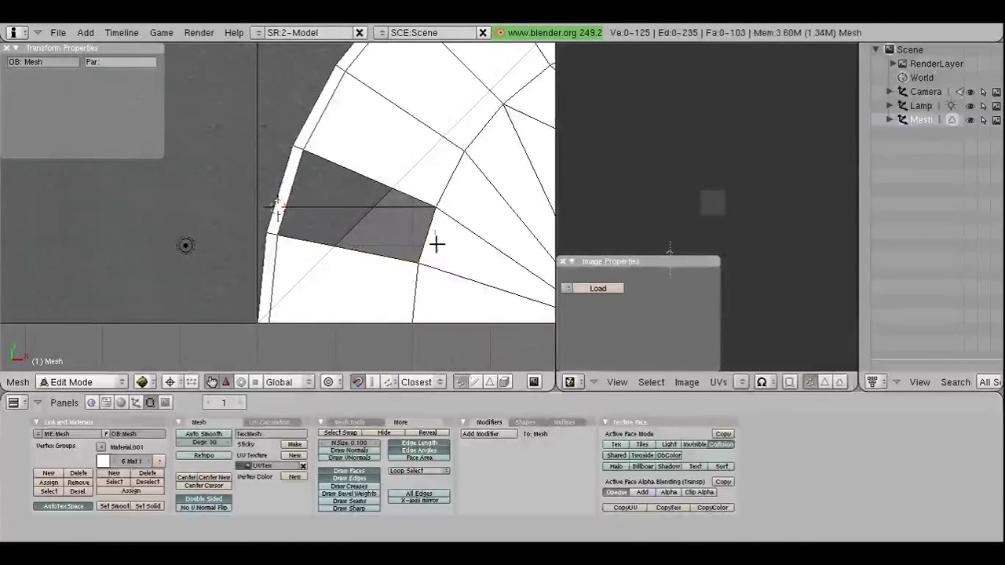
{"action": "right_click", "coordinate": [327, 222]}
{"action": "right_click", "coordinate": [404, 260], "text": "shift"}
{"action": "key", "text": "f"}
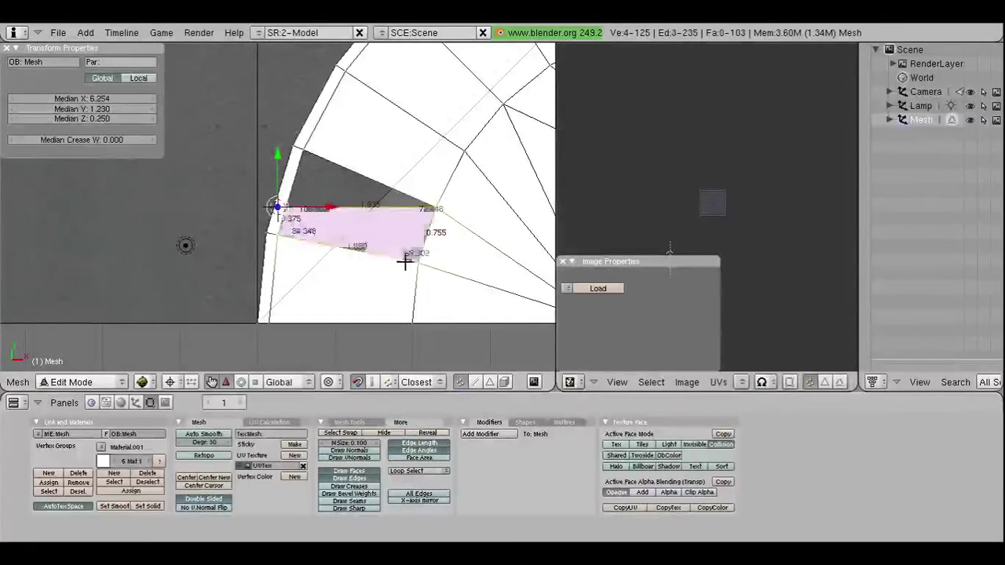
{"action": "right_click", "coordinate": [285, 213]}
{"action": "right_click", "coordinate": [297, 150], "text": "shift"}
{"action": "right_click", "coordinate": [430, 206], "text": "shift"}
{"action": "key", "text": "f"}
{"action": "key", "text": "a"}
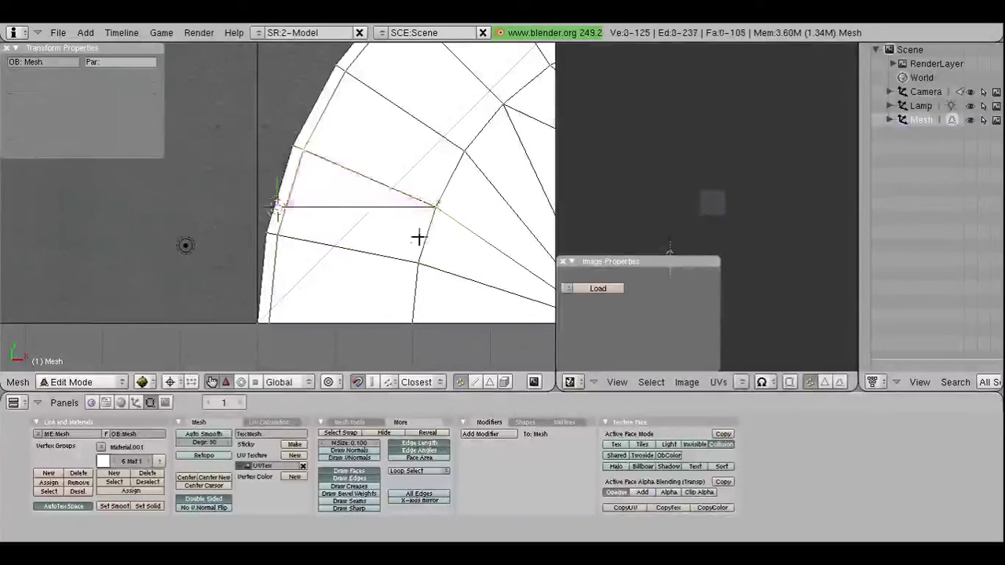
Step: Select the fan's right corner vertex and its partner vertex for a new edge
{"action": "scroll", "coordinate": [419, 235], "scroll_direction": "down", "scroll_amount": 1}
{"action": "scroll", "coordinate": [413, 239], "scroll_direction": "down", "scroll_amount": 2}
{"action": "right_click", "coordinate": [274, 206]}
{"action": "right_click", "coordinate": [495, 207], "text": "shift"}
Step: Join the right corner edge, then delete four inner edges of the fan
{"action": "key", "text": "f"}
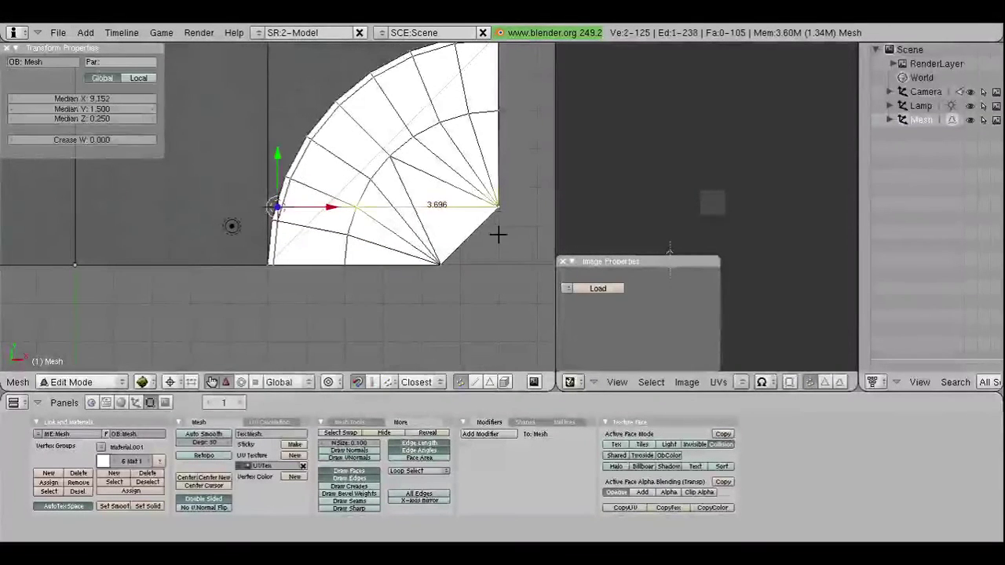
{"action": "key", "text": "a"}
{"action": "left_click", "coordinate": [476, 382]}
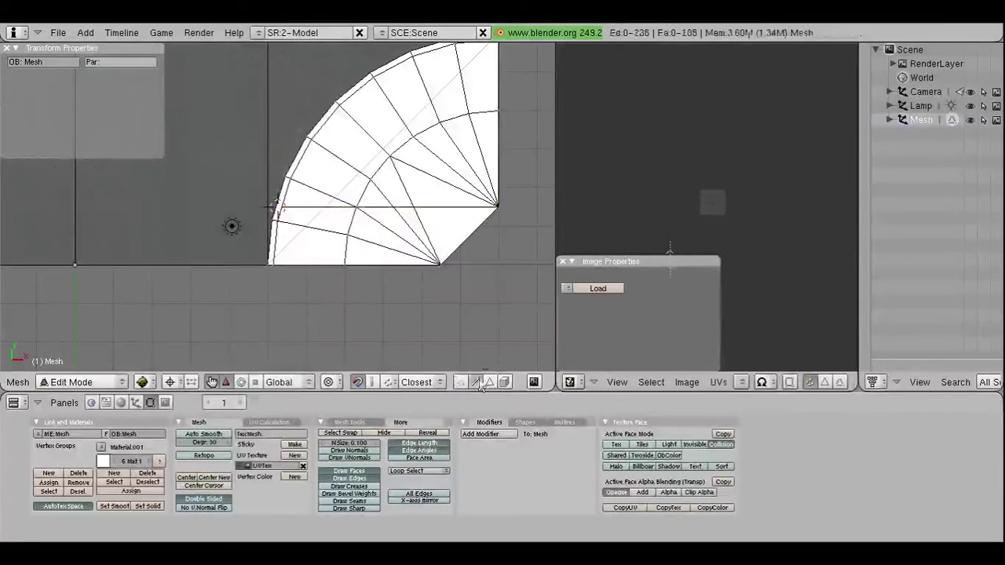
{"action": "right_click", "coordinate": [409, 202]}
{"action": "right_click", "coordinate": [392, 204], "text": "shift"}
{"action": "right_click", "coordinate": [381, 248], "text": "shift"}
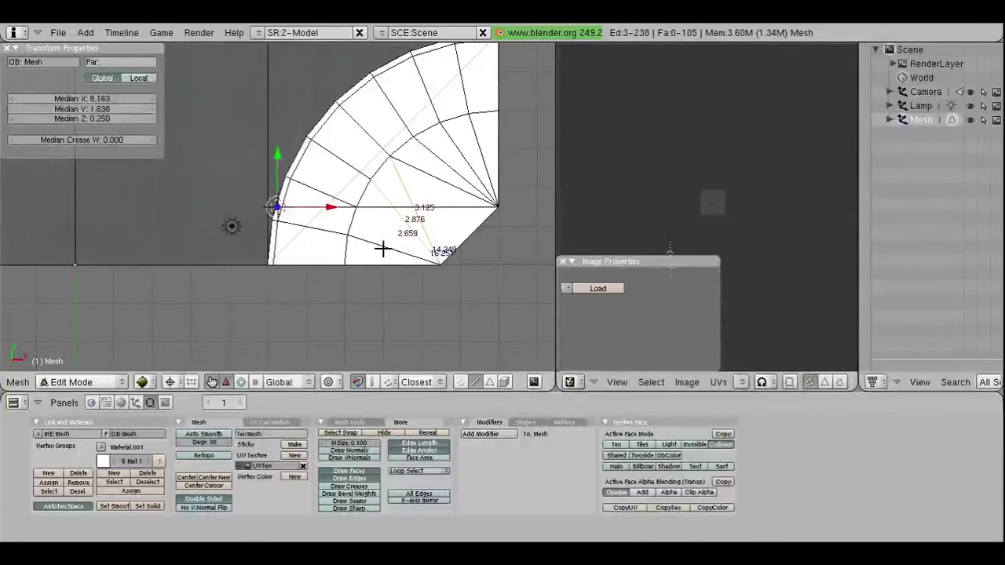
{"action": "right_click", "coordinate": [463, 245], "text": "shift"}
{"action": "key", "text": "x"}
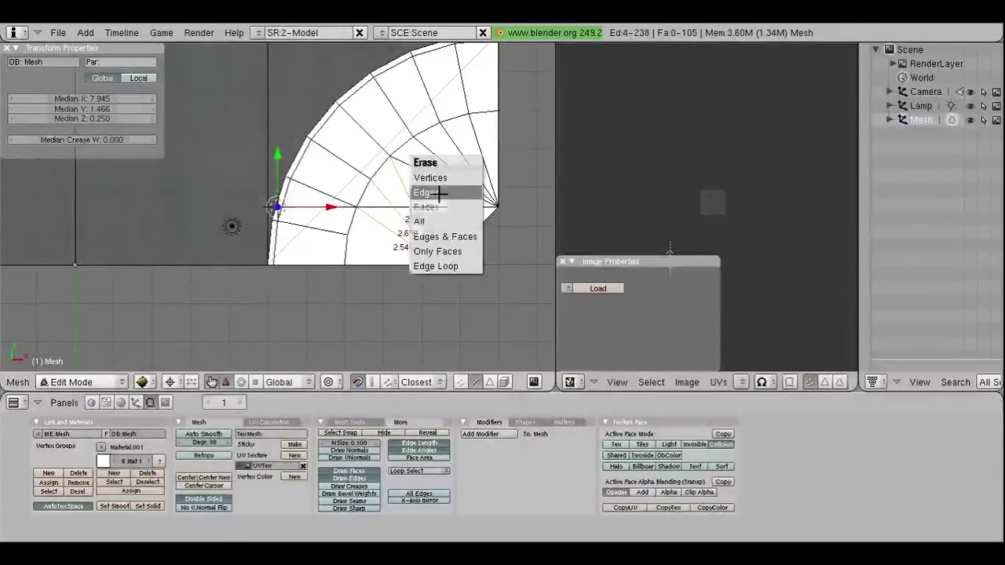
{"action": "left_click", "coordinate": [440, 193]}
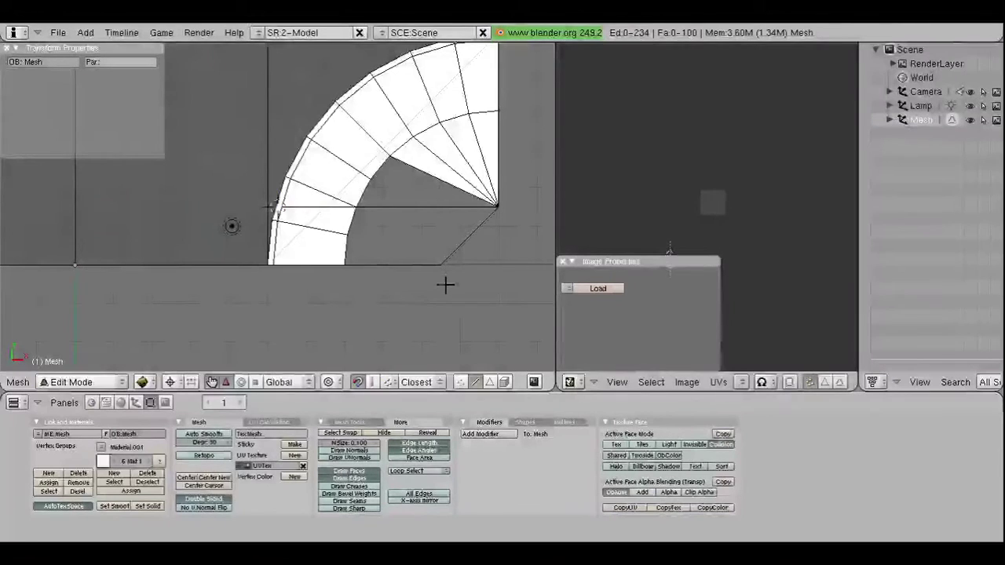
Step: Fill the hole with a face from four boundary vertices
{"action": "right_click", "coordinate": [352, 210]}
{"action": "right_click", "coordinate": [439, 264], "text": "shift"}
{"action": "right_click", "coordinate": [496, 207], "text": "shift"}
{"action": "right_click", "coordinate": [347, 234], "text": "shift"}
{"action": "key", "text": "f"}
Step: Fill two triangular faces near the inner corner
{"action": "right_click", "coordinate": [366, 255]}
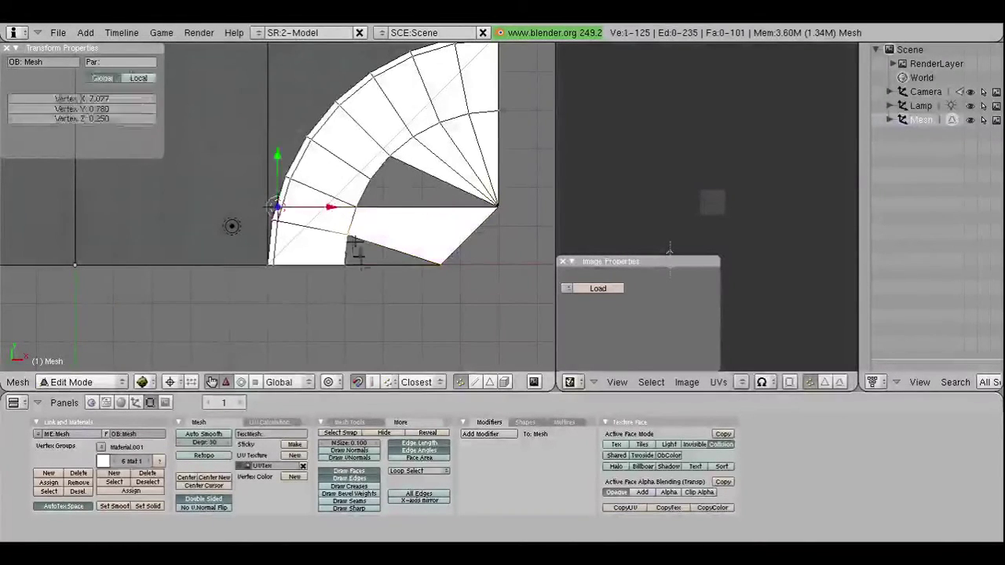
{"action": "right_click", "coordinate": [376, 196]}
{"action": "right_click", "coordinate": [373, 179], "text": "shift"}
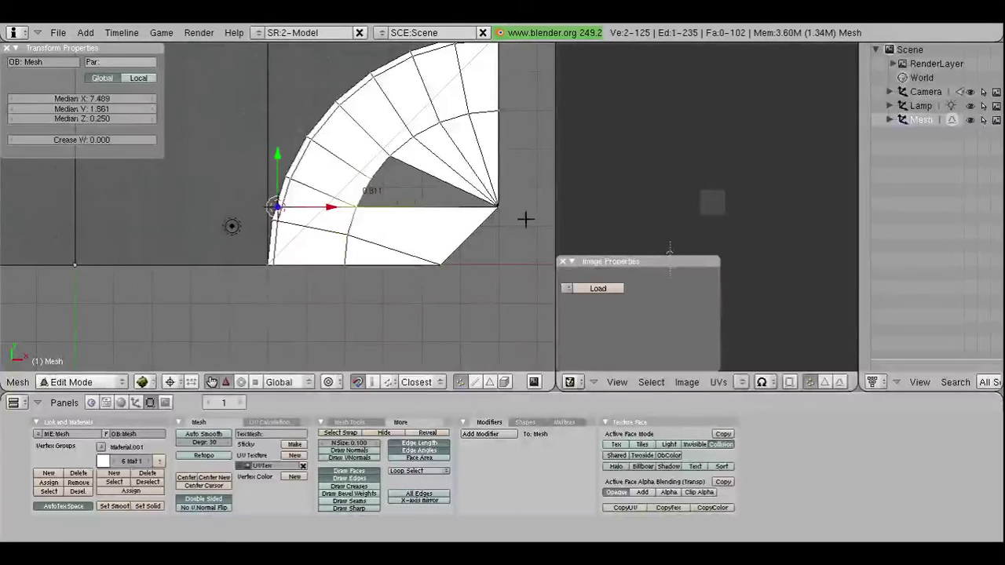
{"action": "right_click", "coordinate": [497, 207], "text": "shift"}
{"action": "key", "text": "f"}
{"action": "right_click", "coordinate": [387, 160]}
{"action": "right_click", "coordinate": [373, 180], "text": "shift"}
{"action": "right_click", "coordinate": [496, 206], "text": "shift"}
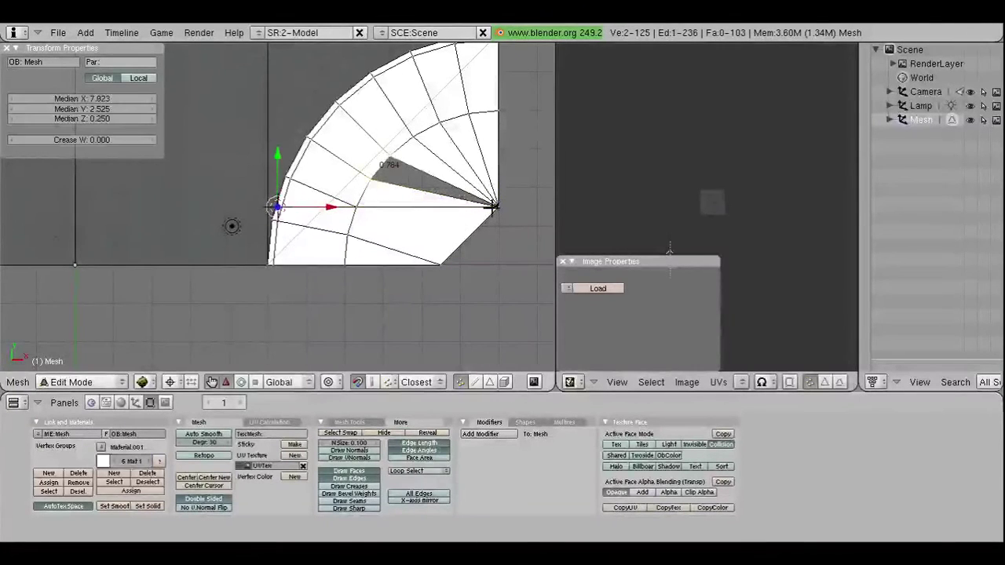
{"action": "key", "text": "f"}
Step: Undo the three bad fills and delete the stray arc vertices
{"action": "key", "text": "ctrl+z"}
{"action": "key", "text": "ctrl+z"}
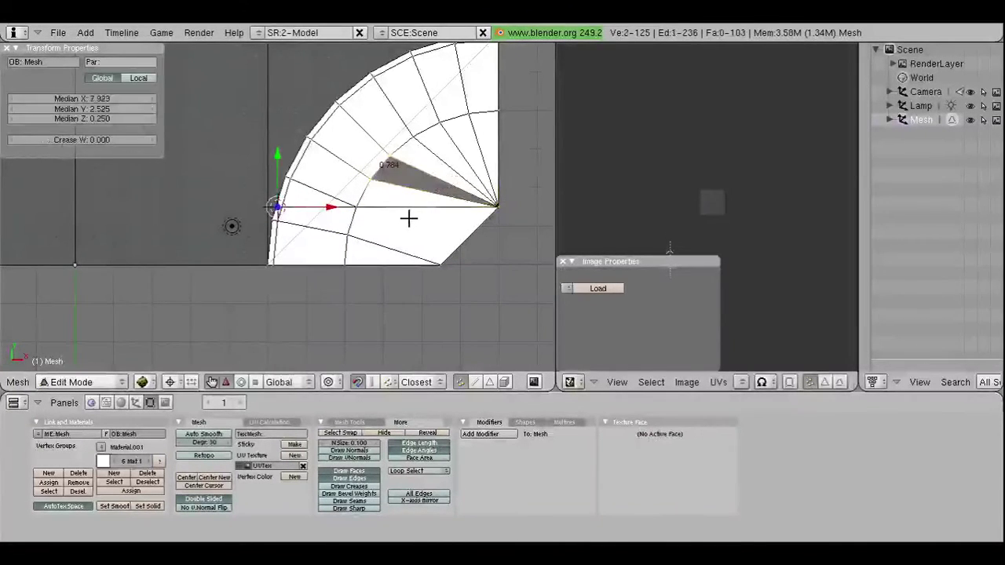
{"action": "key", "text": "ctrl+z"}
{"action": "key", "text": "ctrl+z"}
{"action": "key", "text": "ctrl+z"}
{"action": "key", "text": "ctrl+z"}
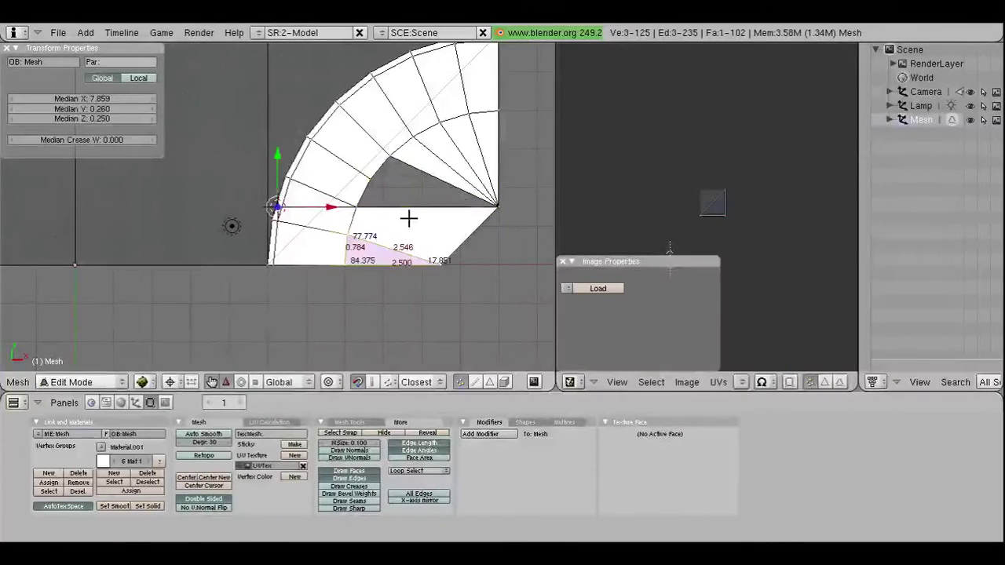
{"action": "key", "text": "ctrl+z"}
{"action": "key", "text": "ctrl+shift+z"}
{"action": "key", "text": "ctrl+shift+z"}
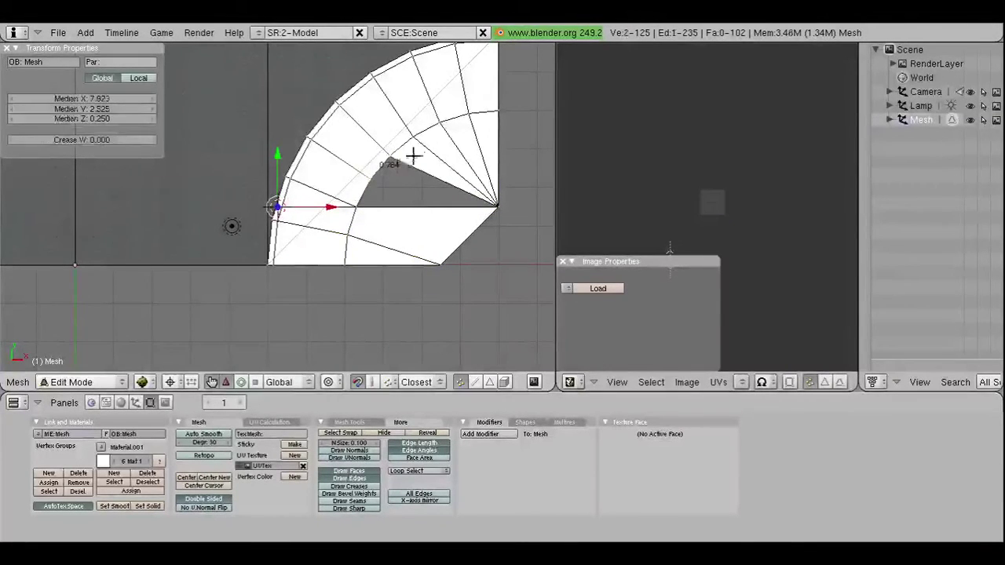
{"action": "key", "text": "ctrl+shift+z"}
{"action": "key", "text": "ctrl+shift+z"}
{"action": "key", "text": "ctrl+shift+z"}
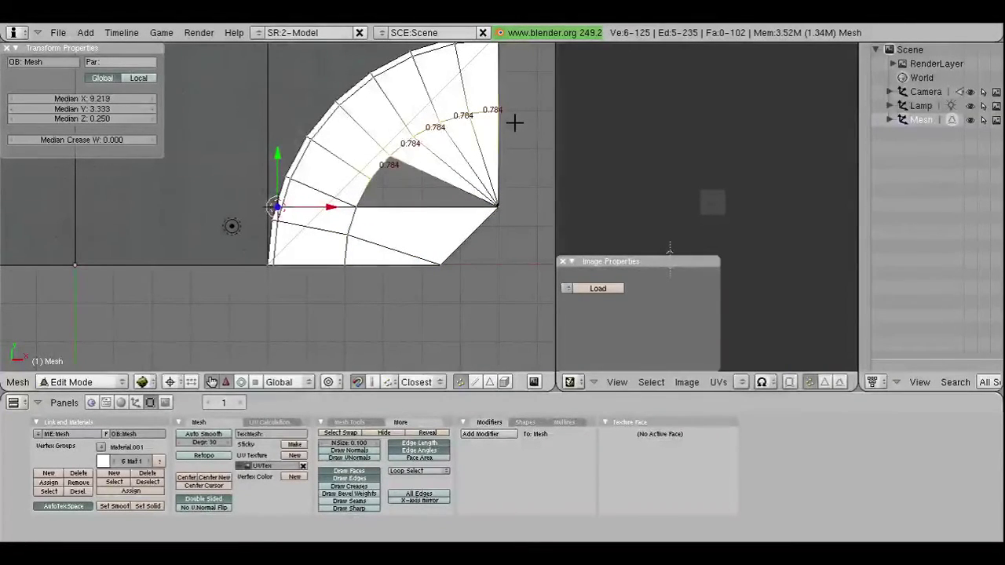
{"action": "key", "text": "x"}
{"action": "left_click", "coordinate": [510, 109]}
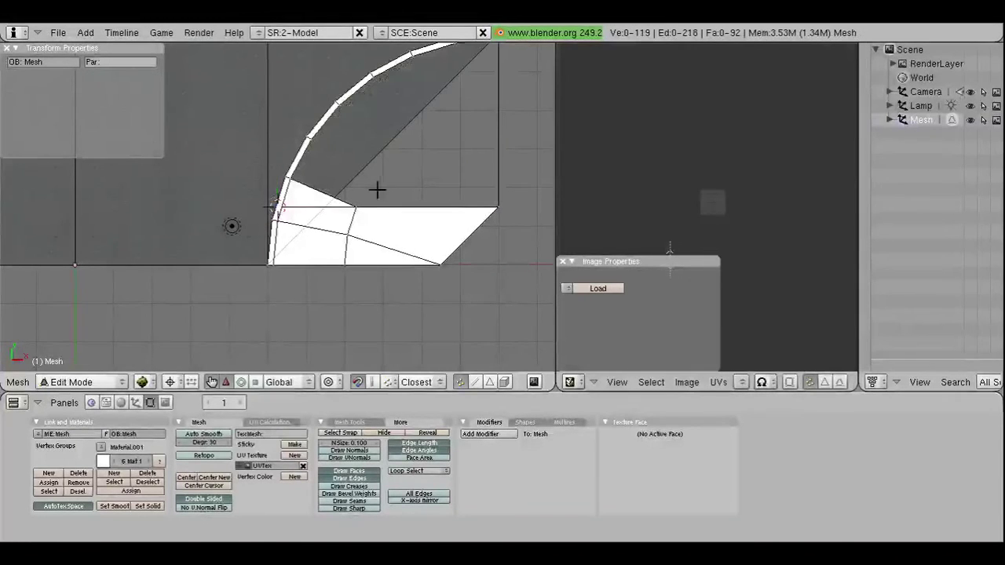
Step: Delete the stray diagonal edge and its triangle
{"action": "left_click", "coordinate": [489, 381]}
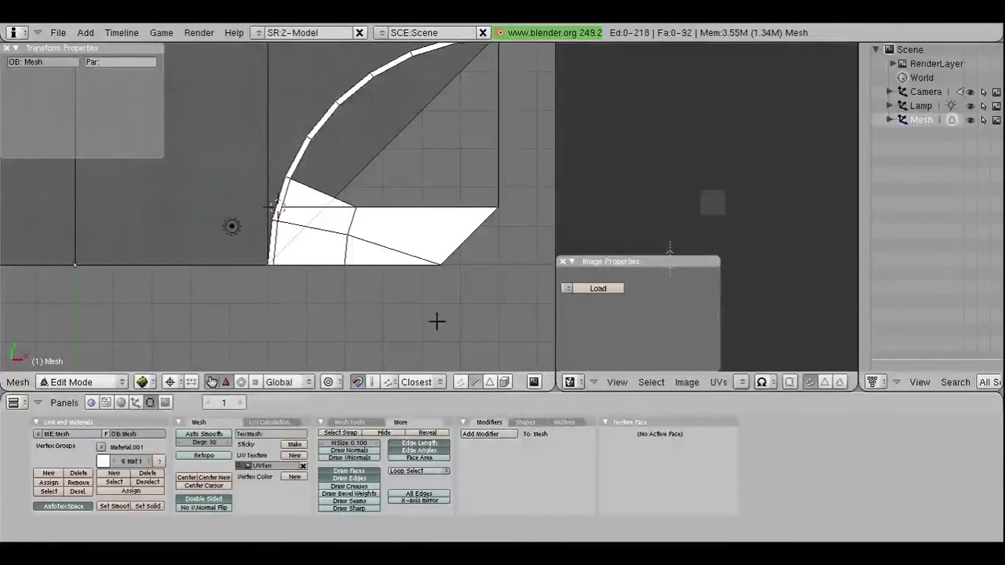
{"action": "right_click", "coordinate": [316, 185]}
{"action": "key", "text": "x"}
{"action": "left_click", "coordinate": [317, 202]}
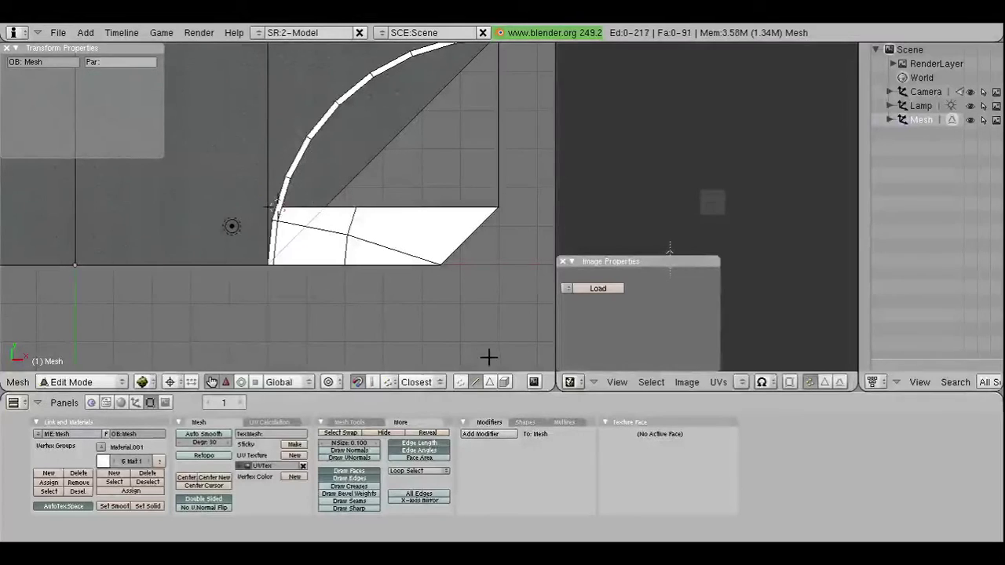
Step: Fill the first two fan triangles from the outer corner vertex to the arc
{"action": "left_click", "coordinate": [459, 382]}
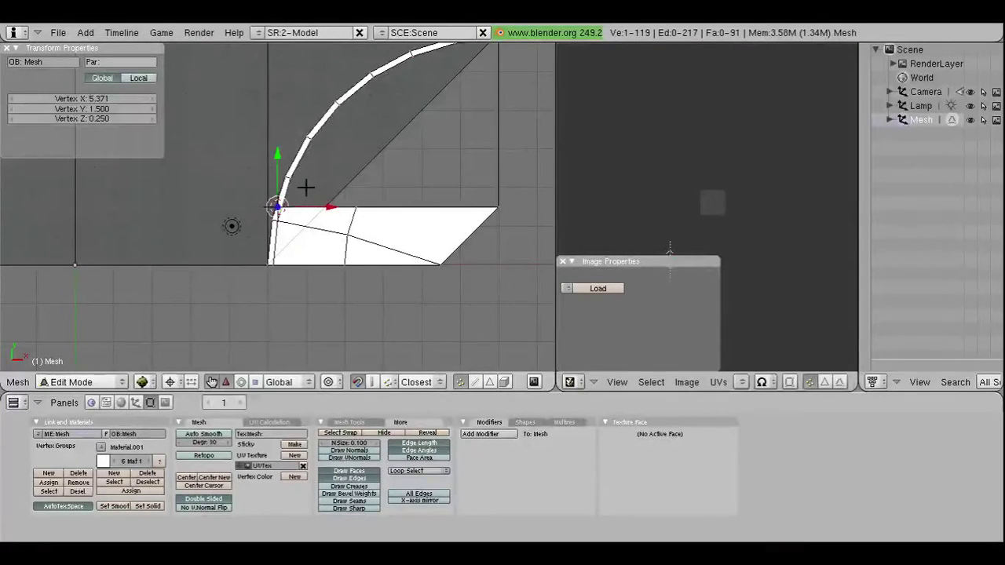
{"action": "right_click", "coordinate": [287, 181], "text": "shift"}
{"action": "right_click", "coordinate": [495, 207], "text": "shift"}
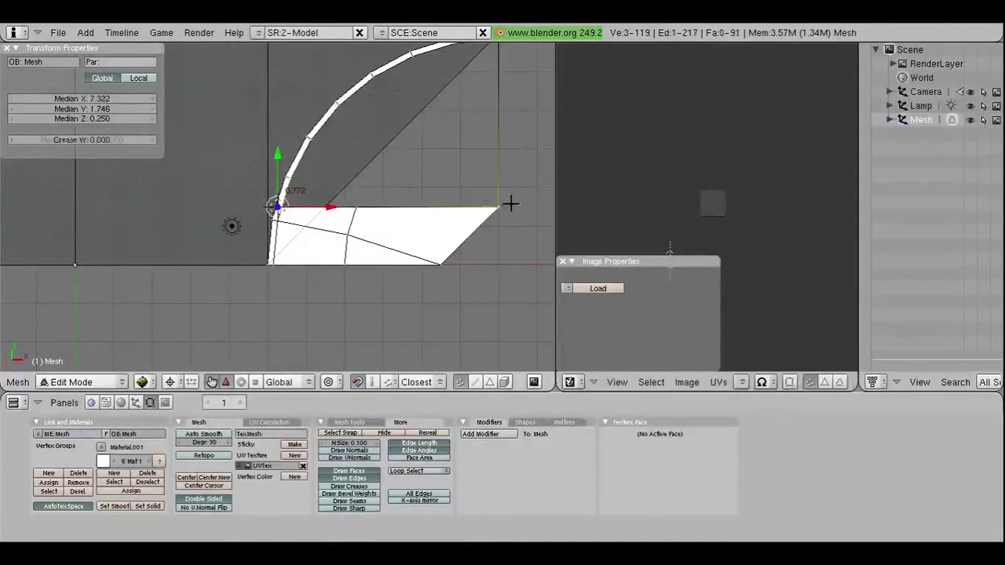
{"action": "key", "text": "f"}
{"action": "right_click", "coordinate": [317, 143]}
{"action": "right_click", "coordinate": [482, 188], "text": "shift"}
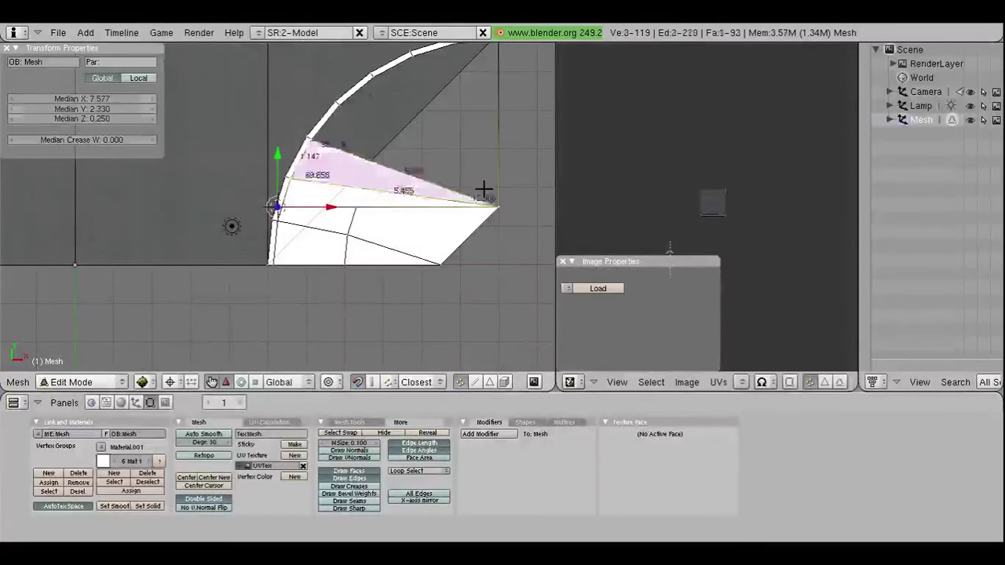
{"action": "key", "text": "f"}
Step: Fill the top-right fan triangles against the arc's upper vertices
{"action": "scroll", "coordinate": [466, 126], "scroll_direction": "down", "scroll_amount": 1}
{"action": "right_click", "coordinate": [473, 75]}
{"action": "right_click", "coordinate": [473, 75], "text": "shift"}
{"action": "right_click", "coordinate": [485, 186], "text": "shift"}
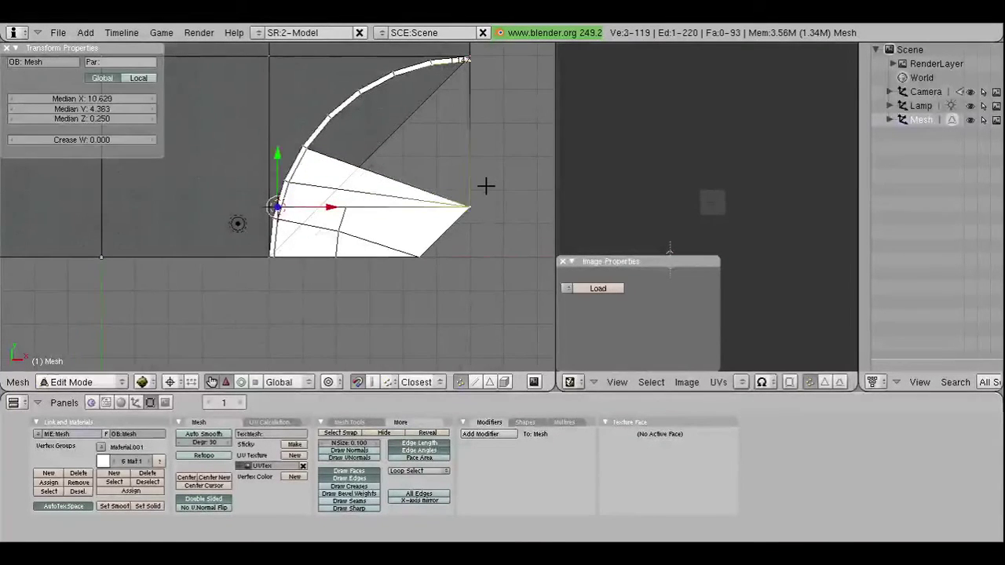
{"action": "key", "text": "f"}
{"action": "right_click", "coordinate": [424, 81]}
{"action": "right_click", "coordinate": [390, 90], "text": "shift"}
{"action": "right_click", "coordinate": [473, 205], "text": "shift"}
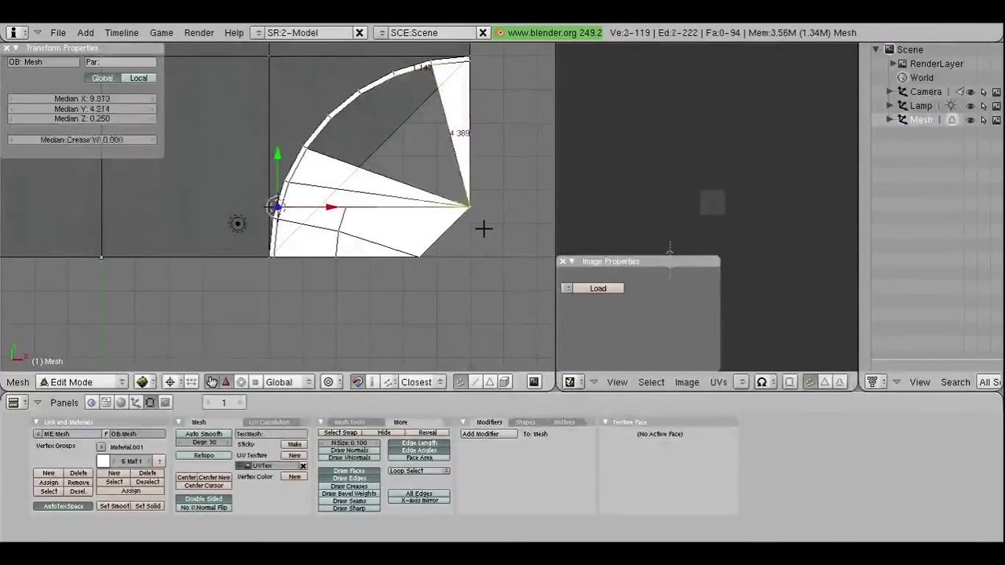
{"action": "key", "text": "f"}
Step: Fill the remaining fan triangles and close the last gap
{"action": "right_click", "coordinate": [382, 93]}
{"action": "right_click", "coordinate": [471, 204], "text": "shift"}
{"action": "key", "text": "f"}
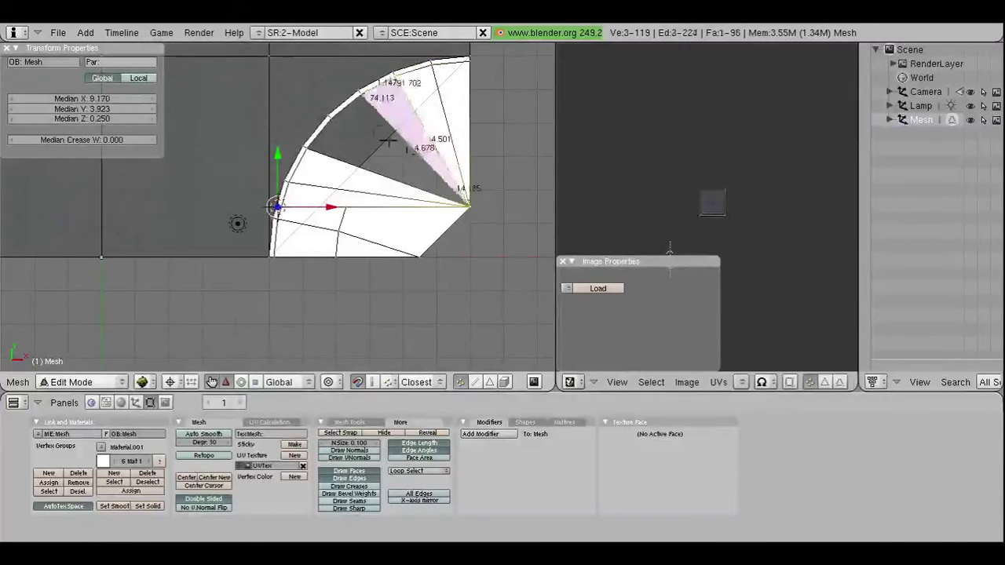
{"action": "right_click", "coordinate": [366, 99]}
{"action": "right_click", "coordinate": [337, 119], "text": "shift"}
{"action": "right_click", "coordinate": [468, 205], "text": "shift"}
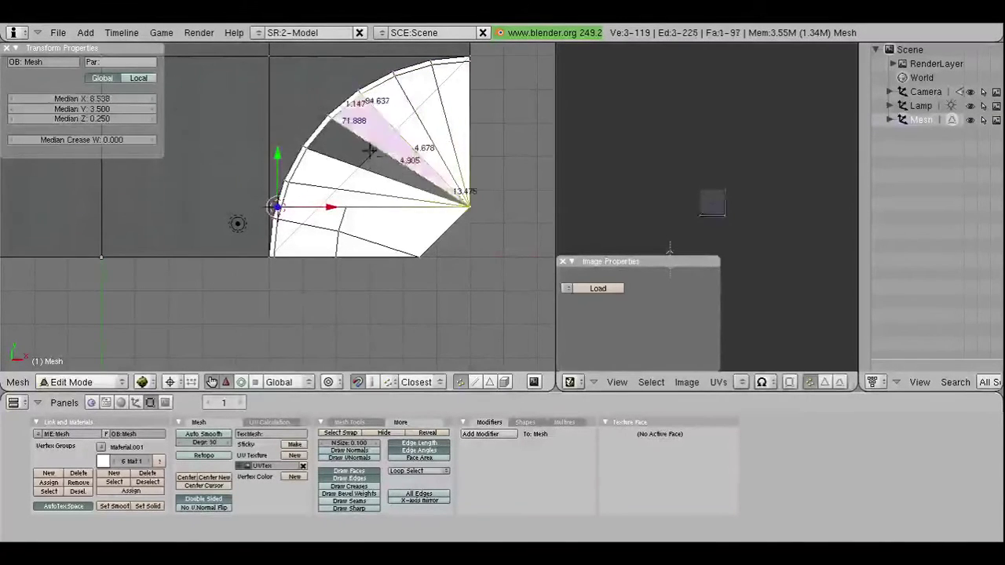
{"action": "key", "text": "f"}
{"action": "right_click", "coordinate": [335, 117]}
{"action": "right_click", "coordinate": [330, 161], "text": "shift"}
{"action": "right_click", "coordinate": [469, 205], "text": "shift"}
{"action": "key", "text": "f"}
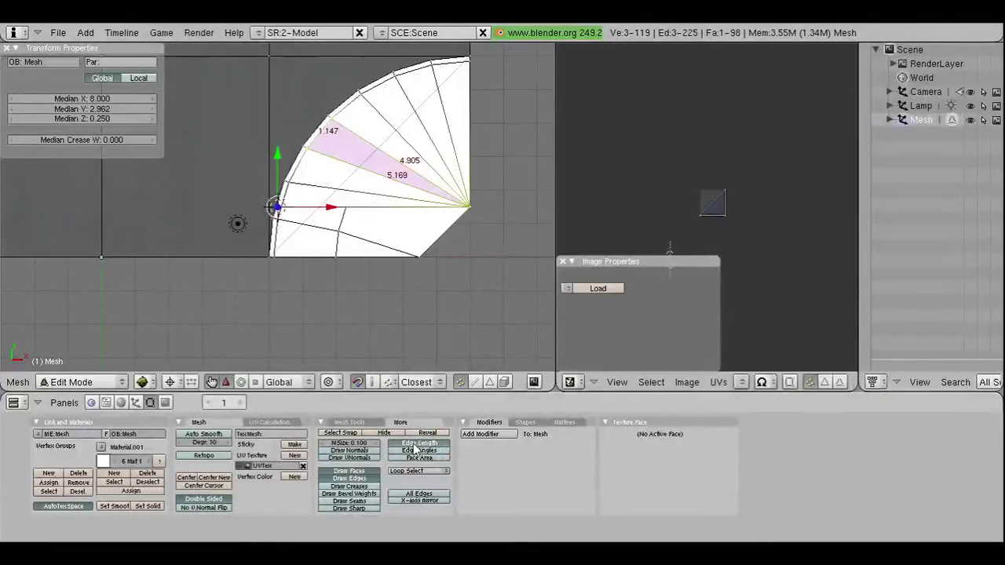
Step: Brush-select the left corner fan's vertices and snap the 3D cursor to them
{"action": "key", "text": "a"}
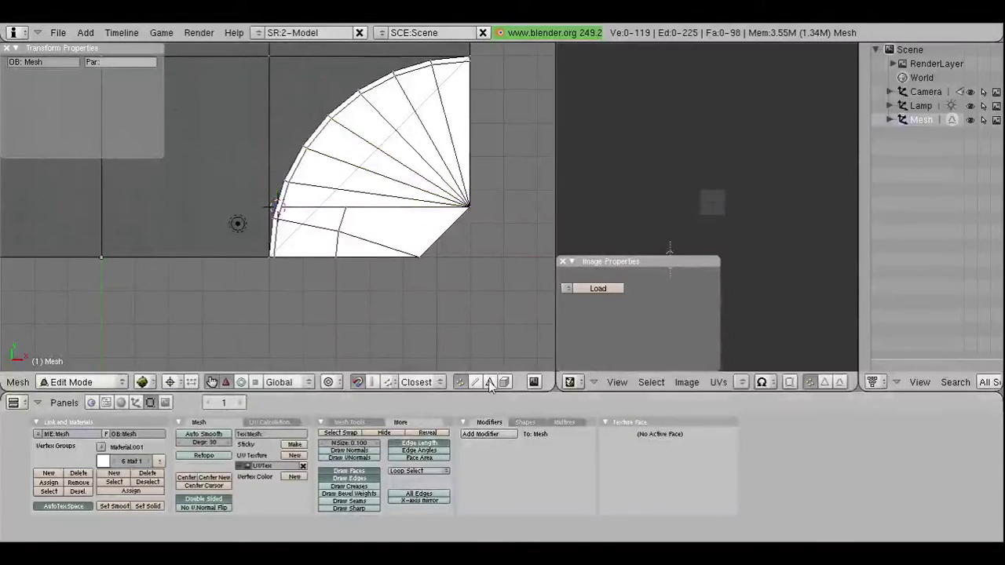
{"action": "left_click", "coordinate": [489, 383]}
{"action": "scroll", "coordinate": [345, 186], "scroll_direction": "down", "scroll_amount": 5}
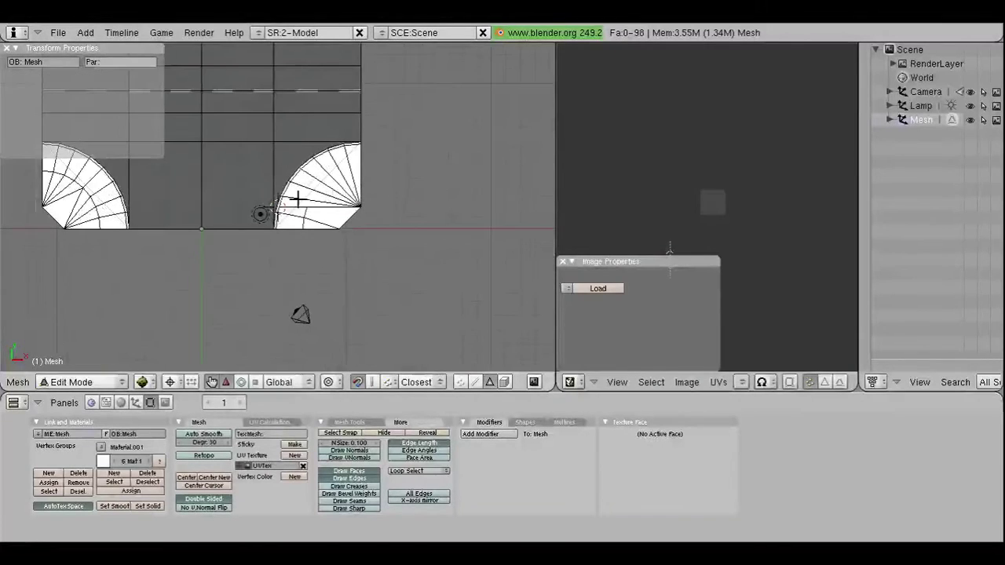
{"action": "scroll", "coordinate": [298, 199], "scroll_direction": "up", "scroll_amount": 1}
{"action": "scroll", "coordinate": [298, 198], "scroll_direction": "up", "scroll_amount": 1}
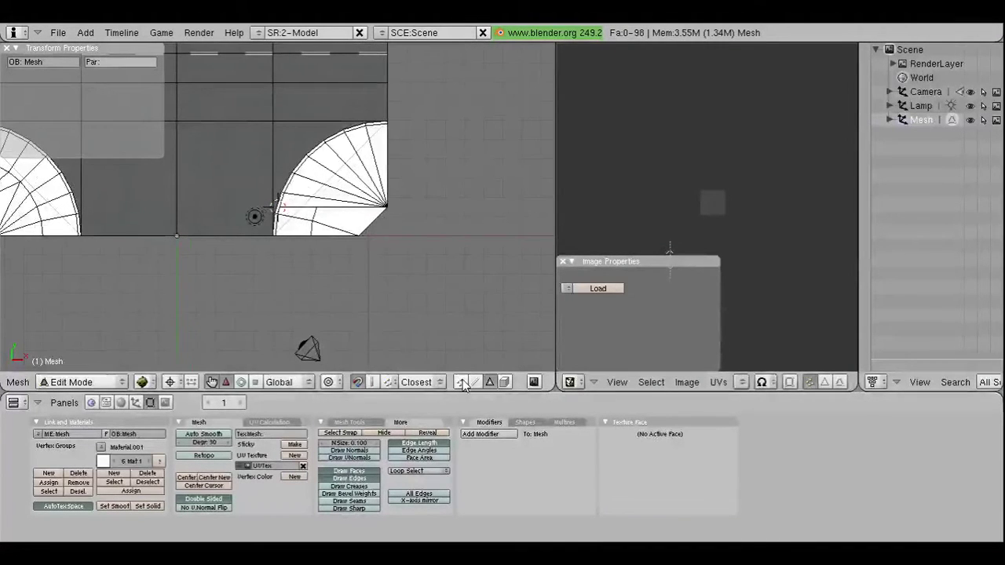
{"action": "left_click", "coordinate": [461, 382]}
{"action": "scroll", "coordinate": [393, 338], "scroll_direction": "down", "scroll_amount": 2}
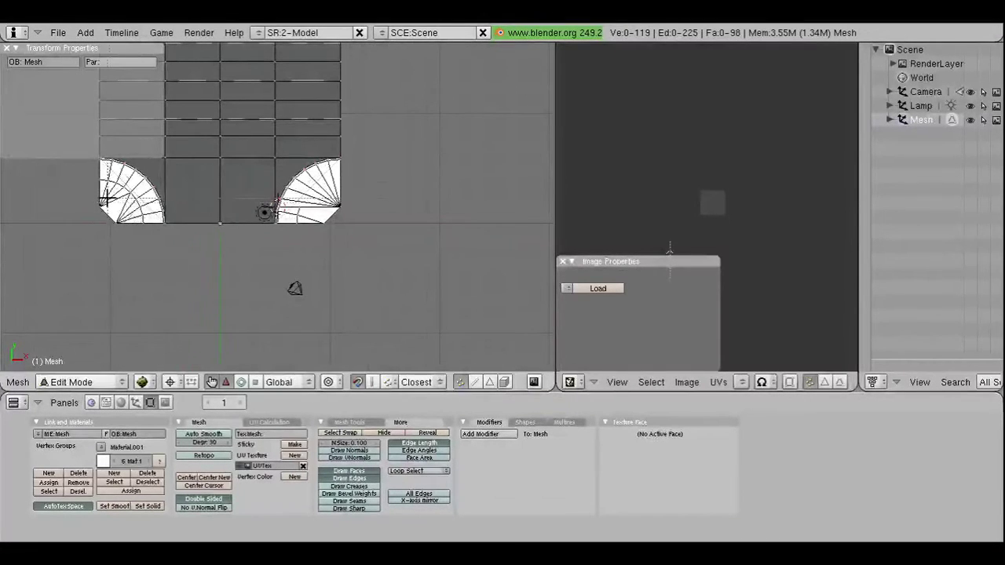
{"action": "key", "text": "b"}
{"action": "key", "text": "b"}
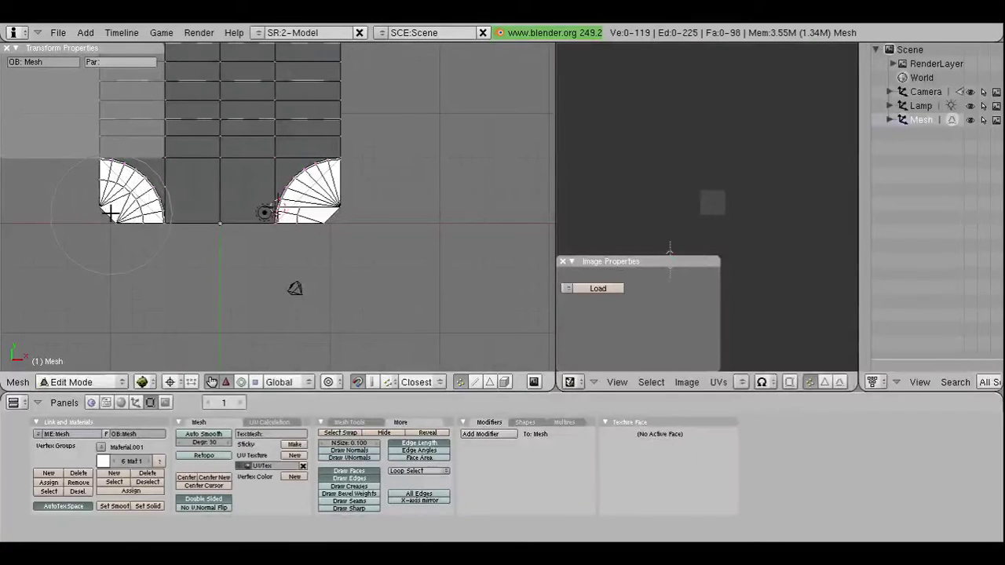
{"action": "left_click", "coordinate": [110, 213]}
{"action": "scroll", "coordinate": [112, 215], "scroll_direction": "up", "scroll_amount": 3}
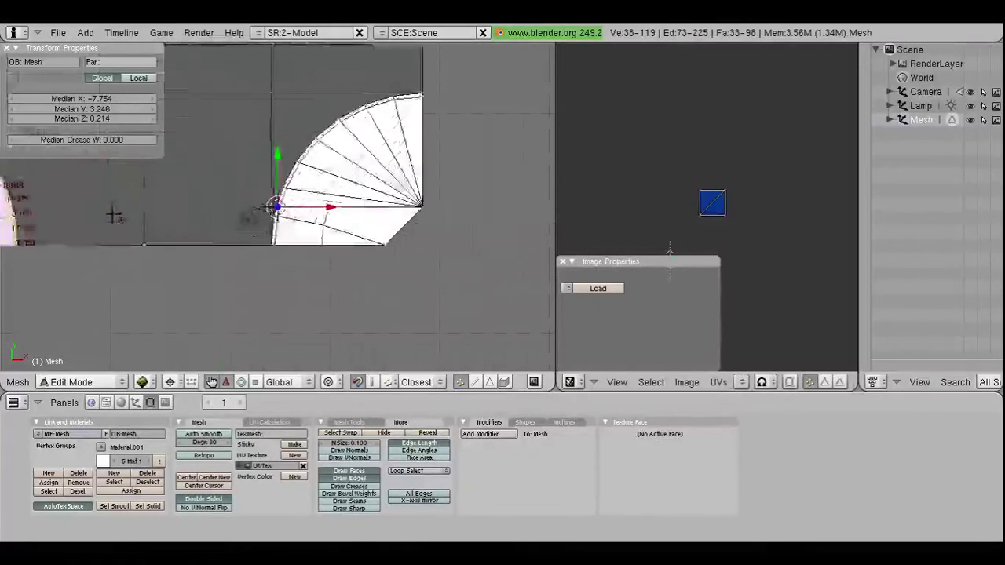
{"action": "scroll", "coordinate": [125, 224], "scroll_direction": "down", "scroll_amount": 1}
{"action": "key", "text": "shift+s"}
{"action": "left_click", "coordinate": [131, 232]}
Step: Delete the left fan's vertices and select the whole remaining corner fan
{"action": "mouse_move", "coordinate": [162, 228]}
{"action": "middle_mouse_down"}
{"action": "mouse_move", "coordinate": [302, 303]}
{"action": "mouse_move", "coordinate": [431, 247]}
{"action": "middle_mouse_up"}
{"action": "key", "text": "x"}
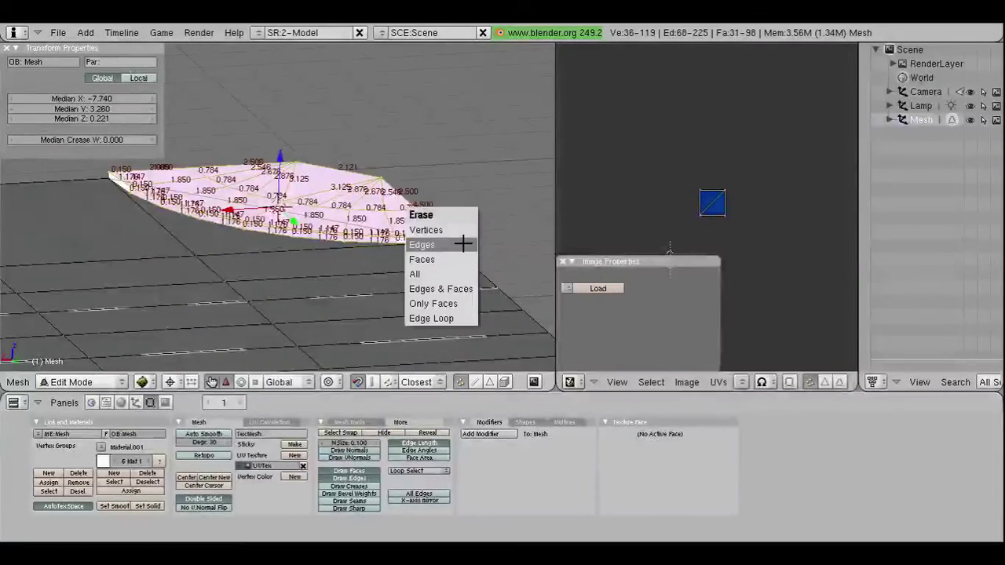
{"action": "left_click", "coordinate": [460, 226]}
{"action": "mouse_move", "coordinate": [164, 260]}
{"action": "middle_mouse_down"}
{"action": "mouse_move", "coordinate": [367, 311]}
{"action": "mouse_move", "coordinate": [358, 282]}
{"action": "mouse_move", "coordinate": [314, 292]}
{"action": "middle_mouse_up"}
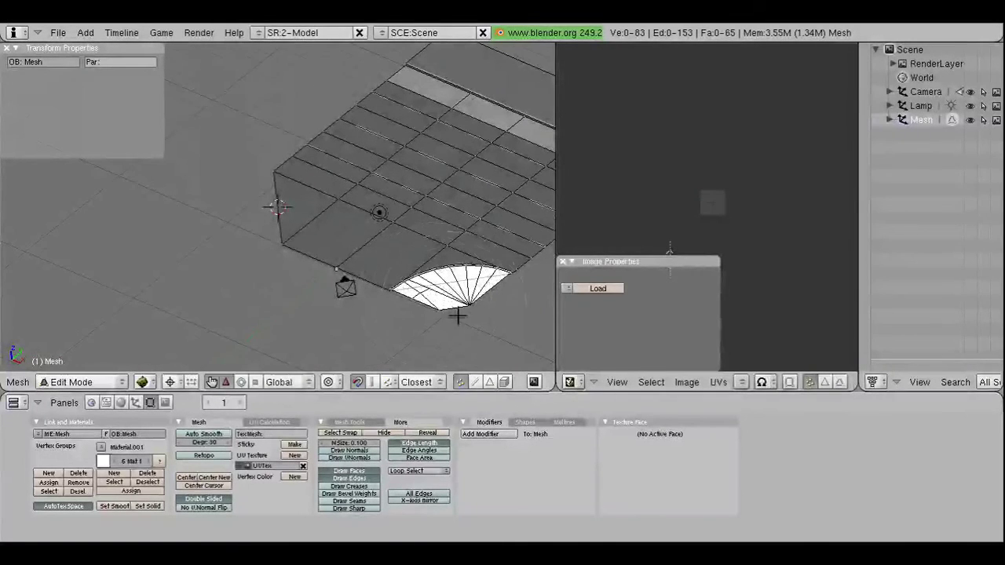
{"action": "key", "text": "a"}
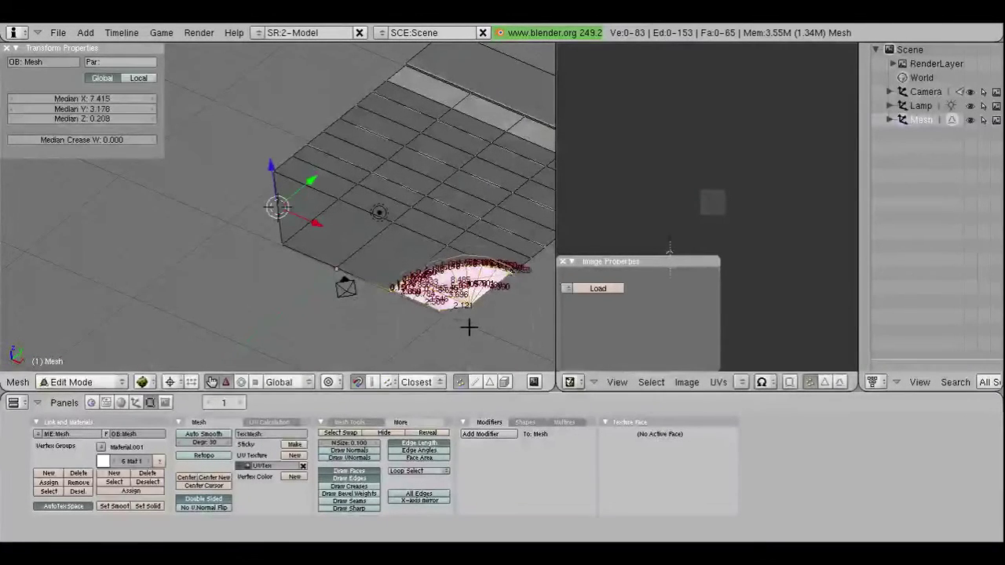
Step: Extrude a copy of the fan and mirror it with scale -1 on X
{"action": "middle_click_drag", "start_coordinate": [321, 278], "coordinate": [354, 275]}
{"action": "left_click", "coordinate": [354, 275]}
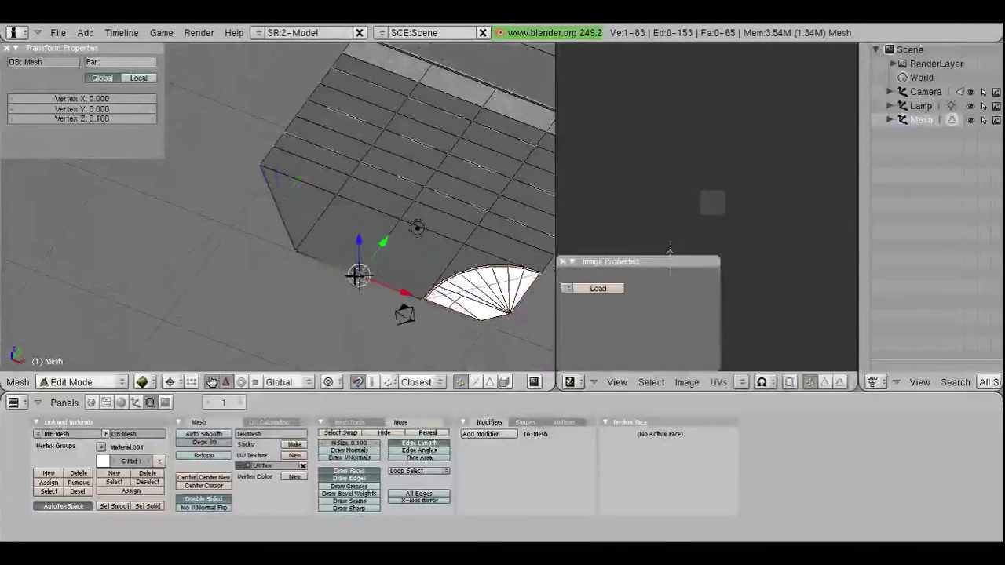
{"action": "type", "text": "ex"}
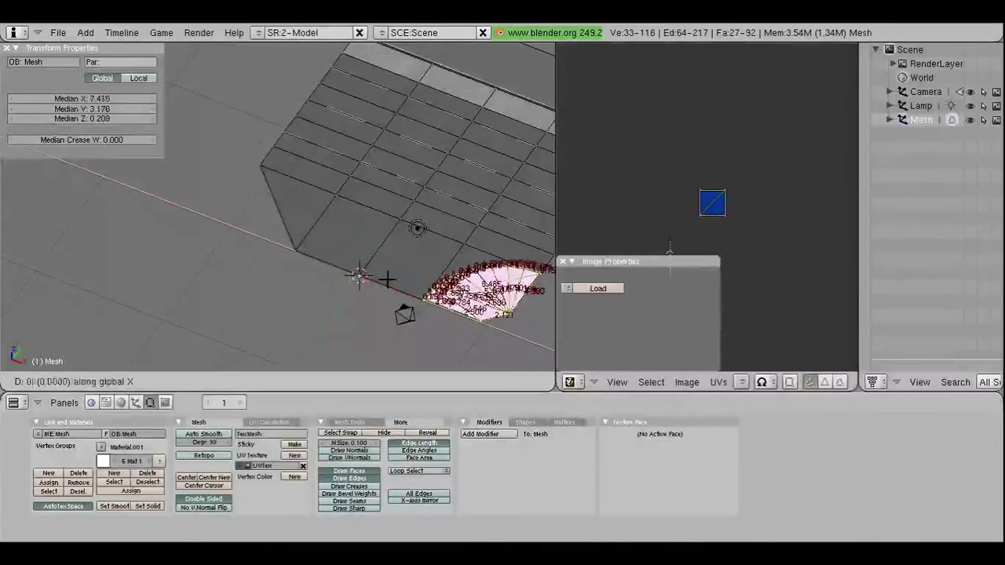
{"action": "type", "text": "-1"}
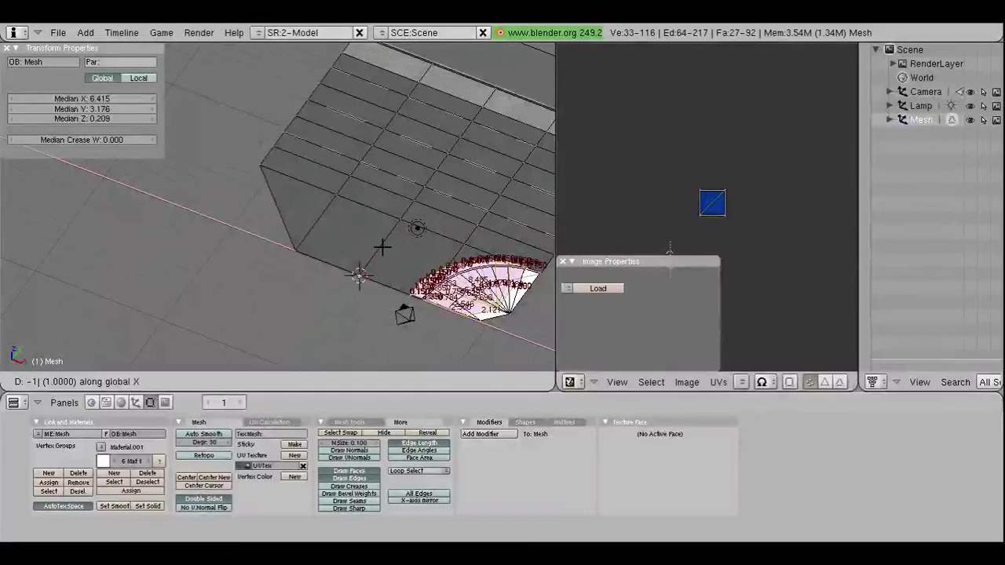
{"action": "key", "text": "s"}
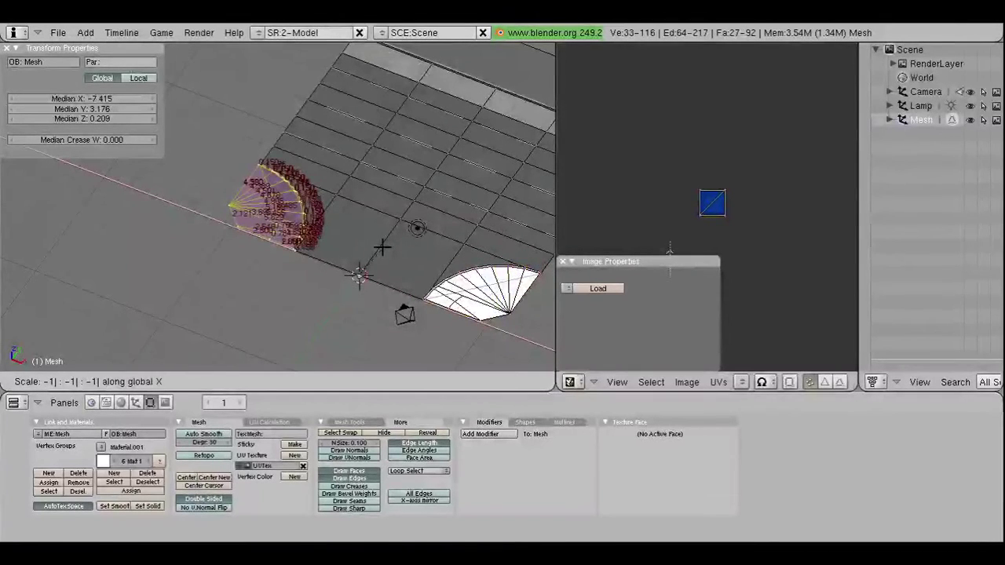
{"action": "key", "text": "Return"}
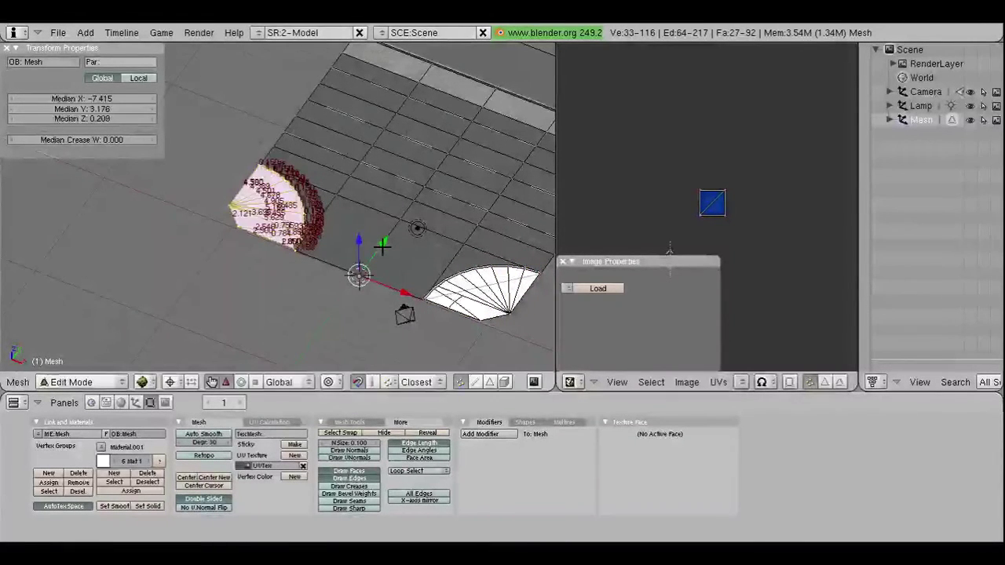
Step: Run Remove Doubles on the whole road mesh to merge duplicate vertices
{"action": "key", "text": "a"}
{"action": "key", "text": "a"}
{"action": "key", "text": "w"}
{"action": "left_click", "coordinate": [382, 246]}
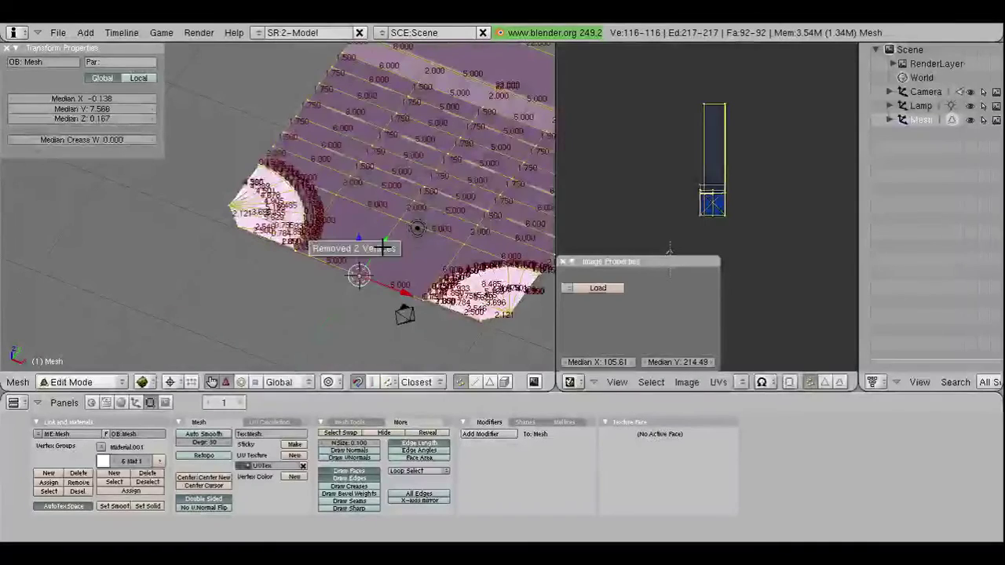
{"action": "key", "text": "a"}
{"action": "mouse_move", "coordinate": [392, 240]}
{"action": "middle_mouse_down"}
{"action": "mouse_move", "coordinate": [285, 253]}
{"action": "mouse_move", "coordinate": [240, 214]}
{"action": "middle_mouse_up"}
{"action": "scroll", "coordinate": [69, 381], "scroll_direction": "up", "scroll_amount": 2}
Step: Switch the 3D view to a straight-down Top view and zoom to the corner fan
{"action": "scroll", "coordinate": [69, 381], "scroll_direction": "up", "scroll_amount": 2}
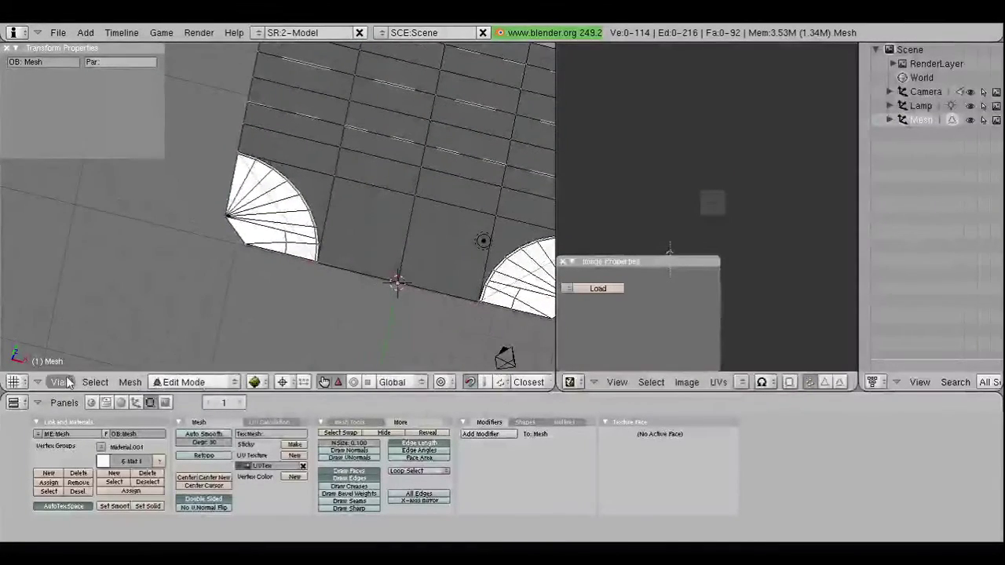
{"action": "left_click", "coordinate": [68, 381]}
{"action": "left_click", "coordinate": [110, 261]}
{"action": "scroll", "coordinate": [304, 259], "scroll_direction": "down", "scroll_amount": 1}
{"action": "scroll", "coordinate": [305, 259], "scroll_direction": "down", "scroll_amount": 2}
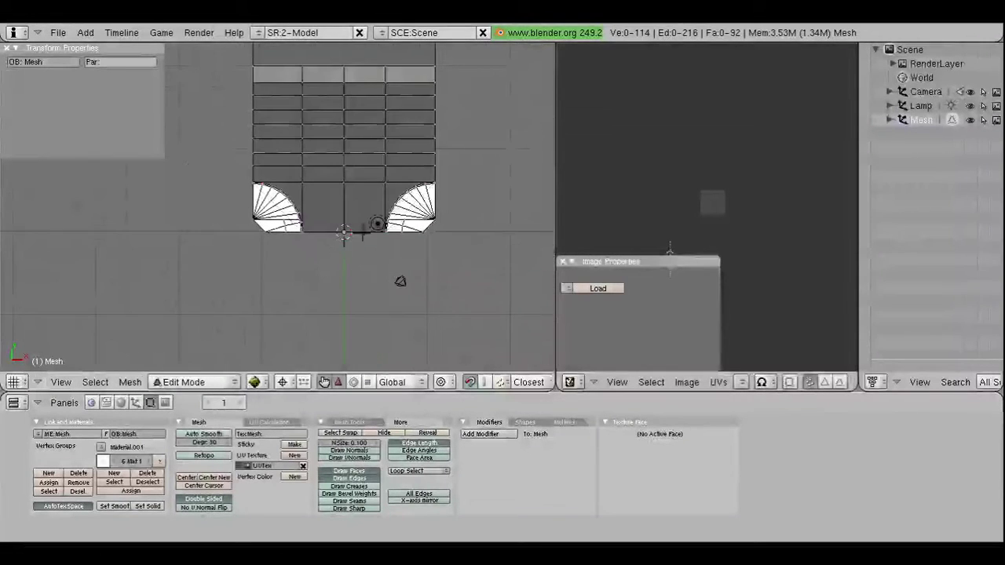
{"action": "scroll", "coordinate": [362, 235], "scroll_direction": "up", "scroll_amount": 1}
{"action": "scroll", "coordinate": [362, 236], "scroll_direction": "down", "scroll_amount": 2}
{"action": "scroll", "coordinate": [485, 340], "scroll_direction": "up", "scroll_amount": 3}
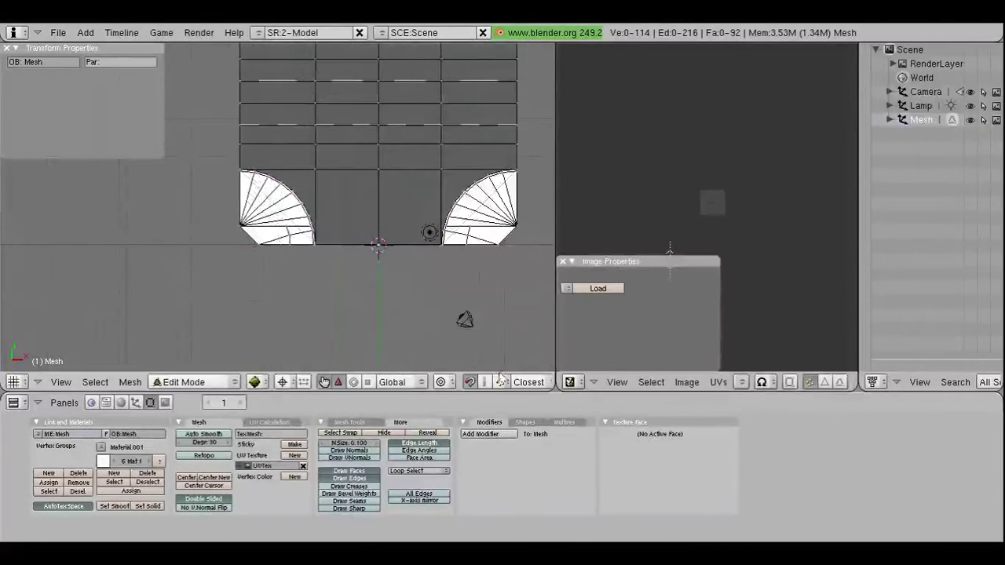
{"action": "scroll", "coordinate": [493, 382], "scroll_direction": "down", "scroll_amount": 2}
{"action": "scroll", "coordinate": [493, 382], "scroll_direction": "down", "scroll_amount": 2}
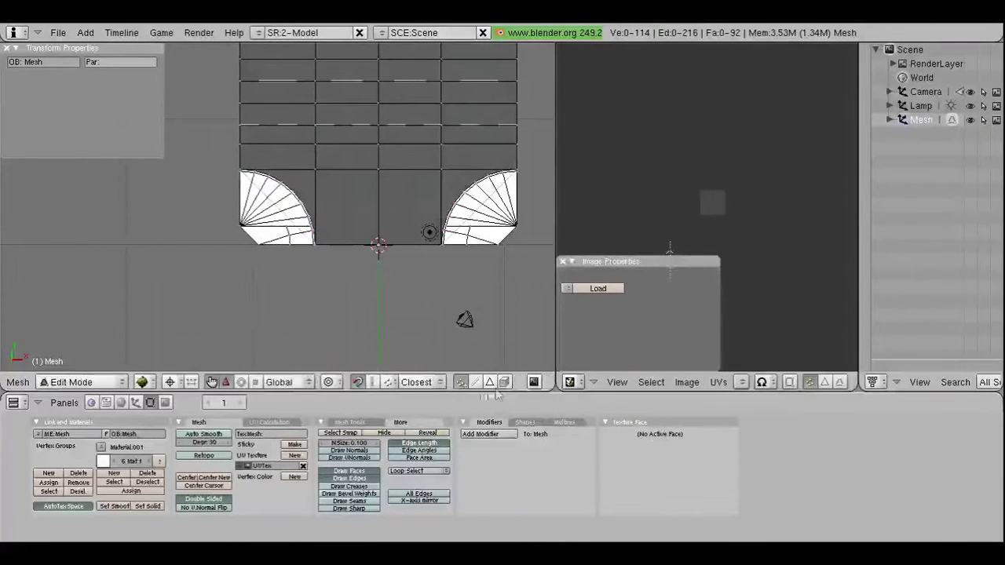
Step: Select a face on the right corner fan, snap the 3D cursor to it and centre the view
{"action": "right_click", "coordinate": [514, 192]}
{"action": "key", "text": "space"}
{"action": "key", "text": "shift+s"}
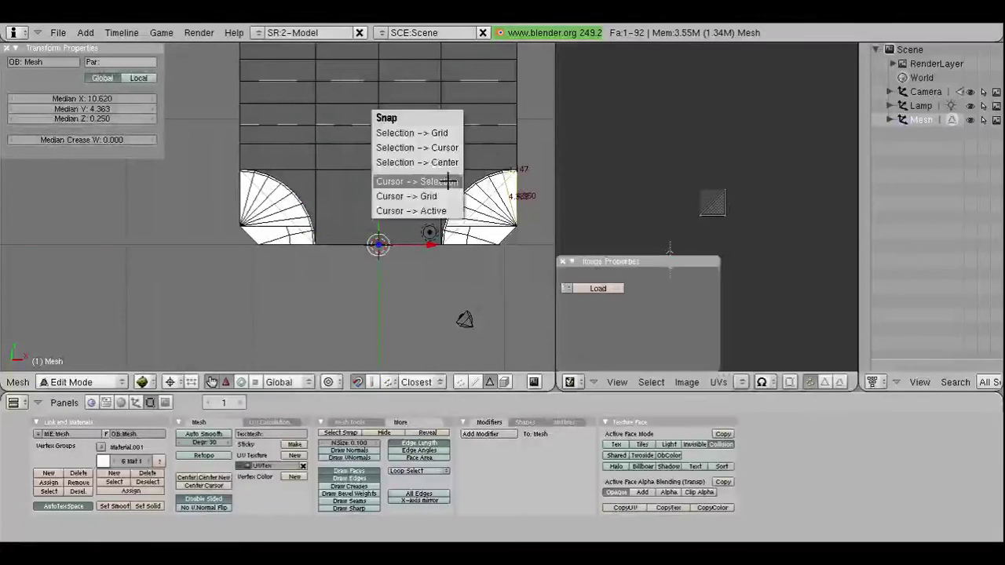
{"action": "left_click", "coordinate": [423, 186]}
{"action": "key", "text": "KP_Decimal"}
Step: Orbit around the fan, test-select a few rim faces, then clear the selection
{"action": "key", "text": "a"}
{"action": "scroll", "coordinate": [252, 189], "scroll_direction": "down", "scroll_amount": 2}
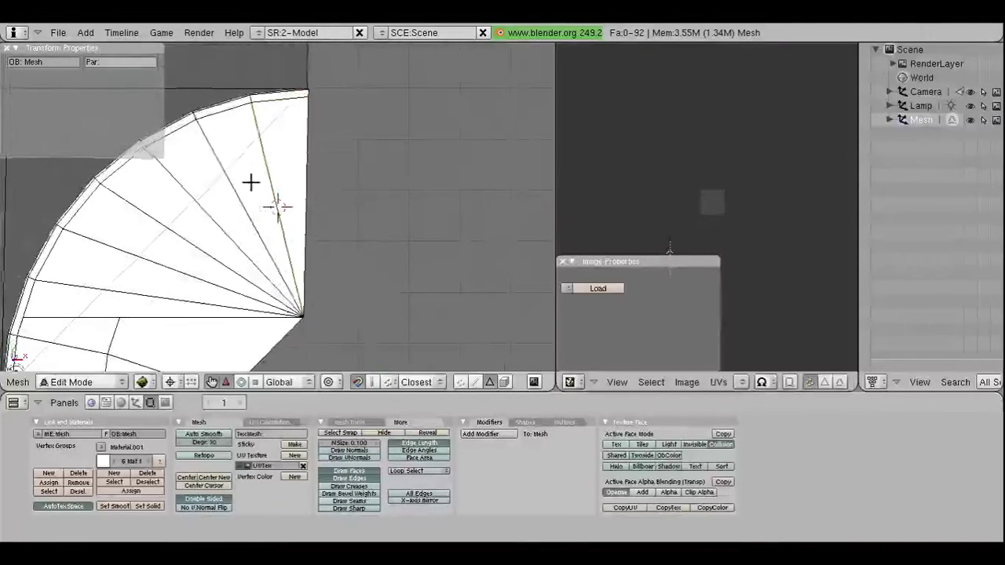
{"action": "mouse_move", "coordinate": [251, 180]}
{"action": "middle_mouse_down"}
{"action": "mouse_move", "coordinate": [139, 180]}
{"action": "mouse_move", "coordinate": [206, 191]}
{"action": "middle_mouse_up"}
{"action": "mouse_move", "coordinate": [303, 119]}
{"action": "middle_mouse_down"}
{"action": "mouse_move", "coordinate": [193, 213]}
{"action": "mouse_move", "coordinate": [193, 231]}
{"action": "middle_mouse_up"}
{"action": "scroll", "coordinate": [193, 233], "scroll_direction": "down", "scroll_amount": 1}
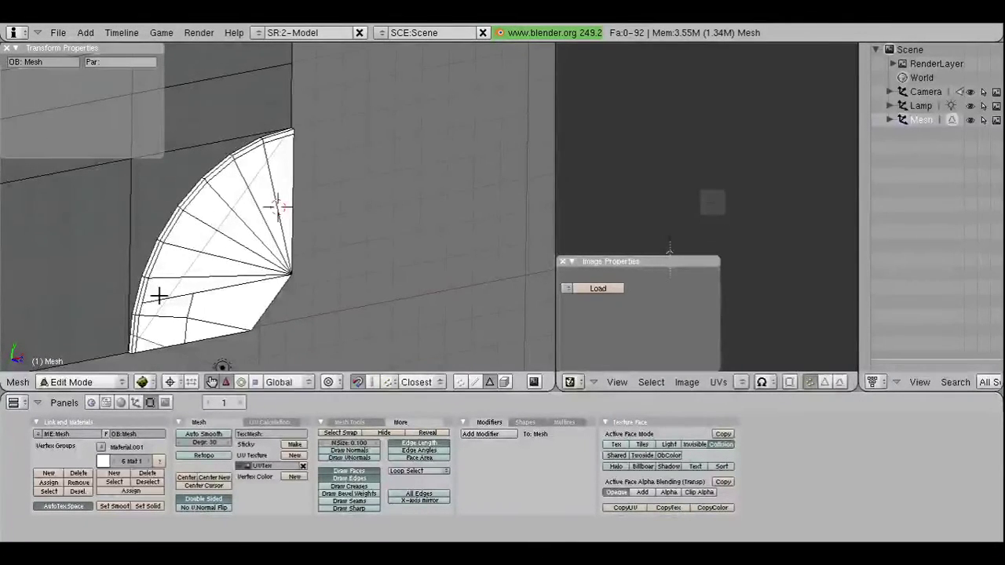
{"action": "scroll", "coordinate": [302, 146], "scroll_direction": "up", "scroll_amount": 2}
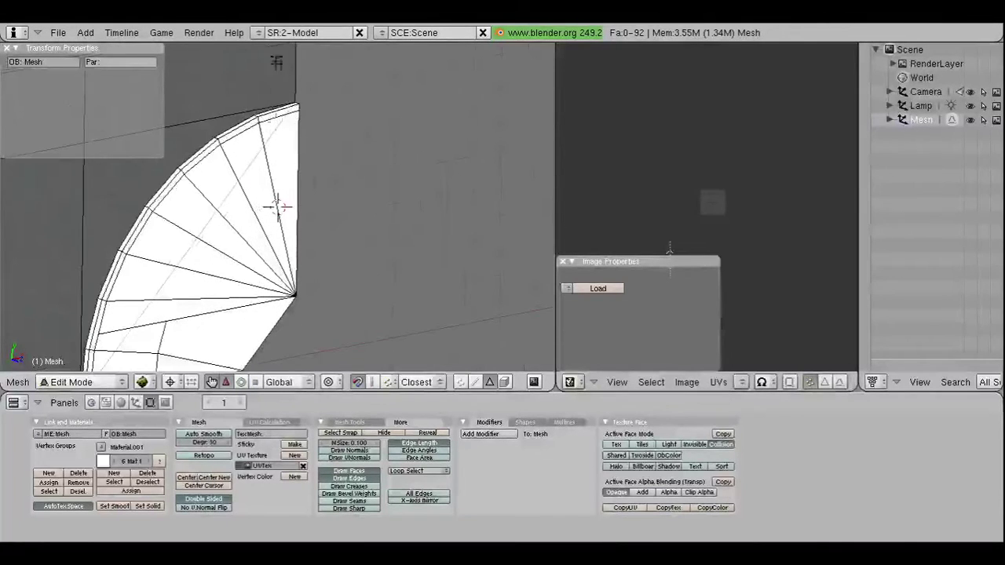
{"action": "right_click", "coordinate": [265, 116]}
{"action": "middle_click_drag", "start_coordinate": [265, 116], "coordinate": [165, 265]}
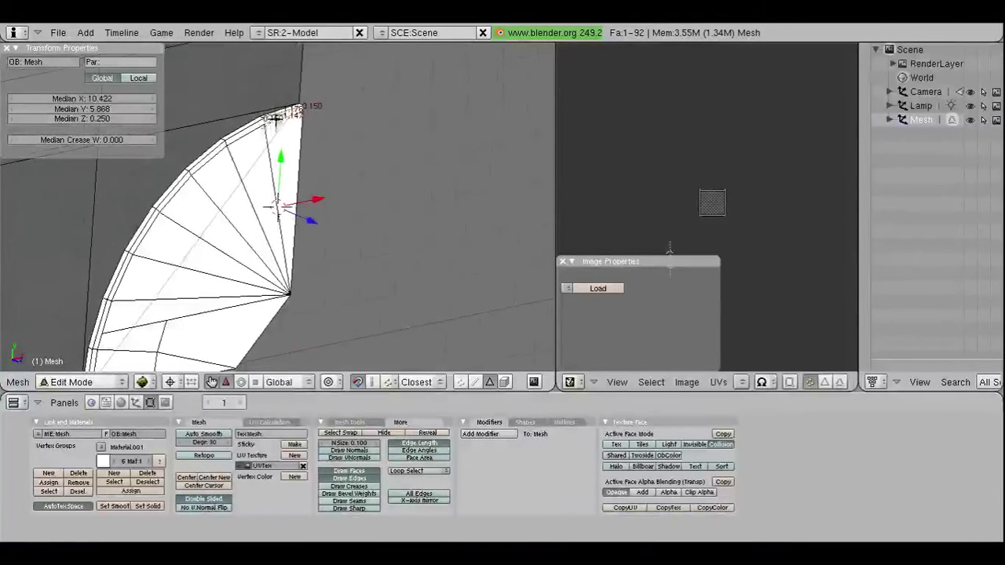
{"action": "right_click", "coordinate": [234, 130]}
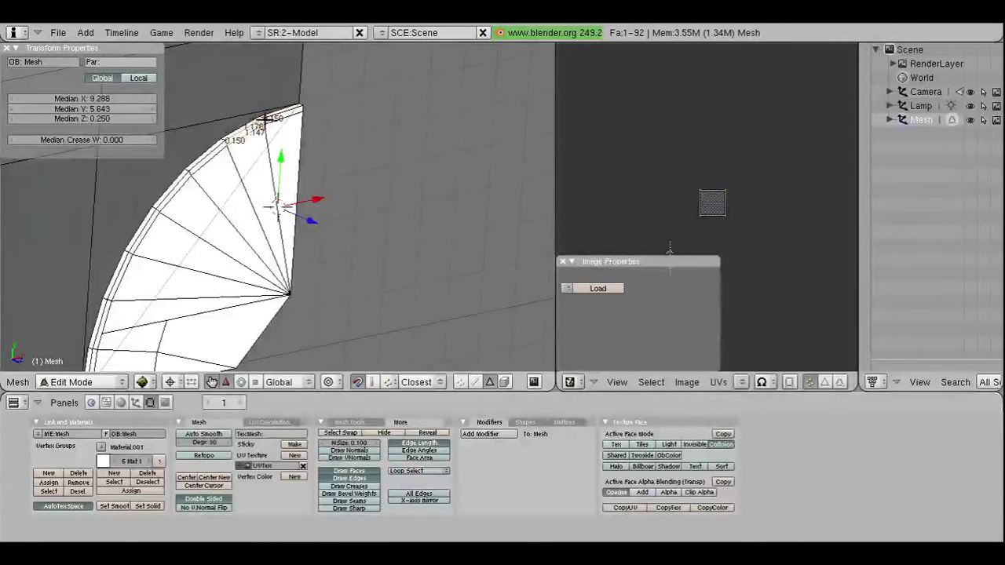
{"action": "right_click", "coordinate": [234, 131]}
{"action": "middle_click_drag", "start_coordinate": [191, 175], "coordinate": [159, 296]}
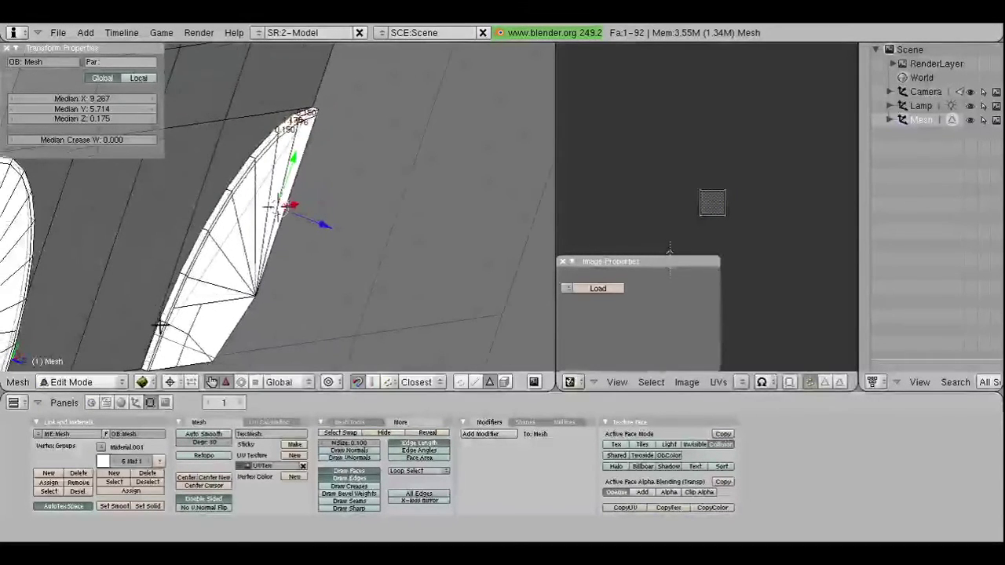
{"action": "key", "text": "a"}
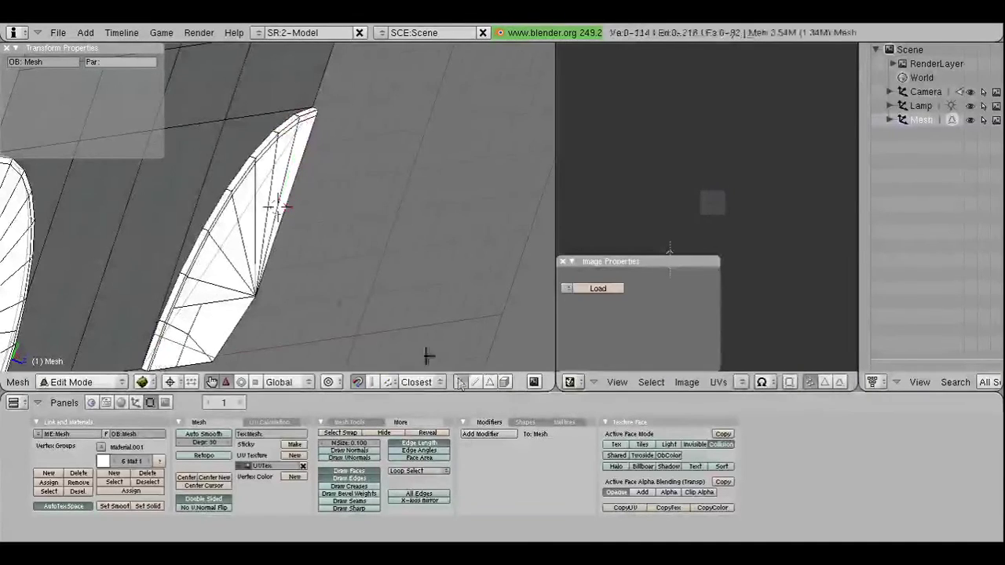
{"action": "middle_click_drag", "start_coordinate": [427, 355], "coordinate": [236, 247]}
Step: Select the strip of curb faces along the fan's outer rim, bottom to top tip
{"action": "right_click", "coordinate": [111, 348]}
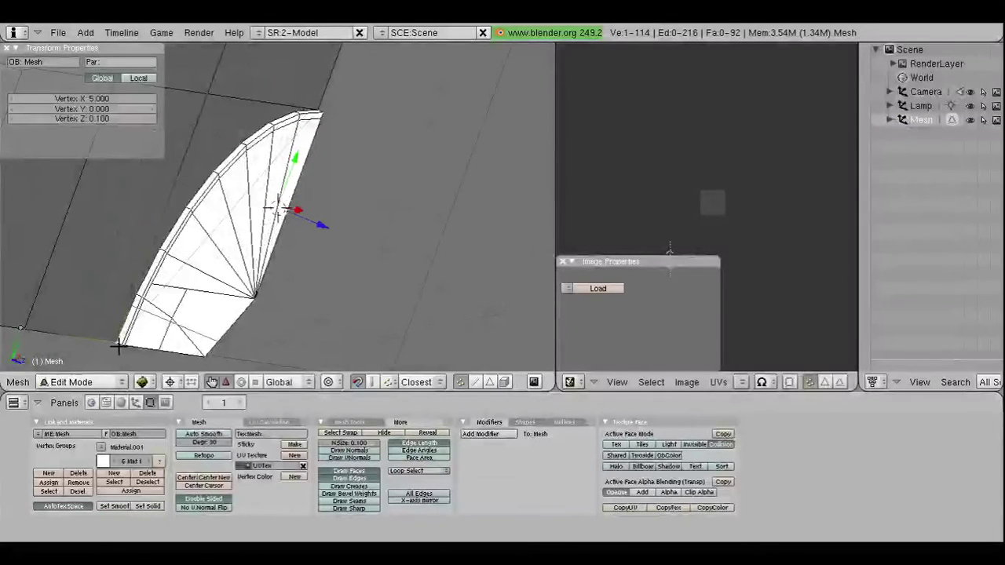
{"action": "right_click", "coordinate": [119, 302], "text": "shift"}
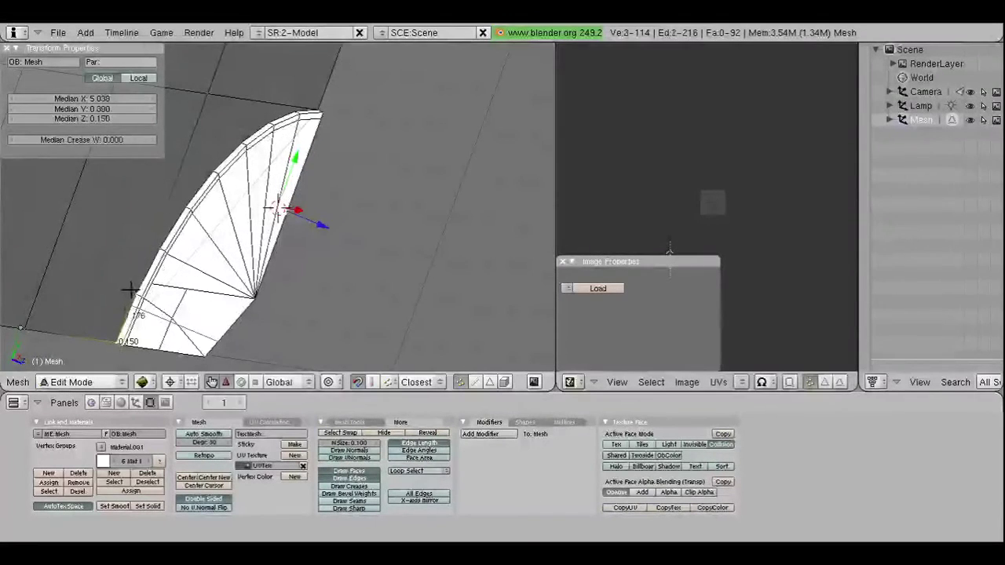
{"action": "right_click", "coordinate": [165, 246], "text": "shift"}
{"action": "right_click", "coordinate": [197, 202], "text": "shift"}
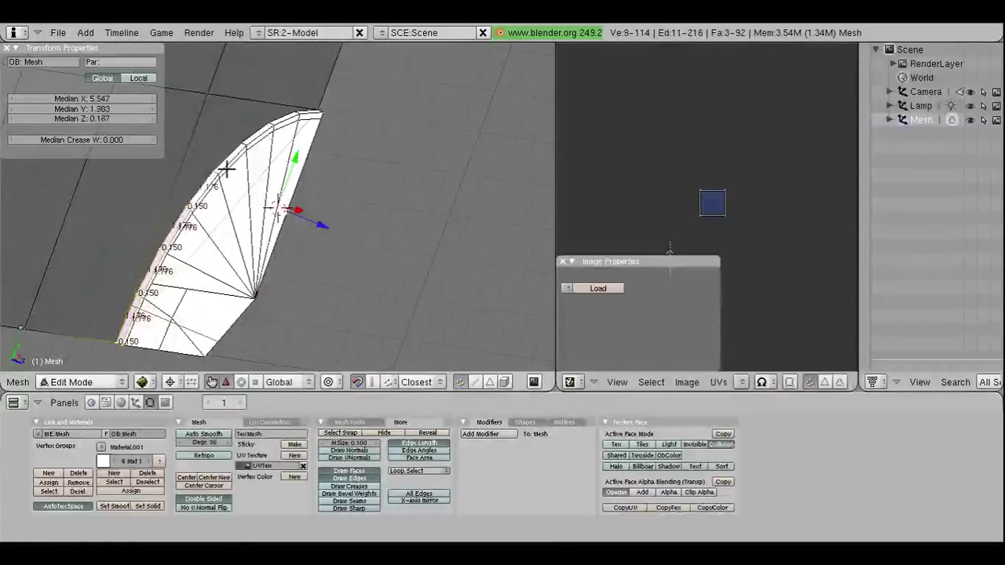
{"action": "right_click", "coordinate": [226, 167], "text": "shift"}
{"action": "right_click", "coordinate": [264, 122], "text": "shift"}
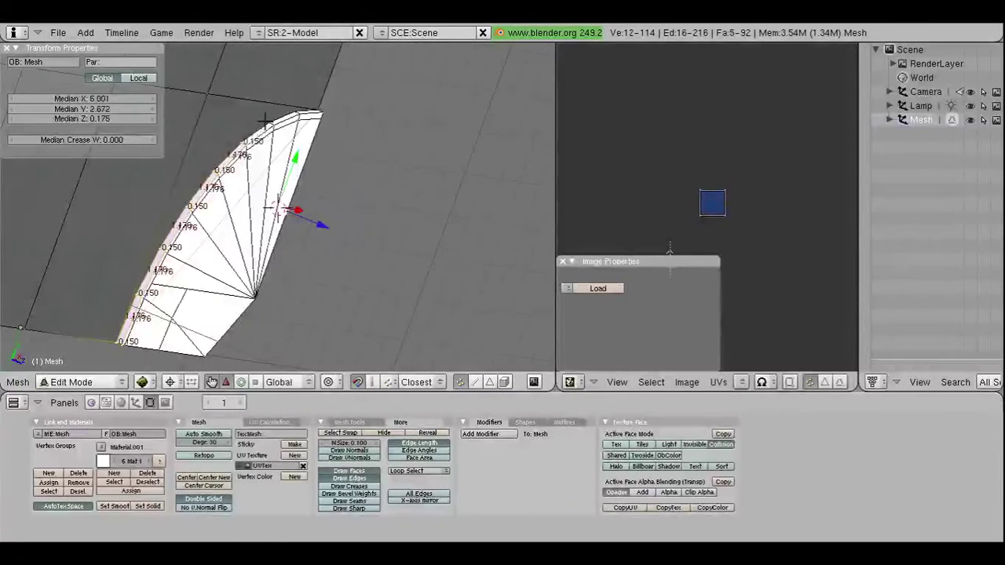
{"action": "right_click", "coordinate": [300, 110], "text": "shift"}
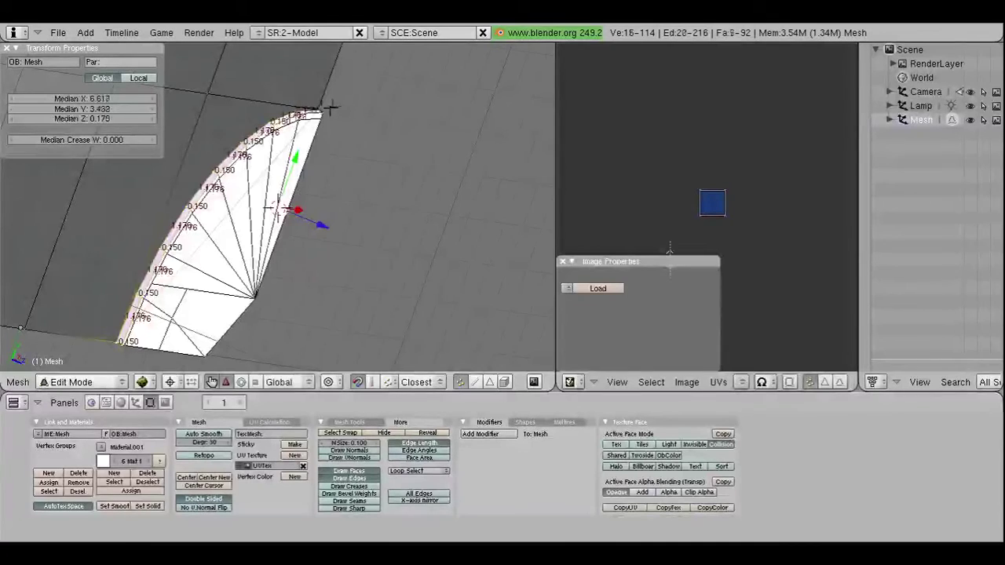
{"action": "right_click", "coordinate": [324, 100], "text": "shift"}
{"action": "right_click", "coordinate": [316, 102], "text": "shift"}
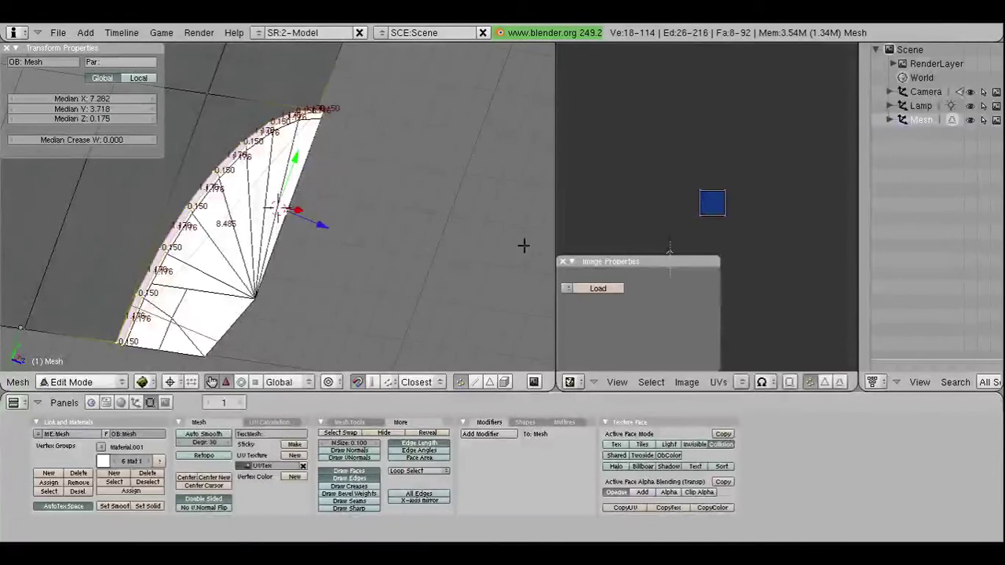
Step: Unwrap the selected curb faces with Project from View (Bounds)
{"action": "middle_click_drag", "start_coordinate": [177, 196], "coordinate": [262, 210]}
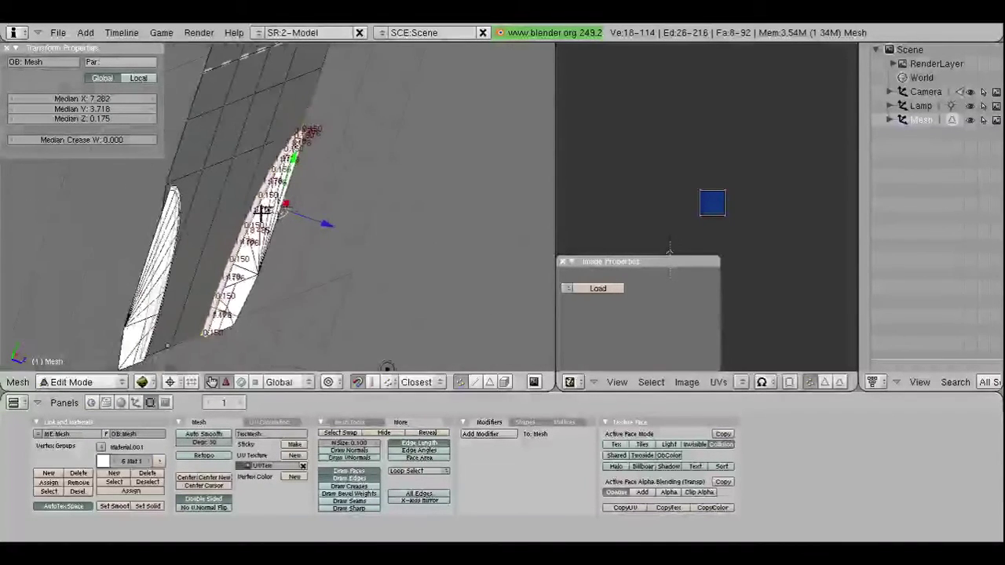
{"action": "key", "text": "u"}
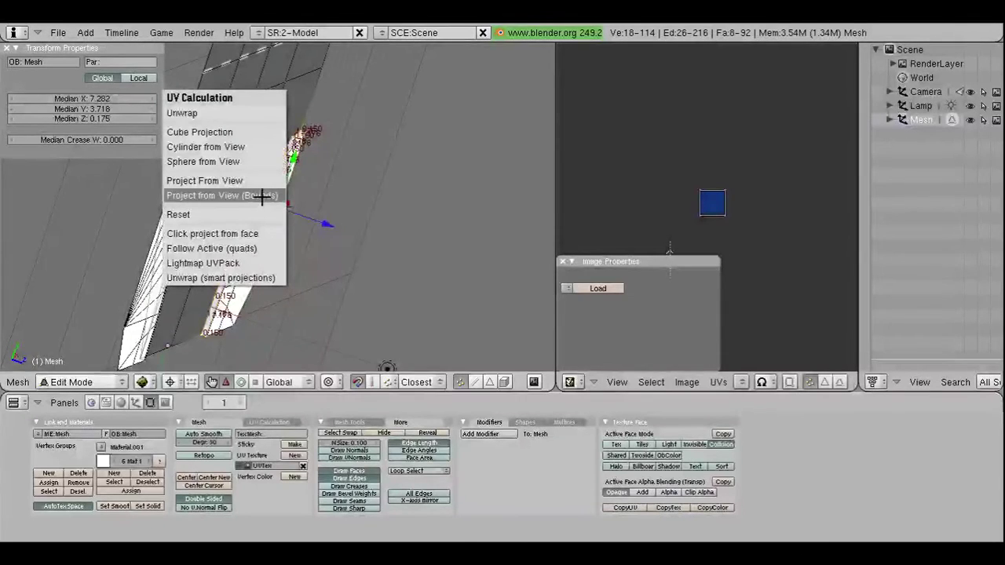
{"action": "left_click", "coordinate": [261, 197]}
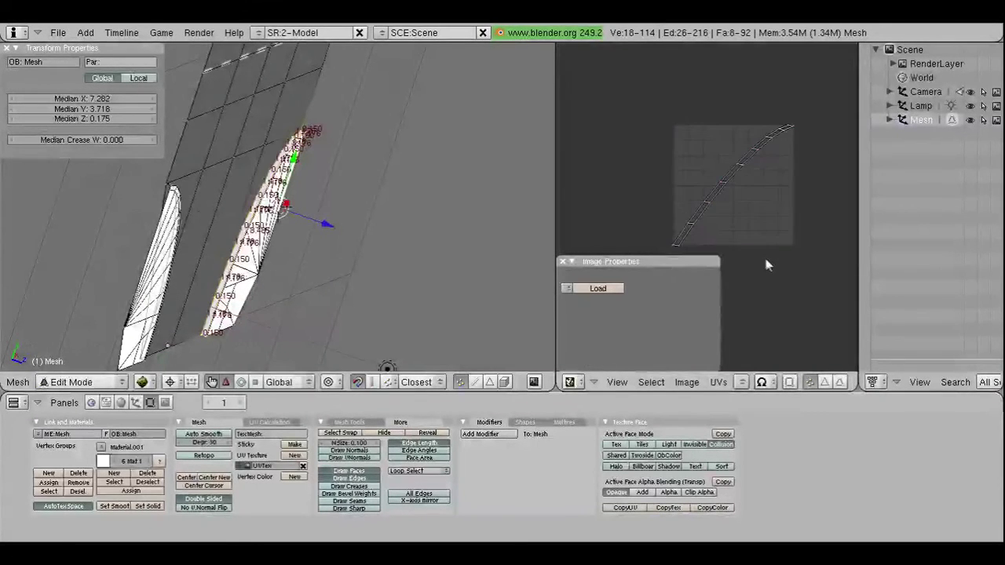
Step: Assign the str_gehweg07.bmp sidewalk texture to the unwrapped curb faces in the UV editor
{"action": "middle_click_drag", "start_coordinate": [219, 197], "coordinate": [170, 205]}
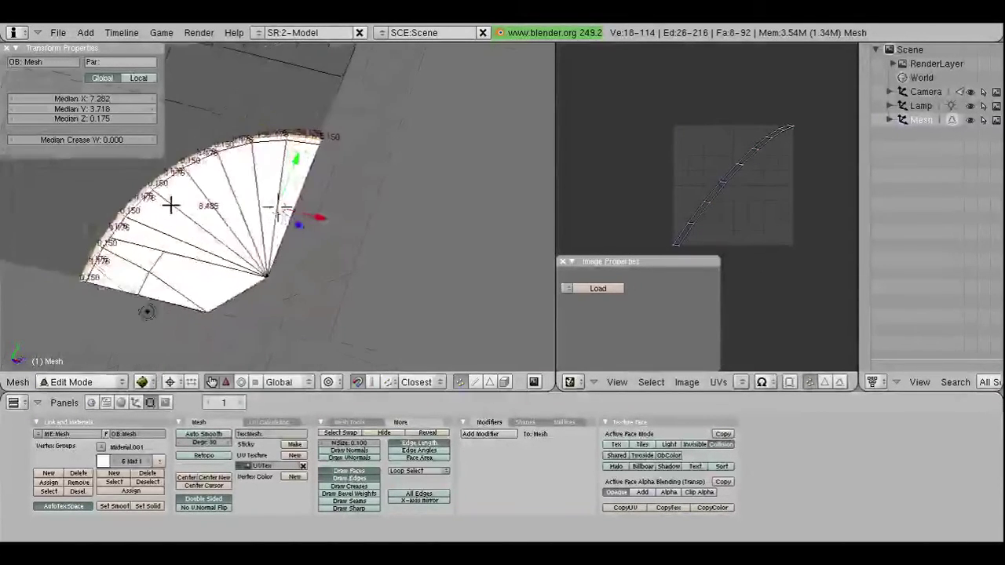
{"action": "left_click", "coordinate": [741, 382]}
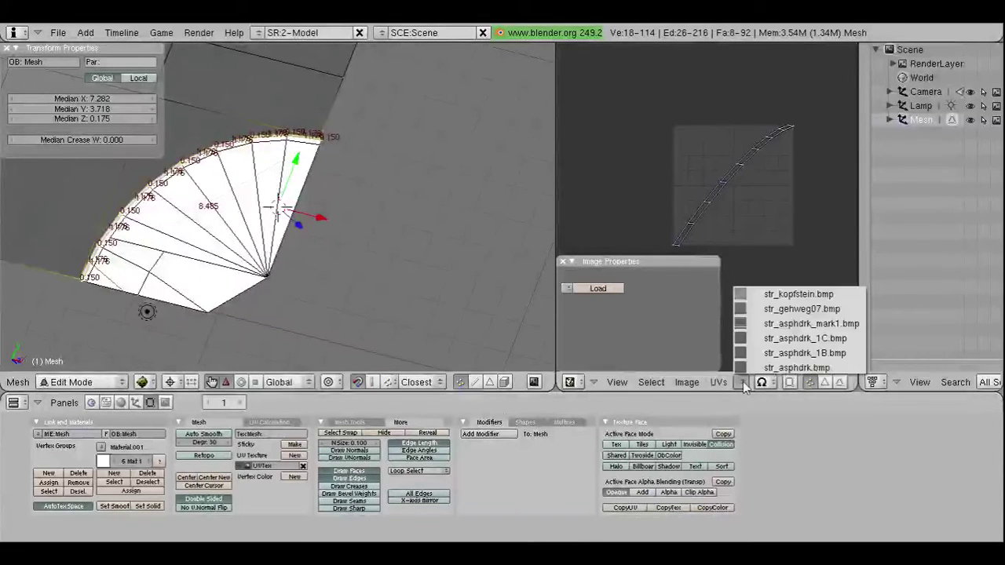
{"action": "left_click", "coordinate": [779, 311]}
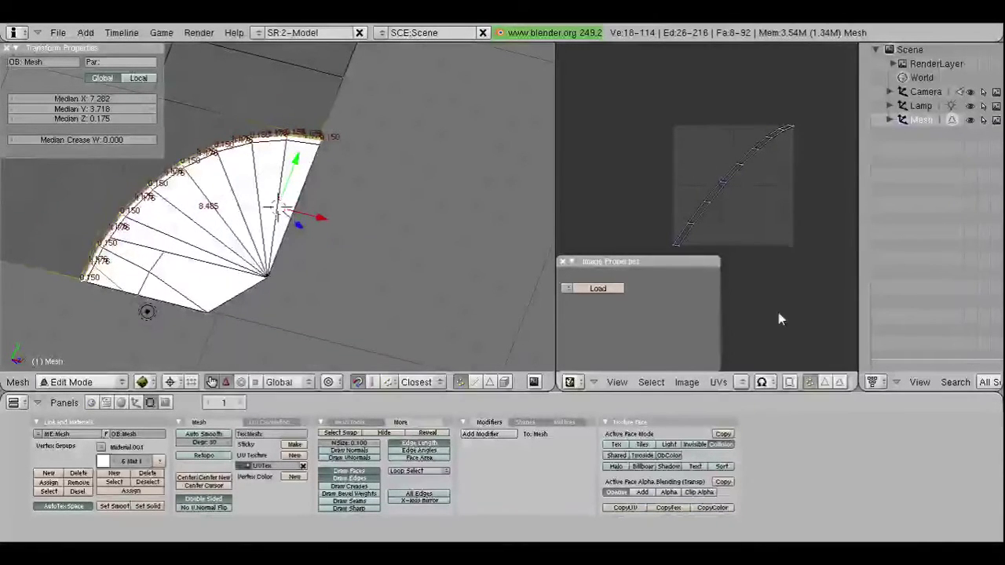
{"action": "right_click", "coordinate": [705, 236]}
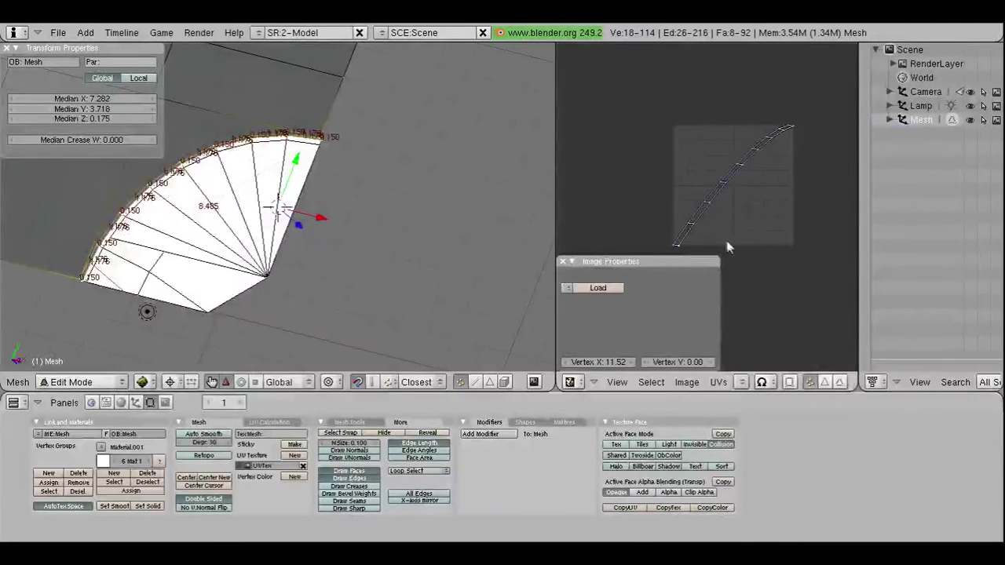
Step: Move the lower right-side UV vertices of the curb strip to X 254.72
{"action": "left_click", "coordinate": [604, 363]}
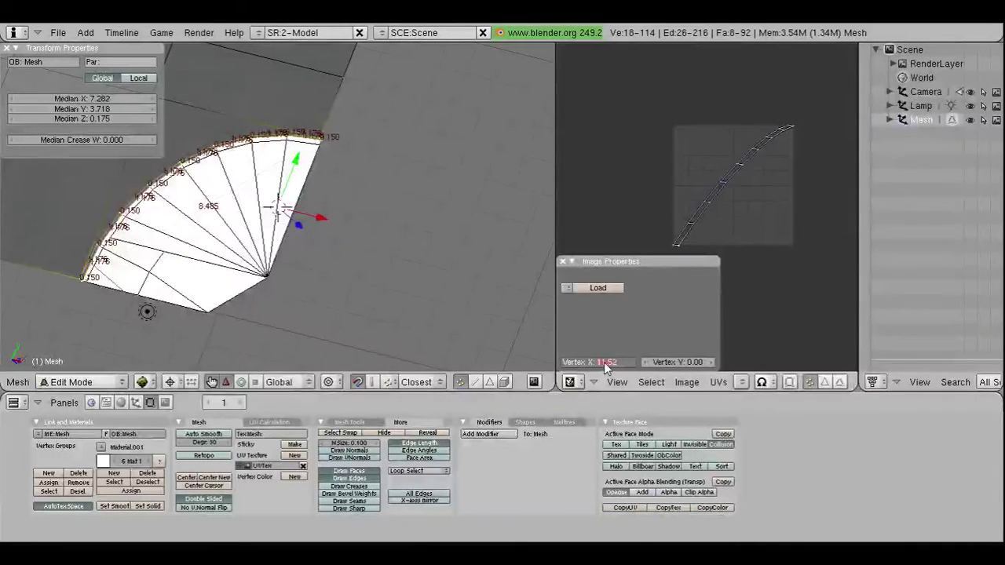
{"action": "key", "text": "Return"}
{"action": "scroll", "coordinate": [743, 239], "scroll_direction": "up", "scroll_amount": 1}
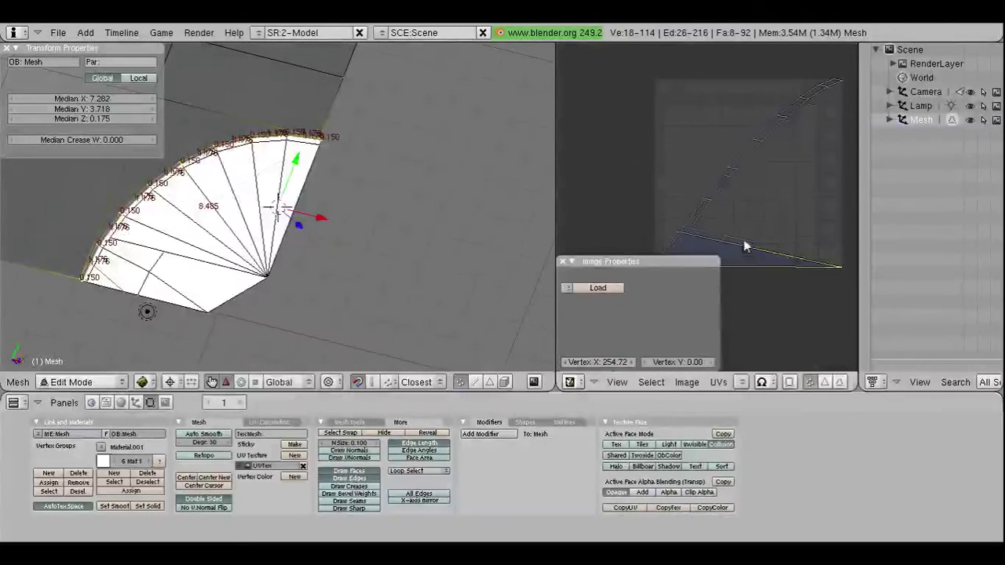
{"action": "right_click", "coordinate": [688, 244], "text": "shift"}
{"action": "left_click", "coordinate": [605, 362]}
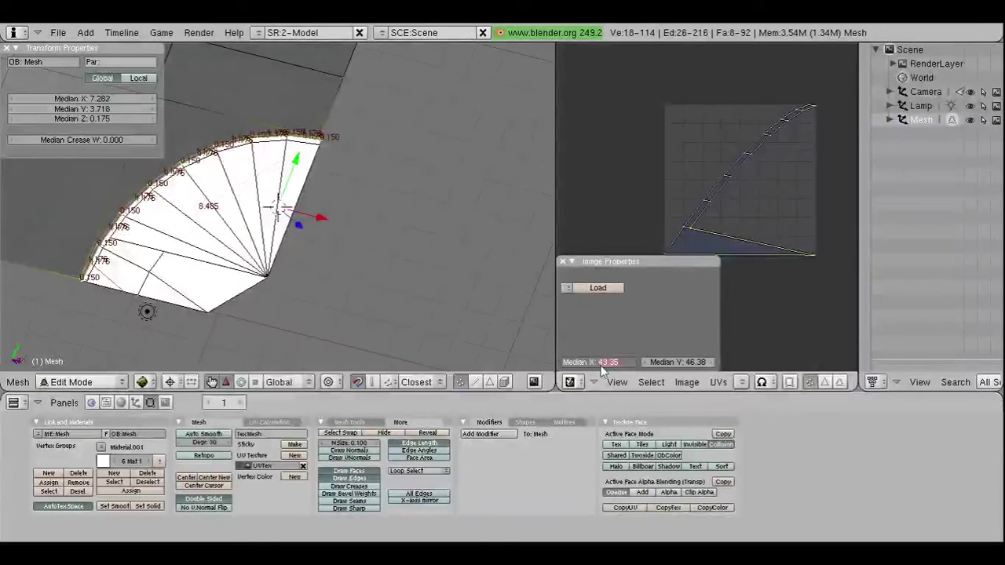
{"action": "type", "text": "254.7"}
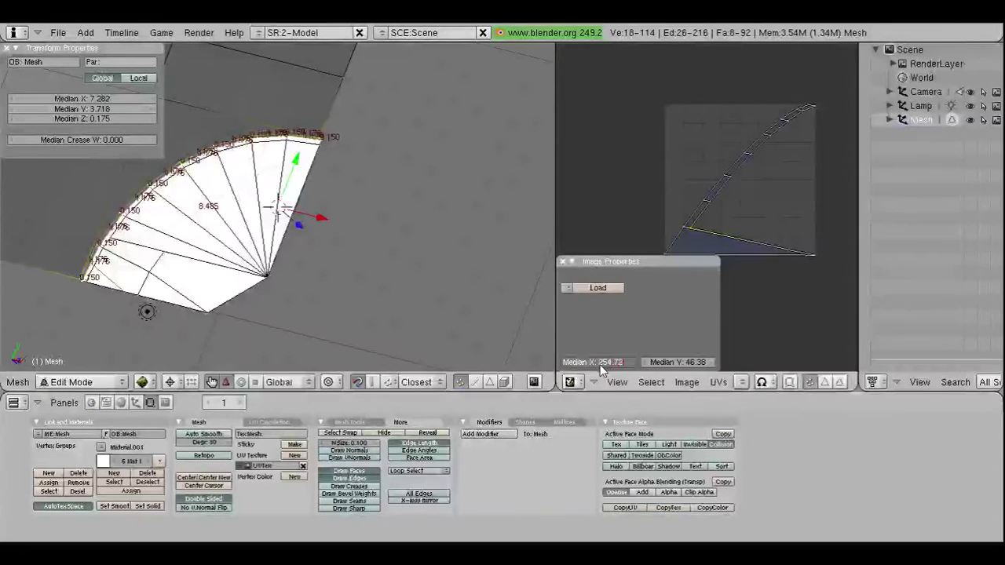
{"action": "key", "text": "Return"}
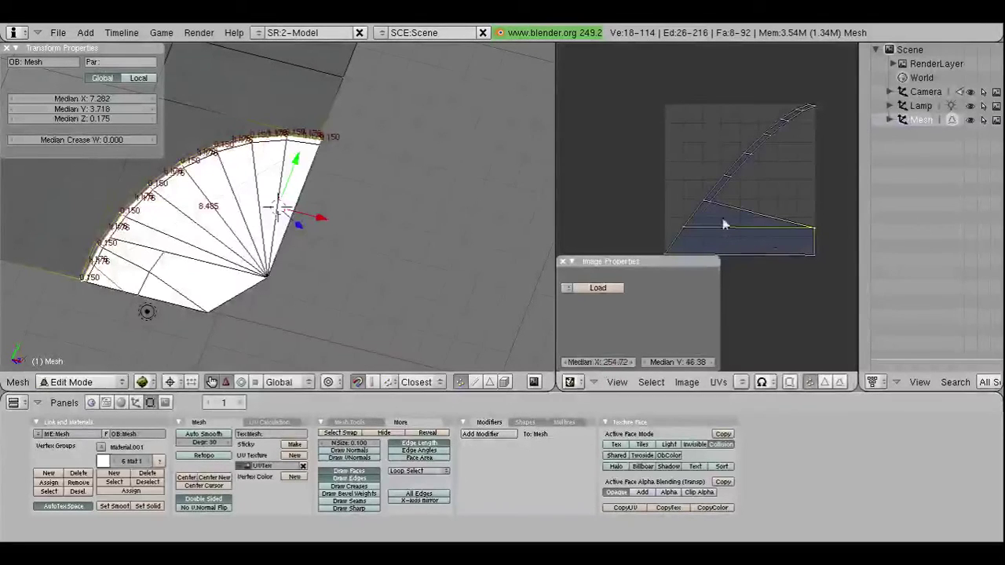
{"action": "left_click", "coordinate": [600, 362]}
{"action": "type", "text": "254.72"}
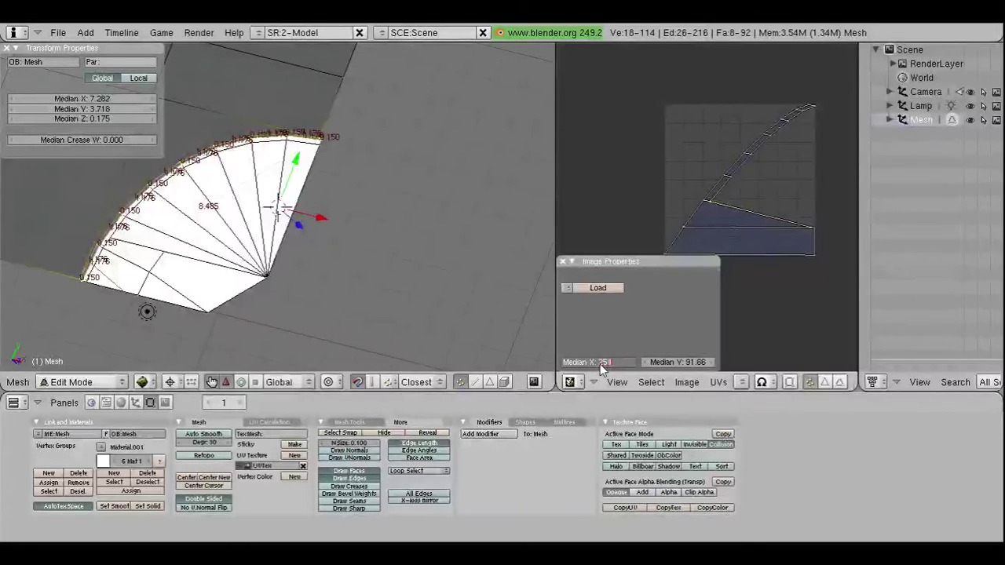
{"action": "key", "text": "Return"}
{"action": "right_click", "coordinate": [757, 195]}
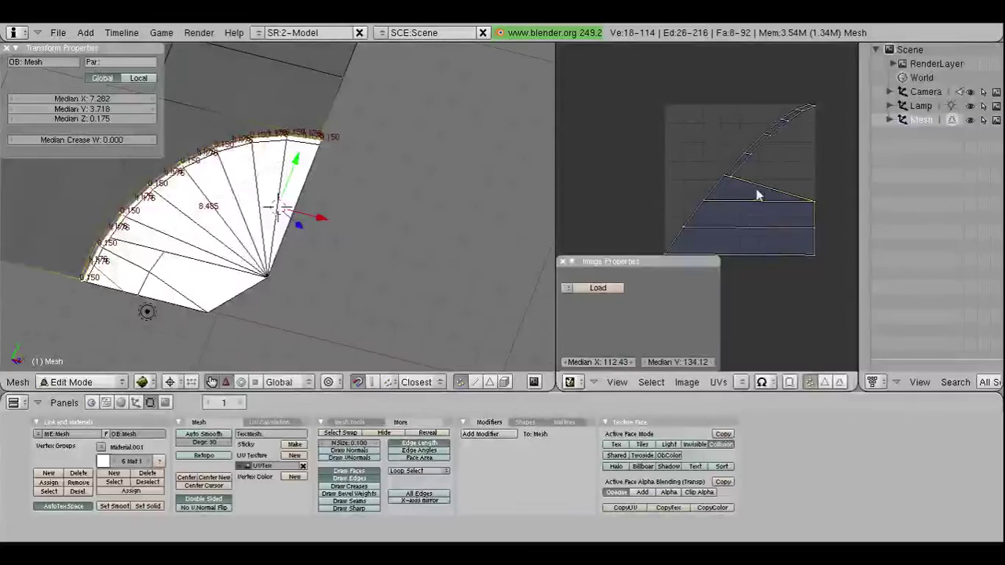
{"action": "left_click", "coordinate": [602, 363]}
{"action": "key", "text": "Return"}
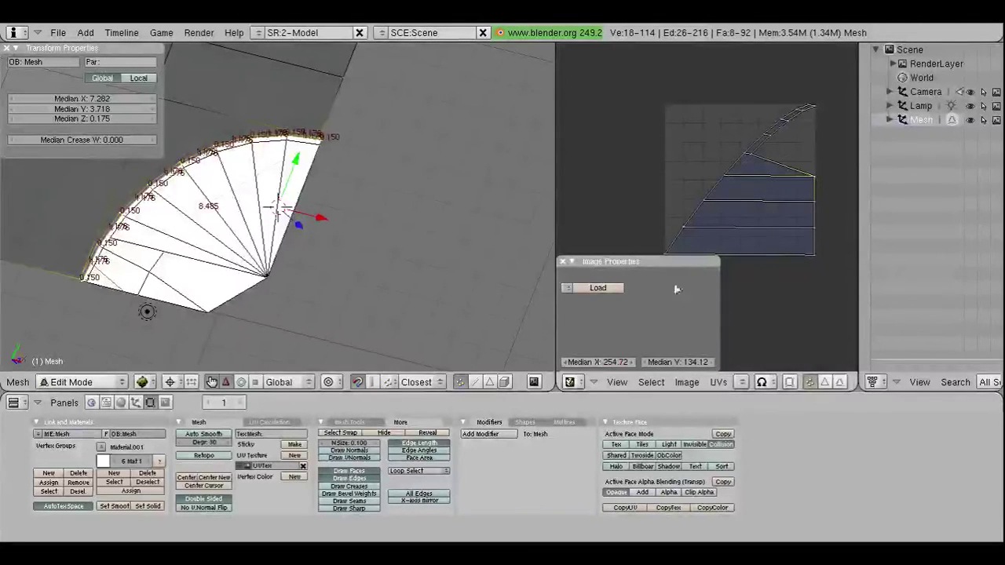
Step: Align the upper right-side UV vertices to X 254.72 as well
{"action": "right_click", "coordinate": [762, 168]}
{"action": "left_click", "coordinate": [600, 362]}
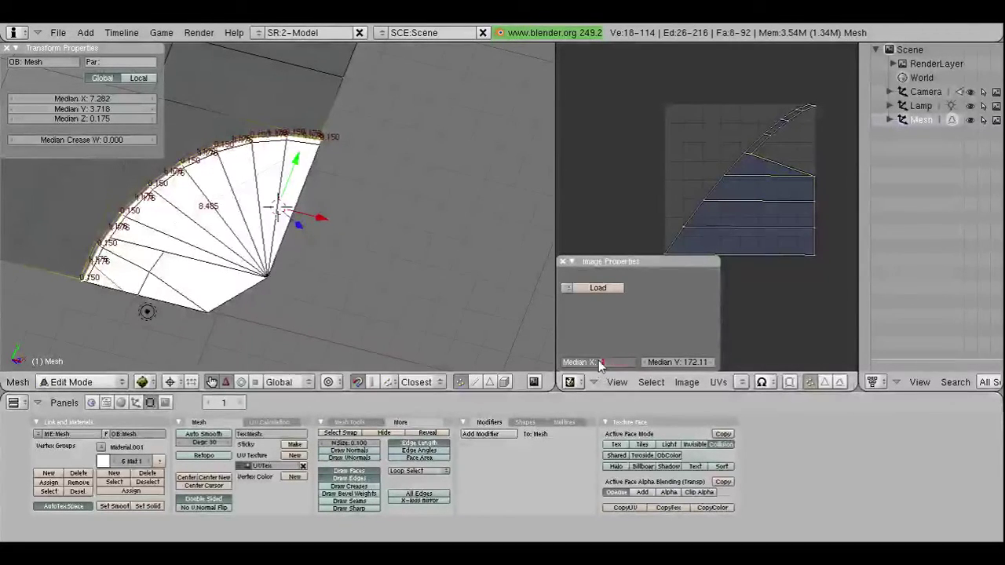
{"action": "type", "text": "254.72"}
{"action": "key", "text": "Return"}
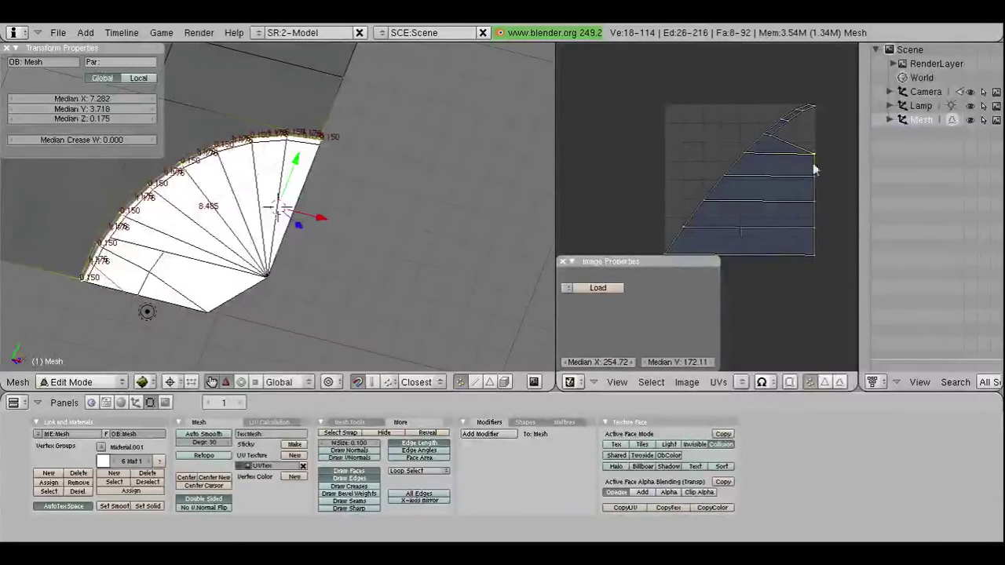
{"action": "right_click", "coordinate": [788, 148]}
{"action": "right_click", "coordinate": [753, 225]}
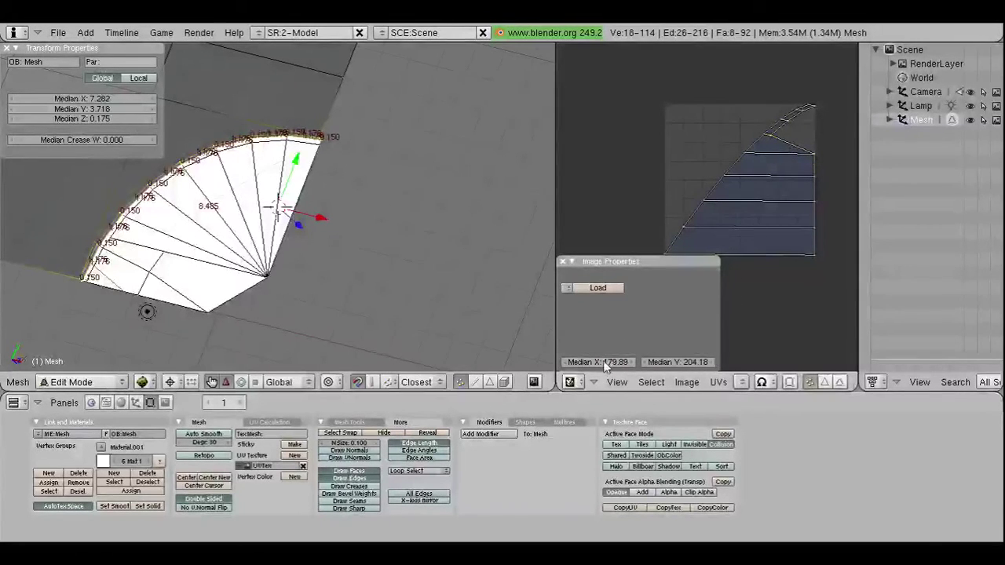
{"action": "left_click", "coordinate": [605, 363]}
{"action": "type", "text": "254.72"}
{"action": "key", "text": "Return"}
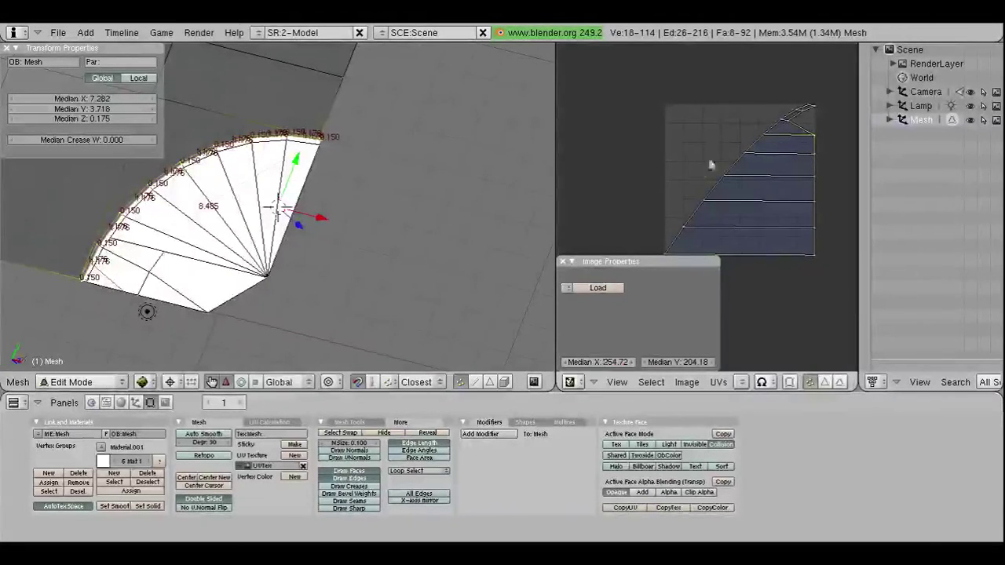
{"action": "right_click", "coordinate": [790, 132]}
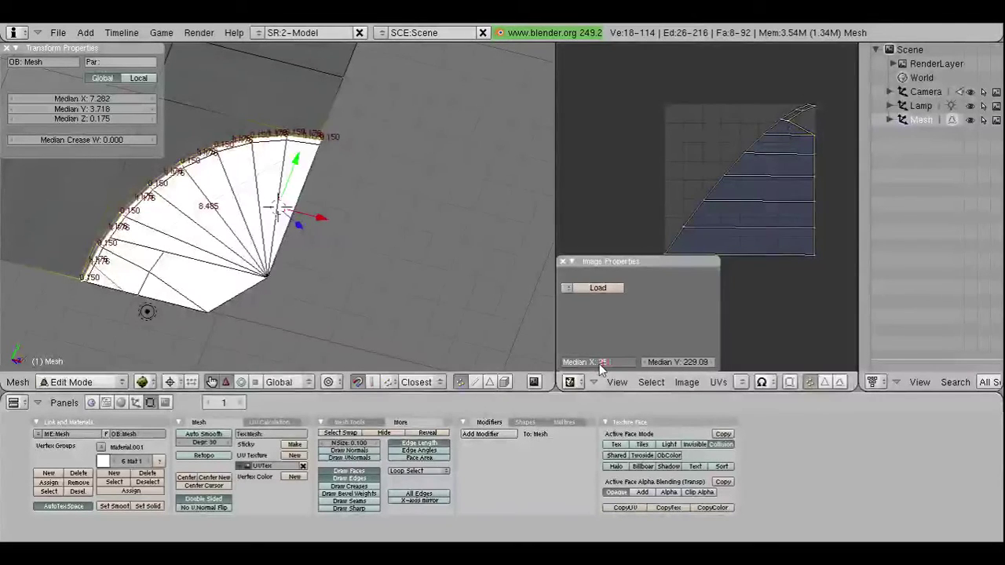
{"action": "type", "text": "4.72"}
{"action": "key", "text": "Return"}
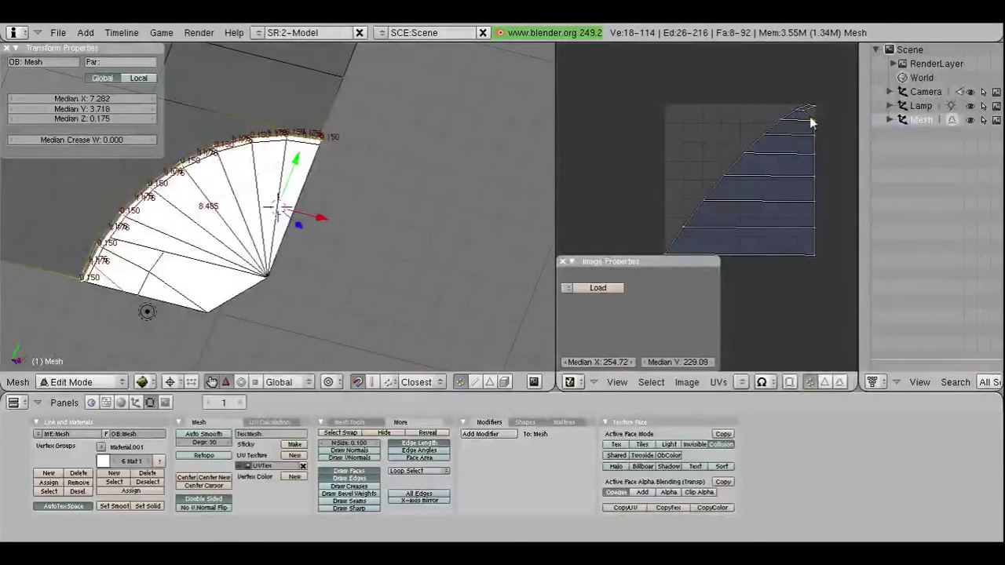
{"action": "left_click", "coordinate": [595, 361]}
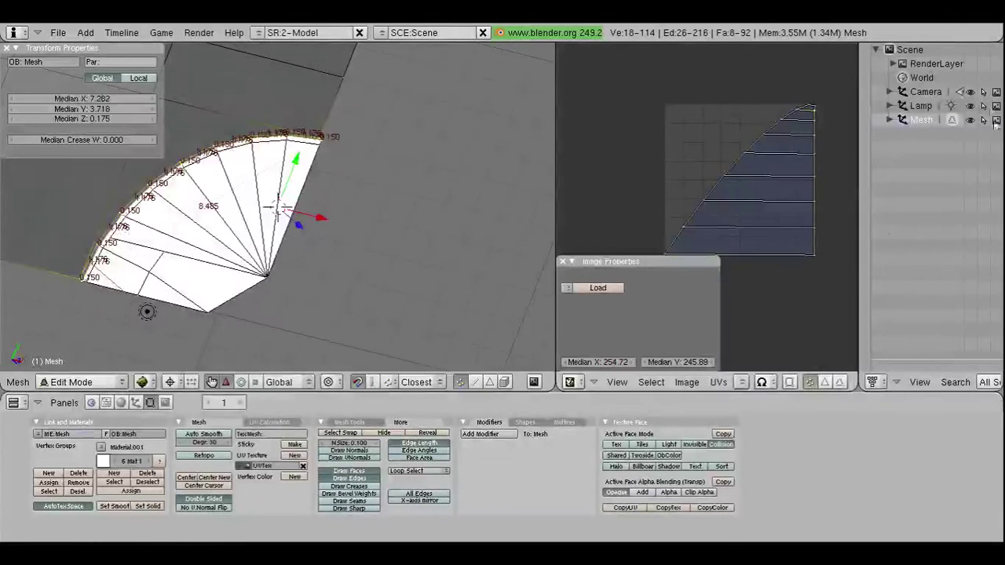
{"action": "key", "text": "Return"}
Step: Place the top UV vertex at X 249.09, Y 256
{"action": "right_click", "coordinate": [819, 103]}
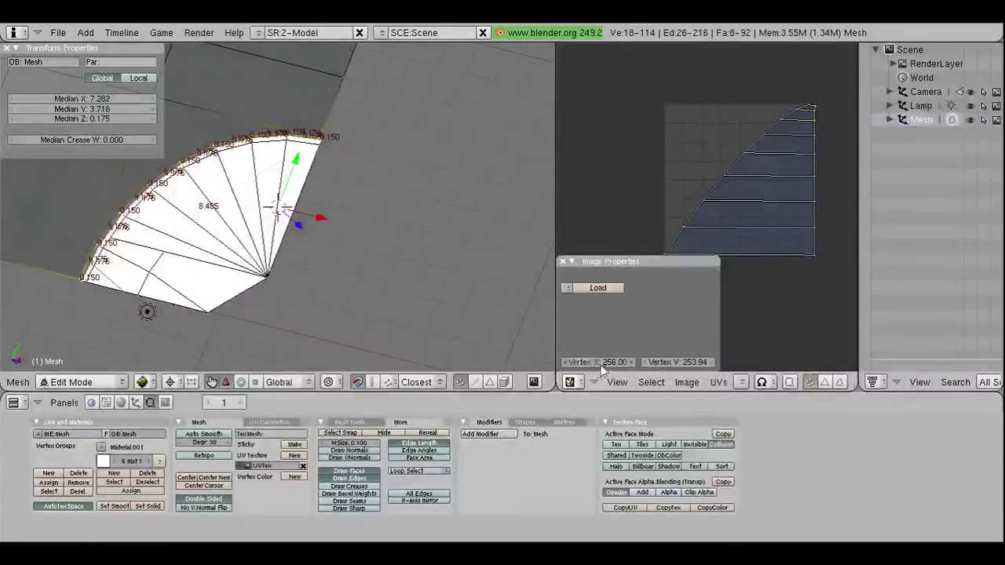
{"action": "left_click", "coordinate": [599, 363]}
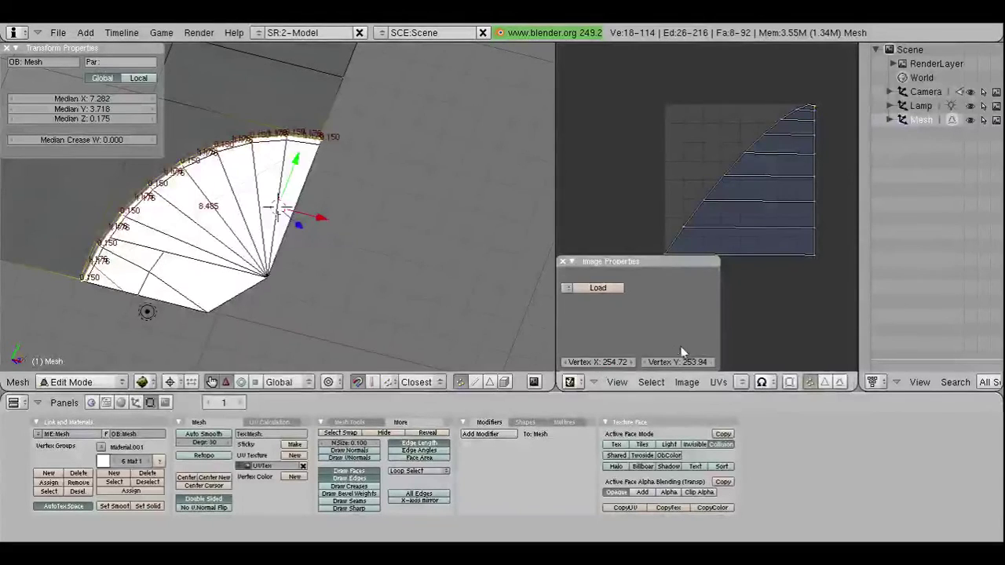
{"action": "left_click", "coordinate": [671, 363]}
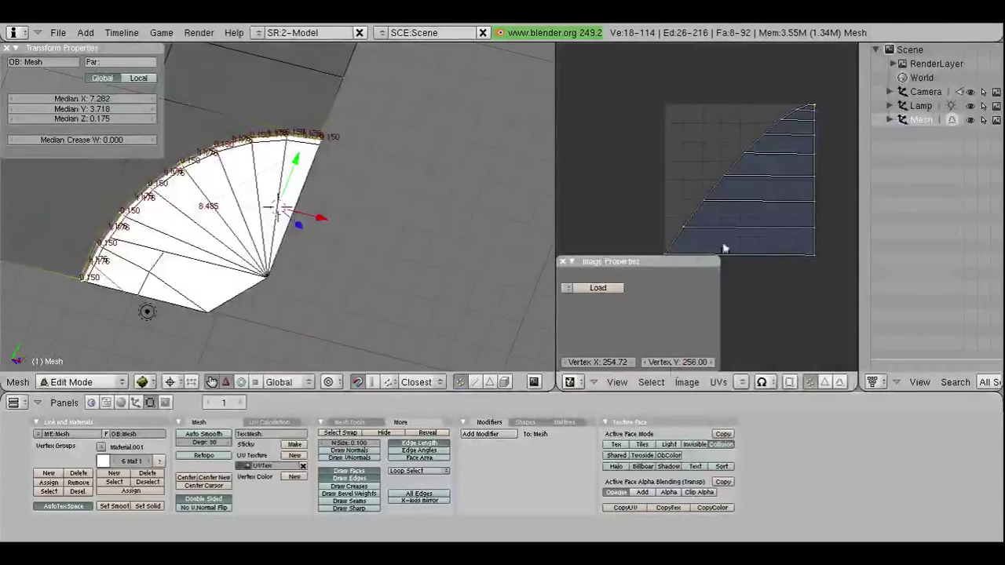
{"action": "right_click", "coordinate": [789, 105]}
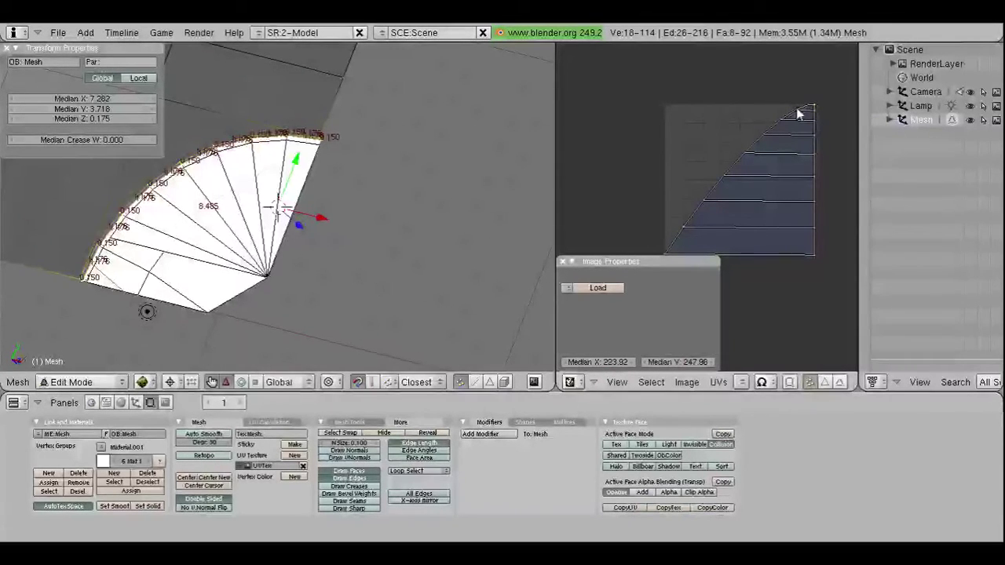
{"action": "left_click", "coordinate": [595, 363]}
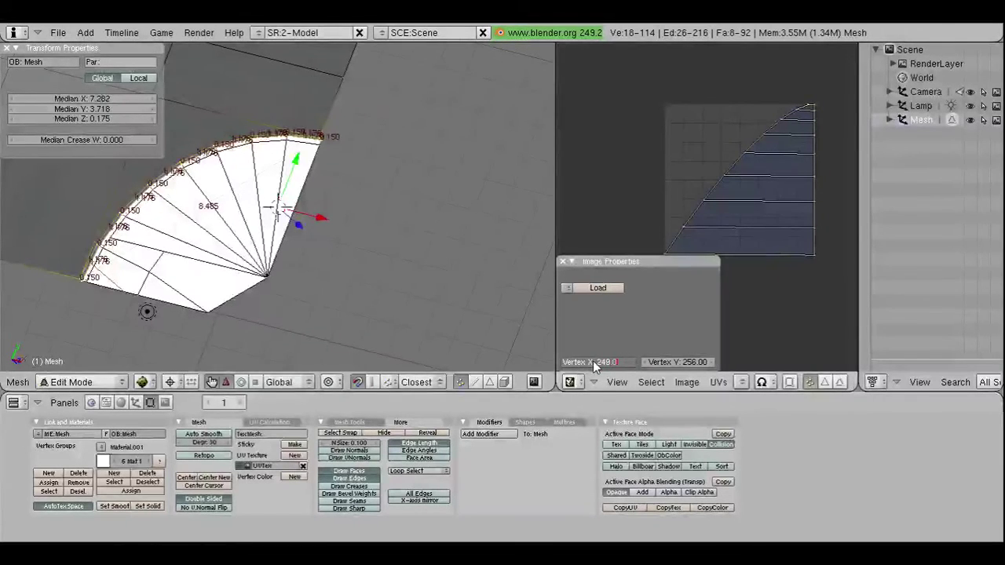
{"action": "type", "text": "9"}
{"action": "key", "text": "Return"}
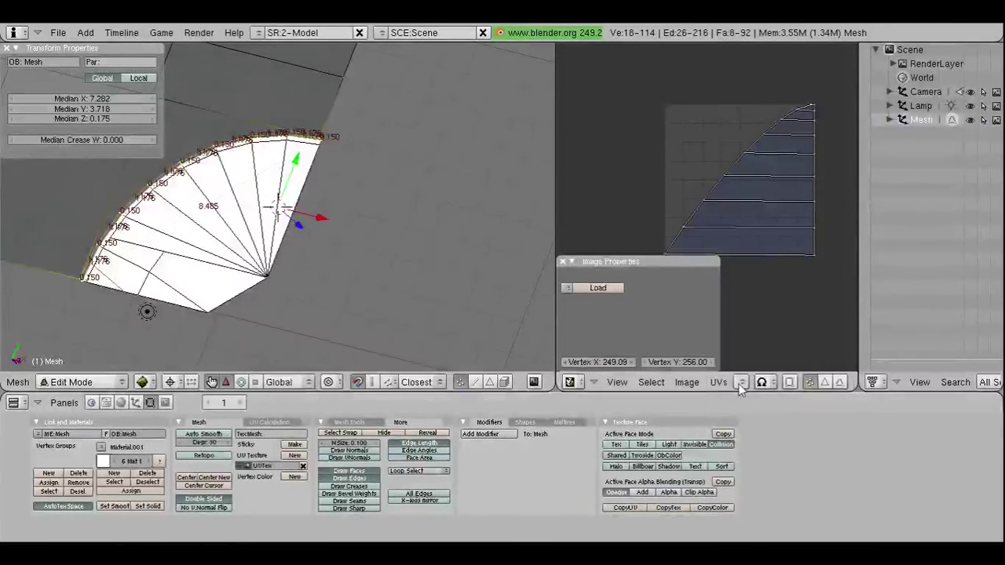
{"action": "middle_click_drag", "start_coordinate": [419, 278], "coordinate": [269, 280]}
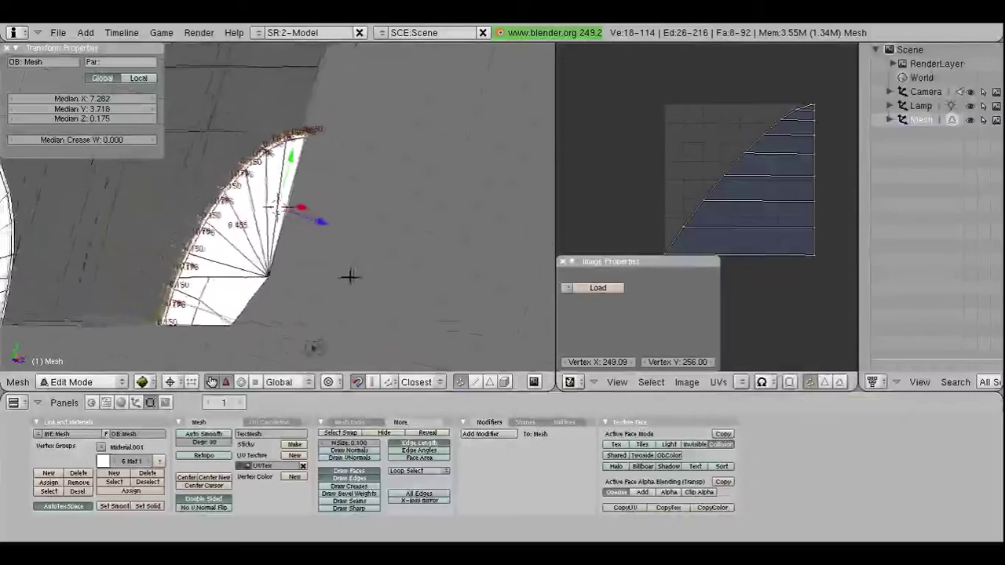
Step: In face mode, select two neighbouring curb faces and shift their top-corner UV vertices horizontally
{"action": "left_click", "coordinate": [489, 382]}
{"action": "right_click", "coordinate": [128, 201], "text": "shift"}
{"action": "right_click", "coordinate": [127, 199], "text": "shift"}
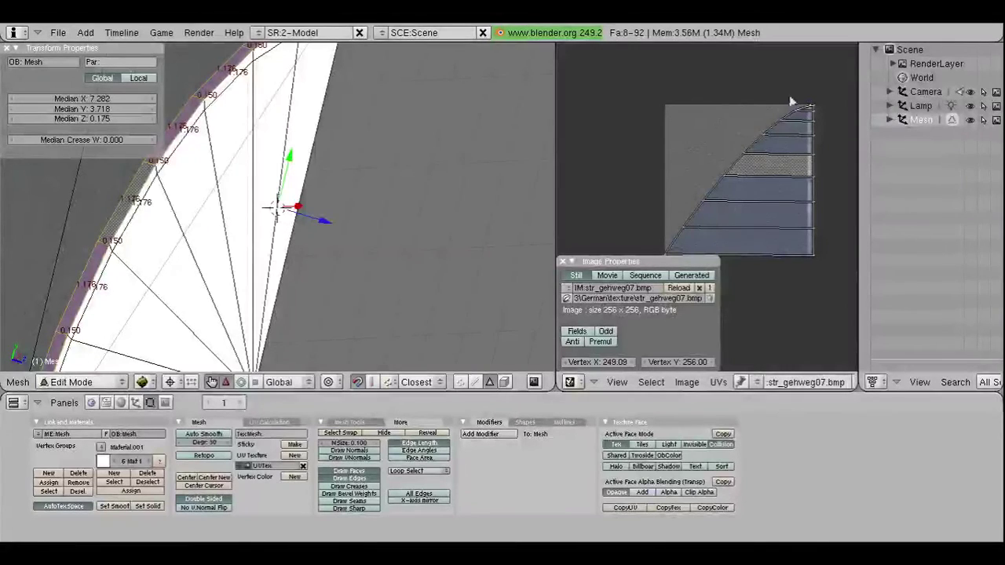
{"action": "scroll", "coordinate": [791, 101], "scroll_direction": "up", "scroll_amount": 2}
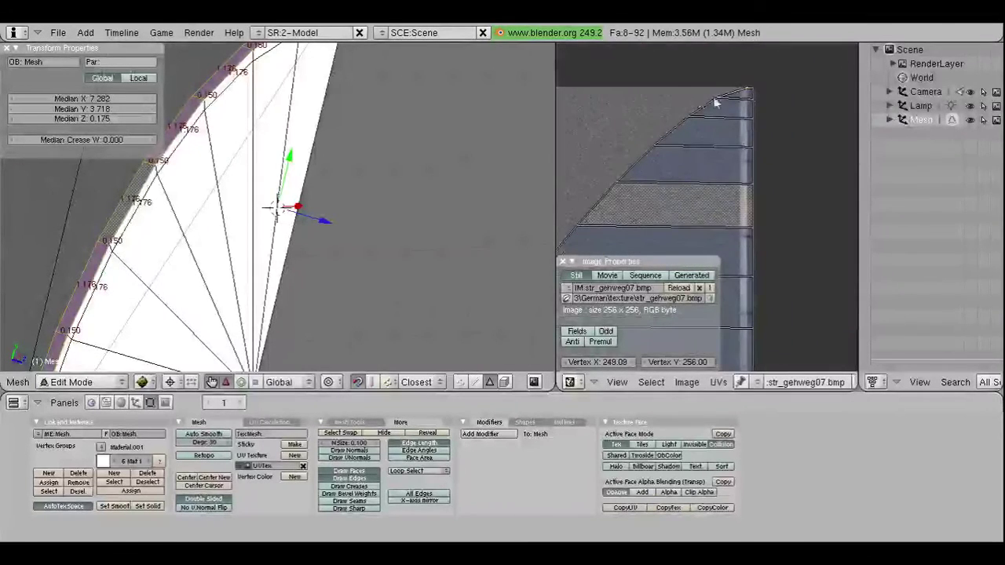
{"action": "right_click", "coordinate": [716, 102], "text": "shift"}
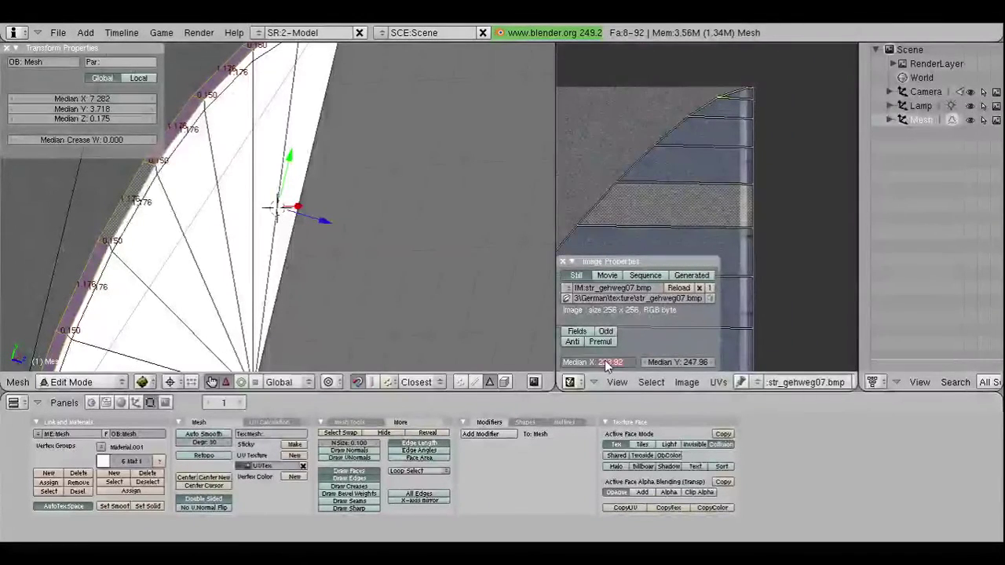
{"action": "type", "text": "2"}
{"action": "key", "text": "Return"}
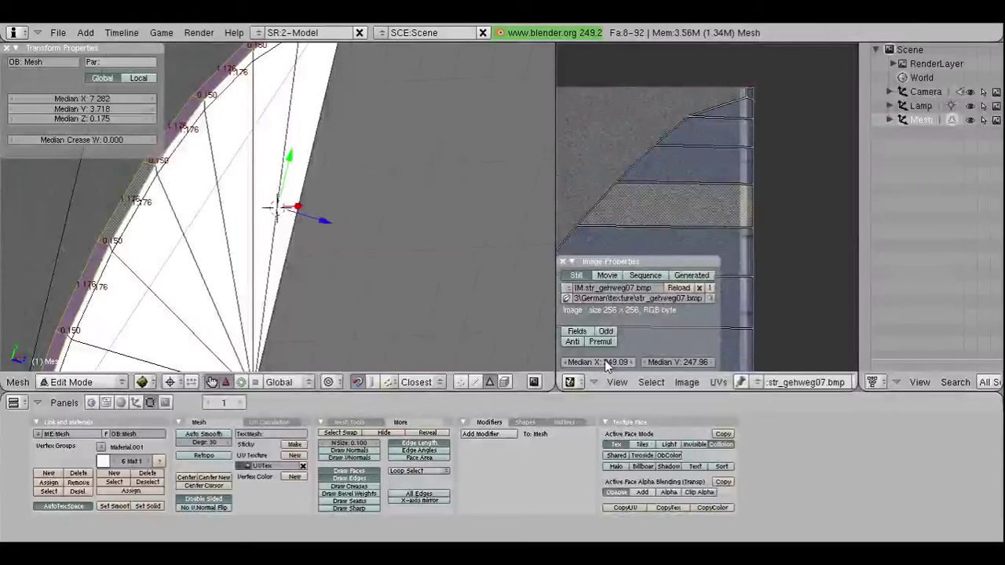
Step: Move another curb UV vertex to X 249.09 on the texture's right edge
{"action": "right_click", "coordinate": [675, 126]}
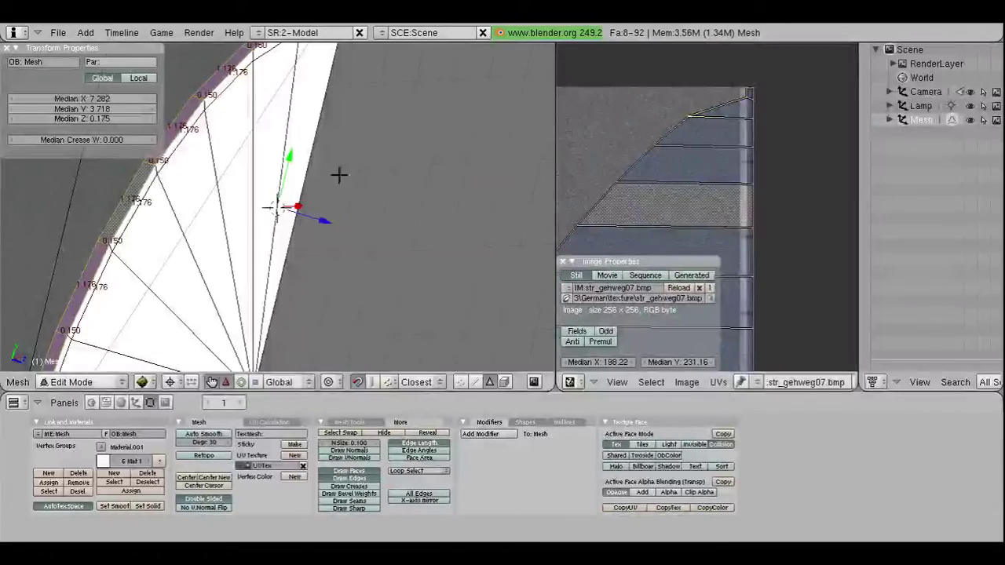
{"action": "middle_click_drag", "start_coordinate": [337, 173], "coordinate": [193, 243]}
{"action": "mouse_move", "coordinate": [280, 155]}
{"action": "middle_mouse_down"}
{"action": "mouse_move", "coordinate": [275, 168]}
{"action": "mouse_move", "coordinate": [298, 179]}
{"action": "middle_mouse_up"}
{"action": "scroll", "coordinate": [691, 180], "scroll_direction": "down", "scroll_amount": 1}
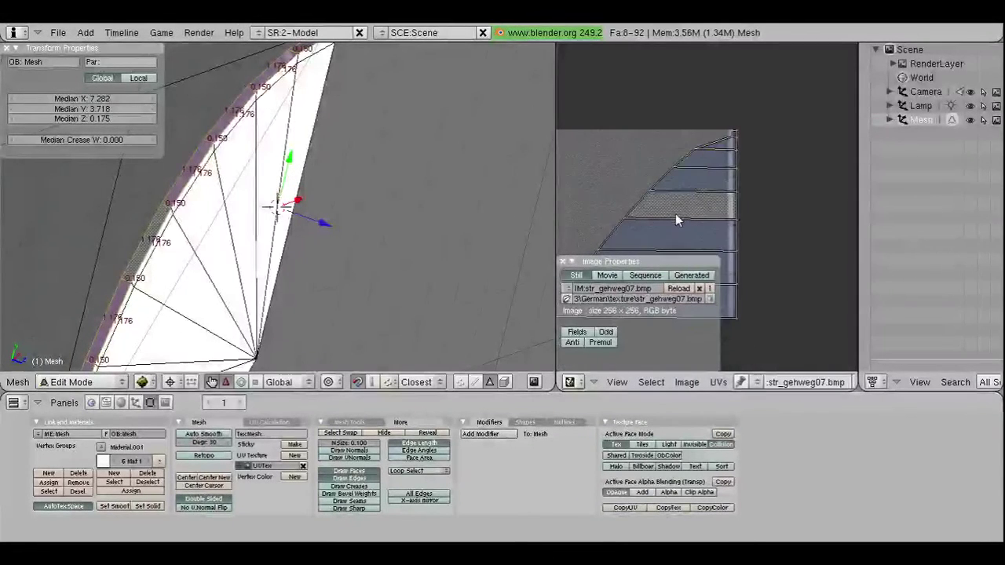
{"action": "scroll", "coordinate": [675, 213], "scroll_direction": "up", "scroll_amount": 1}
{"action": "right_click", "coordinate": [694, 128]}
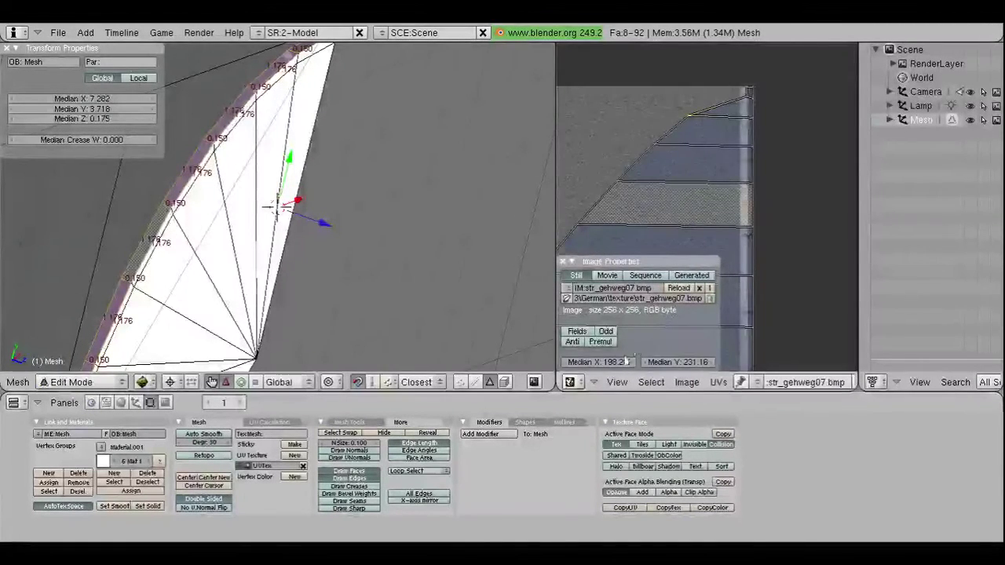
{"action": "left_click", "coordinate": [608, 363]}
{"action": "type", "text": "2"}
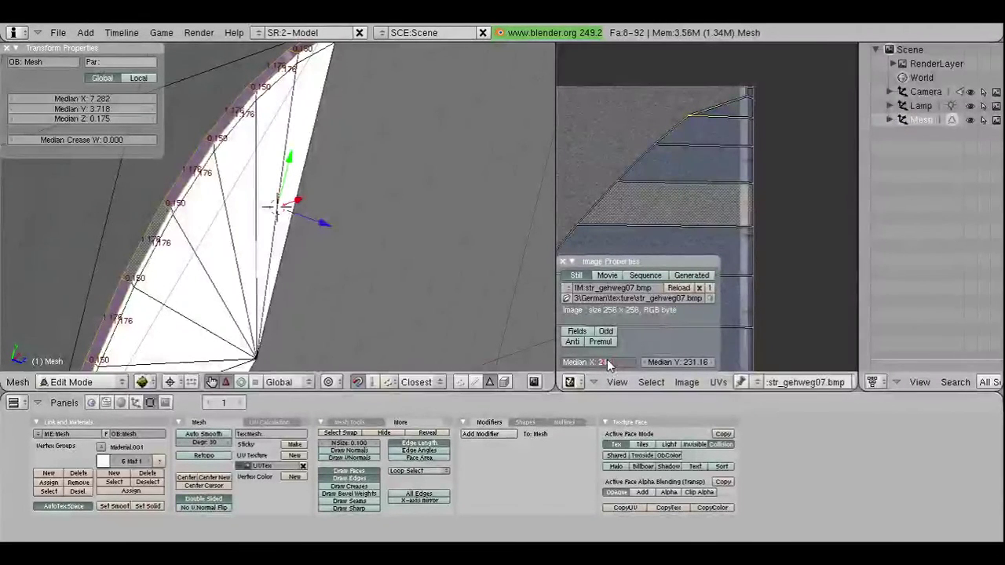
{"action": "key", "text": "Return"}
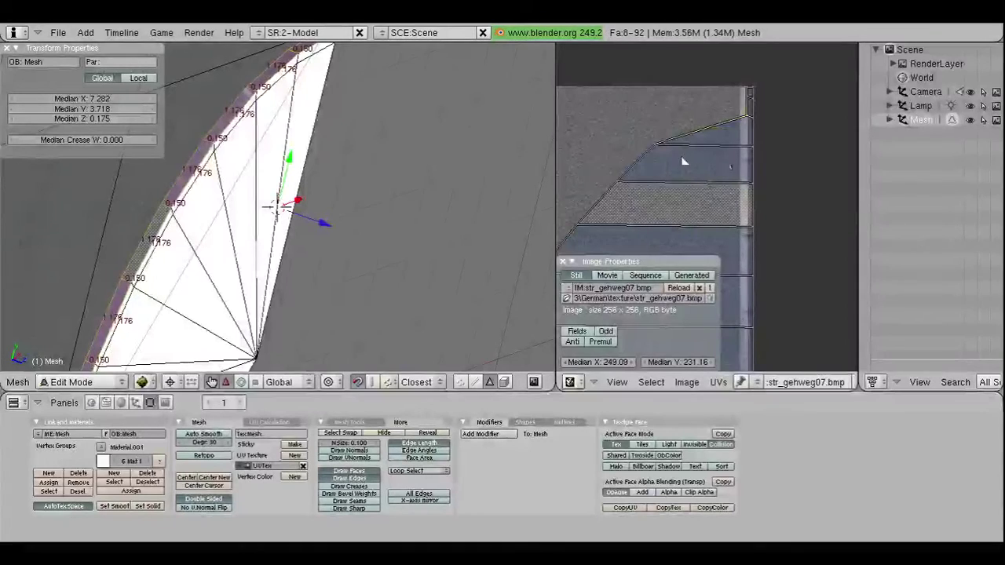
{"action": "left_click", "coordinate": [602, 365]}
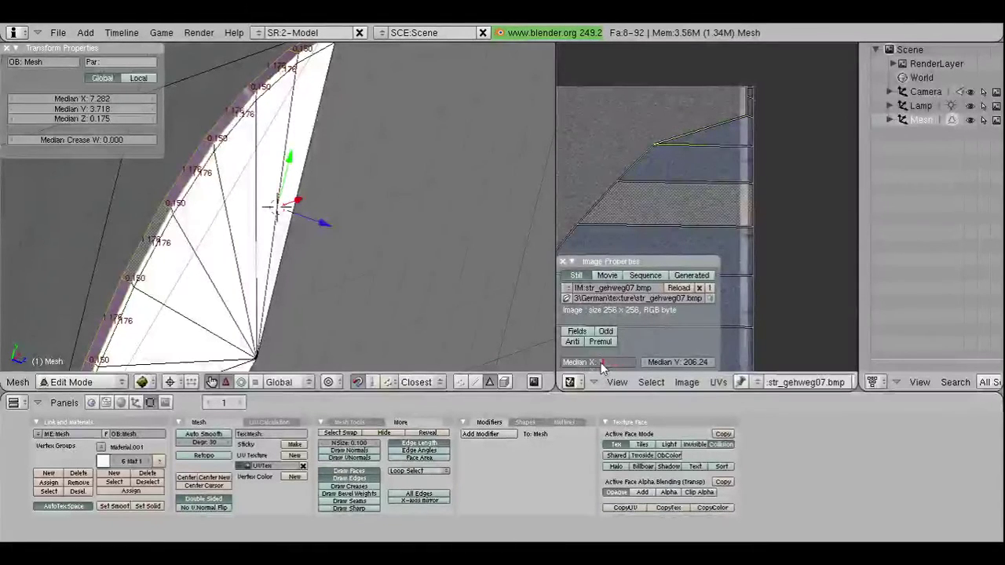
{"action": "type", "text": "249.09"}
{"action": "key", "text": "Return"}
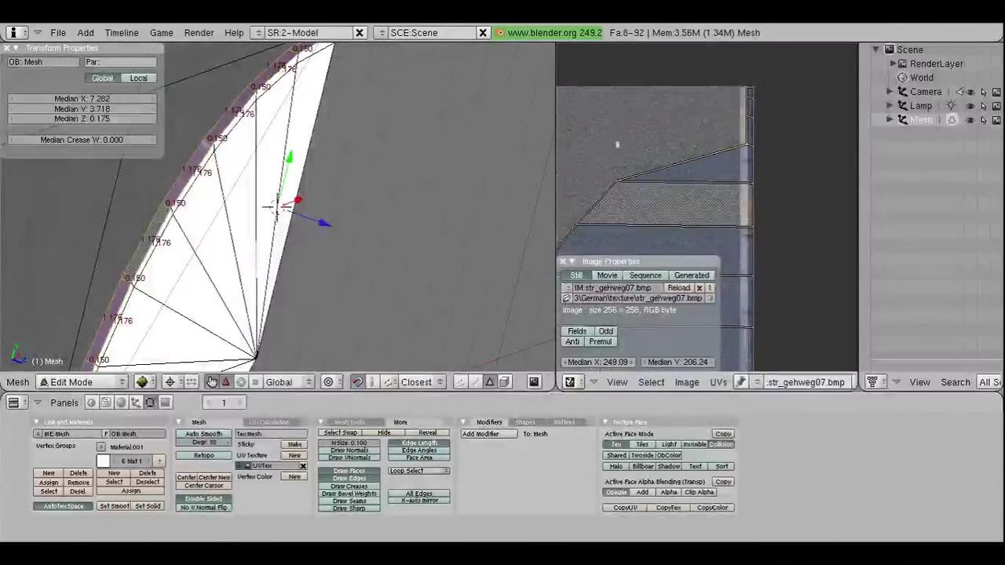
Step: Add the lower UV vertex and set the selection to X 65.91, Y 93.73
{"action": "right_click", "coordinate": [618, 181], "text": "shift"}
{"action": "left_click", "coordinate": [602, 362]}
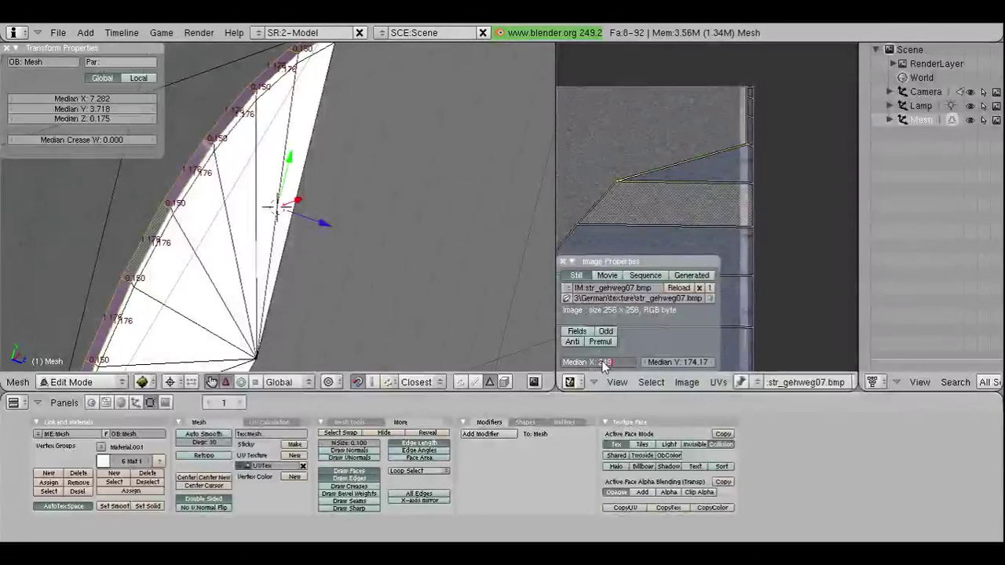
{"action": "key", "text": "Return"}
{"action": "scroll", "coordinate": [663, 227], "scroll_direction": "down", "scroll_amount": 1}
{"action": "scroll", "coordinate": [662, 227], "scroll_direction": "down", "scroll_amount": 1}
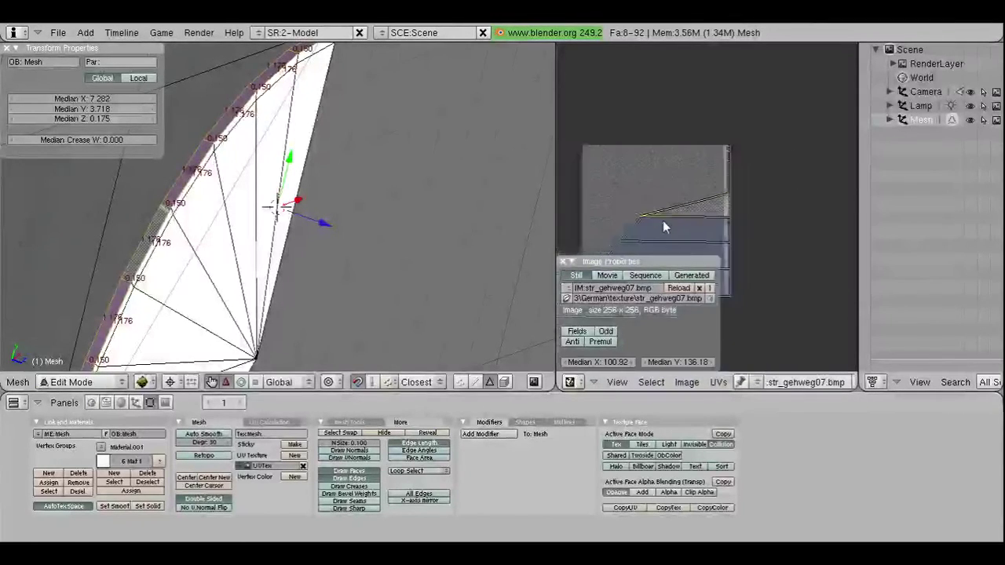
{"action": "scroll", "coordinate": [663, 227], "scroll_direction": "down", "scroll_amount": 2}
{"action": "left_click", "coordinate": [603, 362]}
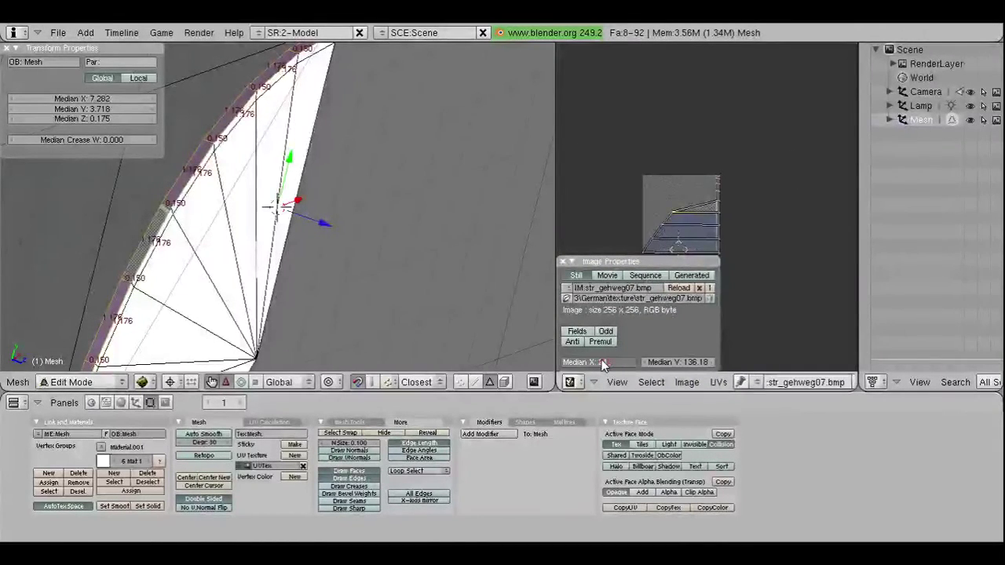
{"action": "type", "text": "65.91"}
{"action": "key", "text": "Tab"}
{"action": "type", "text": "93.73"}
{"action": "key", "text": "Return"}
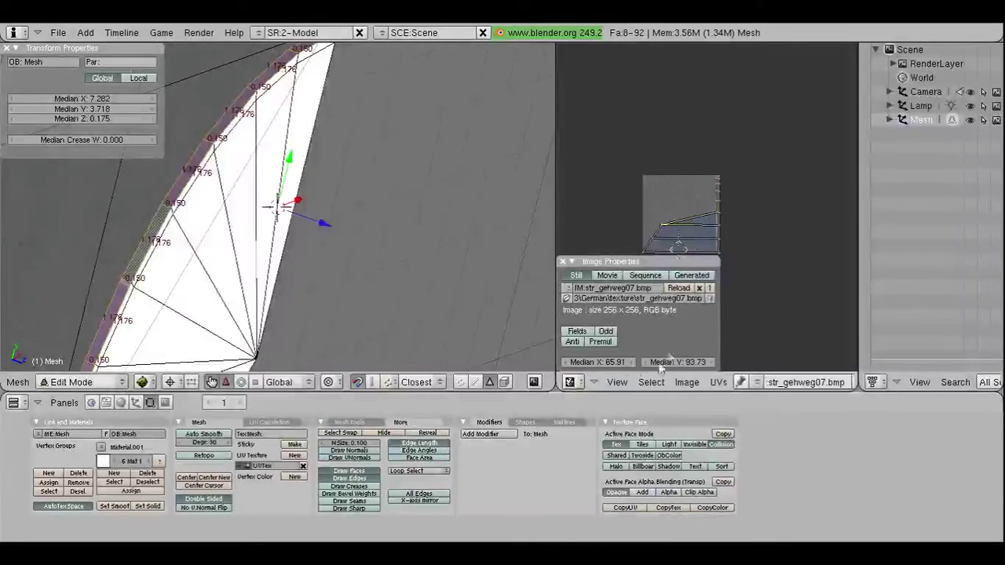
Step: Enter X 41.83, Y 48.44, then correct the selection's X back to 249.09
{"action": "left_click", "coordinate": [599, 363]}
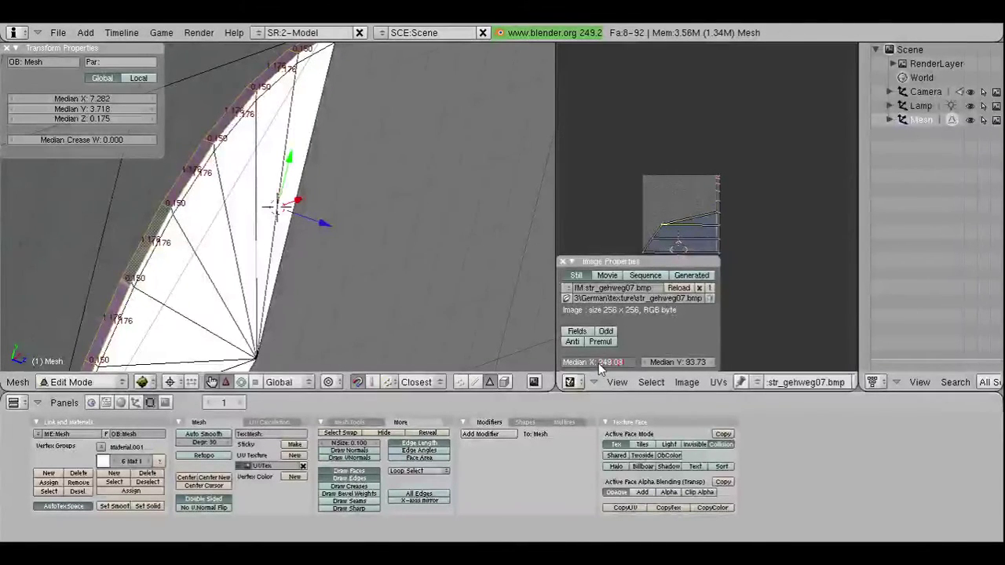
{"action": "type", "text": "41.83"}
{"action": "key", "text": "Tab"}
{"action": "type", "text": "48.44"}
{"action": "key", "text": "Return"}
{"action": "left_click", "coordinate": [598, 362]}
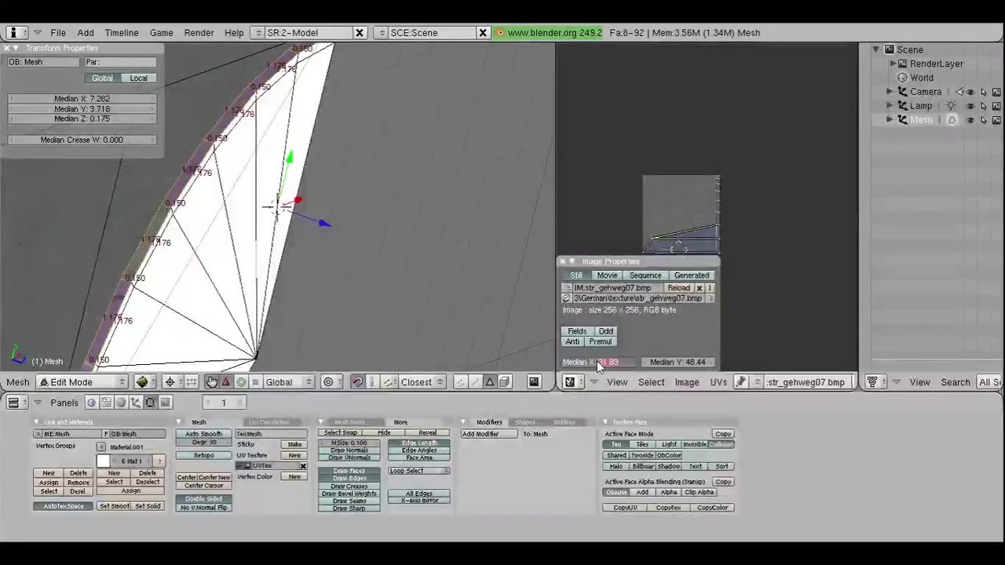
{"action": "key", "text": "BackSpace"}
{"action": "type", "text": "2560"}
{"action": "key", "text": "Return"}
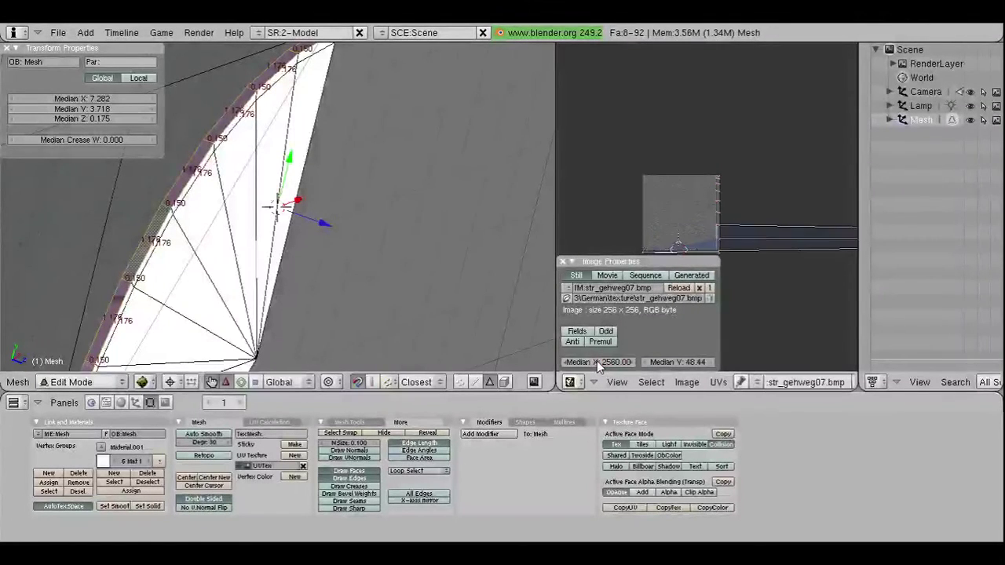
{"action": "left_click", "coordinate": [599, 363]}
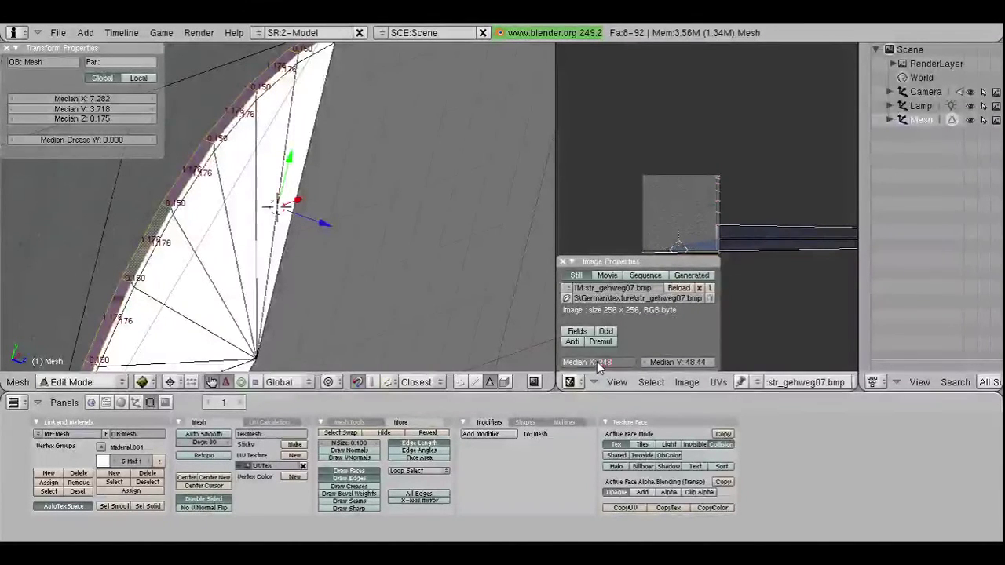
{"action": "type", "text": ".09"}
{"action": "key", "text": "Return"}
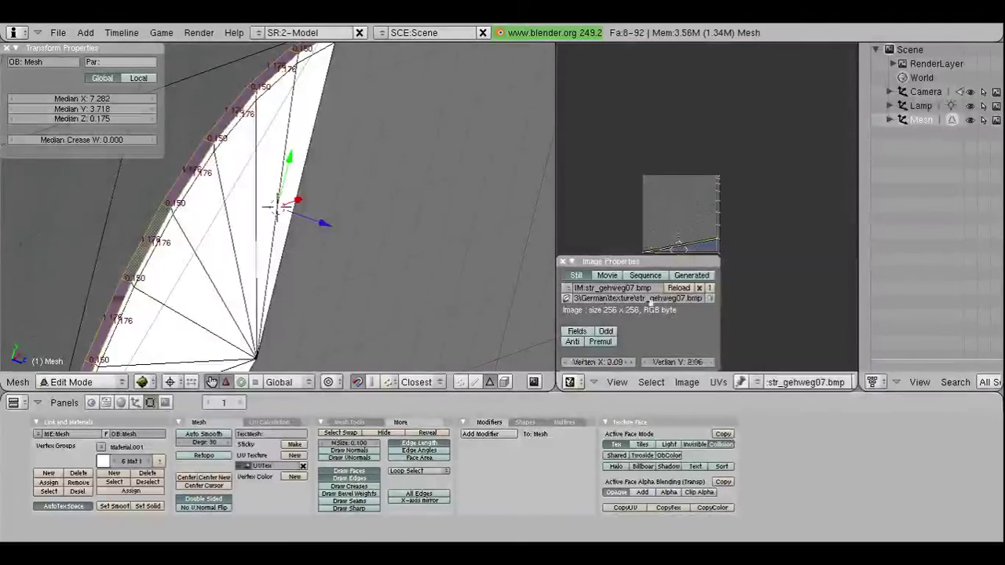
{"action": "left_click", "coordinate": [599, 363]}
{"action": "type", "text": "24"}
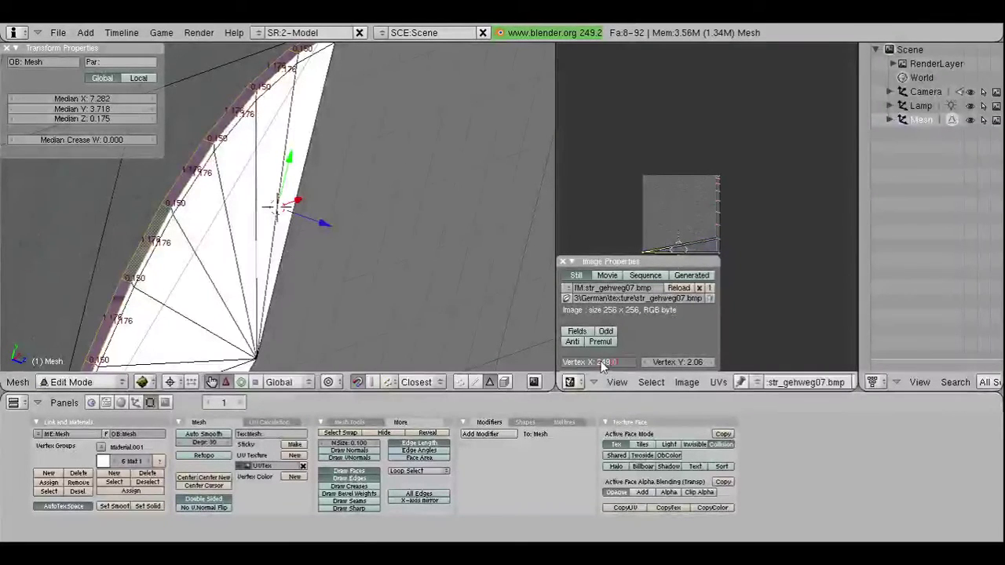
{"action": "key", "text": "Return"}
Step: Place the vertex at Y 0, then set the next edge UV vertices to Y 32
{"action": "scroll", "coordinate": [734, 256], "scroll_direction": "up", "scroll_amount": 2}
{"action": "scroll", "coordinate": [672, 222], "scroll_direction": "up", "scroll_amount": 2}
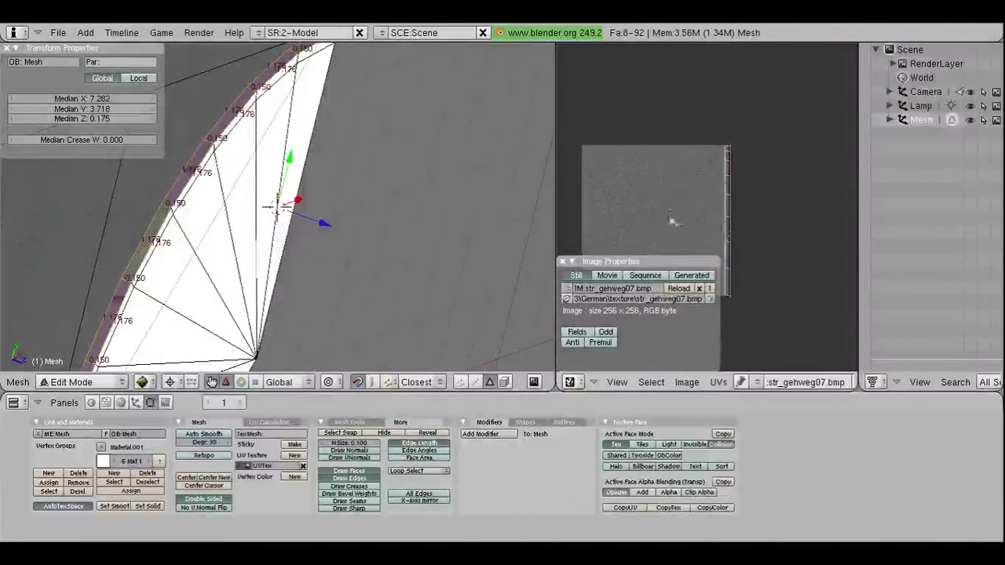
{"action": "scroll", "coordinate": [672, 222], "scroll_direction": "up", "scroll_amount": 1}
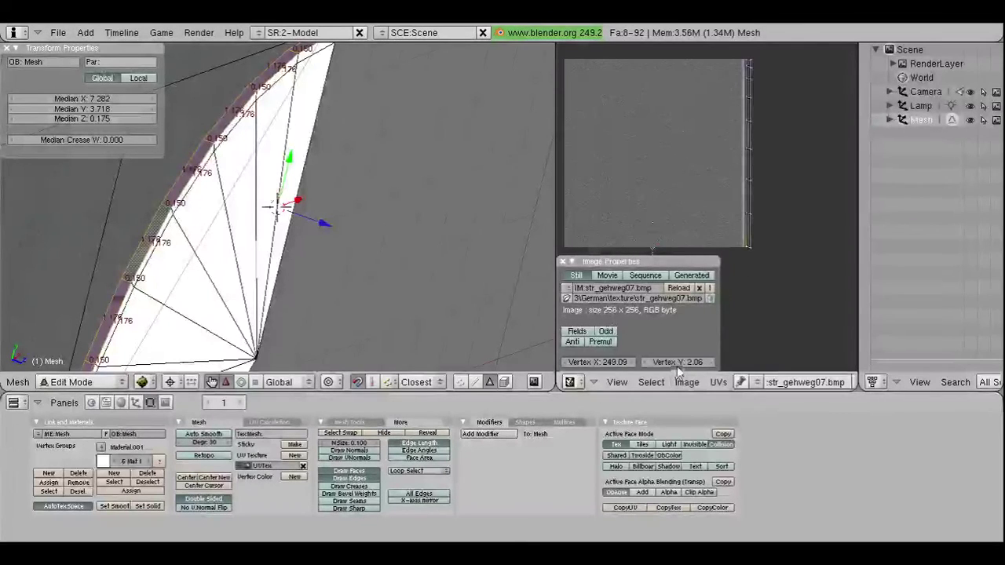
{"action": "left_click", "coordinate": [681, 368]}
{"action": "key", "text": "Return"}
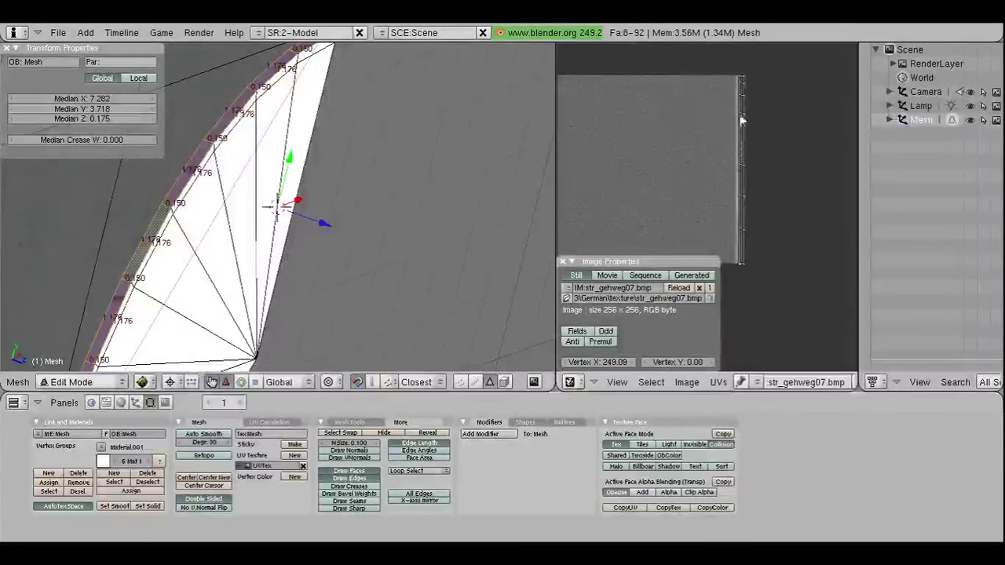
{"action": "right_click", "coordinate": [740, 85], "text": "shift"}
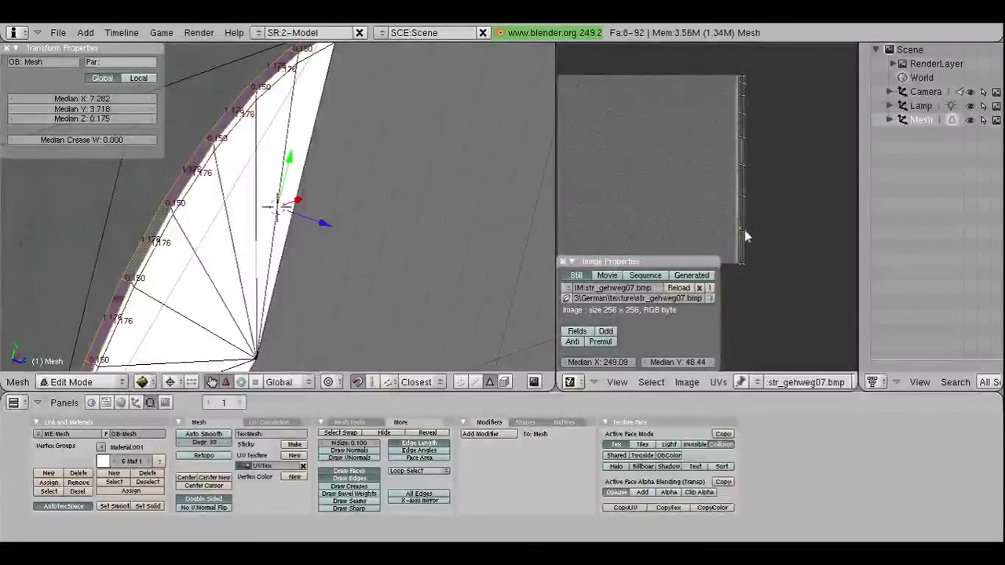
{"action": "left_click", "coordinate": [682, 365]}
{"action": "type", "text": "2"}
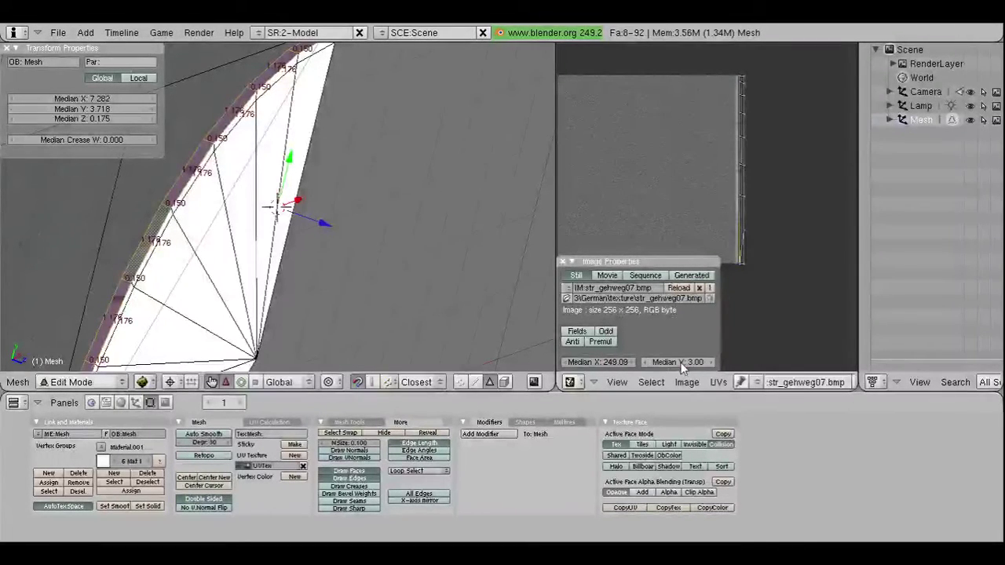
{"action": "key", "text": "Return"}
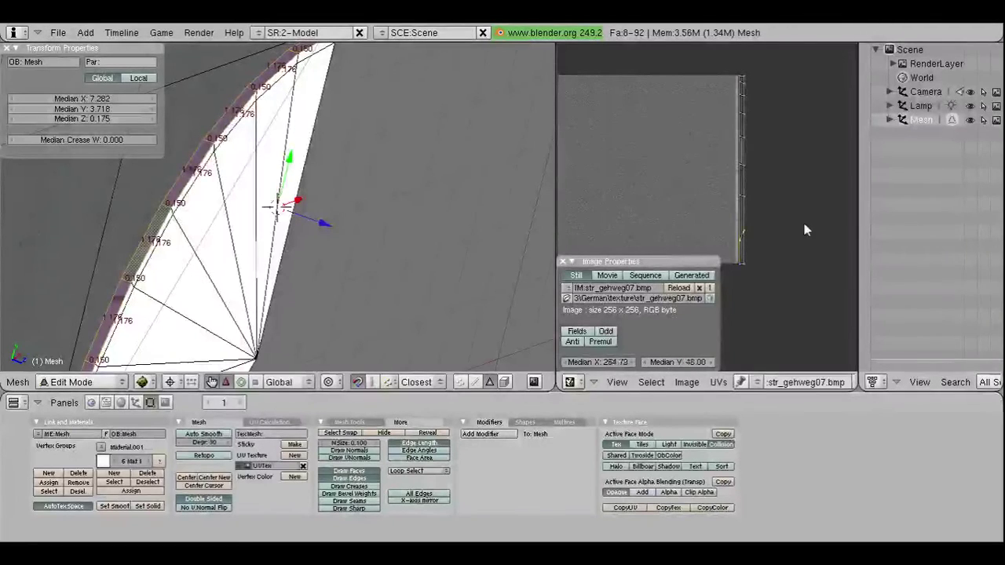
{"action": "left_click", "coordinate": [687, 363]}
{"action": "type", "text": "32"}
{"action": "key", "text": "Return"}
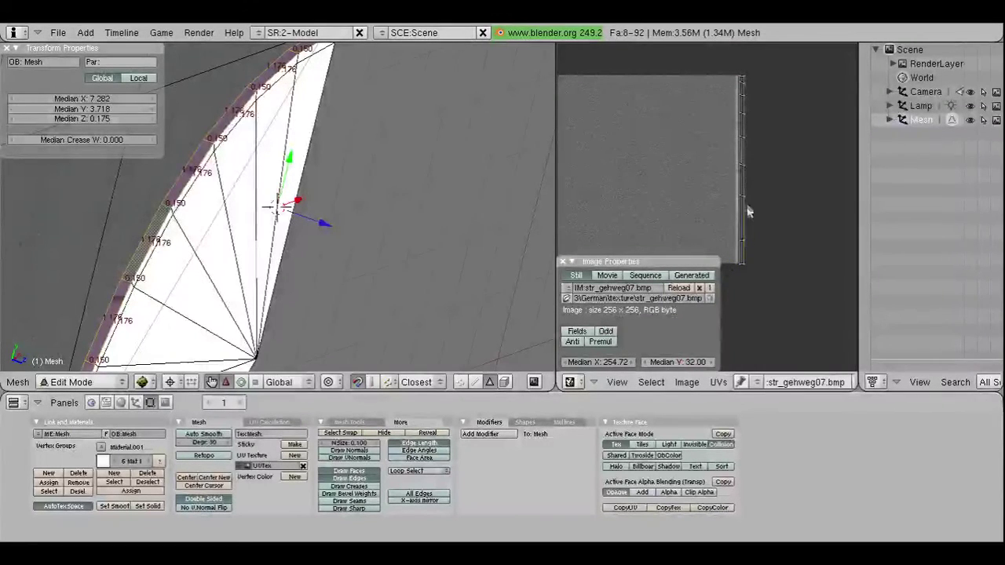
Step: Set the higher edge UV vertices to Y 64 and then Y 88
{"action": "left_click", "coordinate": [685, 363]}
{"action": "type", "text": "8"}
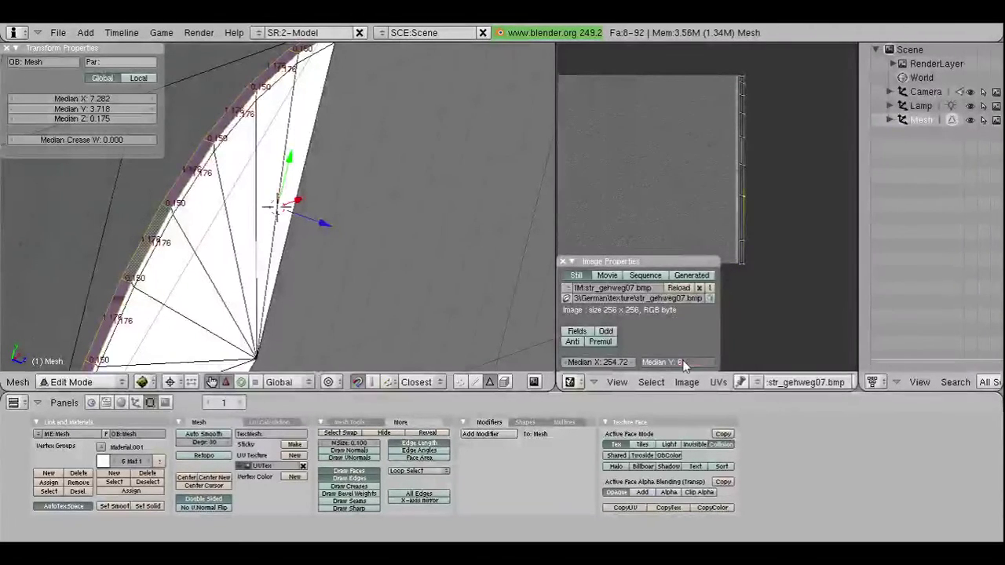
{"action": "key", "text": "Return"}
{"action": "left_click", "coordinate": [674, 362]}
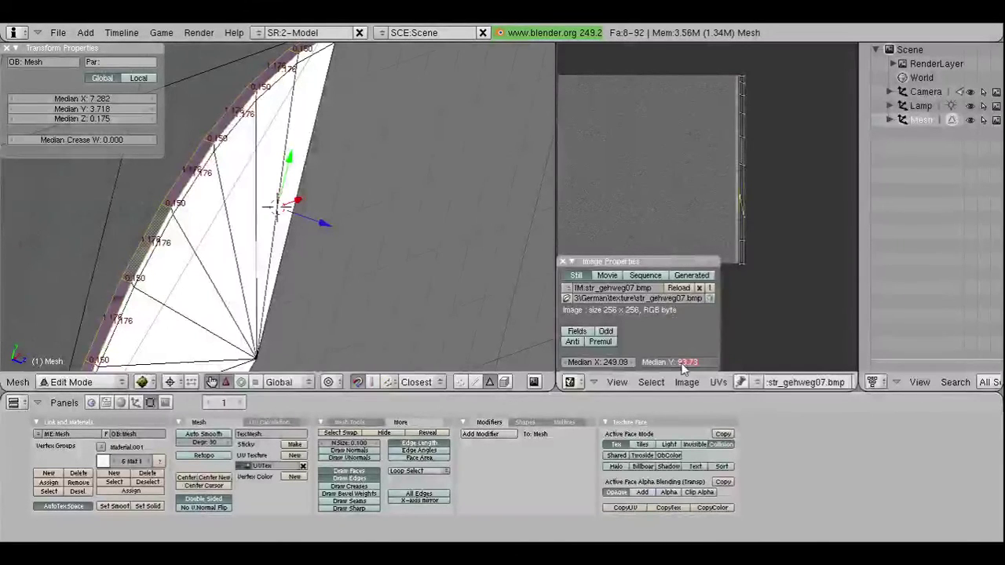
{"action": "type", "text": "64"}
{"action": "key", "text": "Return"}
{"action": "right_click", "coordinate": [750, 193]}
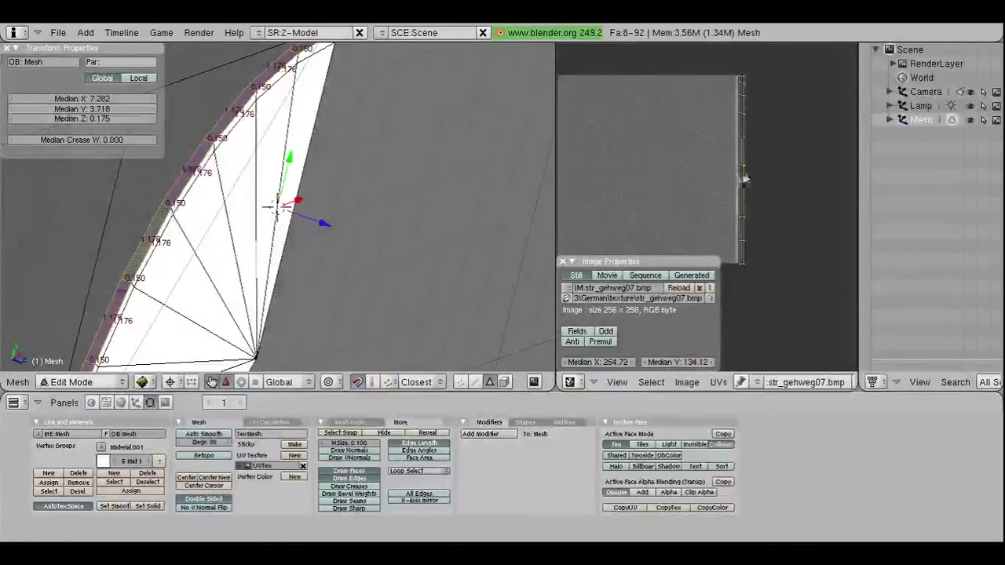
{"action": "left_click", "coordinate": [671, 362]}
{"action": "key", "text": "Return"}
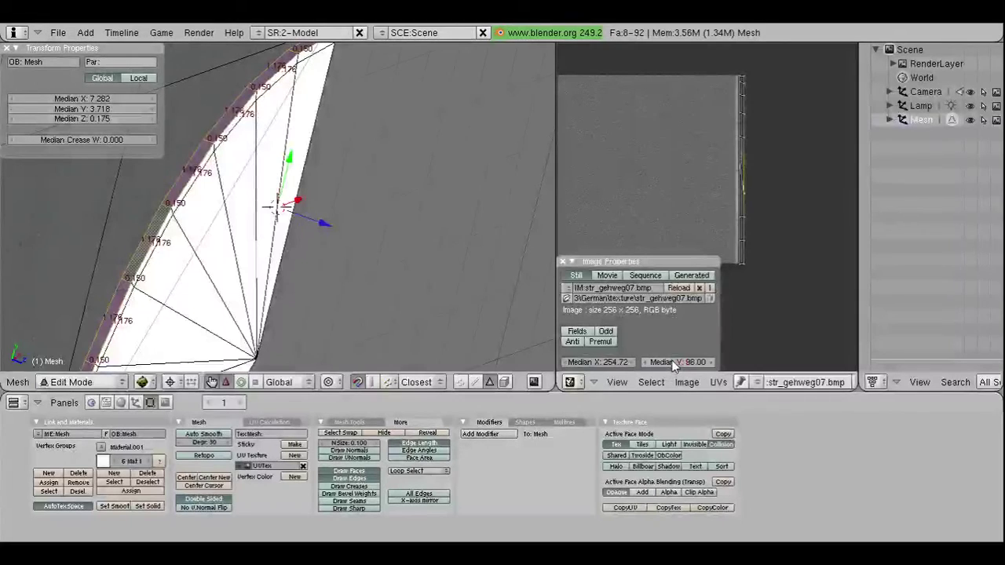
{"action": "left_click", "coordinate": [685, 362]}
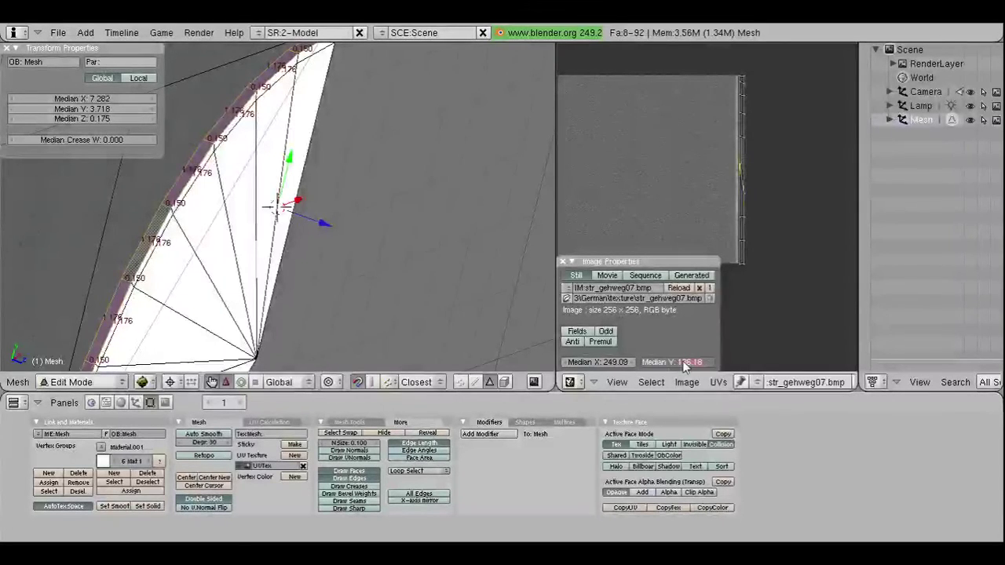
{"action": "type", "text": "88"}
{"action": "key", "text": "Return"}
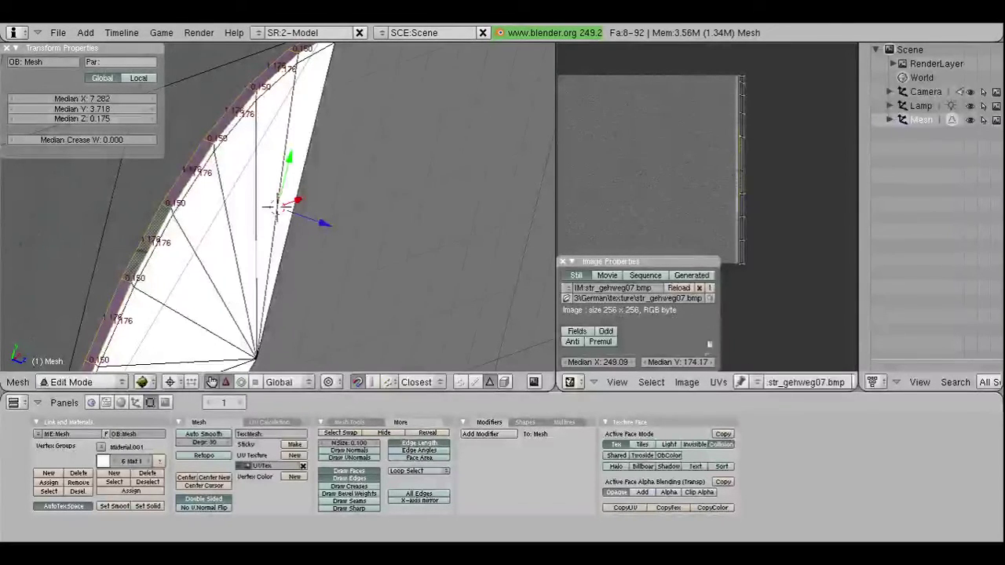
{"action": "left_click", "coordinate": [685, 363]}
{"action": "key", "text": "Return"}
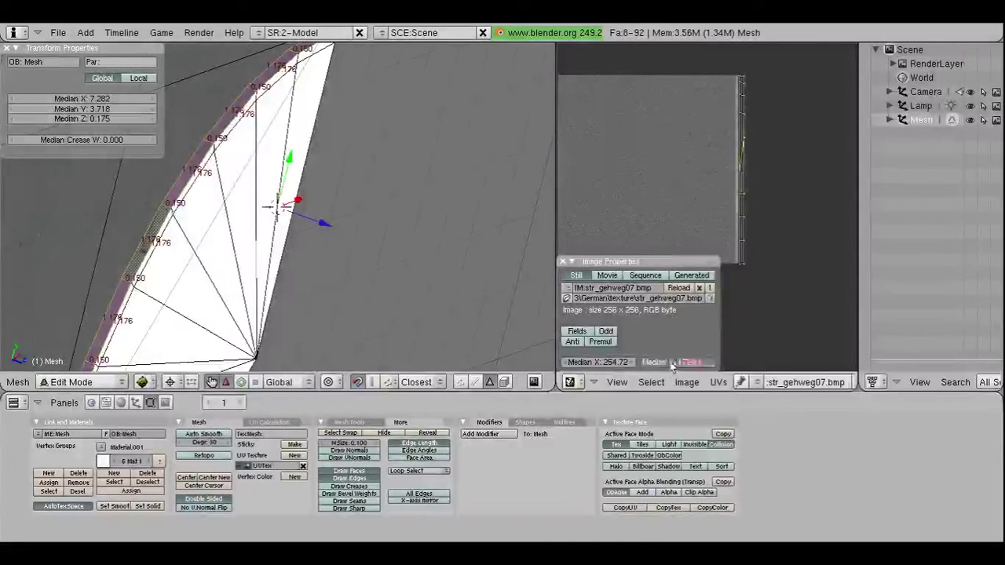
Step: Select a curb-strip UV point and set its vertical position, settling on Y 192
{"action": "right_click", "coordinate": [737, 131]}
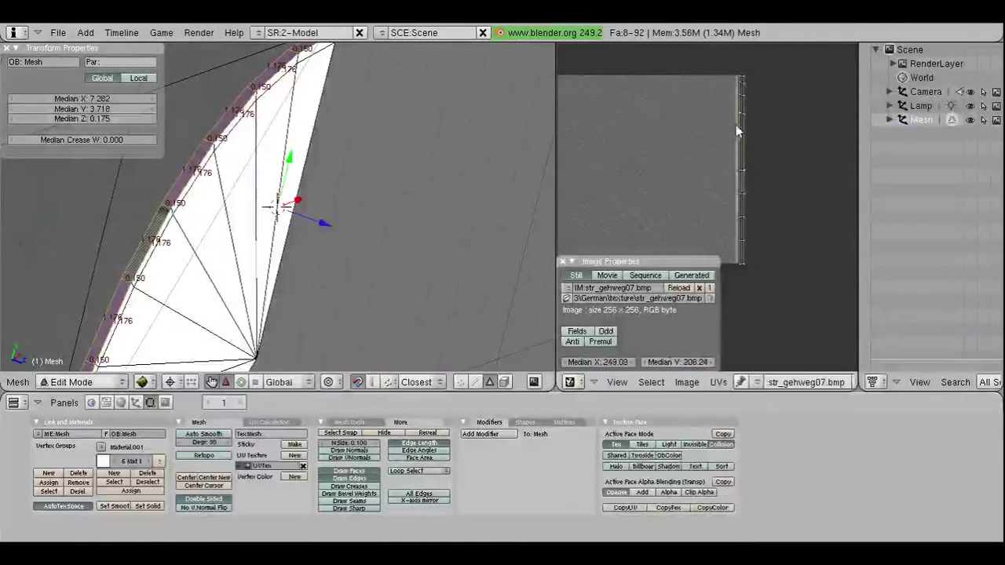
{"action": "left_click", "coordinate": [678, 363]}
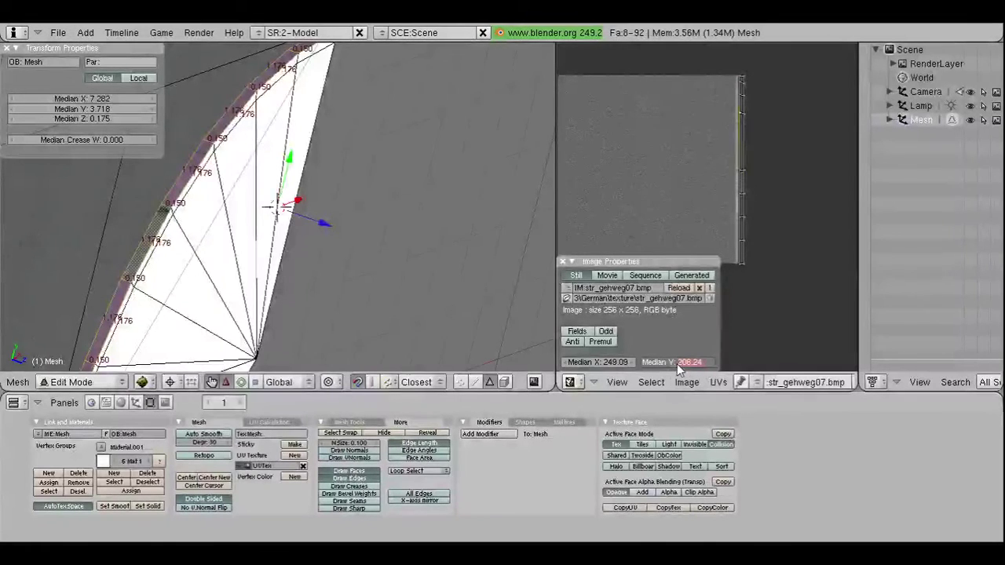
{"action": "type", "text": "15"}
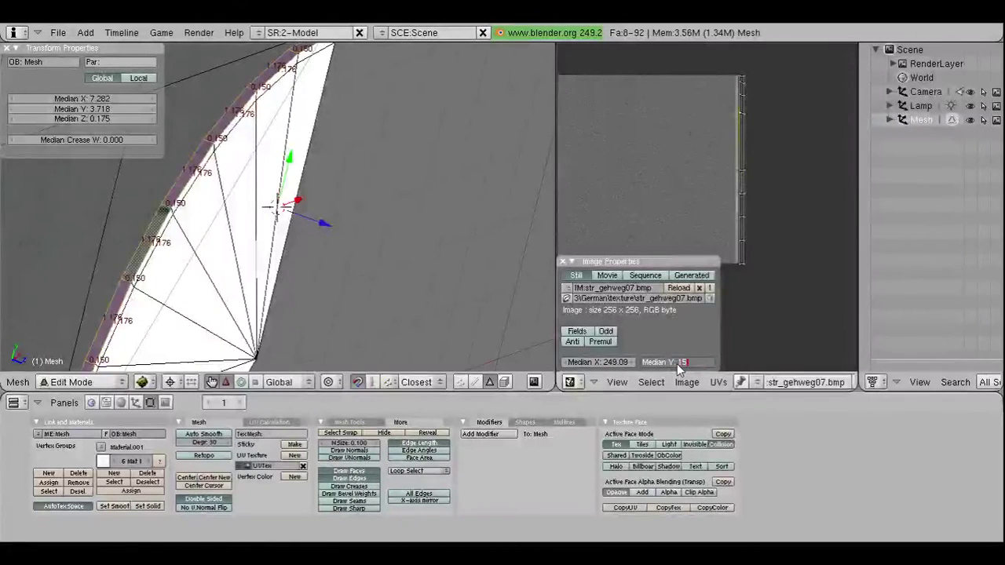
{"action": "key", "text": "Return"}
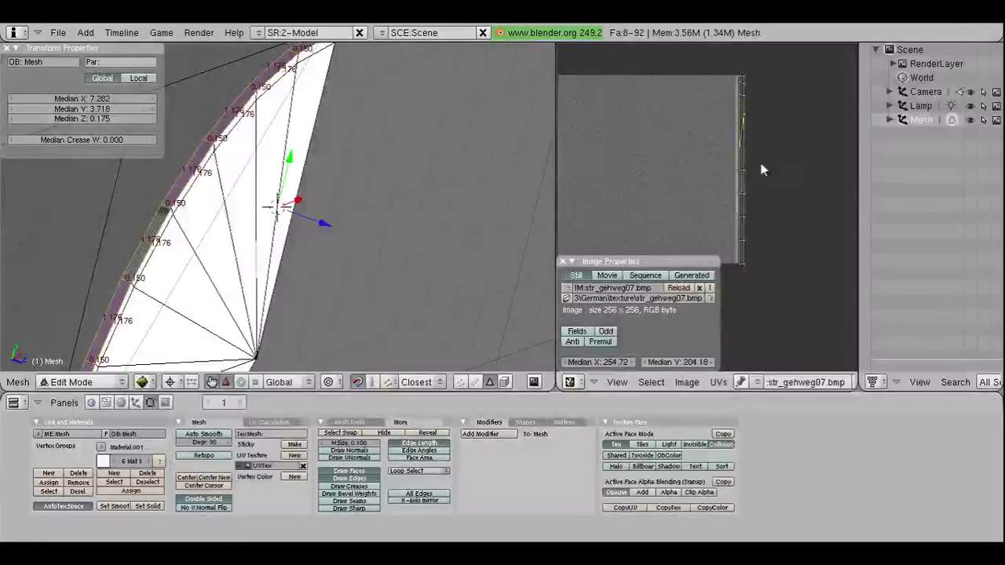
{"action": "left_click", "coordinate": [681, 362]}
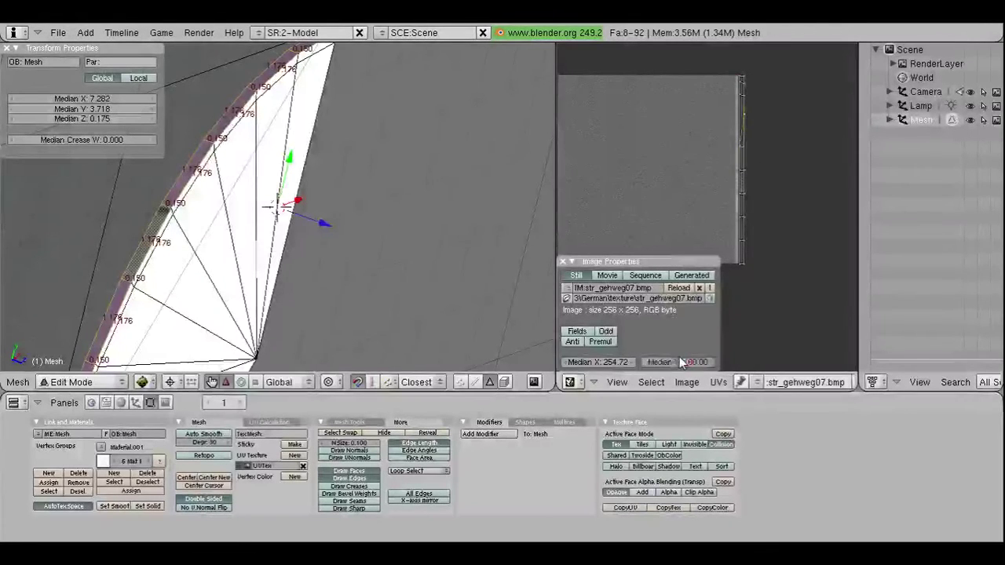
{"action": "type", "text": "231.16"}
{"action": "key", "text": "Return"}
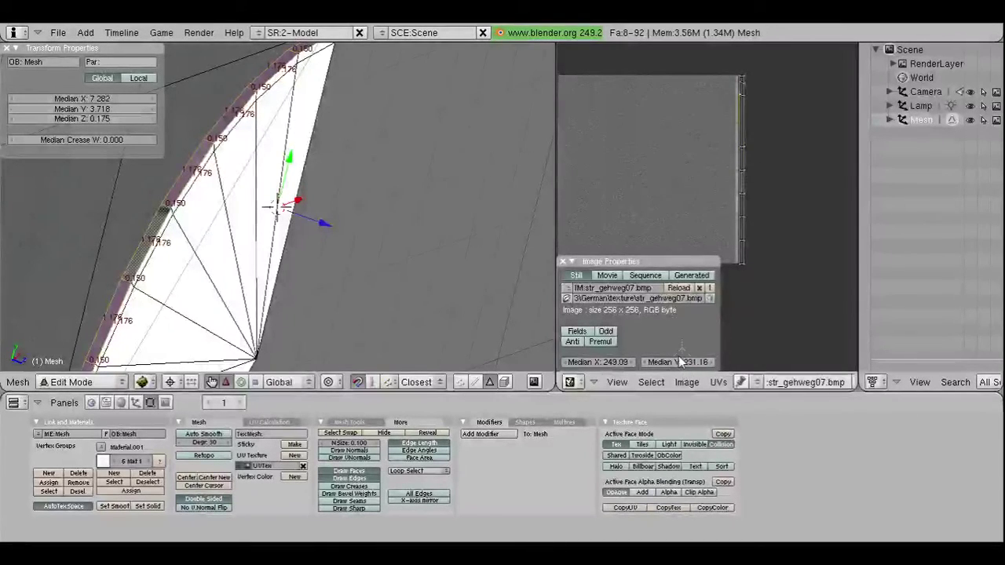
{"action": "left_click", "coordinate": [680, 362]}
{"action": "type", "text": "192"}
{"action": "key", "text": "Return"}
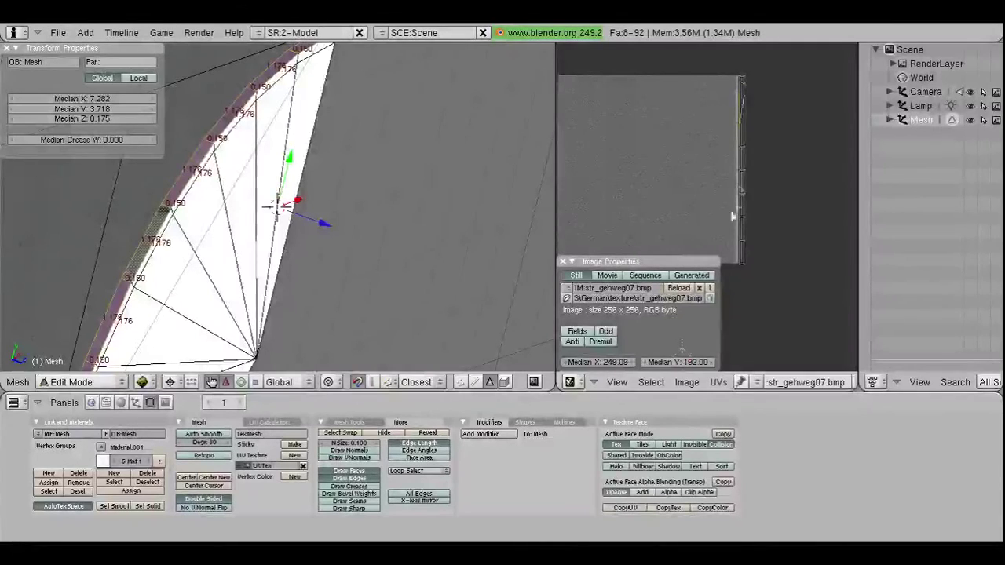
Step: Set another strip UV point on the right edge to Y 224
{"action": "right_click", "coordinate": [746, 106]}
{"action": "left_click", "coordinate": [683, 363]}
{"action": "type", "text": "18"}
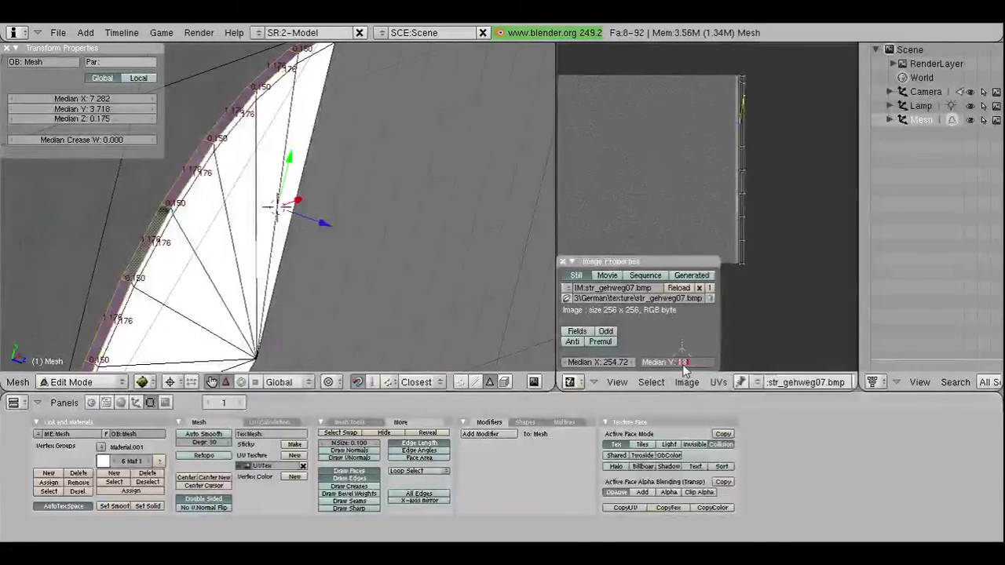
{"action": "key", "text": "Return"}
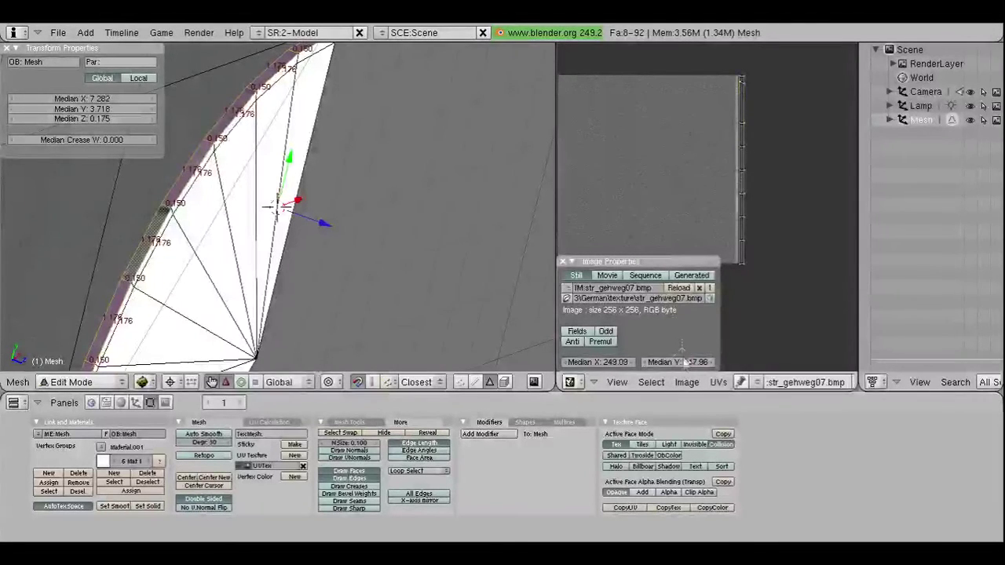
{"action": "left_click", "coordinate": [683, 362]}
{"action": "type", "text": "2"}
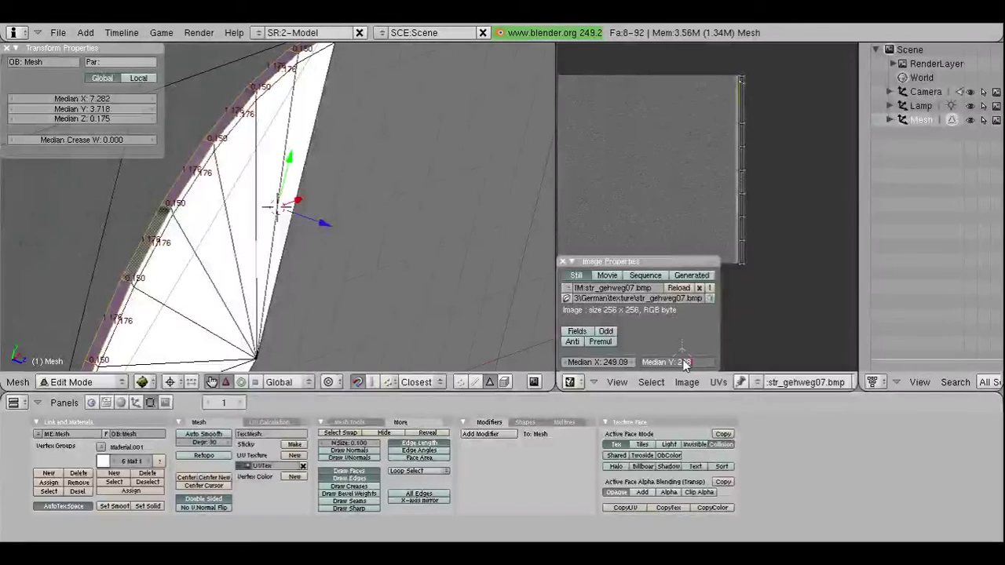
{"action": "type", "text": "24"}
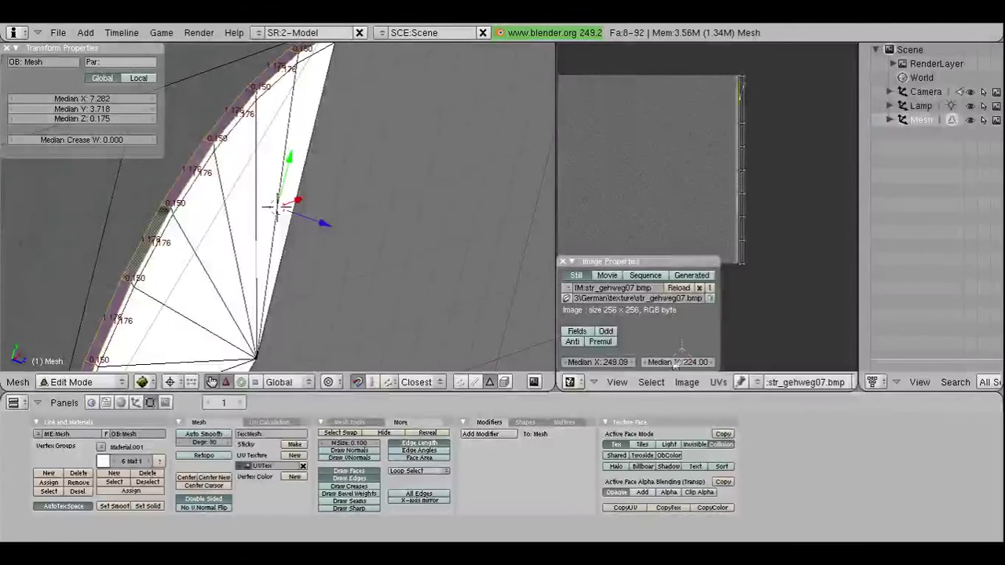
{"action": "key", "text": "Return"}
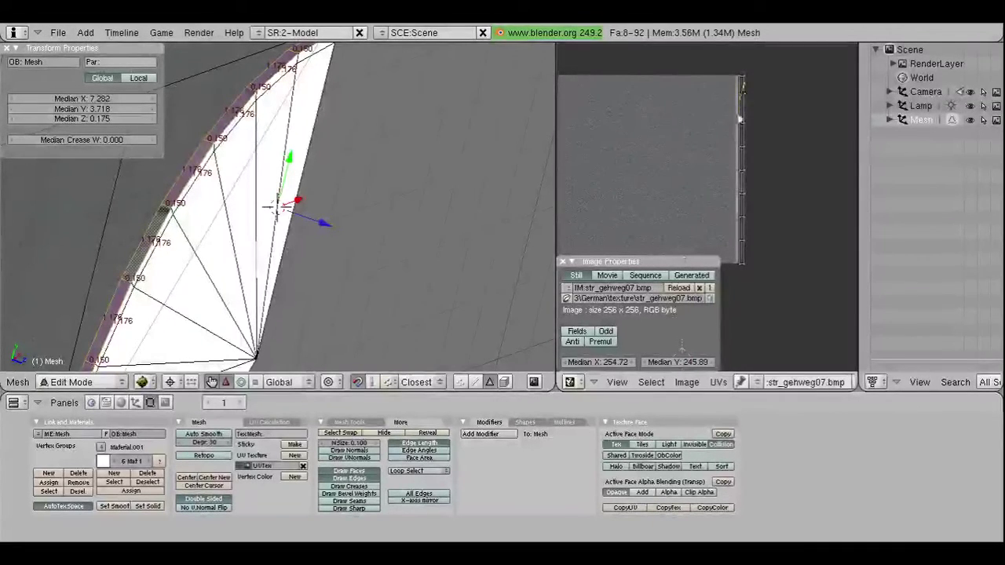
{"action": "left_click", "coordinate": [681, 362]}
{"action": "key", "text": "Return"}
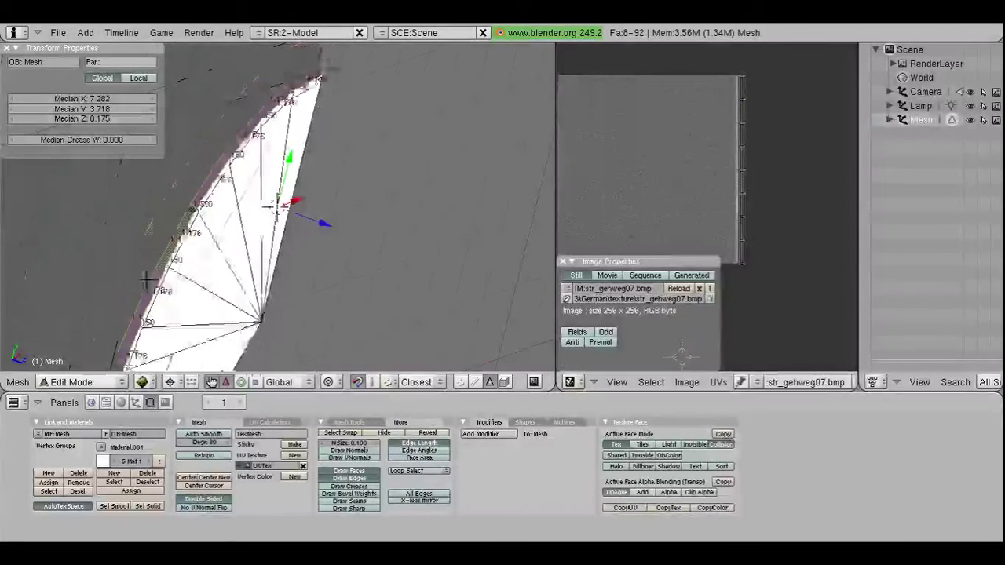
Step: Select all the strip's UVs and move them up 120 to the texture top with gy120
{"action": "middle_click_drag", "start_coordinate": [148, 275], "coordinate": [157, 266]}
{"action": "key", "text": "a"}
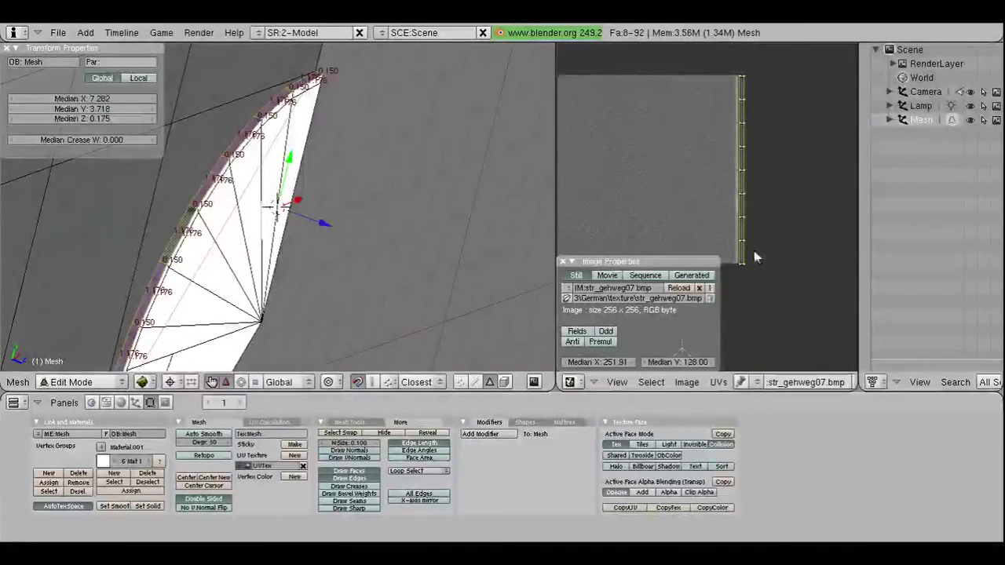
{"action": "key", "text": "s"}
{"action": "key", "text": "y"}
{"action": "key", "text": "2"}
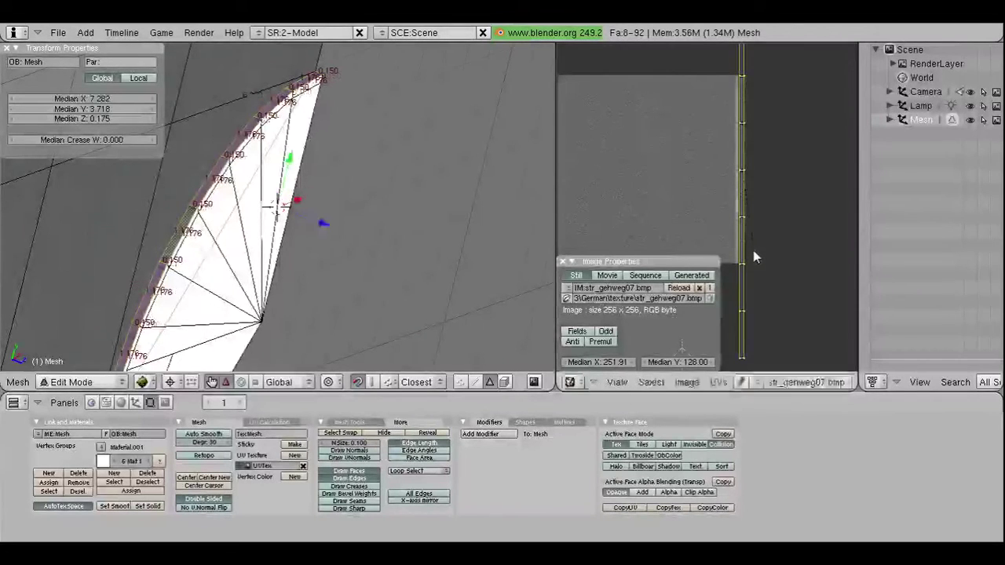
{"action": "key", "text": "Escape"}
{"action": "type", "text": "gy120"}
{"action": "key", "text": "Return"}
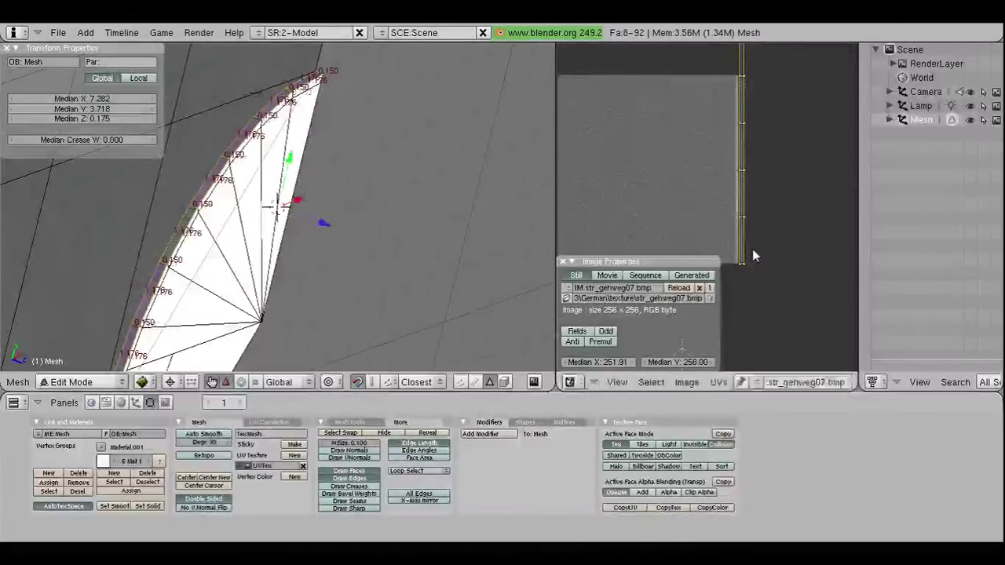
{"action": "mouse_move", "coordinate": [453, 267]}
{"action": "middle_mouse_down"}
{"action": "mouse_move", "coordinate": [224, 265]}
{"action": "mouse_move", "coordinate": [365, 250]}
{"action": "mouse_move", "coordinate": [280, 168]}
{"action": "mouse_move", "coordinate": [275, 191]}
{"action": "mouse_move", "coordinate": [202, 274]}
{"action": "middle_mouse_up"}
Step: Select the eight curb faces around the corner fan
{"action": "right_click", "coordinate": [142, 292]}
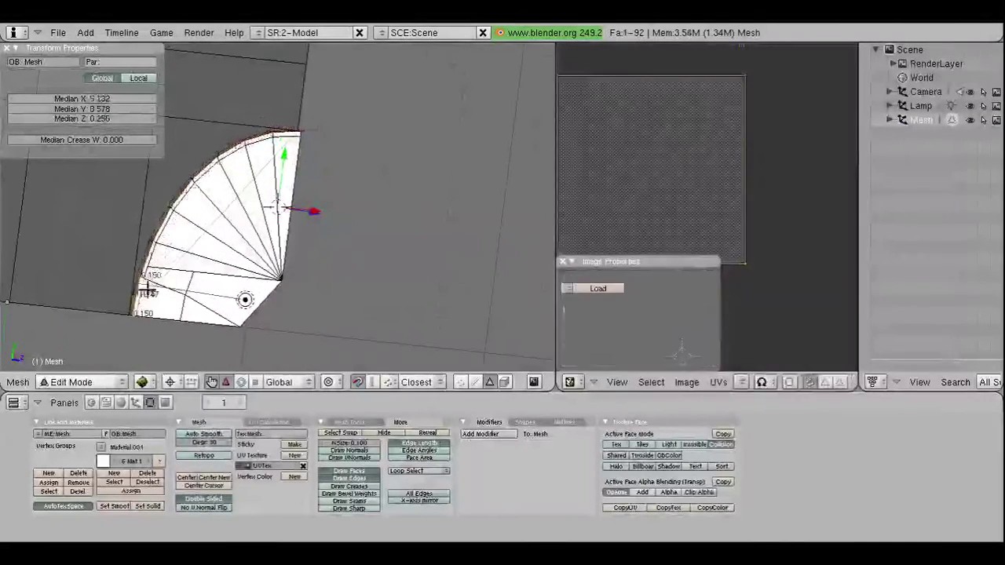
{"action": "right_click", "coordinate": [154, 253], "text": "shift"}
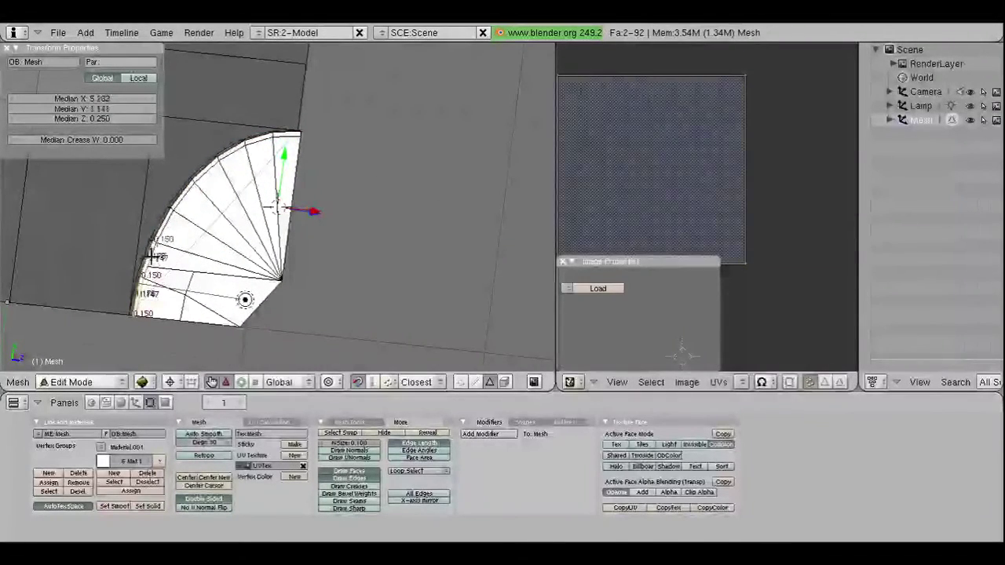
{"action": "right_click", "coordinate": [174, 223], "text": "shift"}
{"action": "right_click", "coordinate": [188, 197], "text": "shift"}
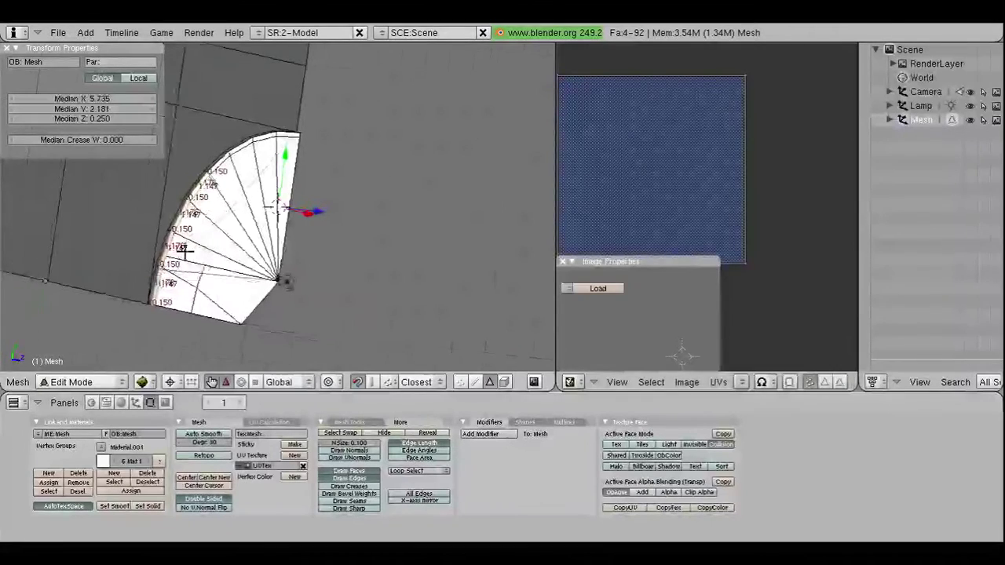
{"action": "middle_click_drag", "start_coordinate": [192, 224], "coordinate": [217, 163]}
{"action": "right_click", "coordinate": [234, 126], "text": "shift"}
{"action": "right_click", "coordinate": [249, 118], "text": "shift"}
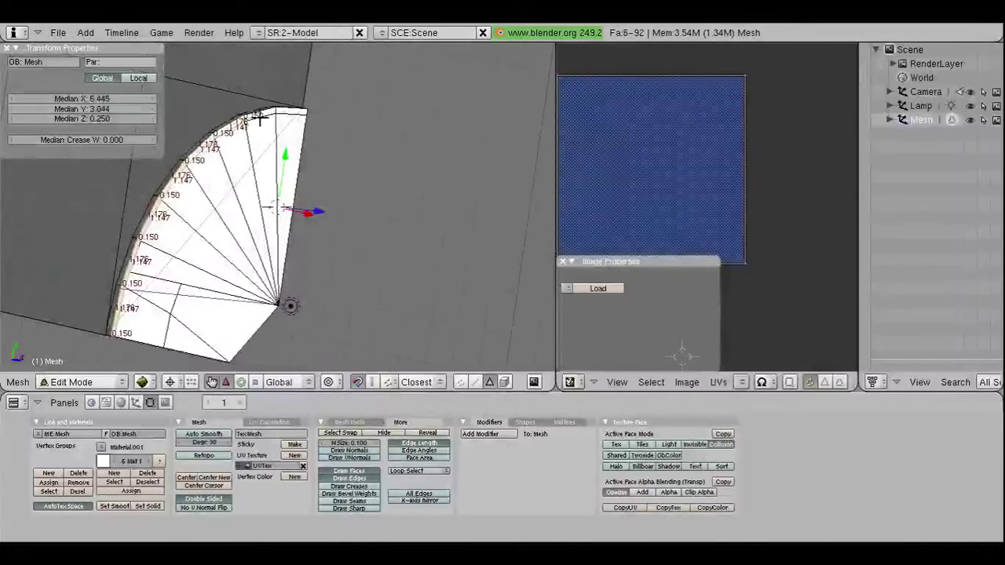
{"action": "right_click", "coordinate": [274, 113], "text": "shift"}
{"action": "right_click", "coordinate": [297, 110], "text": "shift"}
Step: Project the fan faces' UVs from view, then reproject them with Project From View (Bounds)
{"action": "key", "text": "u"}
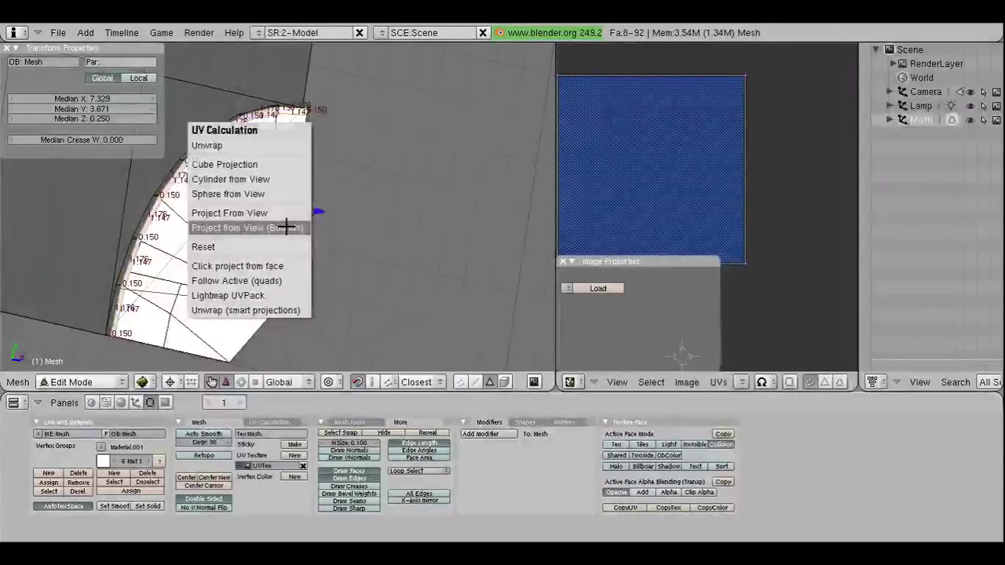
{"action": "left_click", "coordinate": [286, 227]}
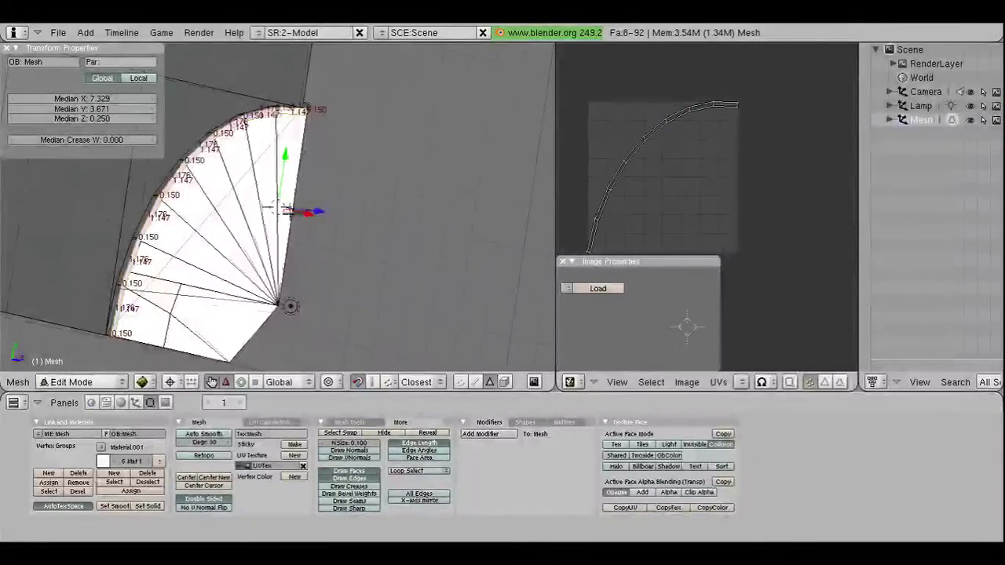
{"action": "mouse_move", "coordinate": [278, 208]}
{"action": "middle_mouse_down"}
{"action": "mouse_move", "coordinate": [210, 175]}
{"action": "mouse_move", "coordinate": [191, 213]}
{"action": "middle_mouse_up"}
{"action": "key", "text": "u"}
{"action": "left_click", "coordinate": [190, 213]}
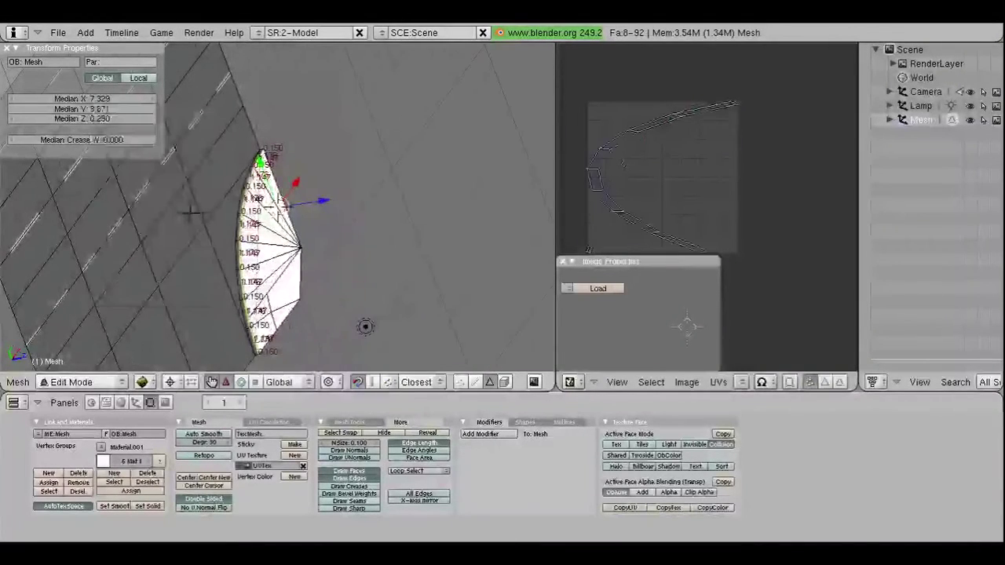
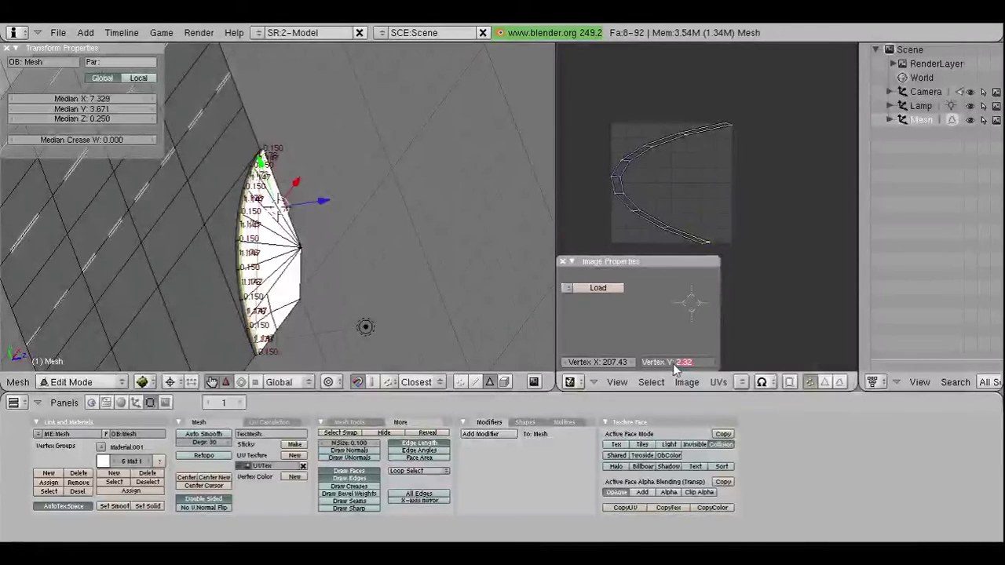
Step: Place the bottom UV vertex at Y 0 and X 249.09
{"action": "type", "text": "0"}
{"action": "key", "text": "Return"}
{"action": "left_click", "coordinate": [600, 358]}
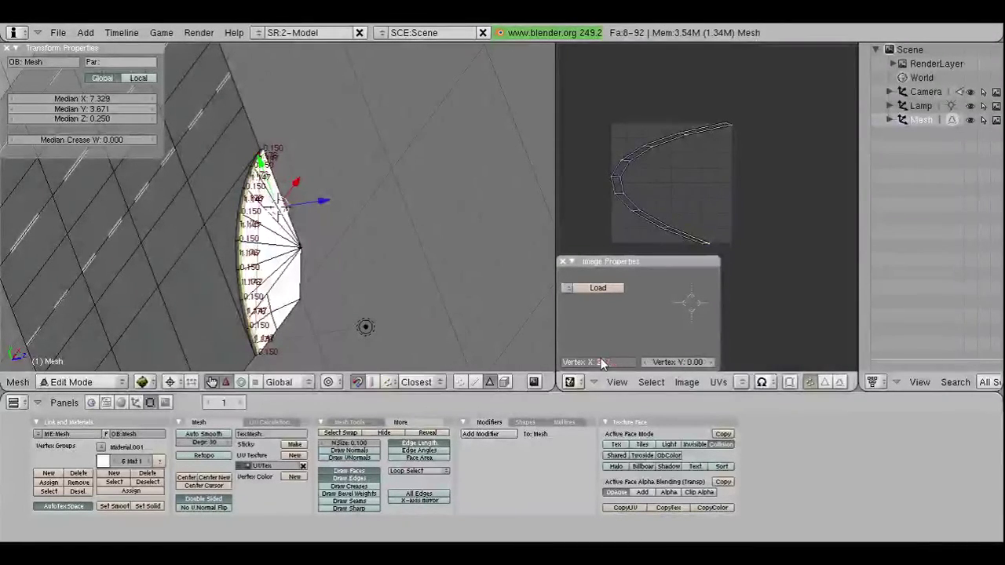
{"action": "type", "text": "249.09"}
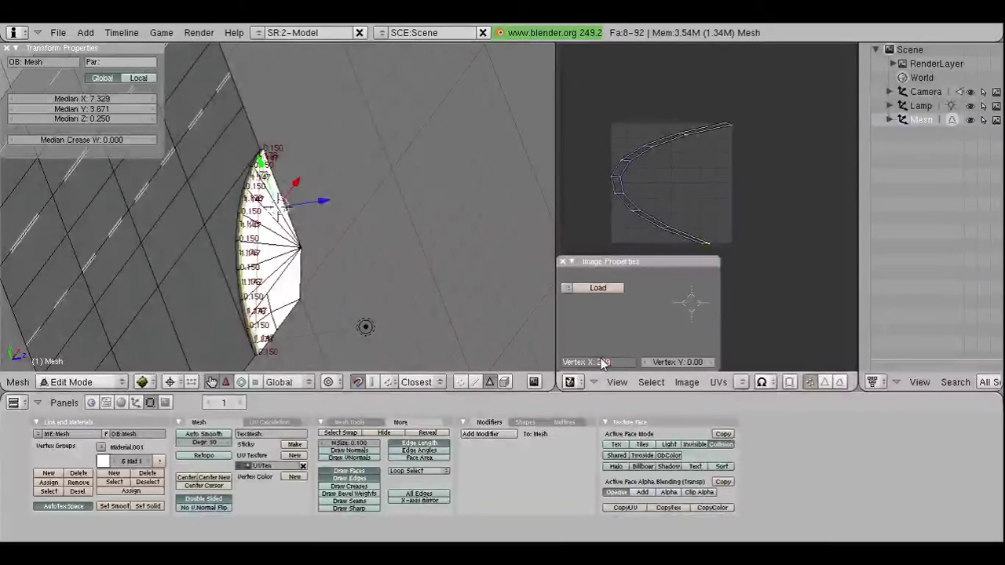
{"action": "key", "text": "Return"}
Step: Align the bottom UV face and the next two edges up to X 249.09
{"action": "scroll", "coordinate": [689, 231], "scroll_direction": "up", "scroll_amount": 1}
{"action": "key", "text": "a"}
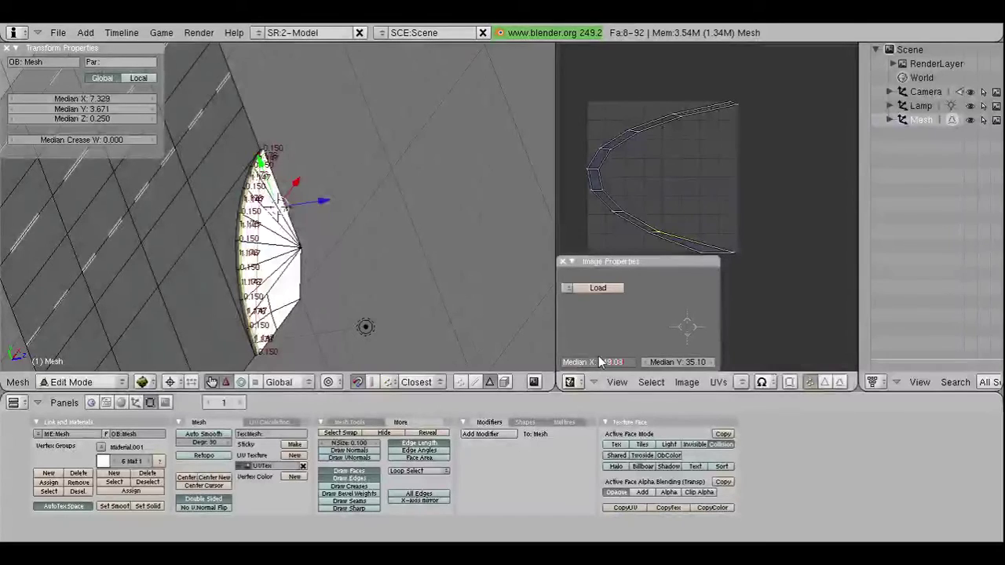
{"action": "right_click", "coordinate": [654, 219]}
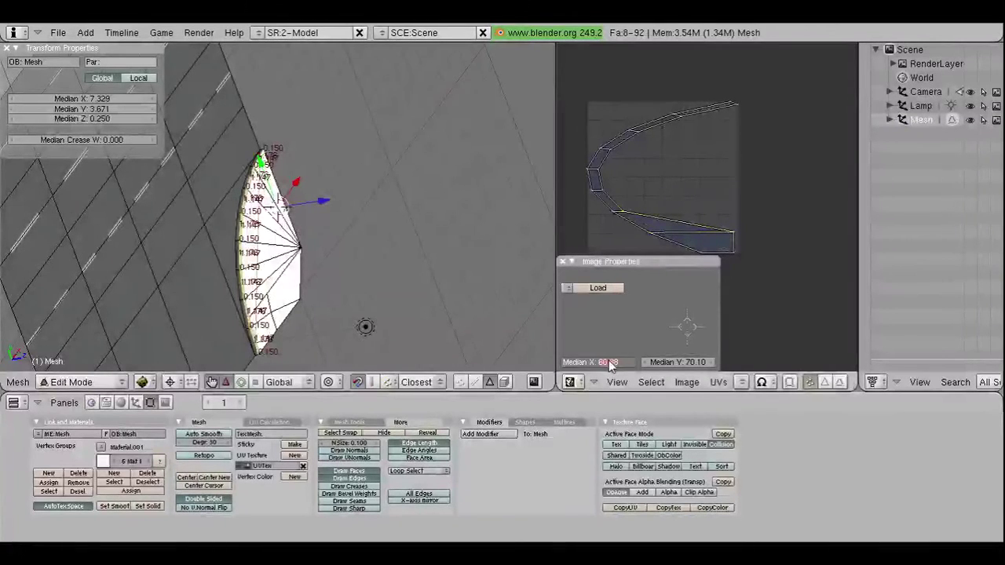
{"action": "type", "text": "24"}
{"action": "key", "text": "Return"}
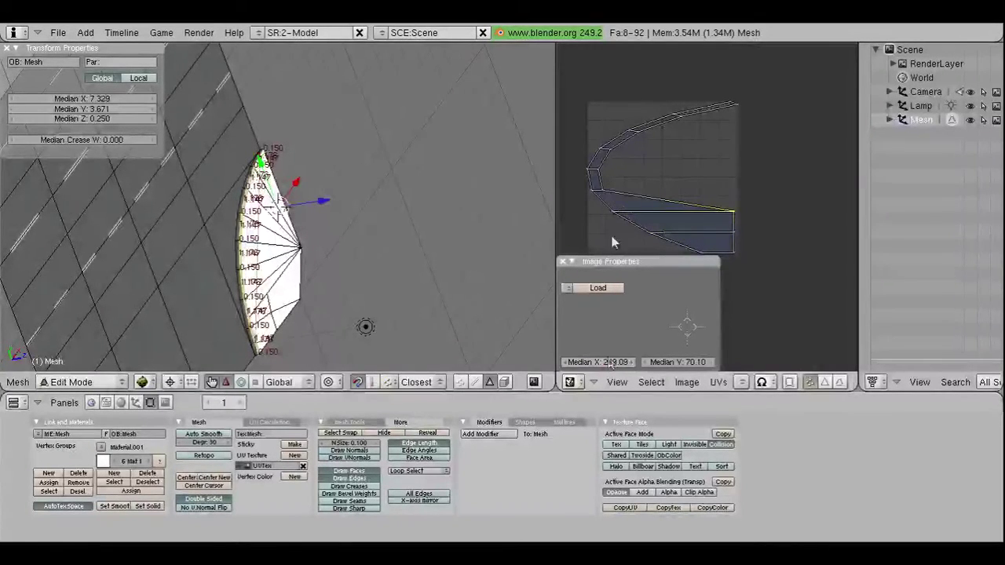
{"action": "right_click", "coordinate": [612, 239]}
{"action": "left_click", "coordinate": [601, 364]}
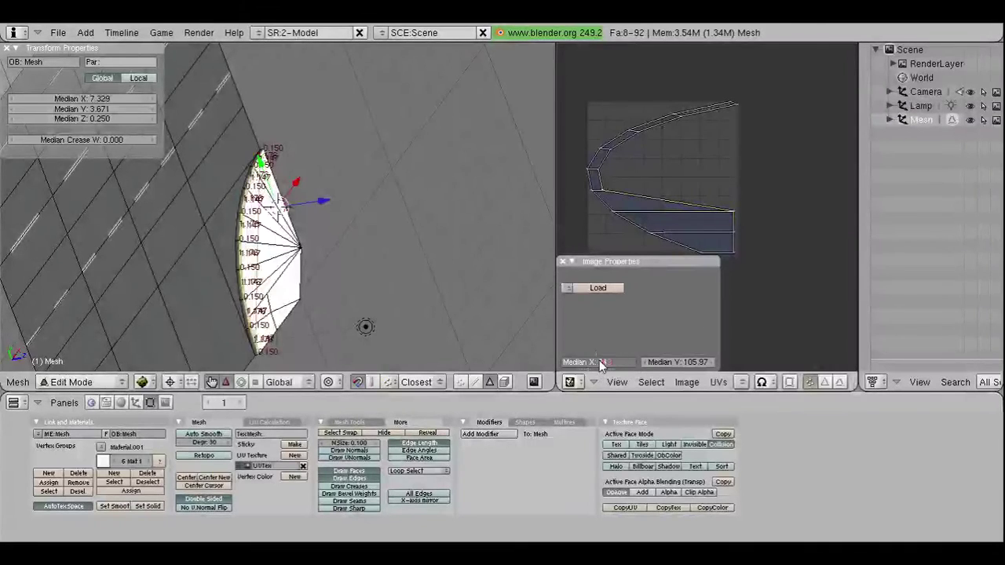
{"action": "type", "text": "249.09"}
{"action": "key", "text": "Return"}
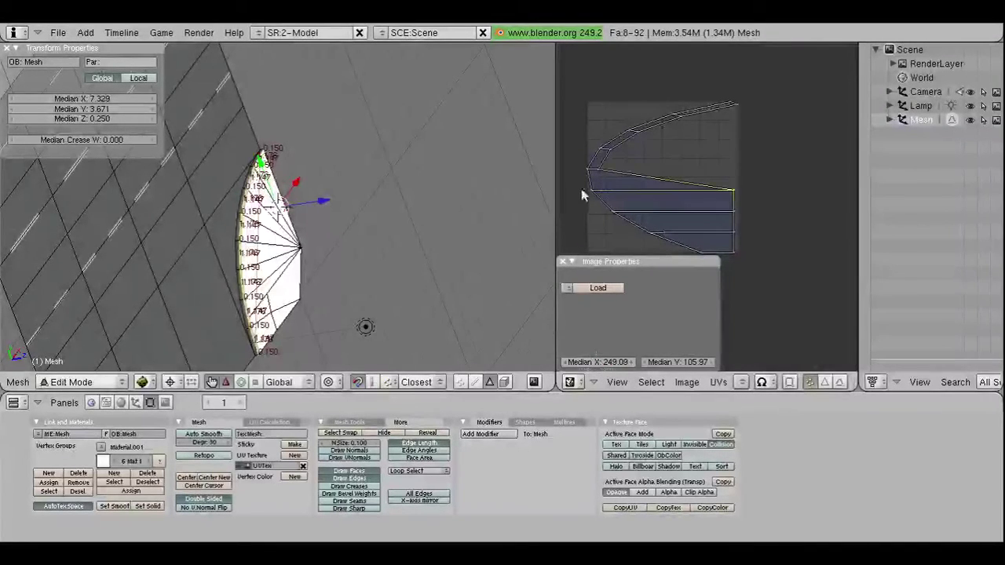
{"action": "right_click", "coordinate": [583, 194]}
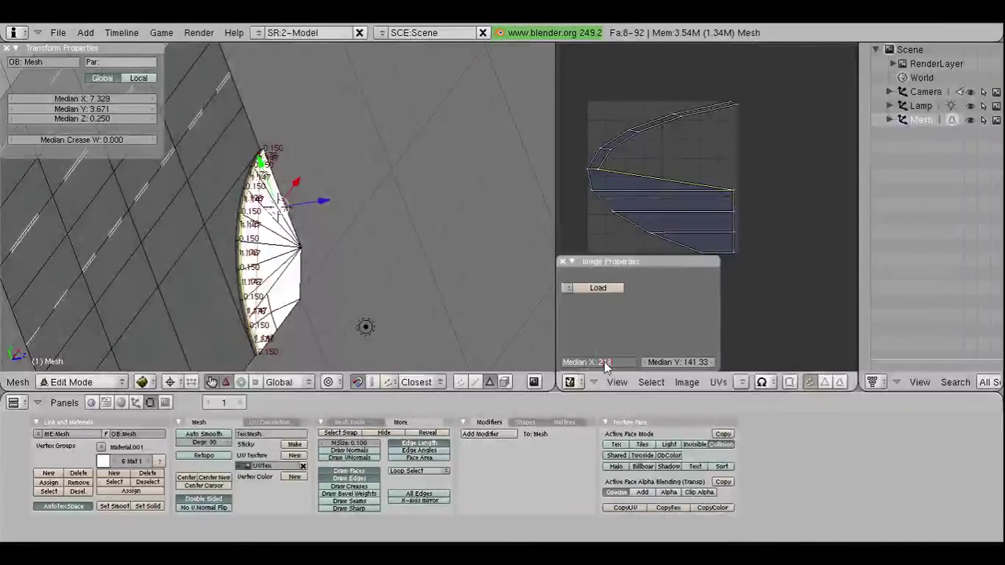
{"action": "type", "text": "49"}
{"action": "key", "text": "Return"}
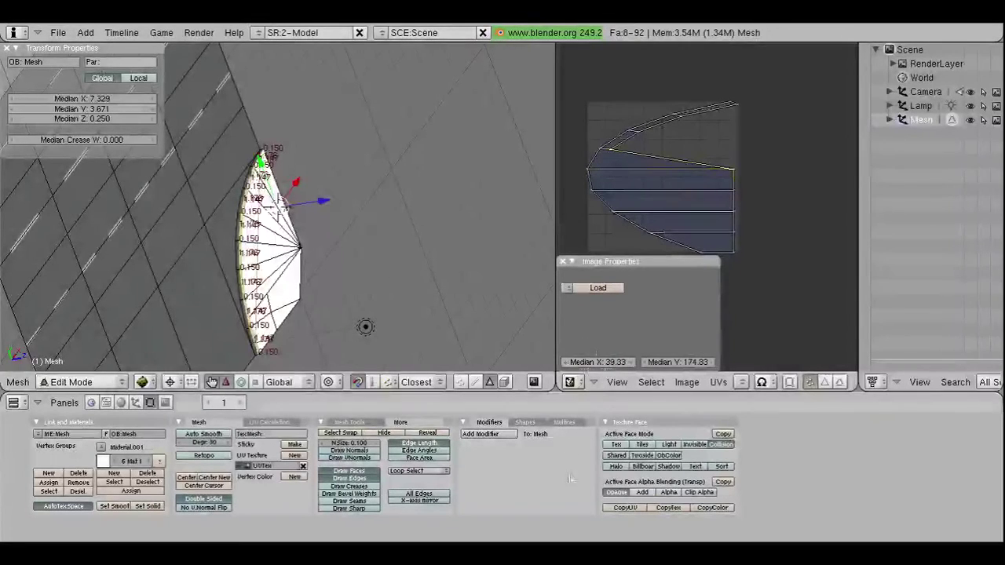
Step: Align the upper diagonal UV edges toward the top at X 249.09
{"action": "right_click", "coordinate": [628, 153]}
{"action": "left_click", "coordinate": [604, 362]}
{"action": "type", "text": "249"}
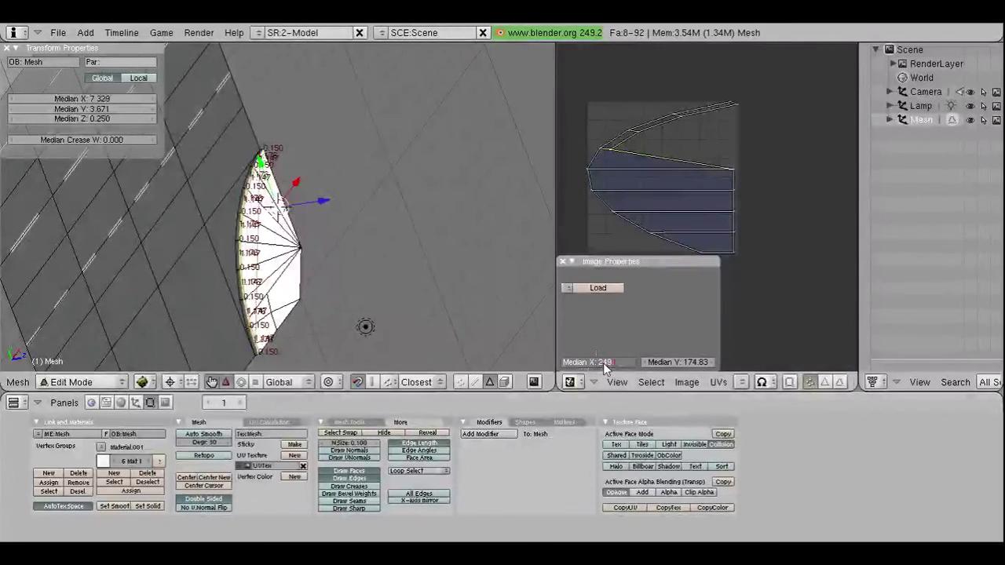
{"action": "key", "text": "Return"}
{"action": "right_click", "coordinate": [658, 139]}
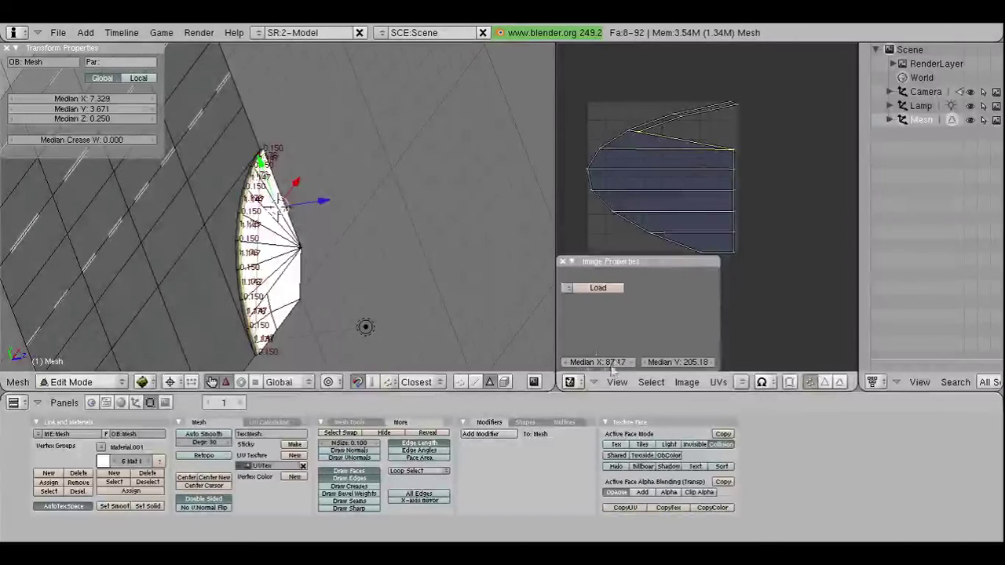
{"action": "left_click", "coordinate": [600, 362]}
{"action": "type", "text": "249.0"}
{"action": "key", "text": "Return"}
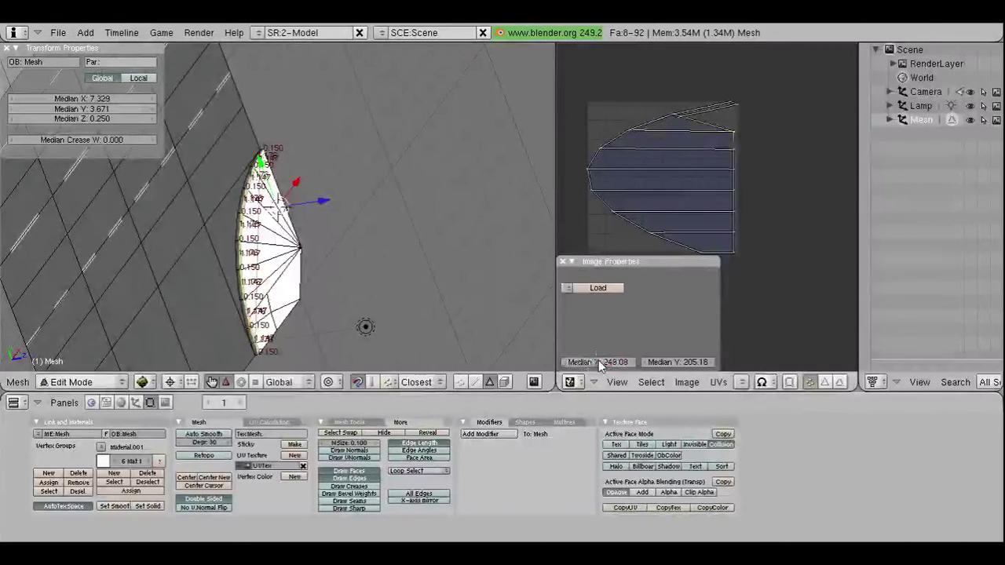
{"action": "right_click", "coordinate": [686, 125]}
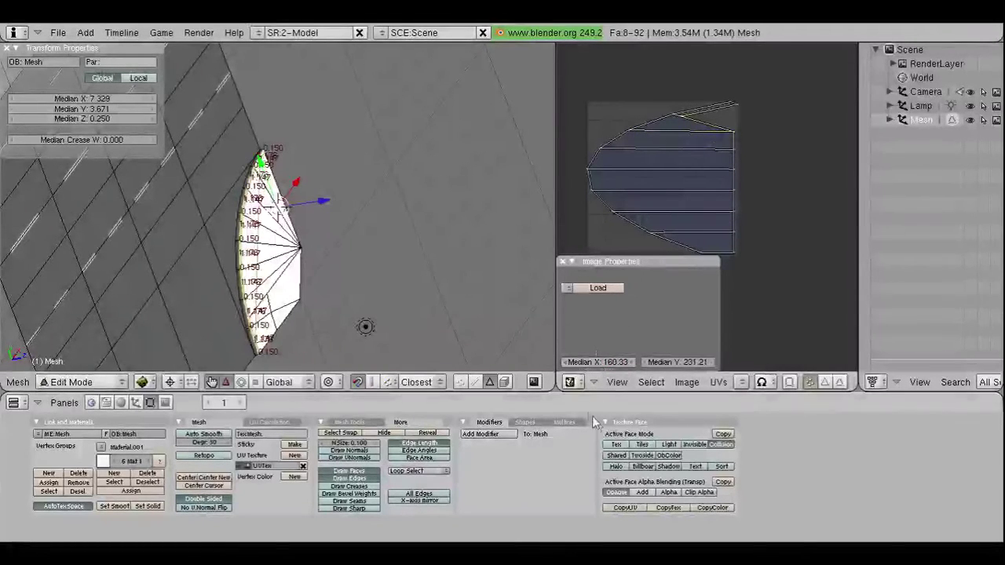
{"action": "left_click", "coordinate": [609, 361]}
{"action": "type", "text": "249"}
{"action": "key", "text": "Return"}
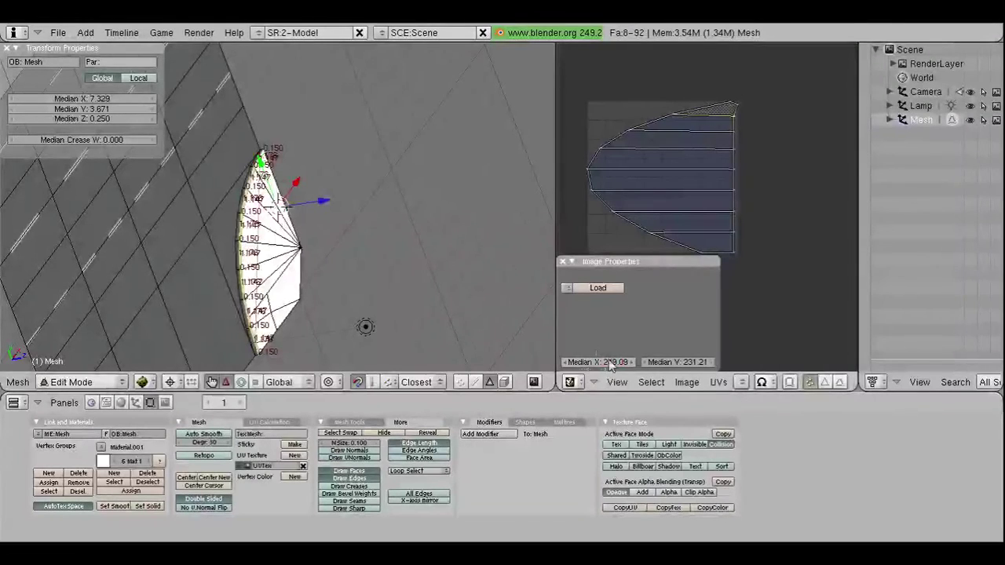
Step: Set the top-right UV vertex's X to 248, then select the vertex at X 249.09 without changing its Y
{"action": "right_click", "coordinate": [733, 106]}
{"action": "left_click", "coordinate": [609, 362]}
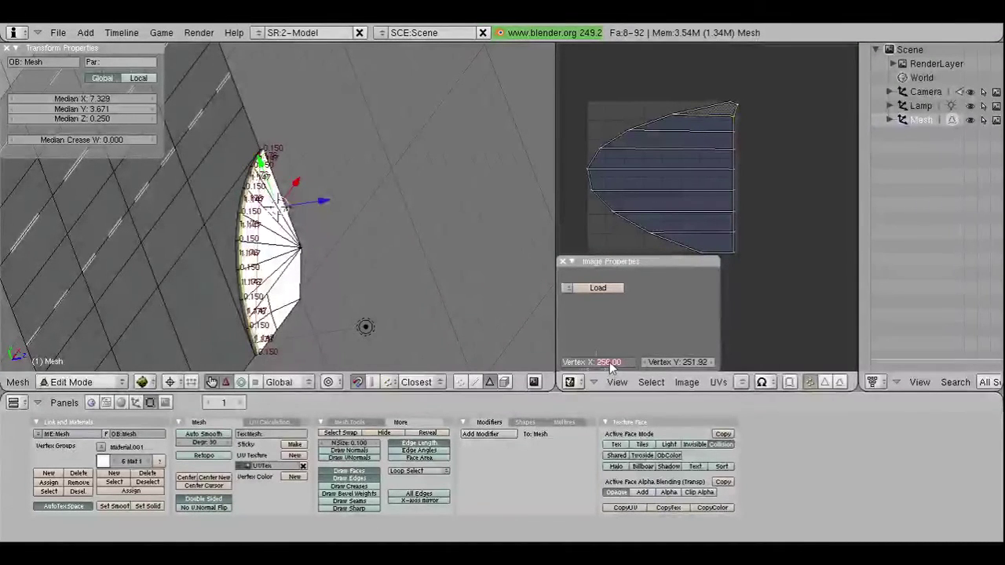
{"action": "type", "text": "248"}
{"action": "key", "text": "Return"}
{"action": "right_click", "coordinate": [730, 104]}
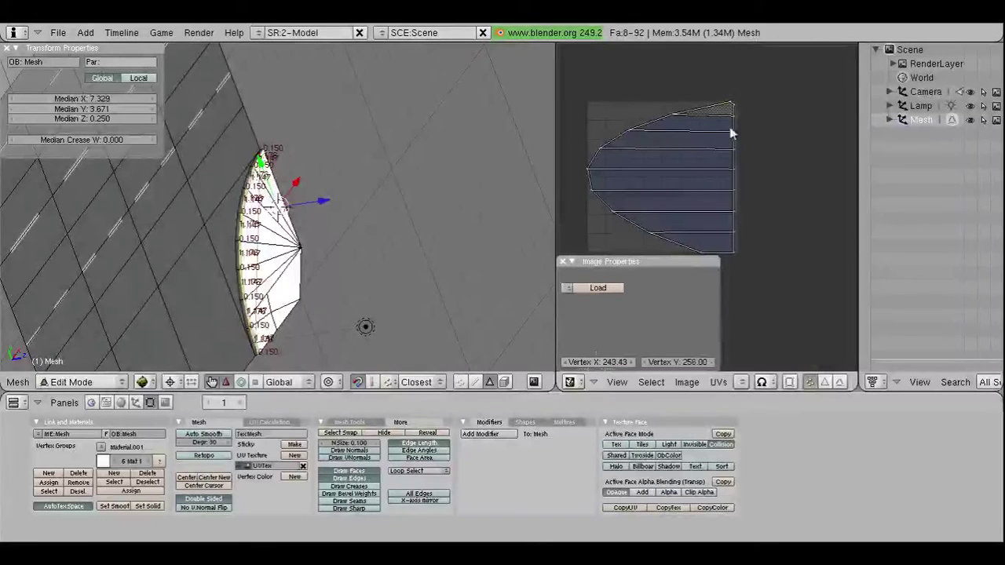
{"action": "right_click", "coordinate": [730, 133], "text": "shift"}
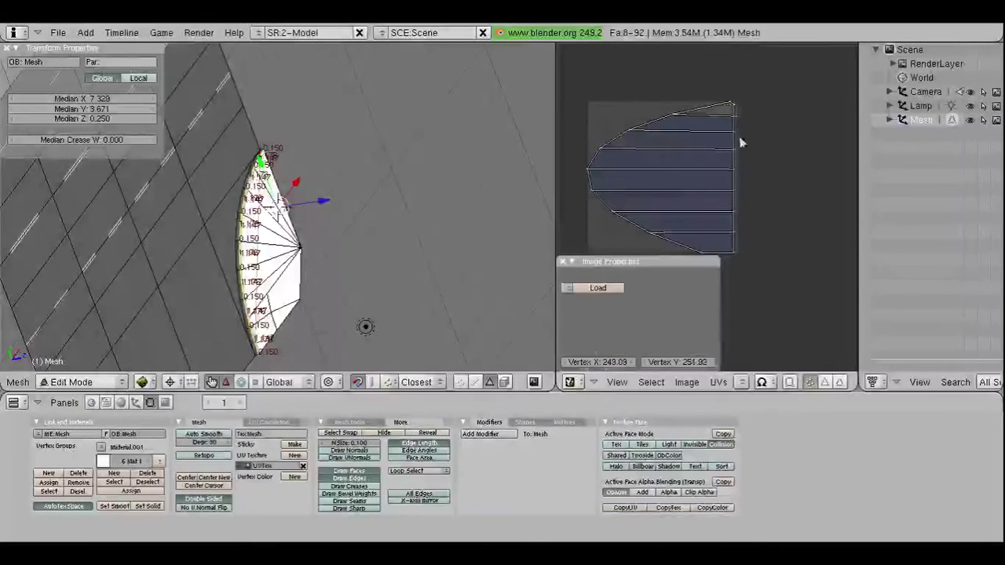
{"action": "left_click", "coordinate": [672, 363]}
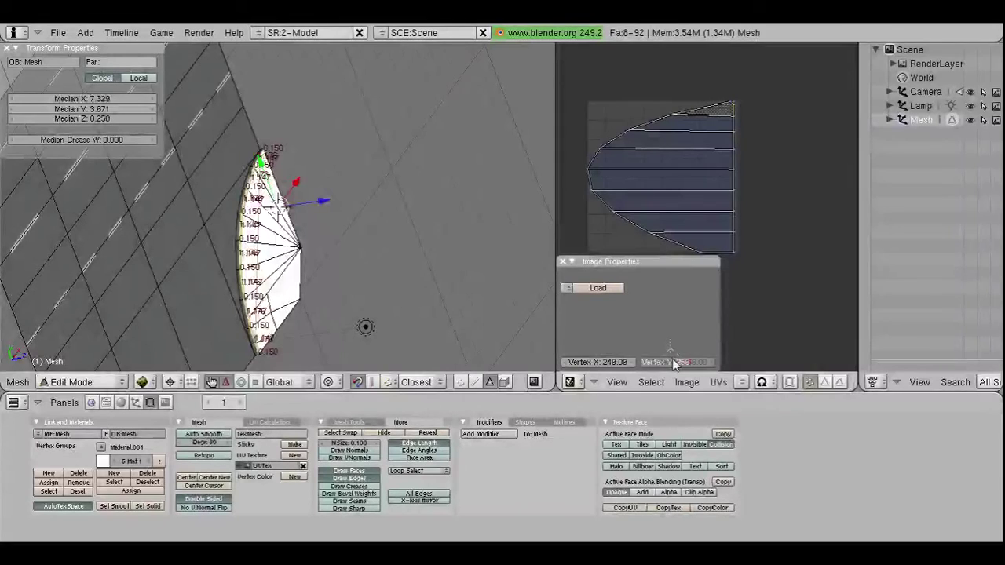
{"action": "key", "text": "Escape"}
Step: Select the top-right UV vertex and compute 256 × 0.951 = 243.456 in IDLE, after a mistyped 09.51
{"action": "key", "text": "a"}
{"action": "right_click", "coordinate": [716, 117]}
{"action": "key", "text": "alt+Tab"}
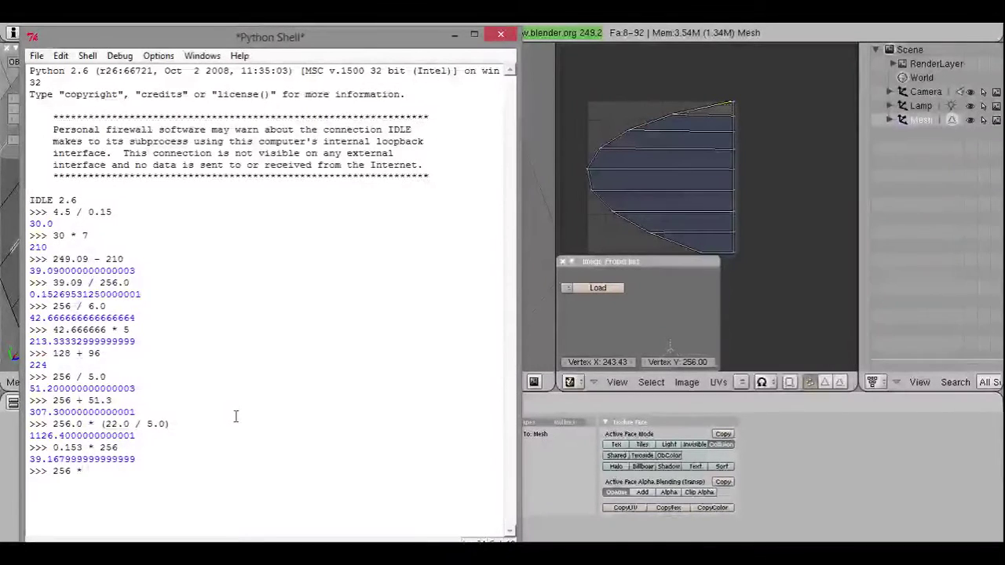
{"action": "type", "text": "09."}
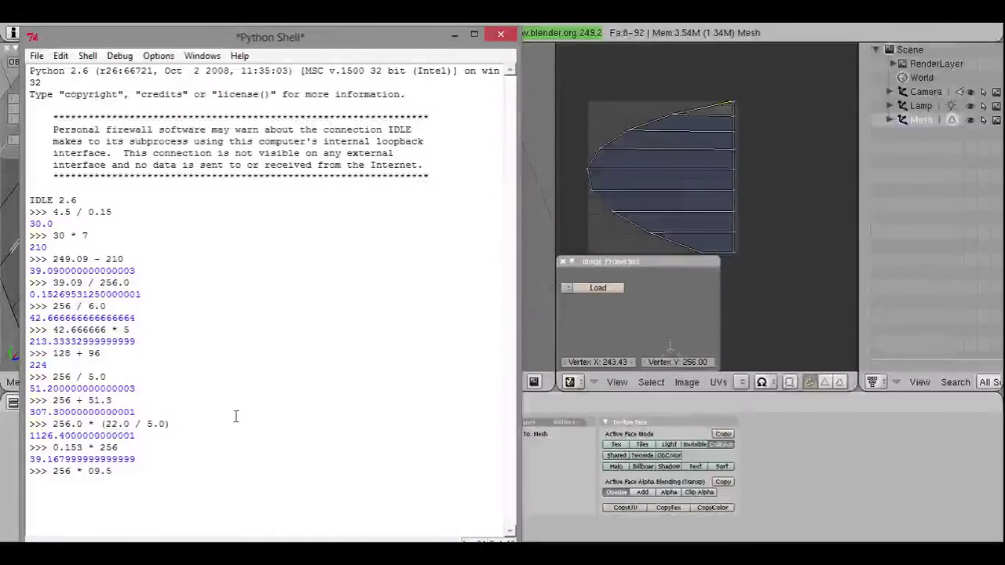
{"action": "type", "text": "51"}
{"action": "key", "text": "Return"}
{"action": "type", "text": "256 *"}
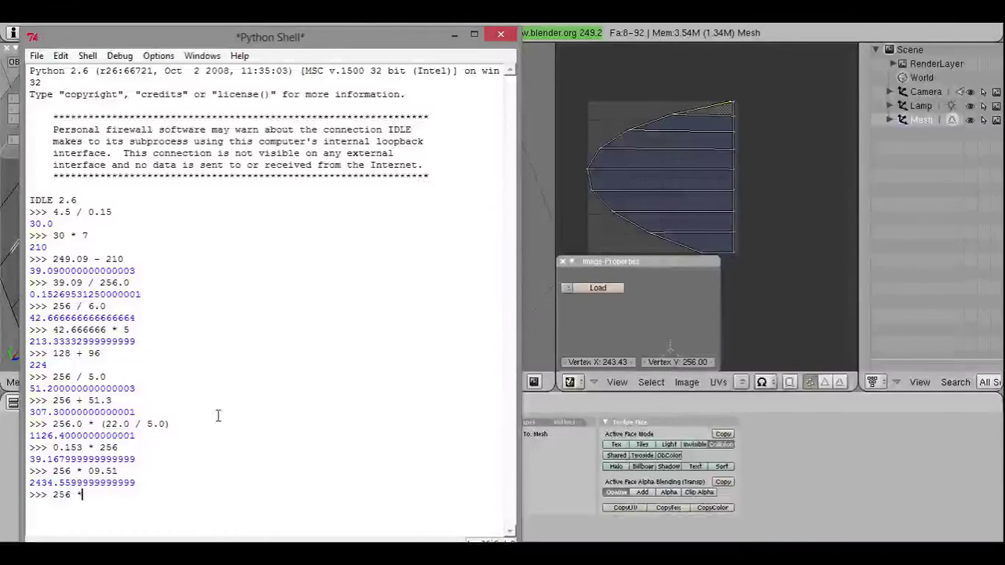
{"action": "type", "text": "0.951"}
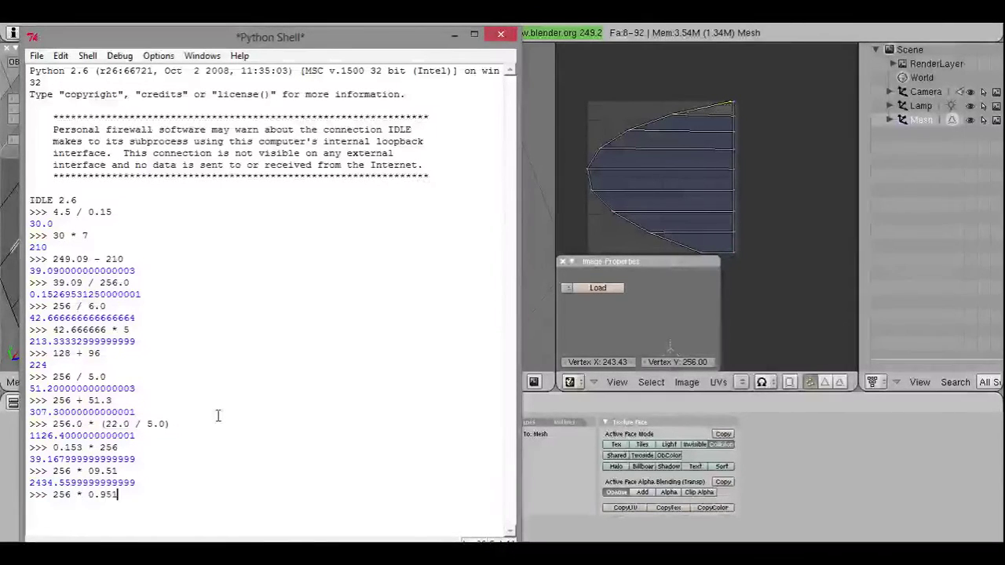
{"action": "key", "text": "Return"}
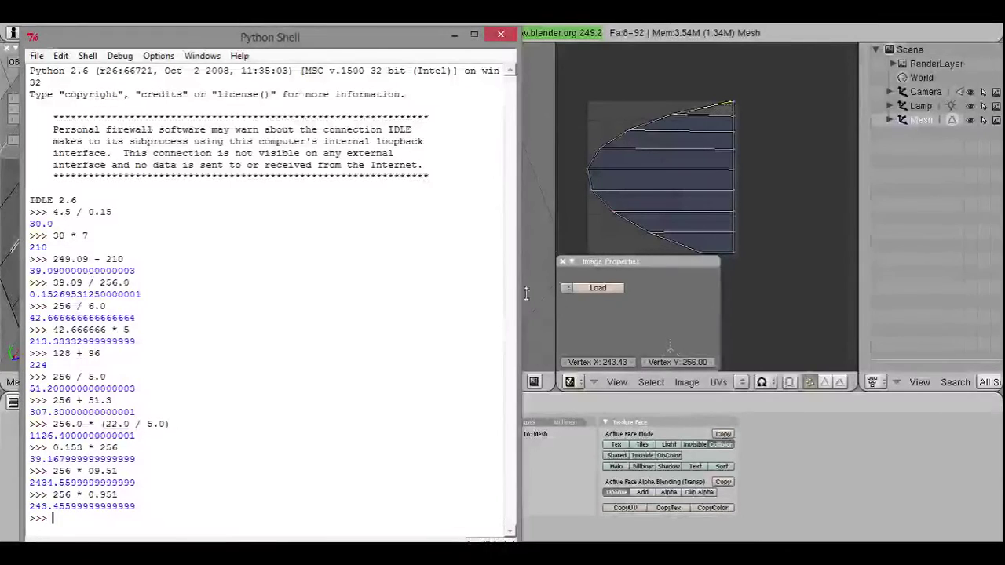
Step: Set the top vertex's X to 243.456 and the selected top-edge vertices' X to 143
{"action": "left_click", "coordinate": [454, 34]}
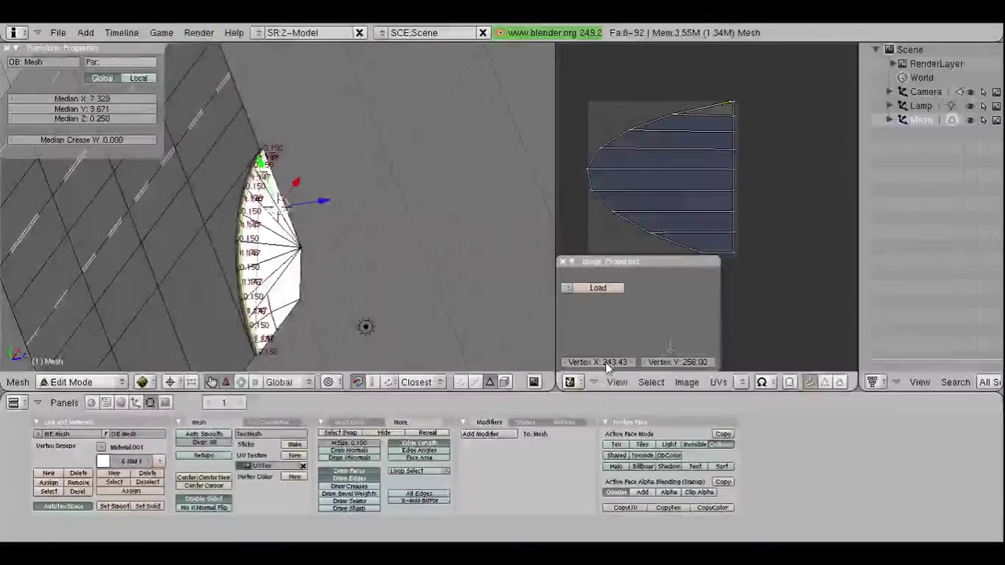
{"action": "type", "text": "243.456"}
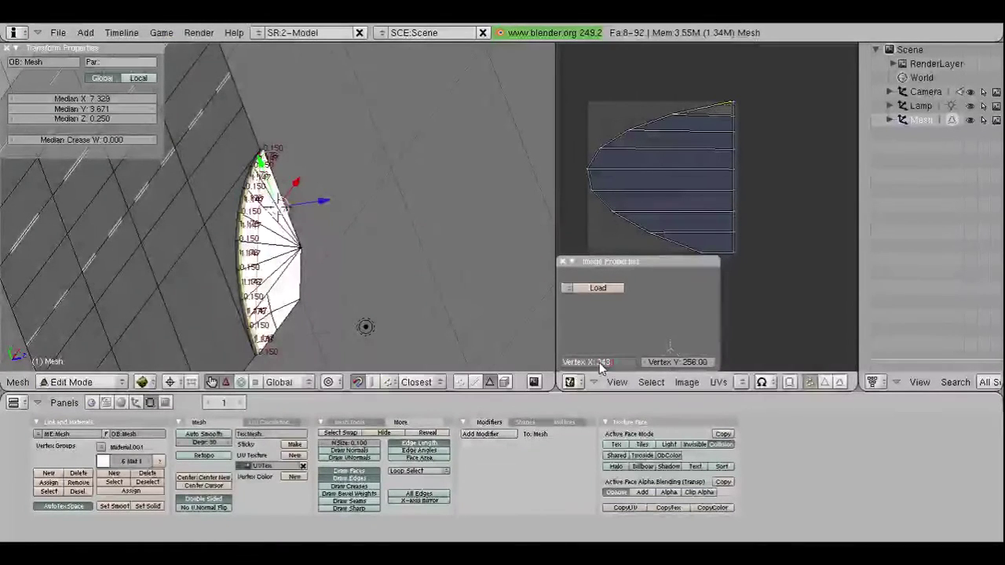
{"action": "key", "text": "Return"}
{"action": "right_click", "coordinate": [692, 127], "text": "shift"}
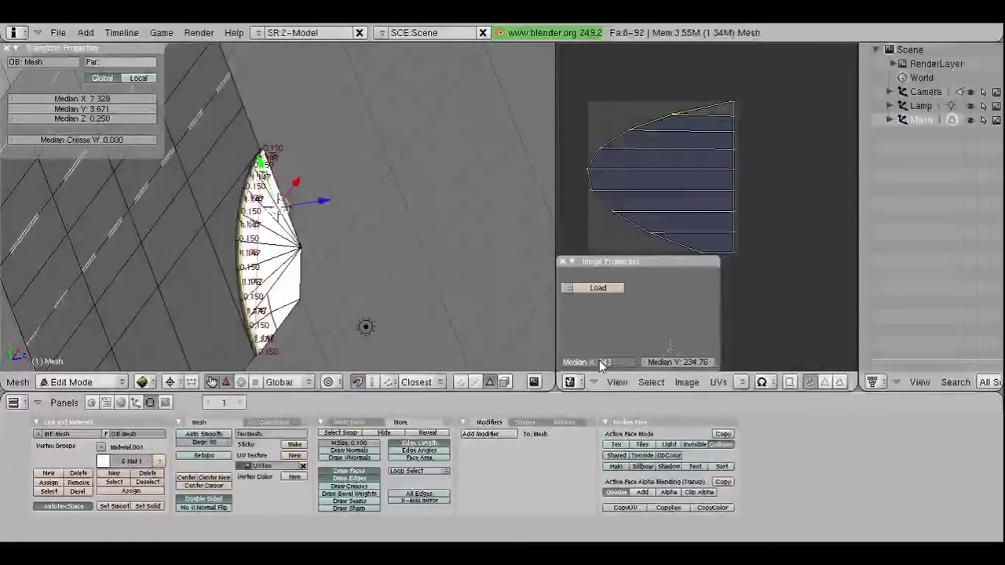
{"action": "key", "text": "Return"}
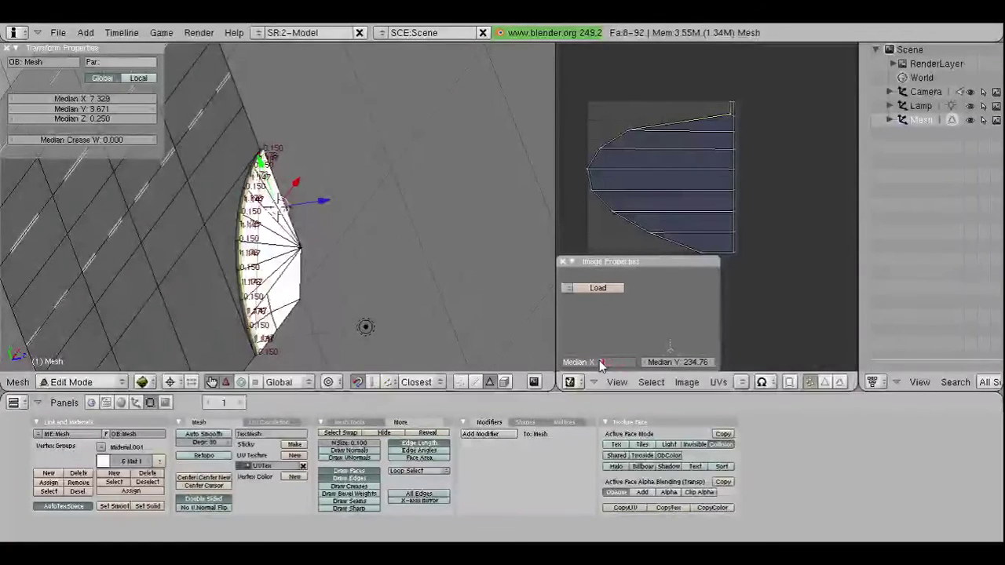
{"action": "type", "text": "143"}
{"action": "key", "text": "Return"}
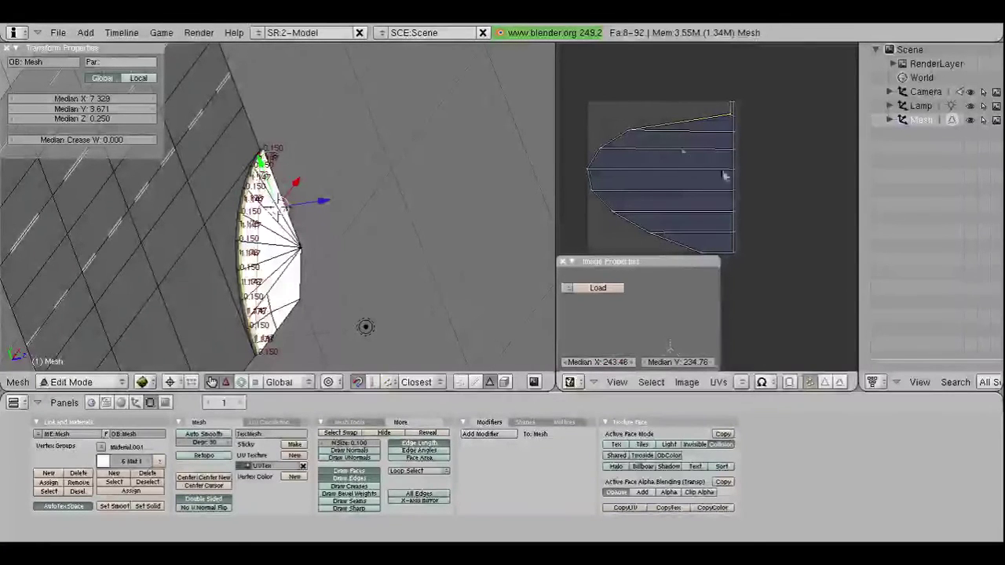
Step: Move another group of UV vertices to X 243.4
{"action": "right_click", "coordinate": [634, 161]}
{"action": "left_click", "coordinate": [583, 365]}
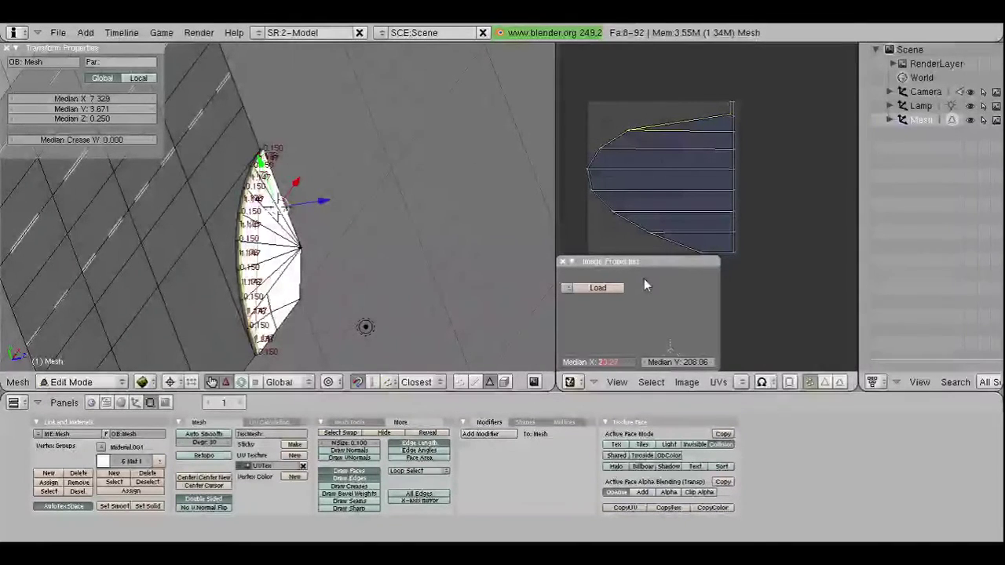
{"action": "type", "text": "243.4"}
{"action": "key", "text": "Return"}
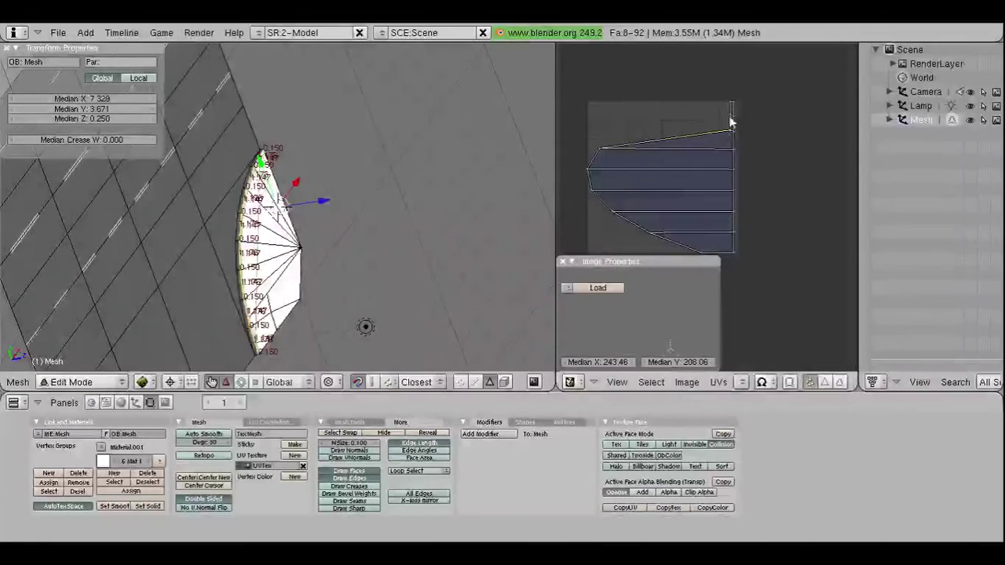
{"action": "right_click", "coordinate": [729, 116]}
Step: Set the top-left UV edge to X 243.46, correcting a 2443.46 typo
{"action": "right_click", "coordinate": [634, 157], "text": "shift"}
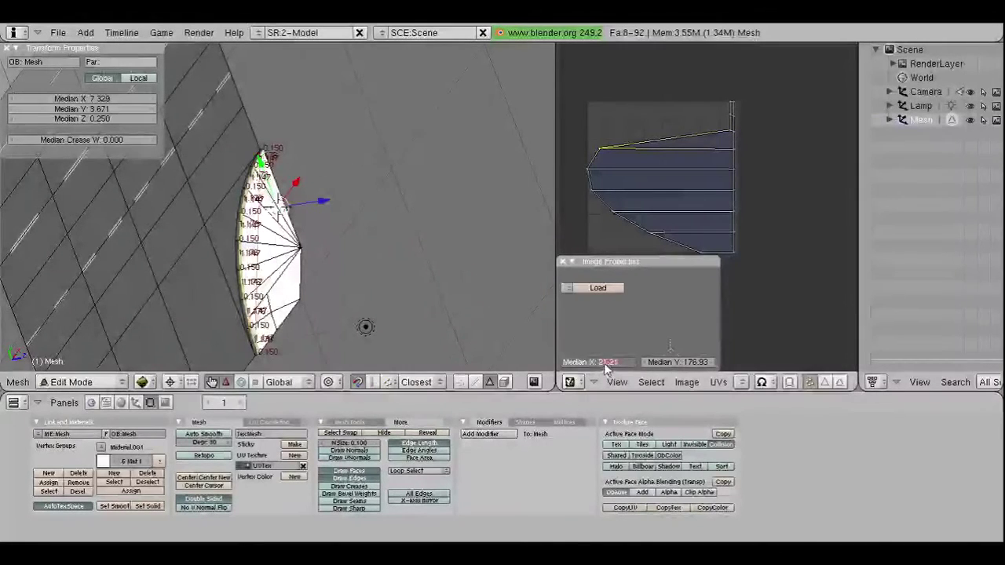
{"action": "type", "text": "0"}
{"action": "key", "text": "Return"}
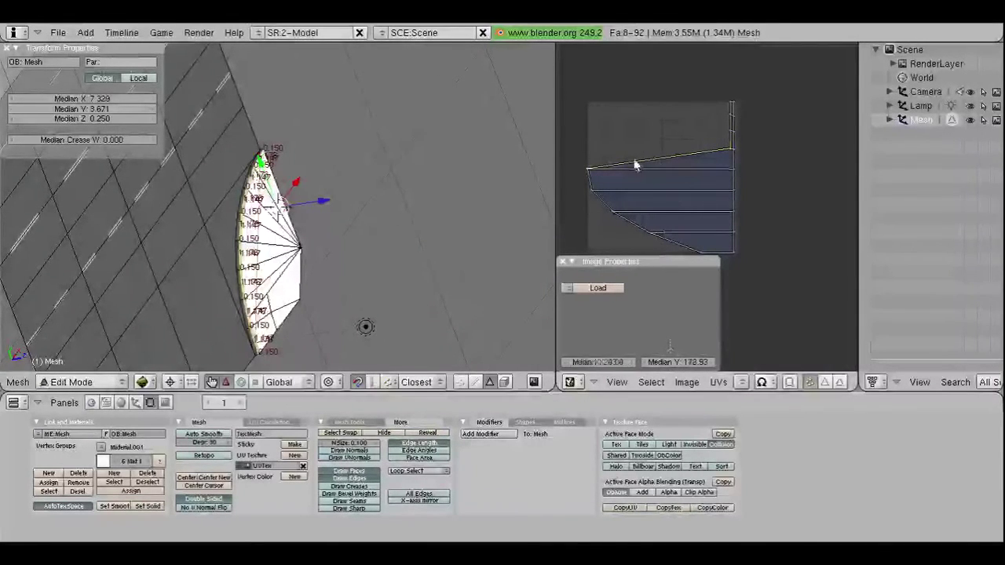
{"action": "left_click", "coordinate": [596, 362]}
{"action": "type", "text": "2443.46"}
{"action": "key", "text": "Return"}
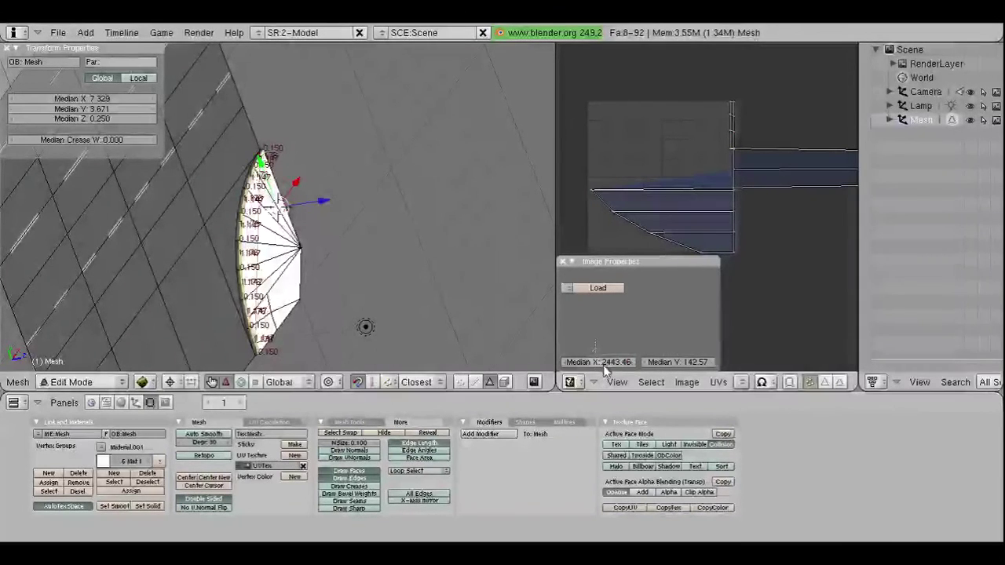
{"action": "left_click", "coordinate": [601, 363]}
{"action": "type", "text": "243.46"}
{"action": "key", "text": "Return"}
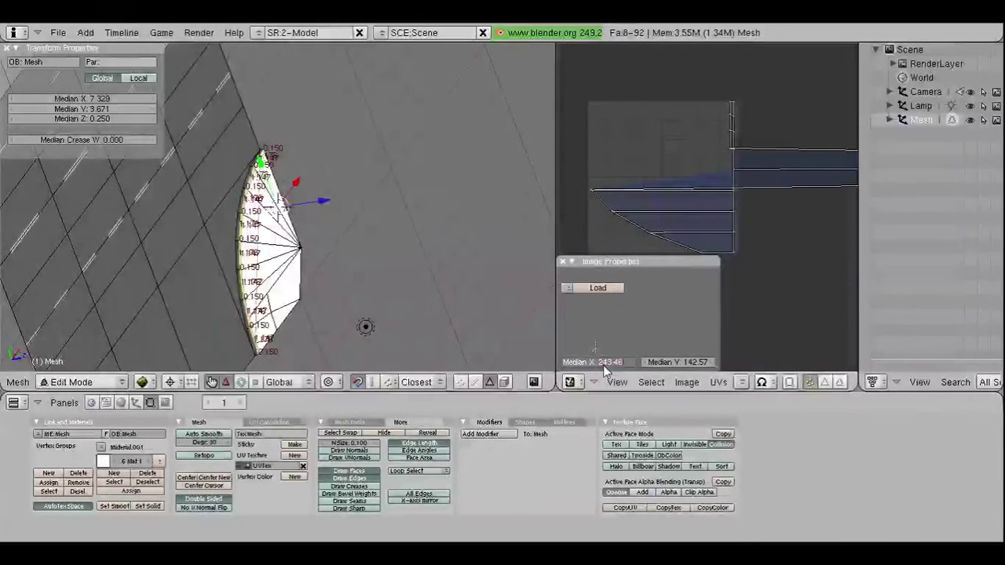
Step: Adjust the next UV point's horizontal position and shift the UV triangle to the right edge
{"action": "left_click_drag", "start_coordinate": [855, 251], "coordinate": [602, 176]}
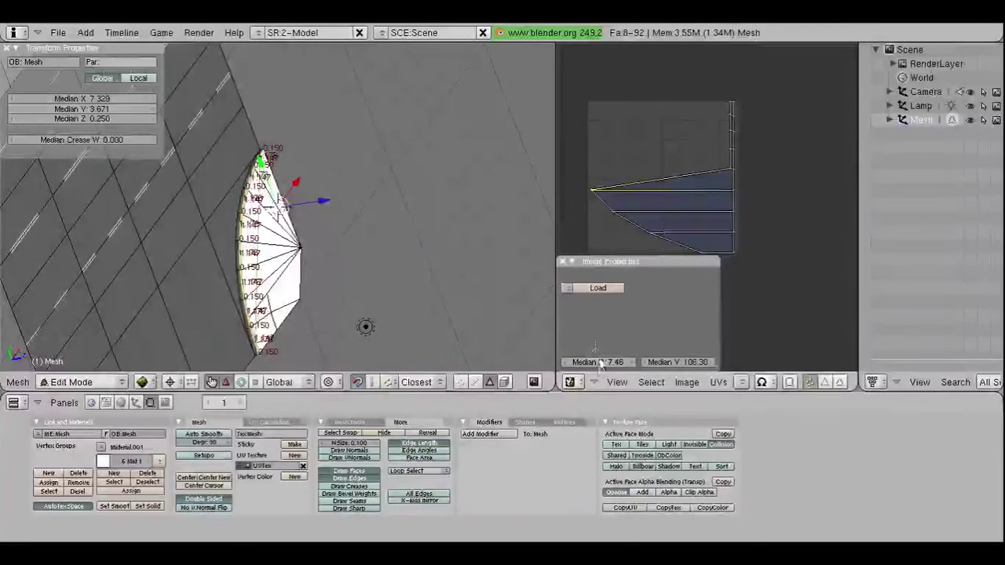
{"action": "key", "text": "BackSpace"}
{"action": "type", "text": "143"}
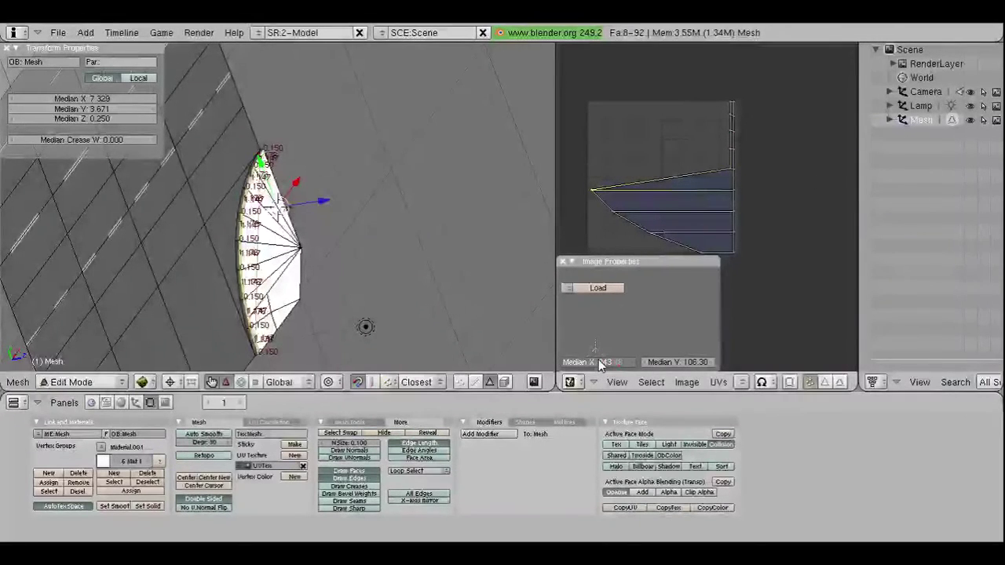
{"action": "key", "text": "Return"}
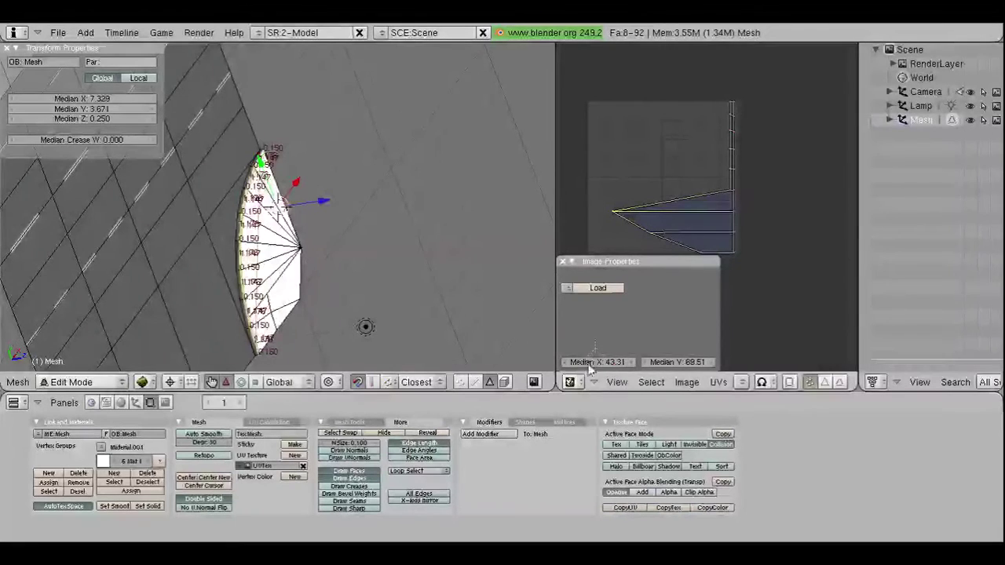
{"action": "left_click", "coordinate": [602, 364]}
{"action": "type", "text": "8"}
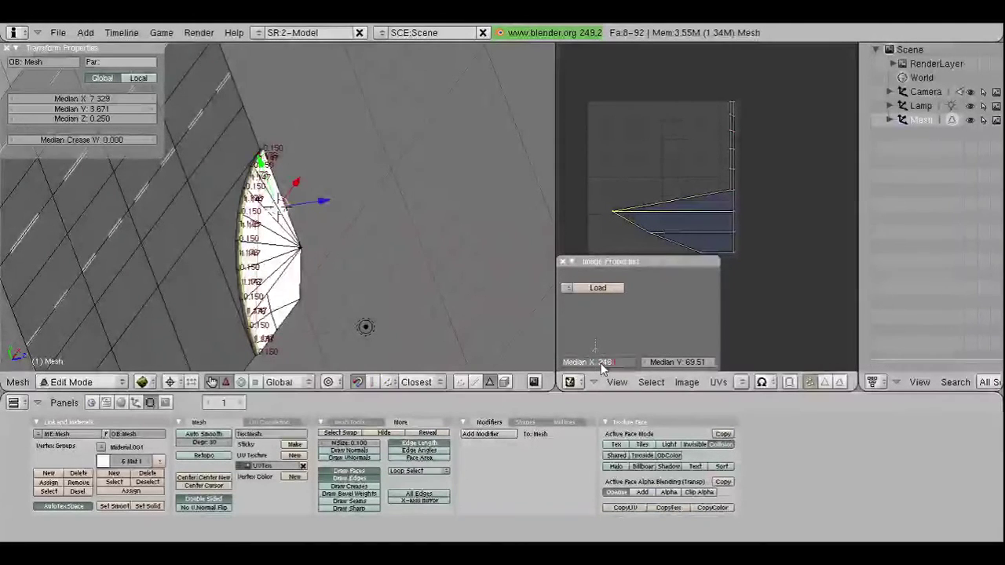
{"action": "key", "text": "Return"}
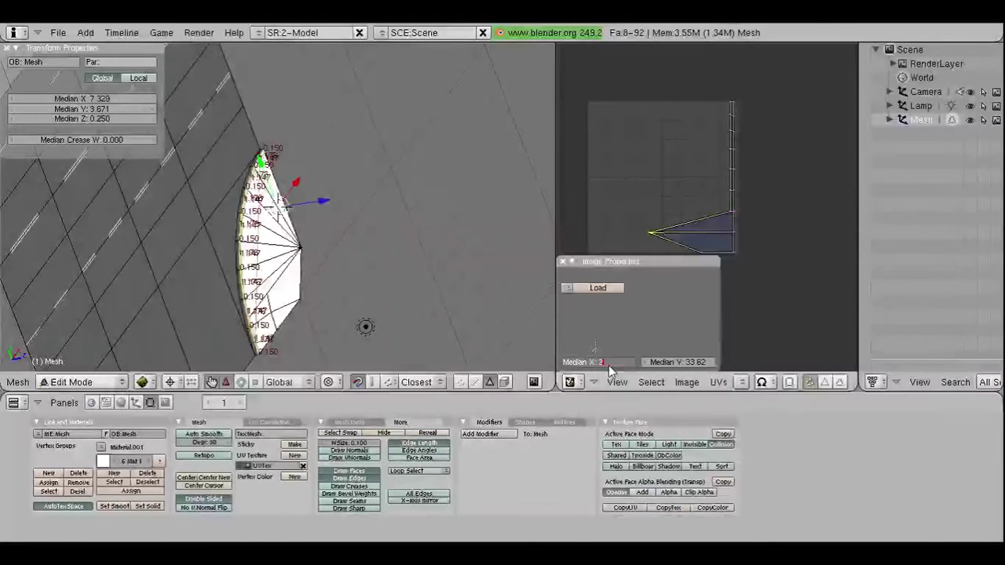
{"action": "type", "text": "43.4"}
{"action": "left_click_drag", "start_coordinate": [609, 363], "coordinate": [628, 363]}
Step: Place a single UV vertex at X 243.46, then clear the selection
{"action": "right_click", "coordinate": [685, 265]}
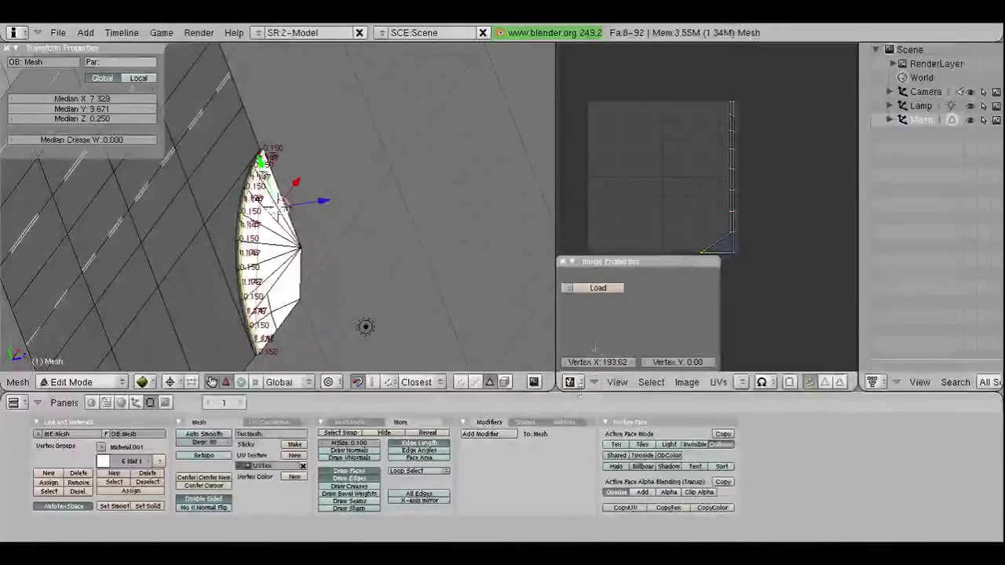
{"action": "left_click", "coordinate": [600, 362]}
{"action": "type", "text": "243.46"}
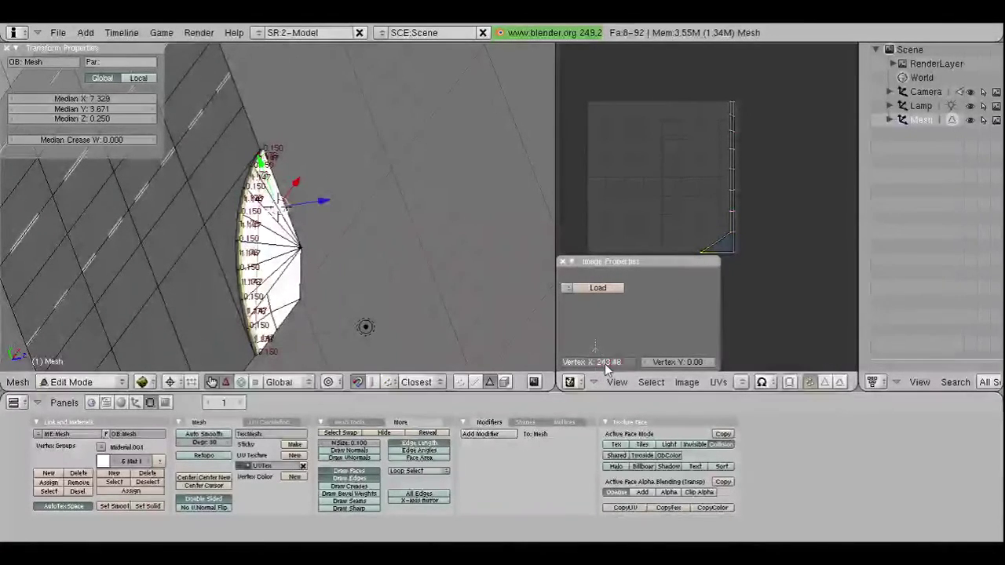
{"action": "key", "text": "Return"}
{"action": "key", "text": "a"}
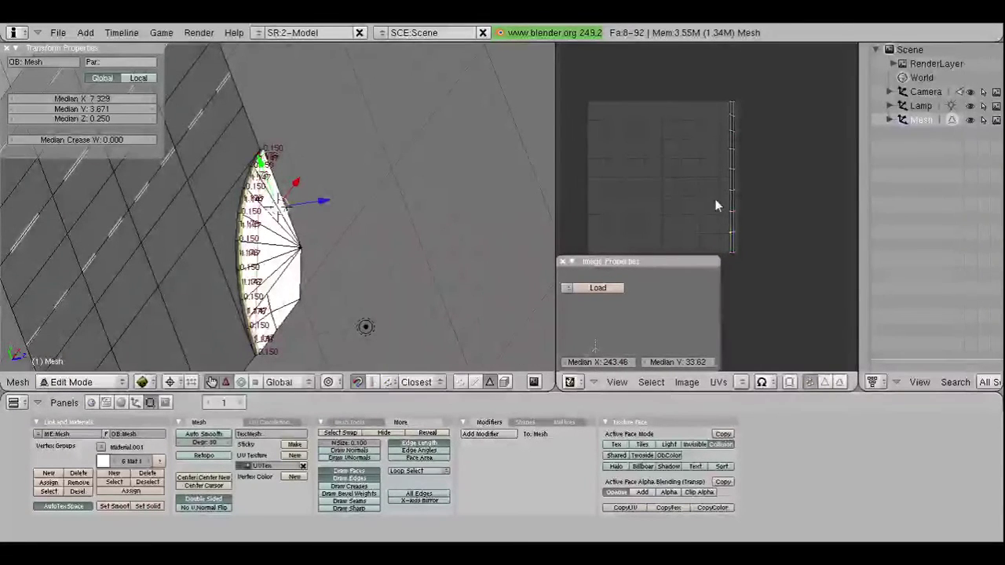
{"action": "key", "text": "a"}
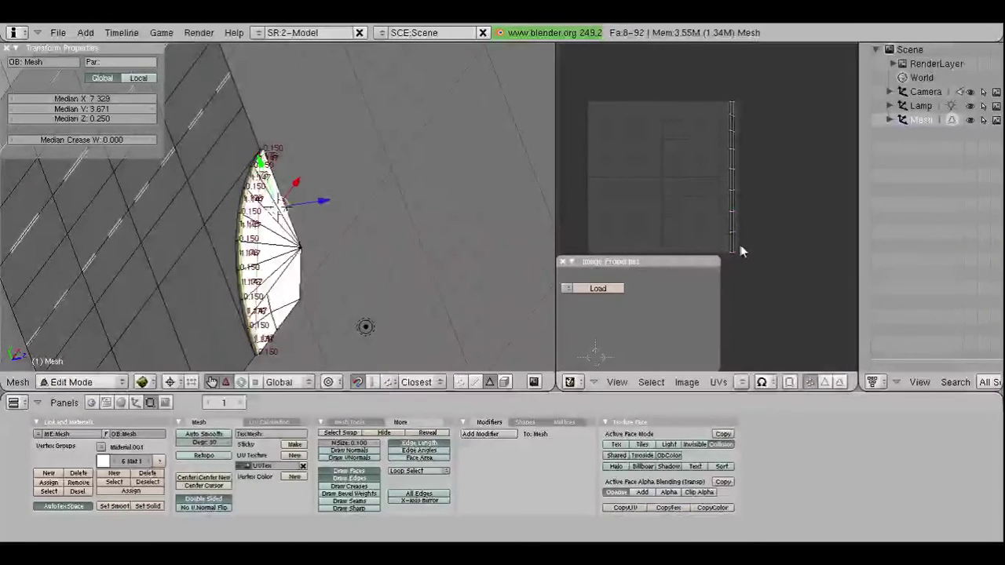
Step: Try vertical positions 32 and 30 for the UV points along the right edge
{"action": "right_click", "coordinate": [747, 251]}
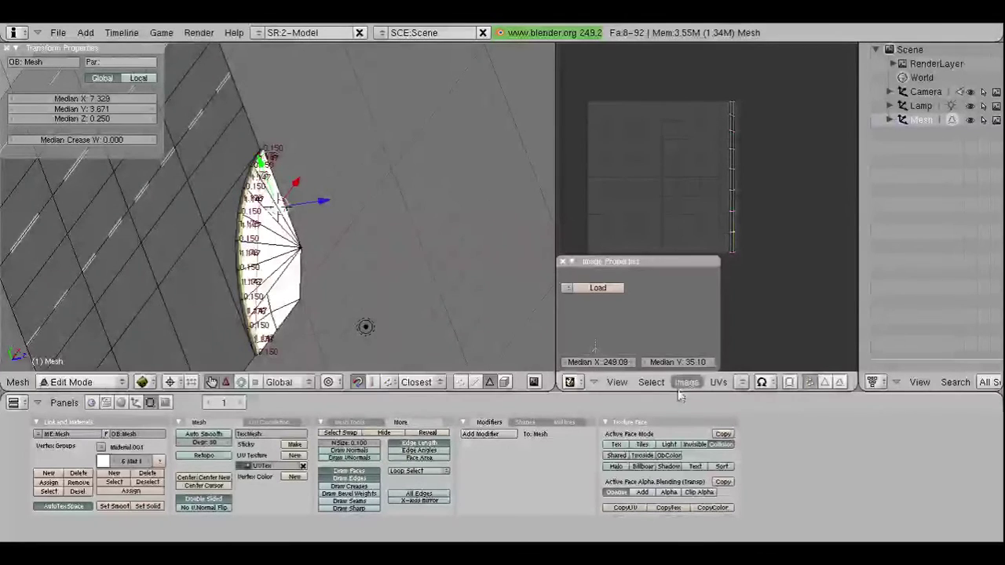
{"action": "left_click", "coordinate": [681, 362]}
{"action": "type", "text": "3"}
{"action": "key", "text": "Return"}
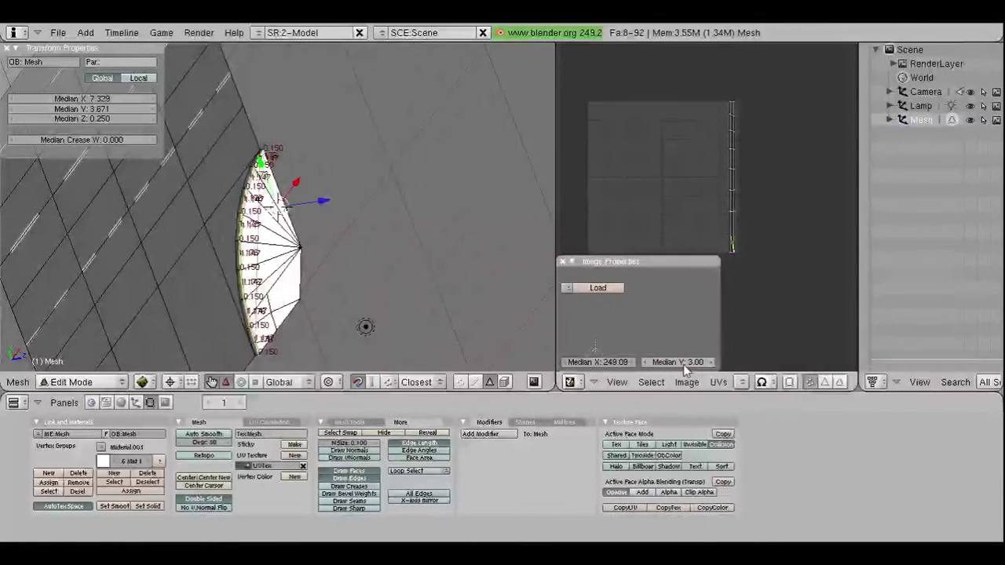
{"action": "left_click", "coordinate": [683, 362]}
{"action": "type", "text": "32"}
{"action": "key", "text": "Return"}
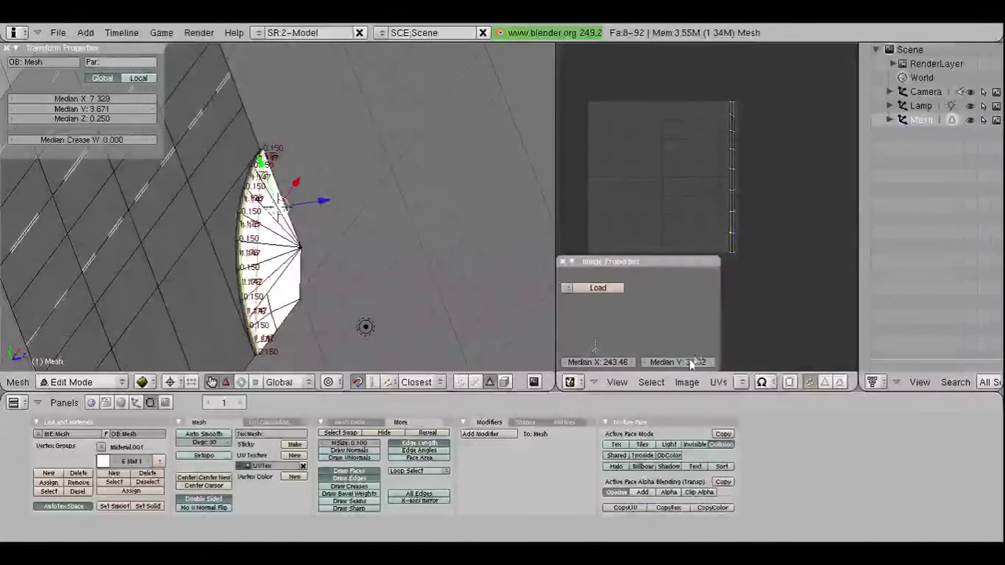
{"action": "left_click", "coordinate": [683, 362]}
{"action": "type", "text": "30"}
{"action": "key", "text": "Return"}
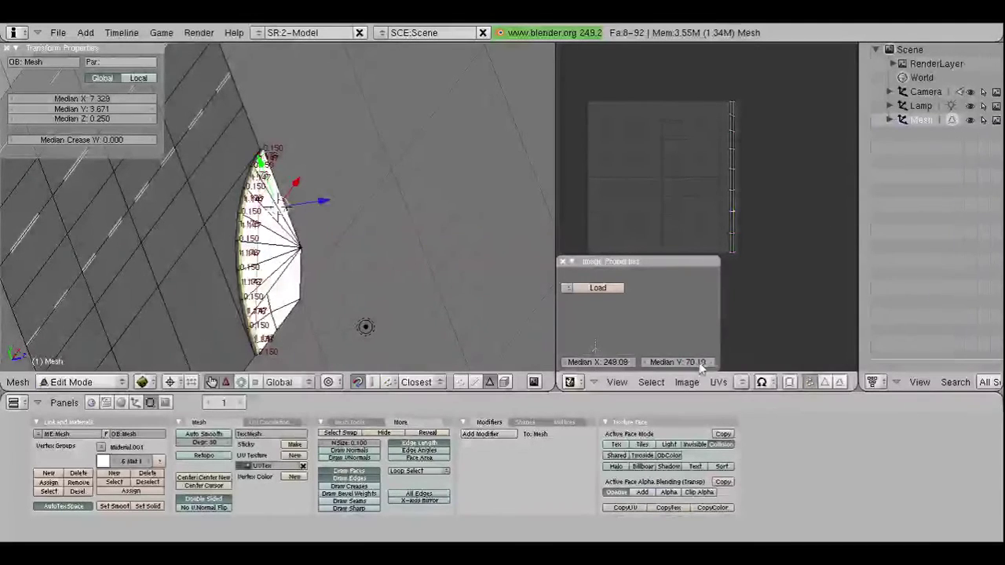
Step: Settle those right-edge points at V 64 and X 243.46
{"action": "left_click", "coordinate": [683, 362]}
{"action": "type", "text": "64"}
{"action": "key", "text": "Return"}
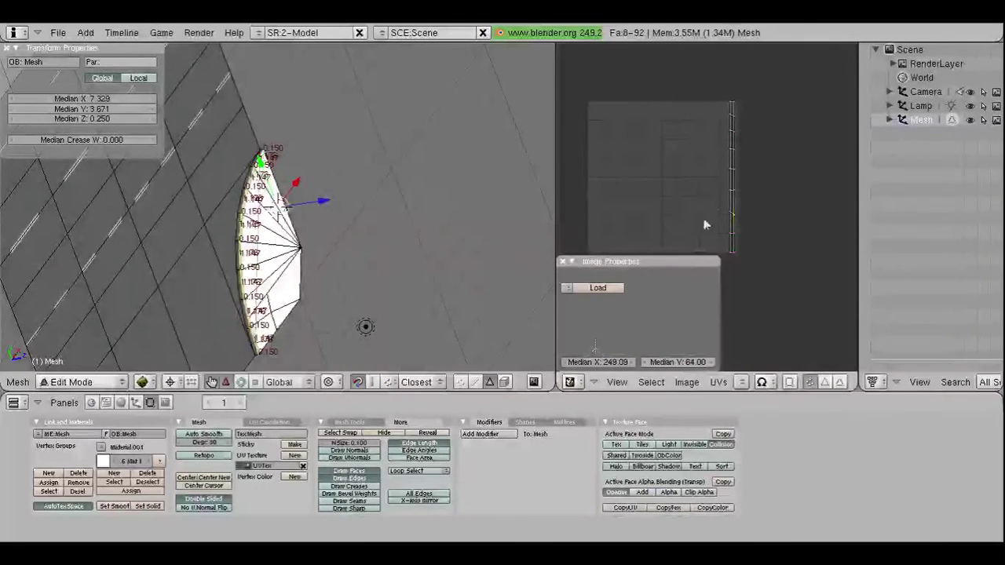
{"action": "left_click", "coordinate": [683, 362]}
{"action": "key", "text": "Return"}
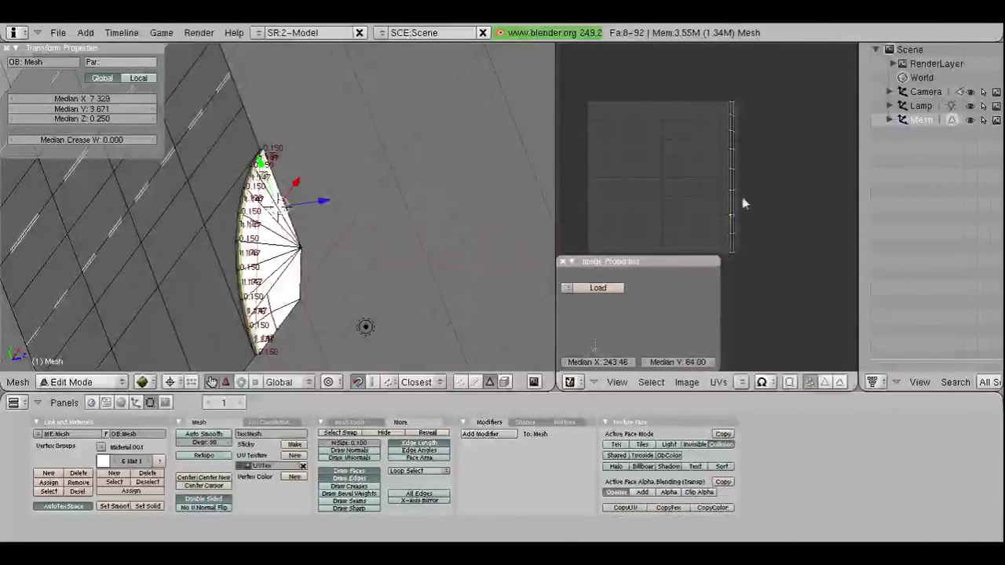
Step: Set a UV vertex's V to 96 and check the neighbouring vertices' vertical positions
{"action": "right_click", "coordinate": [742, 204]}
{"action": "left_click", "coordinate": [688, 363]}
{"action": "type", "text": "86"}
{"action": "key", "text": "Return"}
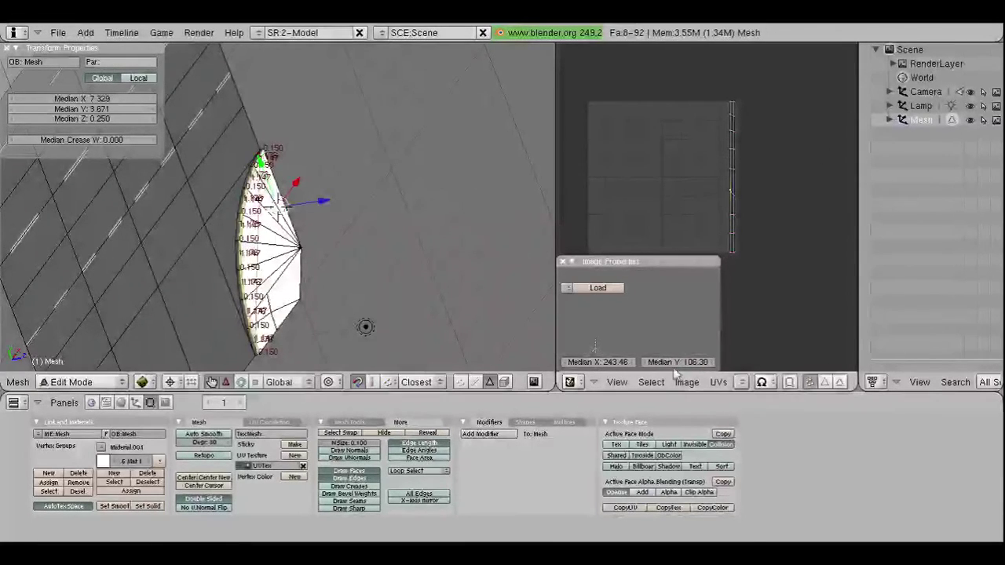
{"action": "left_click", "coordinate": [687, 362]}
{"action": "type", "text": "8"}
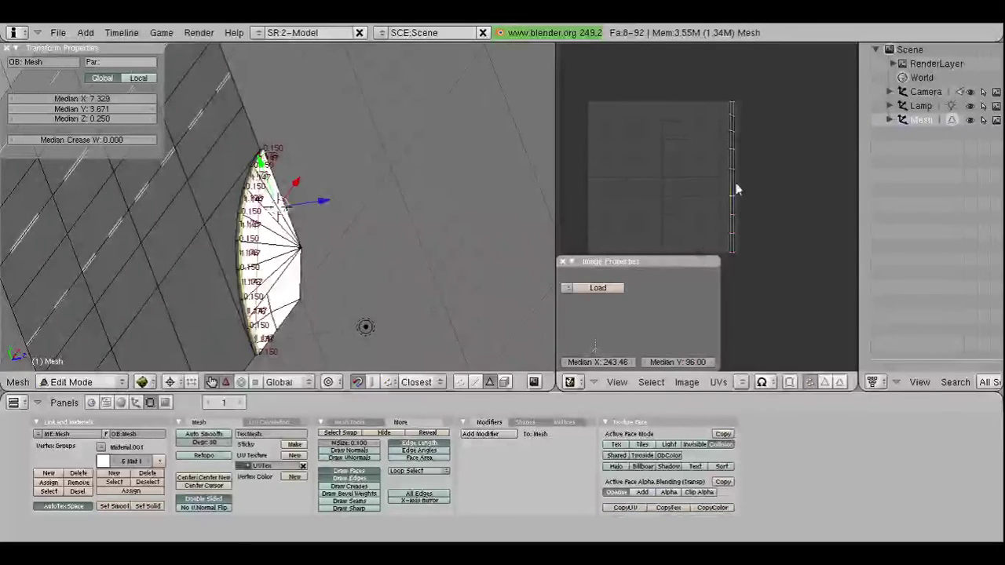
{"action": "right_click", "coordinate": [735, 186]}
{"action": "left_click", "coordinate": [677, 362]}
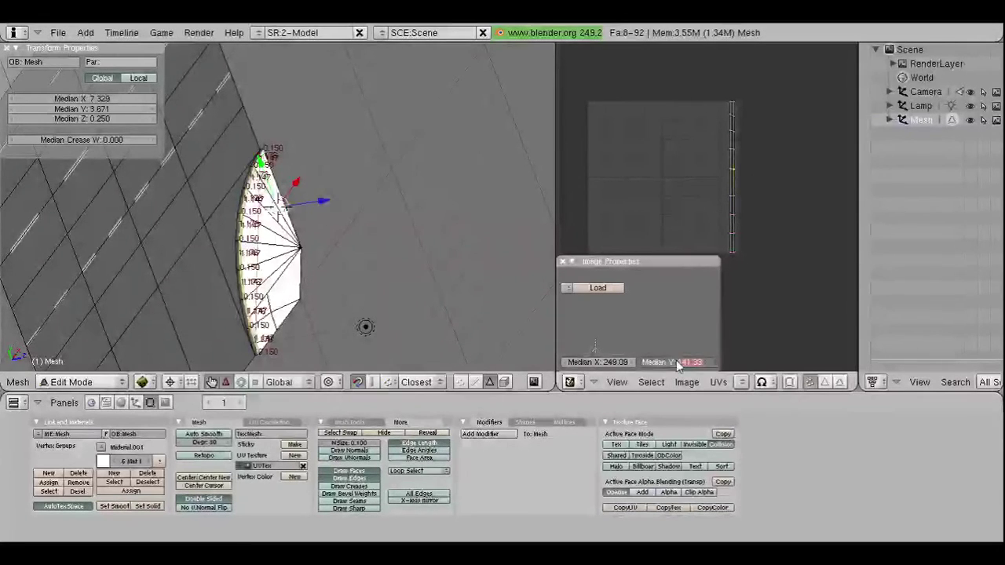
{"action": "key", "text": "Return"}
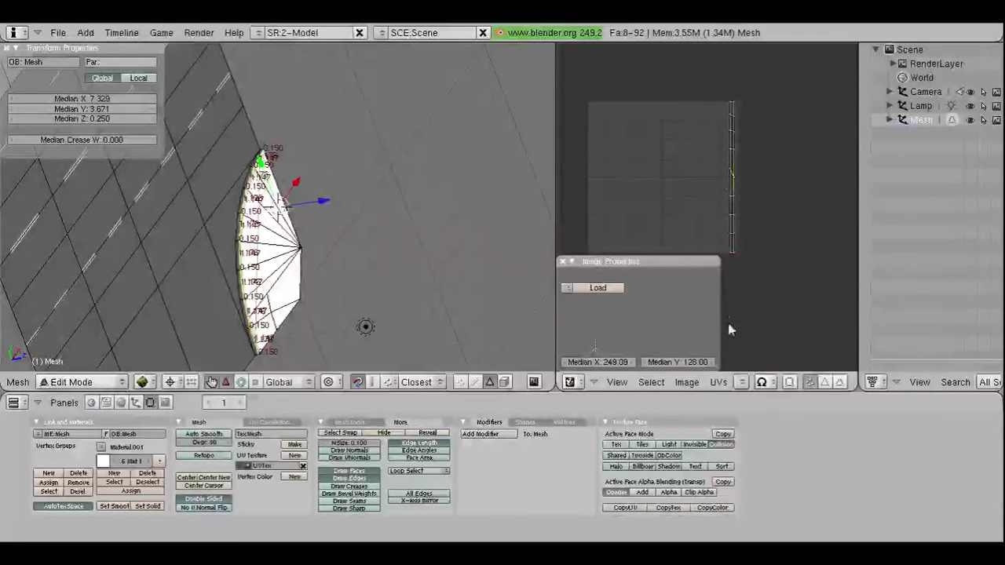
{"action": "right_click", "coordinate": [722, 191]}
{"action": "right_click", "coordinate": [722, 172]}
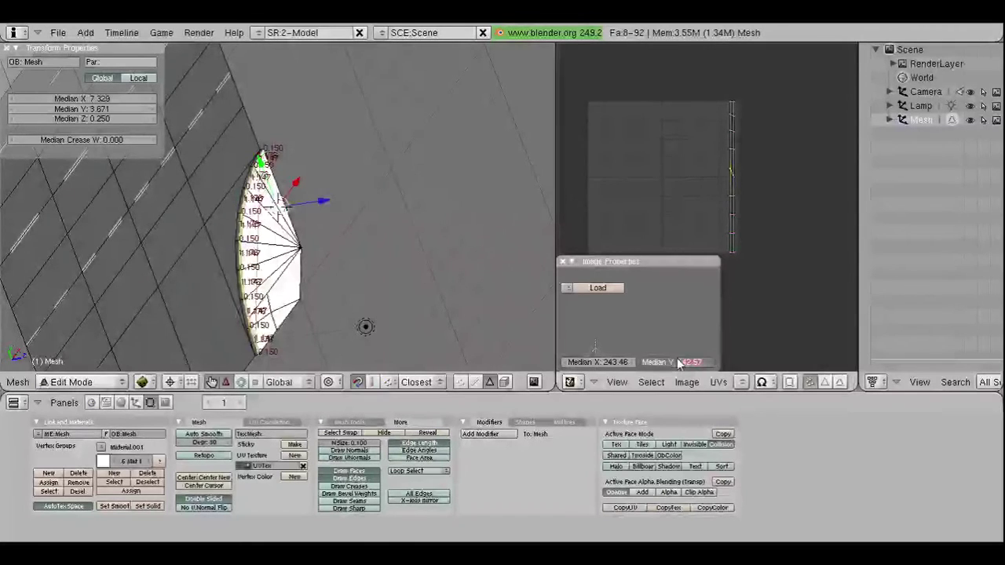
{"action": "left_click", "coordinate": [679, 362]}
Step: Place the next two strip vertices at V 160 and V 208.06
{"action": "right_click", "coordinate": [742, 139]}
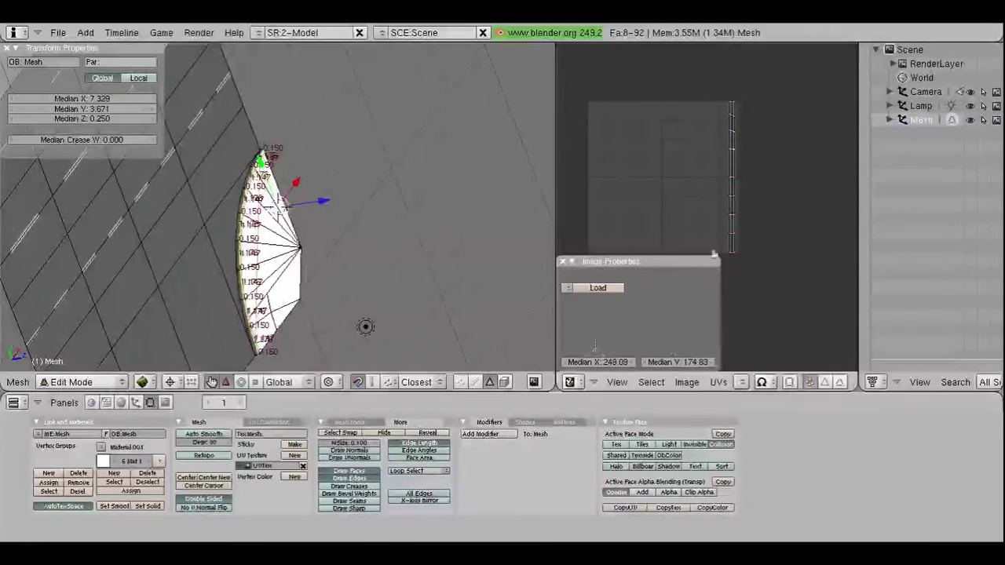
{"action": "left_click", "coordinate": [678, 362]}
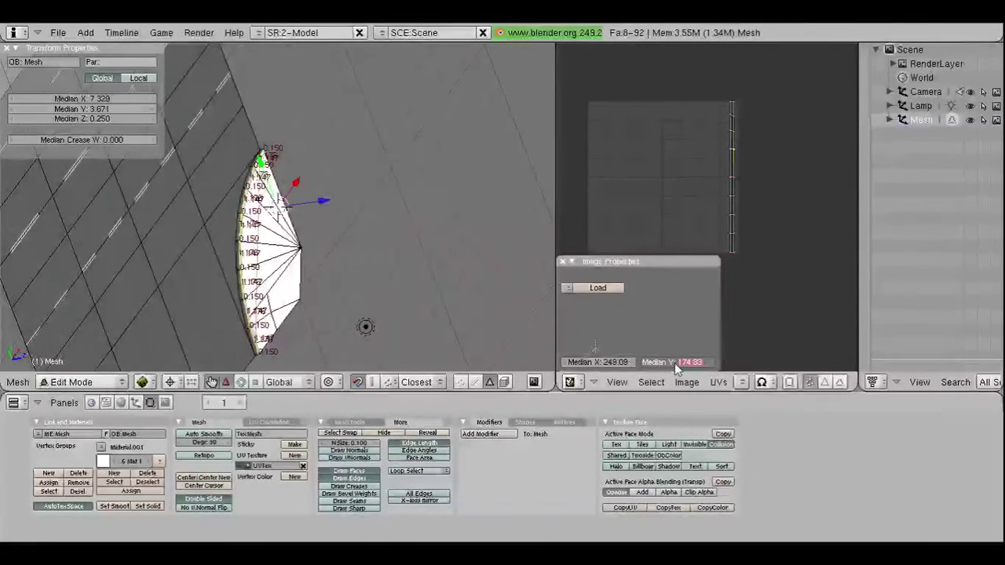
{"action": "type", "text": "160"}
{"action": "key", "text": "Return"}
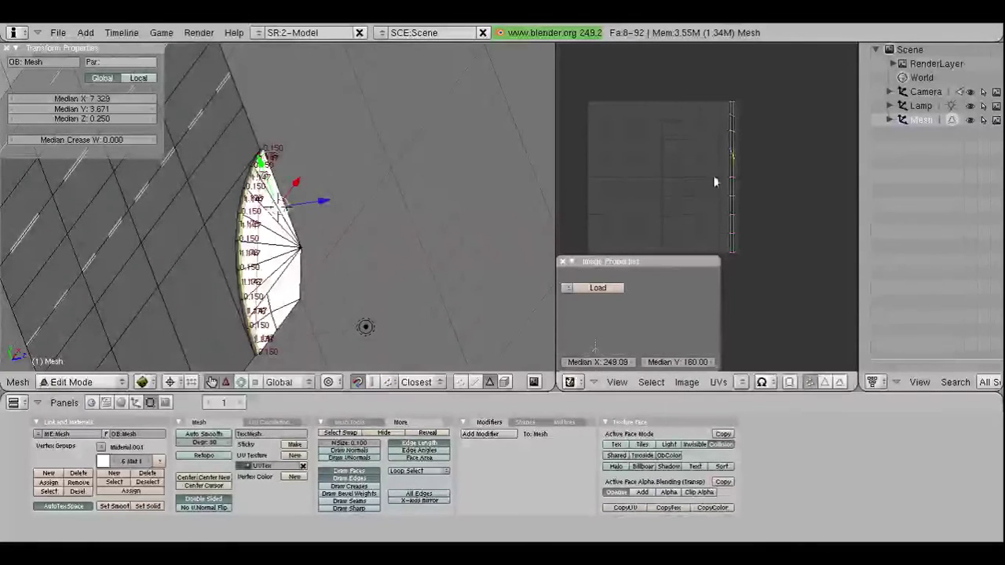
{"action": "right_click", "coordinate": [735, 153]}
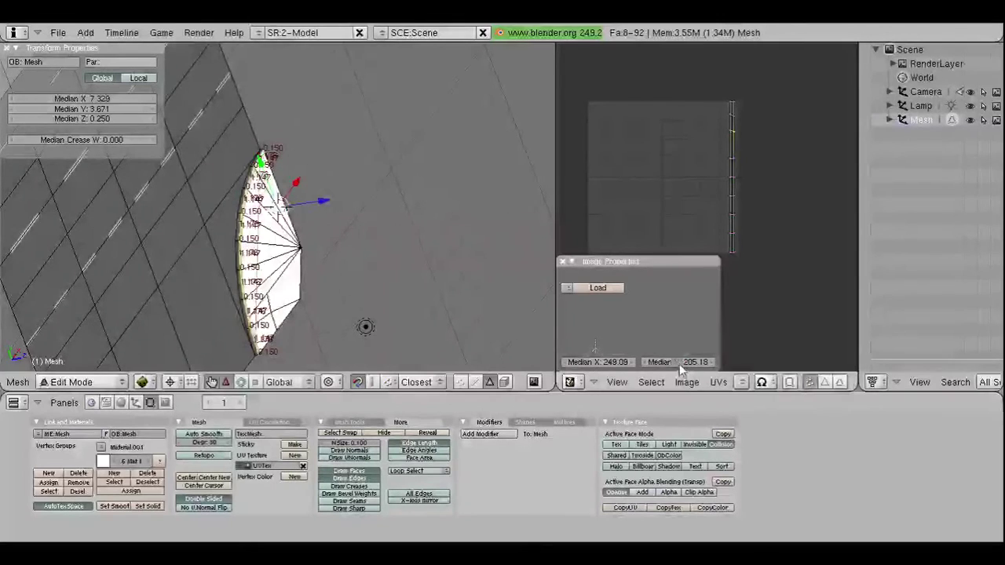
{"action": "type", "text": "208.06"}
{"action": "key", "text": "Return"}
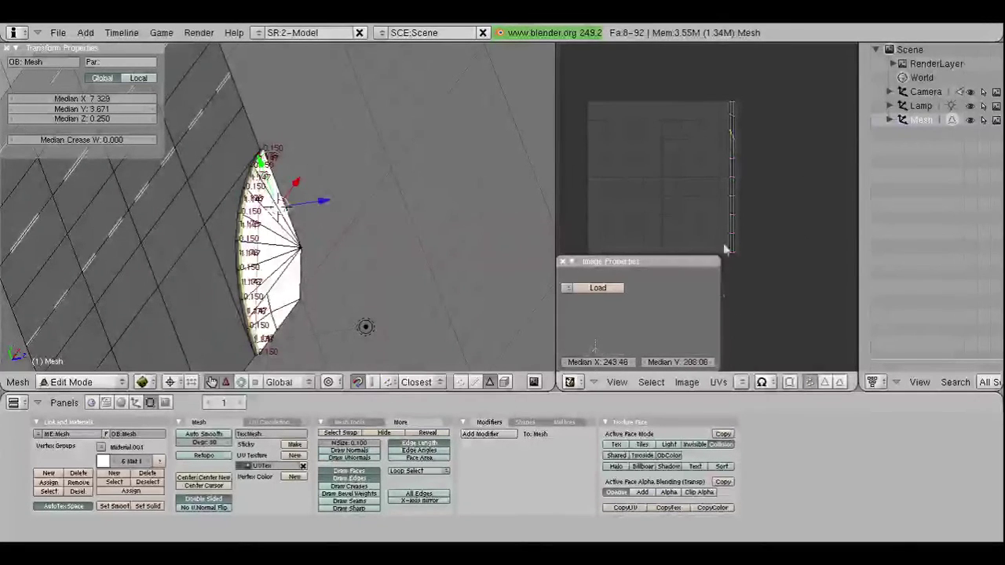
{"action": "left_click", "coordinate": [682, 365]}
{"action": "key", "text": "Return"}
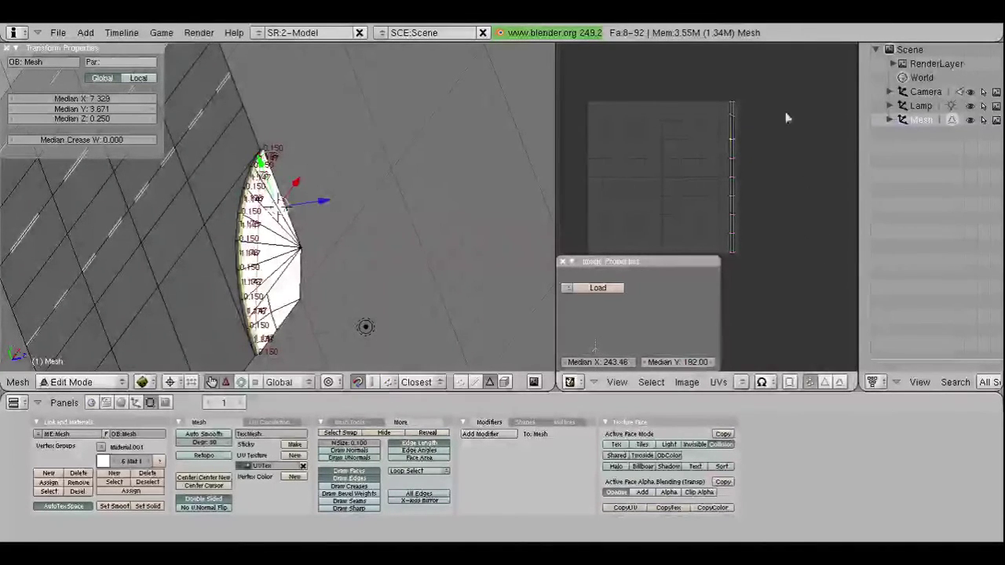
Step: Place the next strip vertex at V 224.00, keeping that value after a trial edit
{"action": "right_click", "coordinate": [735, 123]}
{"action": "left_click", "coordinate": [681, 365]}
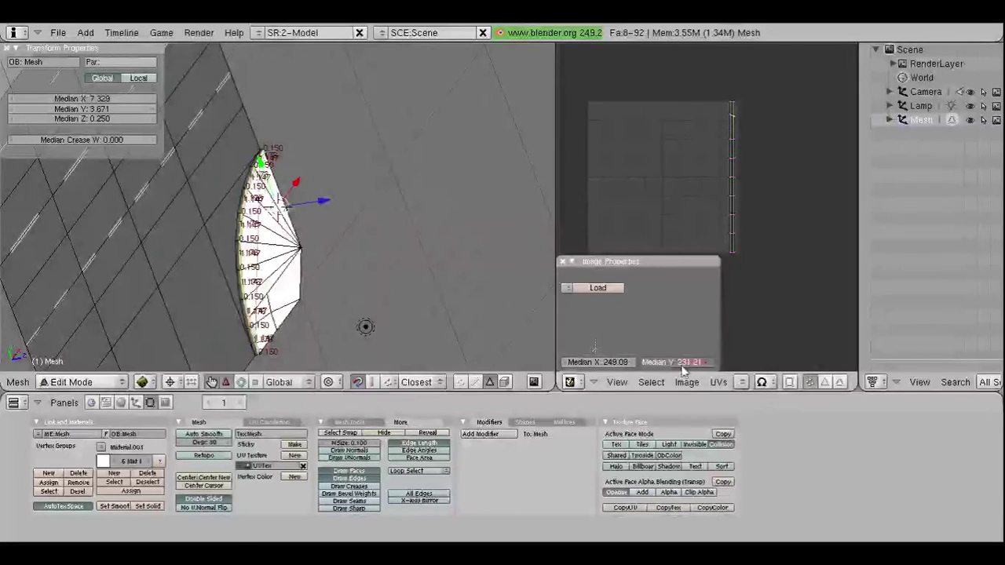
{"action": "type", "text": "4"}
{"action": "key", "text": "Return"}
{"action": "left_click", "coordinate": [681, 363]}
{"action": "type", "text": "242"}
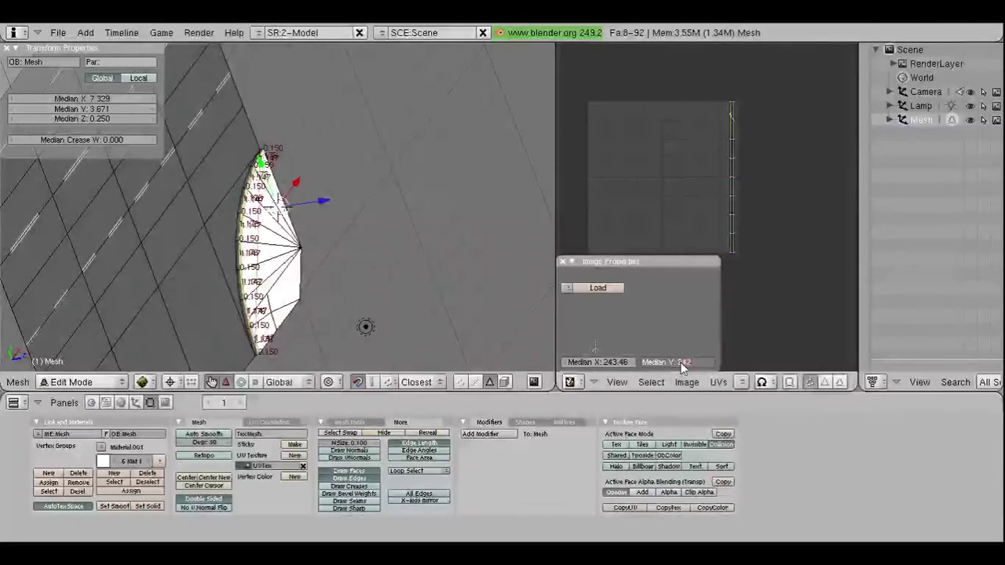
{"action": "key", "text": "Return"}
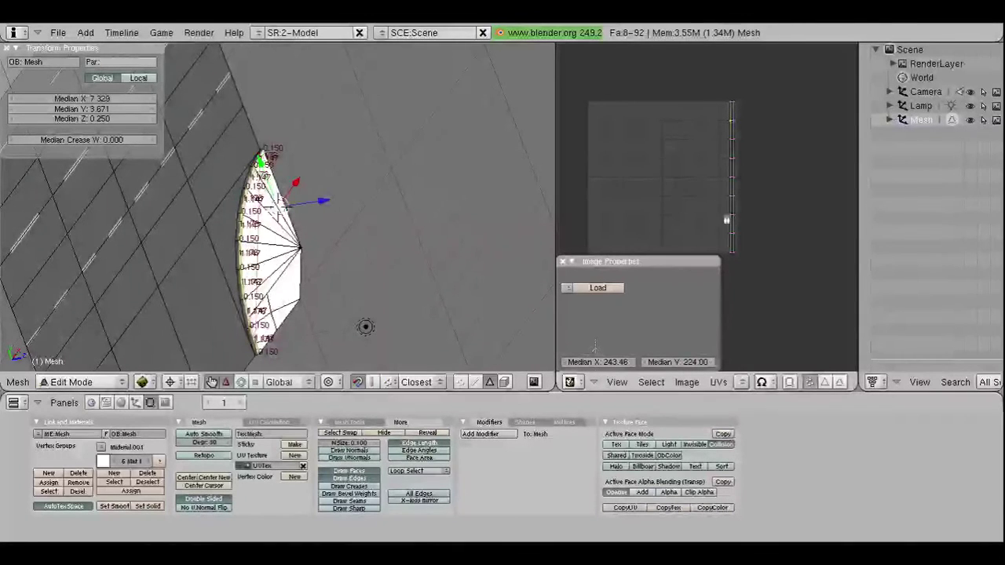
Step: Load the str_gehweg07.bmp sidewalk texture under the strip's UVs
{"action": "left_click", "coordinate": [742, 383]}
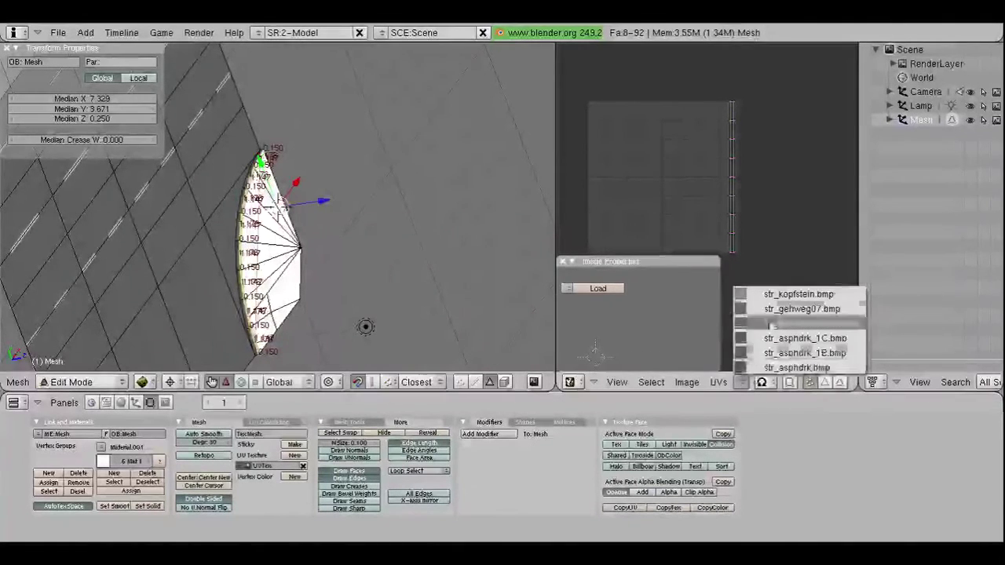
{"action": "left_click", "coordinate": [774, 309]}
{"action": "middle_click_drag", "start_coordinate": [235, 235], "coordinate": [194, 247]}
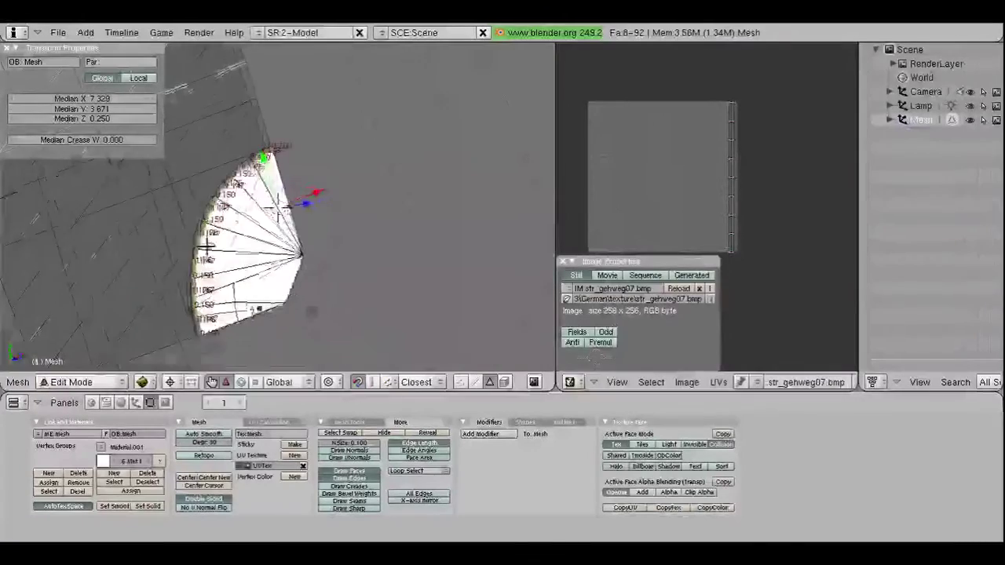
{"action": "middle_click_drag", "start_coordinate": [69, 212], "coordinate": [73, 250]}
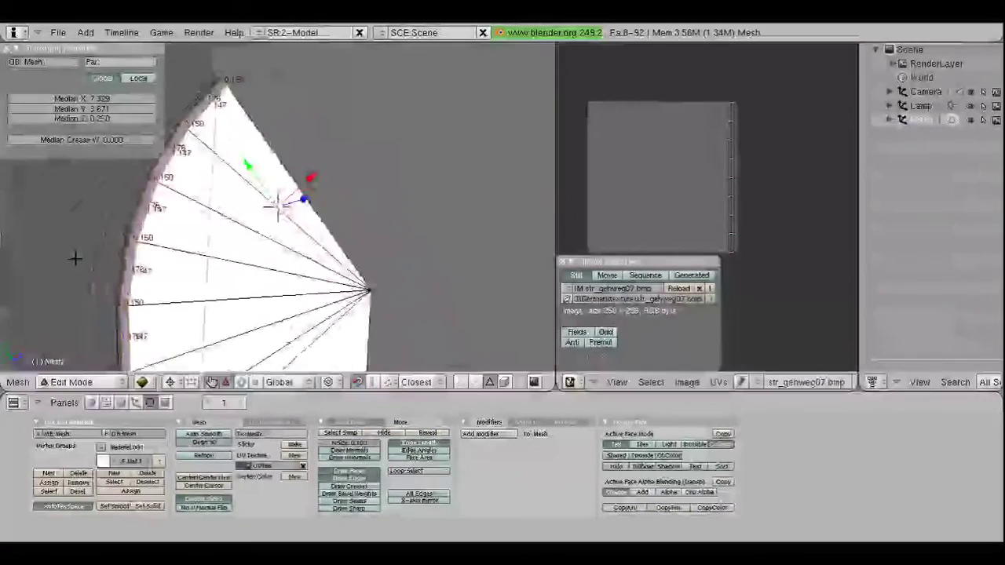
Step: Stretch all strip UVs vertically by 1.5437 and move them up 1 unit along Y
{"action": "key", "text": "a"}
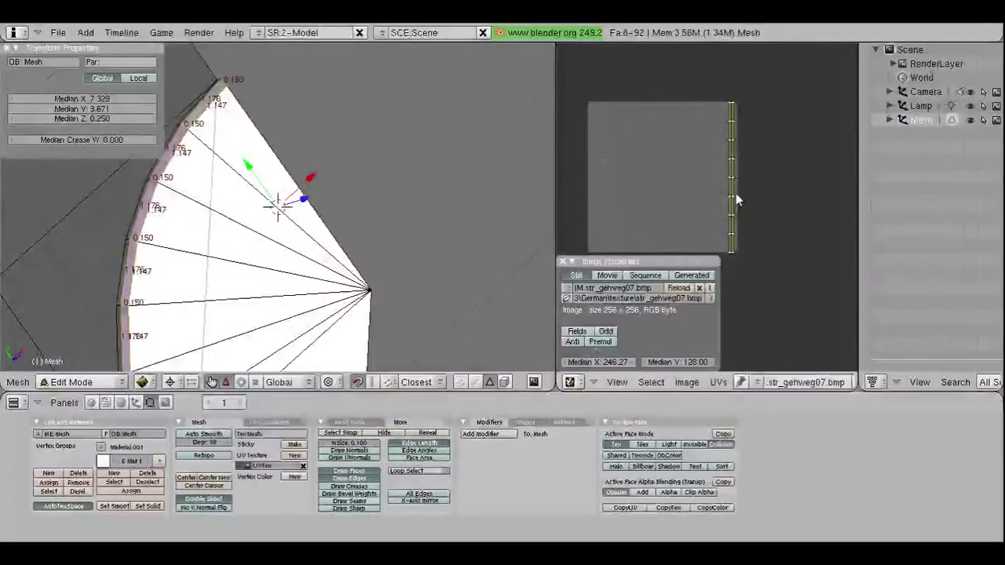
{"action": "key", "text": "s"}
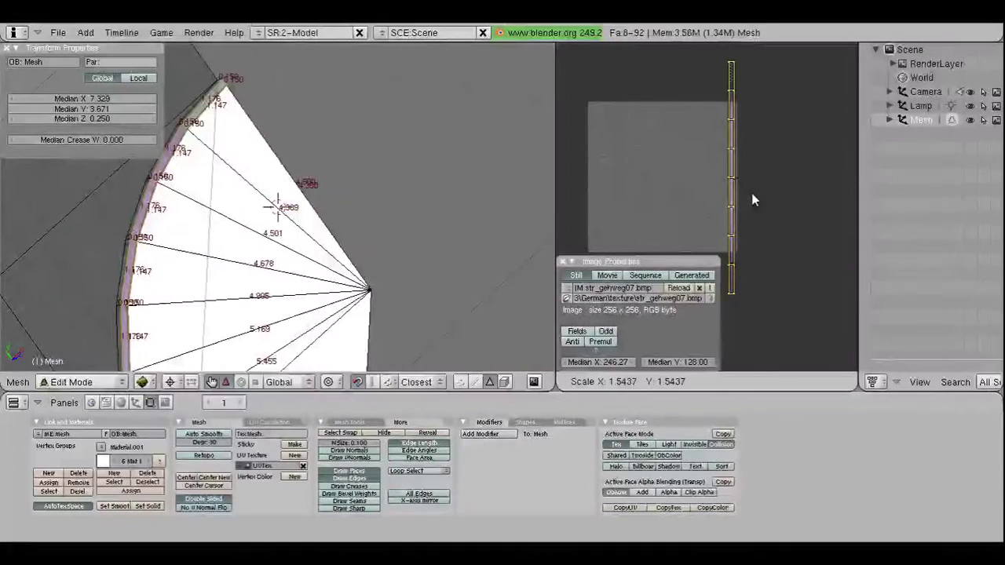
{"action": "key", "text": "y"}
{"action": "left_click", "coordinate": [752, 171]}
{"action": "type", "text": "g"}
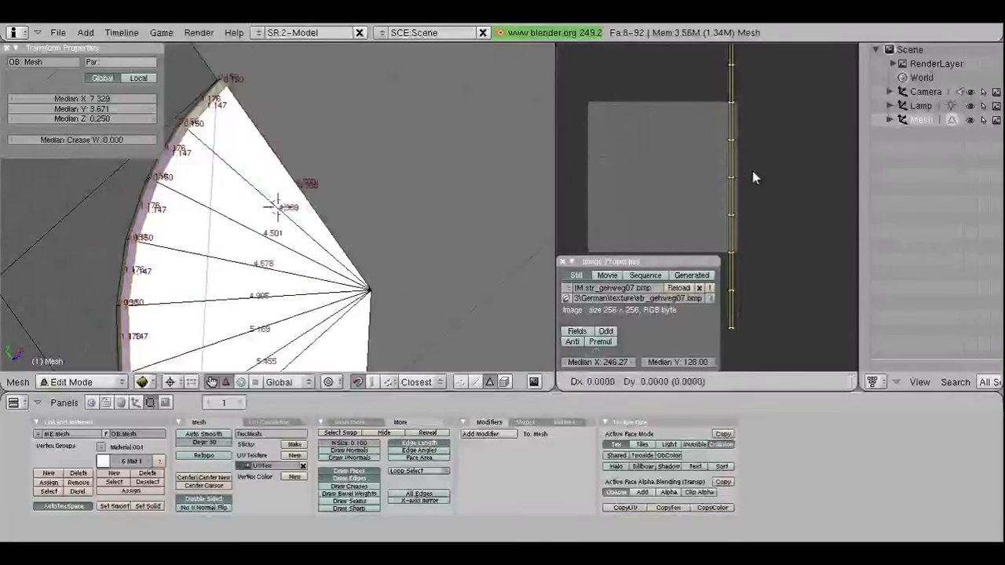
{"action": "type", "text": "y1"}
{"action": "key", "text": "Return"}
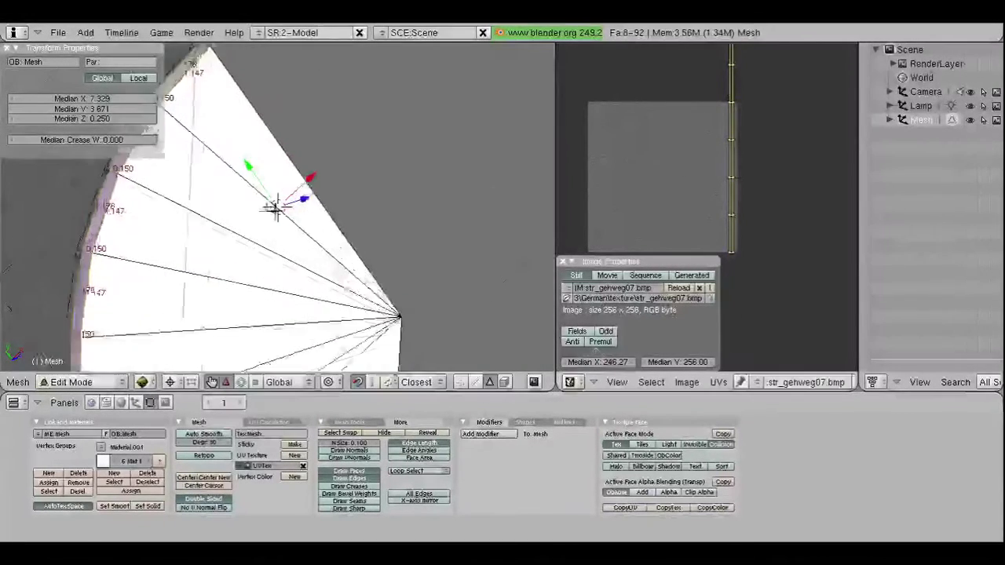
{"action": "mouse_move", "coordinate": [90, 239]}
{"action": "middle_mouse_down"}
{"action": "mouse_move", "coordinate": [112, 254]}
{"action": "mouse_move", "coordinate": [236, 243]}
{"action": "middle_mouse_up"}
{"action": "key", "text": "a"}
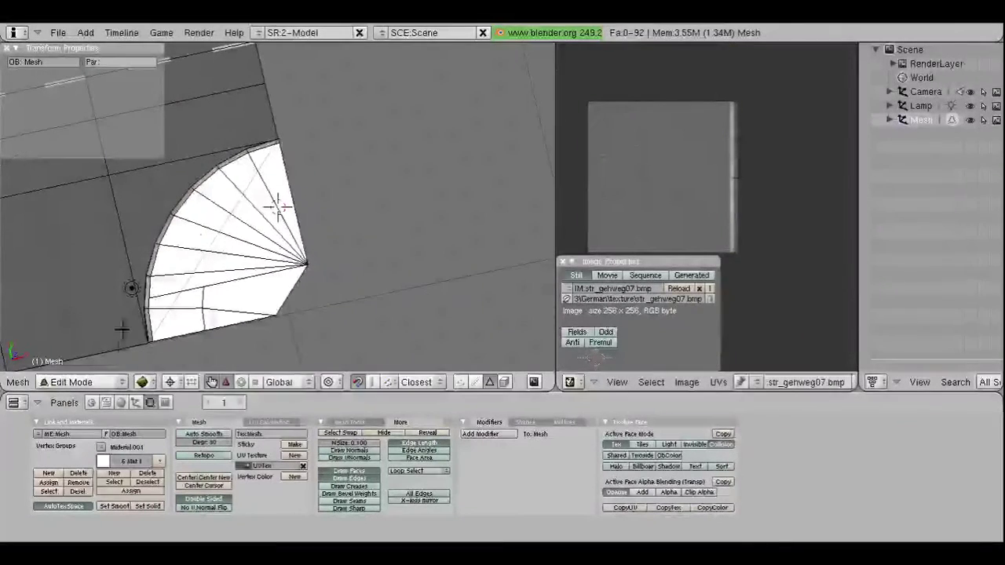
Step: Select the seven fan faces of the road corner
{"action": "right_click", "coordinate": [259, 184]}
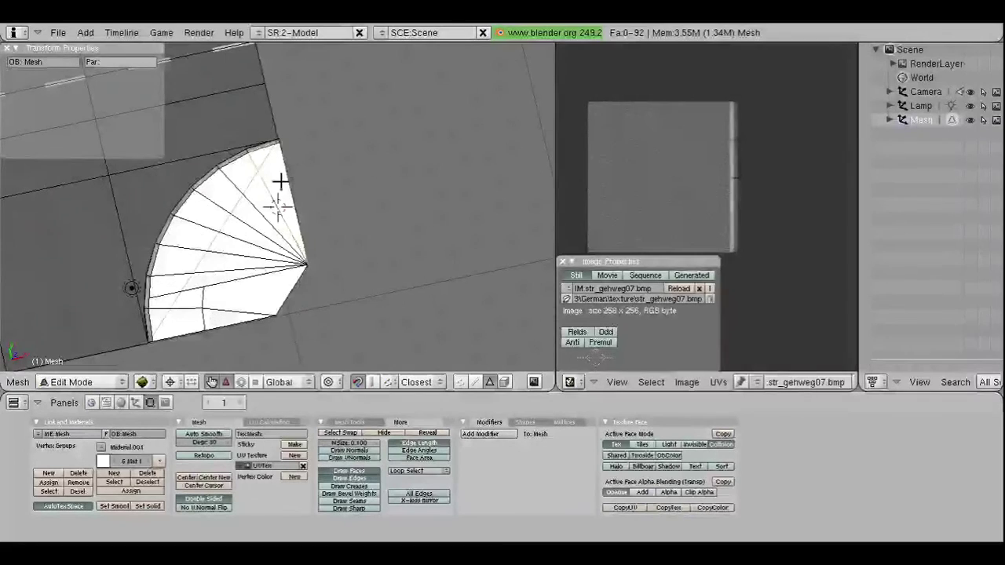
{"action": "right_click", "coordinate": [247, 198], "text": "shift"}
{"action": "right_click", "coordinate": [231, 214], "text": "shift"}
{"action": "right_click", "coordinate": [223, 228], "text": "shift"}
{"action": "right_click", "coordinate": [216, 241], "text": "shift"}
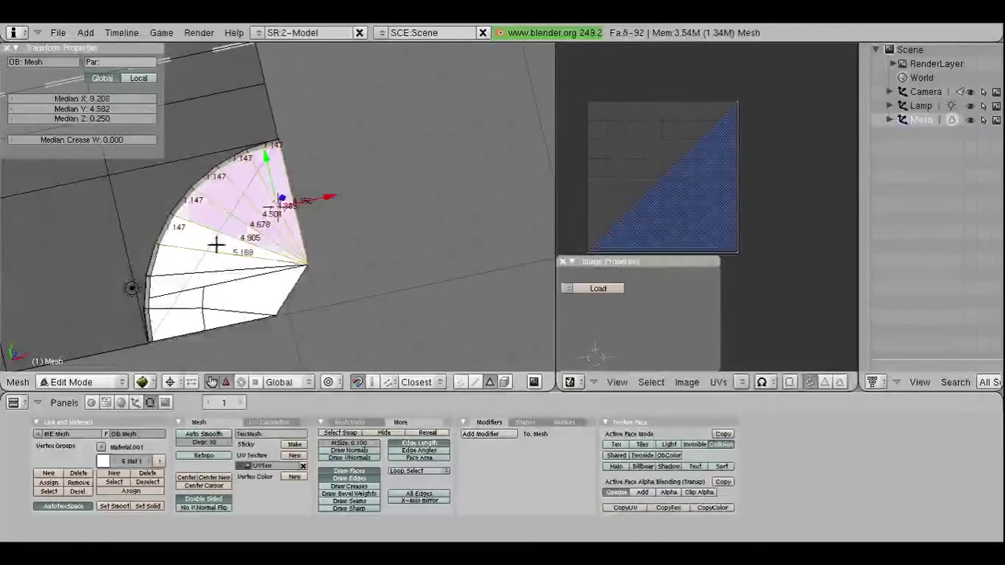
{"action": "right_click", "coordinate": [214, 267], "text": "shift"}
{"action": "right_click", "coordinate": [215, 274], "text": "shift"}
Step: Switch to Top view and unwrap the faces with Project From View (Bounds)
{"action": "scroll", "coordinate": [19, 382], "scroll_direction": "up", "scroll_amount": 3}
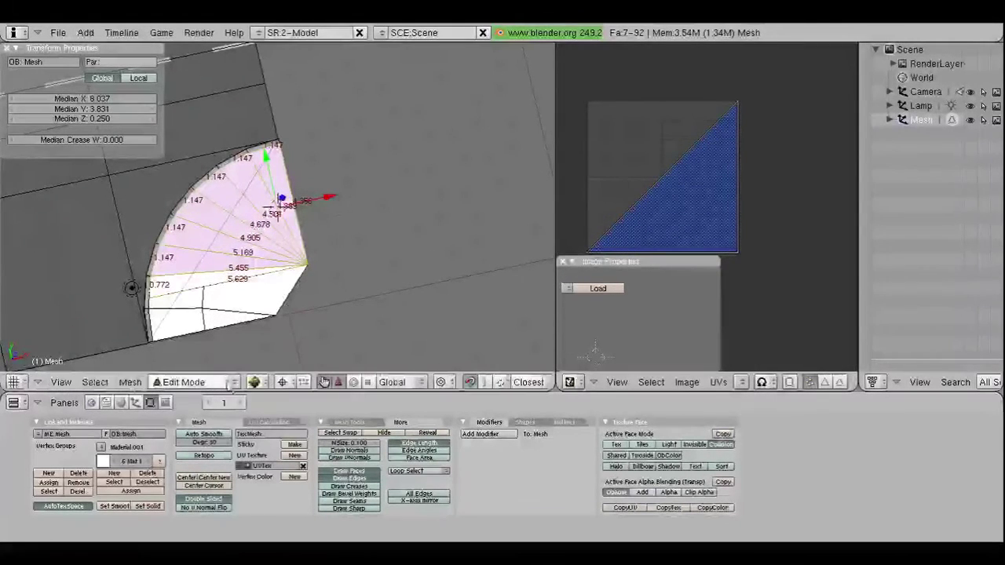
{"action": "left_click", "coordinate": [60, 381]}
{"action": "left_click", "coordinate": [157, 257]}
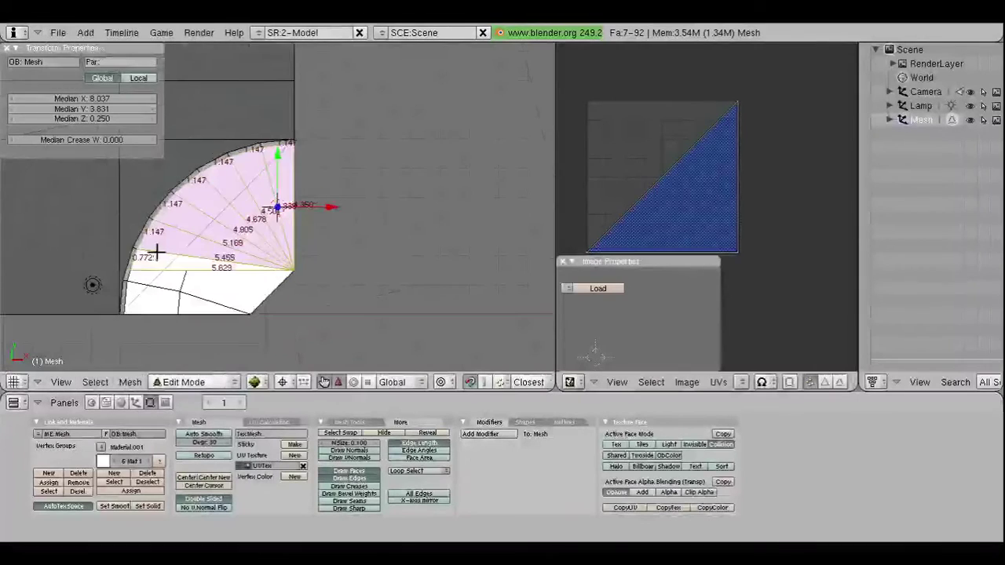
{"action": "key", "text": "u"}
{"action": "left_click", "coordinate": [201, 262]}
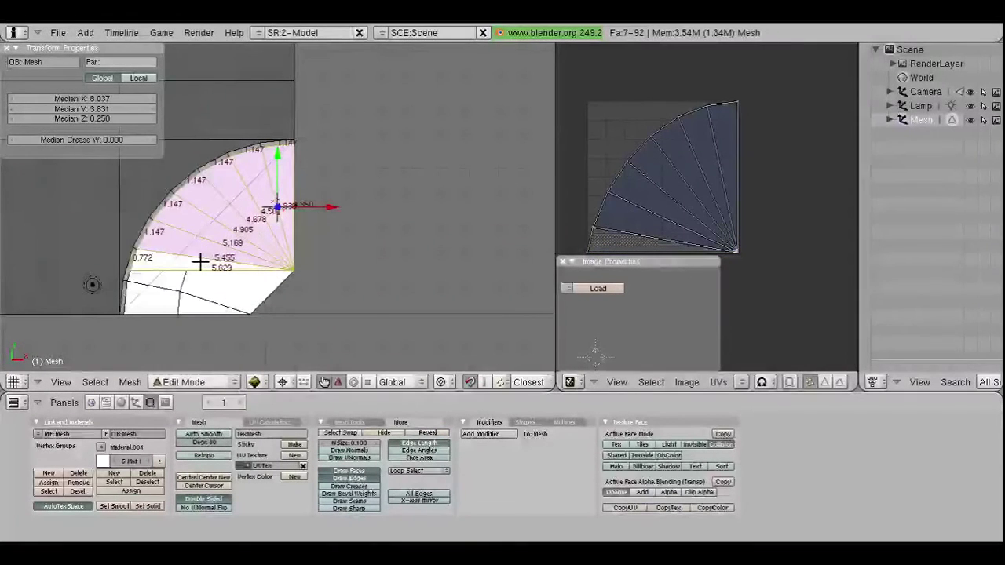
{"action": "key", "text": "u"}
{"action": "left_click", "coordinate": [198, 262]}
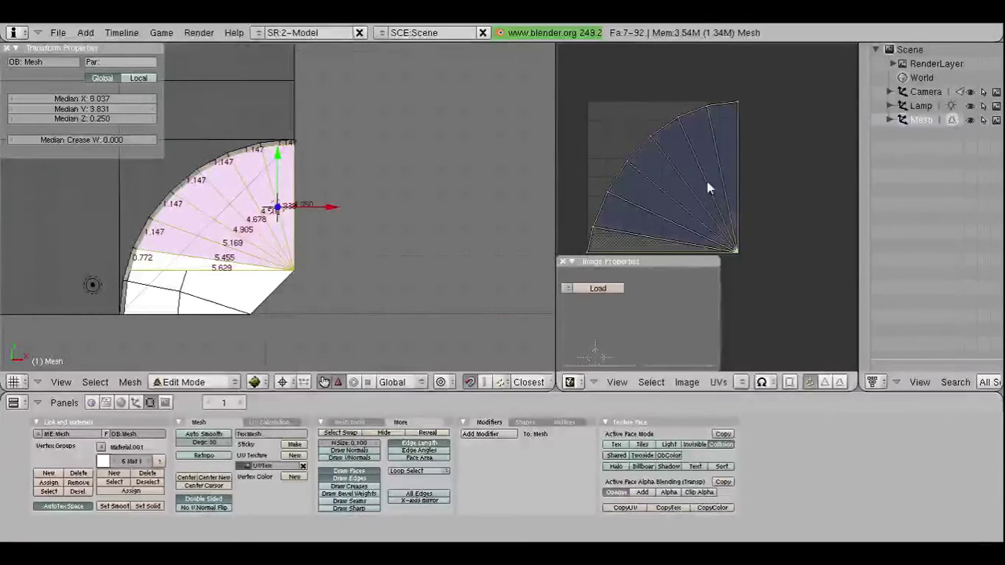
Step: Rotate all of the fan's UVs by 90 degrees
{"action": "key", "text": "a"}
{"action": "key", "text": "r"}
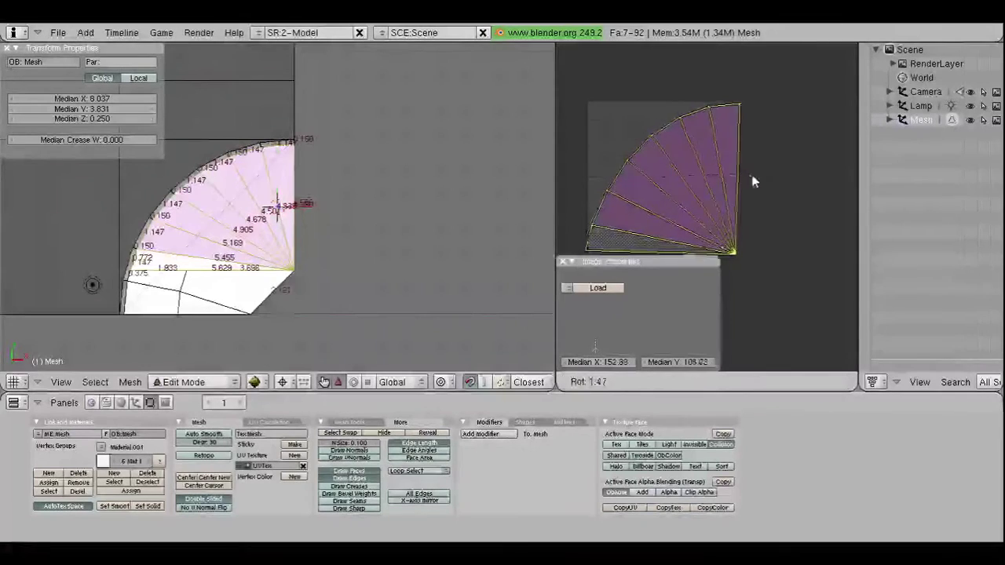
{"action": "type", "text": "9"}
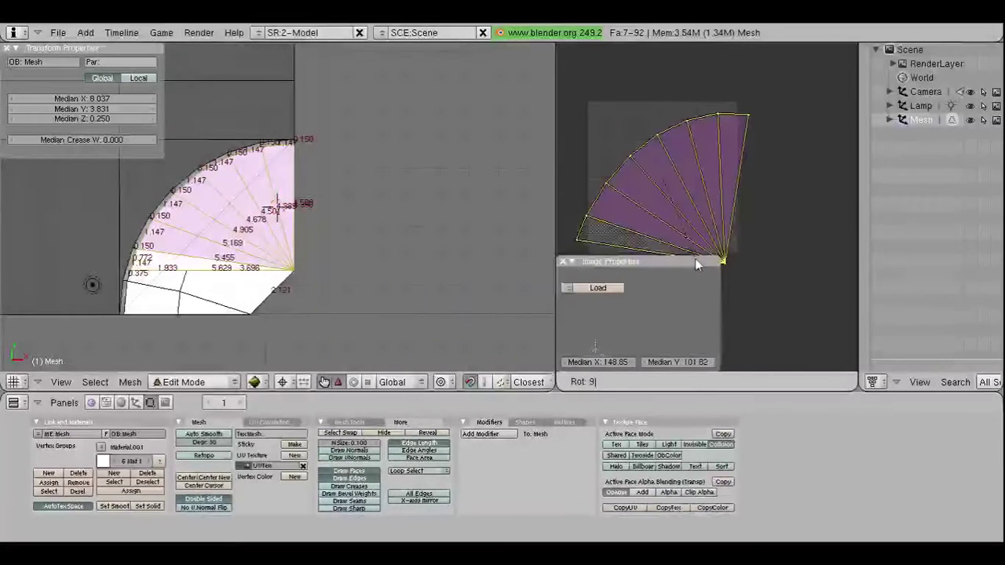
{"action": "type", "text": "0"}
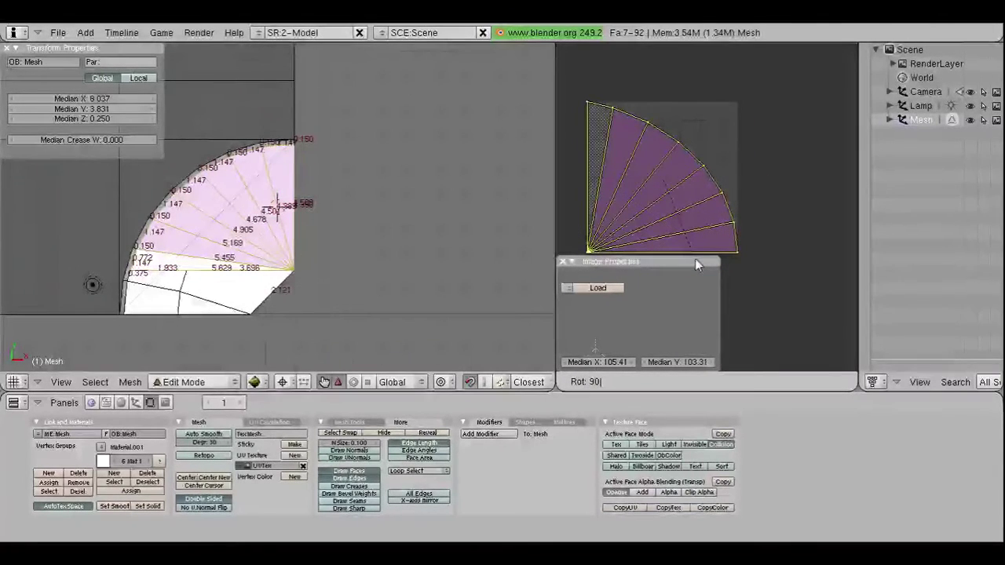
{"action": "key", "text": "Return"}
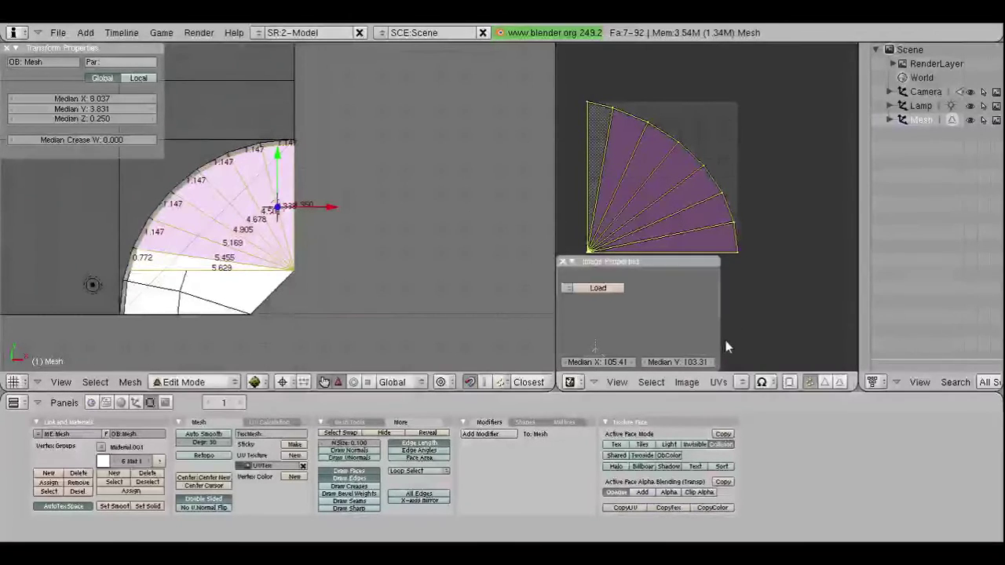
Step: Assign str_gehweg07.bmp to the fan faces and select the corner UV vertex
{"action": "left_click", "coordinate": [719, 382]}
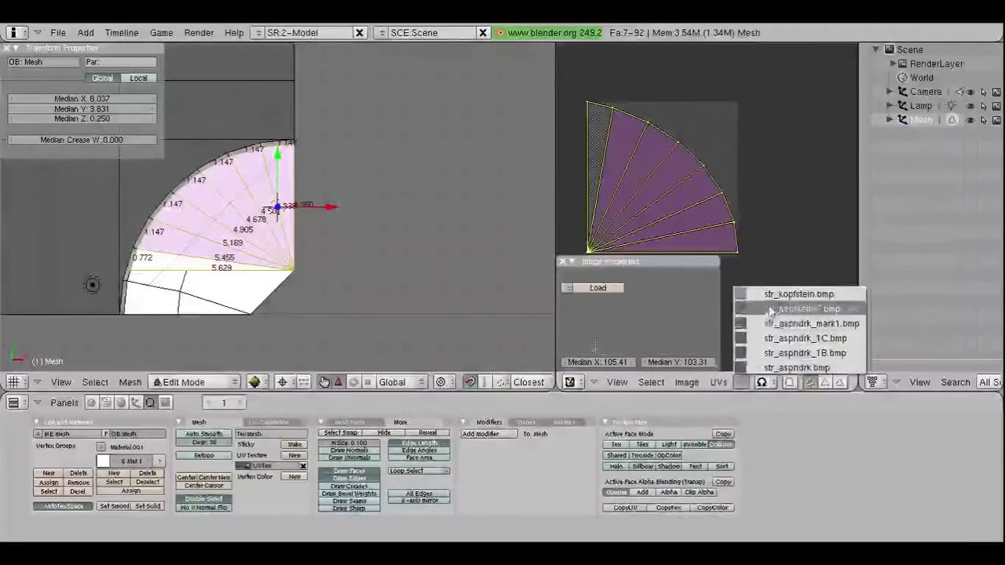
{"action": "left_click", "coordinate": [801, 309]}
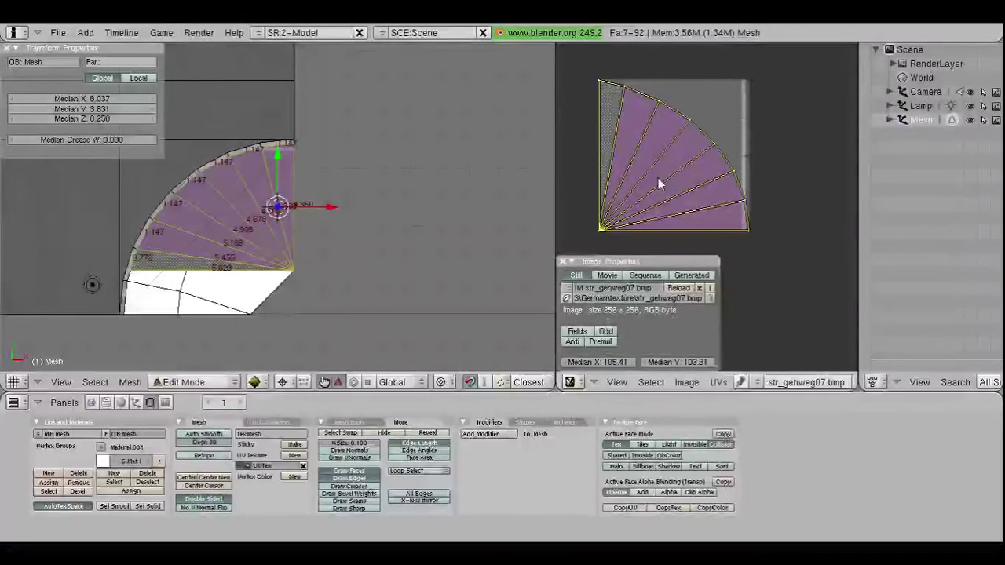
{"action": "right_click", "coordinate": [602, 231]}
Step: Snap the 2D cursor to the fan's corner UV vertex and adjust the selection
{"action": "key", "text": "shift+s"}
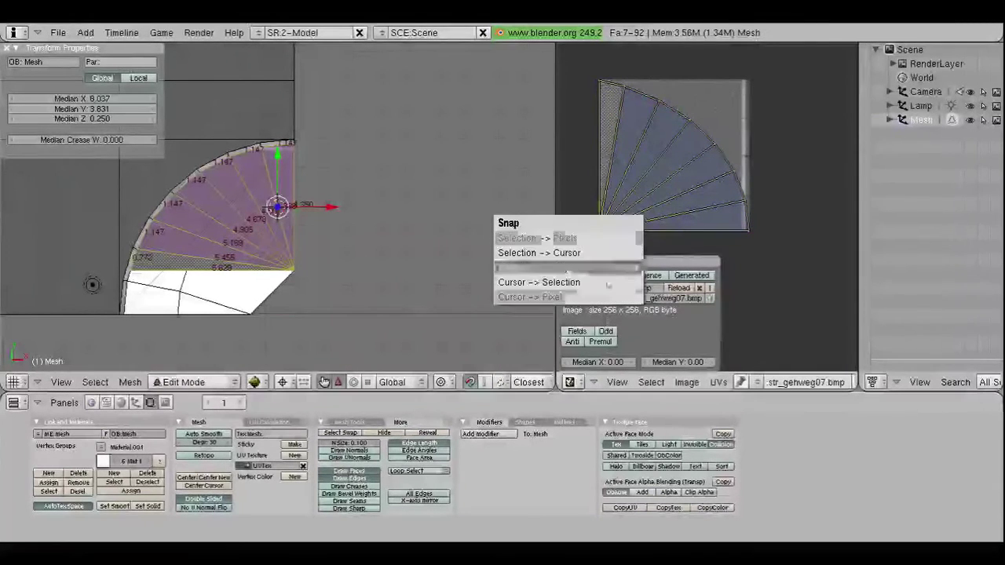
{"action": "left_click", "coordinate": [605, 286]}
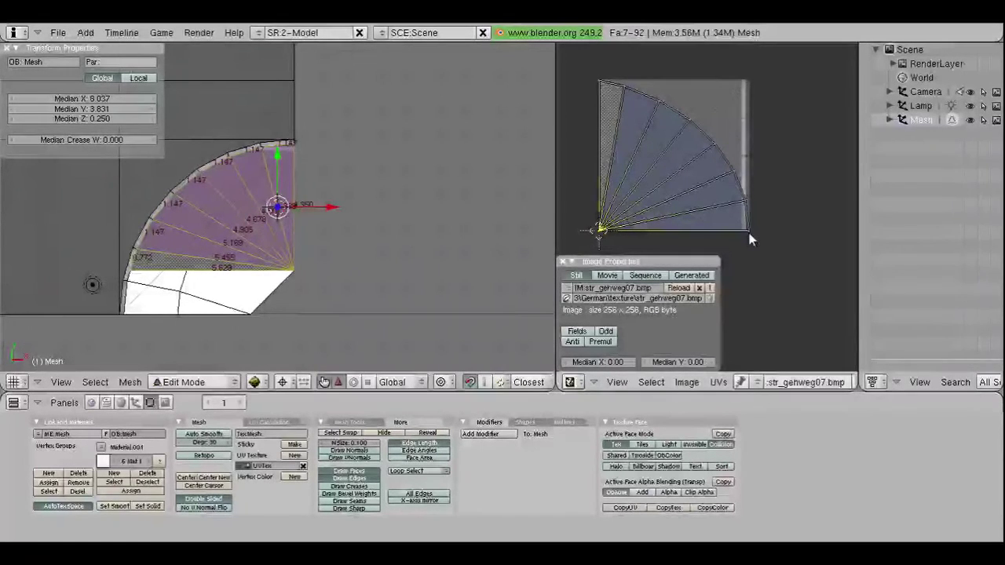
{"action": "scroll", "coordinate": [294, 168], "scroll_direction": "up", "scroll_amount": 3}
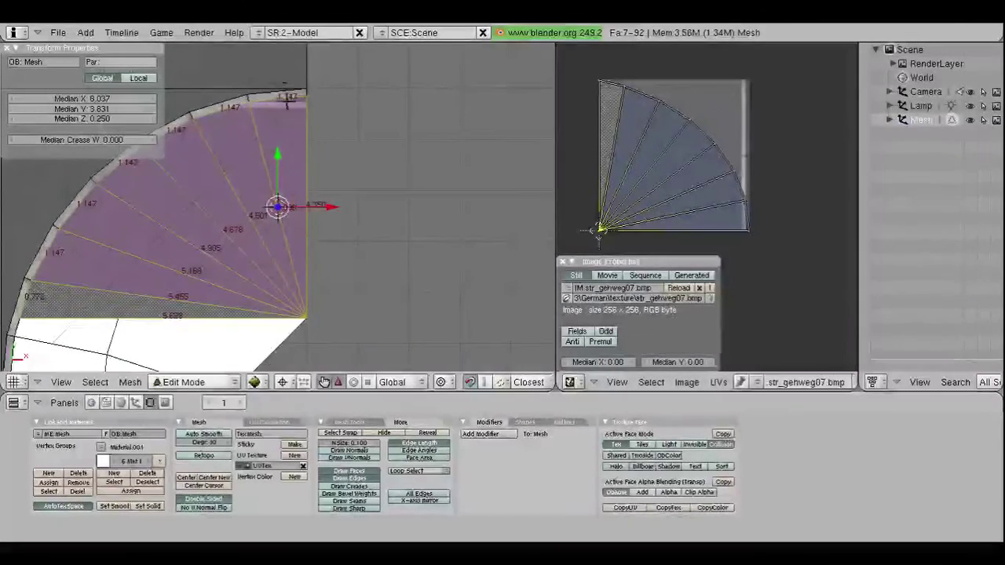
{"action": "right_click", "coordinate": [291, 92], "text": "shift"}
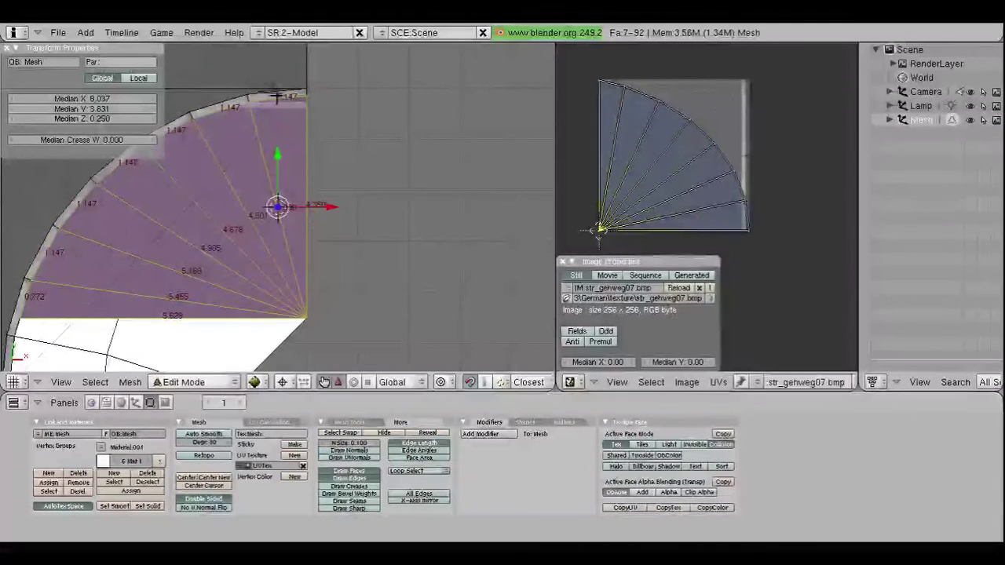
{"action": "right_click", "coordinate": [271, 92], "text": "shift"}
{"action": "scroll", "coordinate": [724, 229], "scroll_direction": "down", "scroll_amount": 2}
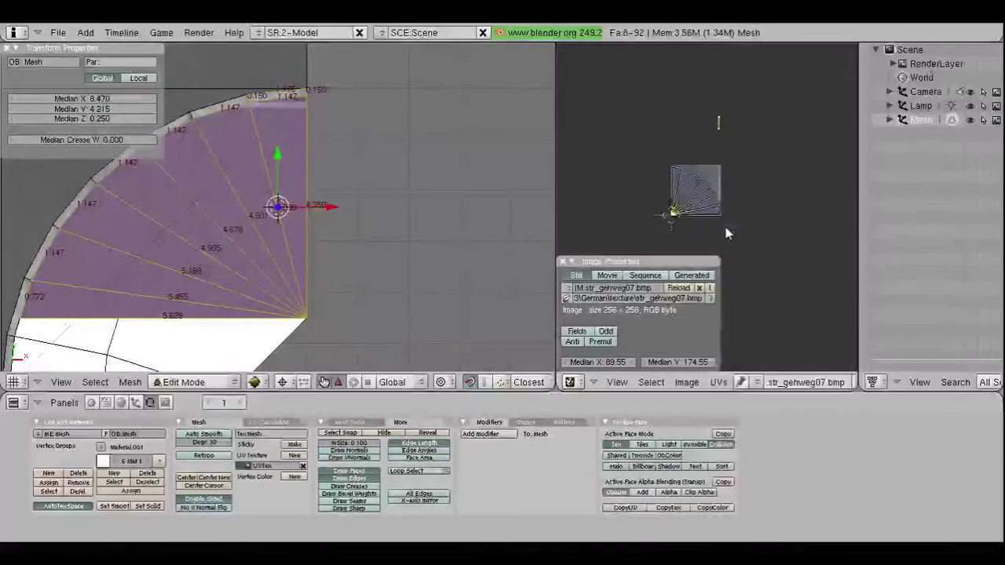
{"action": "scroll", "coordinate": [725, 229], "scroll_direction": "up", "scroll_amount": 1}
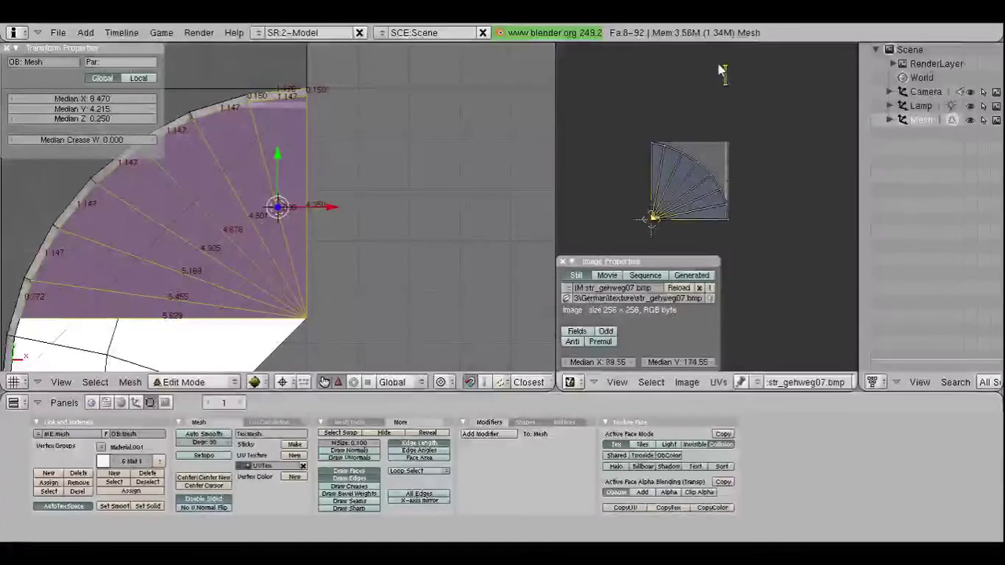
{"action": "key", "text": "b"}
{"action": "key", "text": "b"}
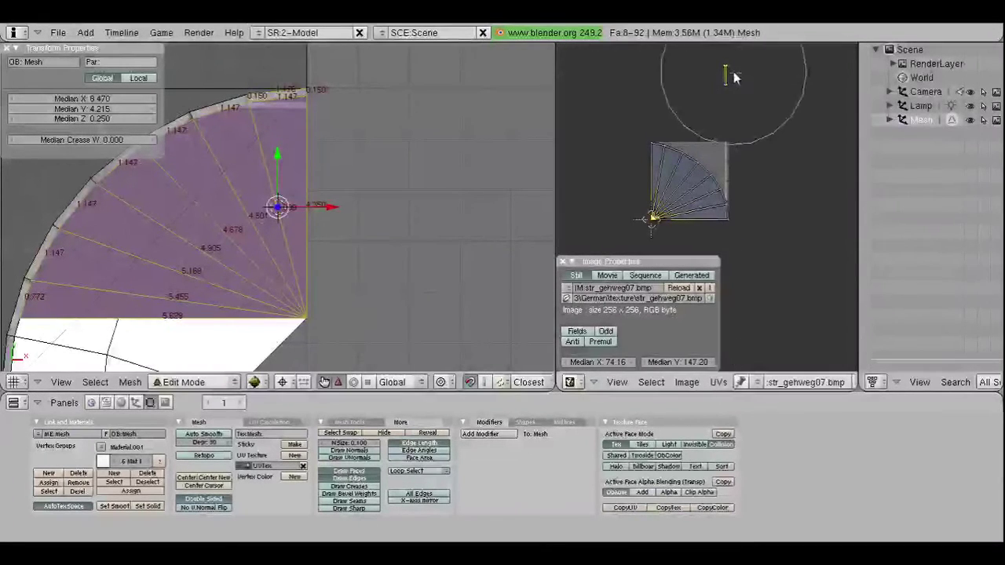
{"action": "key", "text": "Escape"}
Step: Select the four outer-arc UV vertices and rescale them slightly
{"action": "right_click", "coordinate": [650, 153], "text": "shift"}
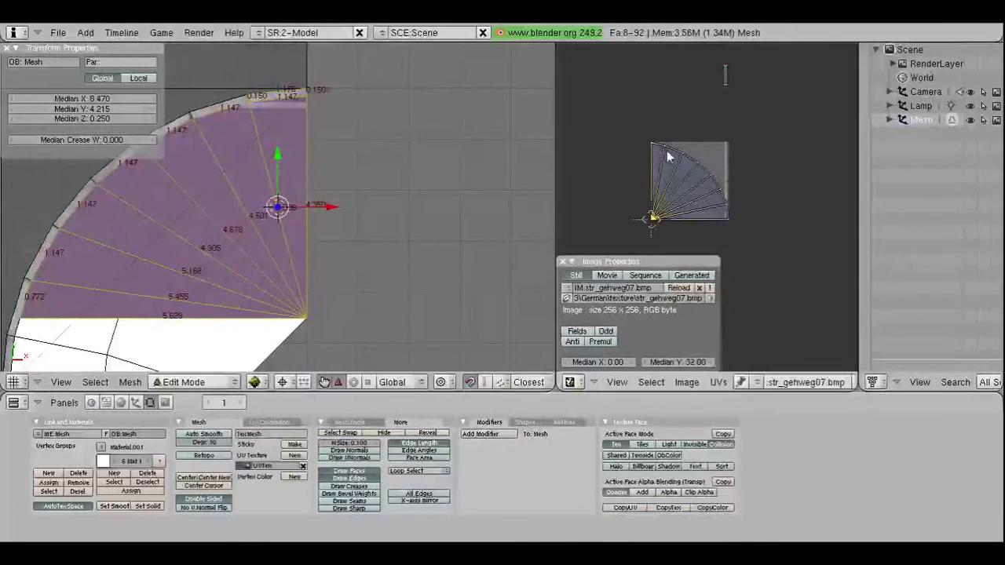
{"action": "right_click", "coordinate": [708, 175], "text": "shift"}
{"action": "right_click", "coordinate": [725, 197], "text": "shift"}
{"action": "right_click", "coordinate": [733, 212], "text": "shift"}
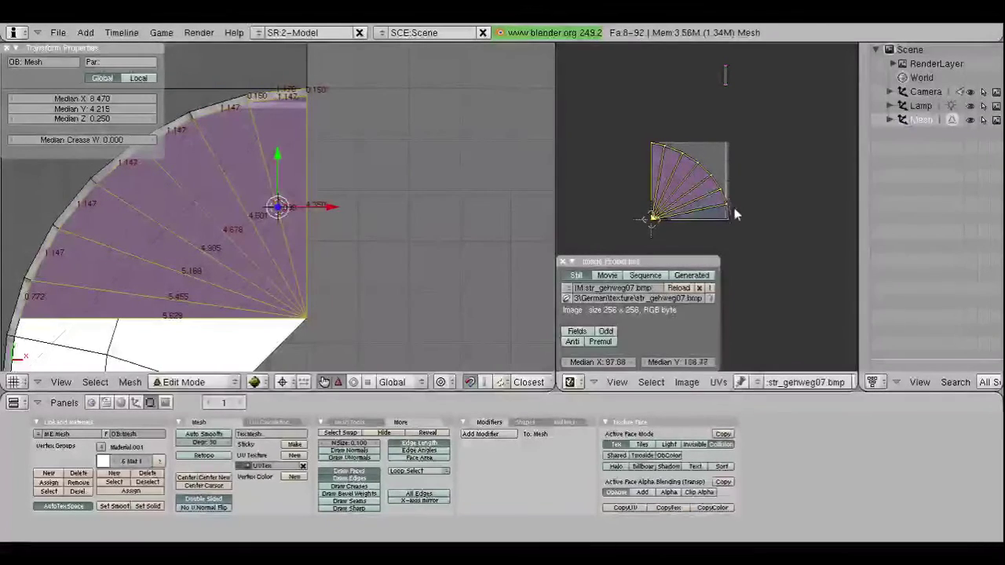
{"action": "key", "text": "s"}
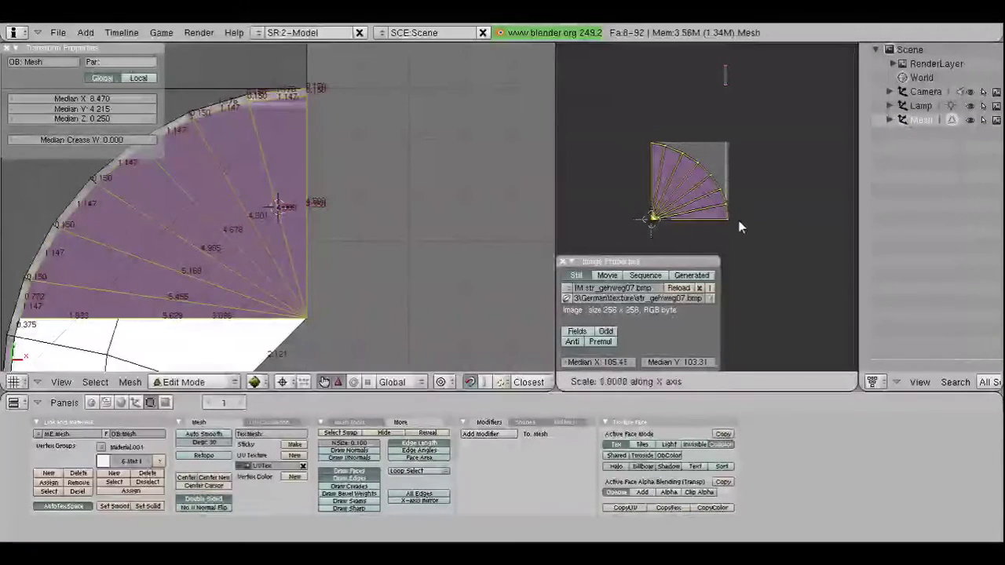
{"action": "left_click", "coordinate": [730, 238]}
Step: Set the scaling pivot and scale the UVs along X by 0.951
{"action": "middle_click_drag", "start_coordinate": [767, 390], "coordinate": [624, 391]}
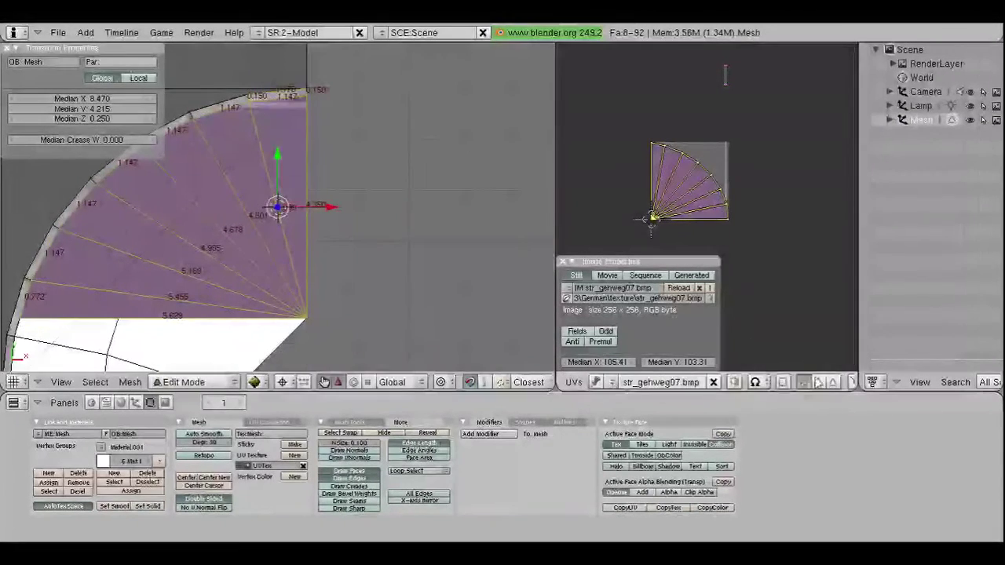
{"action": "left_click", "coordinate": [754, 381]}
{"action": "key", "text": "s"}
{"action": "key", "text": "x"}
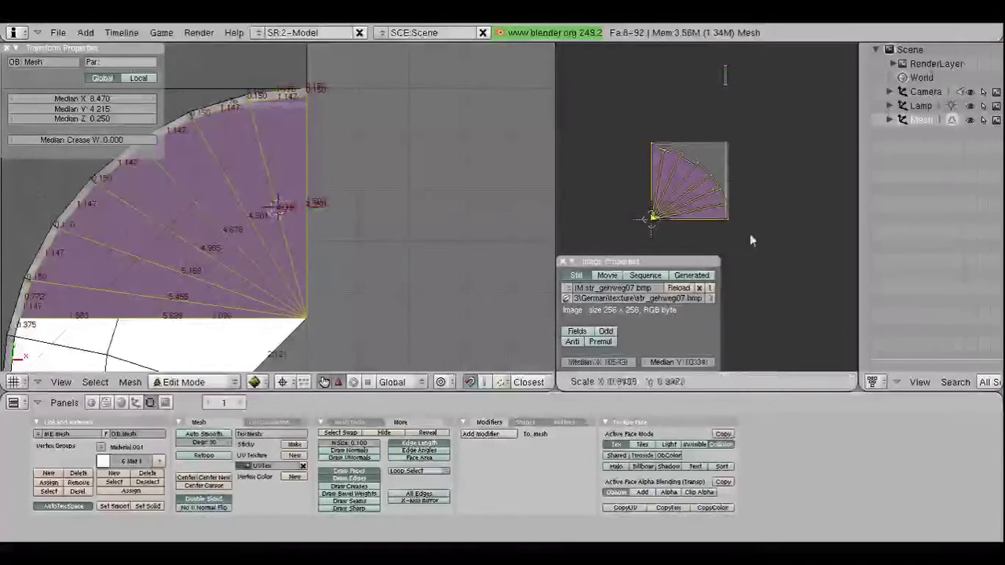
{"action": "left_click", "coordinate": [709, 73]}
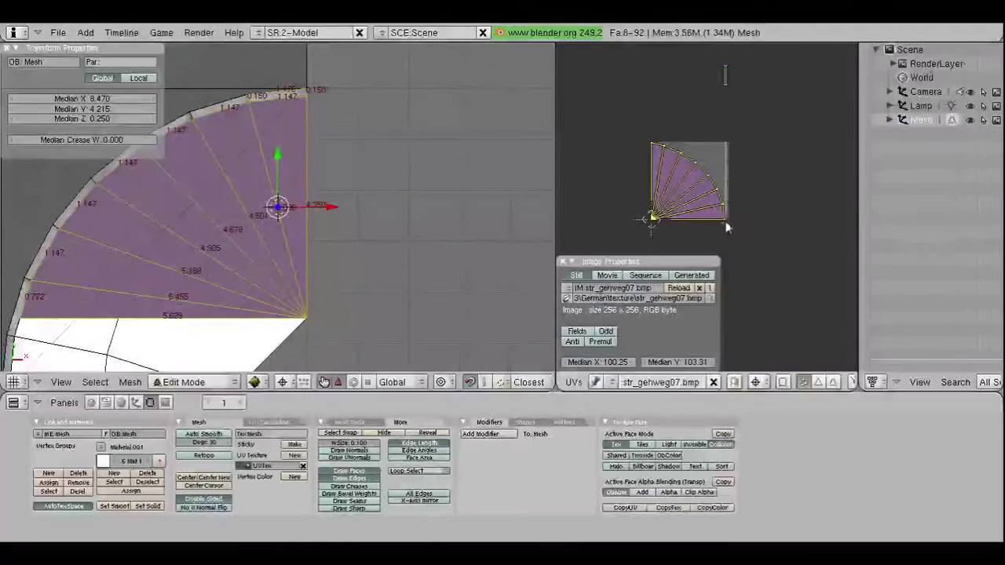
Step: Select the bottom-right UV vertex, then select all of the fan's UVs
{"action": "right_click", "coordinate": [722, 219]}
{"action": "key", "text": "shift+s"}
{"action": "key", "text": "Escape"}
{"action": "key", "text": "a"}
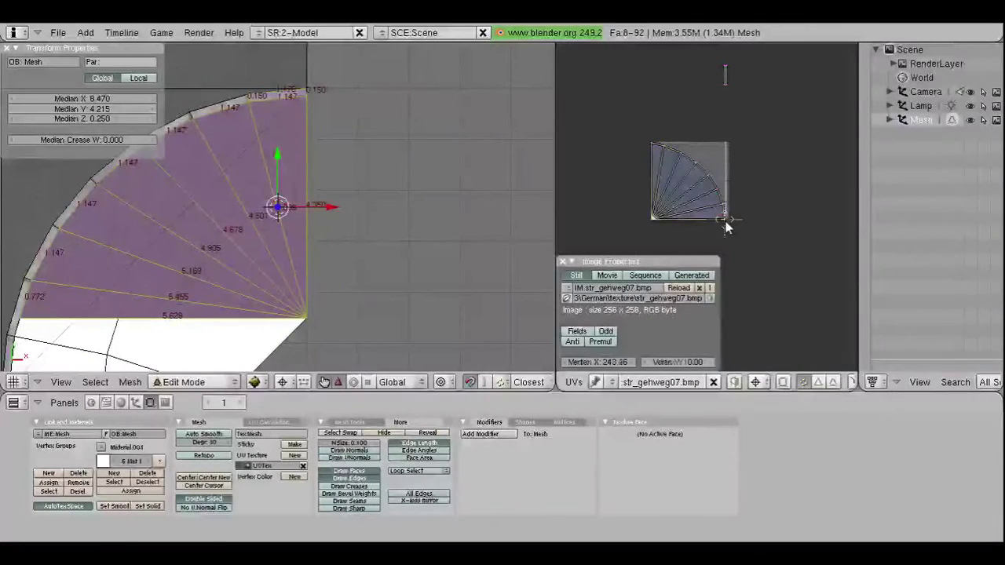
{"action": "key", "text": "a"}
{"action": "middle_click_drag", "start_coordinate": [287, 235], "coordinate": [299, 229]}
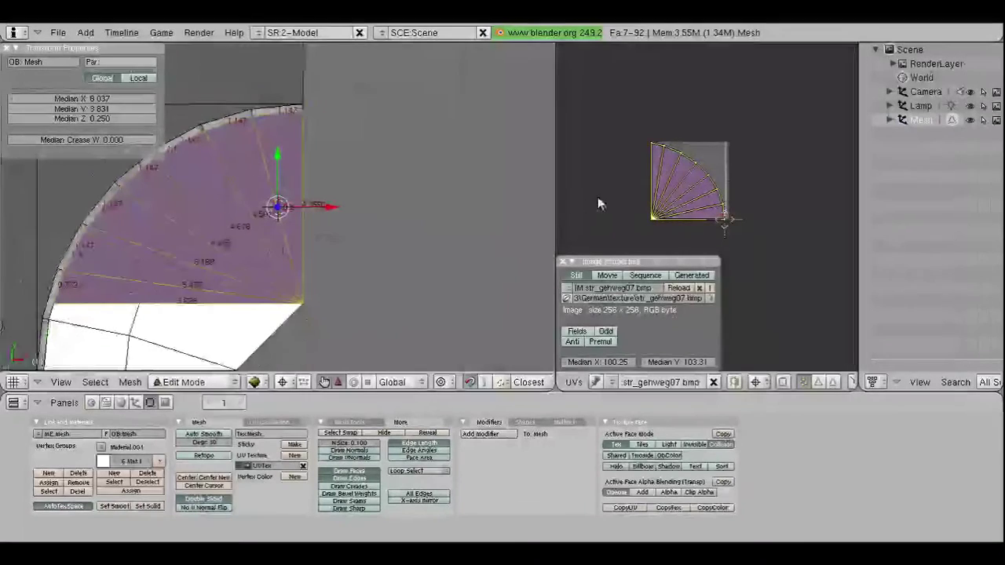
{"action": "scroll", "coordinate": [252, 274], "scroll_direction": "down", "scroll_amount": 2}
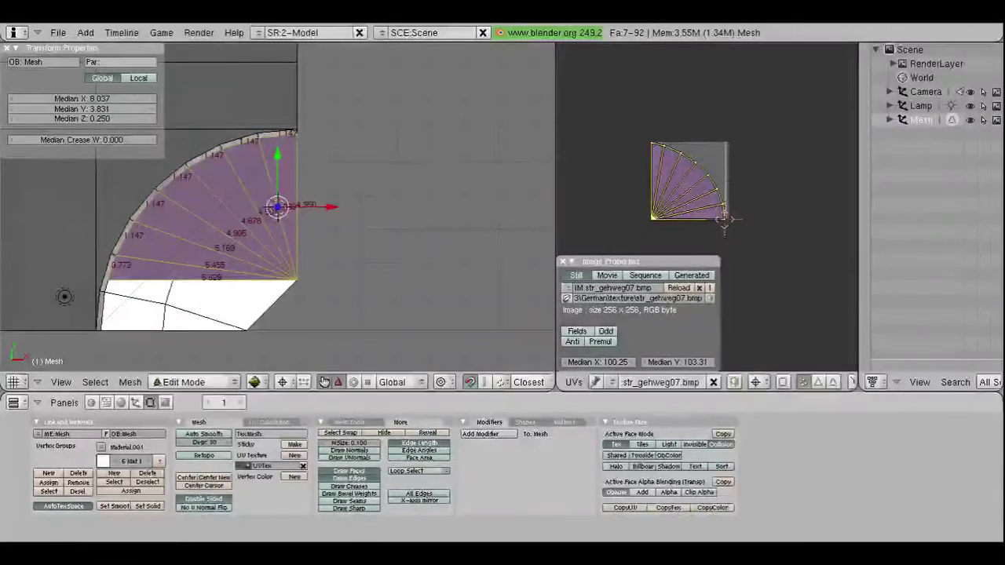
{"action": "scroll", "coordinate": [215, 259], "scroll_direction": "down", "scroll_amount": 2}
{"action": "scroll", "coordinate": [214, 259], "scroll_direction": "down", "scroll_amount": 2}
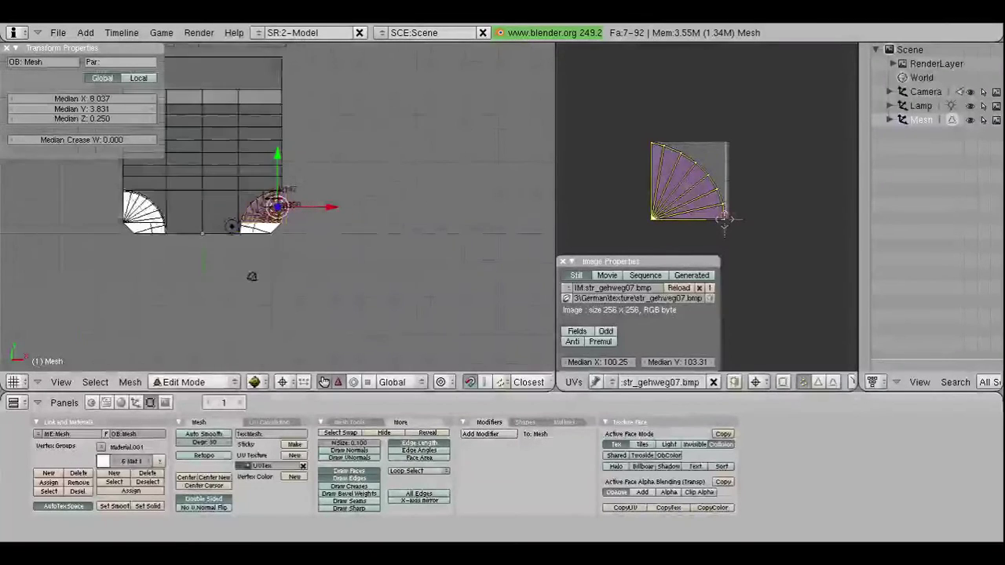
Step: Add the long top road face and scale the UVs twice along X to fit the sidewalk texture
{"action": "right_click", "coordinate": [235, 69], "text": "shift"}
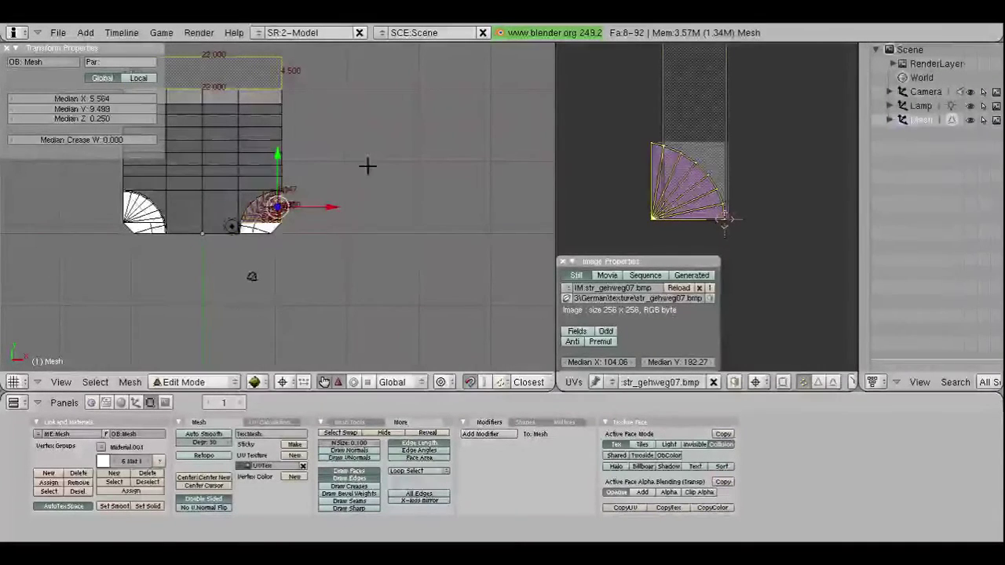
{"action": "scroll", "coordinate": [659, 199], "scroll_direction": "up", "scroll_amount": 3}
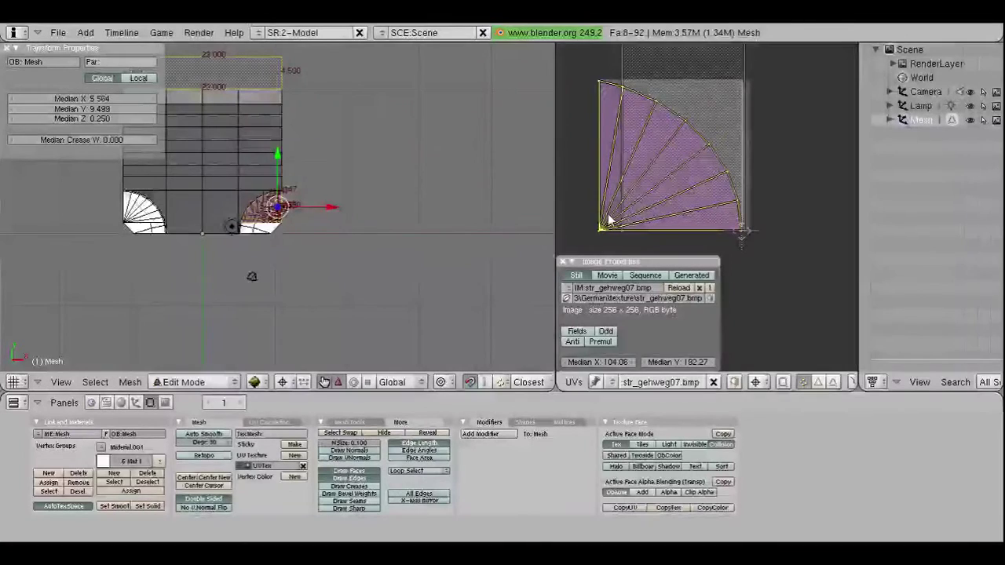
{"action": "key", "text": "s"}
{"action": "key", "text": "x"}
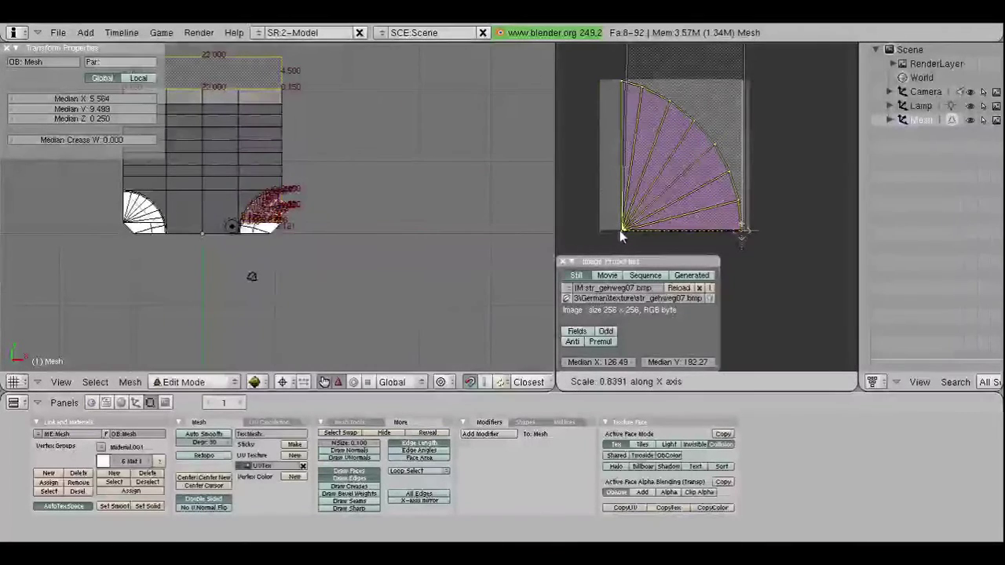
{"action": "left_click", "coordinate": [620, 234]}
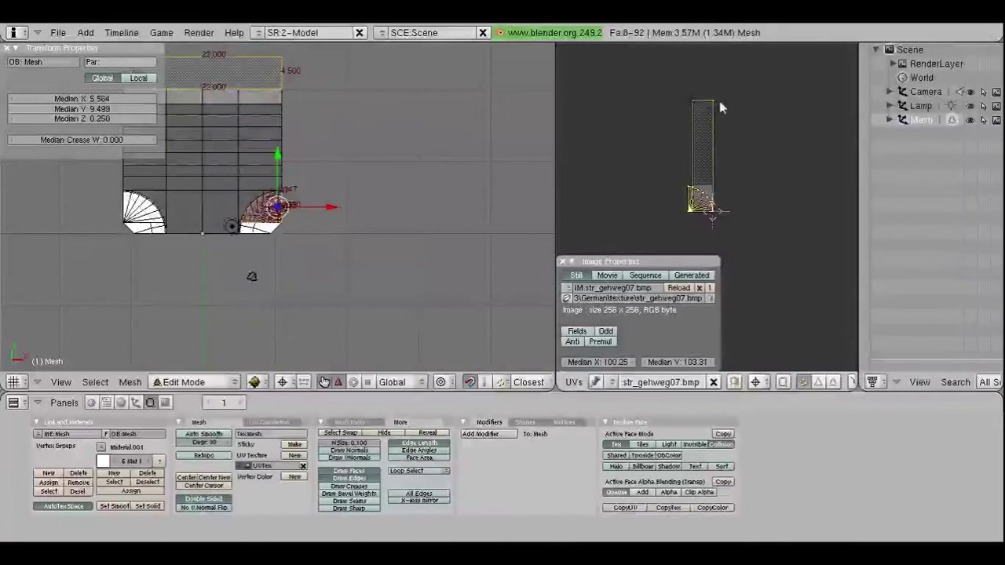
{"action": "scroll", "coordinate": [642, 232], "scroll_direction": "up", "scroll_amount": 4}
{"action": "key", "text": "s"}
{"action": "key", "text": "x"}
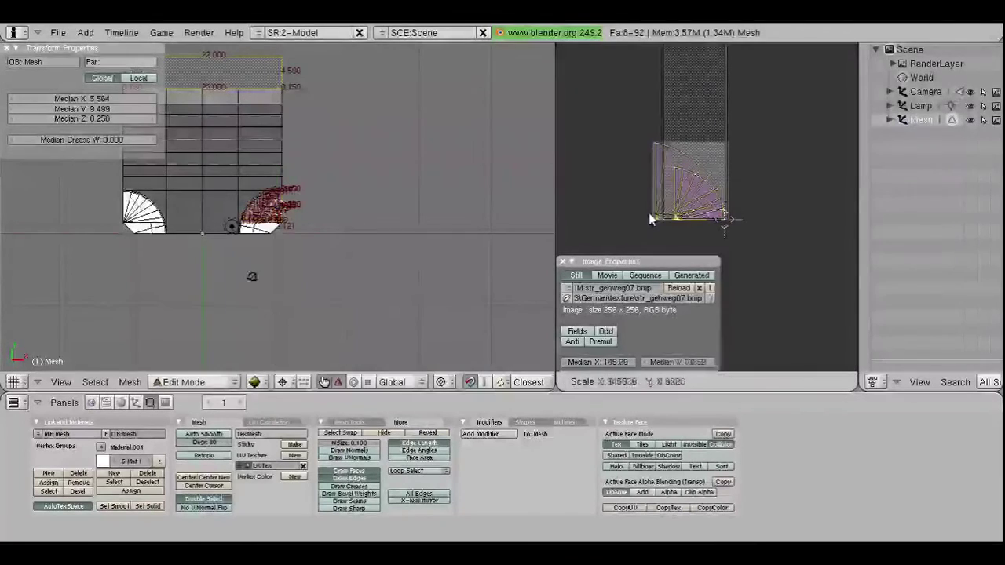
{"action": "left_click", "coordinate": [662, 216]}
{"action": "scroll", "coordinate": [663, 224], "scroll_direction": "up", "scroll_amount": 4}
{"action": "scroll", "coordinate": [662, 223], "scroll_direction": "up", "scroll_amount": 3}
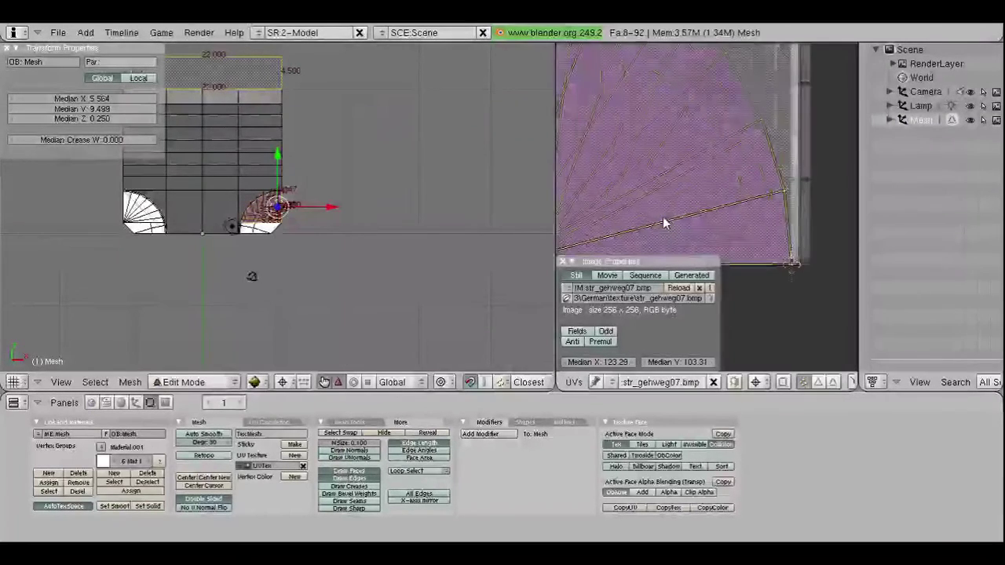
{"action": "scroll", "coordinate": [313, 204], "scroll_direction": "up", "scroll_amount": 3}
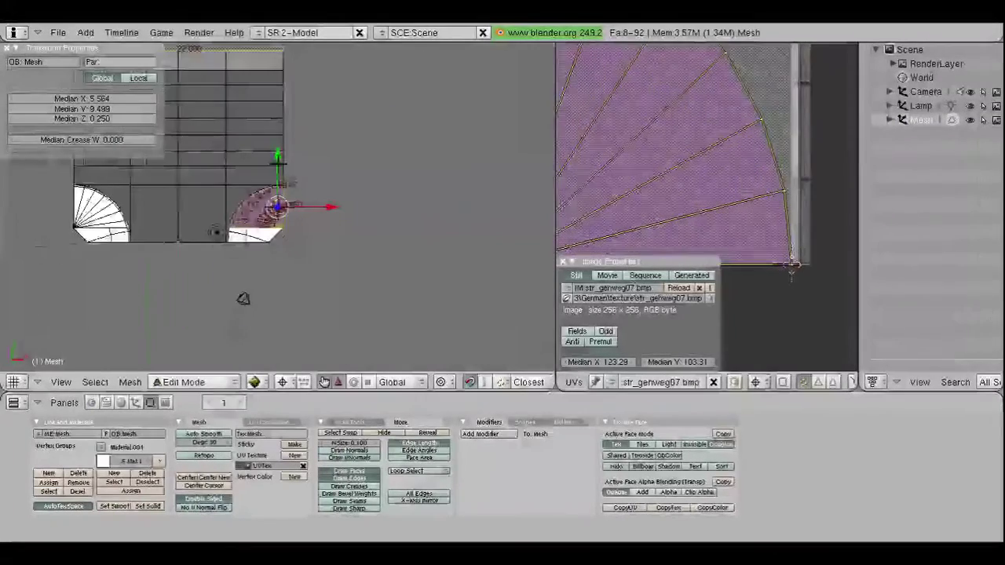
{"action": "scroll", "coordinate": [274, 245], "scroll_direction": "up", "scroll_amount": 5}
Step: Deselect everything and reselect the fan faces from top to bottom
{"action": "key", "text": "a"}
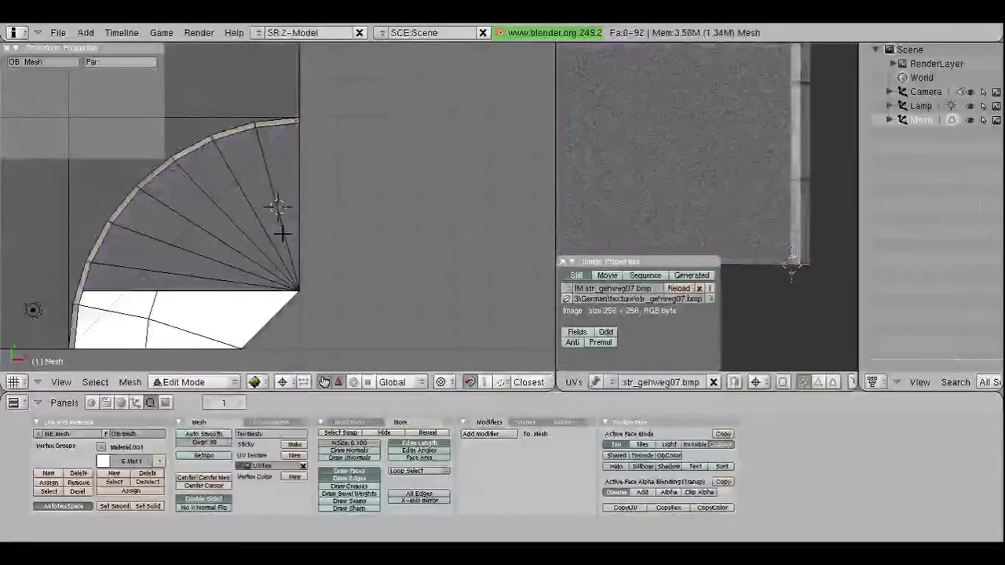
{"action": "right_click", "coordinate": [284, 165]}
{"action": "right_click", "coordinate": [243, 182], "text": "shift"}
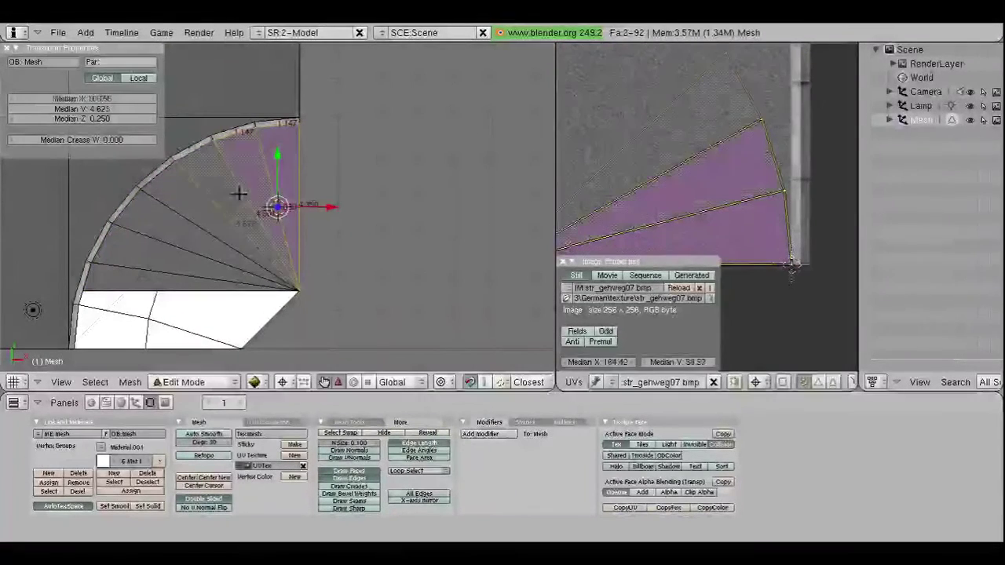
{"action": "right_click", "coordinate": [204, 215], "text": "shift"}
{"action": "right_click", "coordinate": [196, 247], "text": "shift"}
{"action": "right_click", "coordinate": [187, 281], "text": "shift"}
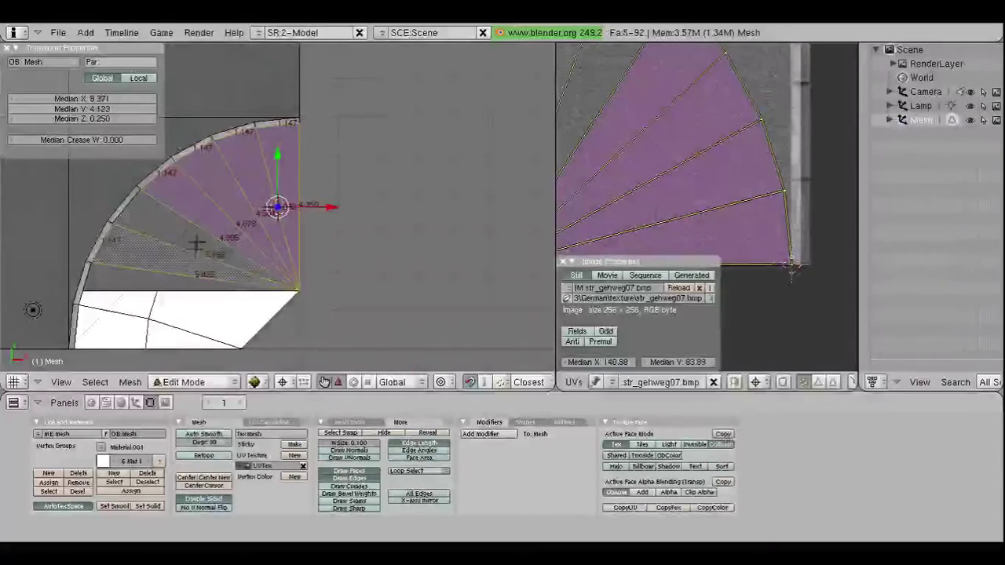
{"action": "right_click", "coordinate": [187, 281], "text": "shift"}
{"action": "scroll", "coordinate": [769, 181], "scroll_direction": "down", "scroll_amount": 5}
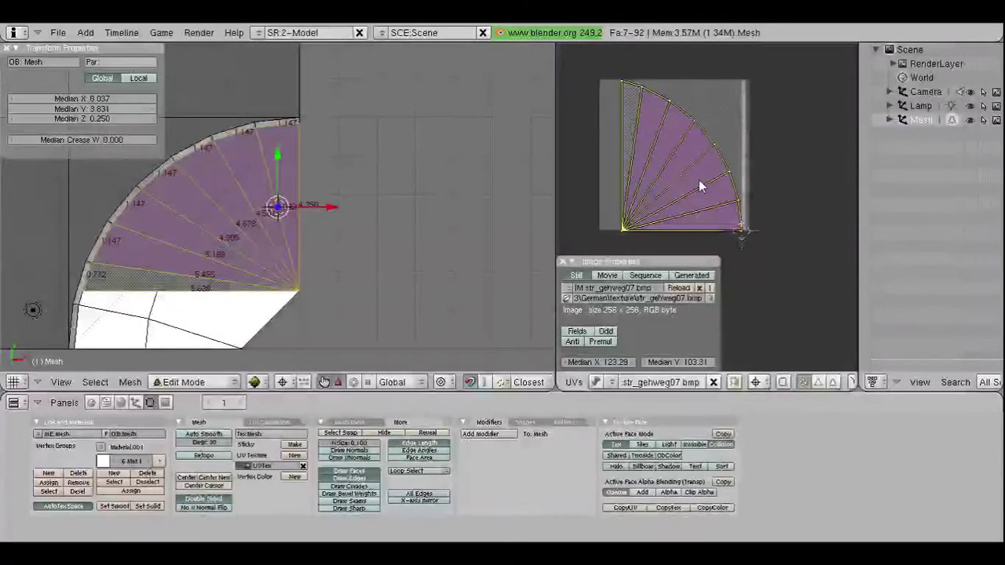
{"action": "scroll", "coordinate": [262, 273], "scroll_direction": "up", "scroll_amount": 3}
Step: Deselect all faces and switch to Object Mode to view the textured fan
{"action": "key", "text": "a"}
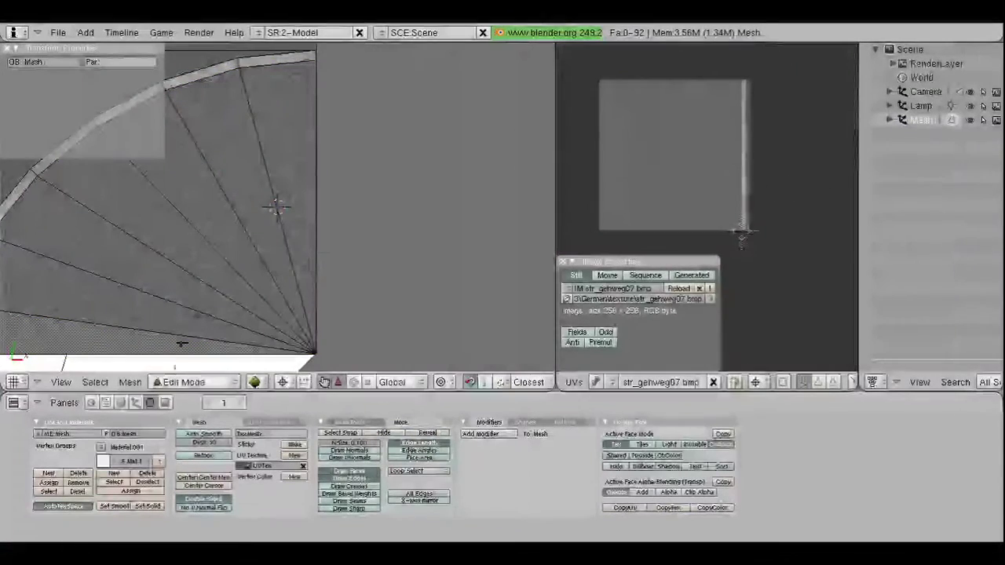
{"action": "left_click", "coordinate": [194, 382]}
{"action": "left_click", "coordinate": [188, 366]}
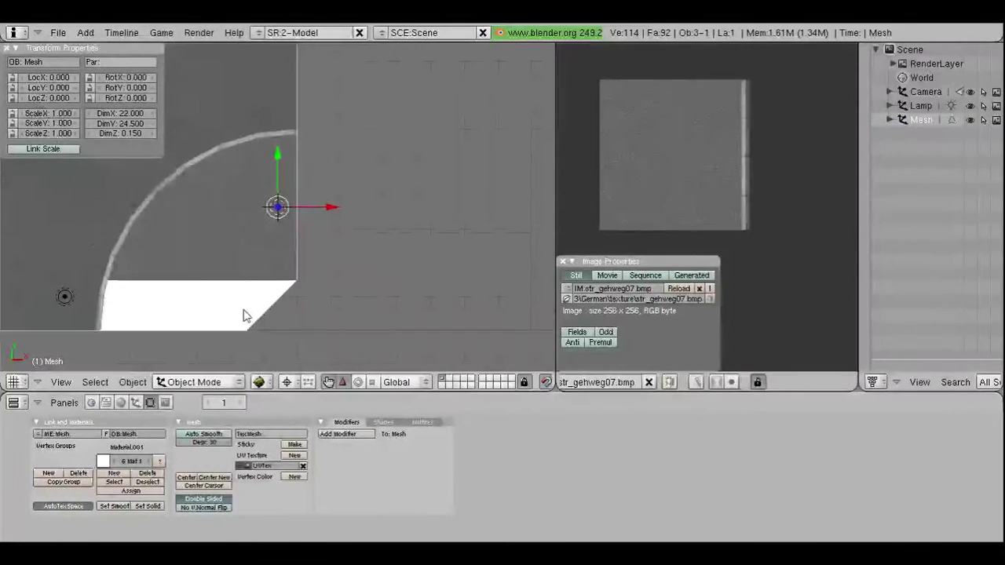
Step: Return to Edit Mode, select a bottom face and snap the 3D cursor to it
{"action": "key", "text": "Tab"}
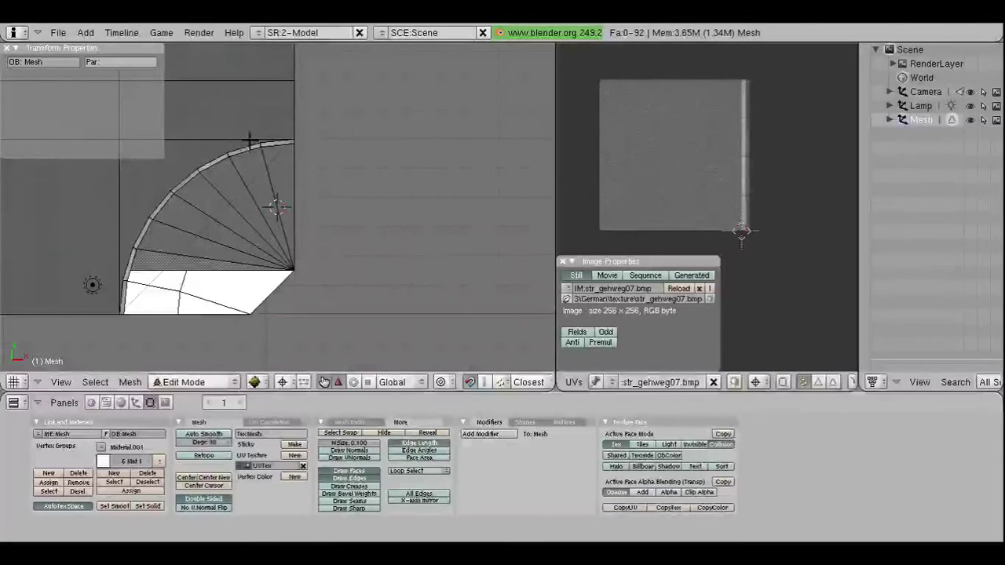
{"action": "right_click", "coordinate": [135, 285]}
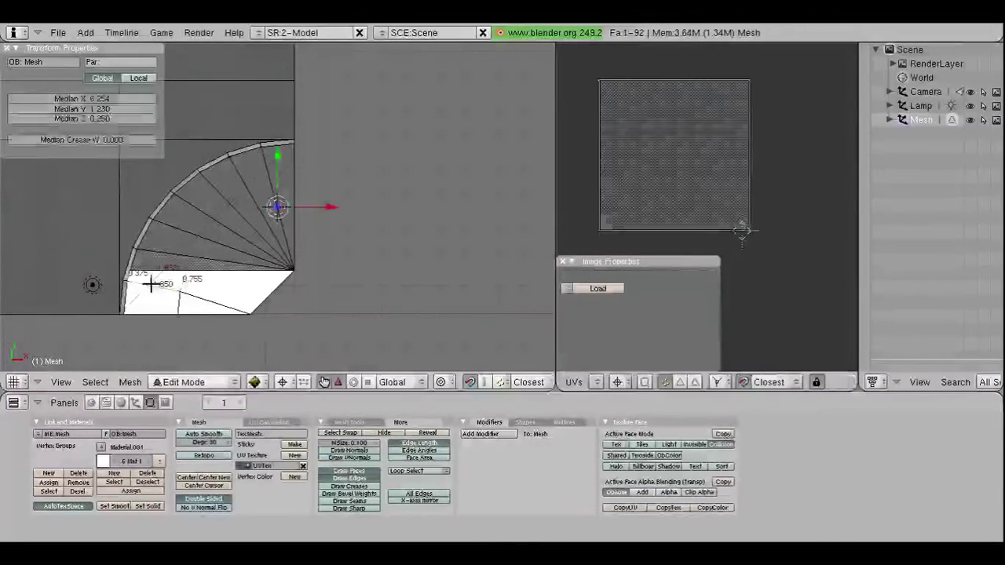
{"action": "scroll", "coordinate": [169, 300], "scroll_direction": "up", "scroll_amount": 3}
{"action": "key", "text": "shift+s"}
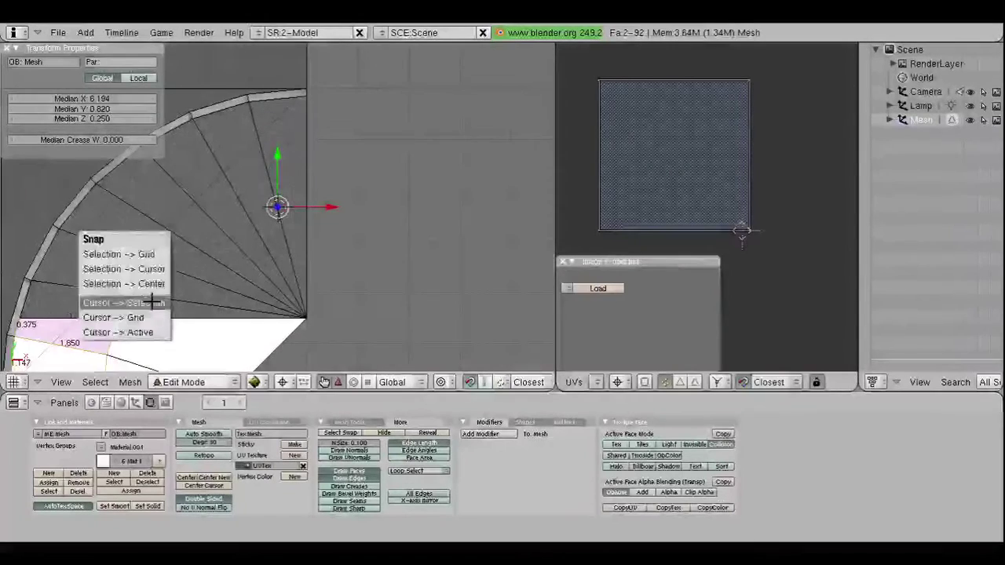
{"action": "left_click", "coordinate": [151, 300]}
{"action": "scroll", "coordinate": [620, 382], "scroll_direction": "up", "scroll_amount": 2}
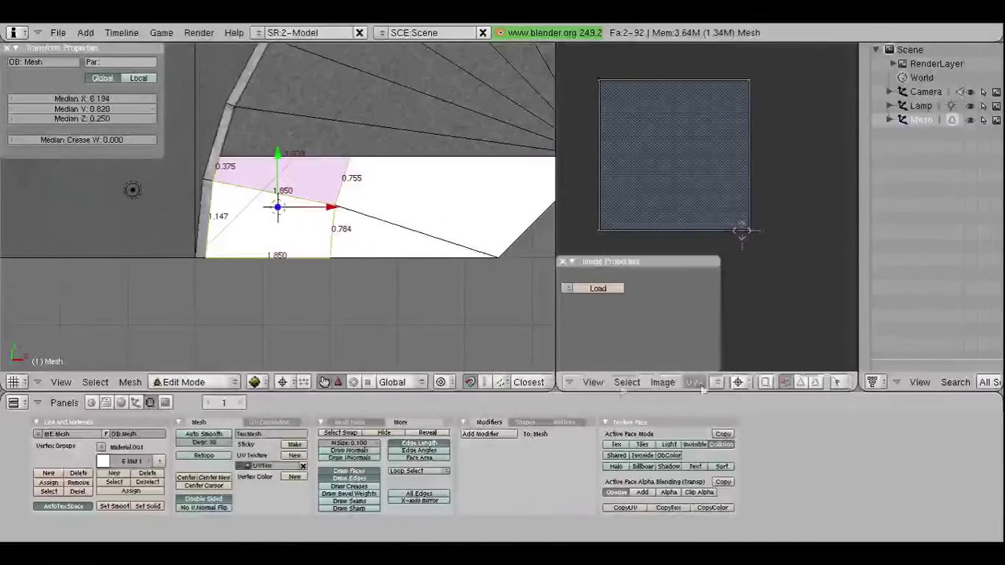
{"action": "scroll", "coordinate": [707, 206], "scroll_direction": "up", "scroll_amount": 1}
Step: Load str_gehweg00.bmp from the German texture folder onto the selected face
{"action": "left_click", "coordinate": [687, 382]}
{"action": "left_click", "coordinate": [696, 353]}
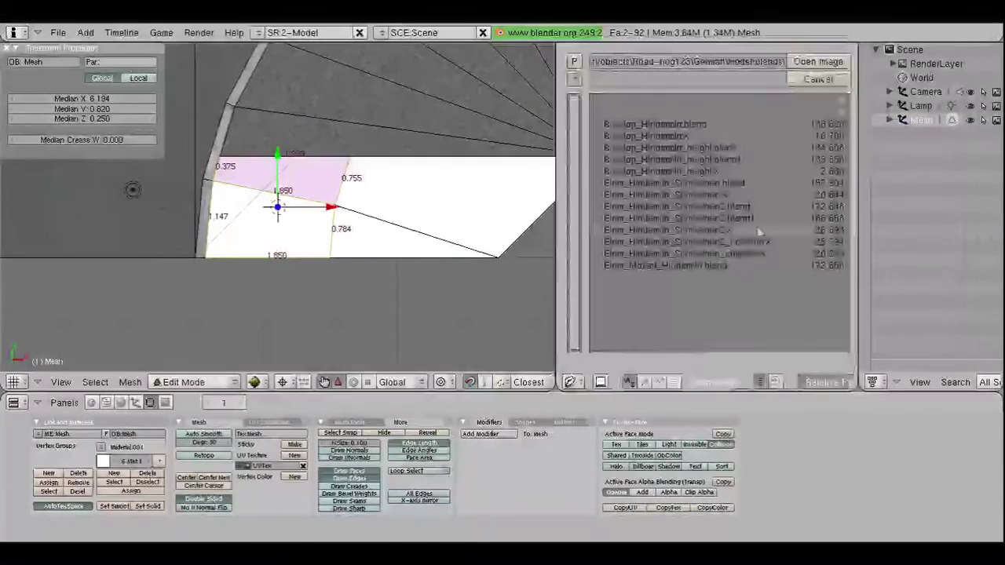
{"action": "left_click", "coordinate": [575, 76]}
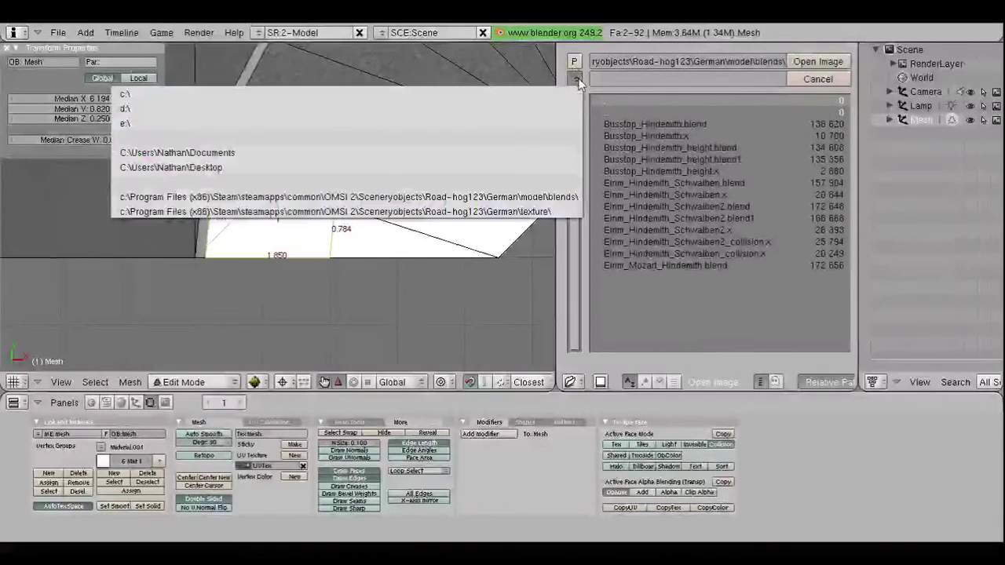
{"action": "left_click", "coordinate": [531, 211]}
{"action": "scroll", "coordinate": [664, 180], "scroll_direction": "down", "scroll_amount": 3}
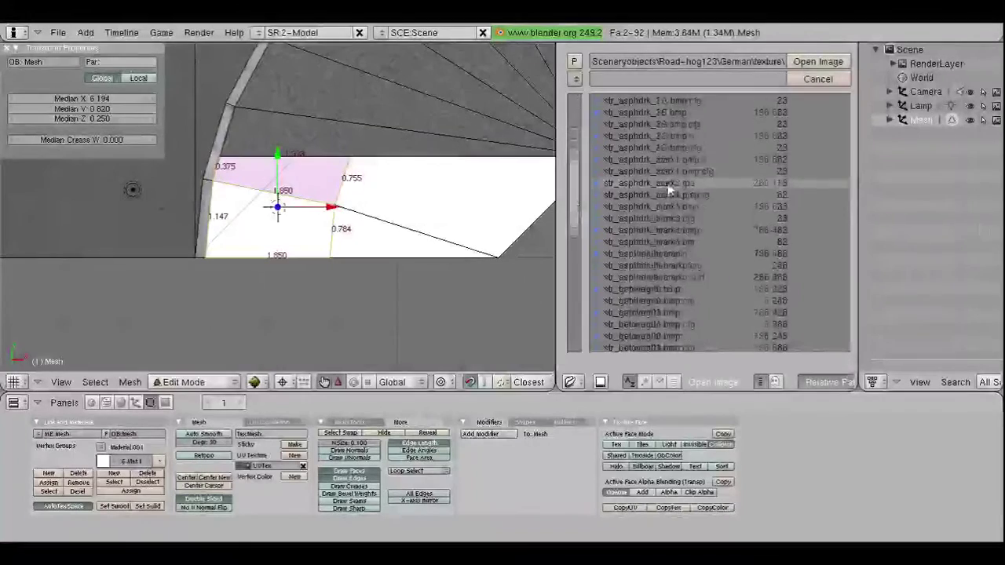
{"action": "scroll", "coordinate": [668, 204], "scroll_direction": "down", "scroll_amount": 3}
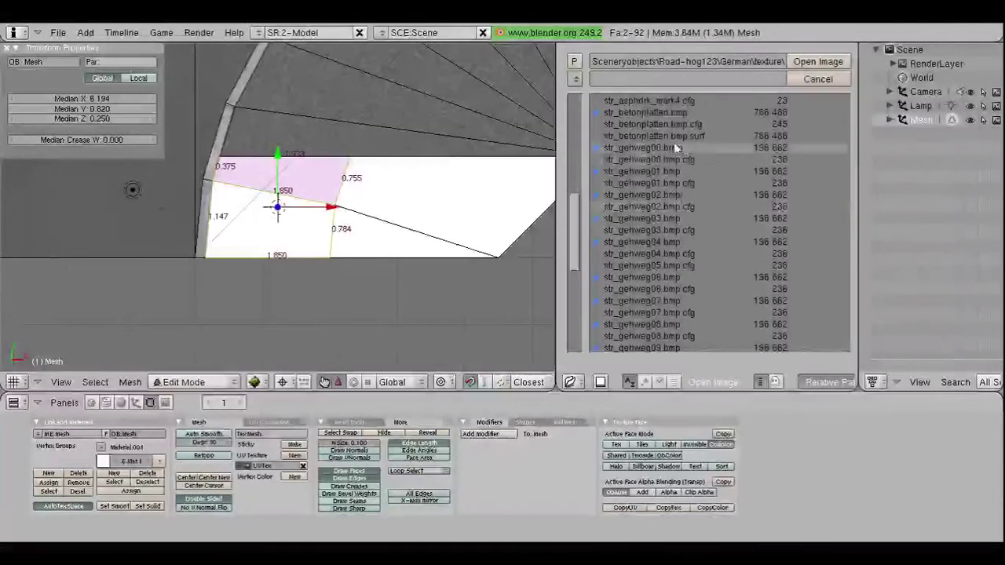
{"action": "left_click", "coordinate": [642, 148]}
{"action": "left_click", "coordinate": [817, 61]}
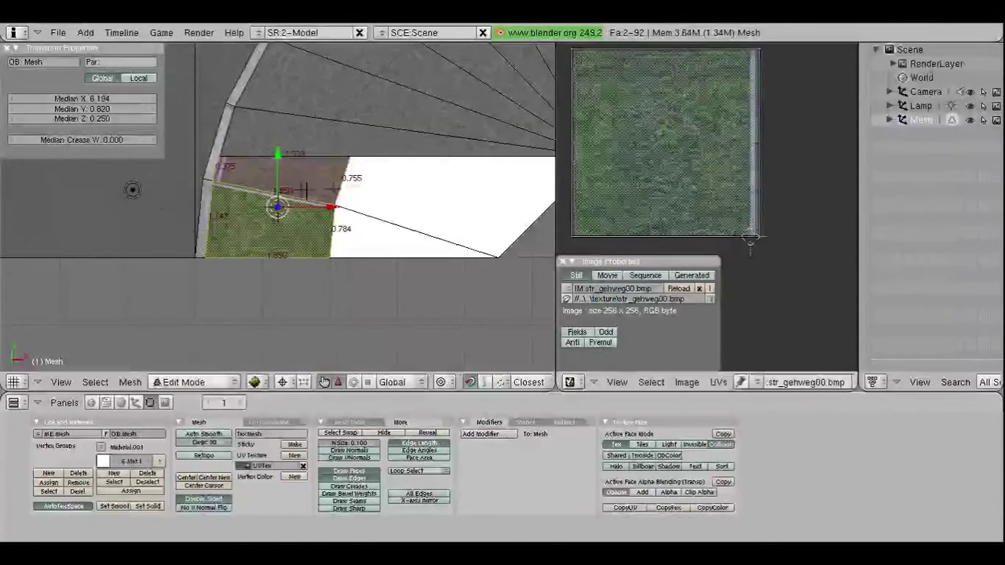
Step: Unwrap the face with Project From View (Bounds)
{"action": "key", "text": "u"}
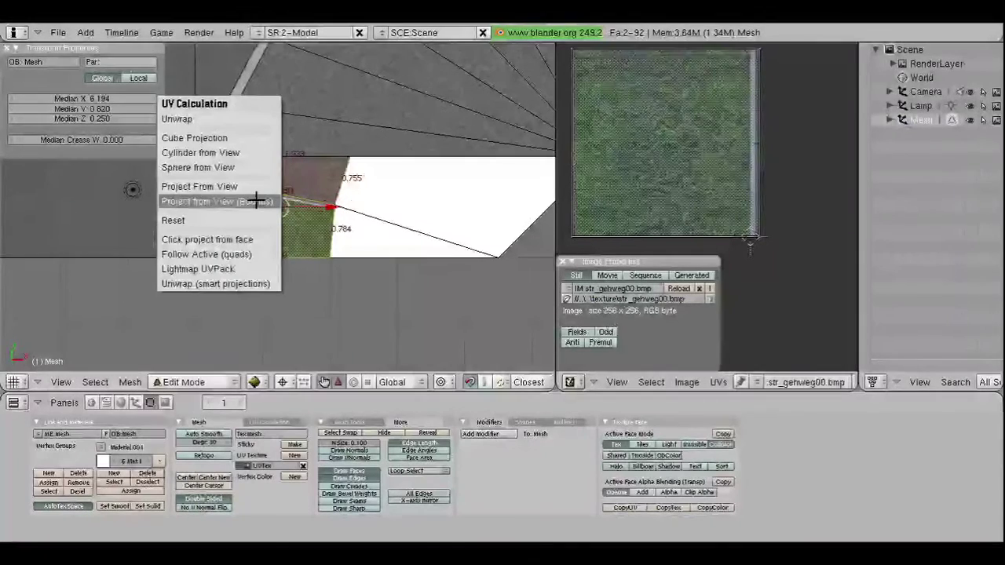
{"action": "left_click", "coordinate": [257, 201]}
{"action": "scroll", "coordinate": [646, 175], "scroll_direction": "down", "scroll_amount": 2}
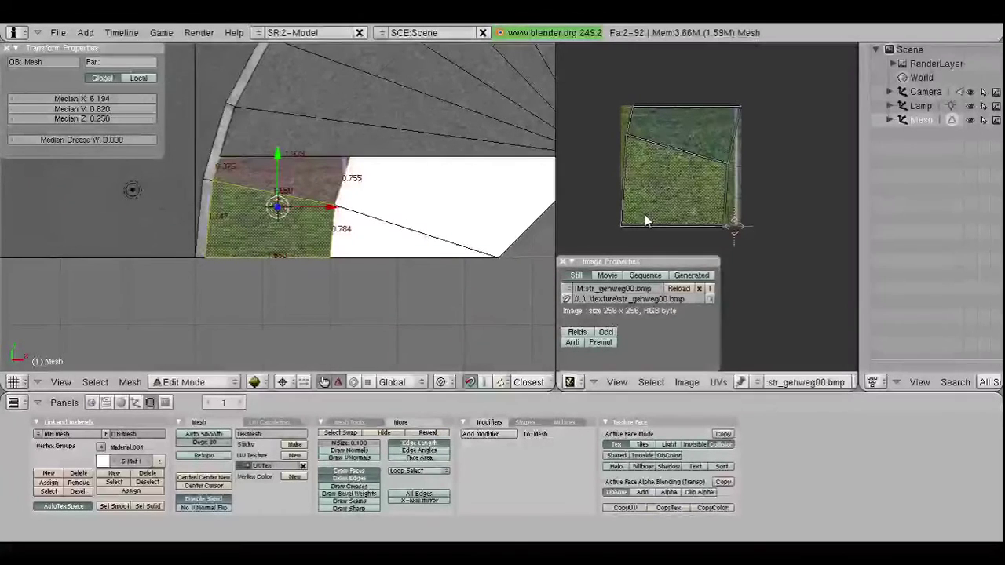
{"action": "scroll", "coordinate": [444, 215], "scroll_direction": "down", "scroll_amount": 1}
Step: Select the white face beside the grass face and unwrap it with Project From View (Bounds)
{"action": "scroll", "coordinate": [393, 228], "scroll_direction": "down", "scroll_amount": 1}
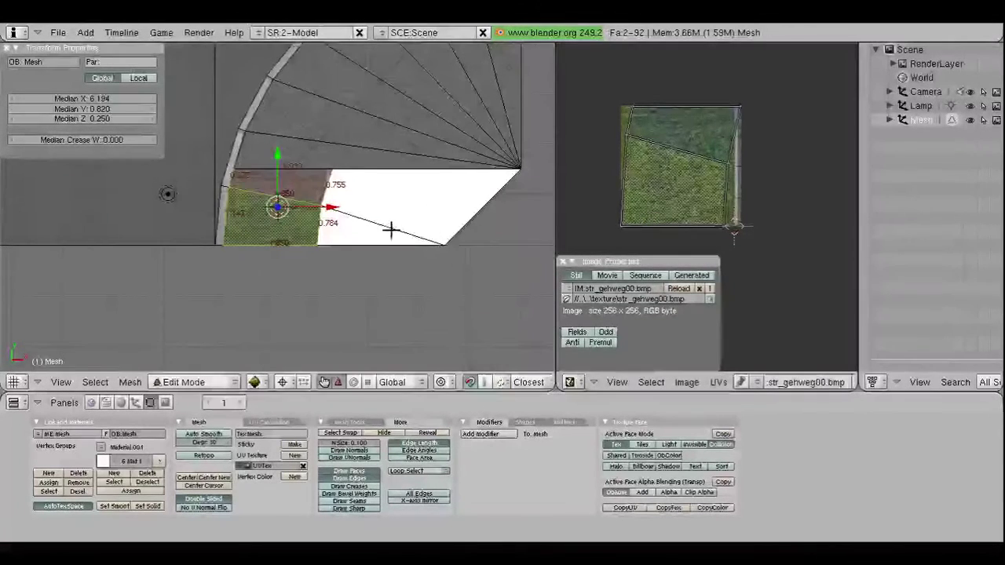
{"action": "right_click", "coordinate": [415, 213]}
{"action": "key", "text": "u"}
{"action": "left_click", "coordinate": [422, 212]}
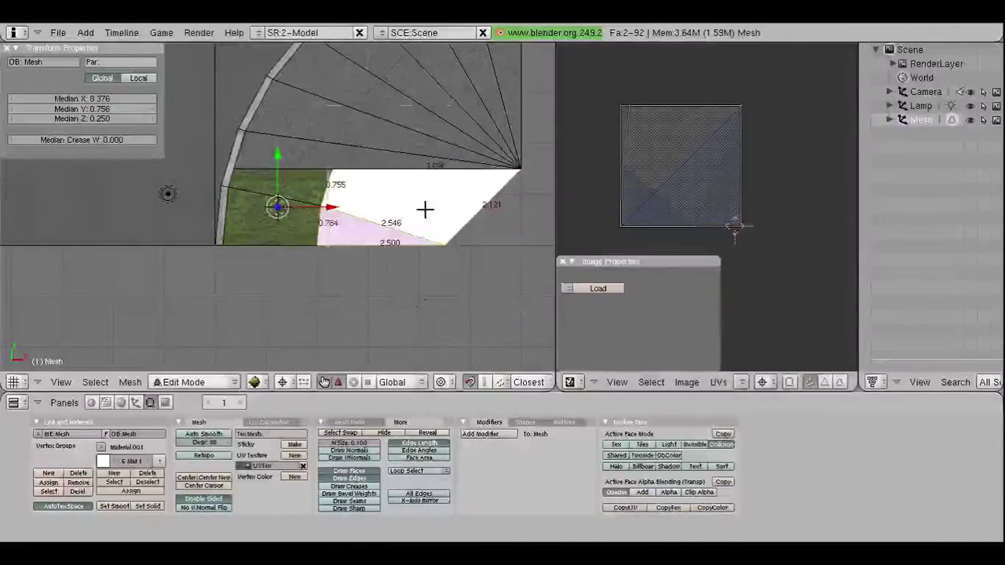
{"action": "key", "text": "u"}
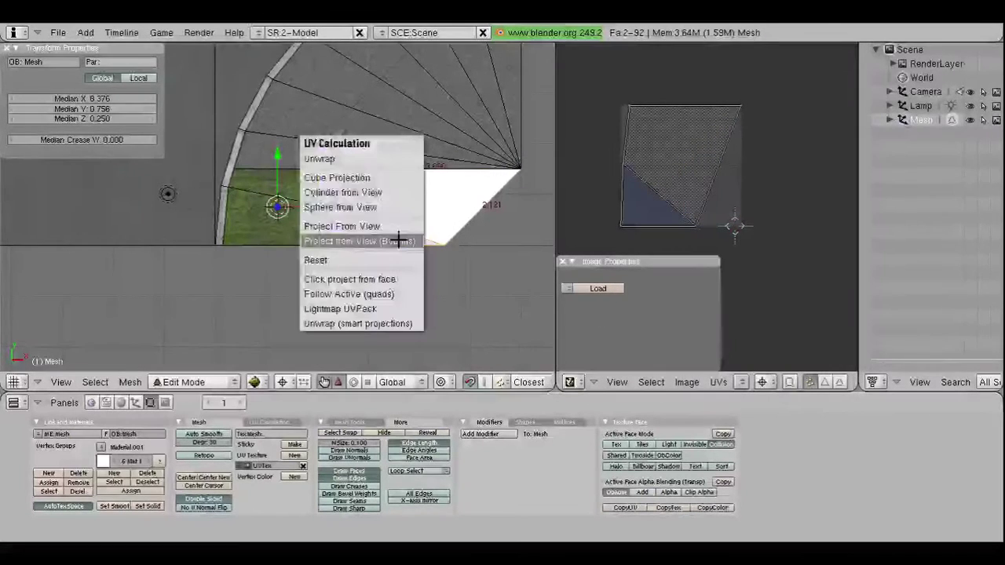
{"action": "left_click", "coordinate": [395, 238]}
Step: Load str_gehweg09.bmp from the German texture folder onto that face
{"action": "left_click", "coordinate": [740, 383]}
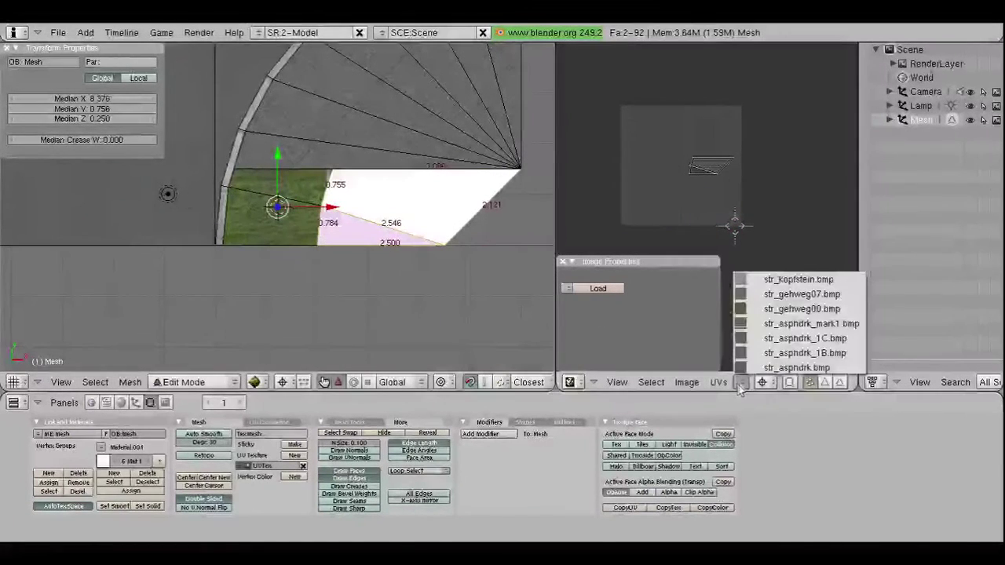
{"action": "left_click", "coordinate": [686, 382]}
{"action": "left_click", "coordinate": [695, 352]}
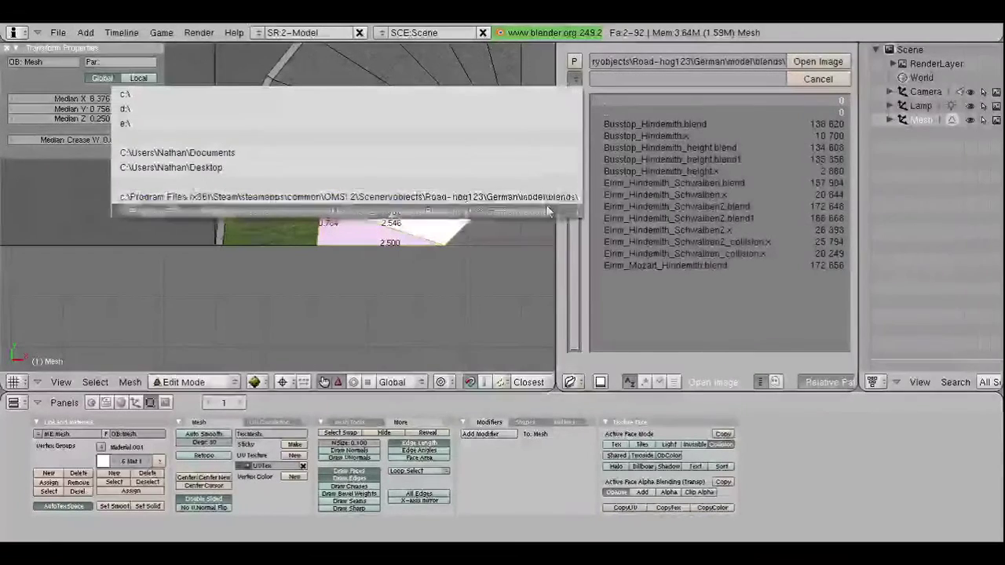
{"action": "left_click", "coordinate": [546, 210]}
{"action": "scroll", "coordinate": [708, 199], "scroll_direction": "down", "scroll_amount": 5}
{"action": "scroll", "coordinate": [704, 202], "scroll_direction": "down", "scroll_amount": 3}
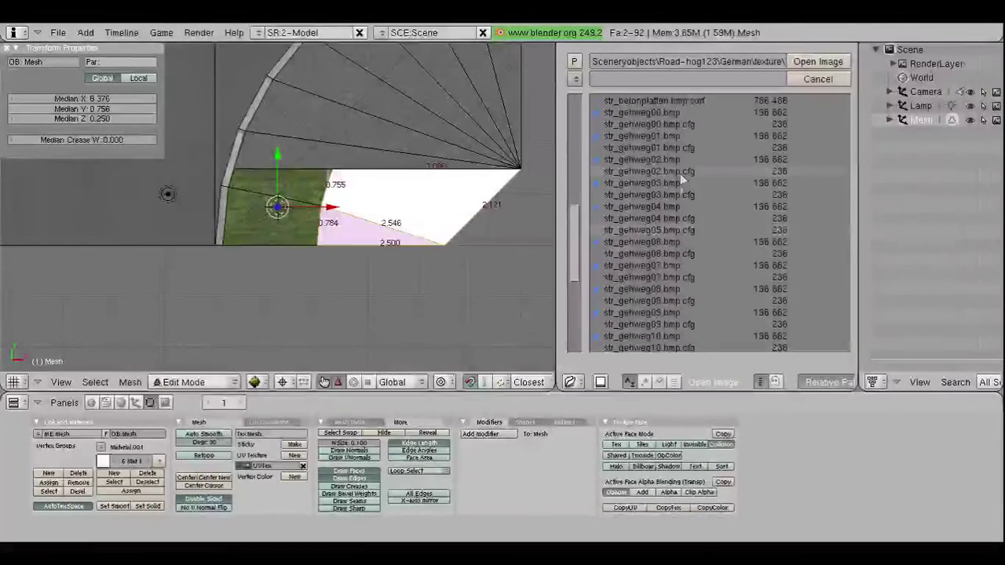
{"action": "scroll", "coordinate": [690, 224], "scroll_direction": "down", "scroll_amount": 1}
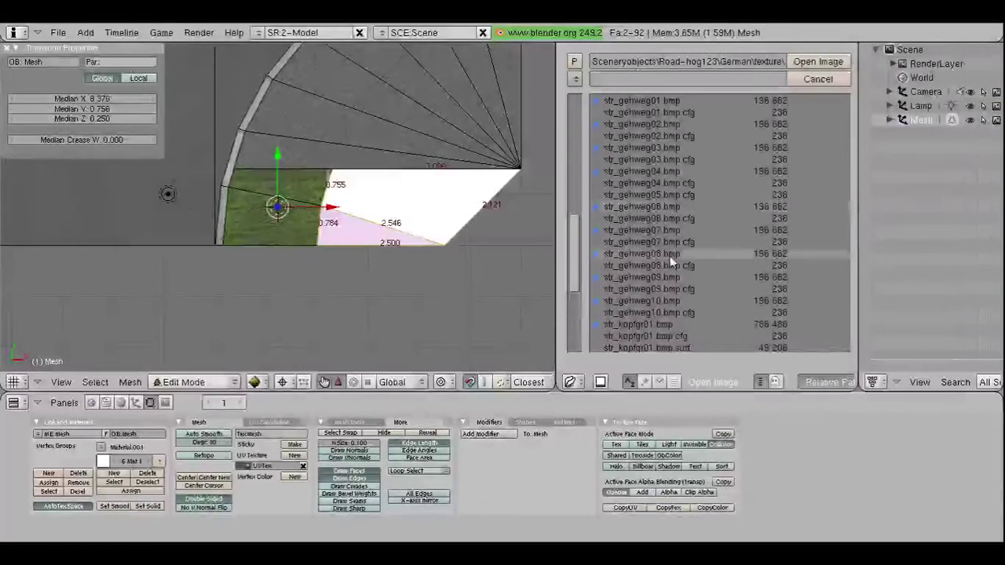
{"action": "left_click", "coordinate": [667, 278]}
{"action": "left_click", "coordinate": [819, 62]}
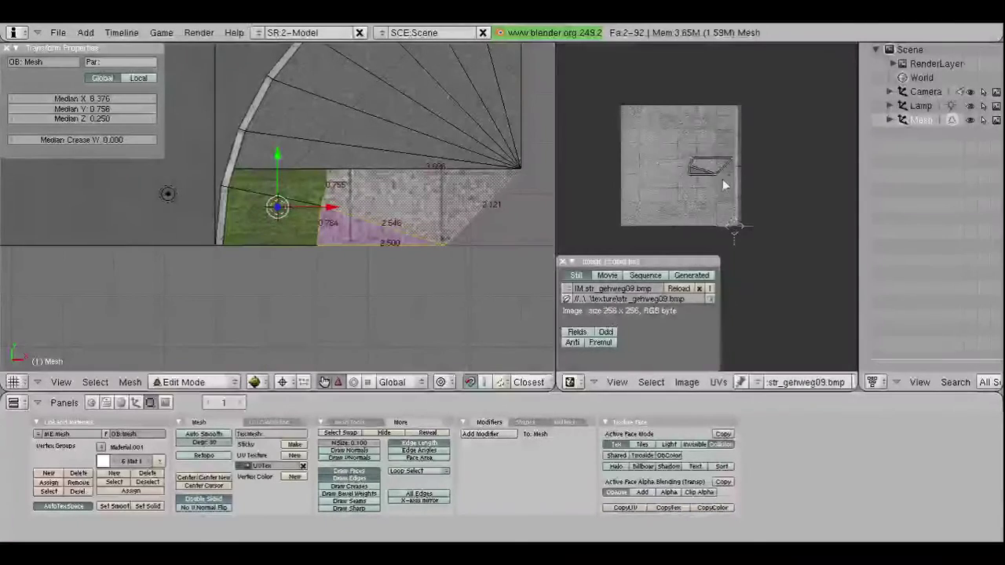
{"action": "scroll", "coordinate": [722, 179], "scroll_direction": "up", "scroll_amount": 2}
{"action": "scroll", "coordinate": [425, 226], "scroll_direction": "down", "scroll_amount": 1}
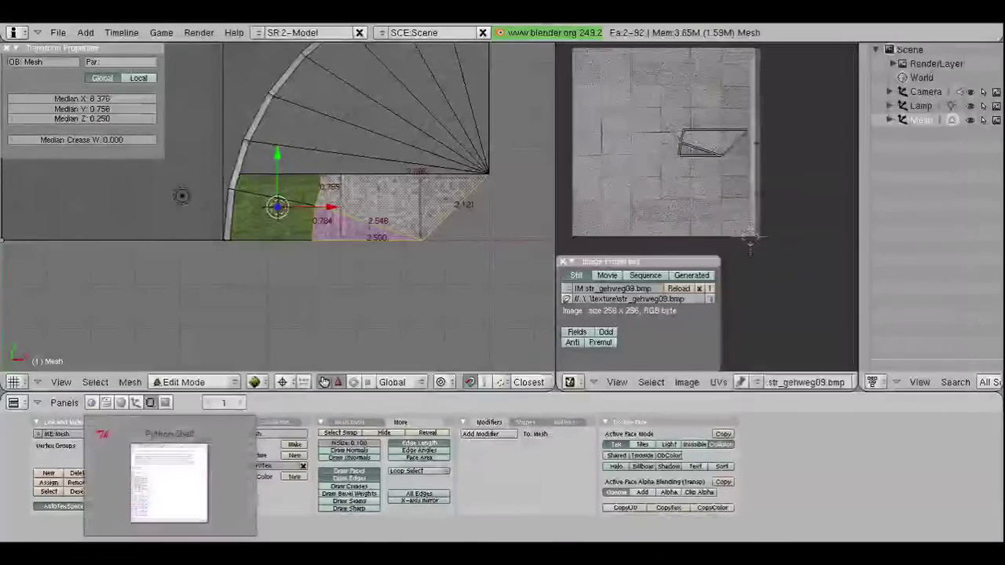
Step: In the Python Shell, evaluate 249.09 - (7 * (2.5 / 0.15)) to get 132.42333
{"action": "left_click", "coordinate": [168, 483]}
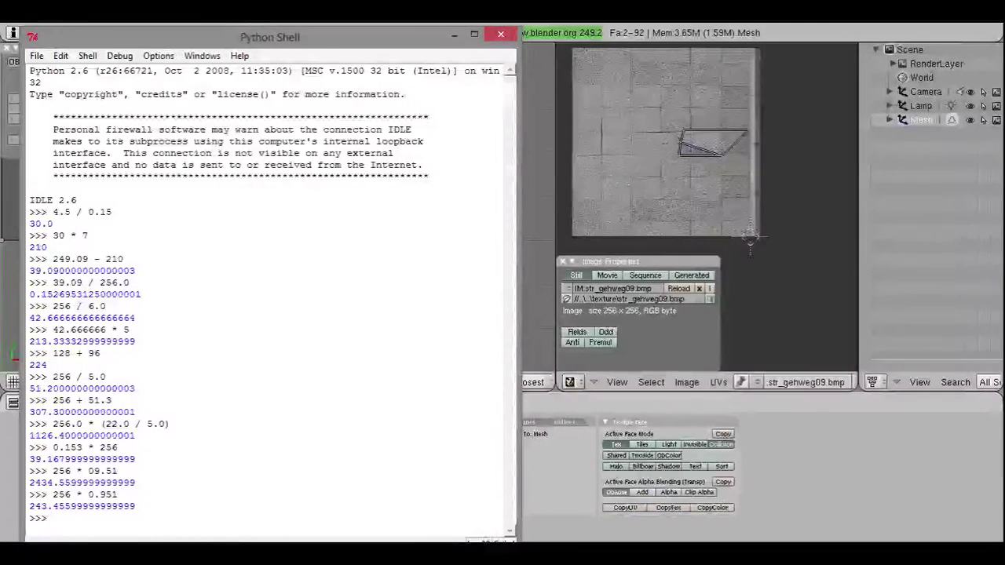
{"action": "type", "text": "249.09 -"}
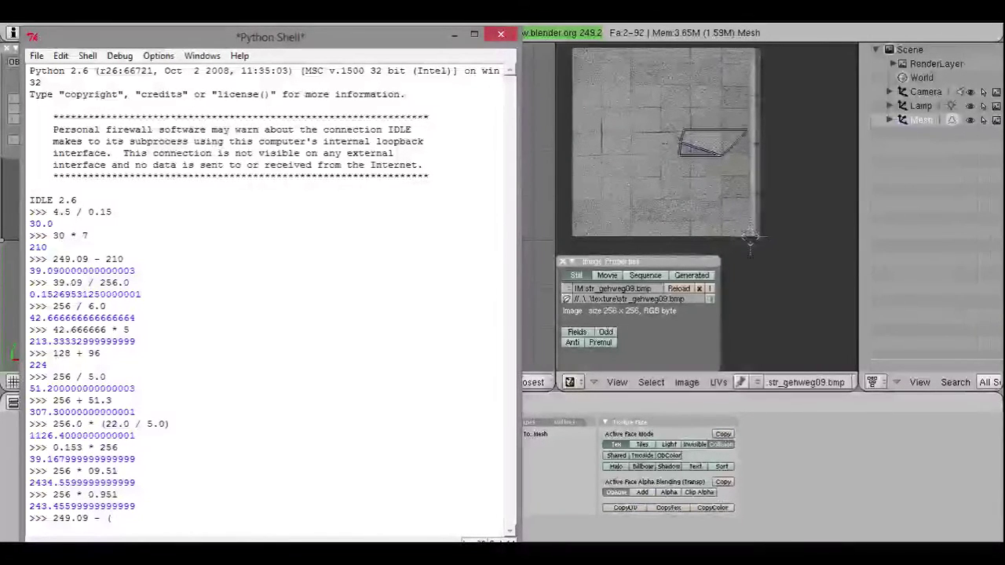
{"action": "type", "text": " (7 * (2."}
{"action": "type", "text": "5 / 0."}
{"action": "type", "text": "15)"}
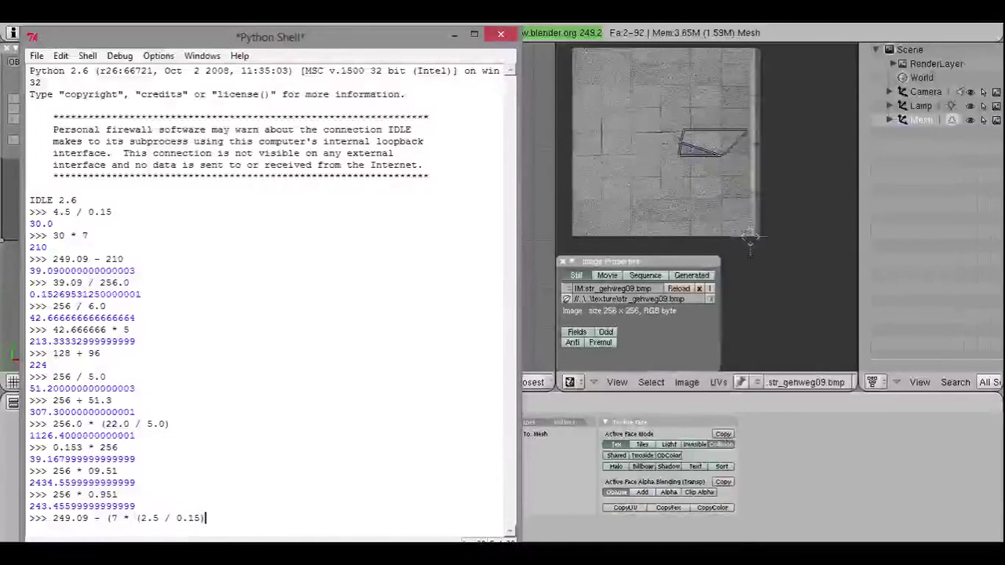
{"action": "type", "text": ")"}
{"action": "key", "text": "Return"}
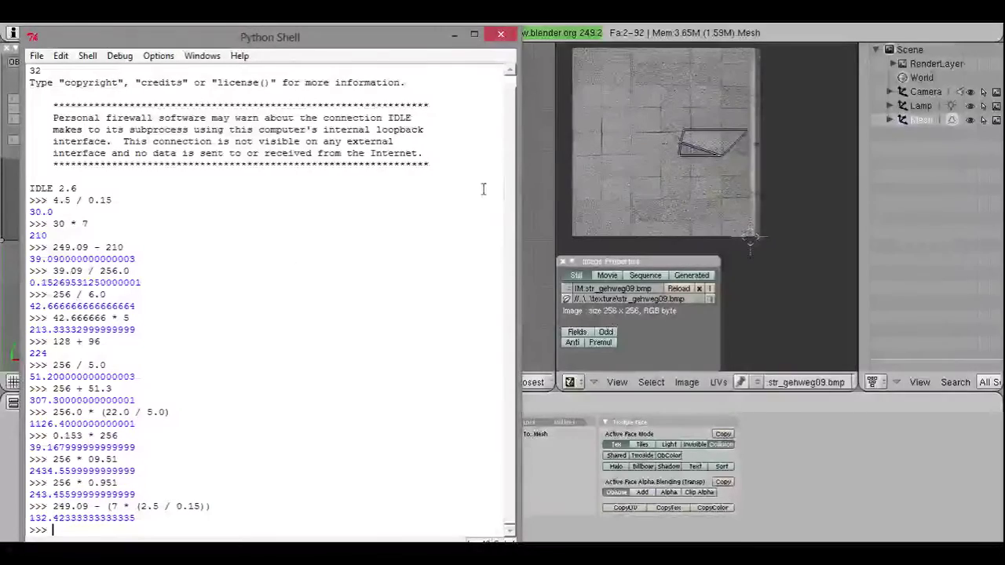
Step: Try flattening the face's UVs along X, cancel it, and change the UV pivot point
{"action": "left_click", "coordinate": [454, 34]}
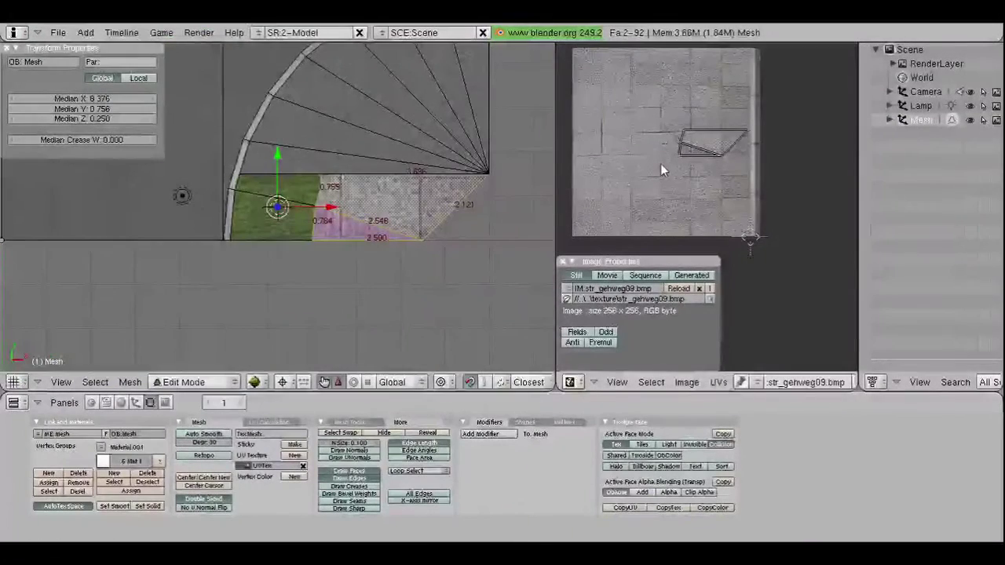
{"action": "key", "text": "s"}
{"action": "key", "text": "x"}
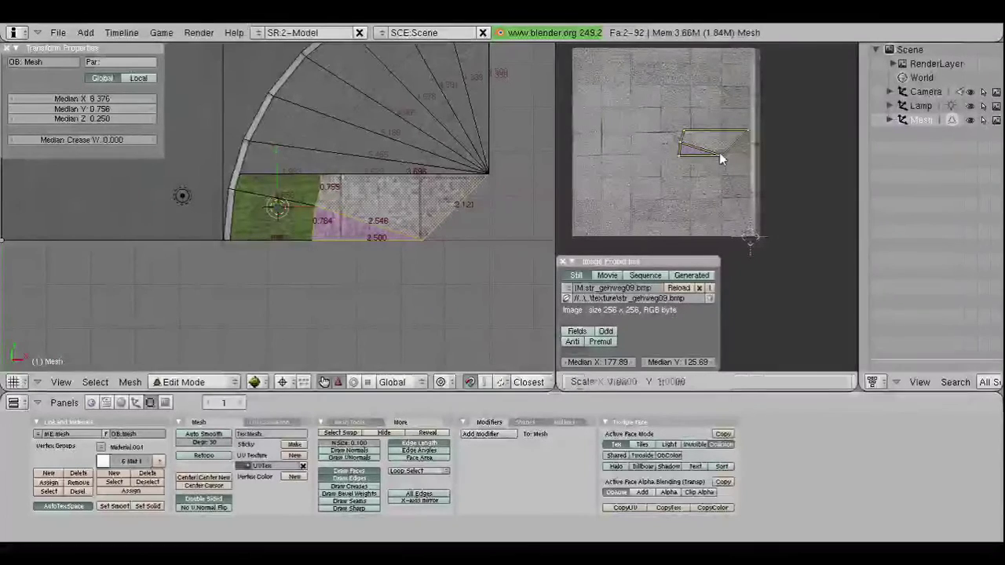
{"action": "key", "text": "0"}
{"action": "key", "text": "Escape"}
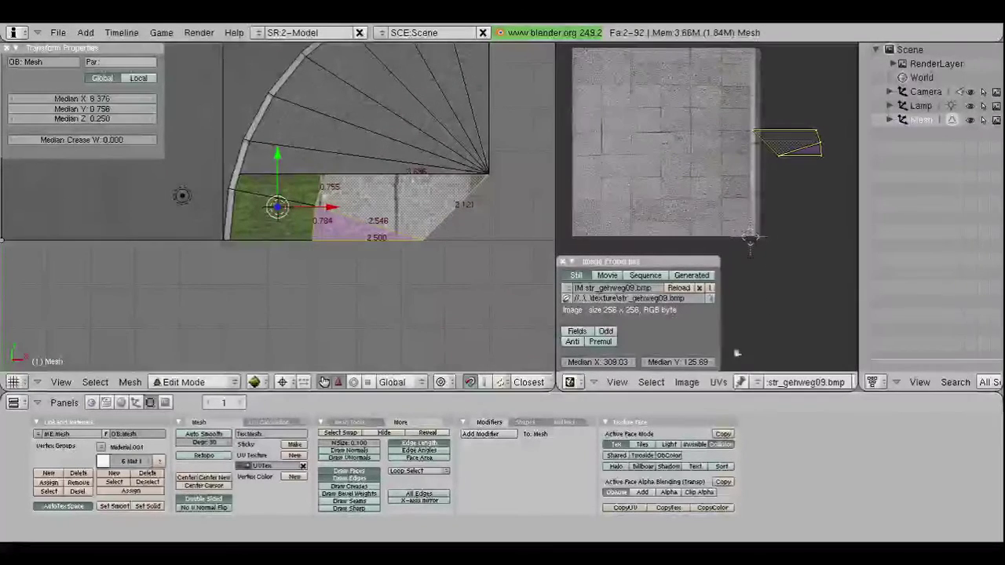
{"action": "scroll", "coordinate": [810, 381], "scroll_direction": "right", "scroll_amount": 3}
{"action": "left_click", "coordinate": [732, 382]}
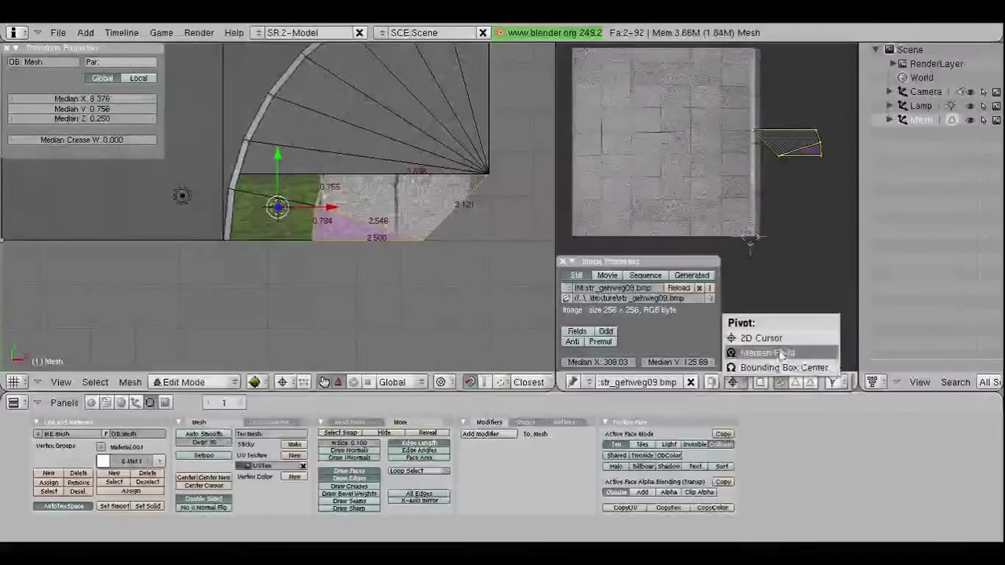
{"action": "left_click", "coordinate": [779, 367]}
Step: Set one sidewalk UV vertex to X 128 and the selection's median X to 192
{"action": "right_click", "coordinate": [755, 132]}
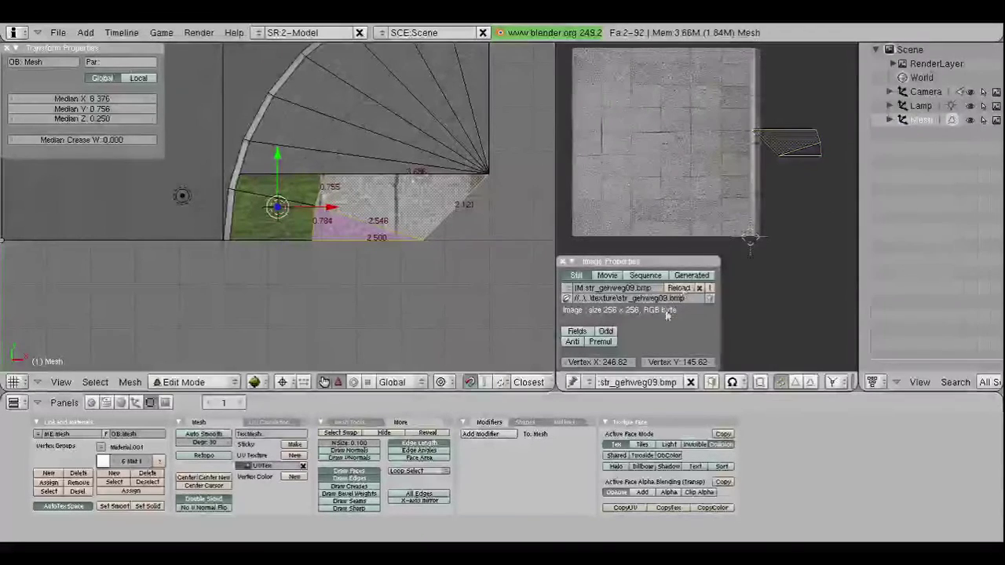
{"action": "key", "text": "alt+Tab"}
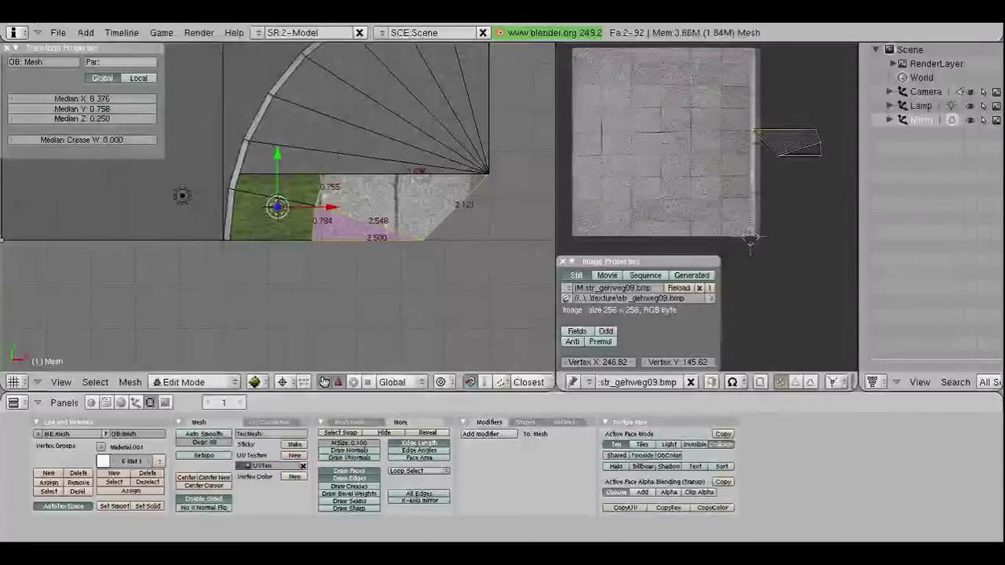
{"action": "key", "text": "alt+Tab"}
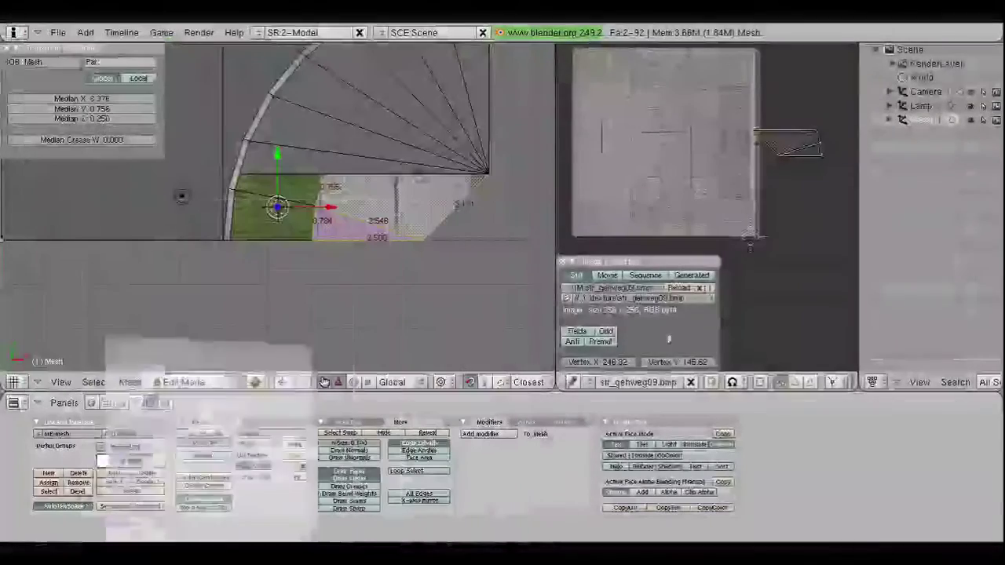
{"action": "left_click", "coordinate": [597, 364]}
{"action": "type", "text": "128."}
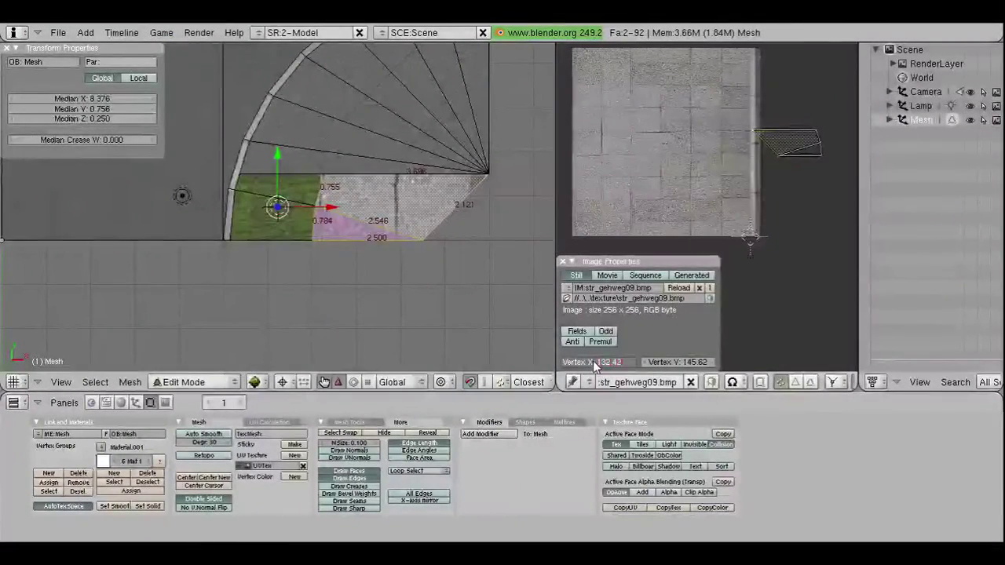
{"action": "key", "text": "Return"}
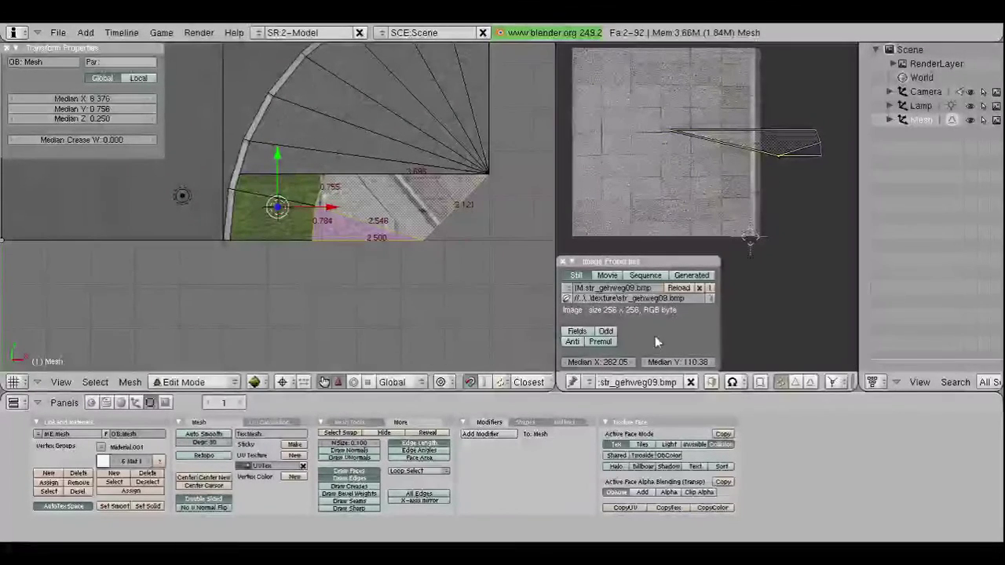
{"action": "left_click", "coordinate": [598, 359]}
{"action": "type", "text": "192"}
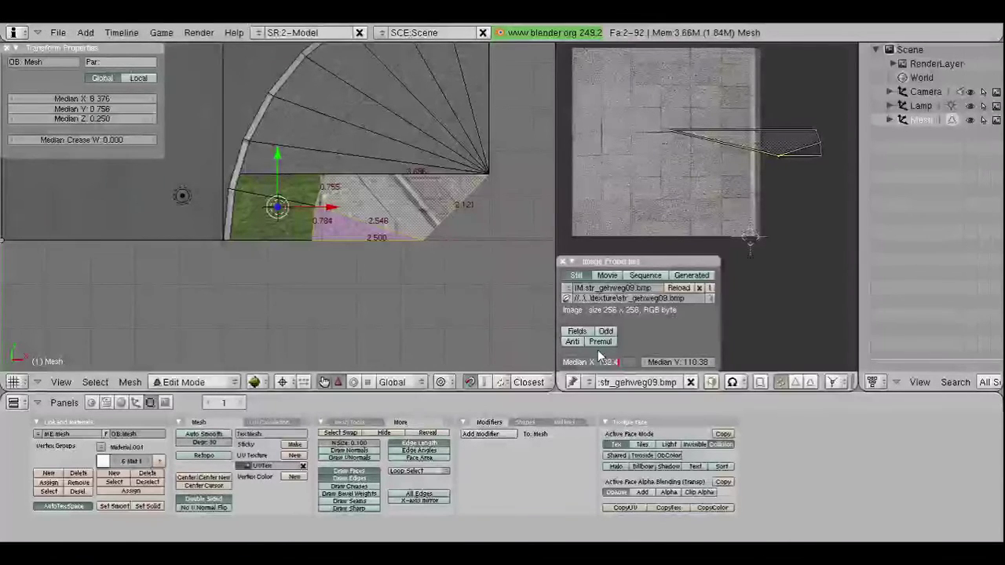
{"action": "key", "text": "Return"}
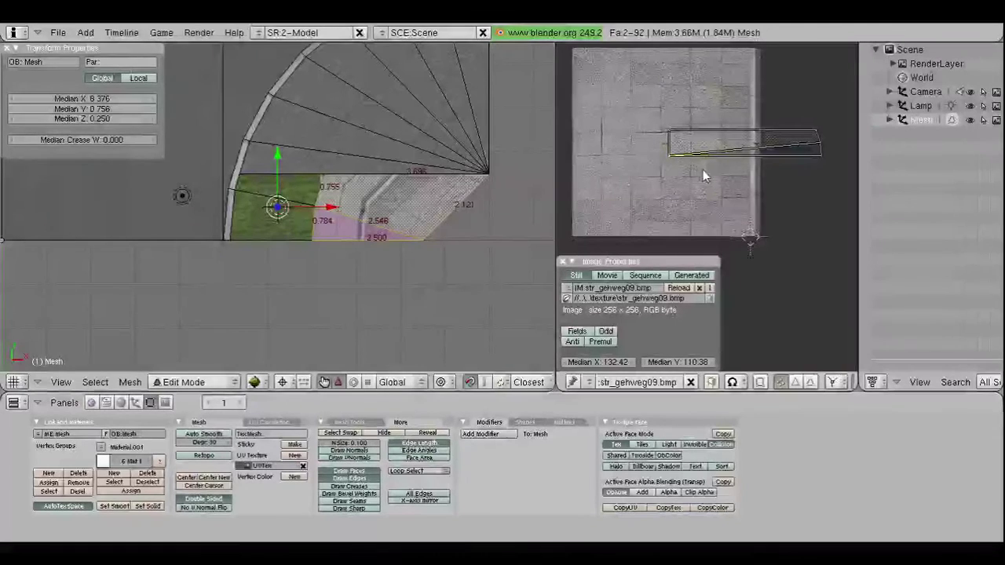
Step: Align the right-hand sidewalk UV vertices at X 249.09
{"action": "right_click", "coordinate": [812, 160]}
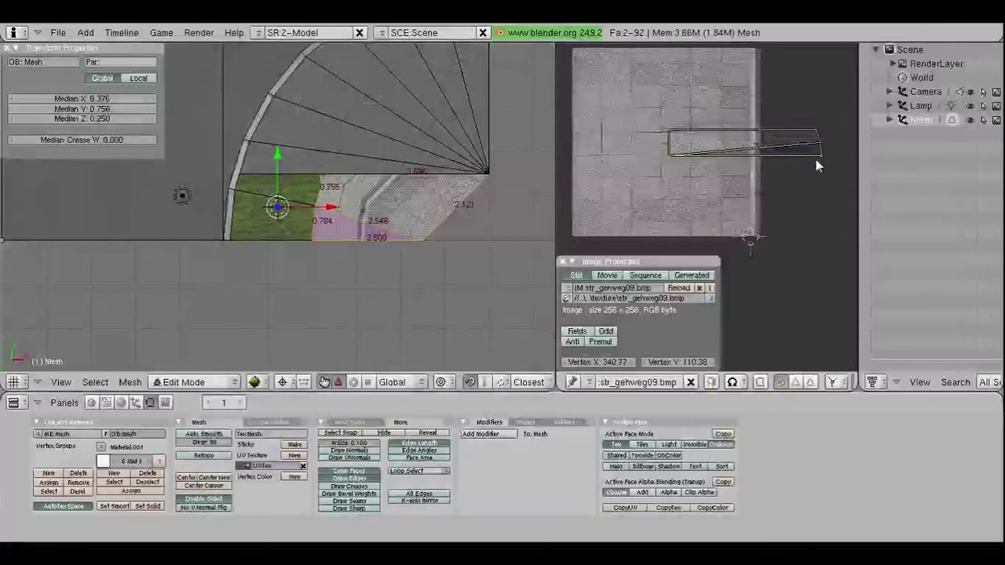
{"action": "left_click", "coordinate": [600, 364]}
{"action": "type", "text": "249.09"}
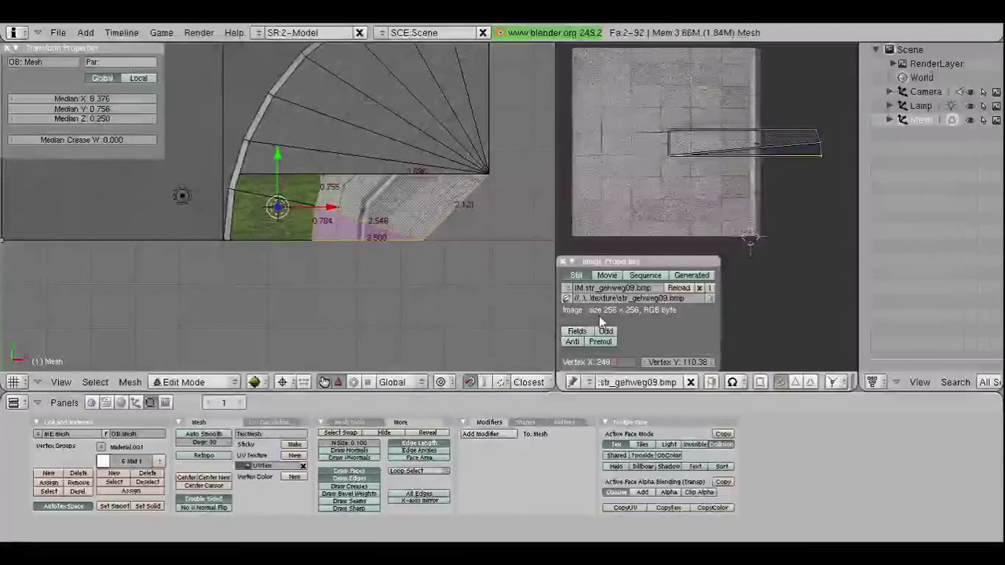
{"action": "key", "text": "Return"}
{"action": "right_click", "coordinate": [824, 144], "text": "shift"}
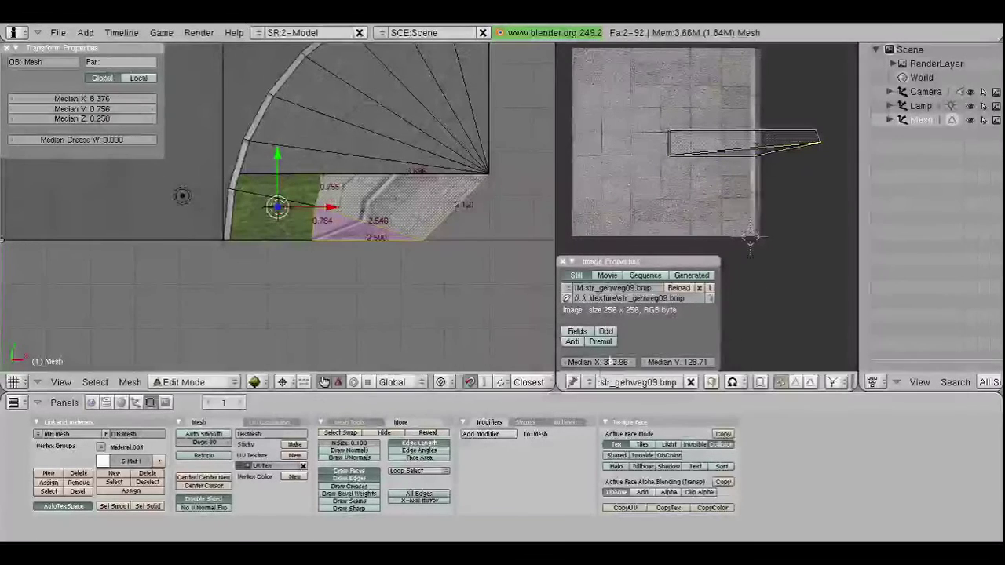
{"action": "type", "text": "3"}
{"action": "key", "text": "Return"}
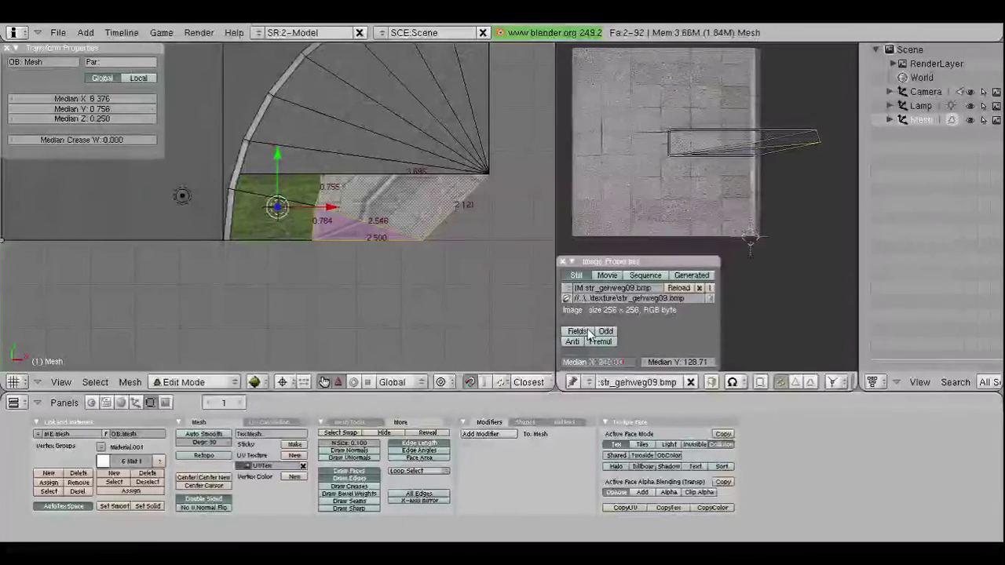
{"action": "right_click", "coordinate": [807, 143]}
{"action": "left_click", "coordinate": [605, 362]}
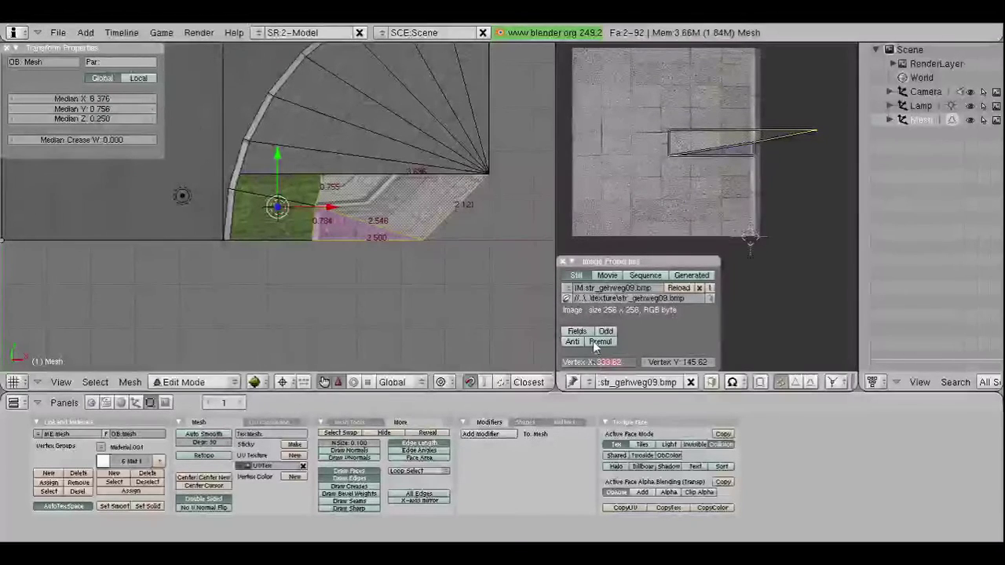
{"action": "type", "text": "249.09"}
{"action": "key", "text": "Return"}
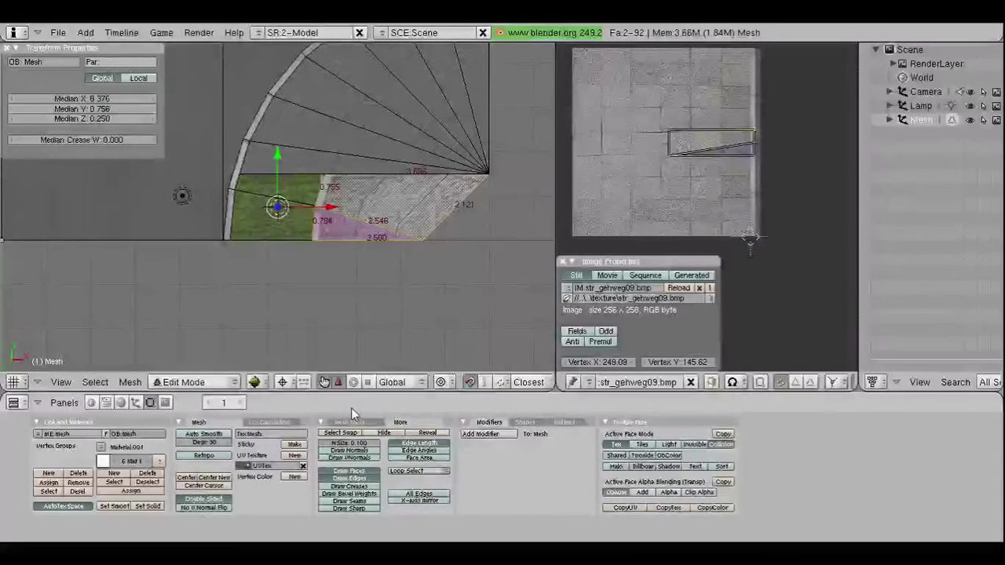
{"action": "scroll", "coordinate": [351, 407], "scroll_direction": "up", "scroll_amount": 1}
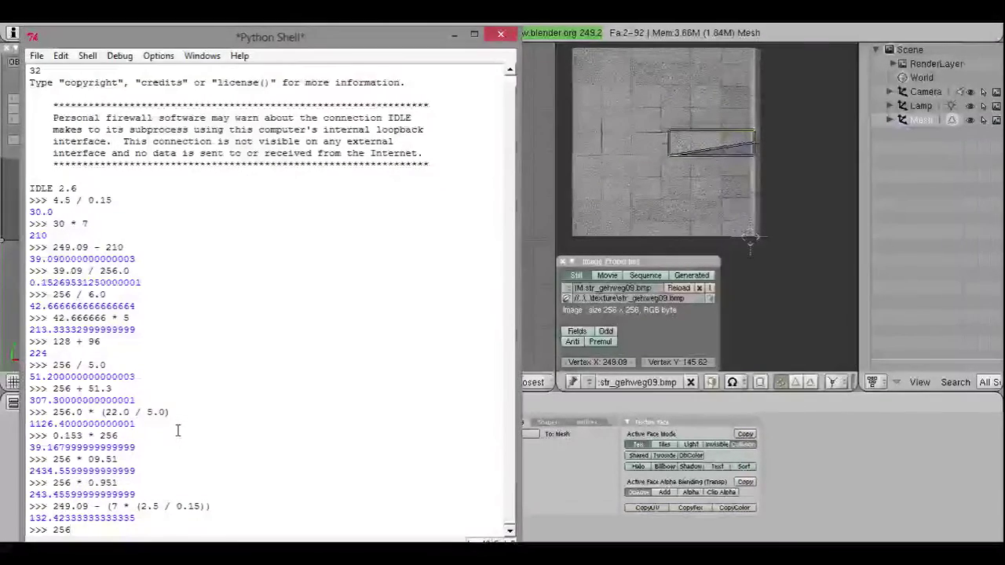
Step: Evaluate (256 / 5.0) * 1.5 in the Python Shell, getting 76.8, and return to Blender
{"action": "type", "text": " * ("}
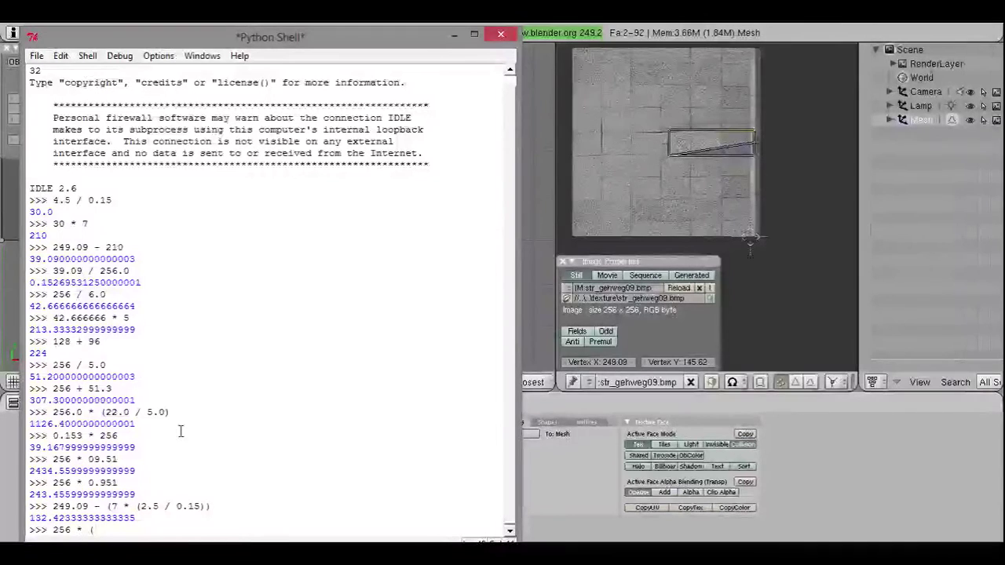
{"action": "key", "text": "BackSpace"}
{"action": "key", "text": "BackSpace"}
{"action": "key", "text": "BackSpace"}
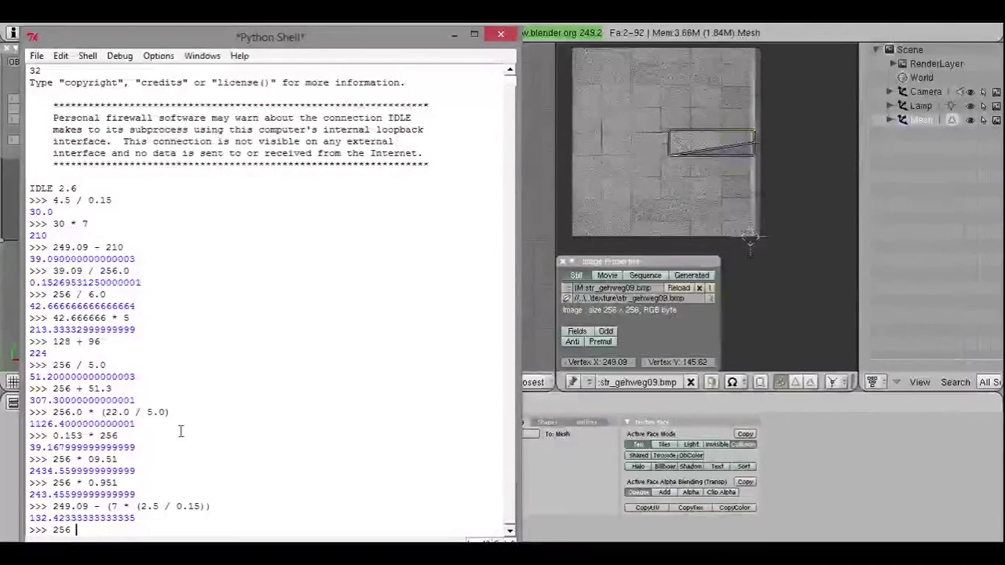
{"action": "key", "text": "BackSpace"}
{"action": "key", "text": "BackSpace"}
{"action": "type", "text": "("}
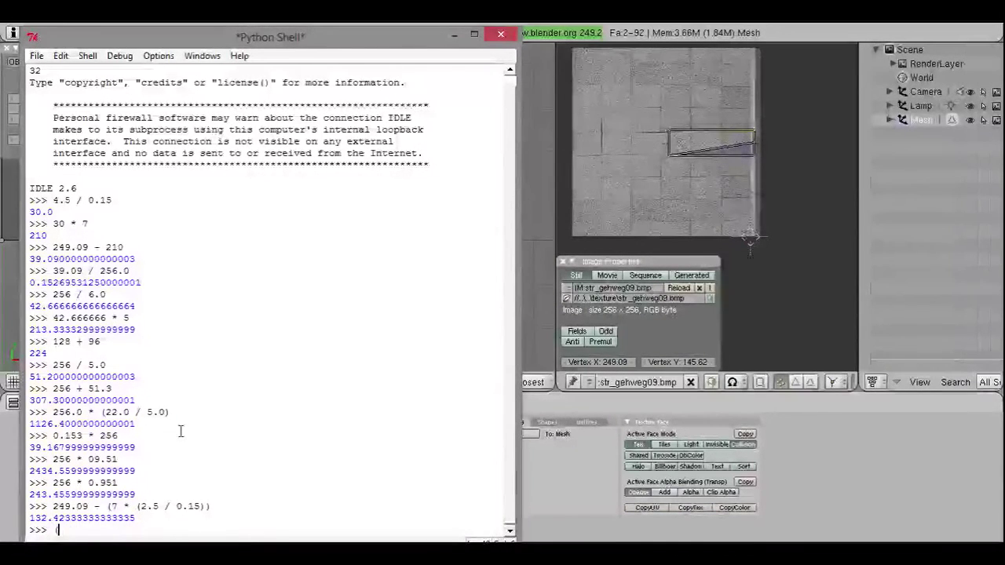
{"action": "type", "text": "256 / 5.0"}
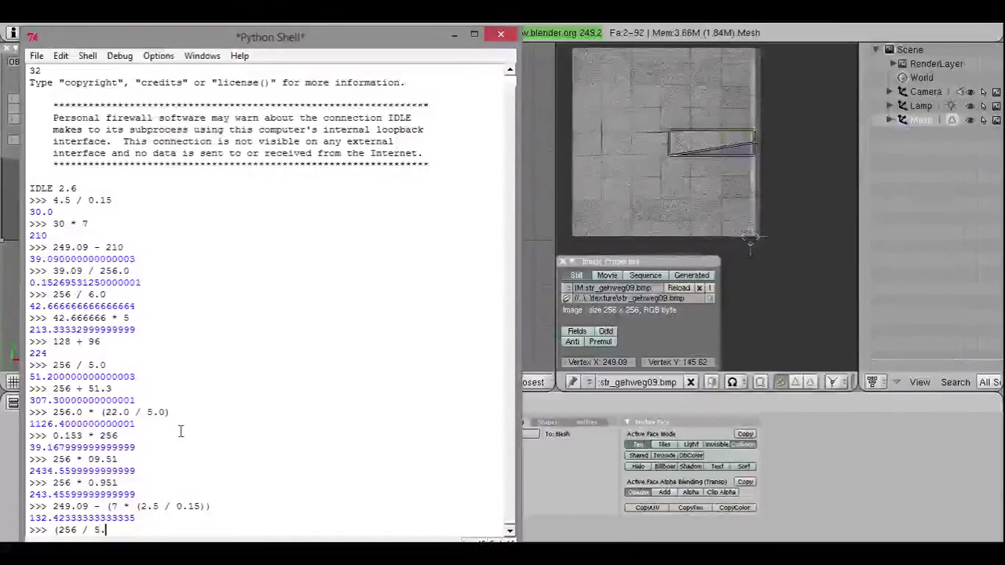
{"action": "type", "text": ") * 1."}
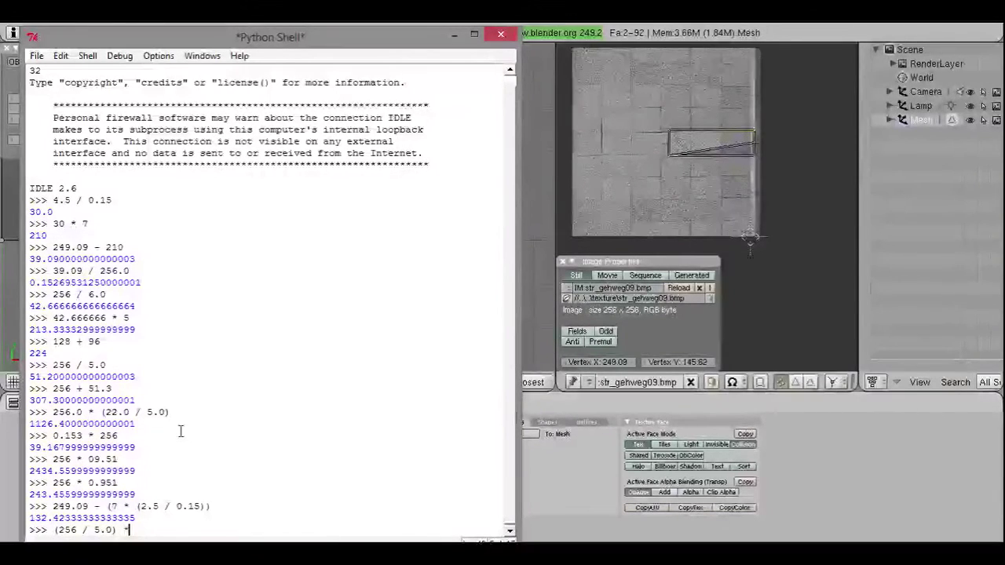
{"action": "type", "text": "5"}
{"action": "key", "text": "Return"}
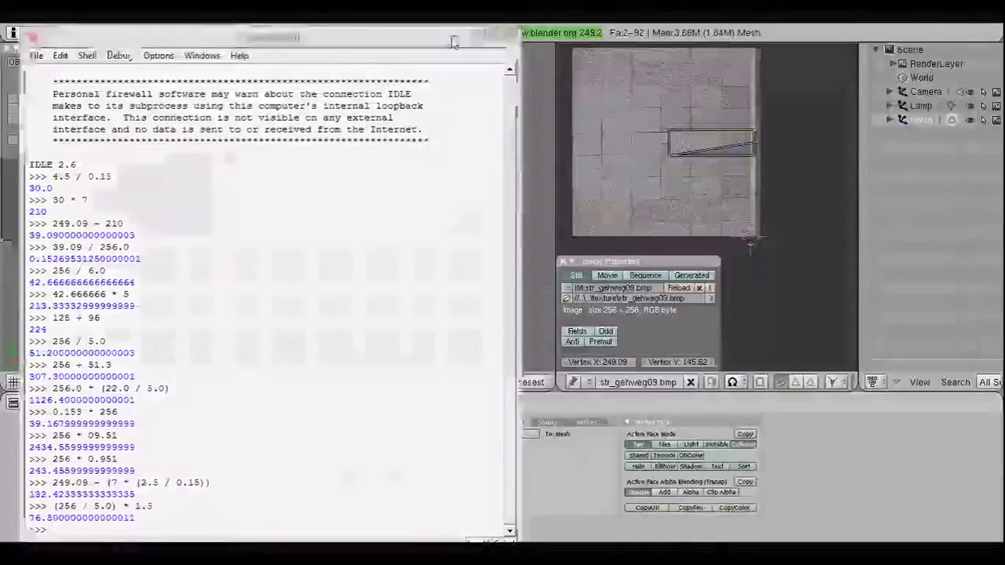
{"action": "left_click", "coordinate": [453, 36]}
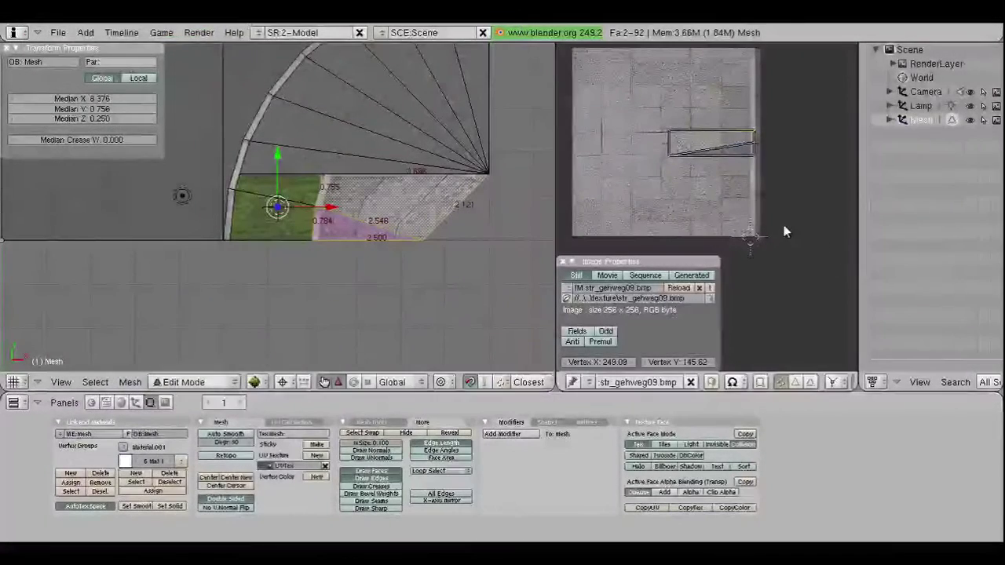
Step: Pin the selected X 249.09 UV vertex to the bottom edge at Y 0
{"action": "key", "text": "a"}
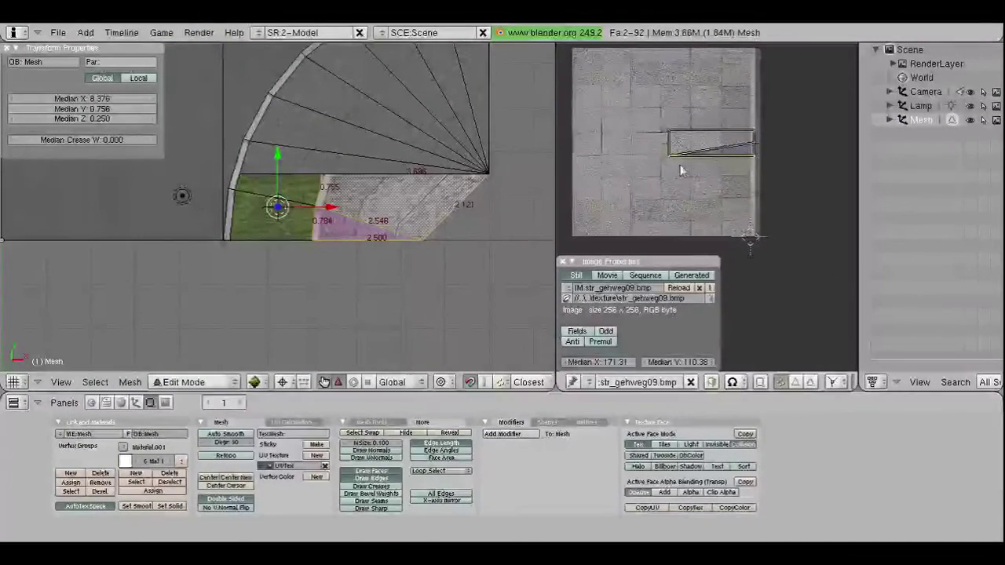
{"action": "right_click", "coordinate": [753, 155]}
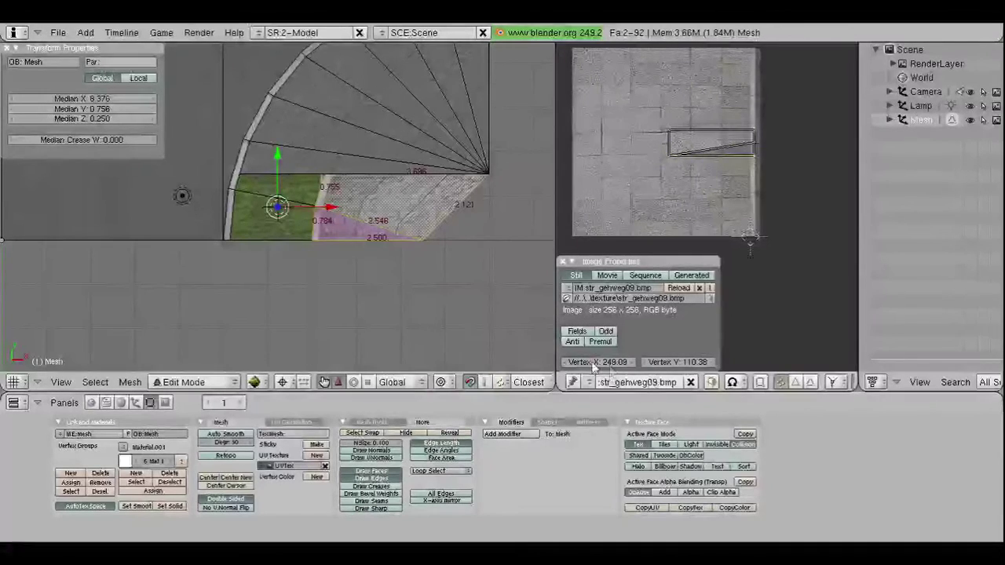
{"action": "type", "text": "0"}
{"action": "key", "text": "Return"}
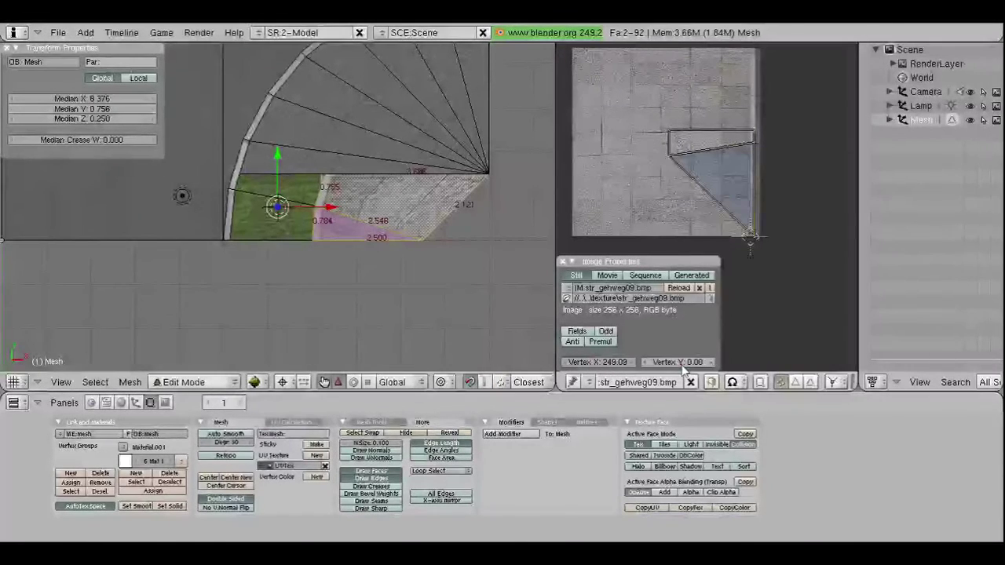
{"action": "left_click", "coordinate": [687, 364]}
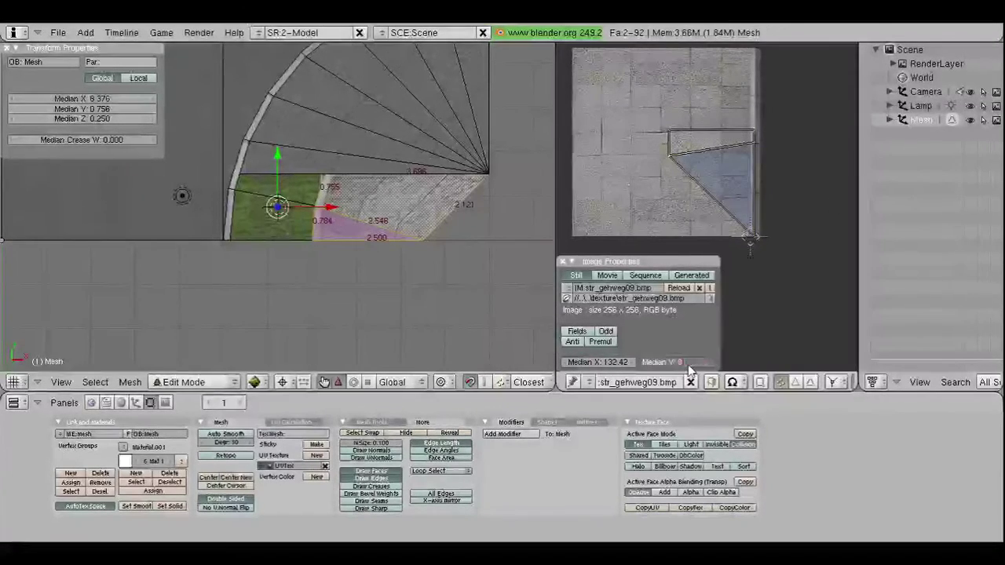
{"action": "type", "text": "0"}
{"action": "key", "text": "Return"}
Step: Compute 76.8 / 2 = 38.4 in the shell and set the selection's median Y to 38.4
{"action": "key", "text": "alt+Tab"}
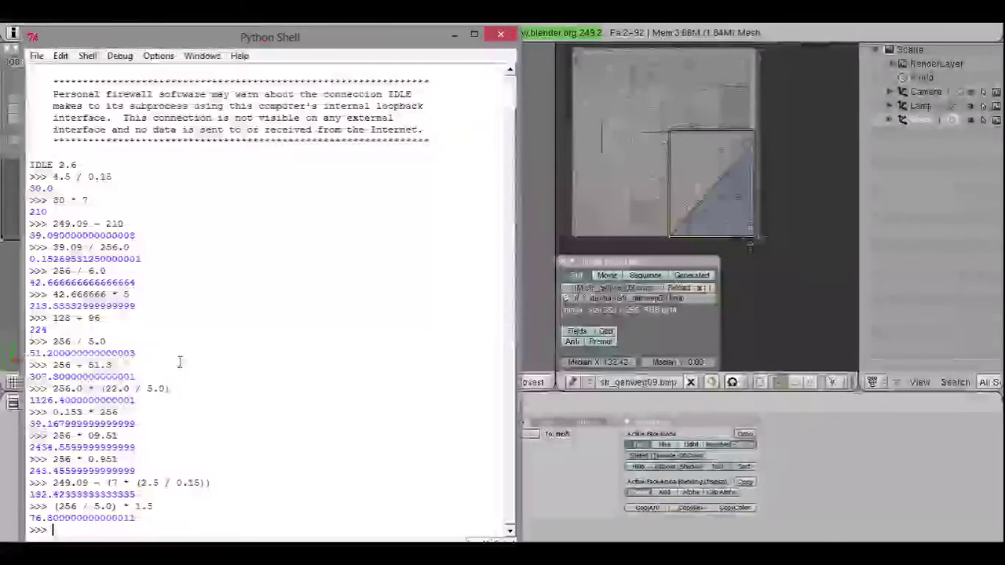
{"action": "type", "text": "76."}
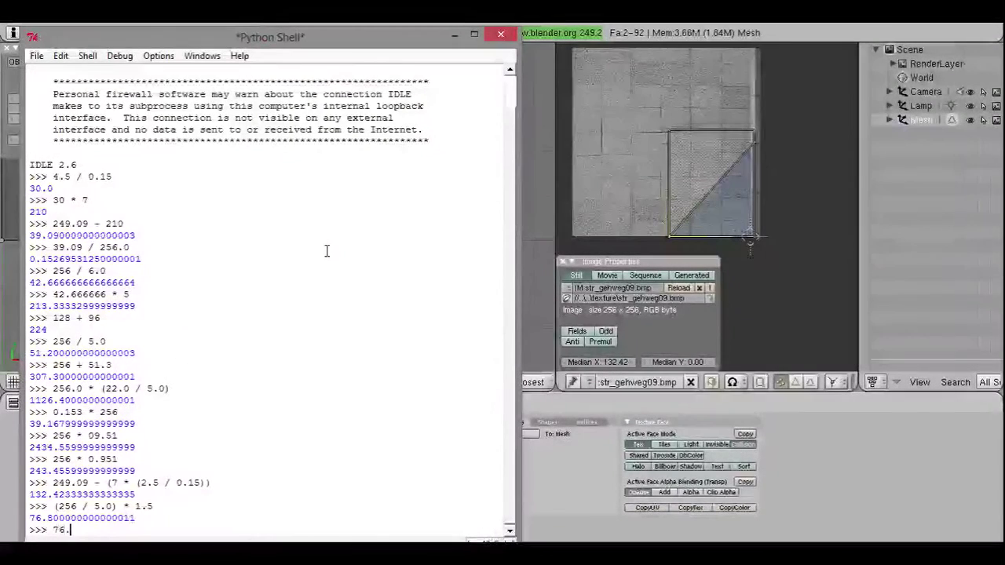
{"action": "type", "text": "8 / 2"}
{"action": "key", "text": "Return"}
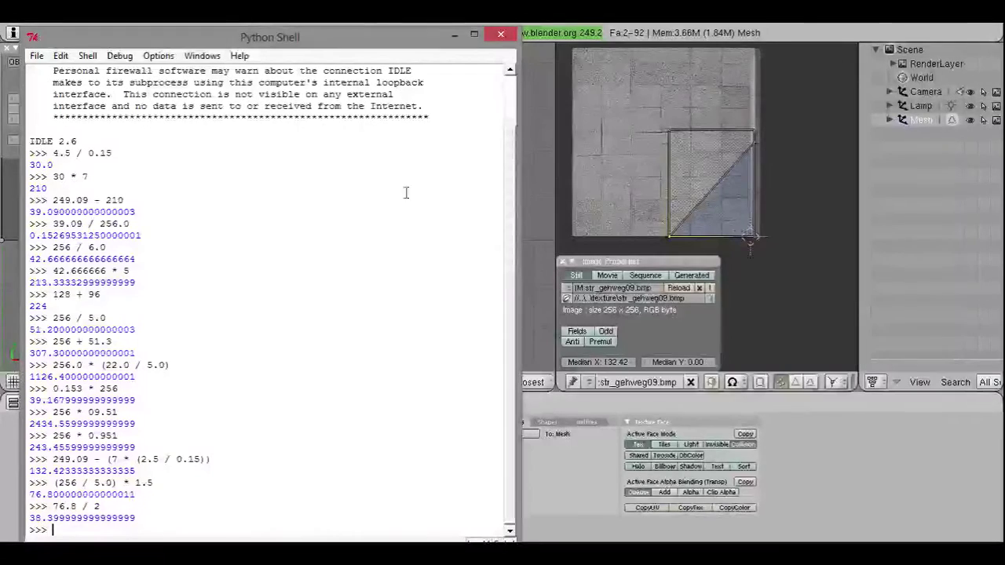
{"action": "left_click", "coordinate": [453, 35]}
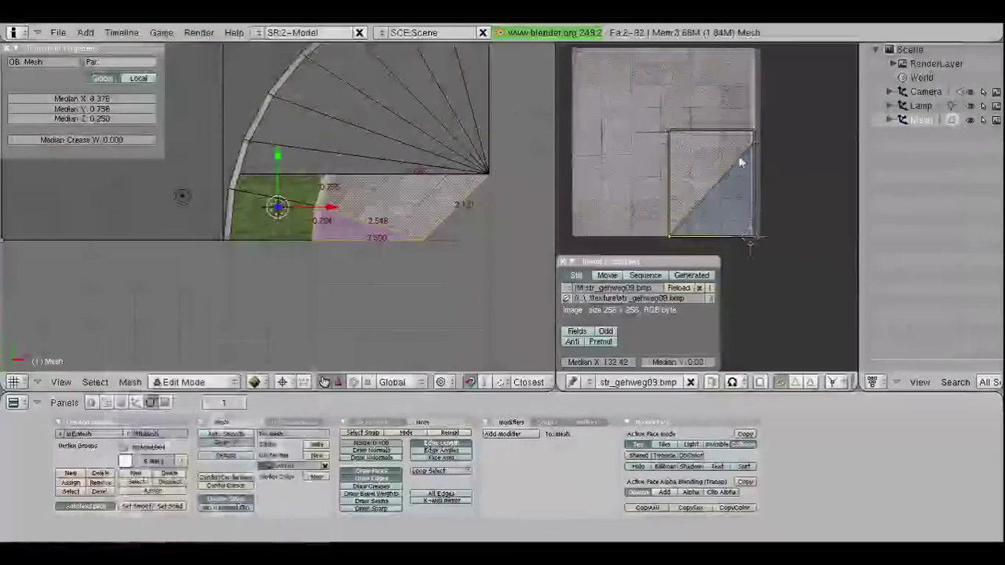
{"action": "left_click", "coordinate": [675, 364]}
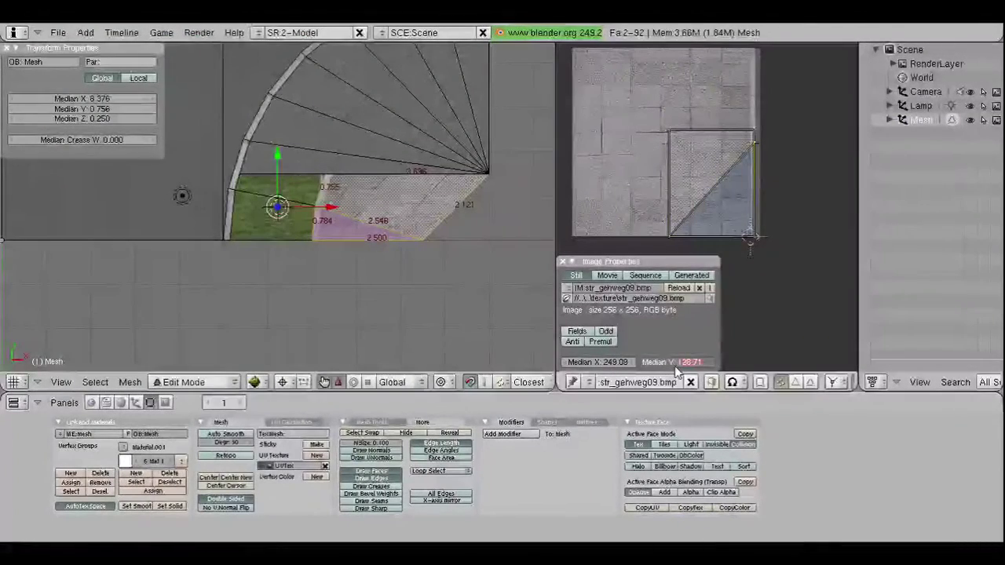
{"action": "type", "text": "38.4"}
{"action": "key", "text": "Return"}
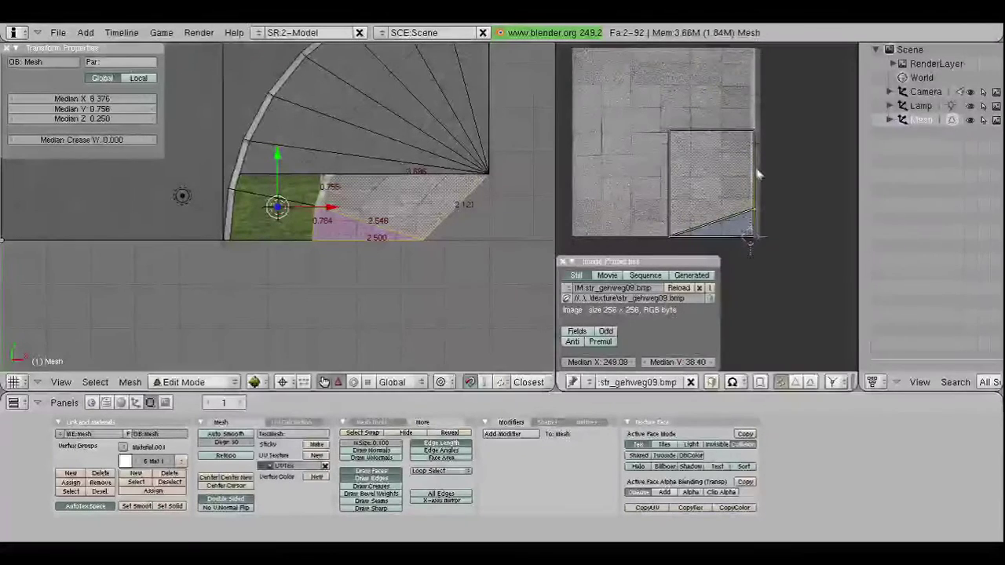
Step: Move the top-left sidewalk UV vertex to Y 76.80
{"action": "left_click", "coordinate": [704, 362]}
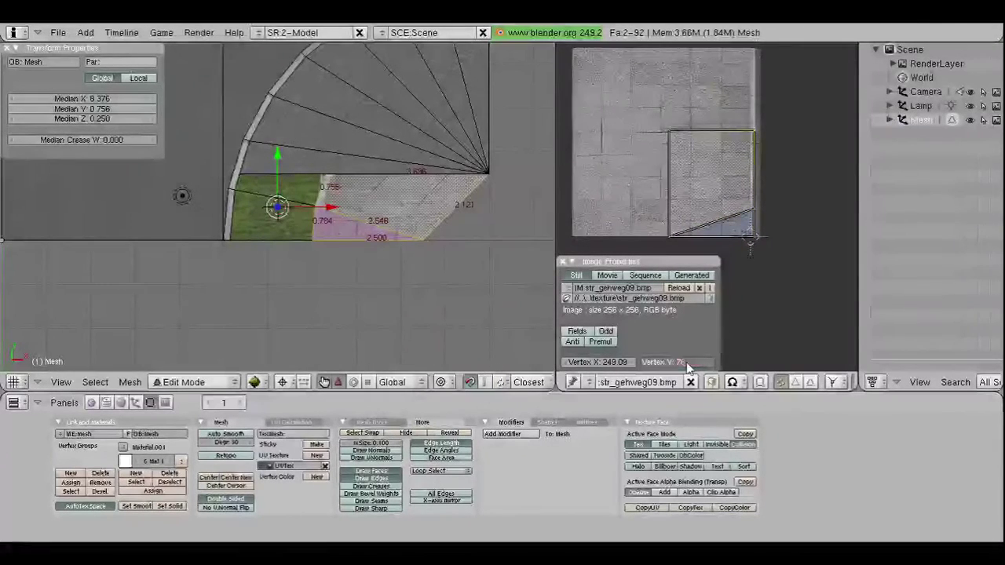
{"action": "type", "text": "76."}
{"action": "key", "text": "Return"}
{"action": "right_click", "coordinate": [663, 168]}
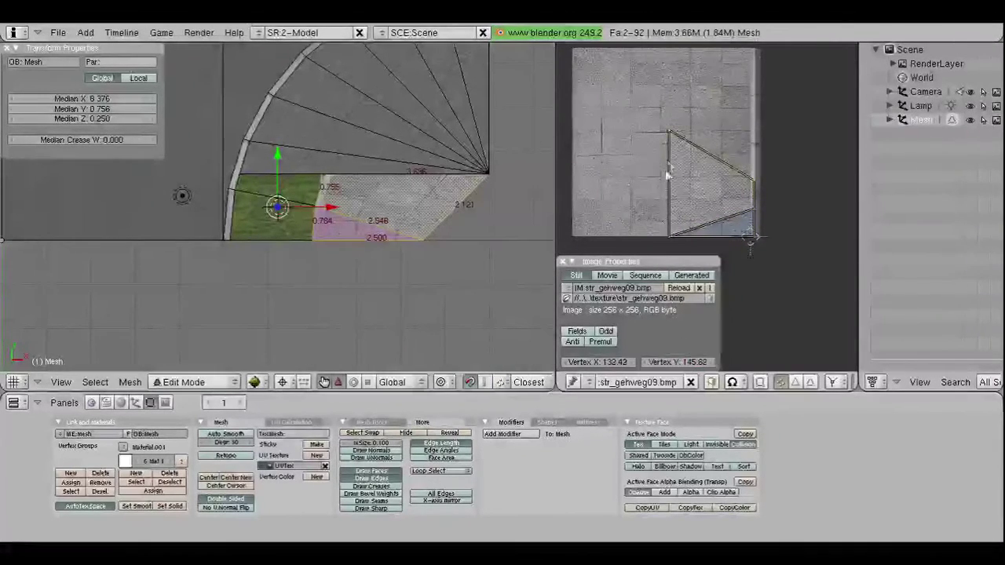
{"action": "left_click", "coordinate": [674, 363]}
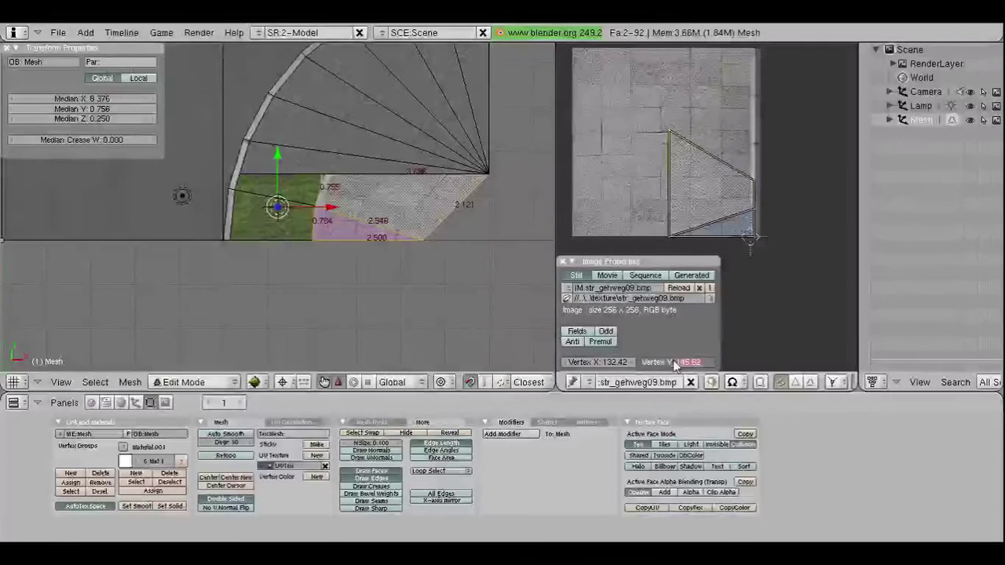
{"action": "key", "text": "BackSpace"}
{"action": "key", "text": "BackSpace"}
{"action": "key", "text": "BackSpace"}
{"action": "type", "text": "76.8"}
{"action": "key", "text": "Return"}
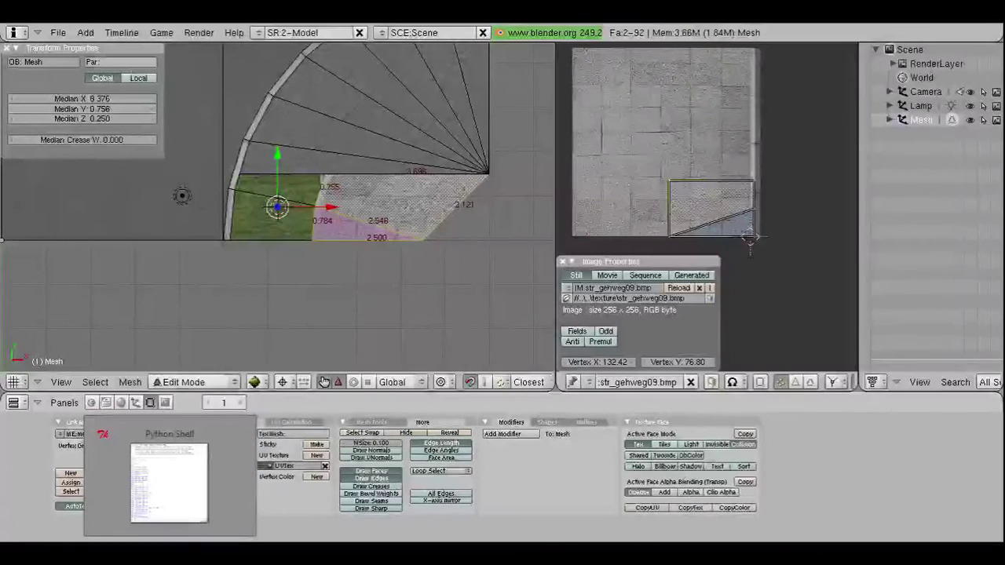
Step: Evaluate 249.09 - (7 * (3.7 / 0.15)) in the Python Shell, giving 76.4233
{"action": "left_click", "coordinate": [202, 471]}
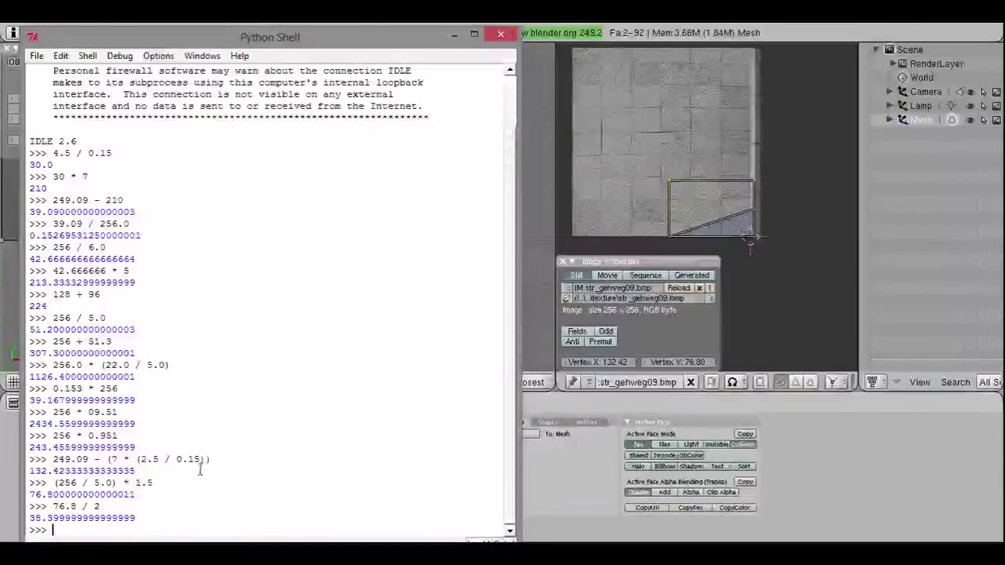
{"action": "type", "text": "24"}
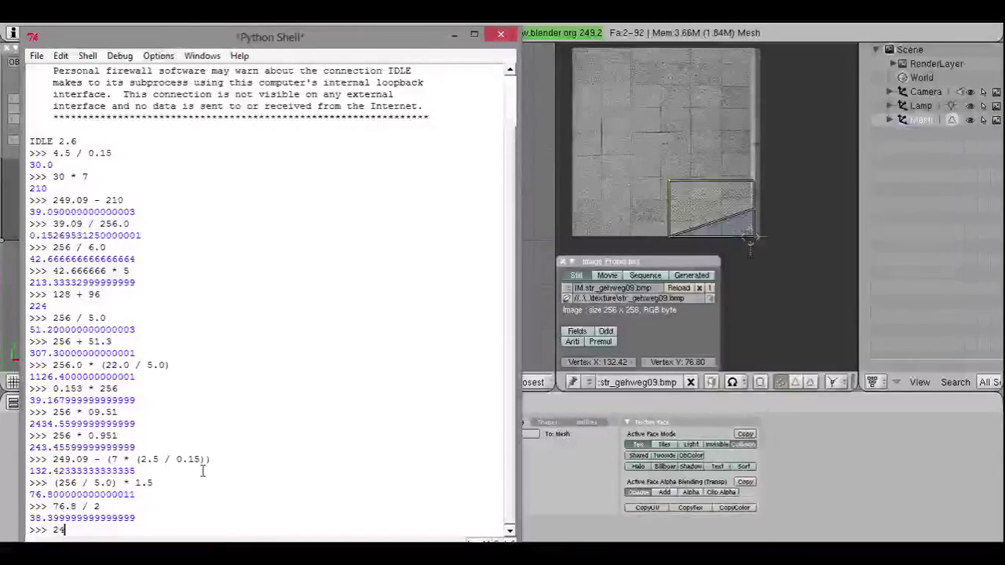
{"action": "type", "text": "9.09 - ( "}
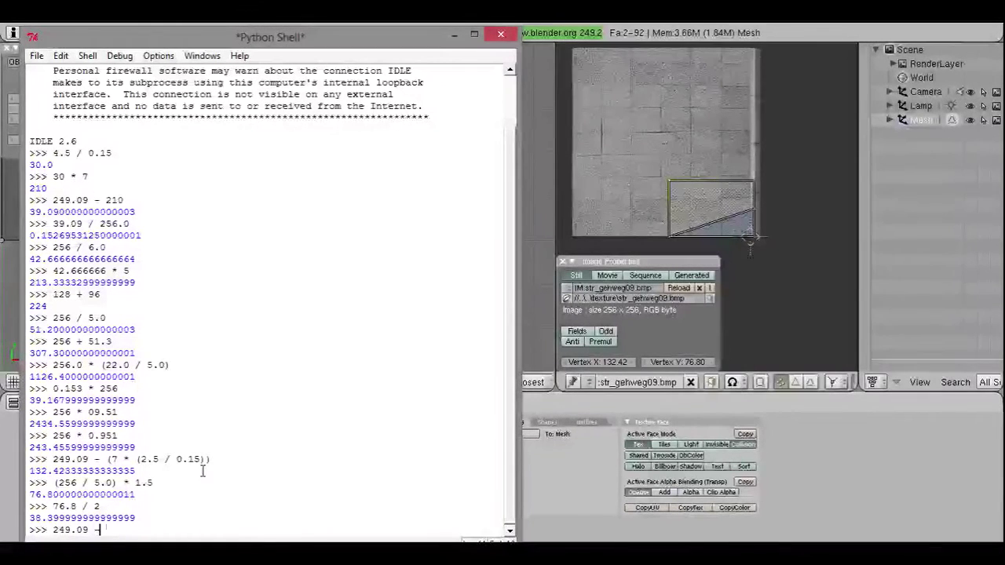
{"action": "type", "text": "7"}
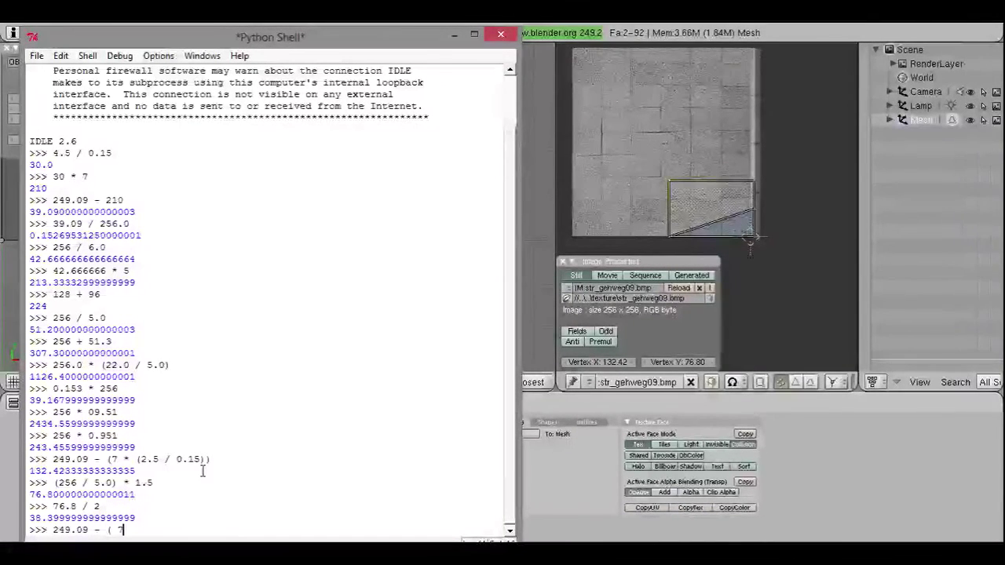
{"action": "type", "text": " * "}
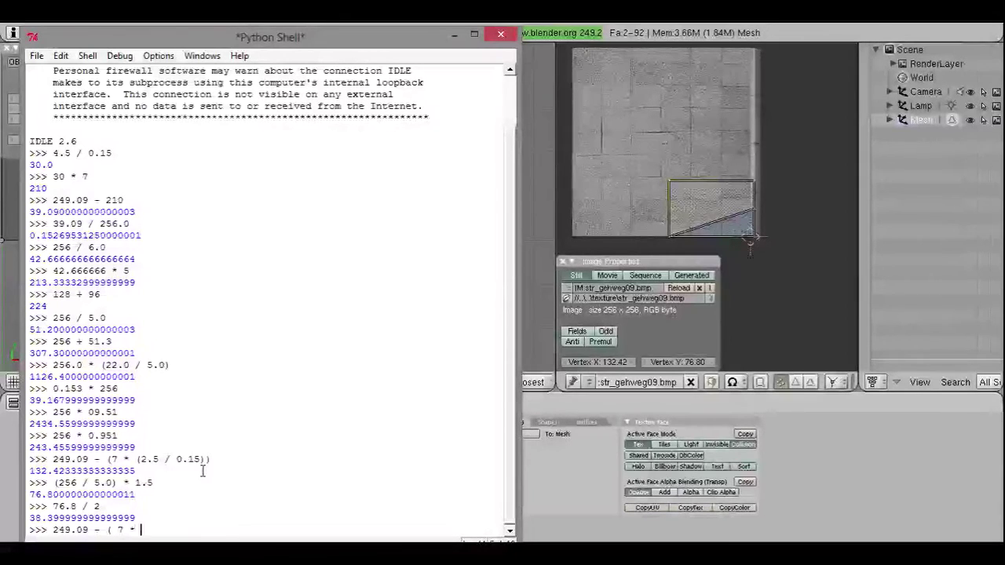
{"action": "type", "text": "("}
{"action": "key", "text": "Left"}
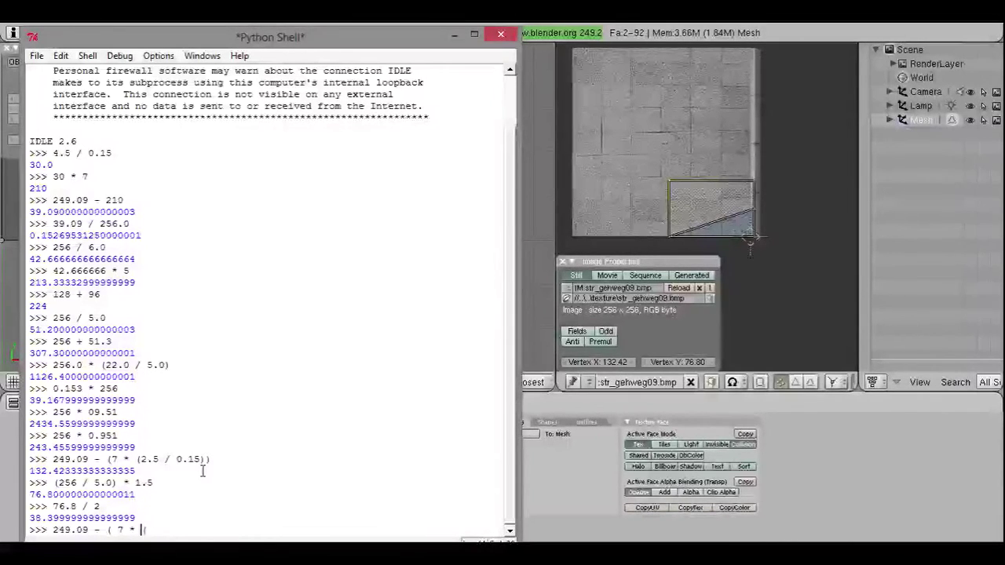
{"action": "key", "text": "BackSpace"}
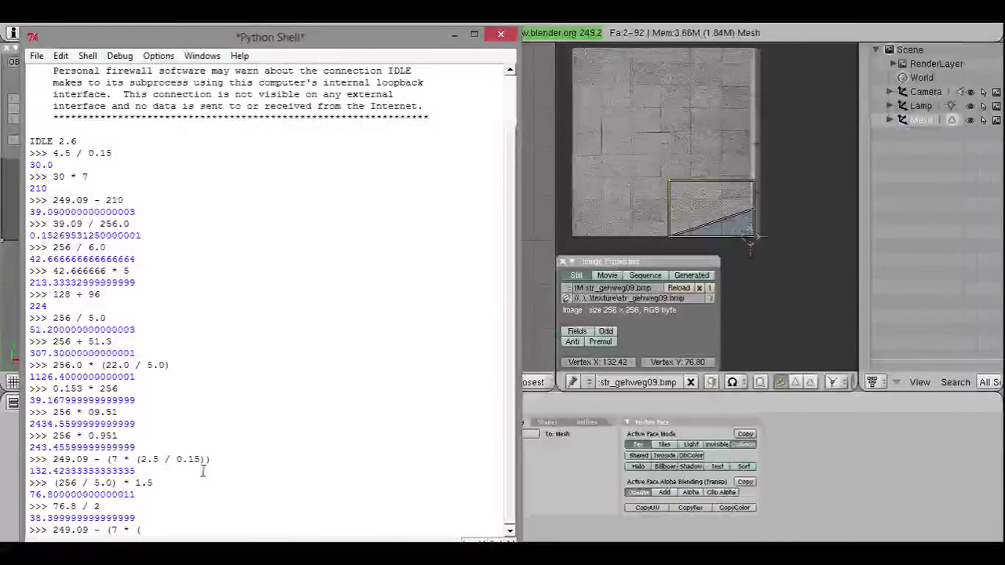
{"action": "type", "text": "3"}
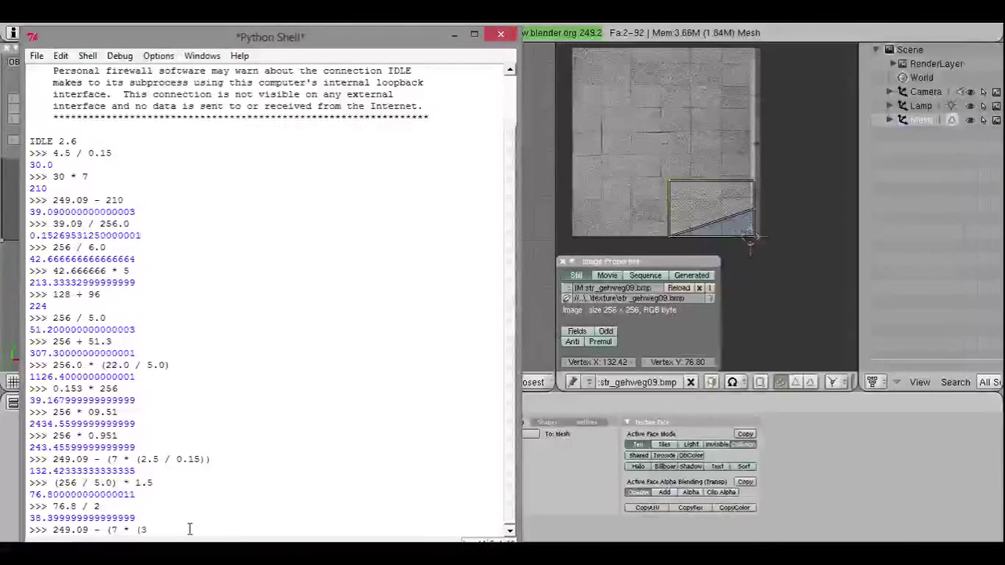
{"action": "type", "text": ".7"}
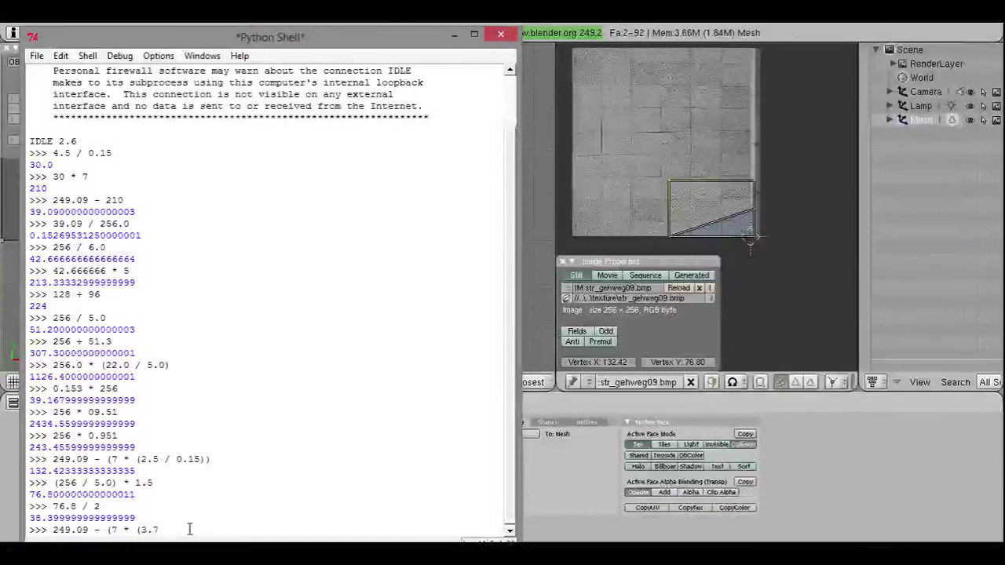
{"action": "type", "text": " / 0.15"}
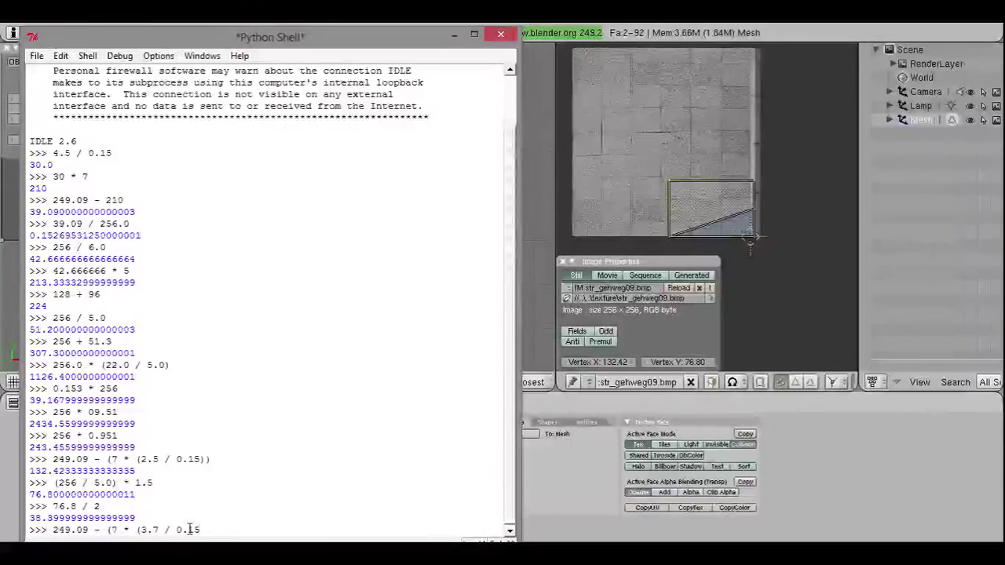
{"action": "type", "text": "))"}
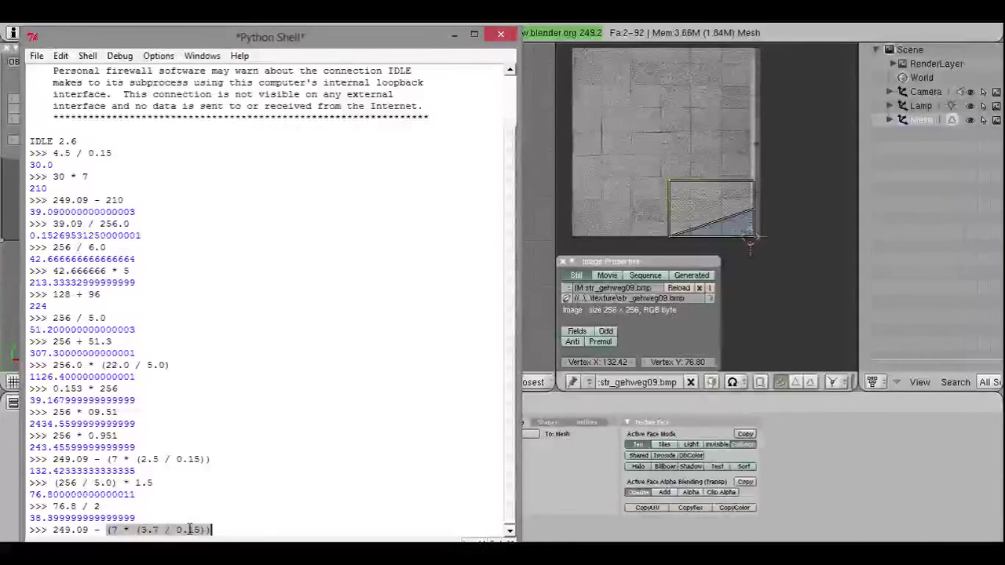
{"action": "key", "text": "Return"}
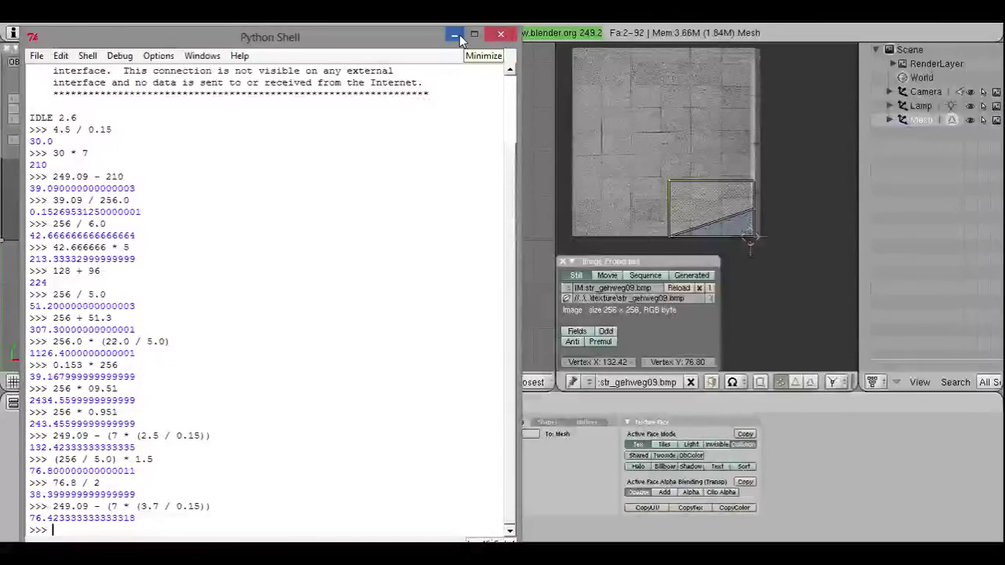
Step: Set the upper-left sidewalk UV vertex's X coordinate to 76.42, correcting an initial 78
{"action": "left_click", "coordinate": [454, 34]}
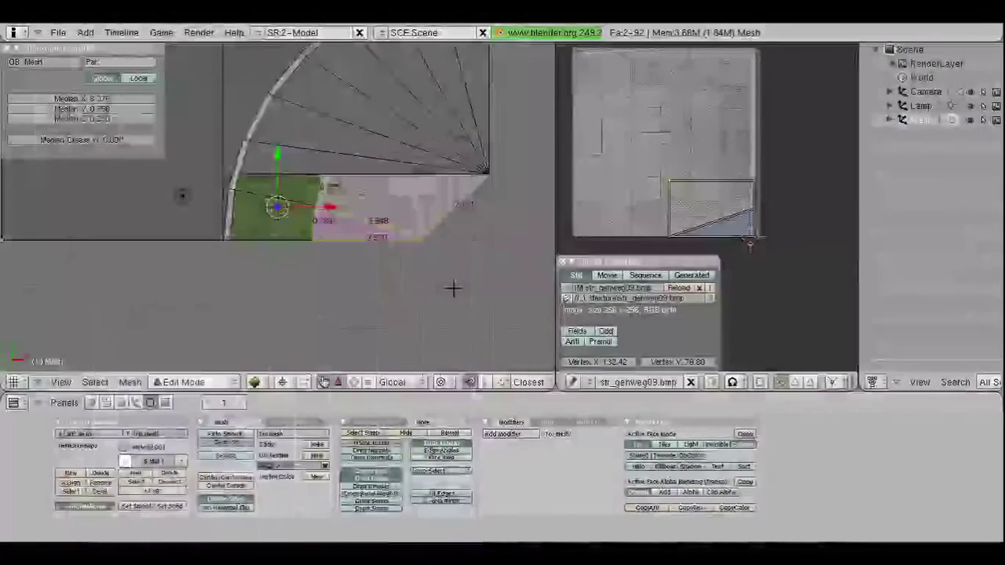
{"action": "left_click", "coordinate": [601, 362]}
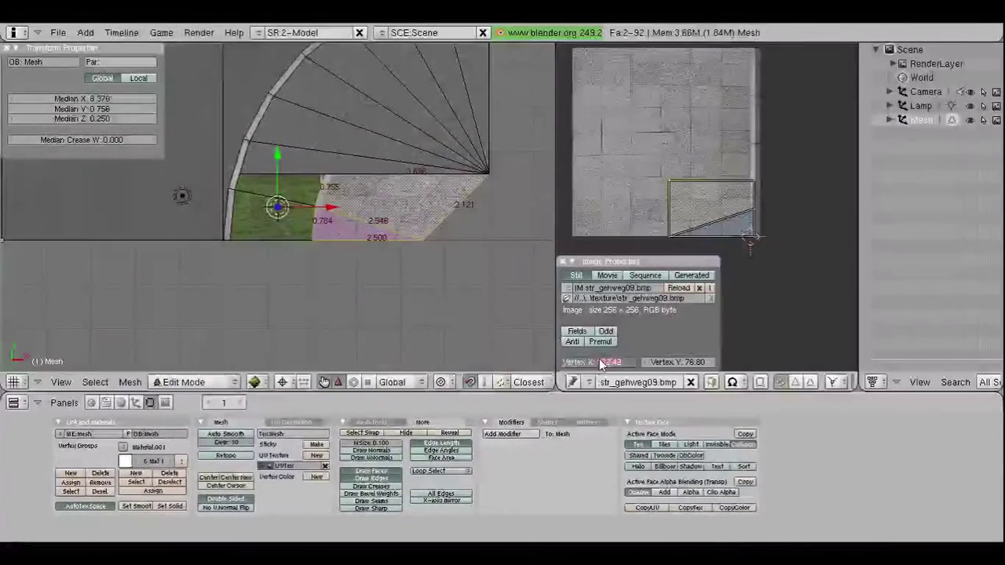
{"action": "key", "text": "BackSpace"}
{"action": "type", "text": "78"}
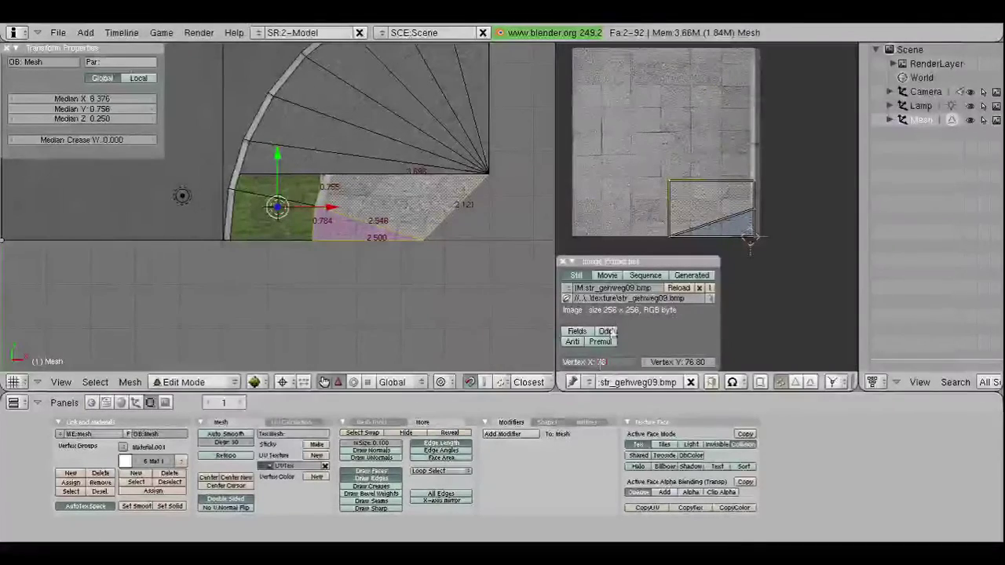
{"action": "key", "text": "Return"}
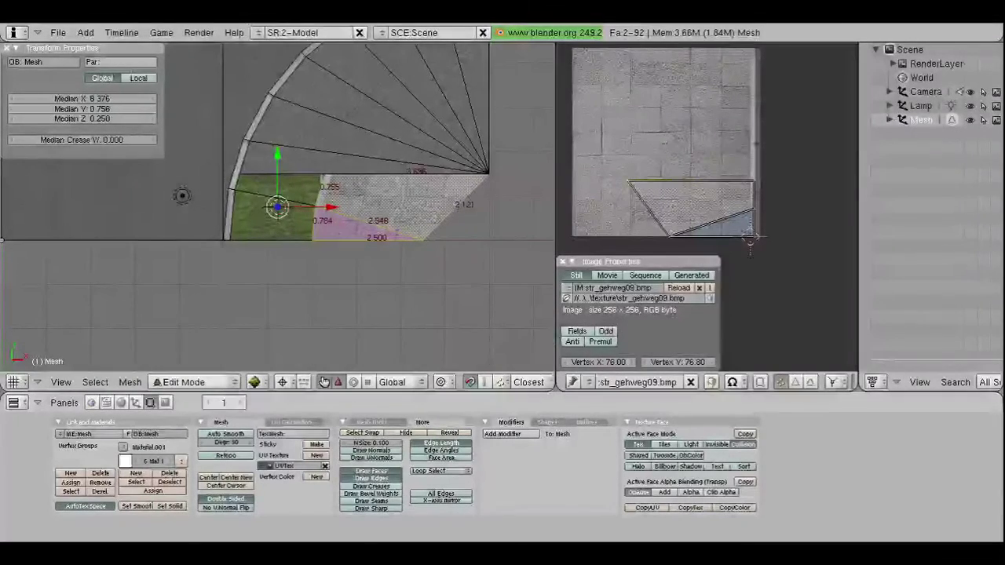
{"action": "key", "text": "alt+Tab"}
{"action": "key", "text": "alt+Tab"}
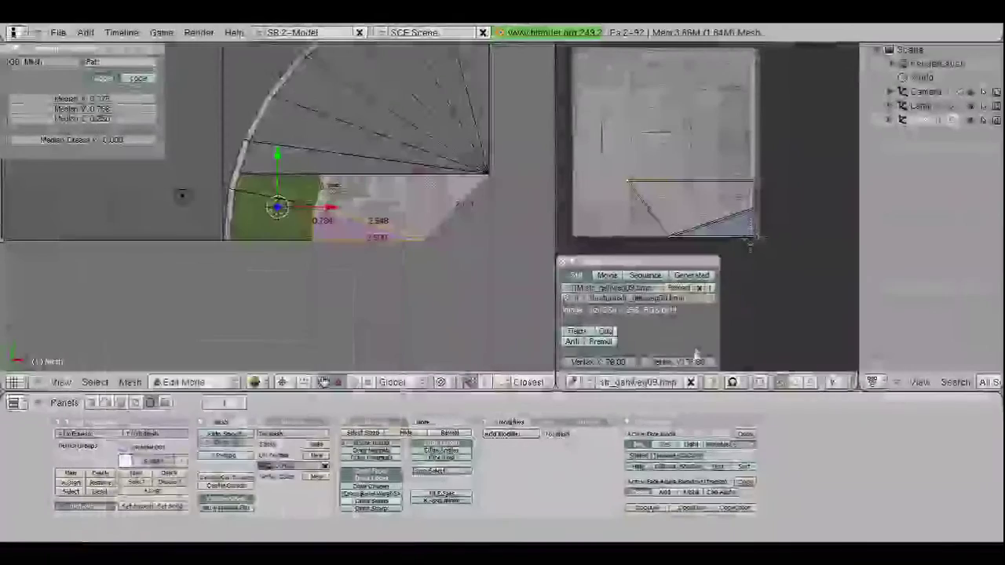
{"action": "left_click", "coordinate": [608, 362]}
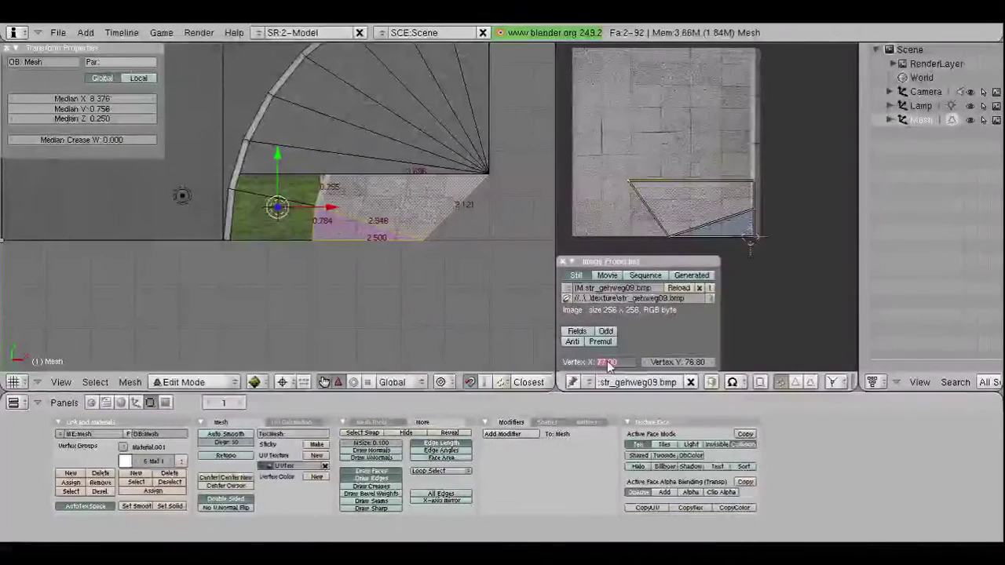
{"action": "type", "text": "76.42"}
{"action": "key", "text": "Return"}
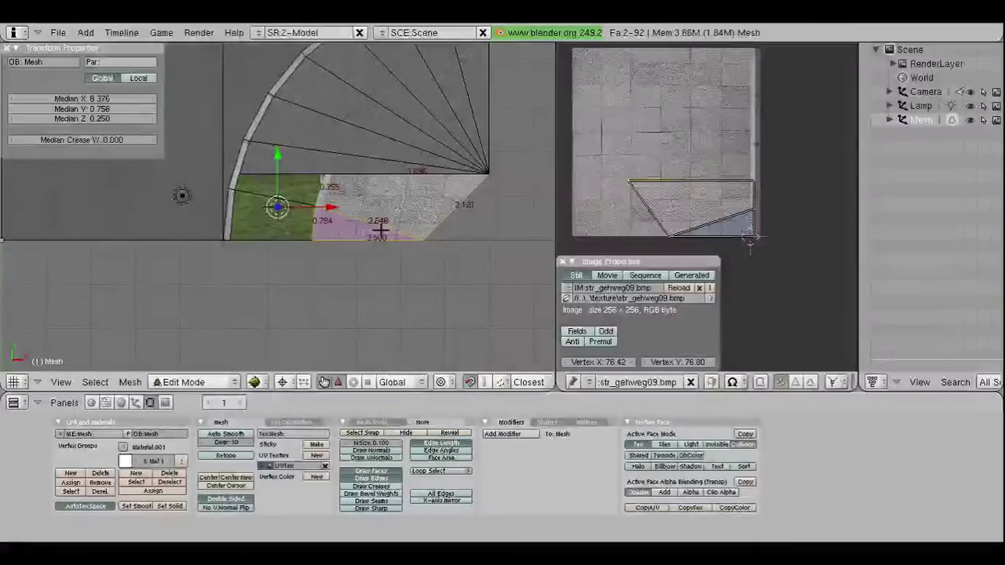
{"action": "scroll", "coordinate": [374, 233], "scroll_direction": "up", "scroll_amount": 2}
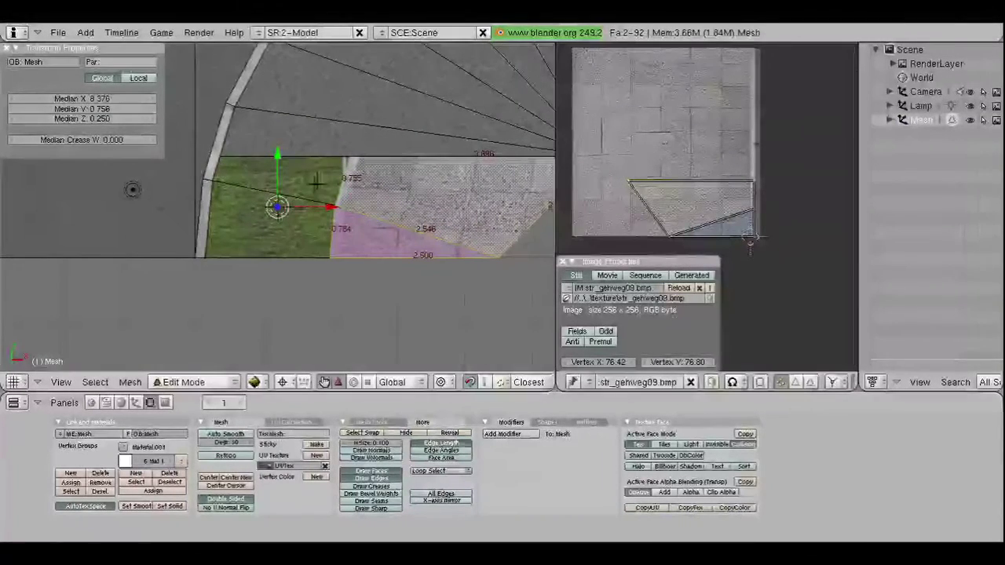
Step: Select the road mesh's grass face and zoom to view its UVs on str_gehweg00.bmp
{"action": "right_click", "coordinate": [267, 179]}
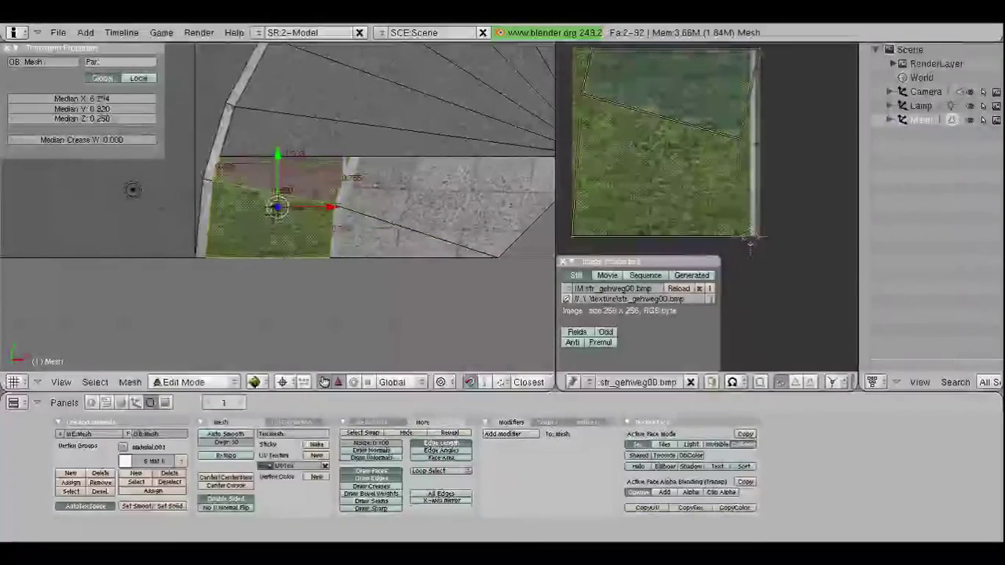
{"action": "scroll", "coordinate": [343, 194], "scroll_direction": "down", "scroll_amount": 1}
{"action": "scroll", "coordinate": [601, 197], "scroll_direction": "down", "scroll_amount": 1}
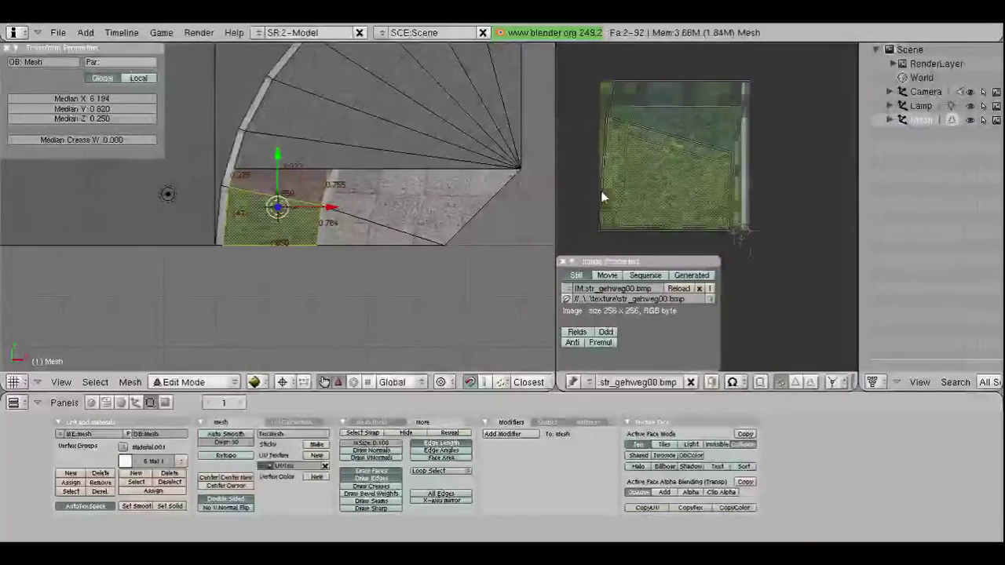
{"action": "scroll", "coordinate": [649, 192], "scroll_direction": "down", "scroll_amount": 1}
{"action": "scroll", "coordinate": [645, 187], "scroll_direction": "up", "scroll_amount": 1}
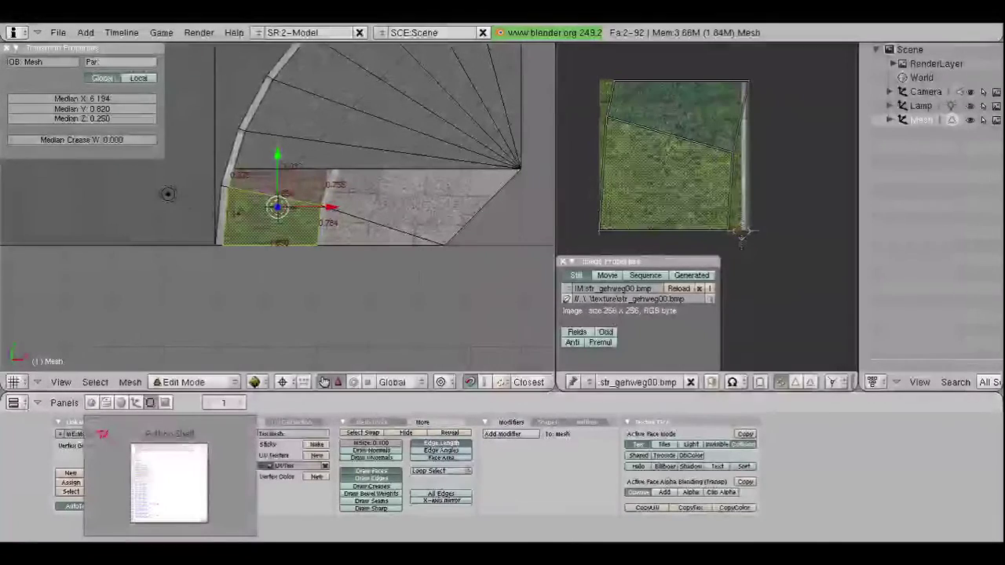
{"action": "scroll", "coordinate": [281, 288], "scroll_direction": "up", "scroll_amount": 1}
{"action": "scroll", "coordinate": [281, 291], "scroll_direction": "up", "scroll_amount": 1}
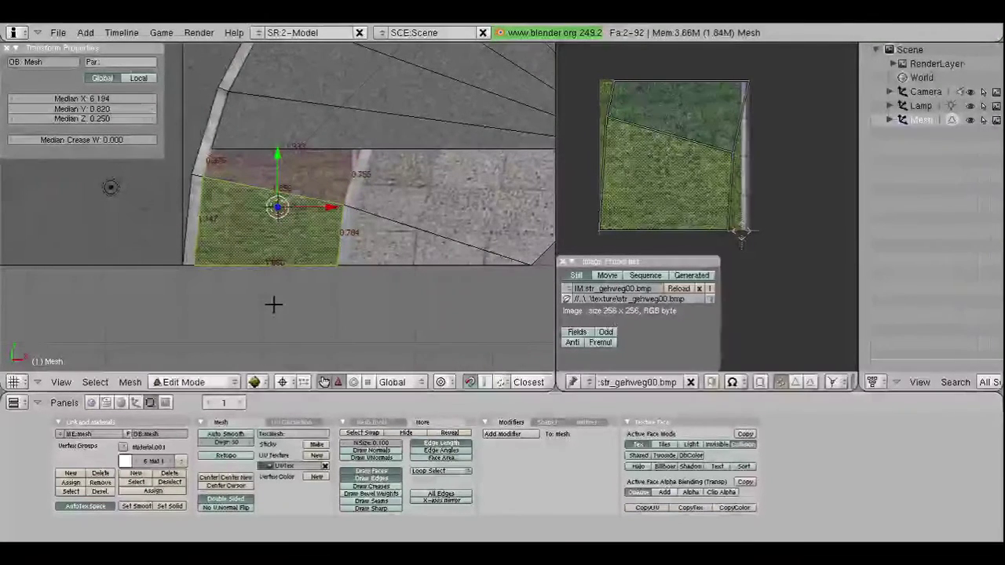
{"action": "scroll", "coordinate": [640, 248], "scroll_direction": "down", "scroll_amount": 1}
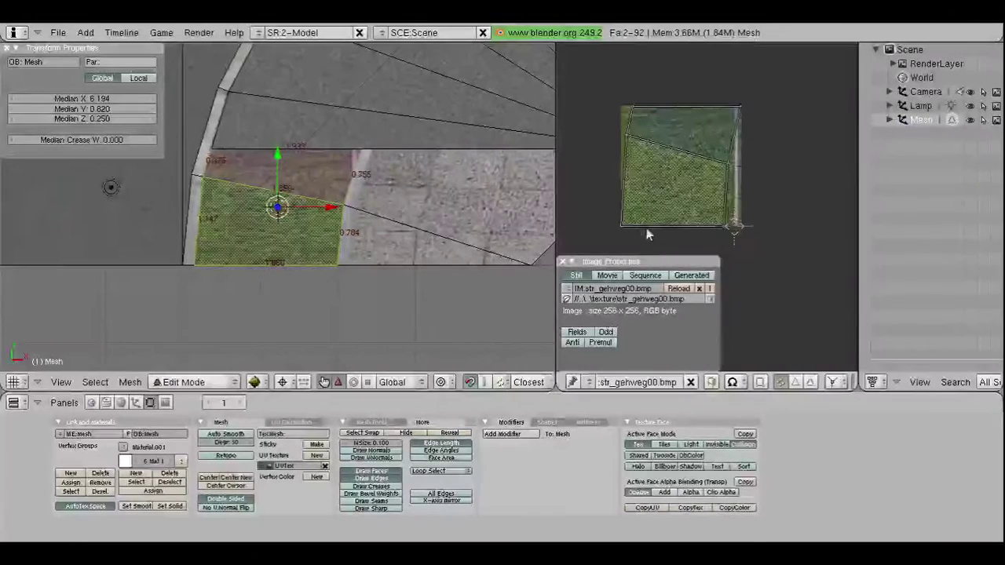
Step: Correct the expression and evaluate 7 * (2 / 0.15) in the Python Shell, giving 93.33
{"action": "key", "text": "alt+Tab"}
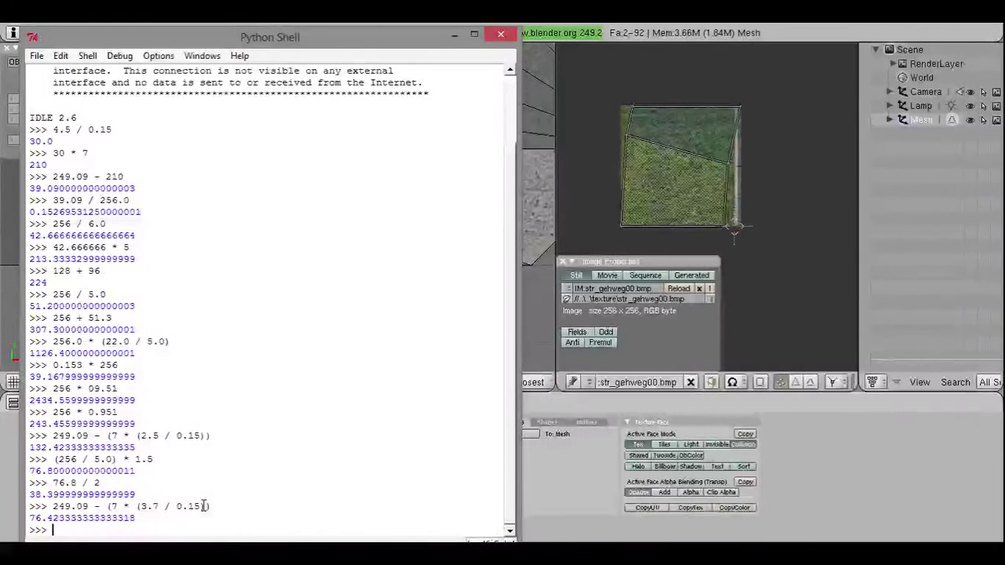
{"action": "key", "text": "BackSpace"}
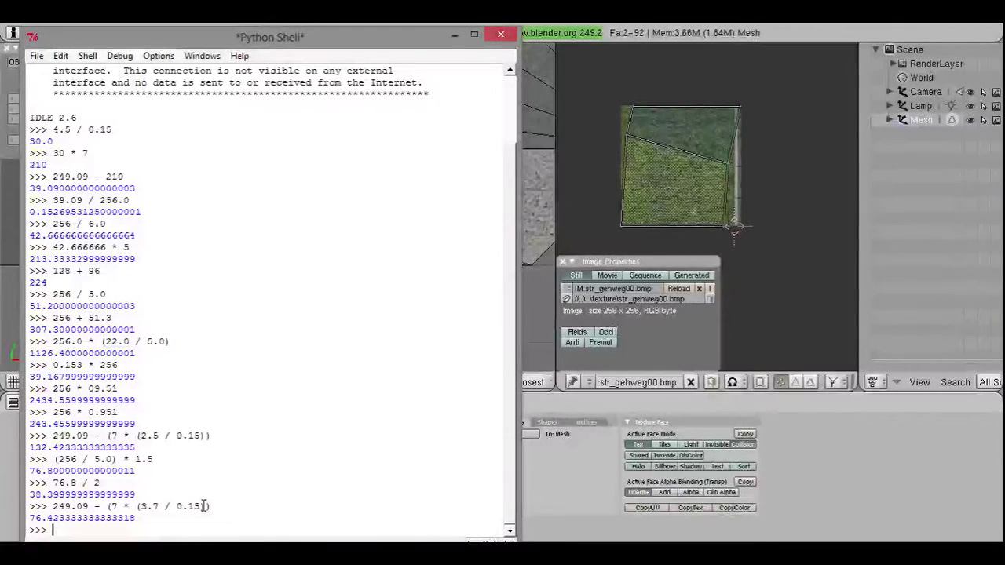
{"action": "type", "text": "7*"}
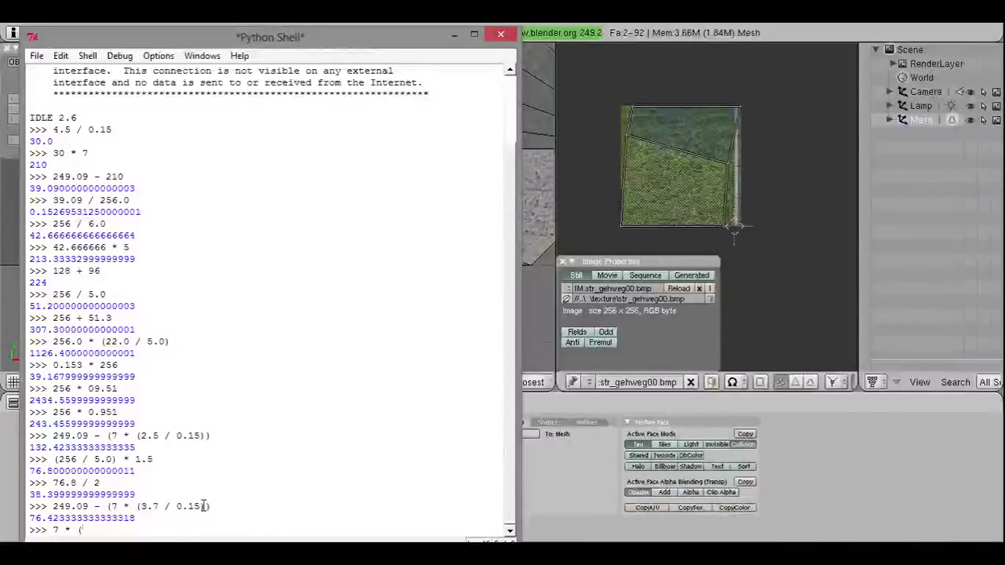
{"action": "key", "text": "BackSpace"}
{"action": "type", "text": "/"}
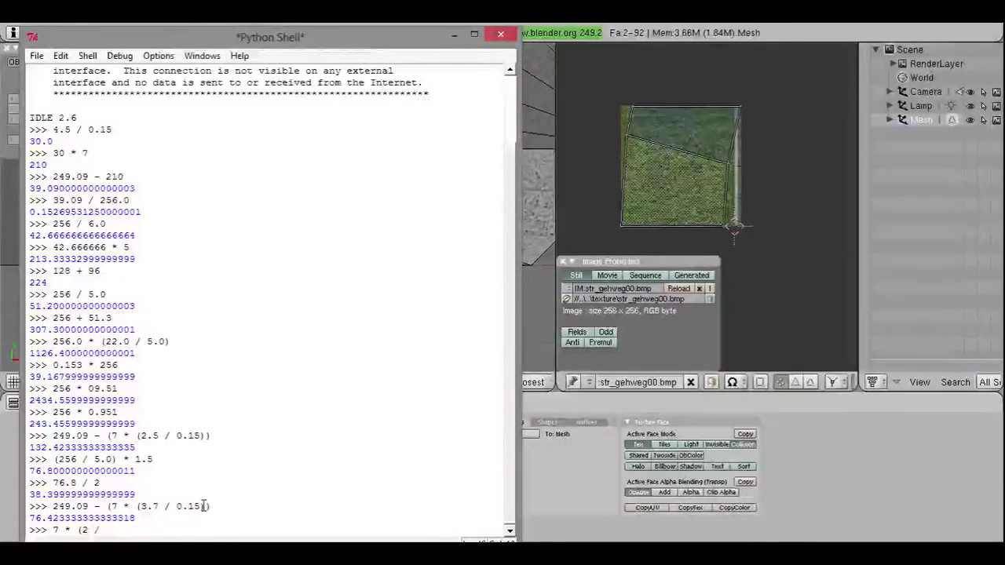
{"action": "type", "text": " 0.15"}
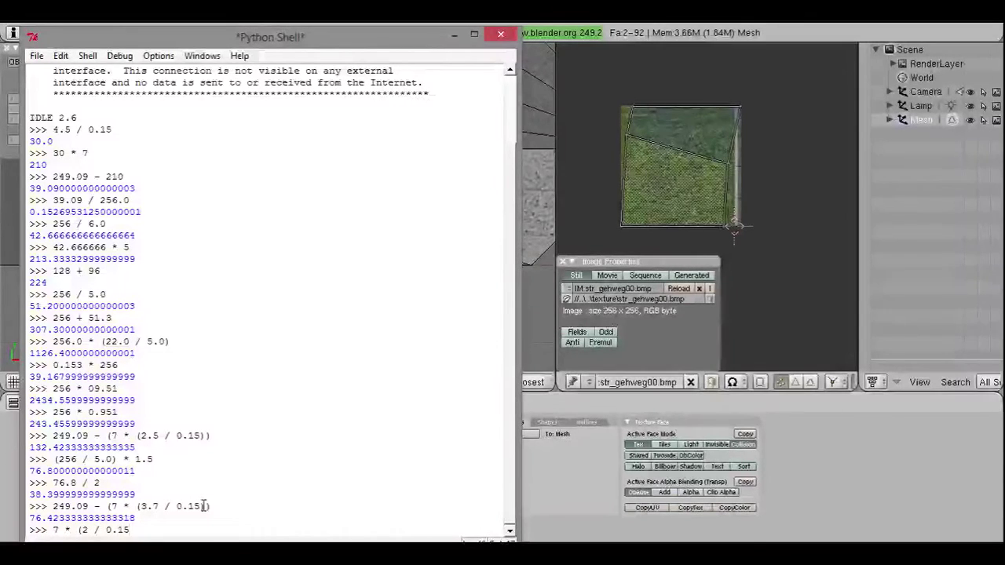
{"action": "type", "text": ")"}
{"action": "key", "text": "Return"}
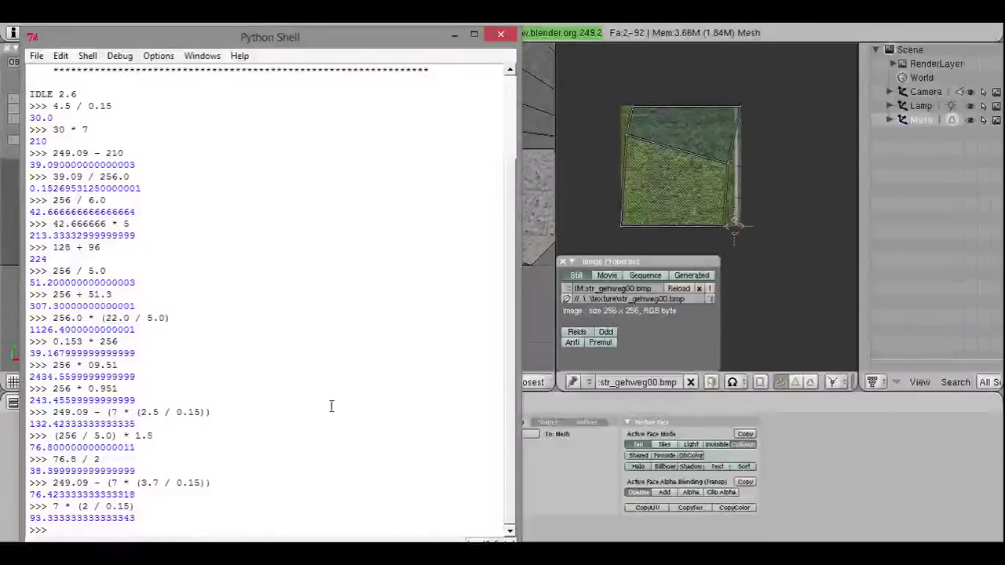
{"action": "left_click", "coordinate": [454, 35]}
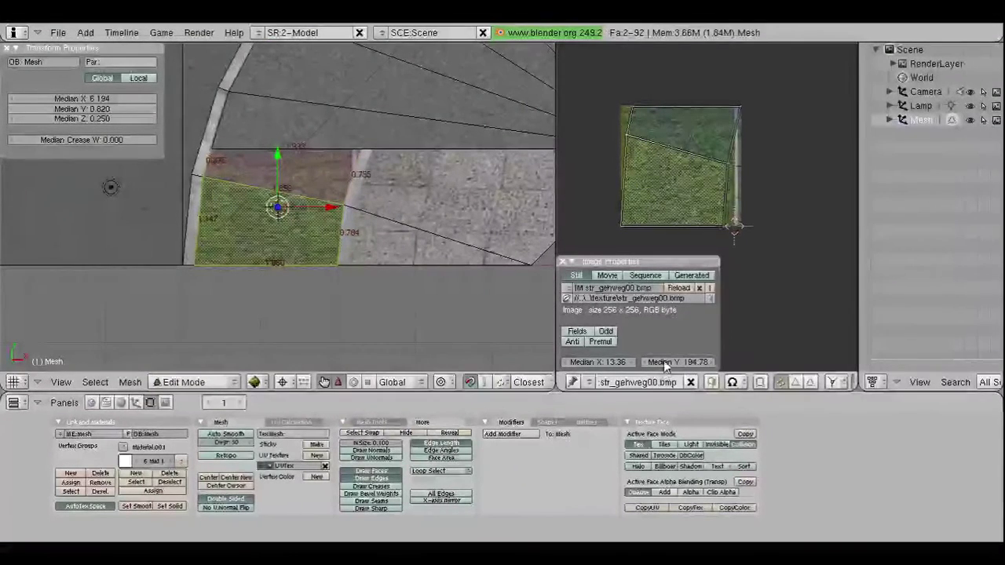
Step: Set the top-edge grass UV corner to X 0 and the bottom-right corner to X 93.3
{"action": "right_click", "coordinate": [652, 108]}
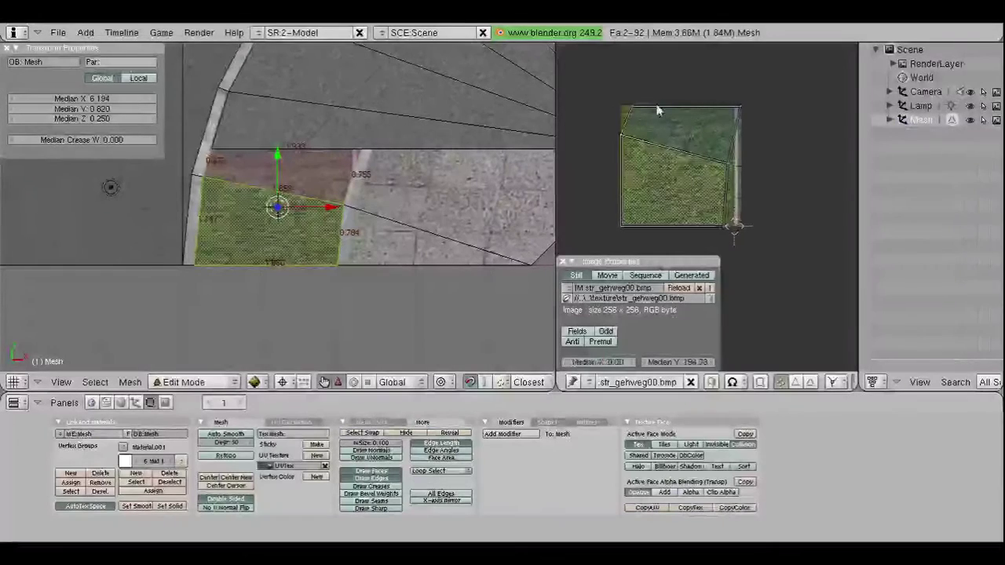
{"action": "left_click", "coordinate": [603, 362]}
{"action": "type", "text": "0"}
{"action": "key", "text": "Return"}
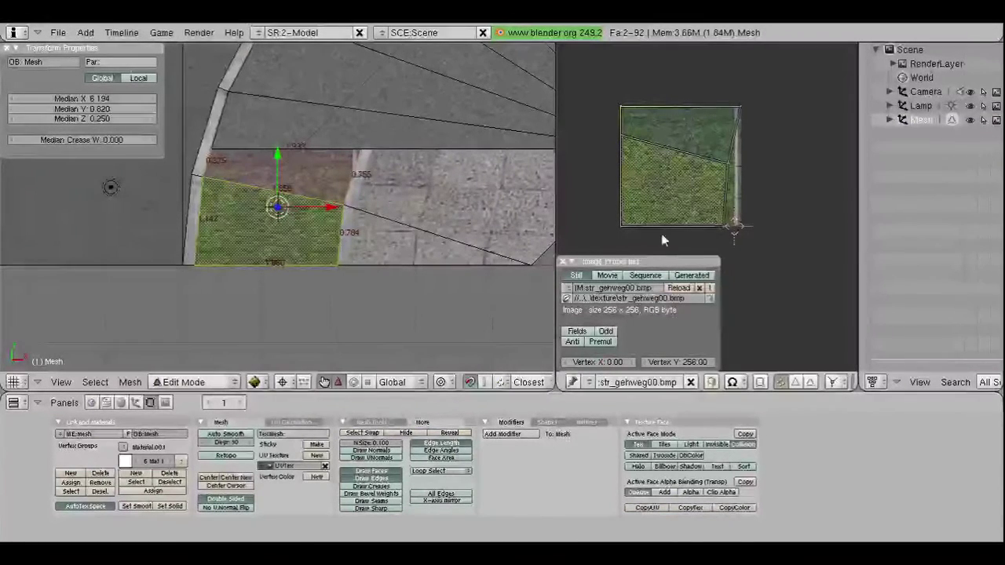
{"action": "right_click", "coordinate": [732, 226]}
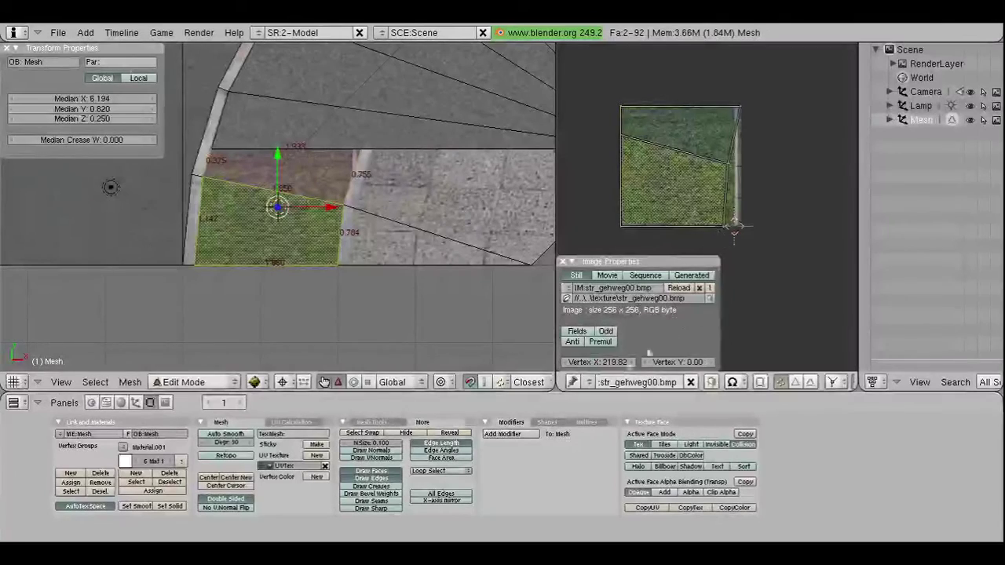
{"action": "left_click", "coordinate": [603, 361]}
{"action": "type", "text": "93.3"}
{"action": "key", "text": "Return"}
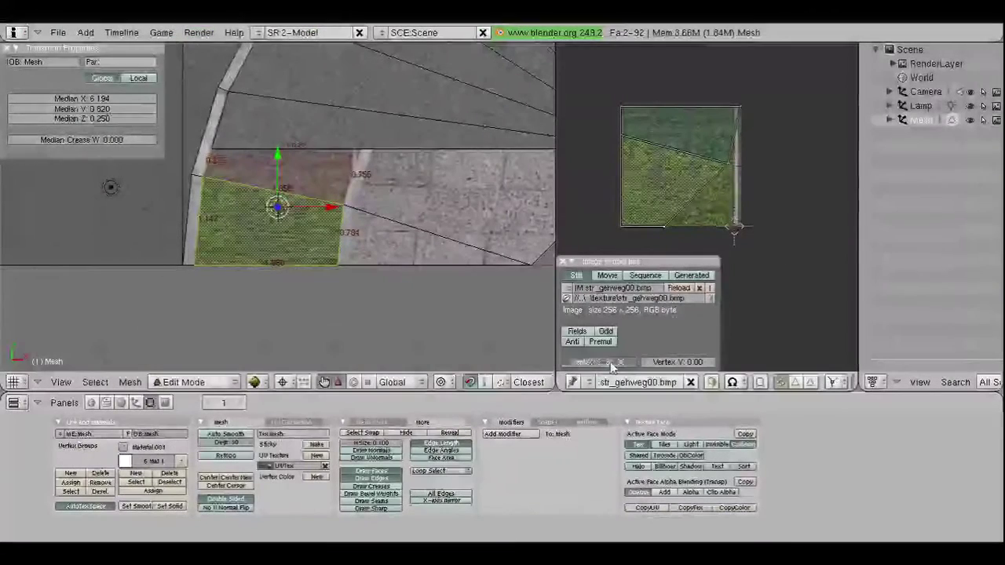
Step: Bring the right-hand grass UV corners to X 93.33
{"action": "left_click", "coordinate": [614, 362]}
{"action": "key", "text": "Return"}
{"action": "key", "text": "a"}
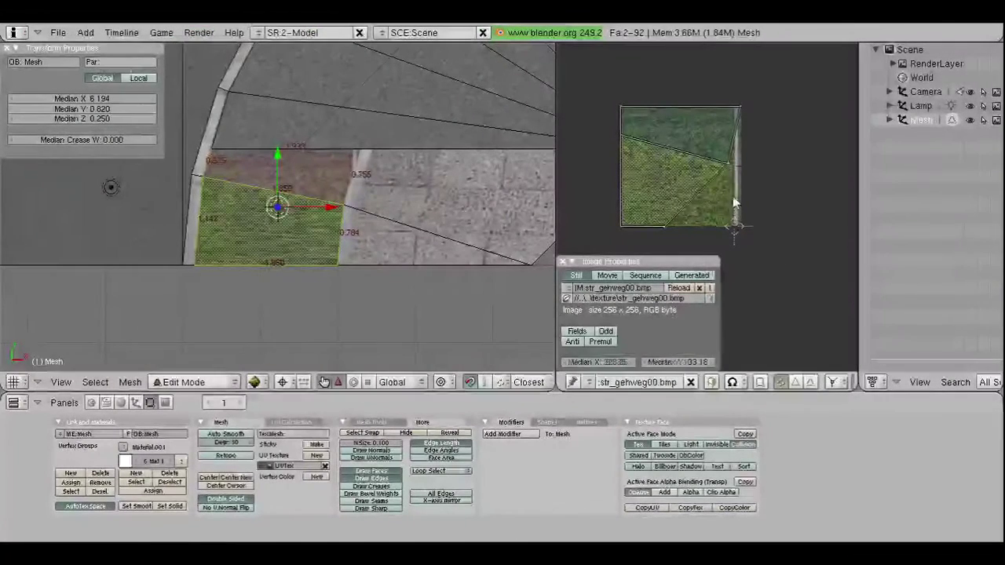
{"action": "type", "text": "3"}
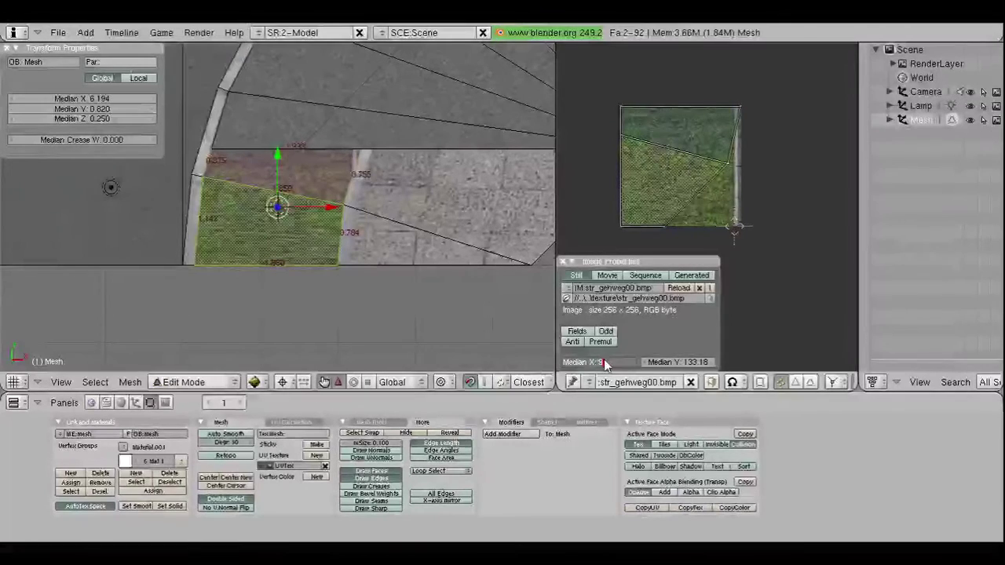
{"action": "type", "text": "3.33"}
{"action": "key", "text": "Return"}
{"action": "right_click", "coordinate": [738, 108]}
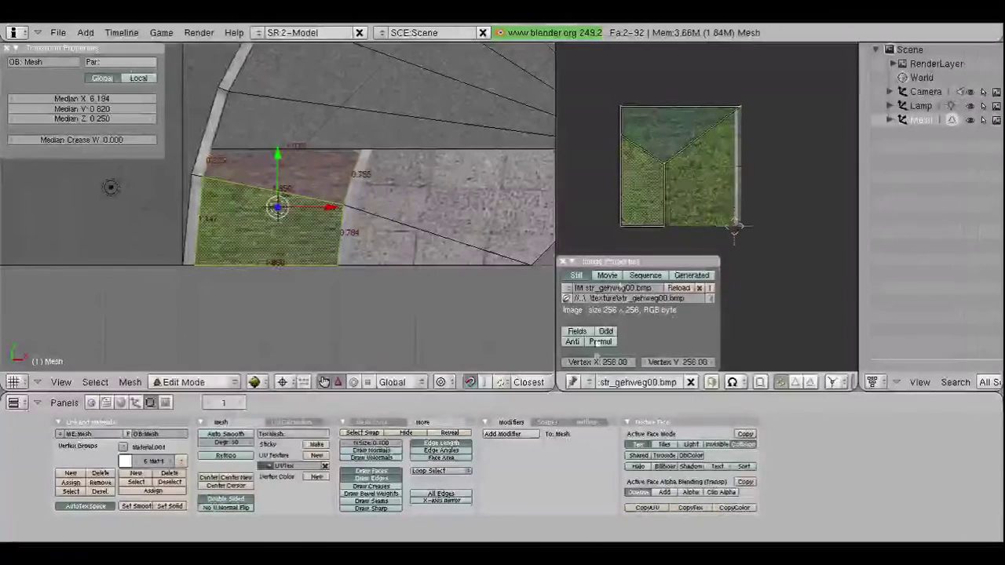
{"action": "left_click", "coordinate": [594, 363]}
{"action": "type", "text": ".33"}
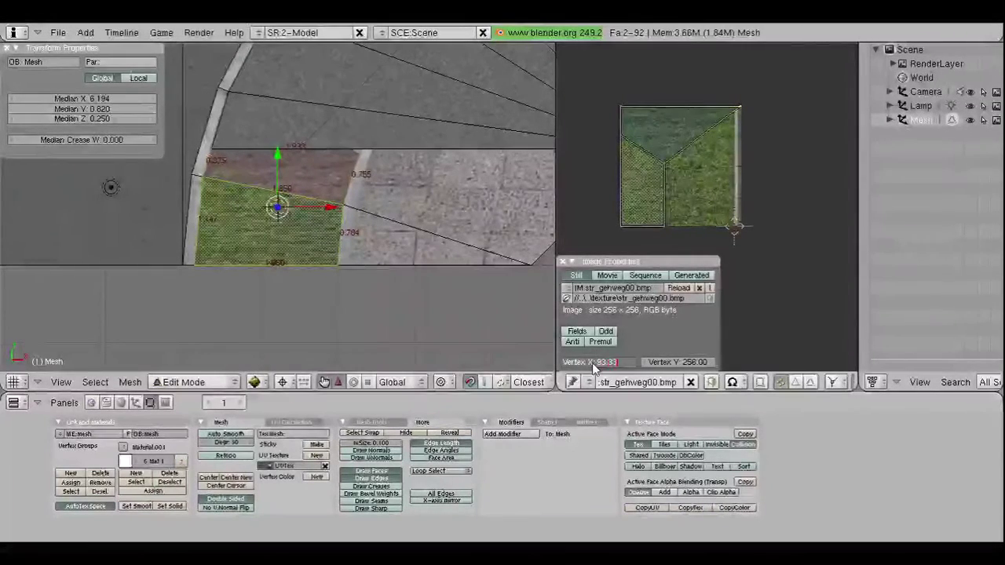
{"action": "key", "text": "Return"}
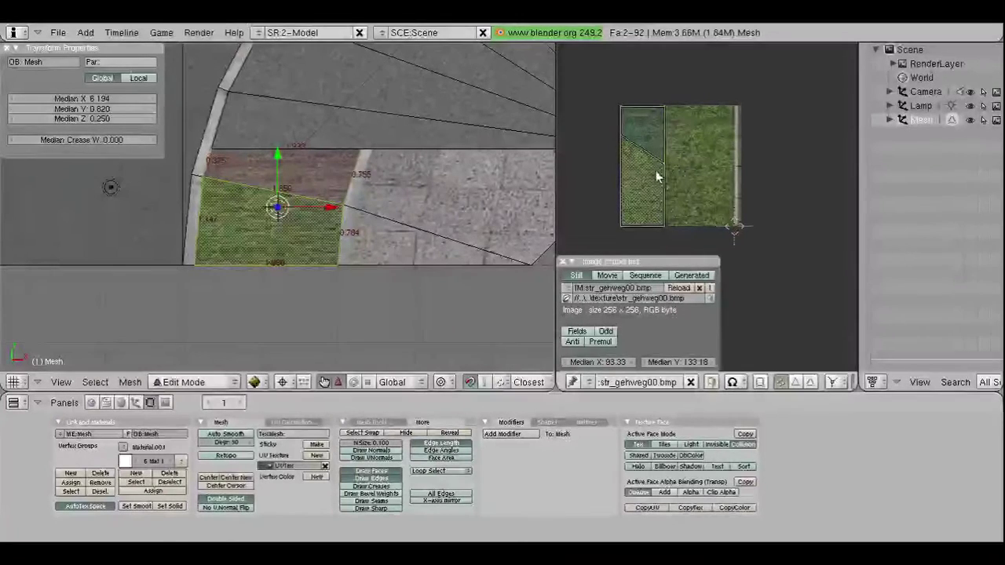
Step: Raise the grass face's upper UV corners to Y 128, then deselect all
{"action": "right_click", "coordinate": [643, 174], "text": "shift"}
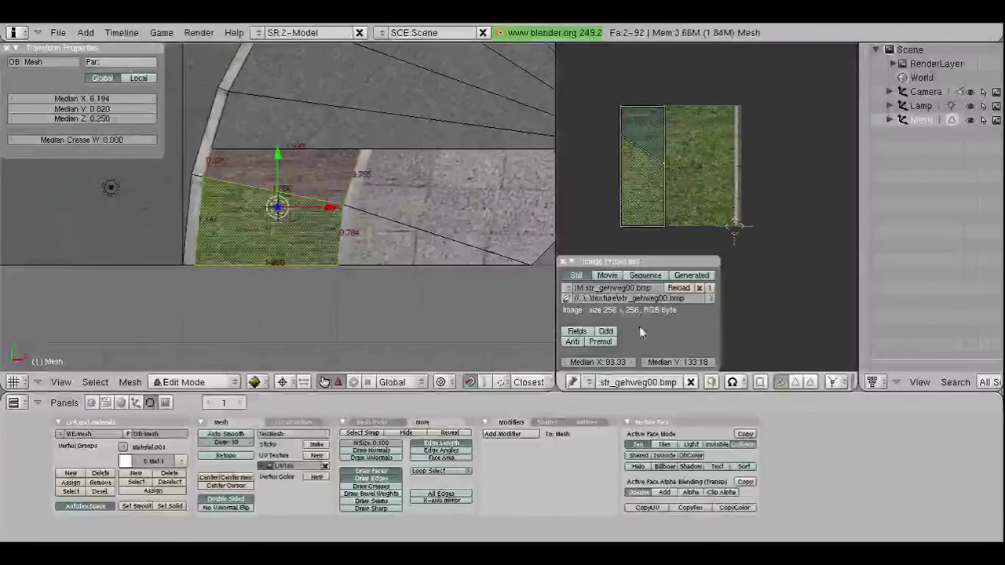
{"action": "right_click", "coordinate": [668, 125]}
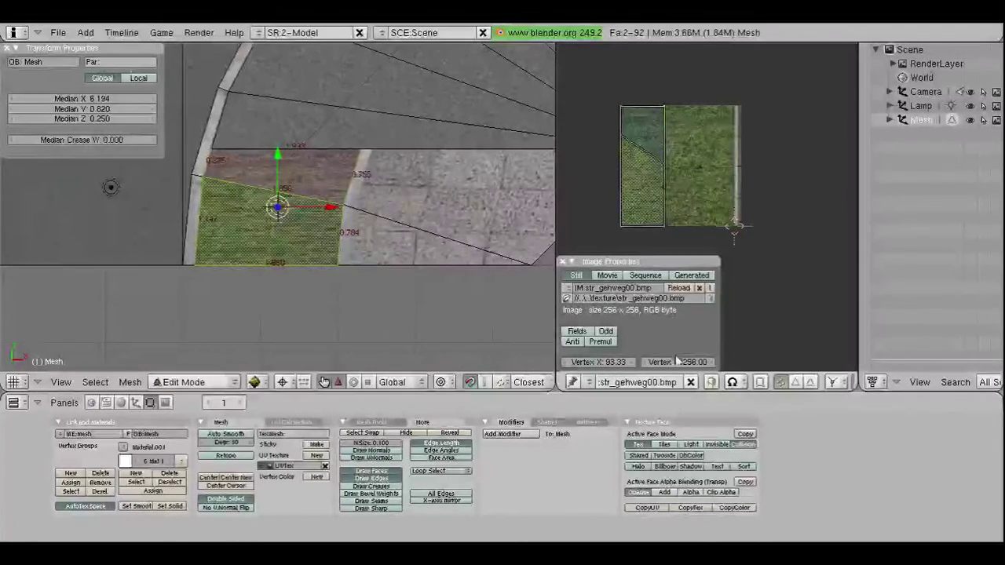
{"action": "right_click", "coordinate": [636, 181]}
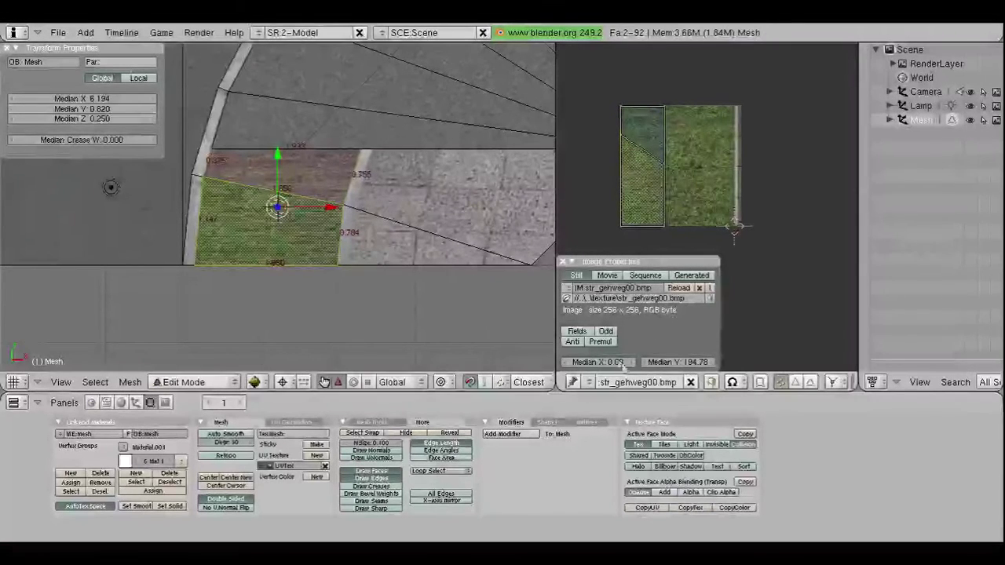
{"action": "left_click", "coordinate": [602, 362]}
{"action": "type", "text": "1.28"}
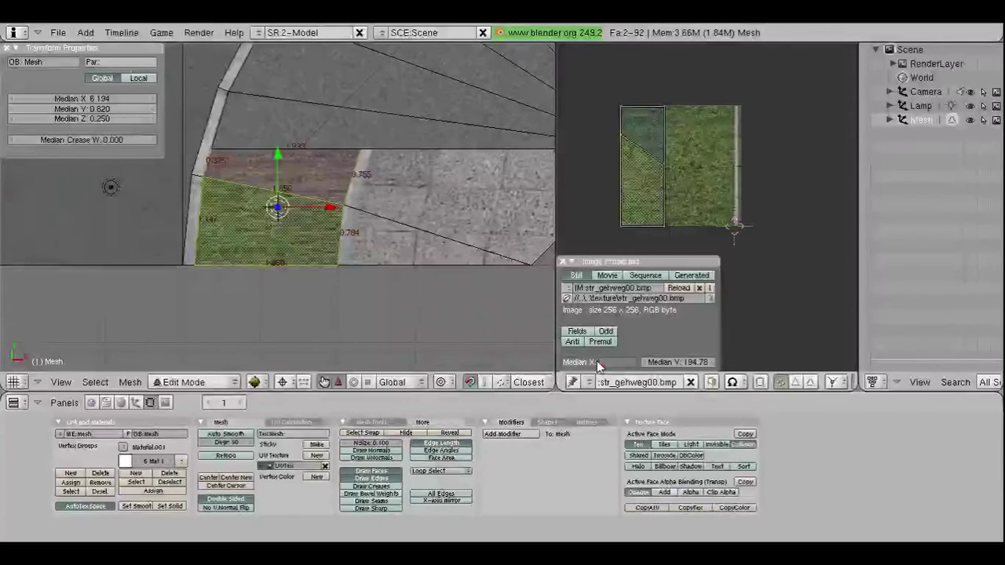
{"action": "key", "text": "Return"}
{"action": "left_click", "coordinate": [671, 362]}
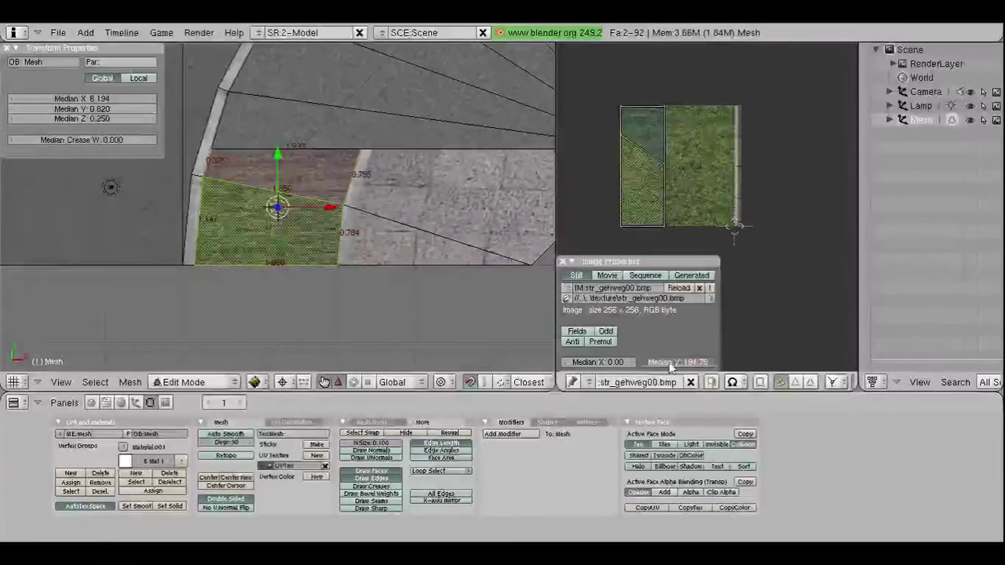
{"action": "type", "text": "128"}
{"action": "key", "text": "Return"}
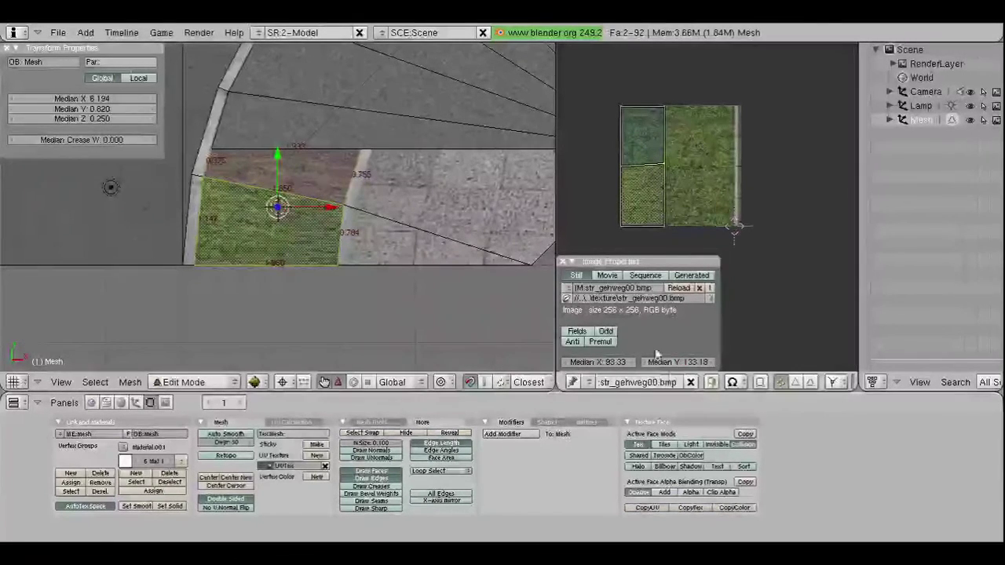
{"action": "left_click", "coordinate": [670, 362]}
{"action": "type", "text": "8"}
{"action": "key", "text": "Return"}
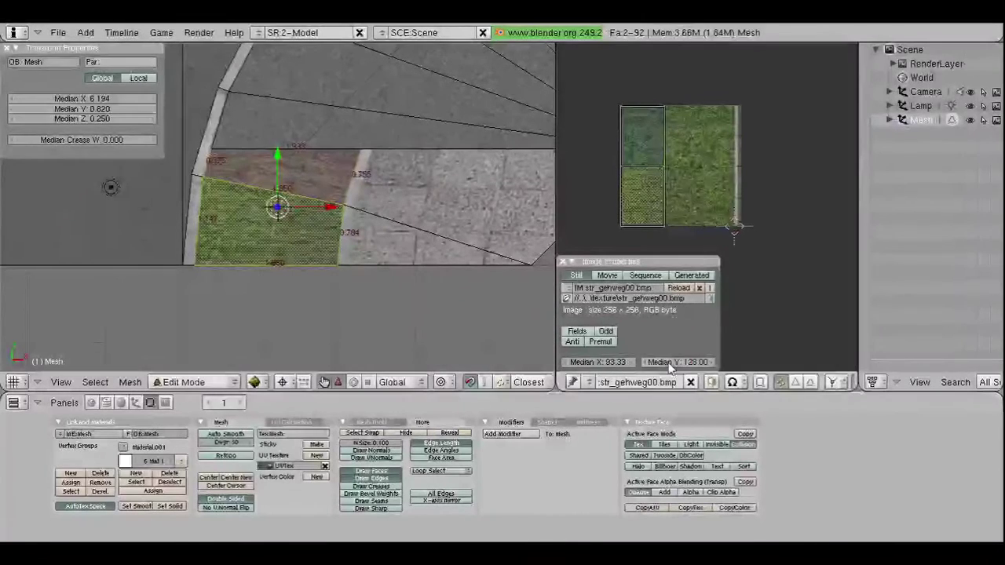
{"action": "key", "text": "a"}
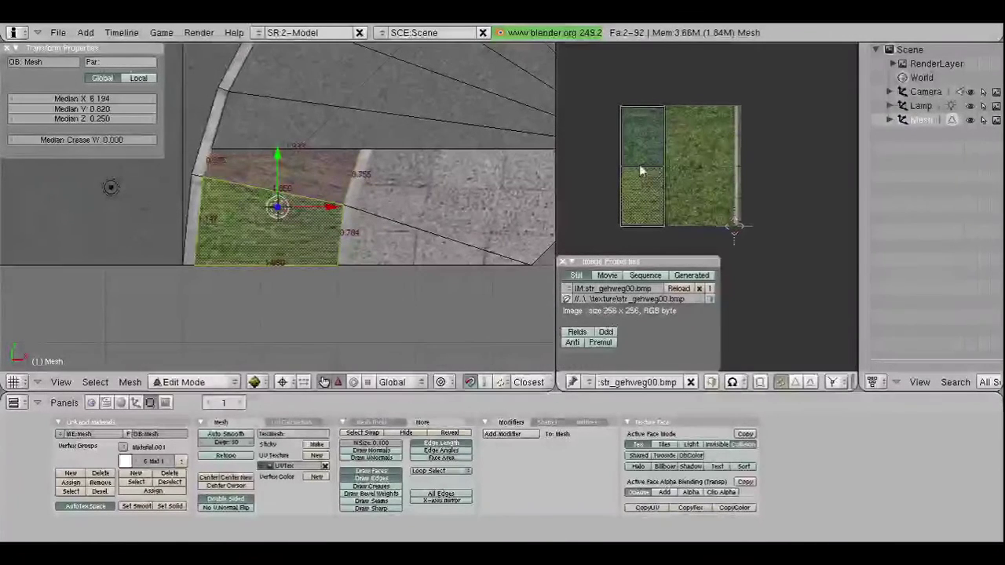
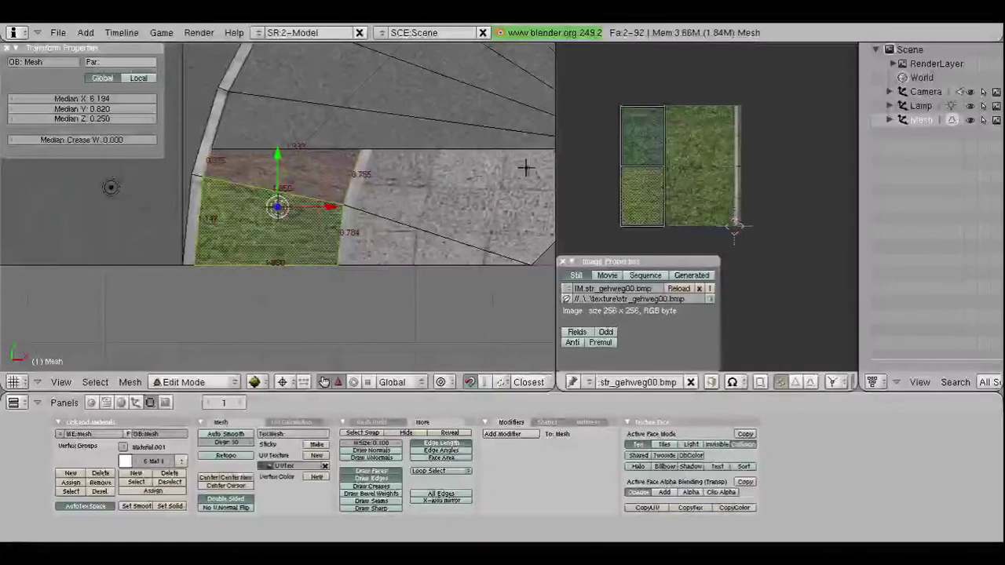
Step: Select the curbside faces and snap their UVs onto a 2D cursor placed in the dirt area
{"action": "right_click", "coordinate": [467, 186]}
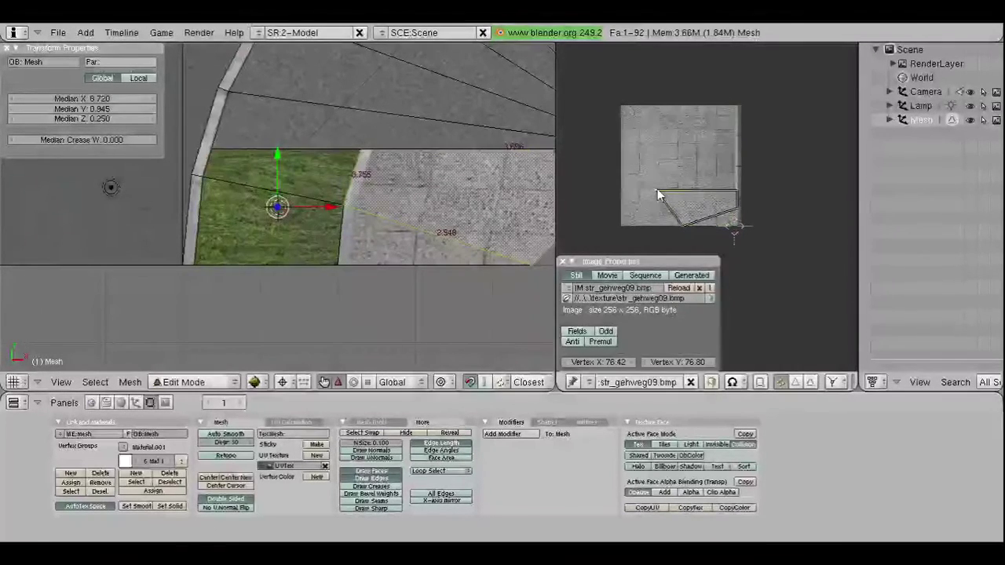
{"action": "right_click", "coordinate": [280, 210]}
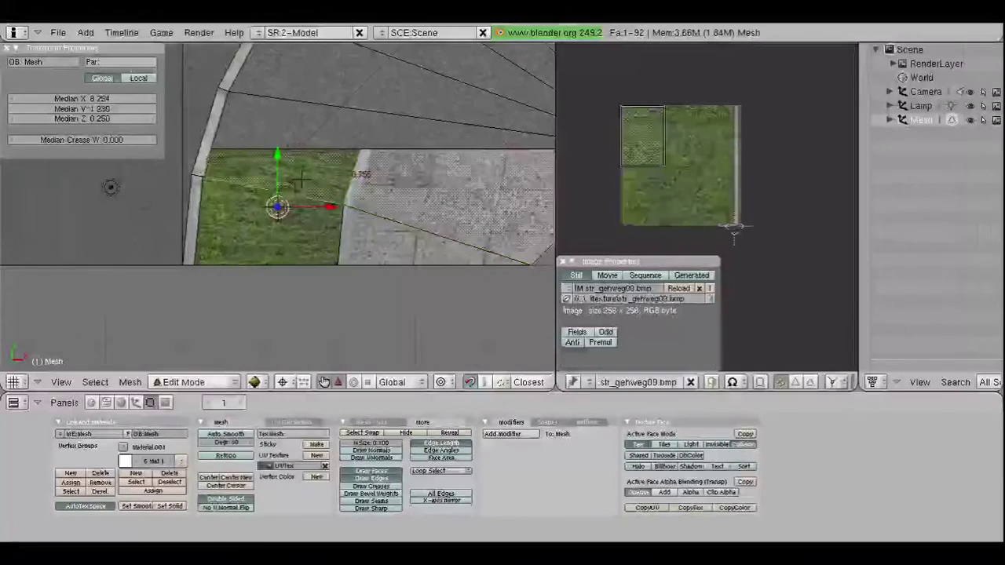
{"action": "right_click", "coordinate": [279, 211], "text": "shift"}
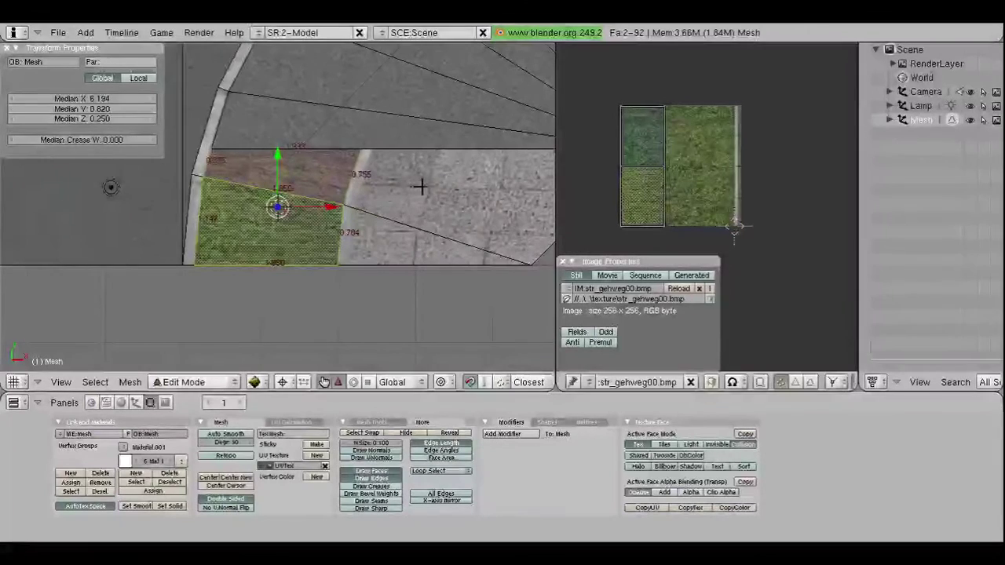
{"action": "key", "text": "a"}
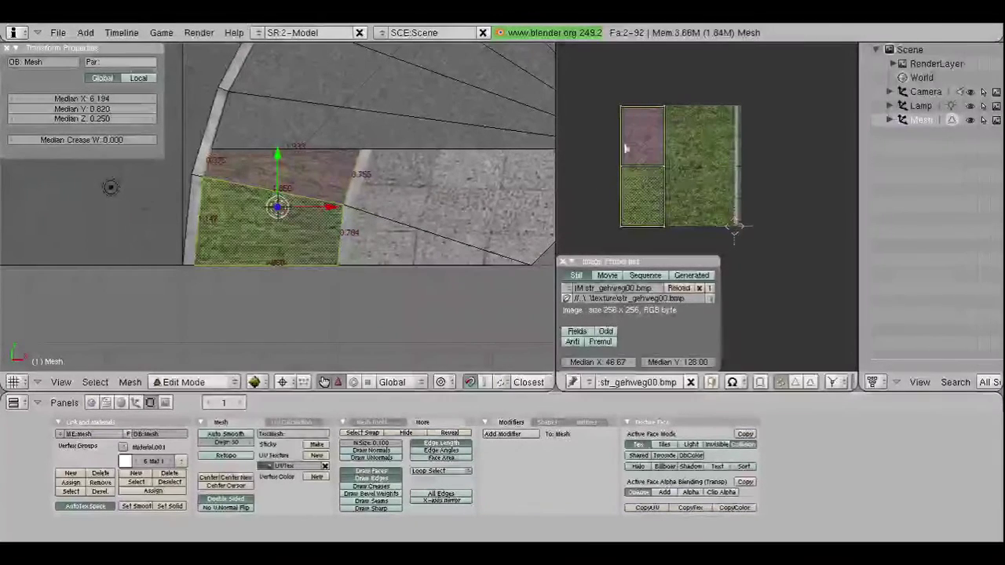
{"action": "left_click", "coordinate": [618, 226]}
{"action": "key", "text": "shift+s"}
{"action": "left_click", "coordinate": [541, 199]}
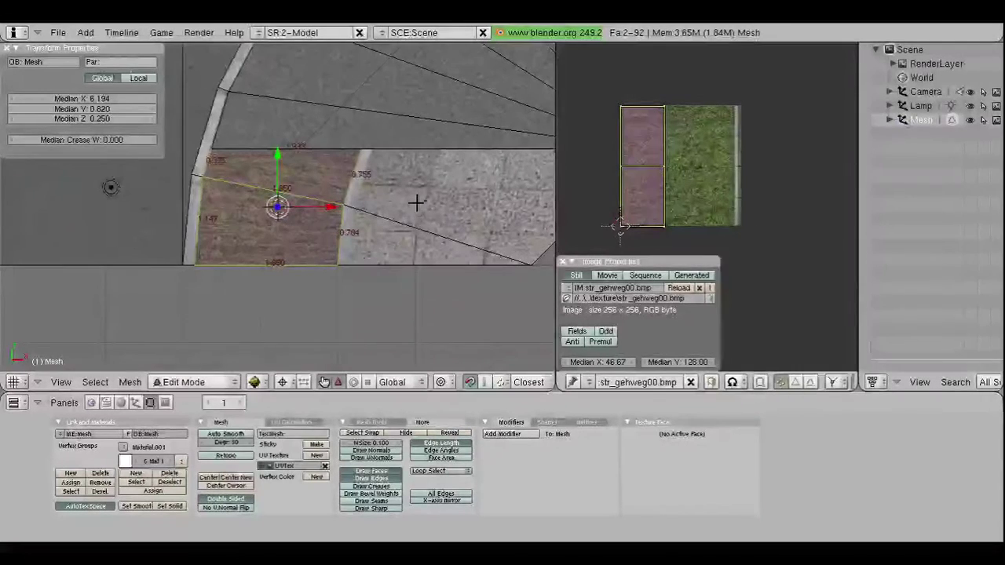
Step: Add the neighbouring face and squash the UVs to 0.3 on Y around the 2D cursor pivot
{"action": "right_click", "coordinate": [468, 188], "text": "shift"}
{"action": "key", "text": "g"}
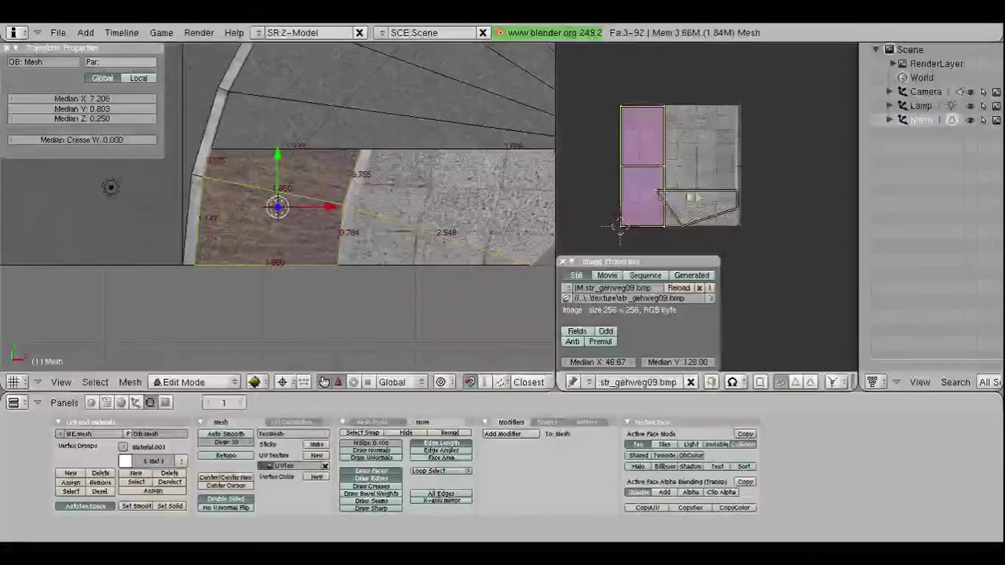
{"action": "key", "text": "s"}
{"action": "key", "text": "Escape"}
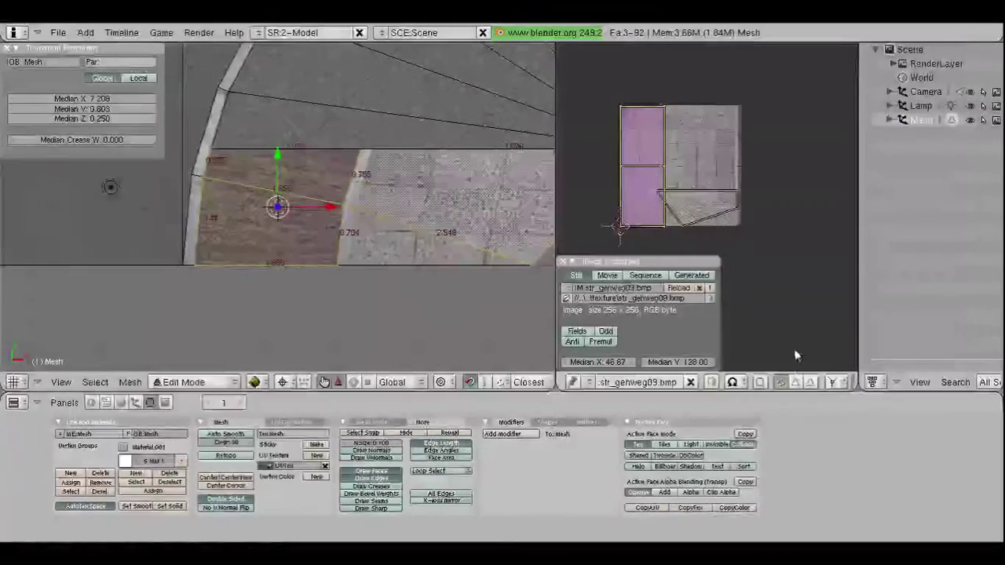
{"action": "left_click", "coordinate": [733, 382]}
{"action": "left_click", "coordinate": [754, 336]}
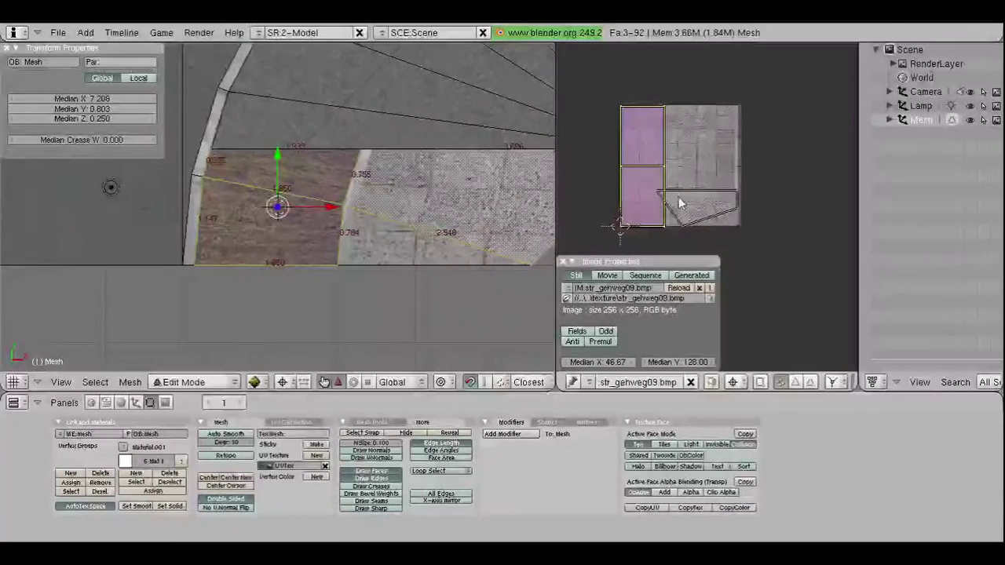
{"action": "type", "text": "sy0.3"}
{"action": "key", "text": "Return"}
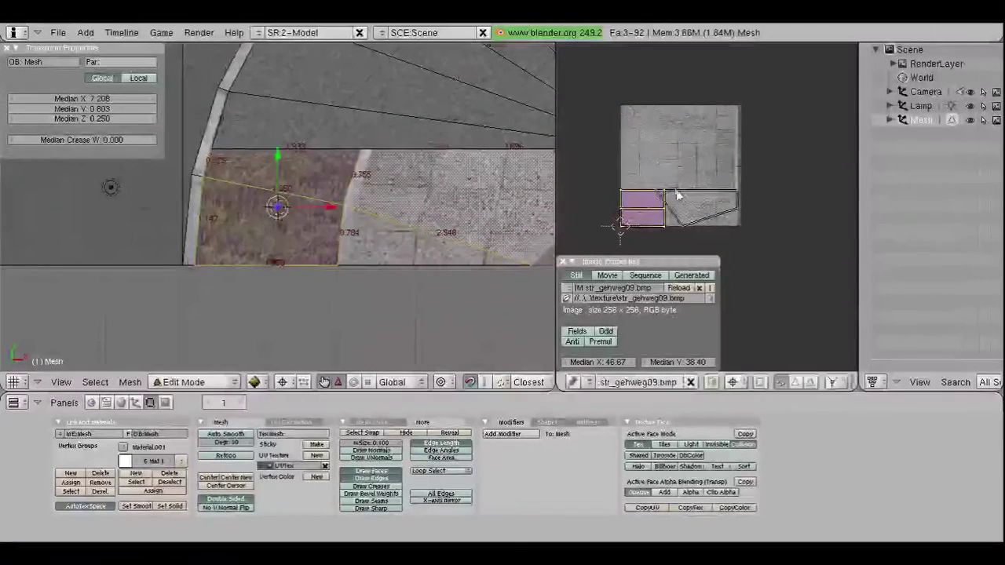
{"action": "scroll", "coordinate": [476, 209], "scroll_direction": "up", "scroll_amount": 2}
{"action": "scroll", "coordinate": [329, 206], "scroll_direction": "down", "scroll_amount": 1}
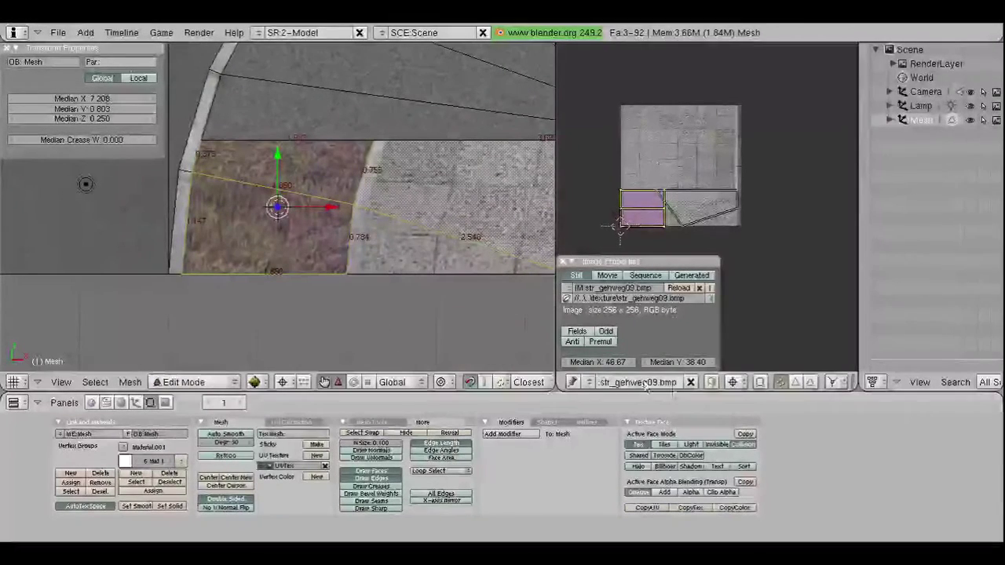
{"action": "right_click", "coordinate": [255, 203], "text": "shift"}
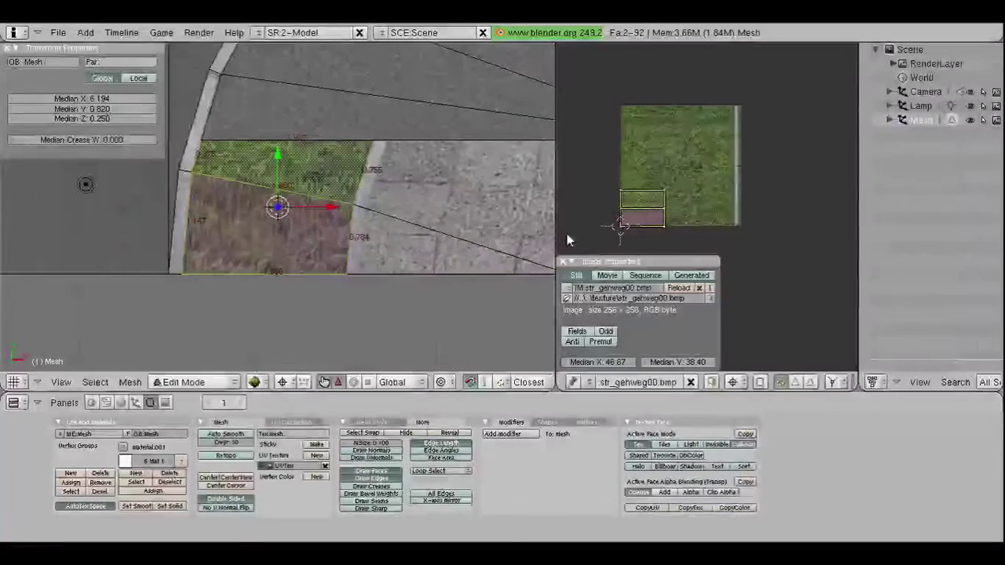
Step: Put the 2D cursor on the strip's bottom UV corner and rotate the UV faces 90°
{"action": "scroll", "coordinate": [679, 217], "scroll_direction": "up", "scroll_amount": 1}
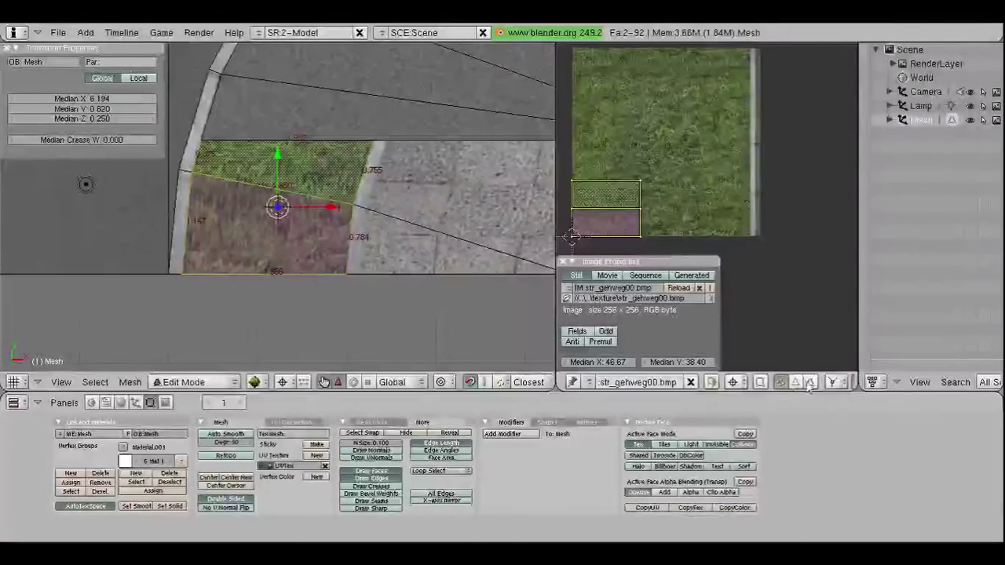
{"action": "left_click", "coordinate": [731, 383]}
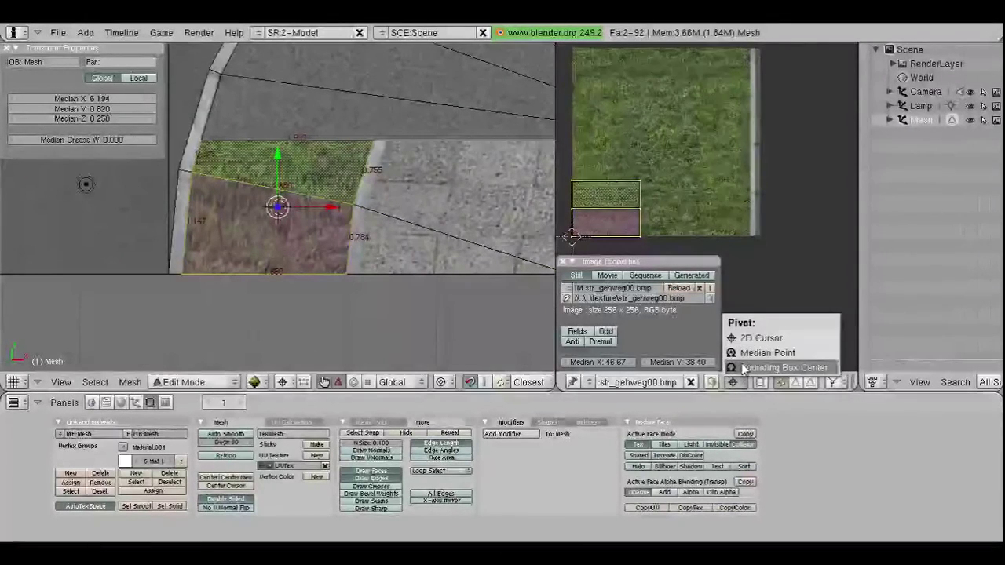
{"action": "right_click", "coordinate": [638, 237]}
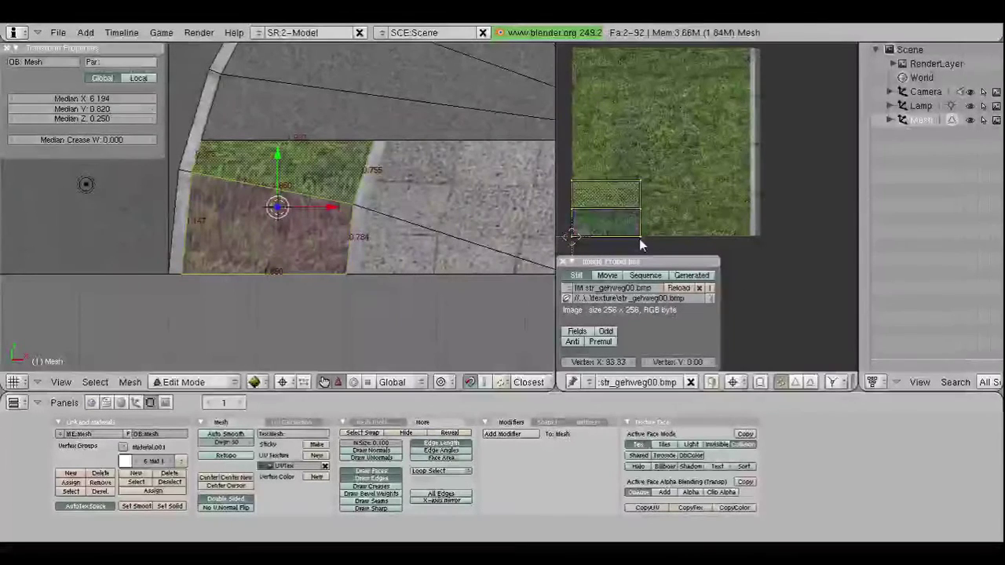
{"action": "key", "text": "shift+s"}
{"action": "left_click", "coordinate": [639, 239]}
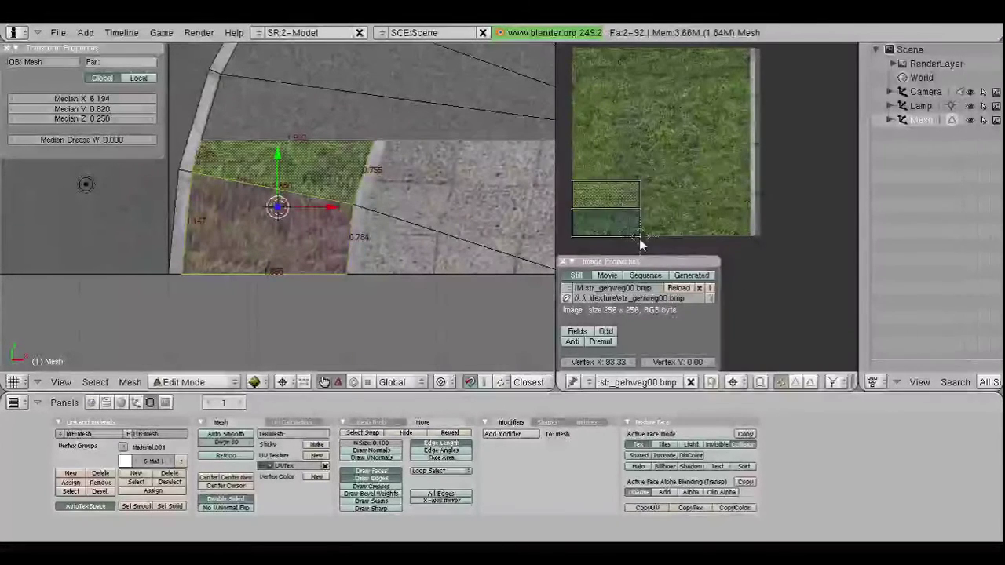
{"action": "type", "text": "ar90"}
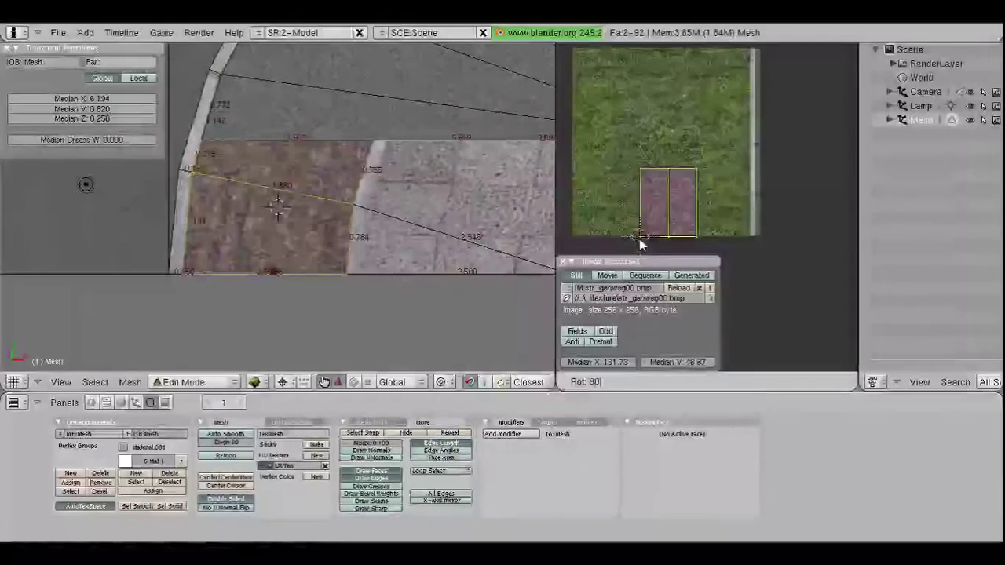
{"action": "key", "text": "Return"}
Step: Shift the UV faces horizontally, then add the sidewalk face and reposition its UVs
{"action": "key", "text": "g"}
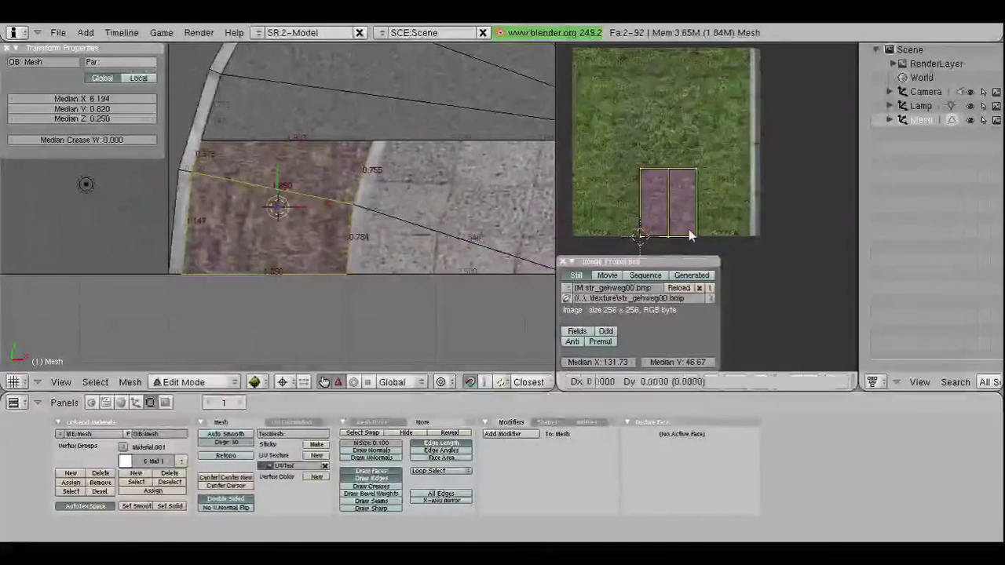
{"action": "key", "text": "x"}
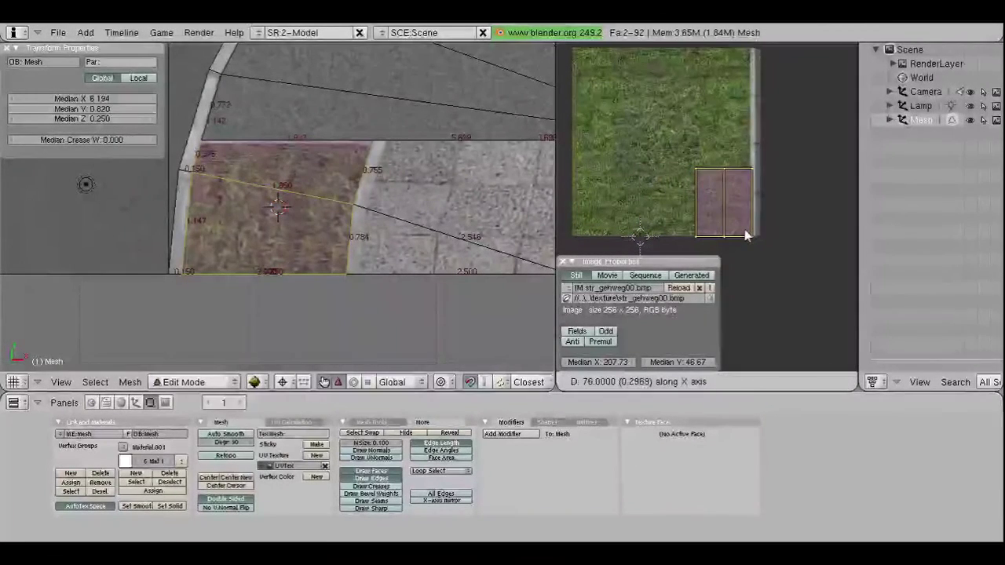
{"action": "left_click", "coordinate": [728, 234]}
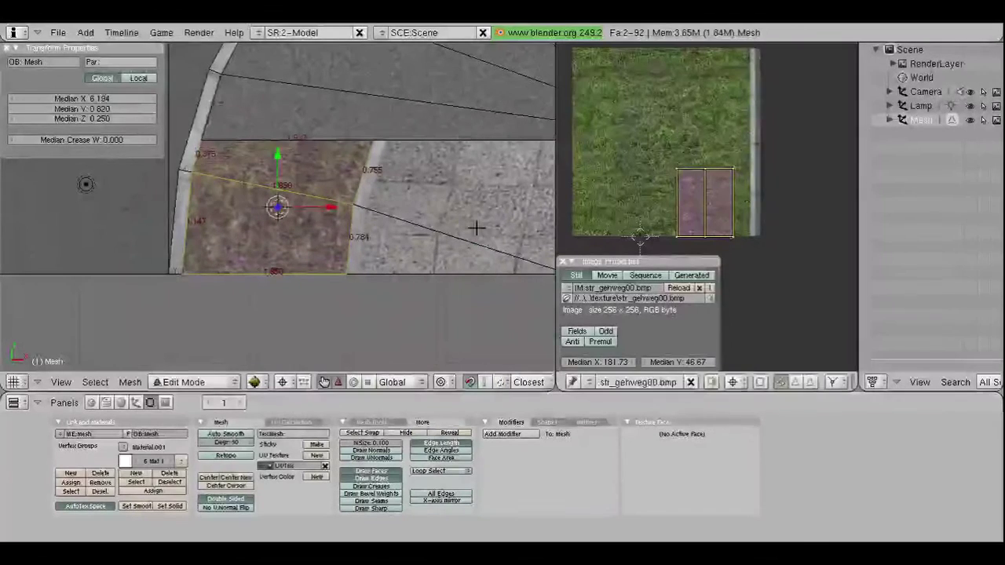
{"action": "right_click", "coordinate": [356, 251], "text": "shift"}
{"action": "scroll", "coordinate": [731, 251], "scroll_direction": "up", "scroll_amount": 1}
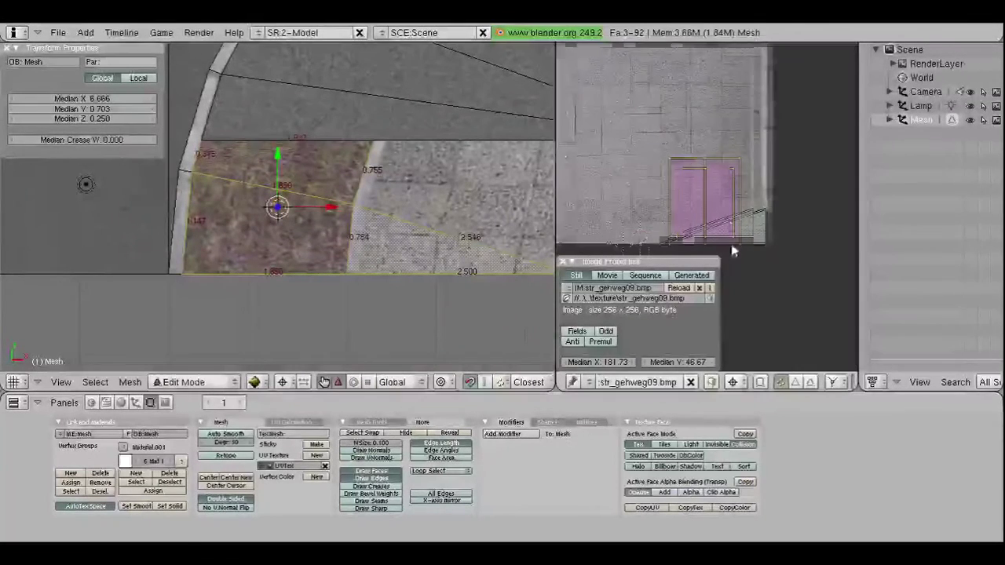
{"action": "key", "text": "g"}
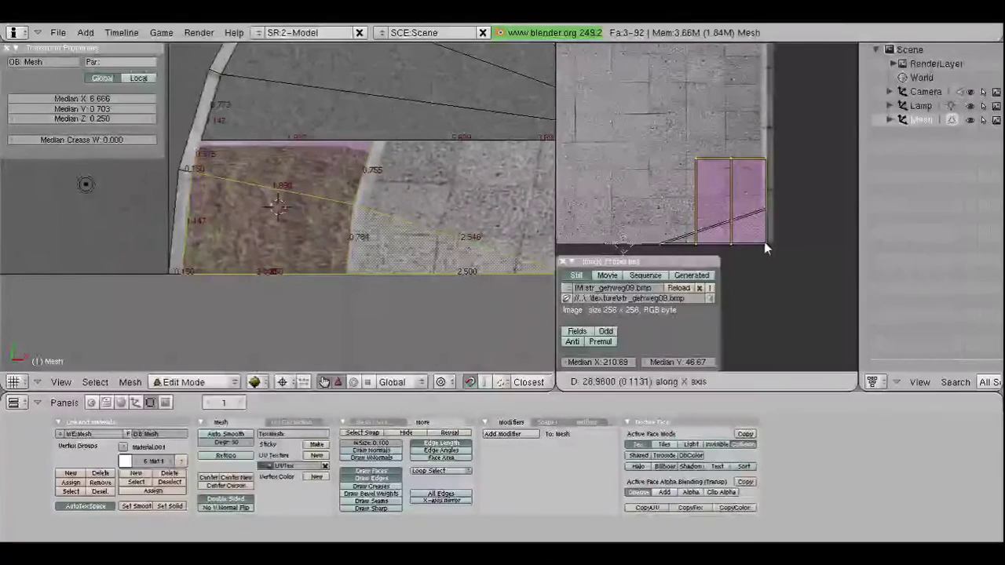
{"action": "left_click", "coordinate": [765, 247]}
Step: Slide the grass face's bottom-middle and top UV vertices along X, the top one by 21
{"action": "right_click", "coordinate": [347, 194], "text": "shift"}
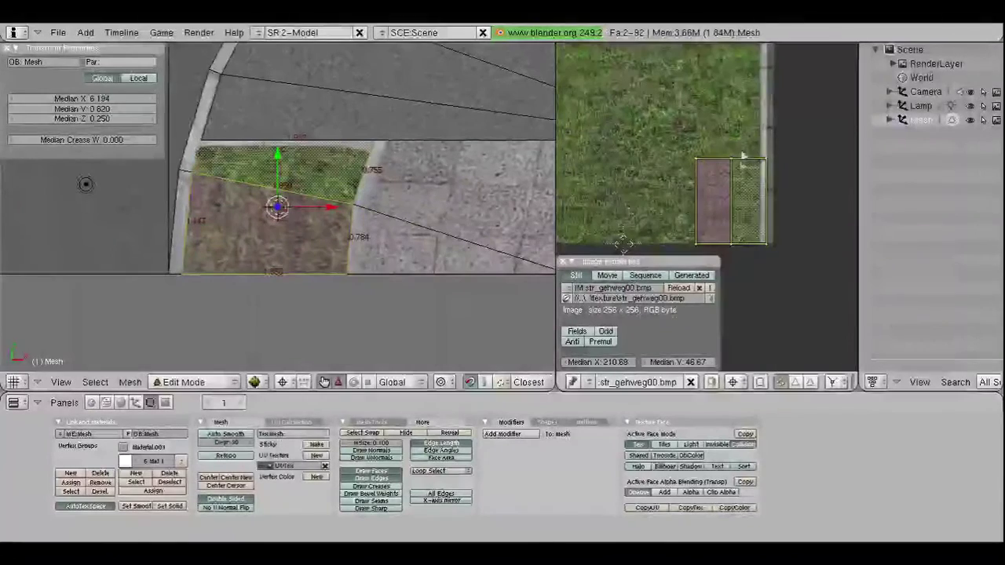
{"action": "right_click", "coordinate": [731, 242]}
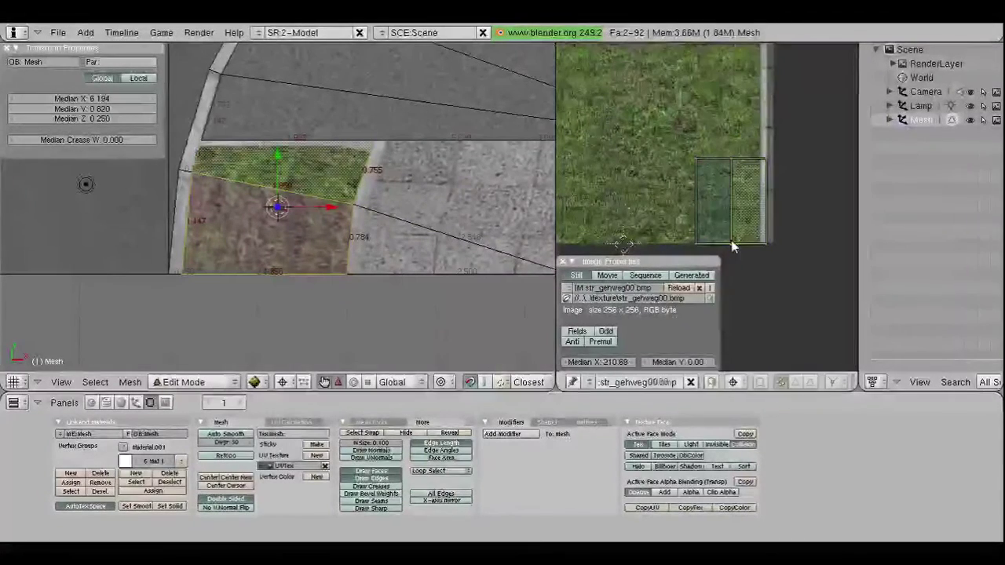
{"action": "key", "text": "g"}
{"action": "key", "text": "x"}
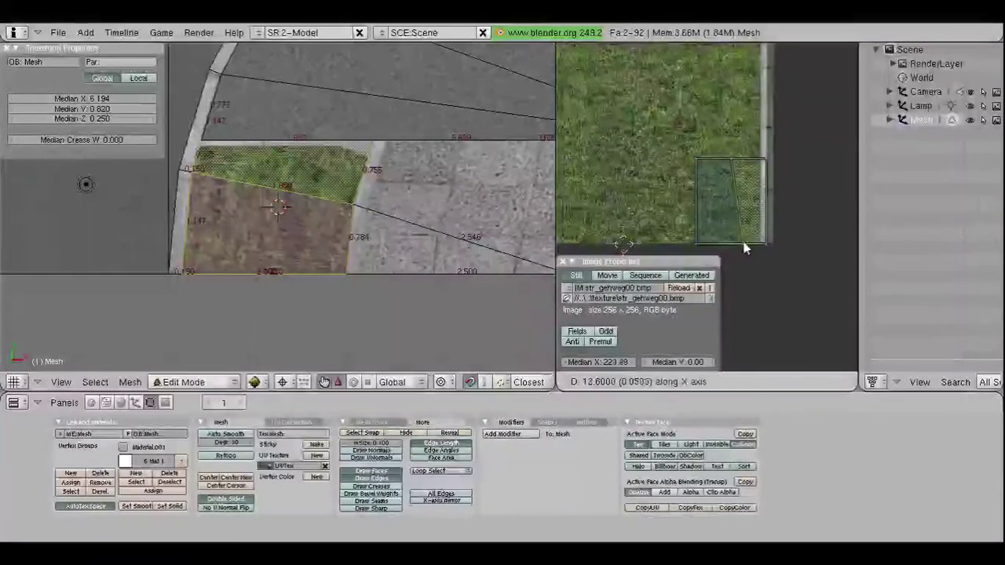
{"action": "left_click", "coordinate": [744, 248]}
{"action": "right_click", "coordinate": [751, 164]}
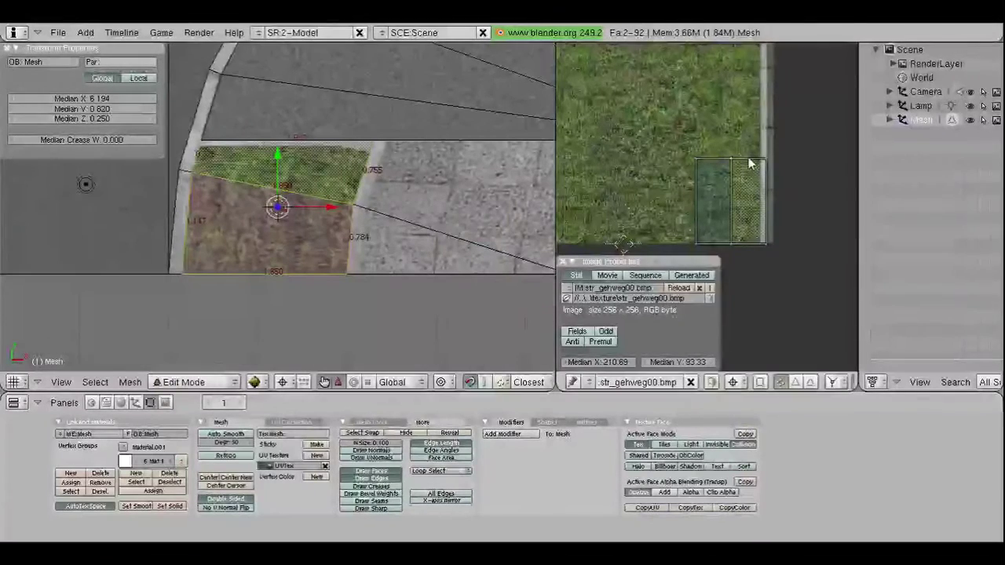
{"action": "key", "text": "g"}
{"action": "key", "text": "x"}
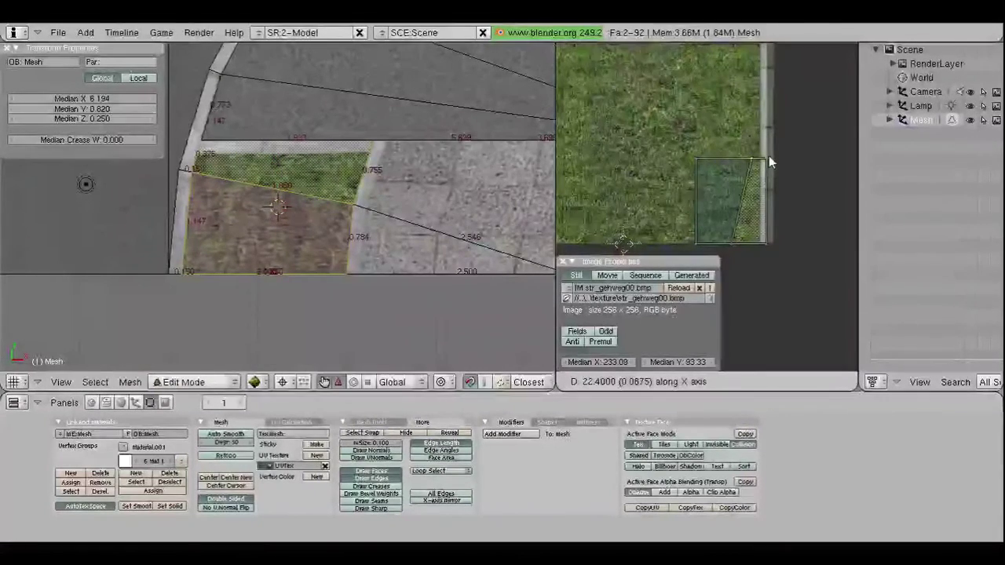
{"action": "type", "text": "22"}
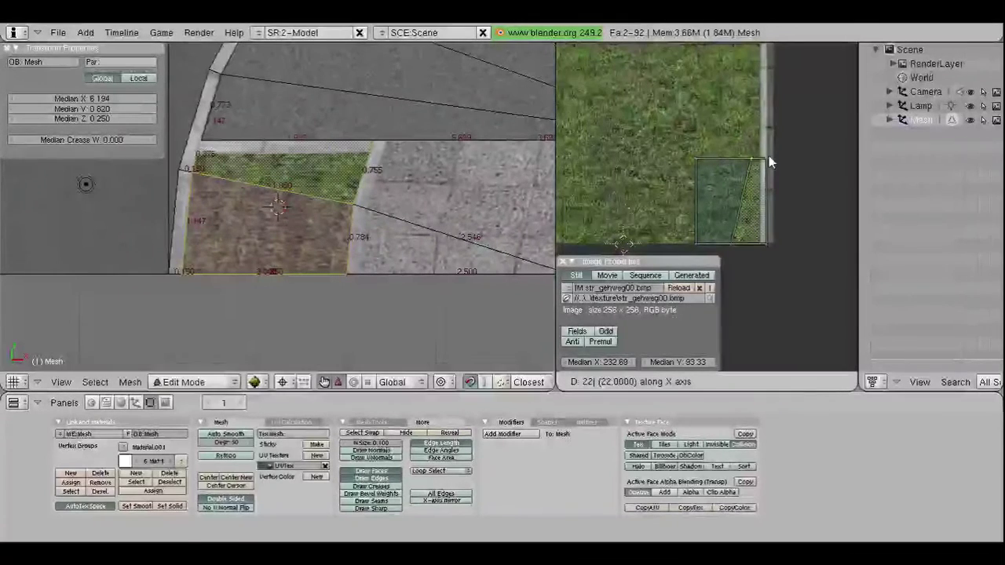
{"action": "key", "text": "BackSpace"}
{"action": "type", "text": "1"}
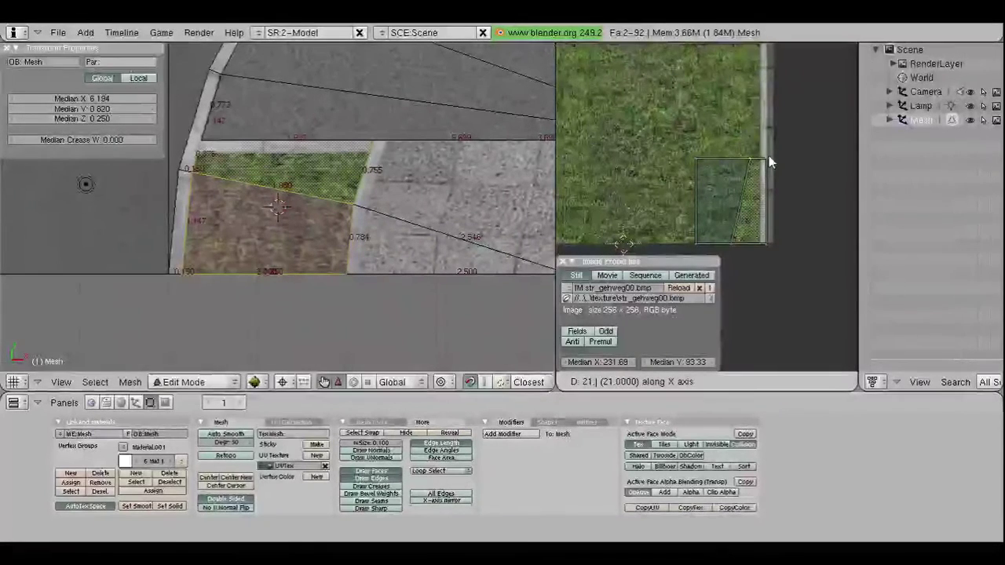
{"action": "type", "text": ".5"}
{"action": "key", "text": "BackSpace"}
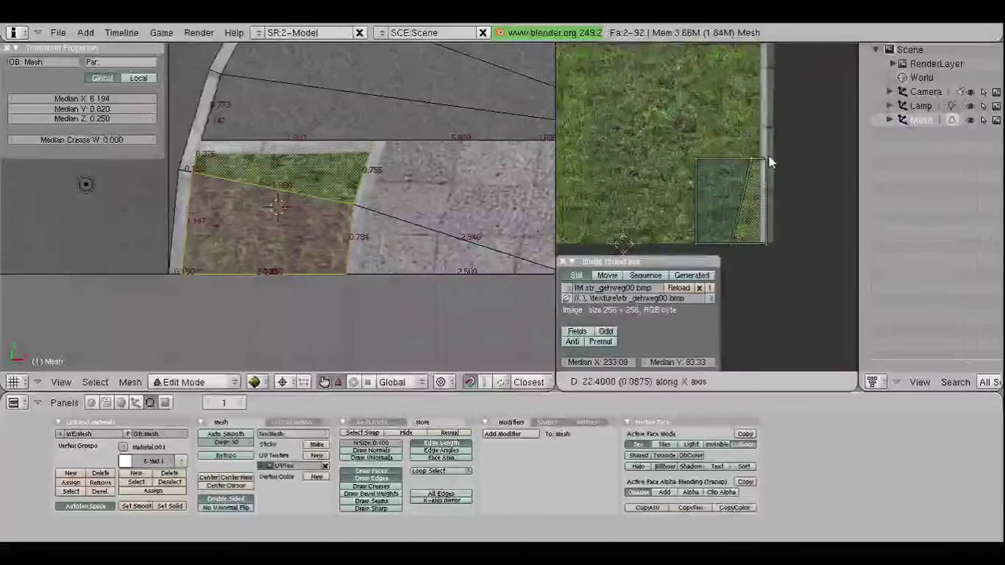
{"action": "key", "text": "BackSpace"}
{"action": "key", "text": "Return"}
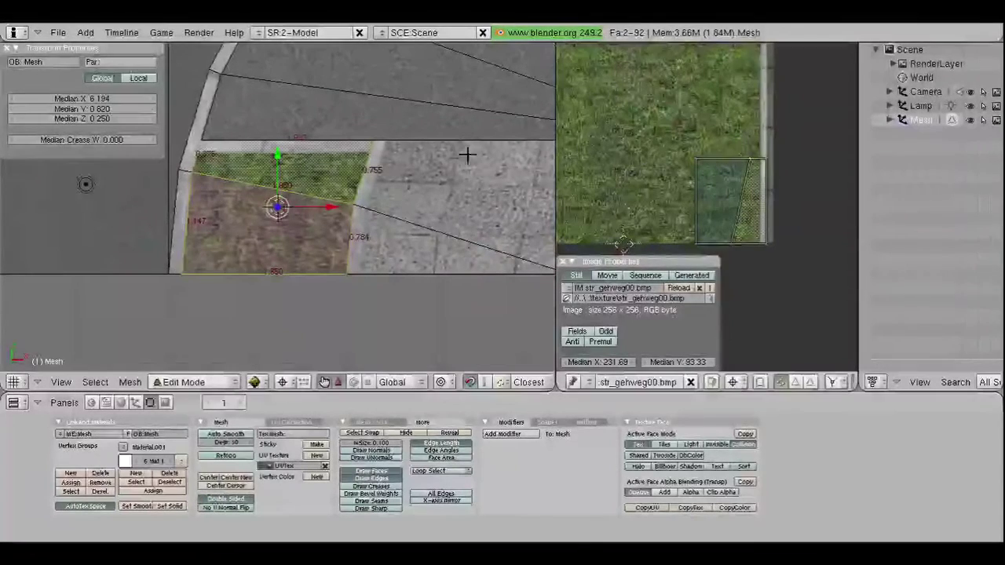
Step: Leave UV editing for Object Mode, then reselect the street mesh in Edit Mode
{"action": "key", "text": "a"}
{"action": "left_click", "coordinate": [183, 382]}
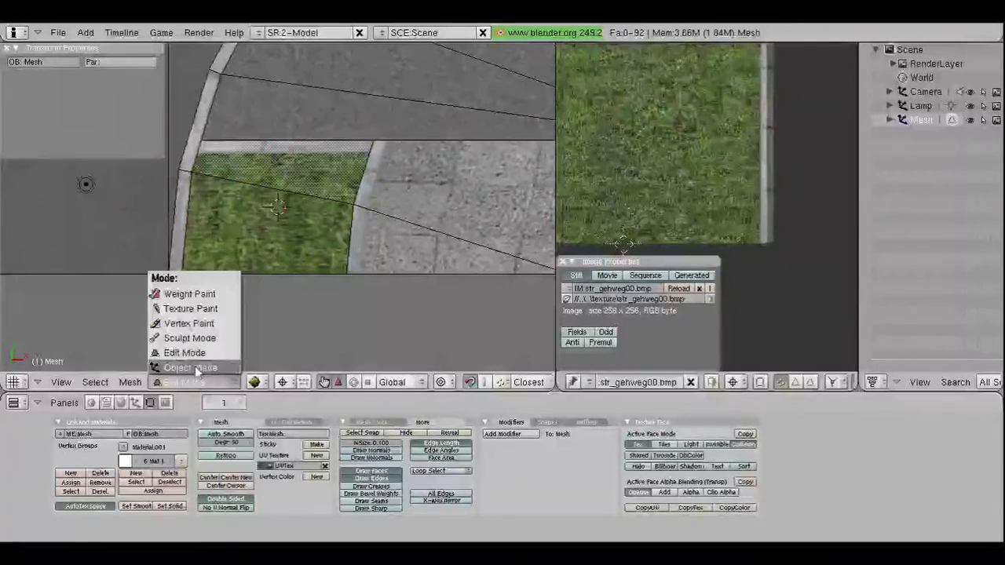
{"action": "left_click", "coordinate": [188, 367]}
{"action": "scroll", "coordinate": [296, 269], "scroll_direction": "down", "scroll_amount": 3}
{"action": "scroll", "coordinate": [294, 267], "scroll_direction": "down", "scroll_amount": 2}
{"action": "scroll", "coordinate": [292, 266], "scroll_direction": "down", "scroll_amount": 1}
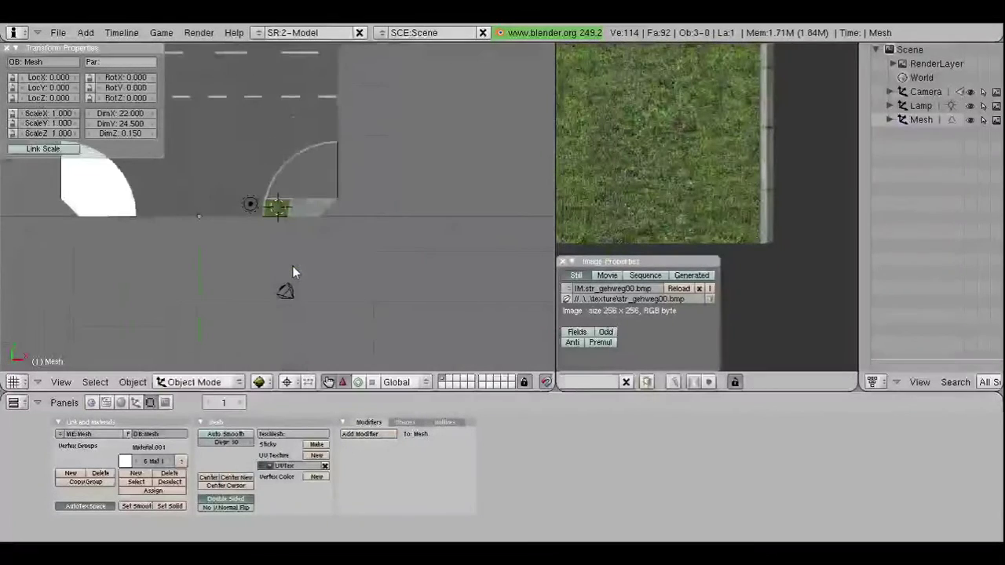
{"action": "scroll", "coordinate": [292, 266], "scroll_direction": "down", "scroll_amount": 1}
{"action": "scroll", "coordinate": [350, 170], "scroll_direction": "up", "scroll_amount": 2}
{"action": "right_click", "coordinate": [351, 178]}
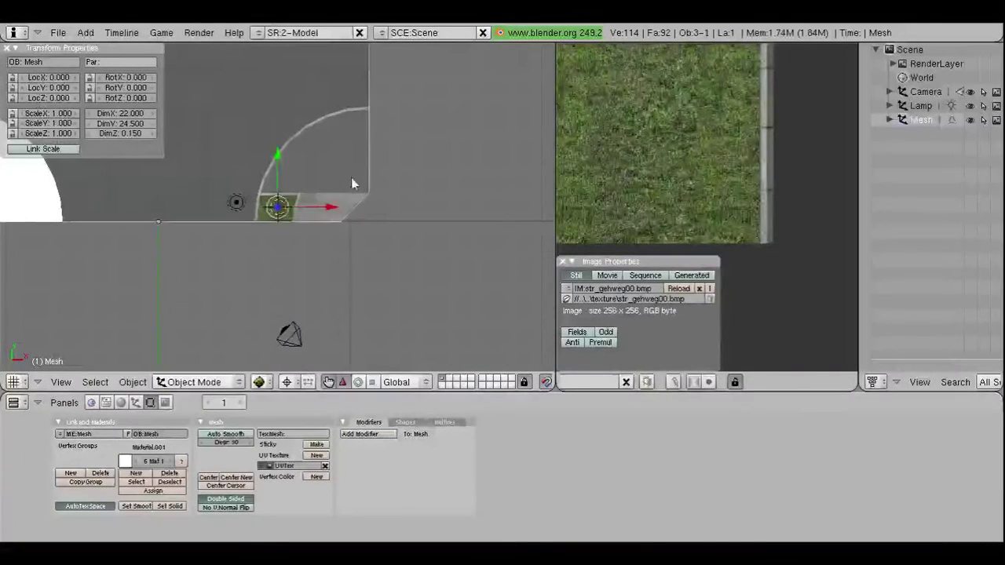
{"action": "key", "text": "Tab"}
Step: Switch to edge select and delete the stray edge at the right curb corner
{"action": "scroll", "coordinate": [466, 278], "scroll_direction": "up", "scroll_amount": 1}
{"action": "middle_click_drag", "start_coordinate": [471, 381], "coordinate": [406, 381]}
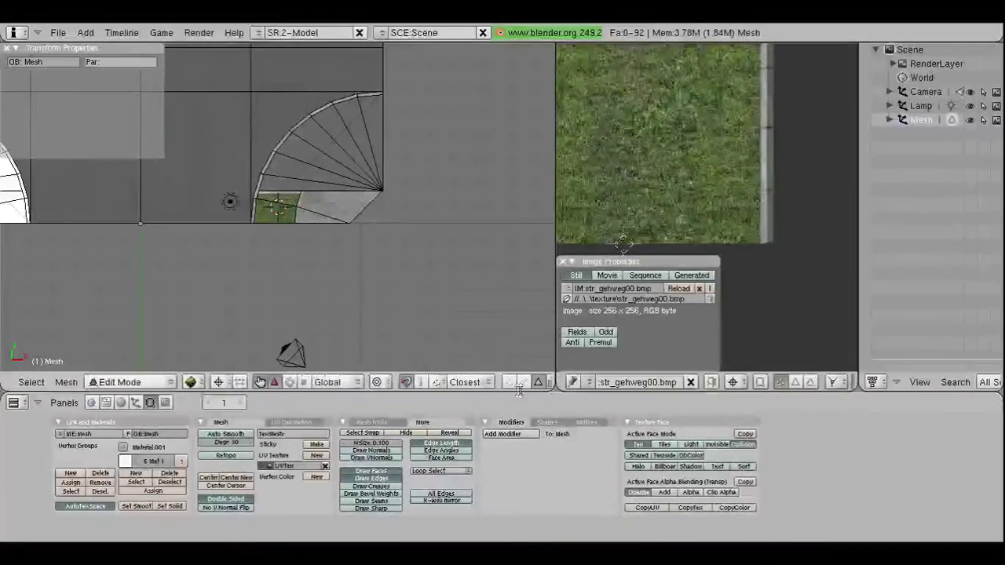
{"action": "left_click", "coordinate": [523, 382]}
{"action": "key", "text": "a"}
{"action": "key", "text": "x"}
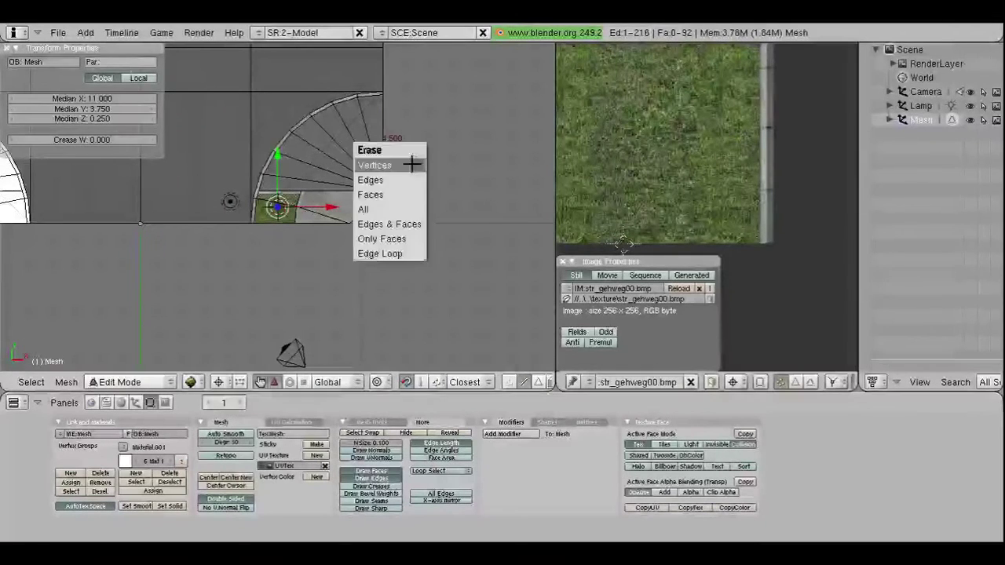
{"action": "left_click", "coordinate": [408, 193]}
Step: Select the left curb fan with L and drop one vertex from the selection
{"action": "scroll", "coordinate": [407, 196], "scroll_direction": "down", "scroll_amount": 2}
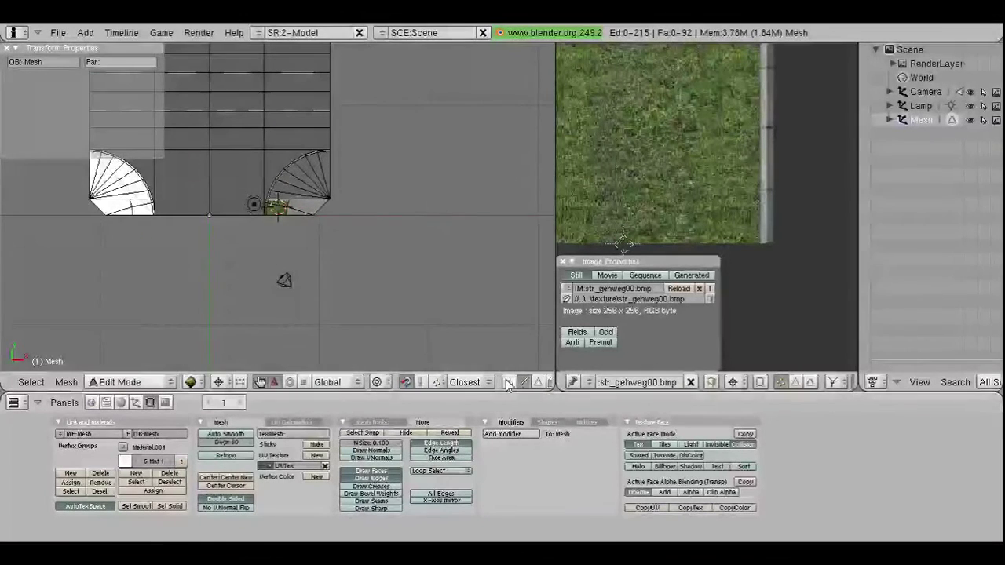
{"action": "scroll", "coordinate": [228, 267], "scroll_direction": "down", "scroll_amount": 1}
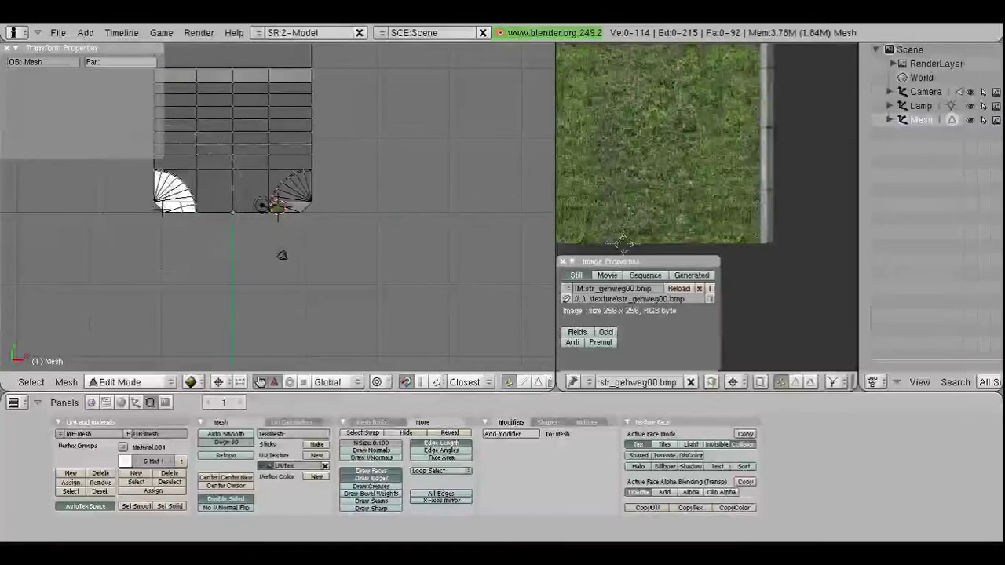
{"action": "key", "text": "l"}
{"action": "mouse_move", "coordinate": [156, 202]}
{"action": "middle_mouse_down"}
{"action": "mouse_move", "coordinate": [157, 174]}
{"action": "mouse_move", "coordinate": [232, 253]}
{"action": "middle_mouse_up"}
{"action": "right_click", "coordinate": [106, 169], "text": "shift"}
Step: Delete the selected left curb fan vertices and switch to Top view
{"action": "right_click", "coordinate": [101, 234], "text": "shift"}
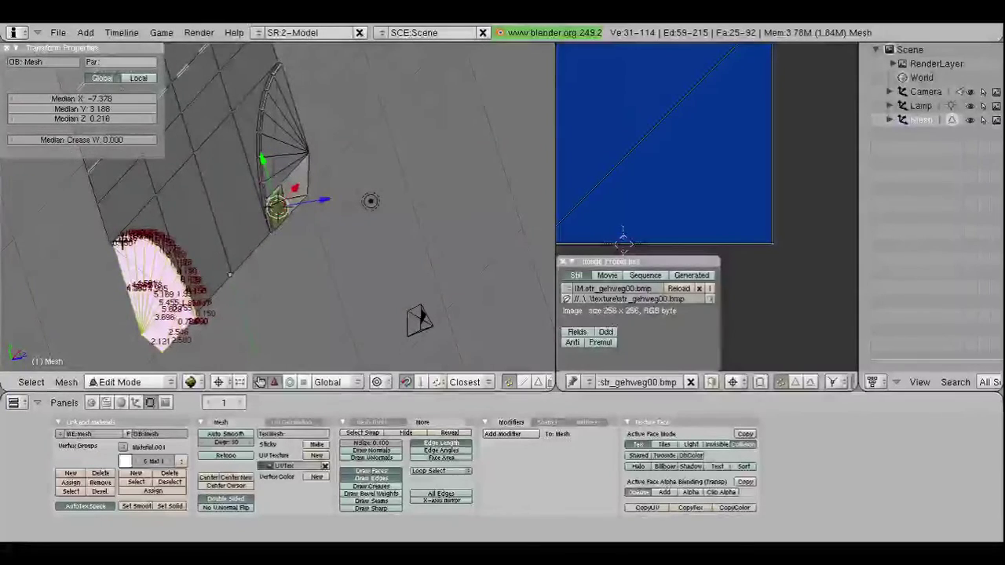
{"action": "key", "text": "x"}
{"action": "left_click", "coordinate": [115, 228]}
{"action": "middle_click_drag", "start_coordinate": [117, 230], "coordinate": [157, 224]}
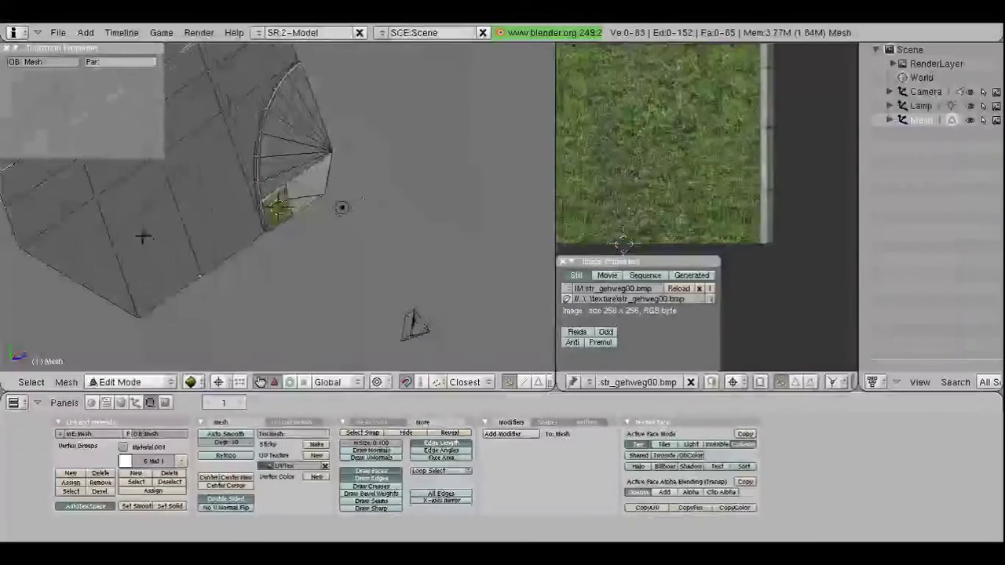
{"action": "middle_click_drag", "start_coordinate": [101, 391], "coordinate": [164, 386]}
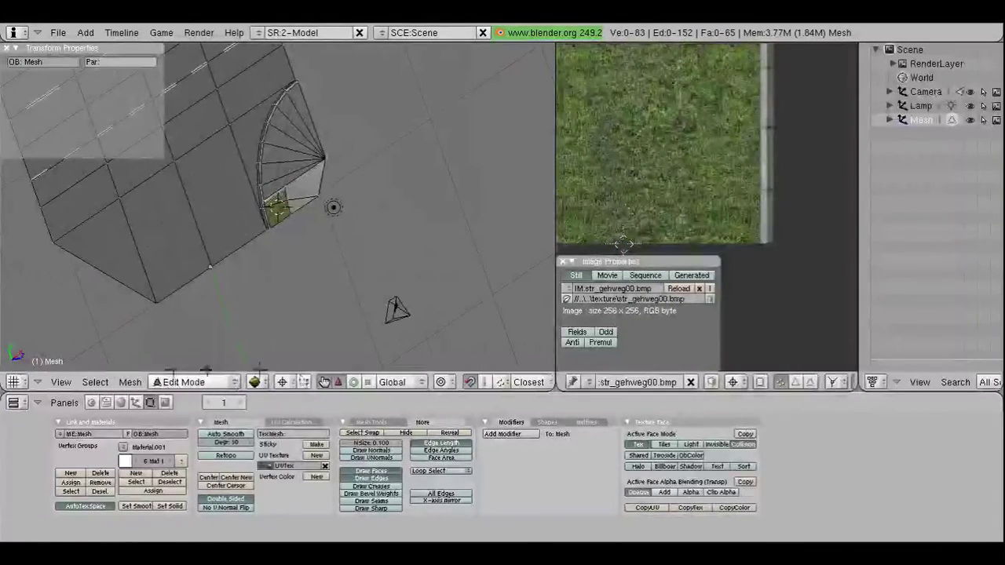
{"action": "left_click", "coordinate": [61, 382]}
{"action": "left_click", "coordinate": [96, 262]}
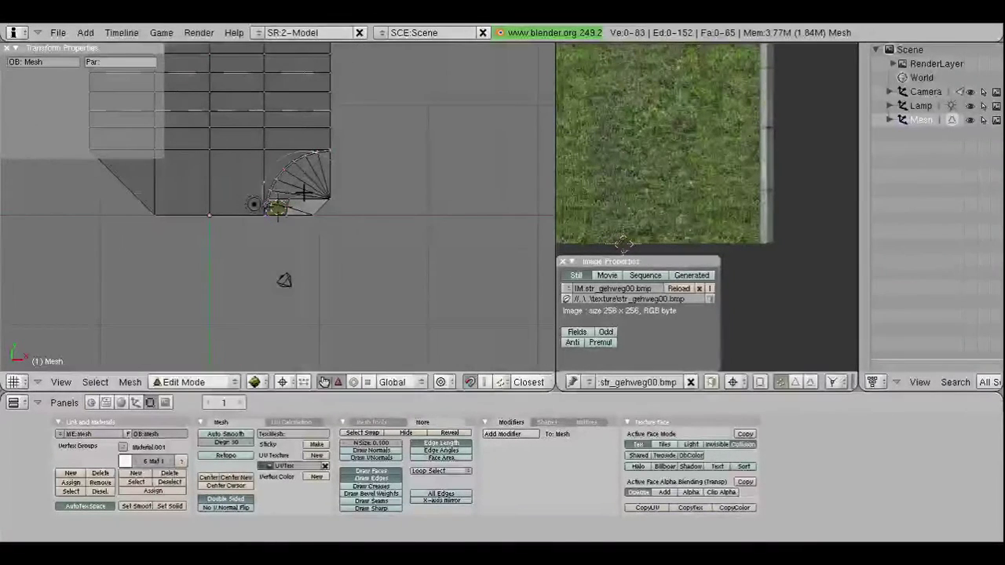
Step: Mirror the right curb fan to the left with a -1 X scale around the grid-snapped cursor
{"action": "key", "text": "l"}
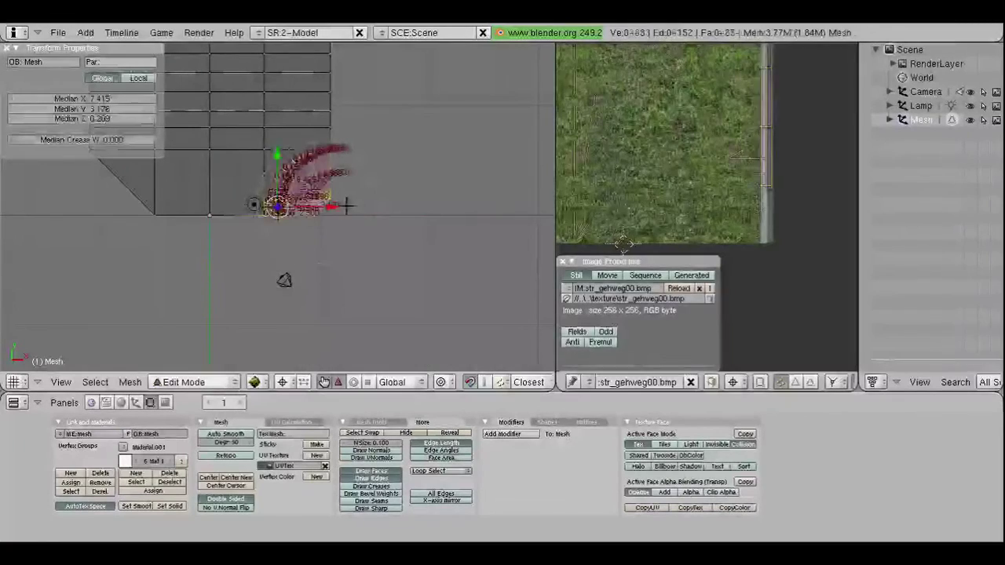
{"action": "key", "text": "shift+s"}
{"action": "left_click", "coordinate": [224, 223]}
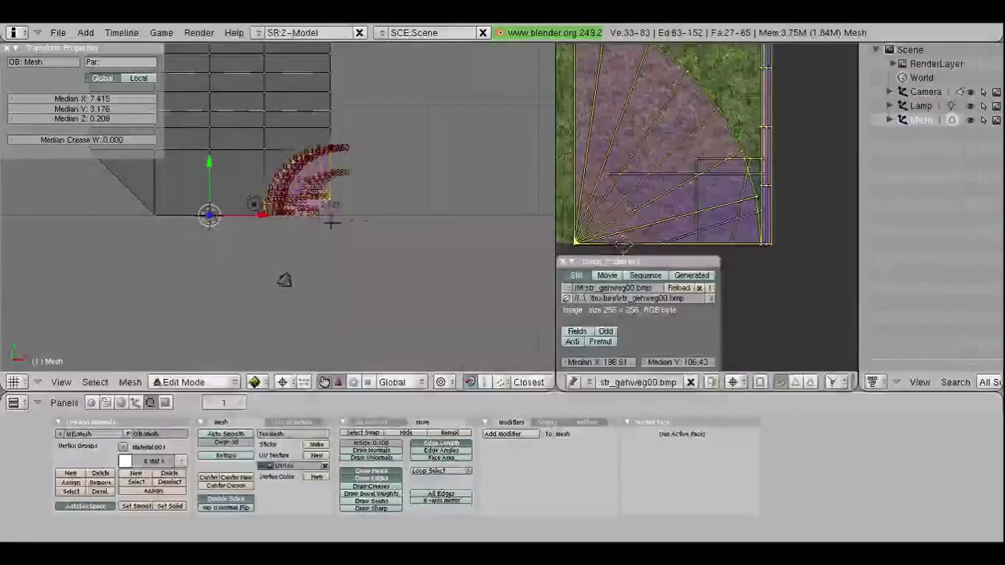
{"action": "type", "text": "sx"}
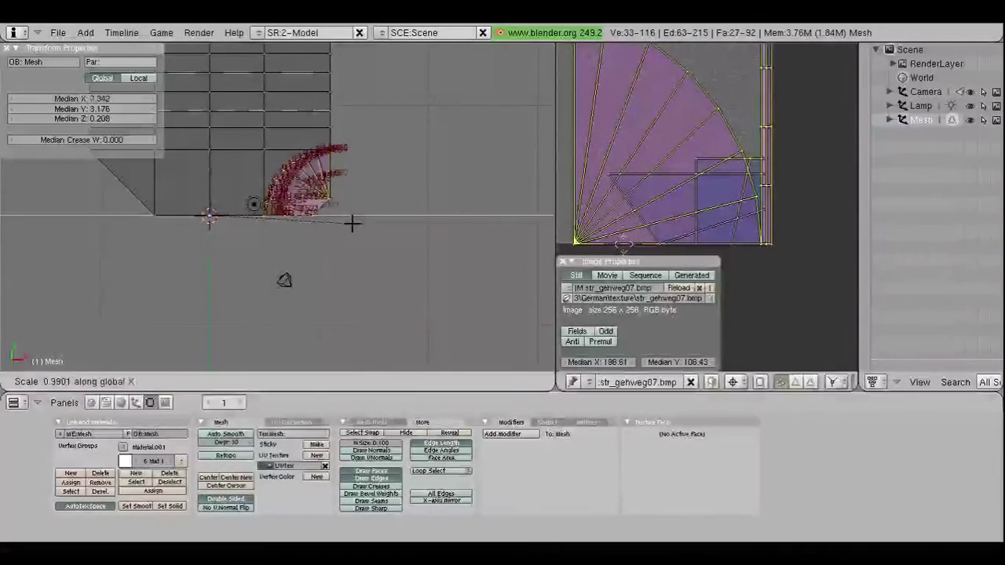
{"action": "type", "text": "-1|"}
{"action": "key", "text": "Return"}
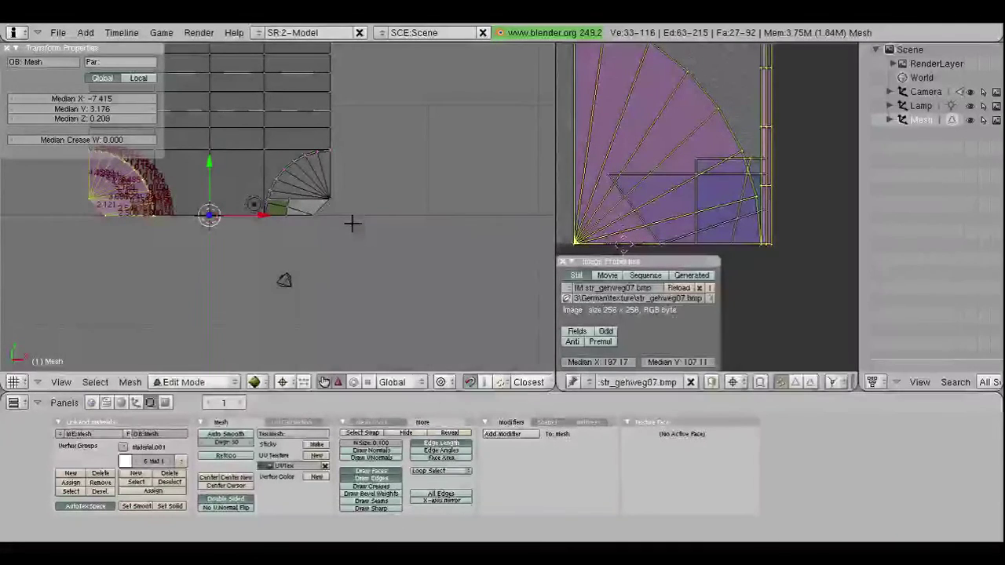
Step: Select the whole mesh and run Remove Doubles to merge the seam vertices
{"action": "key", "text": "a"}
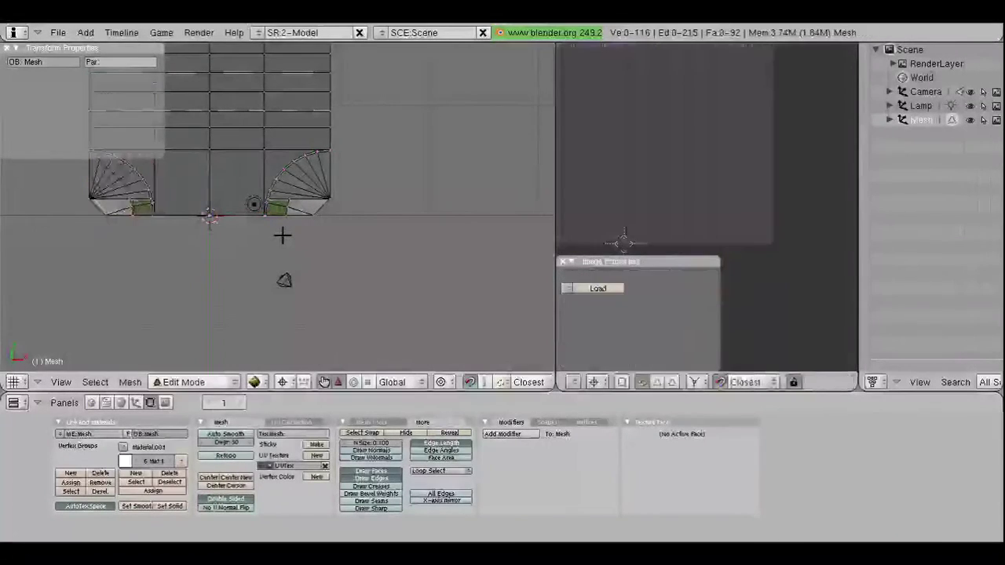
{"action": "key", "text": "a"}
{"action": "key", "text": "w"}
{"action": "left_click", "coordinate": [282, 233]}
{"action": "key", "text": "a"}
{"action": "scroll", "coordinate": [281, 270], "scroll_direction": "down", "scroll_amount": 3}
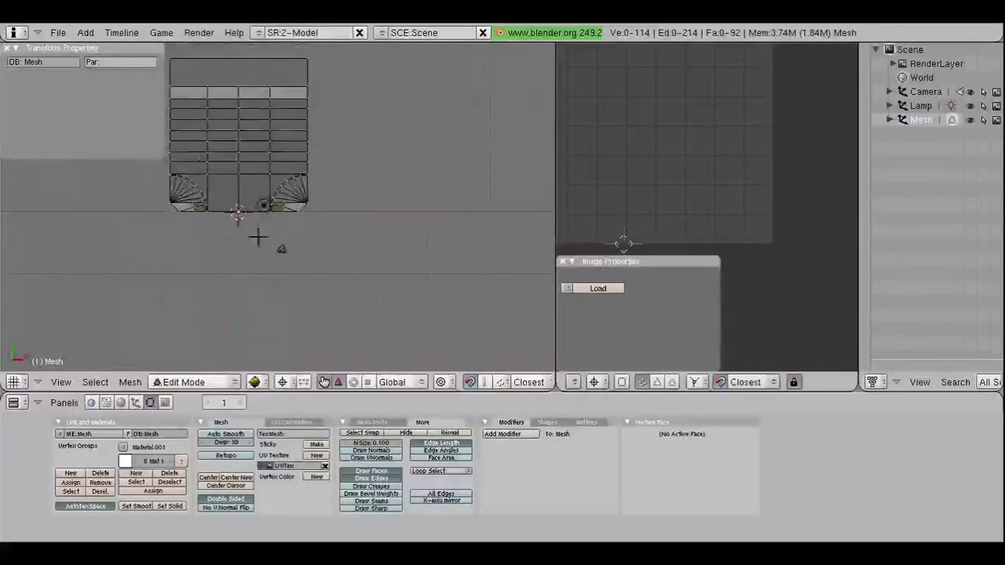
{"action": "scroll", "coordinate": [315, 150], "scroll_direction": "up", "scroll_amount": 1}
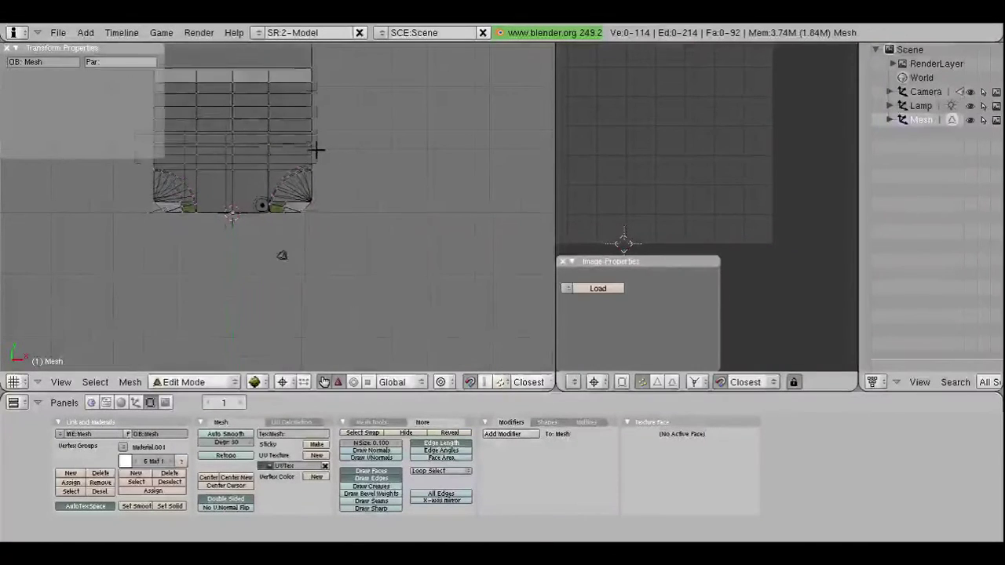
{"action": "scroll", "coordinate": [316, 149], "scroll_direction": "up", "scroll_amount": 1}
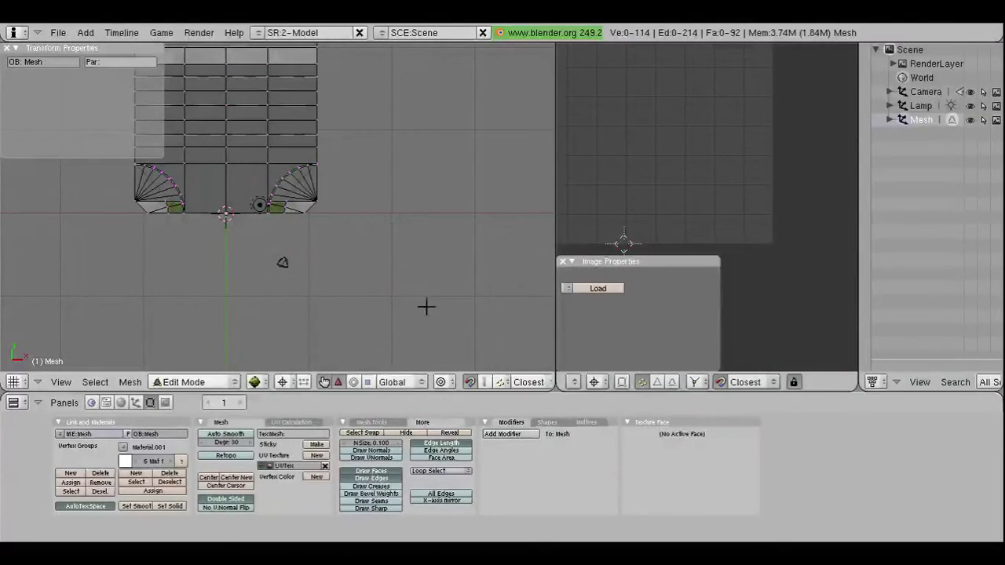
Step: Centre the view on the road corner vertex and raise two curb-edge vertices 0.05 on Z
{"action": "right_click", "coordinate": [360, 109]}
{"action": "key", "text": "shift+s"}
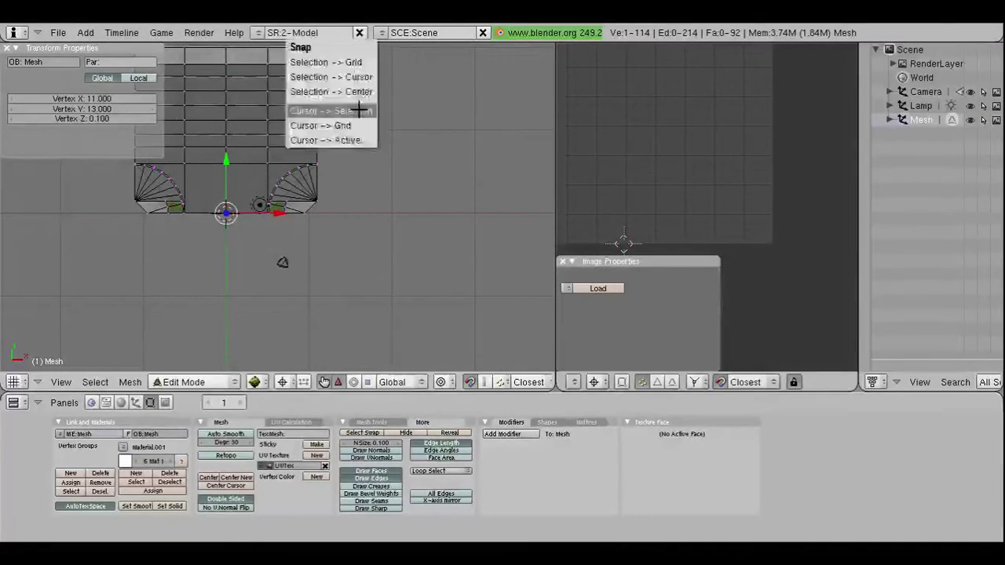
{"action": "left_click", "coordinate": [359, 107]}
{"action": "key", "text": "KP_Decimal"}
{"action": "scroll", "coordinate": [318, 189], "scroll_direction": "up", "scroll_amount": 1}
{"action": "scroll", "coordinate": [318, 191], "scroll_direction": "up", "scroll_amount": 1}
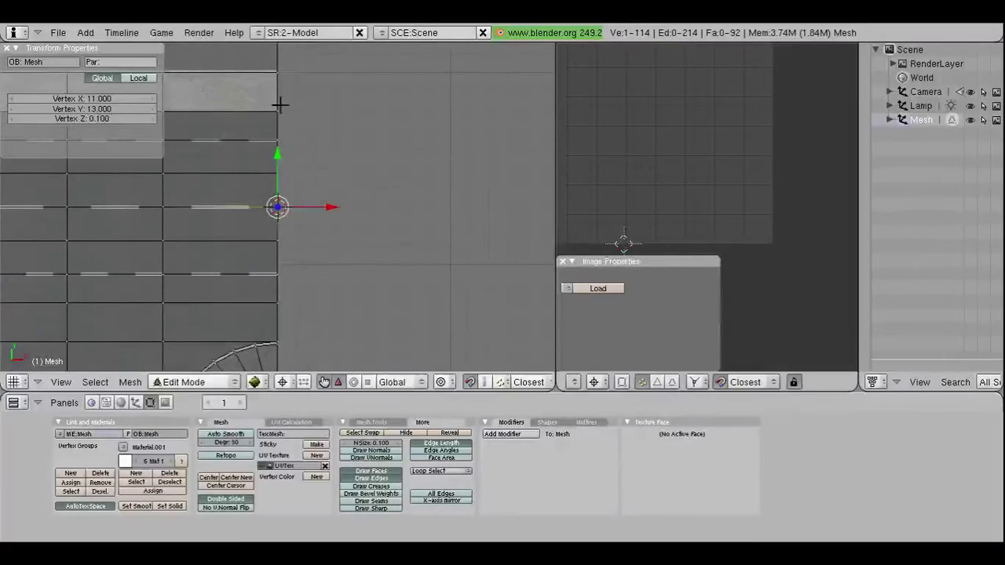
{"action": "right_click", "coordinate": [277, 110], "text": "shift"}
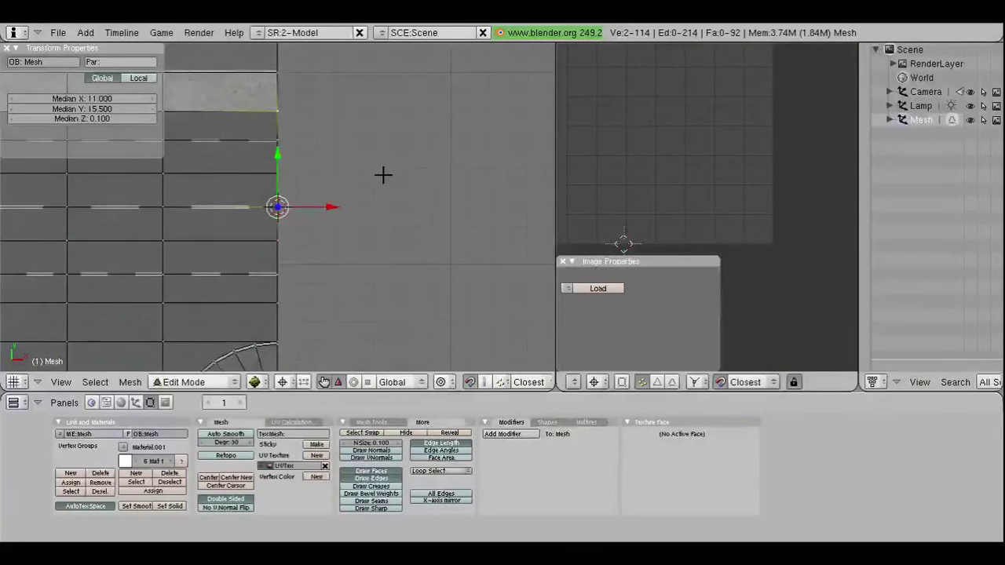
{"action": "key", "text": "g"}
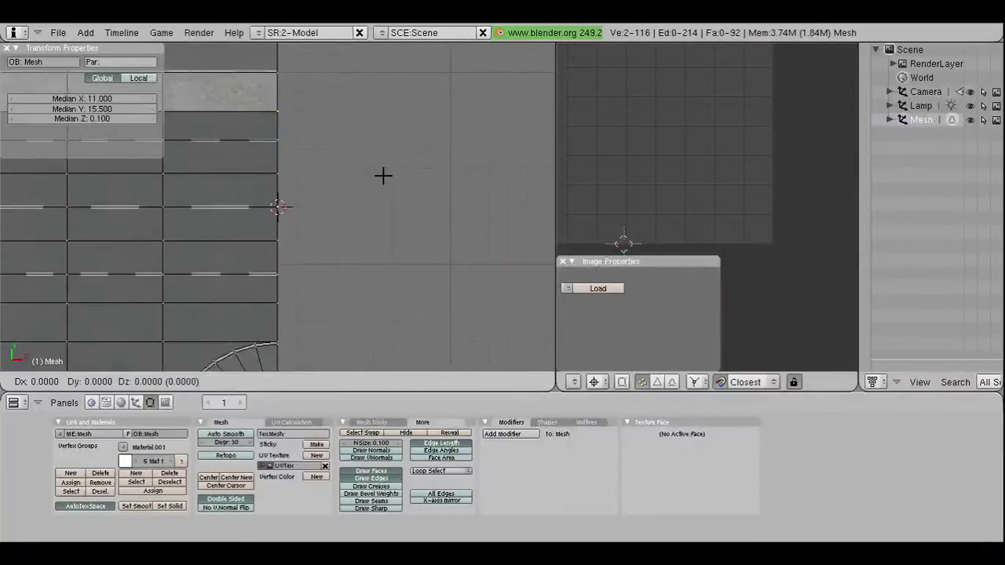
{"action": "type", "text": "z"}
{"action": "type", "text": "0."}
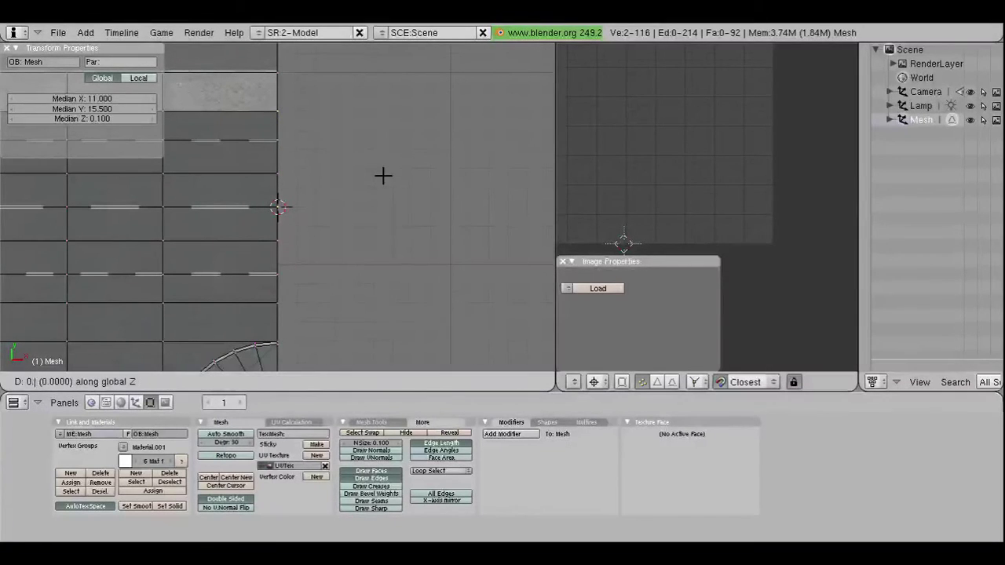
{"action": "type", "text": "0"}
{"action": "type", "text": "5"}
{"action": "key", "text": "Return"}
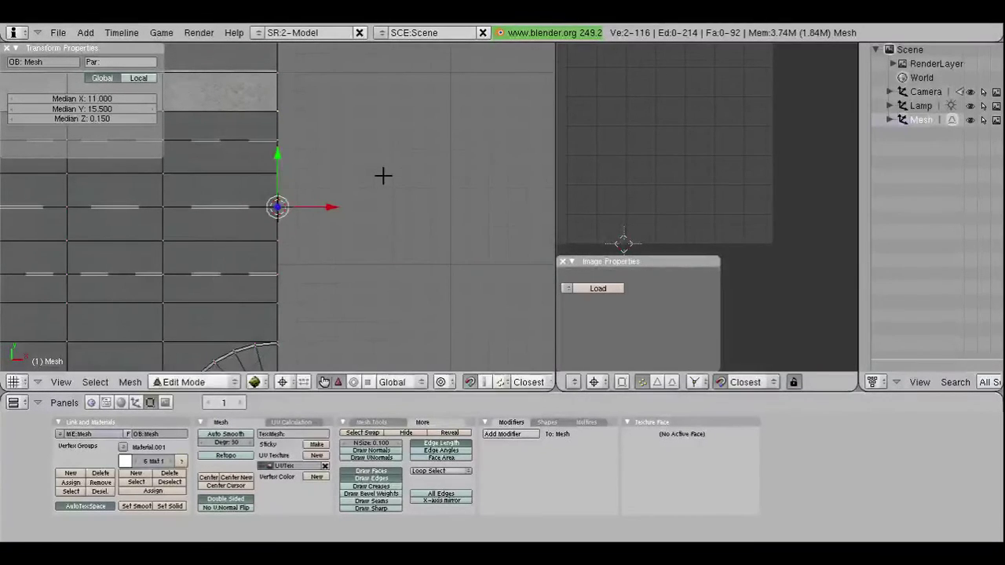
Step: Extrude the raised edge 0.5 along X as Only Edges and select the new strip face
{"action": "key", "text": "f"}
{"action": "key", "text": "e"}
{"action": "left_click", "coordinate": [382, 176]}
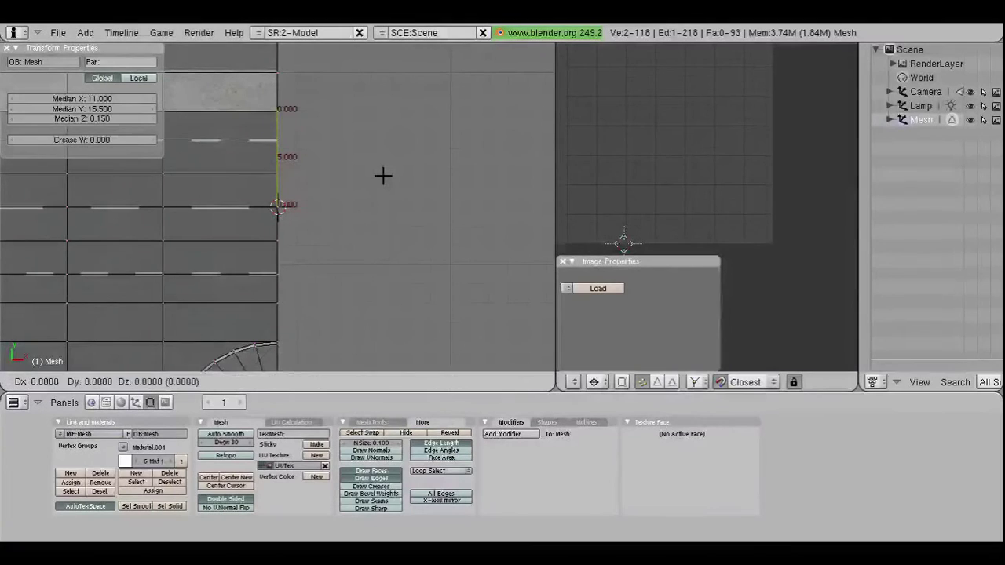
{"action": "type", "text": "x"}
{"action": "type", "text": "0.5"}
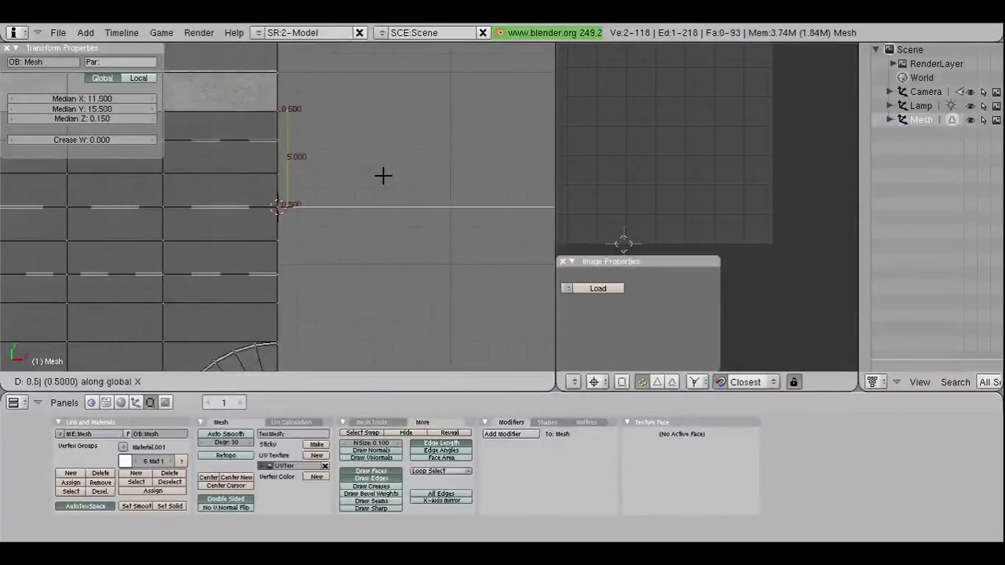
{"action": "key", "text": "Return"}
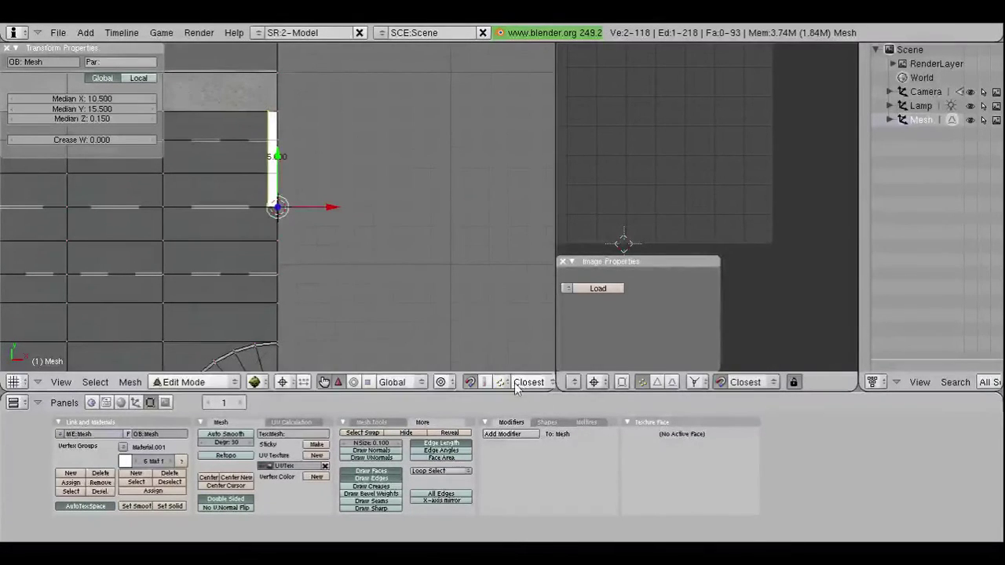
{"action": "scroll", "coordinate": [518, 385], "scroll_direction": "down", "scroll_amount": 2}
{"action": "scroll", "coordinate": [518, 384], "scroll_direction": "down", "scroll_amount": 2}
{"action": "key", "text": "a"}
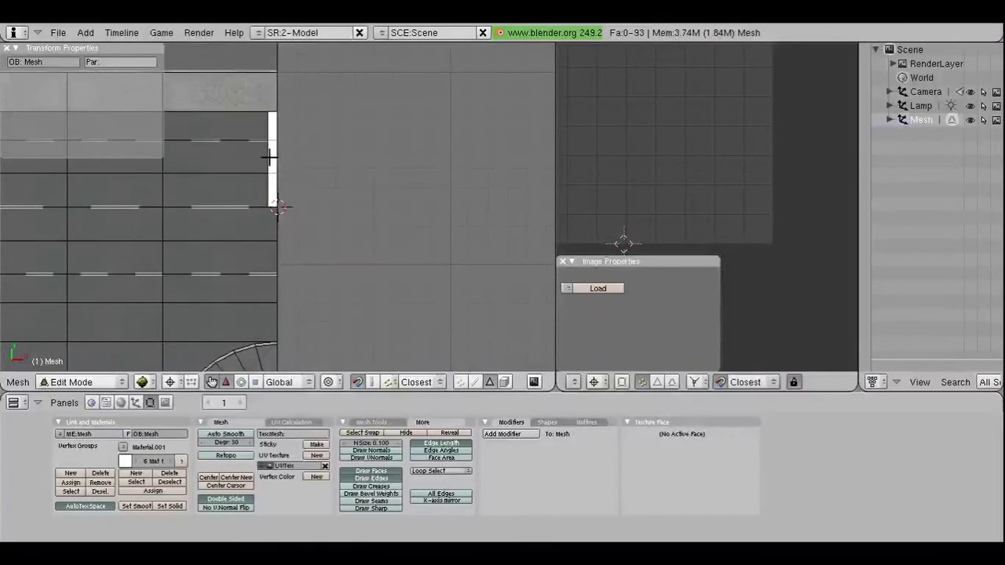
{"action": "right_click", "coordinate": [271, 157]}
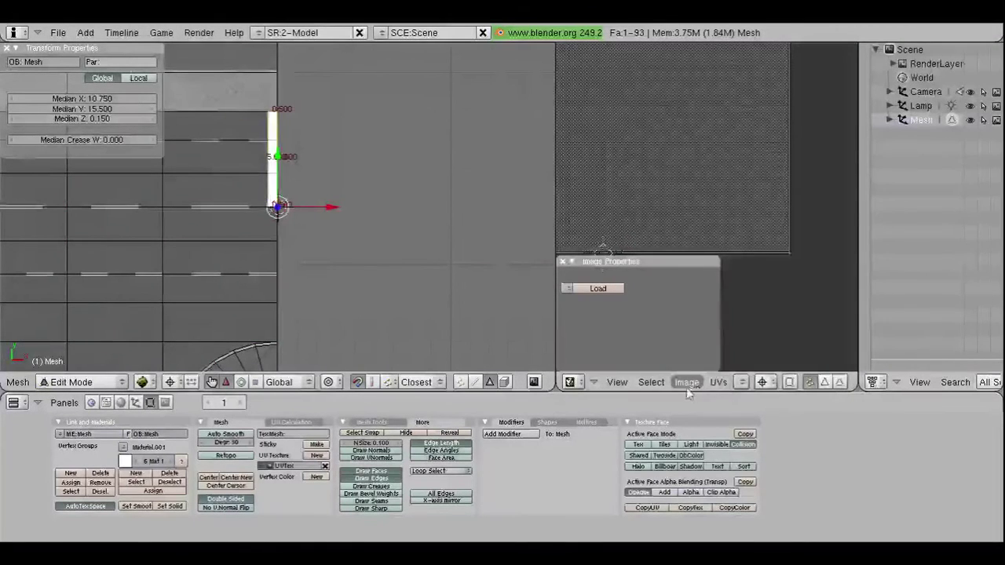
Step: Assign the str_asphdrk_mark1.bmp texture to the new curb strip face
{"action": "left_click", "coordinate": [744, 383]}
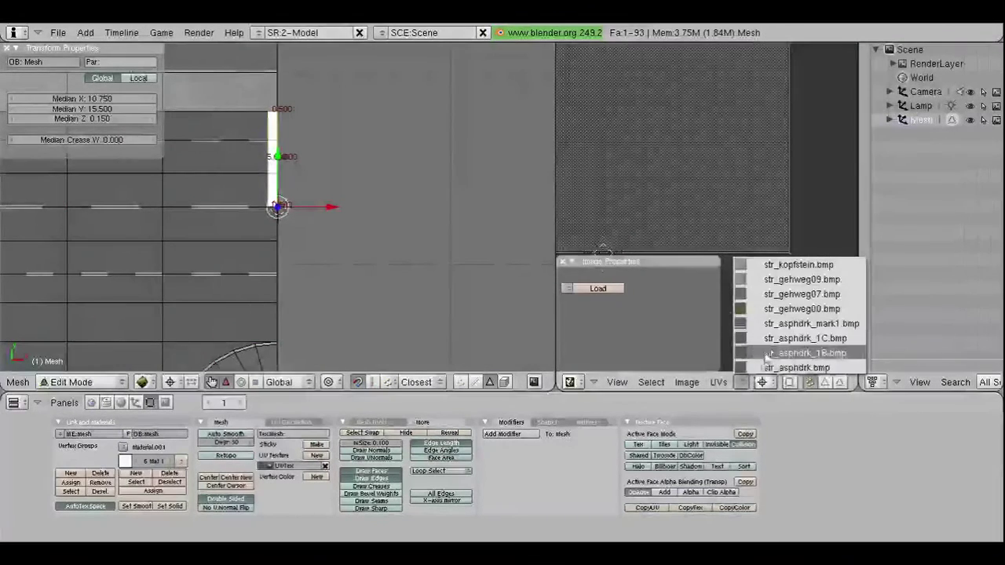
{"action": "left_click", "coordinate": [757, 323]}
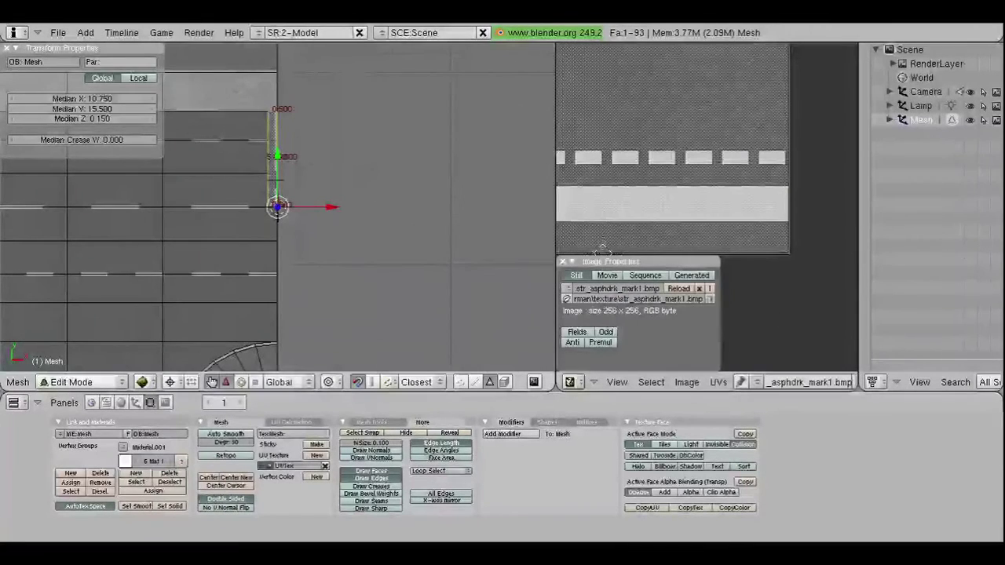
{"action": "scroll", "coordinate": [275, 180], "scroll_direction": "down", "scroll_amount": 1}
{"action": "scroll", "coordinate": [525, 194], "scroll_direction": "down", "scroll_amount": 1}
{"action": "scroll", "coordinate": [624, 211], "scroll_direction": "down", "scroll_amount": 2}
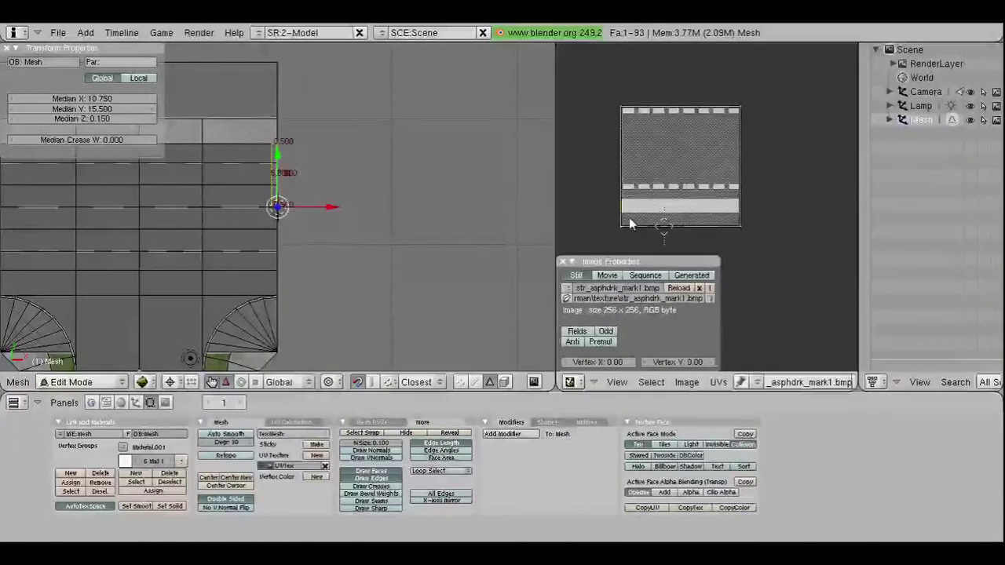
{"action": "scroll", "coordinate": [730, 244], "scroll_direction": "up", "scroll_amount": 5}
{"action": "scroll", "coordinate": [728, 237], "scroll_direction": "up", "scroll_amount": 1}
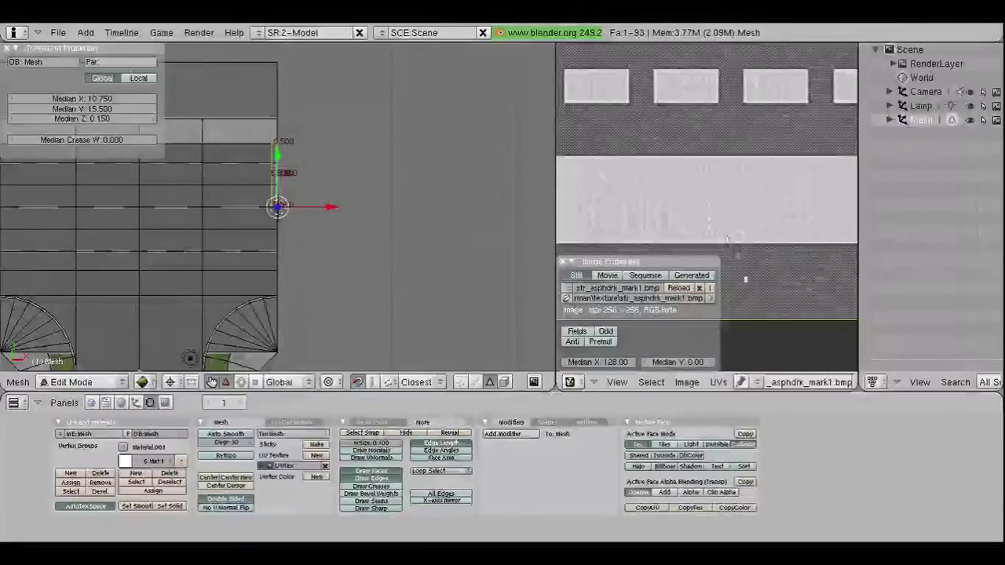
Step: Move the strip's UVs vertically and set their median Y to 27
{"action": "key", "text": "g"}
{"action": "key", "text": "y"}
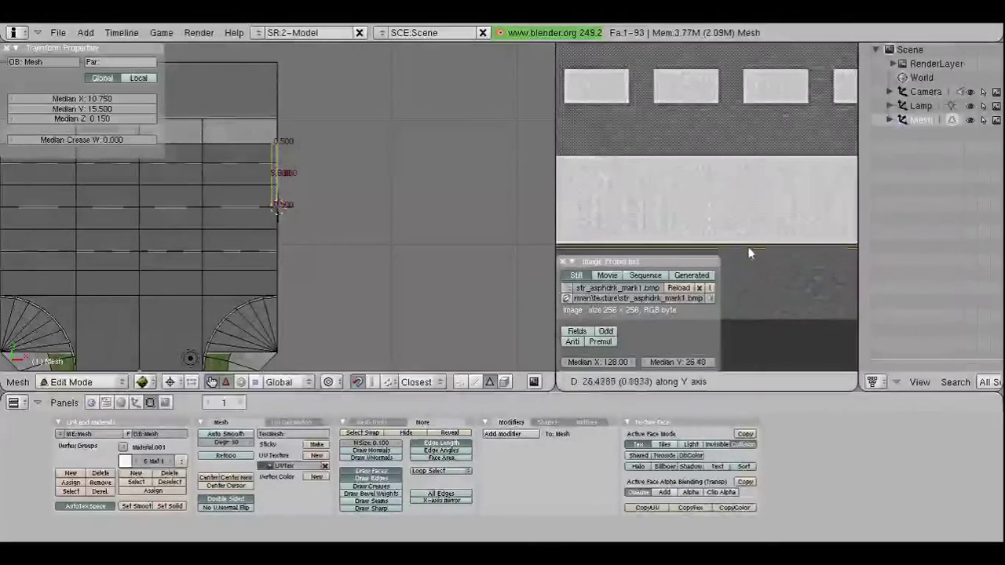
{"action": "left_click", "coordinate": [748, 244]}
{"action": "scroll", "coordinate": [748, 245], "scroll_direction": "up", "scroll_amount": 3}
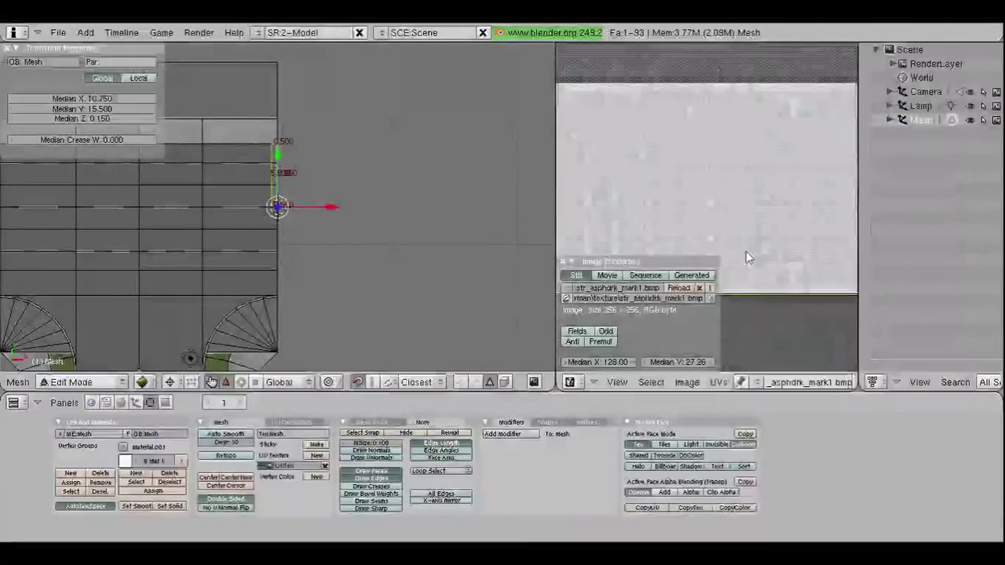
{"action": "scroll", "coordinate": [737, 252], "scroll_direction": "up", "scroll_amount": 2}
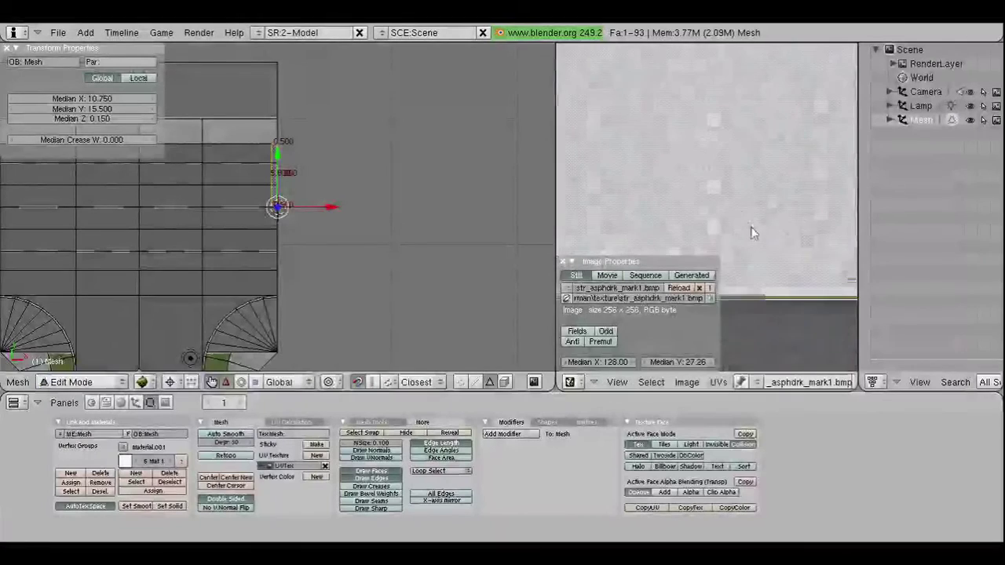
{"action": "left_click", "coordinate": [678, 361]}
{"action": "type", "text": "27"}
{"action": "key", "text": "Return"}
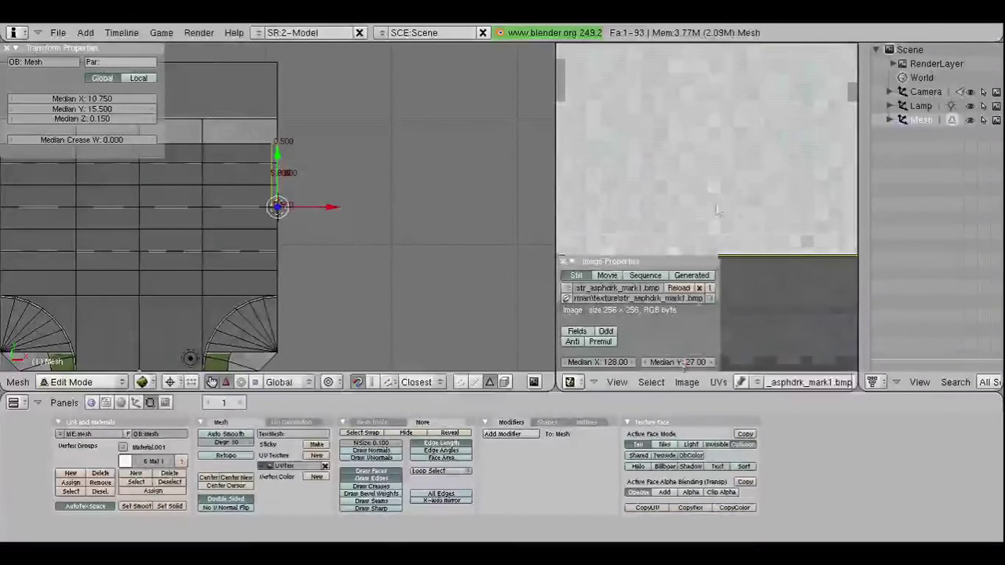
{"action": "scroll", "coordinate": [706, 206], "scroll_direction": "down", "scroll_amount": 3}
{"action": "scroll", "coordinate": [646, 152], "scroll_direction": "down", "scroll_amount": 3}
Step: Add the other top UV vertex to the selection and move the strip's UVs vertically
{"action": "right_click", "coordinate": [724, 128], "text": "shift"}
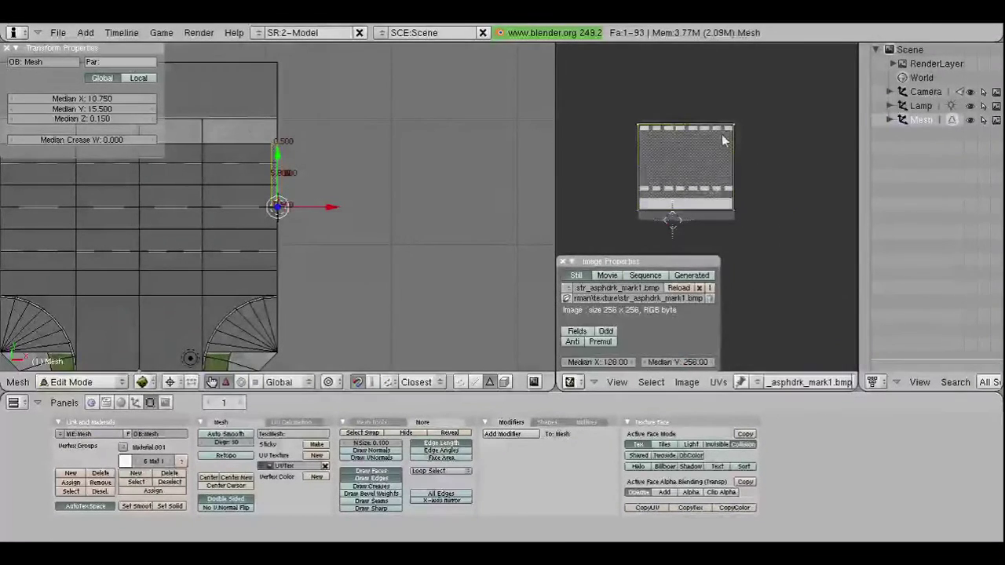
{"action": "scroll", "coordinate": [725, 128], "scroll_direction": "up", "scroll_amount": 2}
{"action": "scroll", "coordinate": [717, 150], "scroll_direction": "up", "scroll_amount": 2}
{"action": "scroll", "coordinate": [711, 138], "scroll_direction": "down", "scroll_amount": 2}
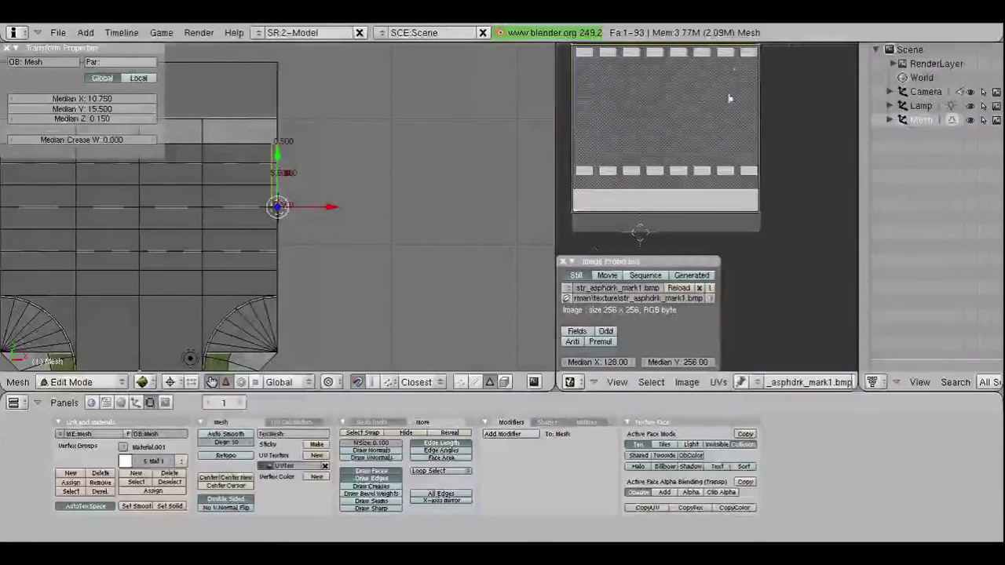
{"action": "key", "text": "g"}
{"action": "key", "text": "y"}
{"action": "left_click", "coordinate": [730, 193]}
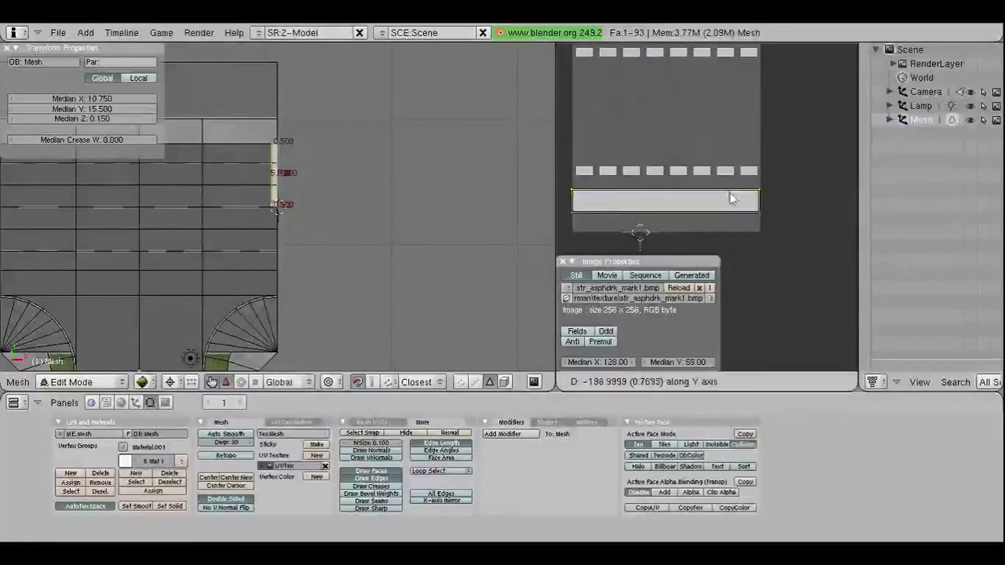
Step: Set the selected UVs' median Y to 58 on the texture's lower band
{"action": "scroll", "coordinate": [732, 191], "scroll_direction": "up", "scroll_amount": 2}
{"action": "scroll", "coordinate": [714, 173], "scroll_direction": "up", "scroll_amount": 2}
{"action": "middle_click_drag", "start_coordinate": [695, 148], "coordinate": [697, 181]}
{"action": "scroll", "coordinate": [695, 164], "scroll_direction": "up", "scroll_amount": 1}
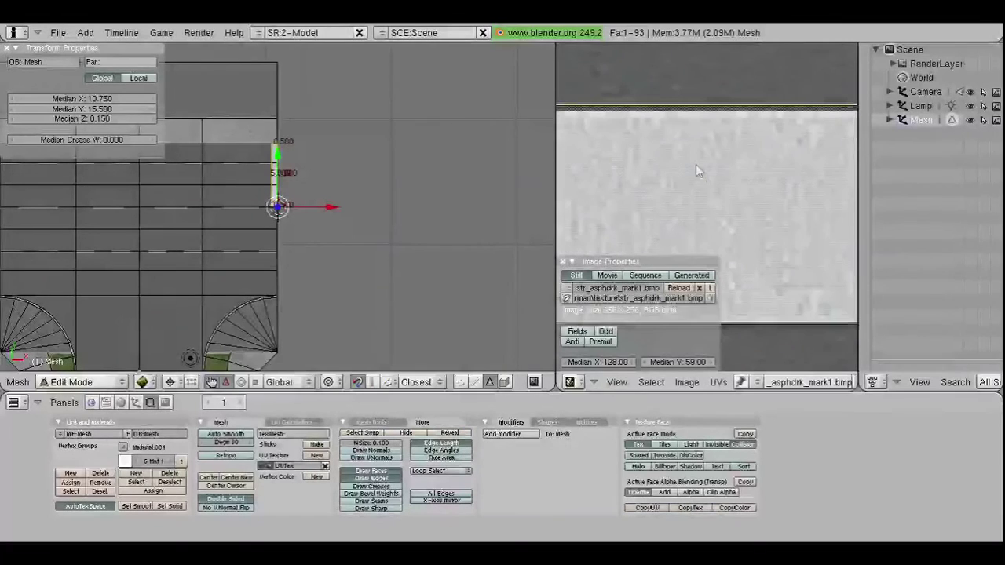
{"action": "left_click", "coordinate": [682, 363]}
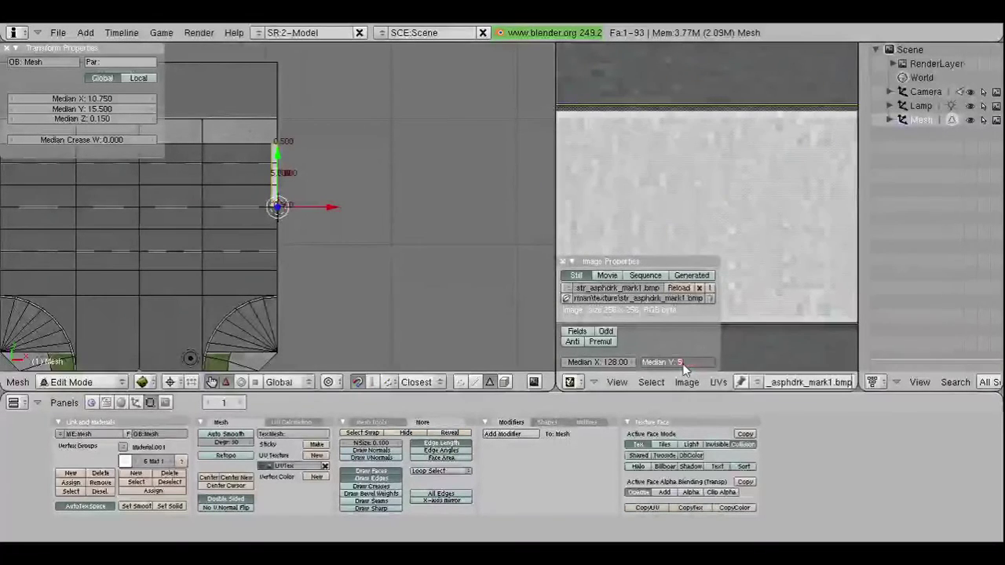
{"action": "key", "text": "Return"}
Step: Select the strip's right-edge UV vertices and set their median X to 384
{"action": "scroll", "coordinate": [685, 181], "scroll_direction": "down", "scroll_amount": 1}
{"action": "scroll", "coordinate": [690, 173], "scroll_direction": "down", "scroll_amount": 3}
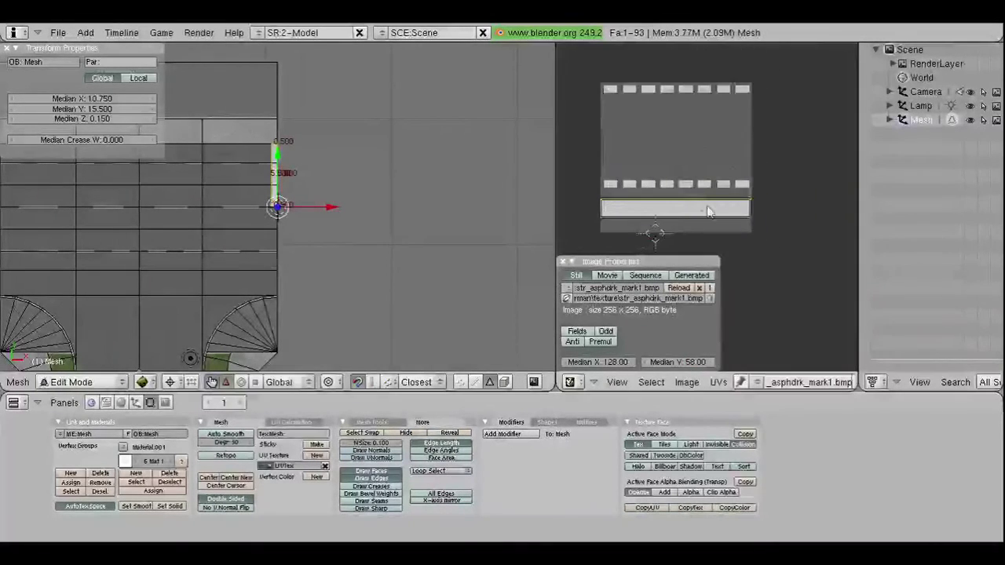
{"action": "scroll", "coordinate": [730, 215], "scroll_direction": "up", "scroll_amount": 1}
{"action": "right_click", "coordinate": [758, 206]}
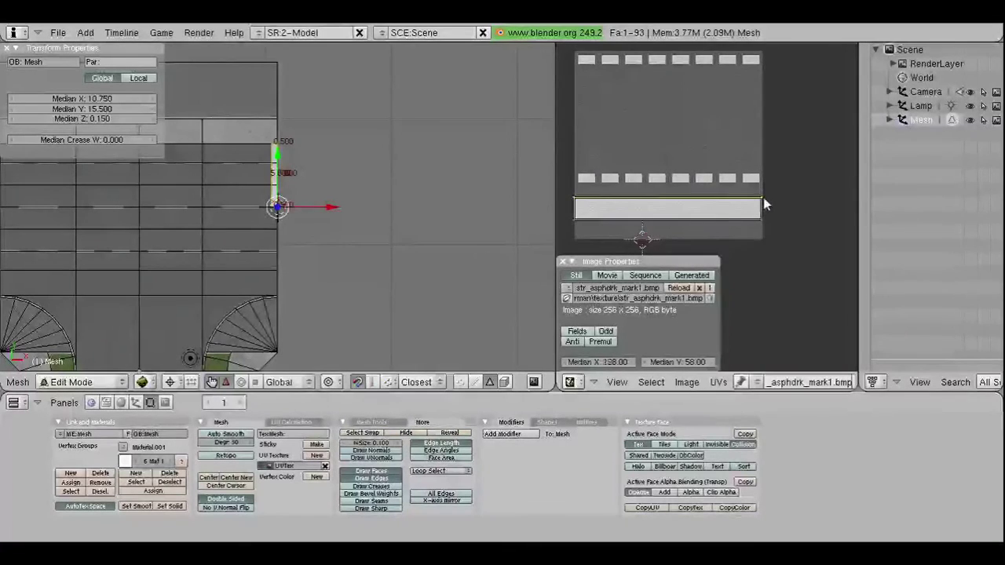
{"action": "right_click", "coordinate": [767, 219], "text": "shift"}
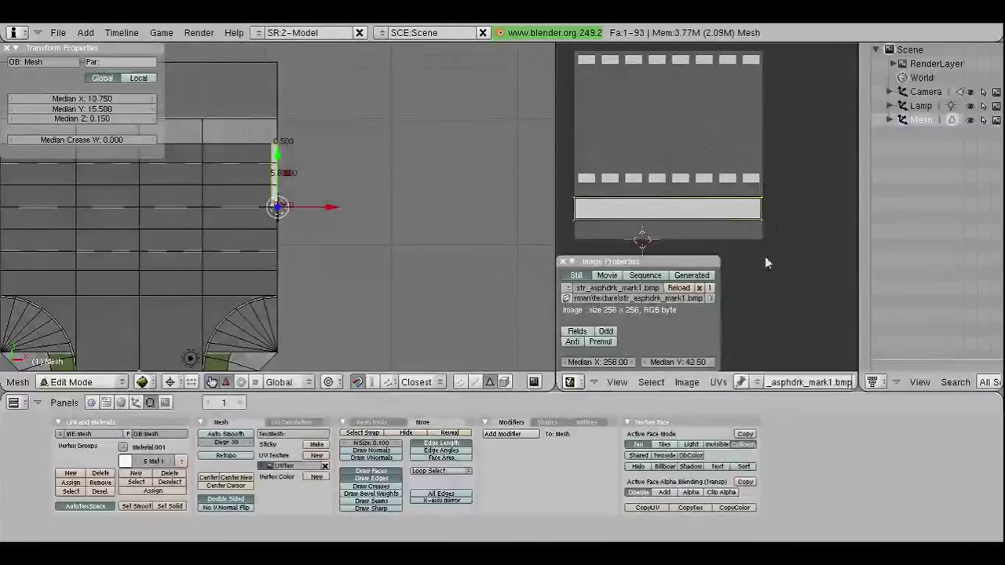
{"action": "left_click", "coordinate": [603, 359]}
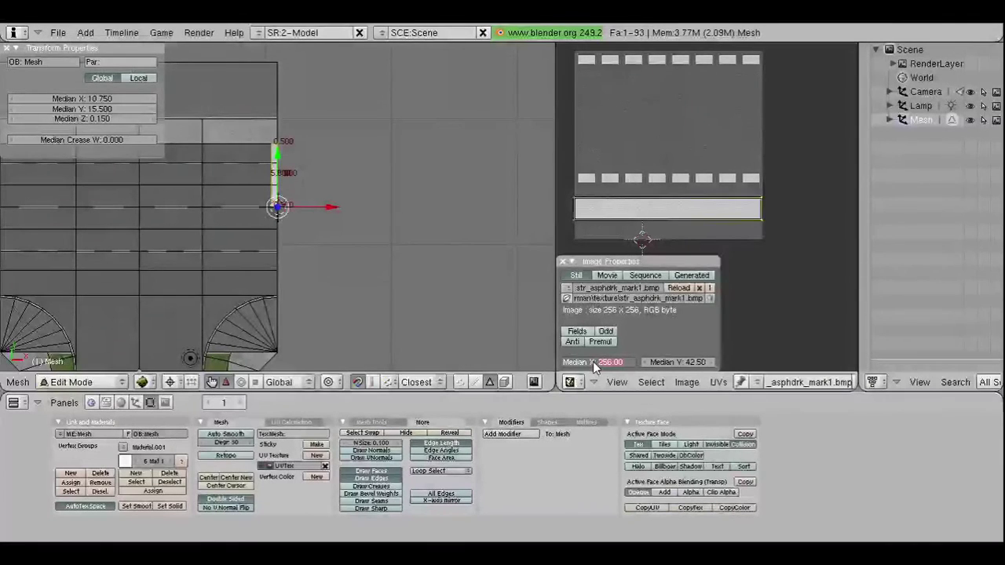
{"action": "type", "text": "384"}
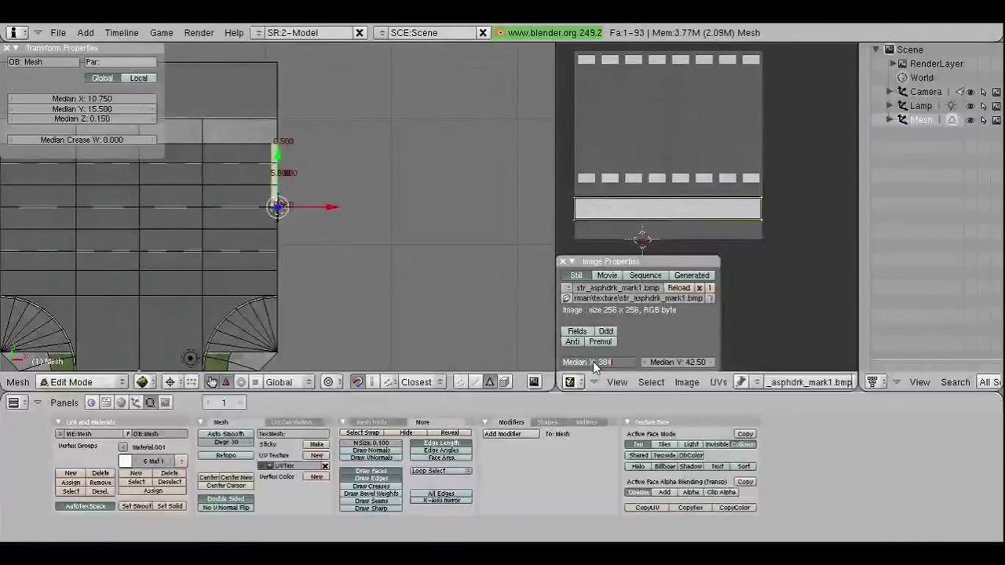
{"action": "key", "text": "Return"}
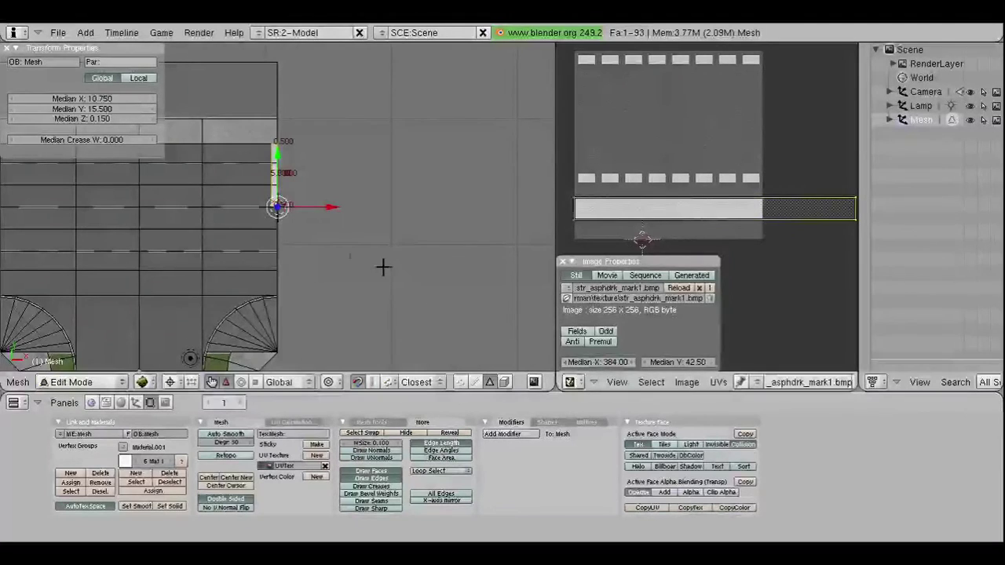
Step: Attempt a further UV grab (gy1x-57), cancel it, and zoom the view back out
{"action": "scroll", "coordinate": [236, 200], "scroll_direction": "up", "scroll_amount": 5}
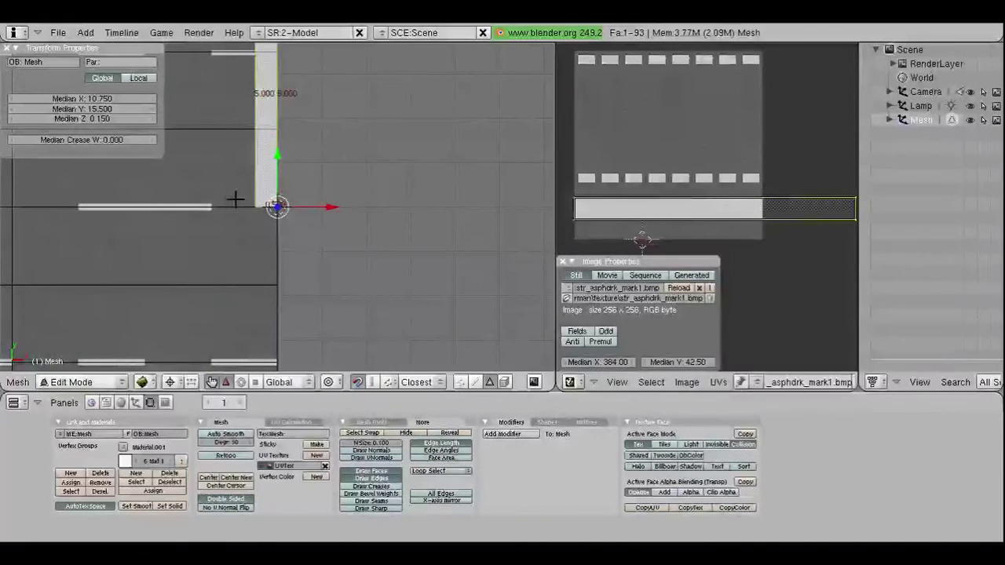
{"action": "scroll", "coordinate": [237, 200], "scroll_direction": "up", "scroll_amount": 2}
{"action": "scroll", "coordinate": [240, 203], "scroll_direction": "up", "scroll_amount": 2}
{"action": "scroll", "coordinate": [243, 204], "scroll_direction": "up", "scroll_amount": 1}
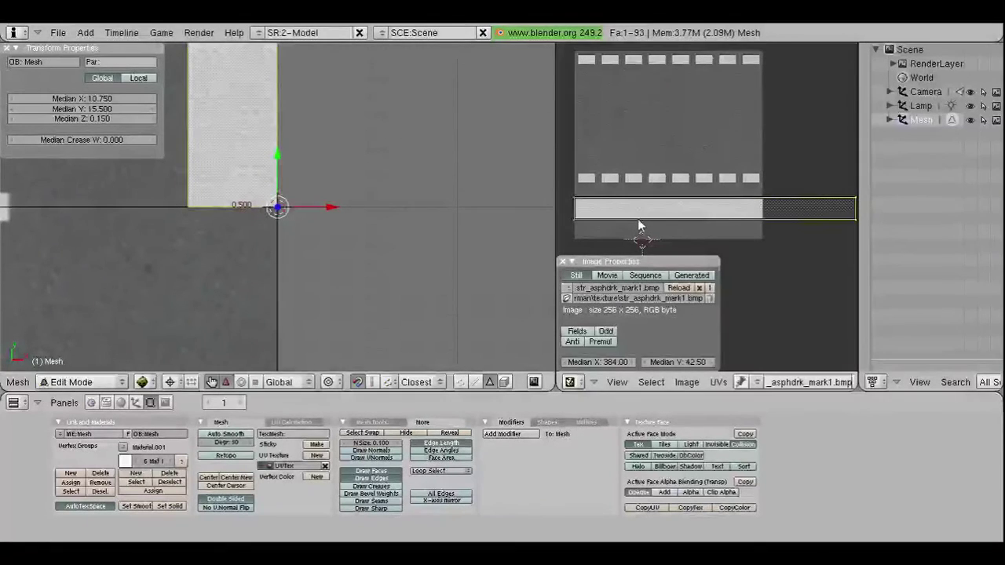
{"action": "type", "text": "gy"}
{"action": "type", "text": "1"}
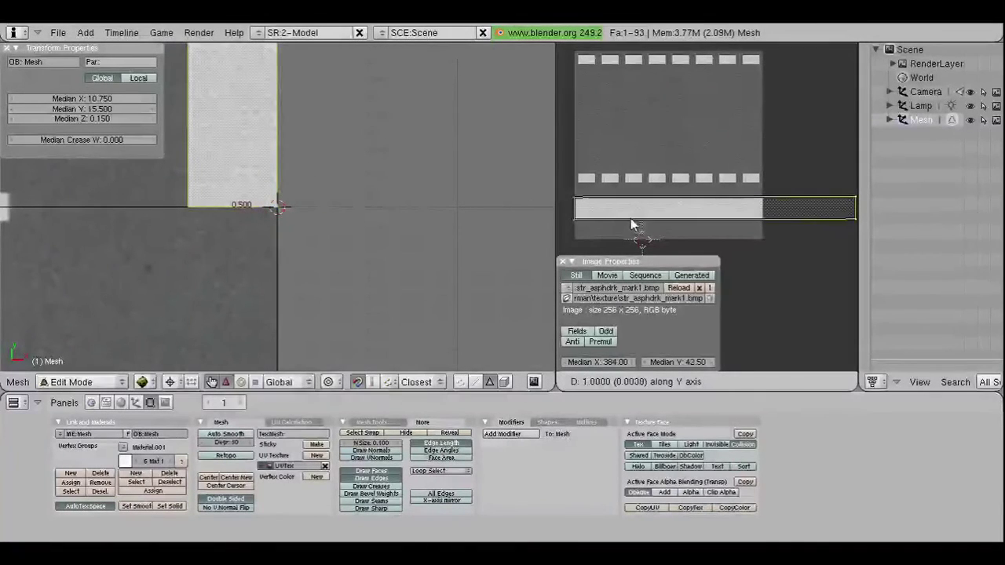
{"action": "type", "text": "x"}
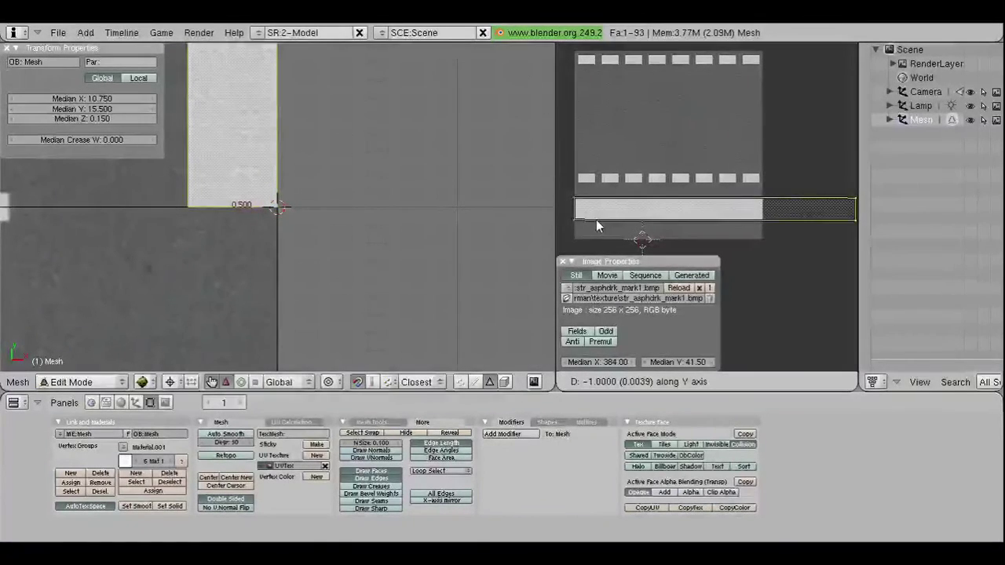
{"action": "type", "text": "-57"}
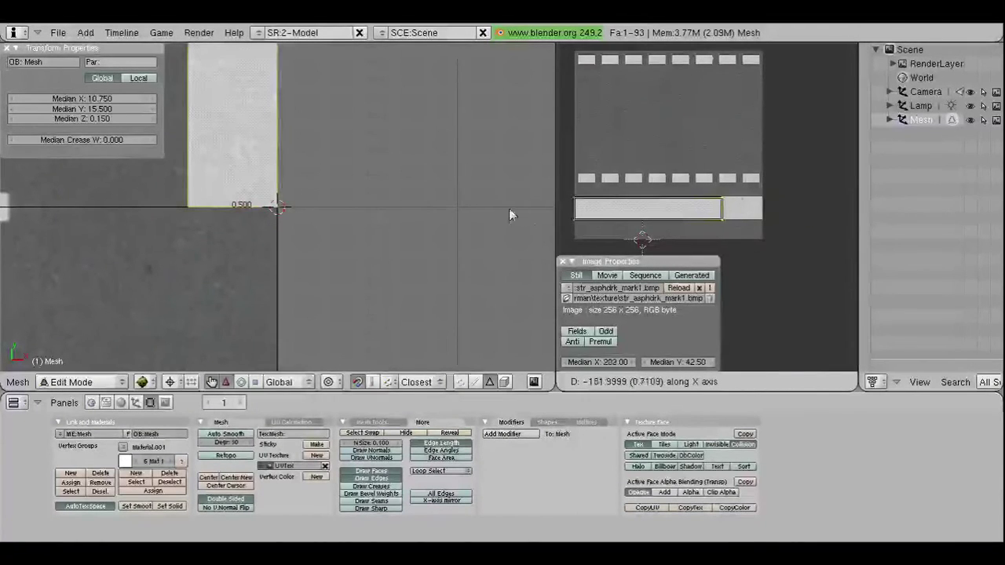
{"action": "key", "text": "Escape"}
{"action": "scroll", "coordinate": [321, 205], "scroll_direction": "down", "scroll_amount": 1}
{"action": "scroll", "coordinate": [283, 207], "scroll_direction": "down", "scroll_amount": 2}
{"action": "scroll", "coordinate": [271, 210], "scroll_direction": "down", "scroll_amount": 2}
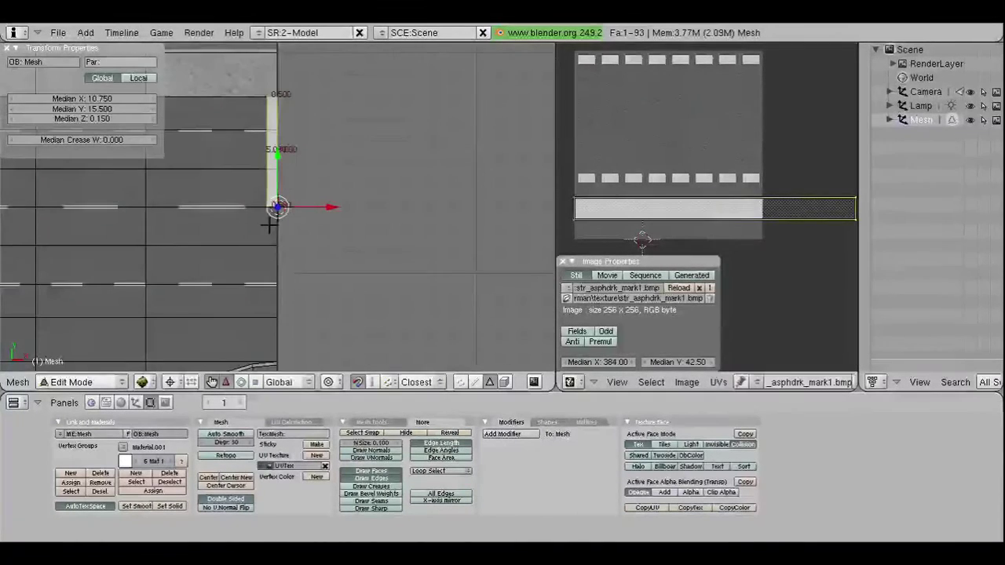
{"action": "scroll", "coordinate": [263, 215], "scroll_direction": "down", "scroll_amount": 2}
{"action": "scroll", "coordinate": [263, 215], "scroll_direction": "down", "scroll_amount": 2}
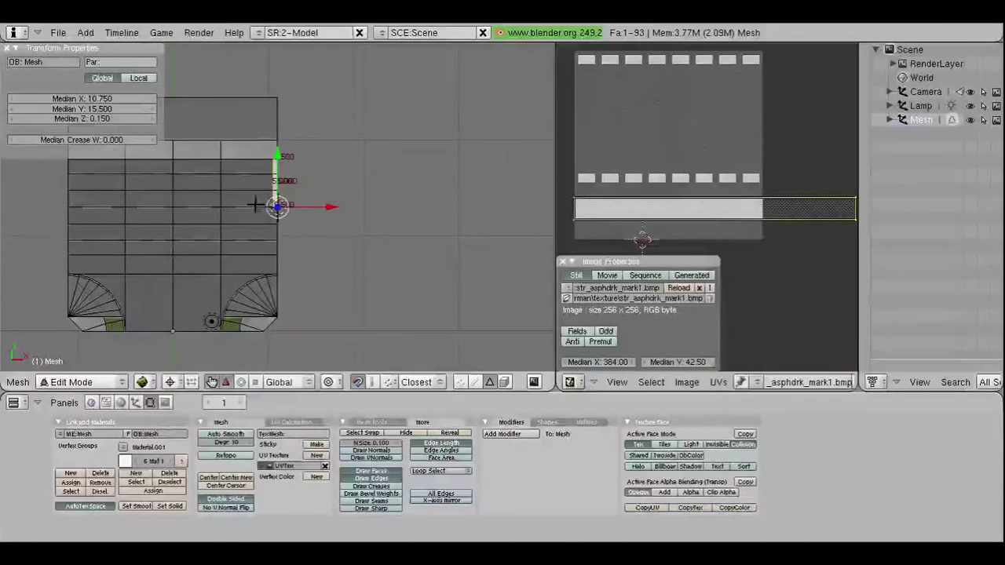
Step: Snap the 3D cursor to the strip's corner vertex in vertex select mode
{"action": "left_click", "coordinate": [461, 381]}
{"action": "right_click", "coordinate": [173, 206]}
{"action": "key", "text": "shift+s"}
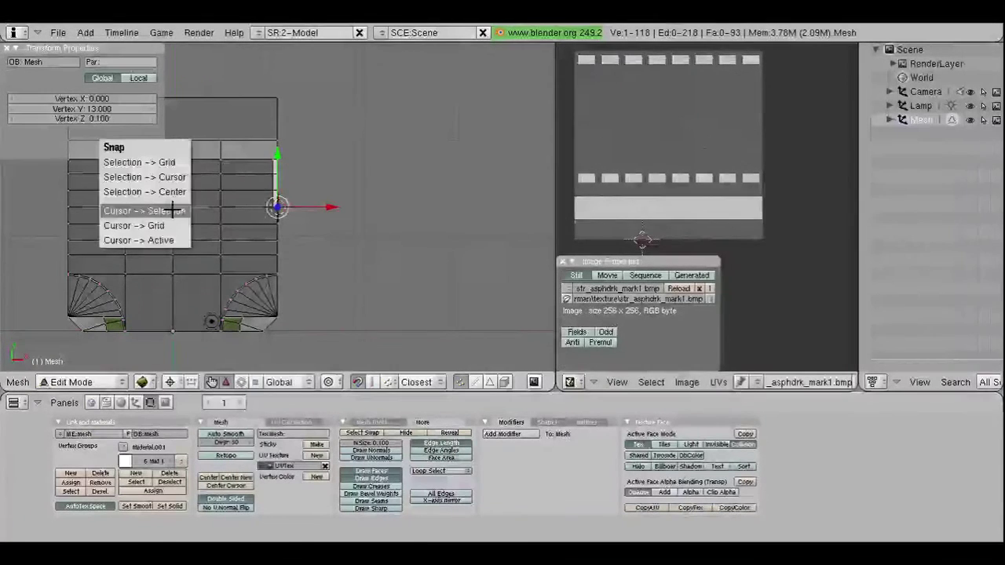
{"action": "left_click", "coordinate": [169, 209]}
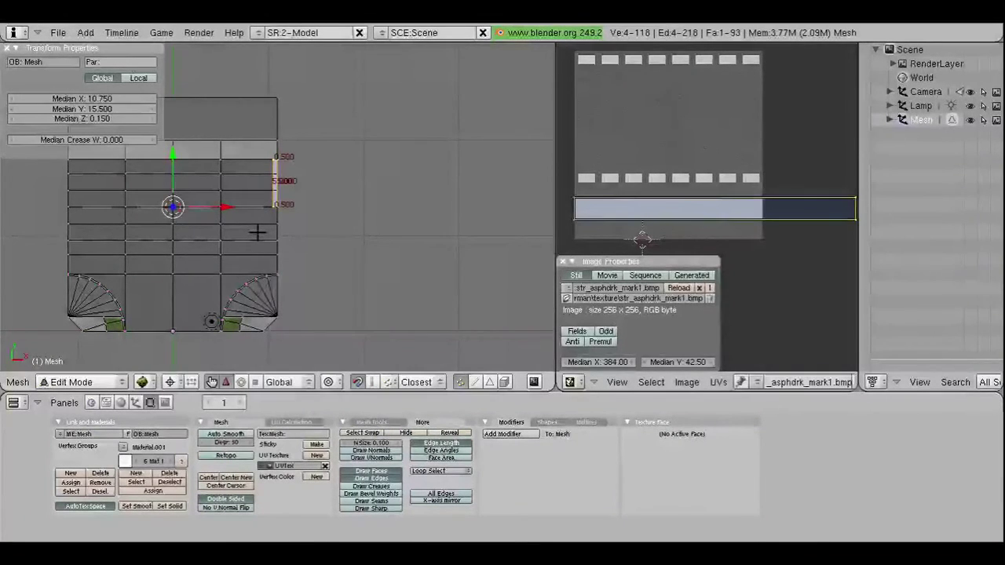
Step: Duplicate the strip face and rotate the copy 180° around Z
{"action": "key", "text": "shift+d"}
{"action": "key", "text": "r"}
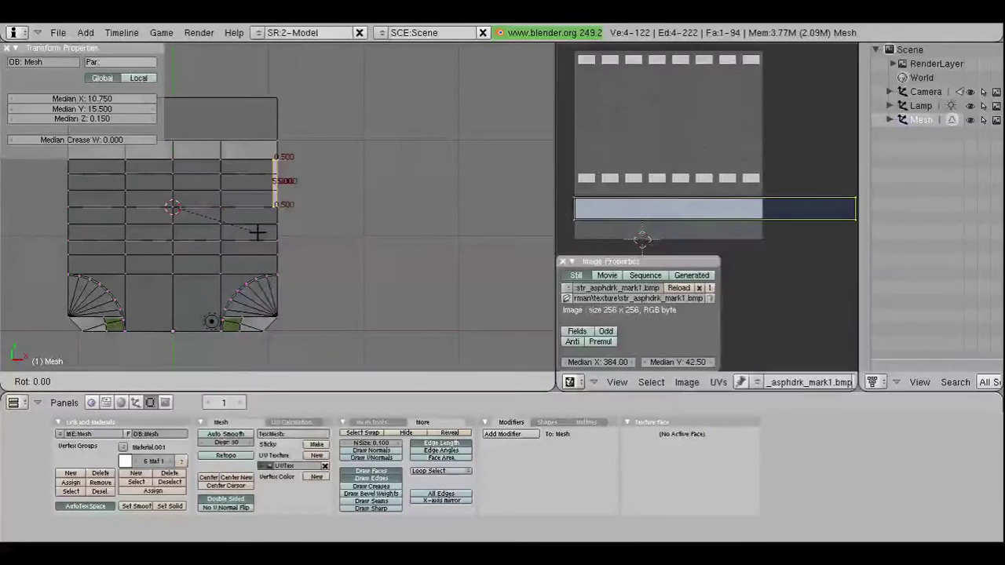
{"action": "type", "text": "z180"}
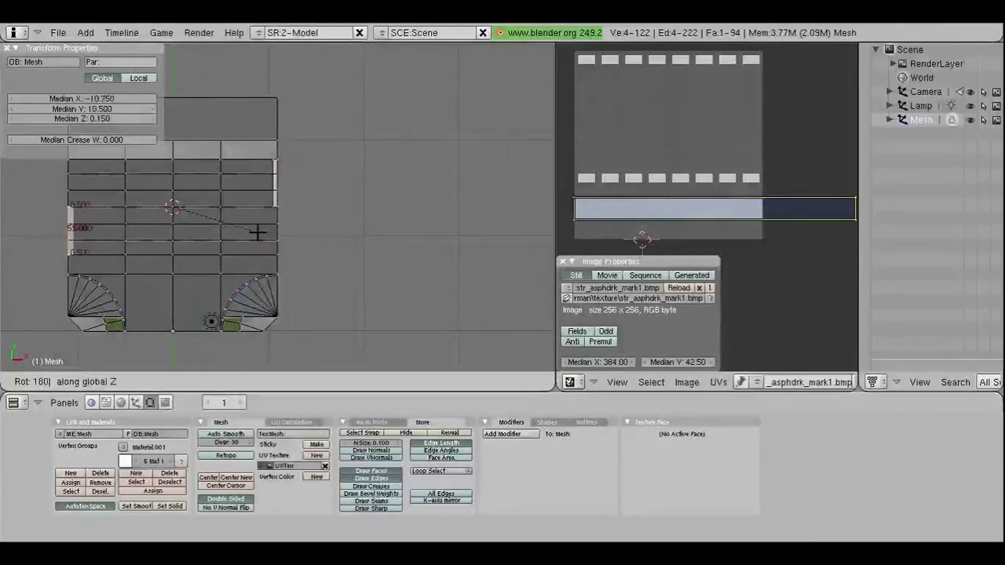
{"action": "key", "text": "Return"}
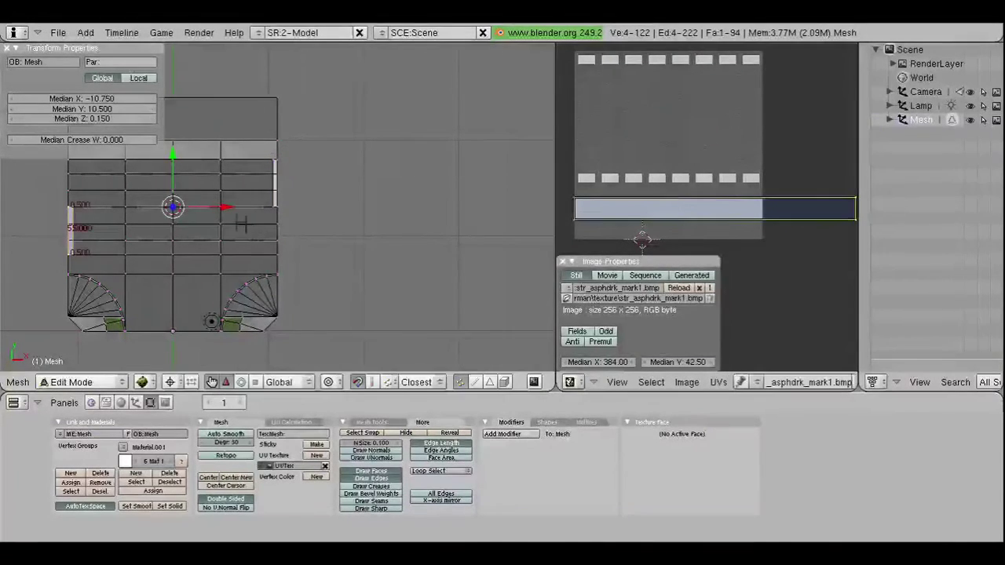
Step: Remove doubled vertices across the whole mesh, then deselect everything
{"action": "key", "text": "a"}
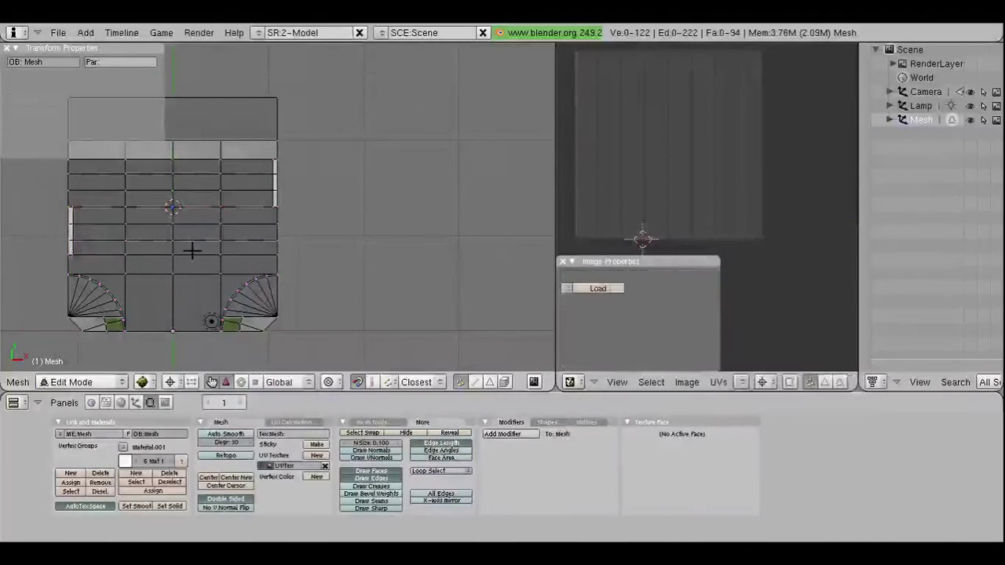
{"action": "key", "text": "a"}
{"action": "key", "text": "w"}
{"action": "left_click", "coordinate": [190, 251]}
{"action": "key", "text": "a"}
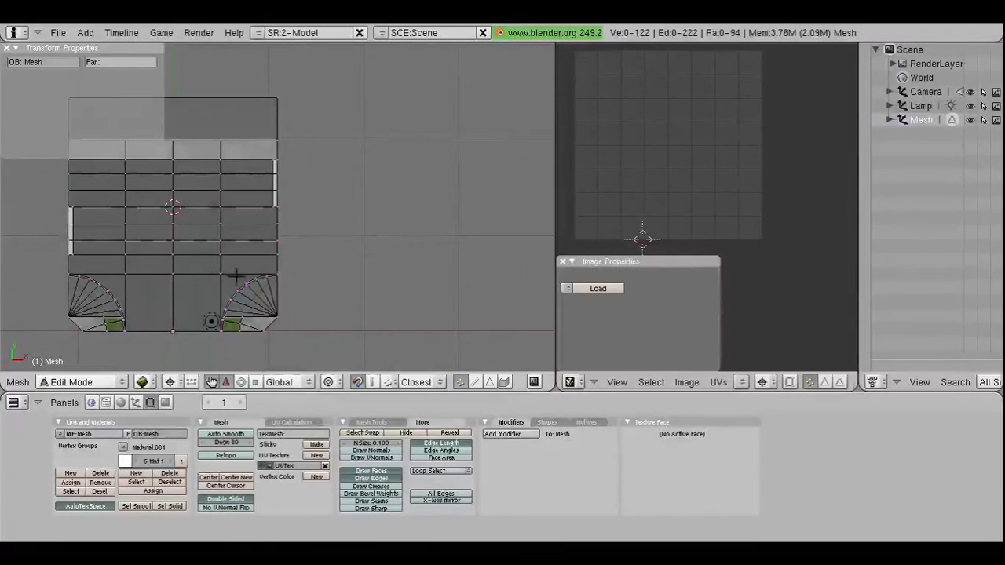
{"action": "scroll", "coordinate": [228, 275], "scroll_direction": "up", "scroll_amount": 2}
{"action": "scroll", "coordinate": [235, 282], "scroll_direction": "down", "scroll_amount": 1}
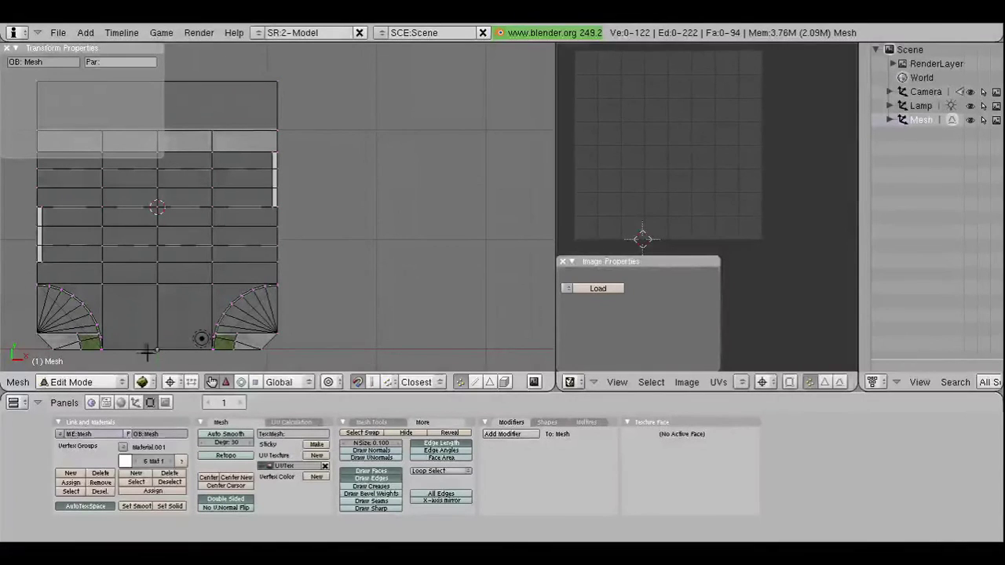
Step: Snap the cursor to the road's bottom corner vertex and select the neighbouring vertex too
{"action": "right_click", "coordinate": [157, 347]}
{"action": "key", "text": "shift+s"}
{"action": "left_click", "coordinate": [149, 343]}
{"action": "key", "text": "c"}
{"action": "scroll", "coordinate": [157, 342], "scroll_direction": "up", "scroll_amount": 4}
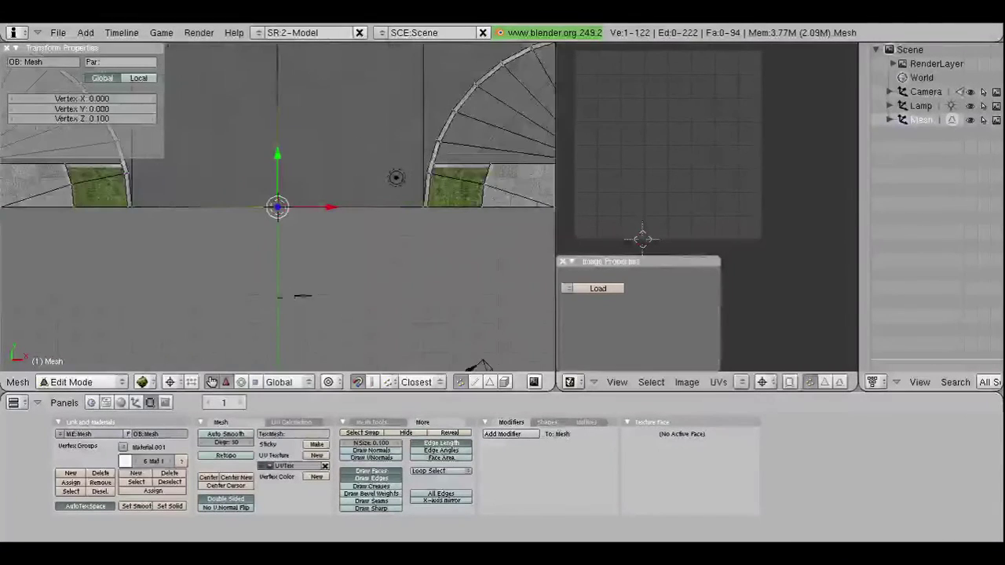
{"action": "mouse_move", "coordinate": [406, 220]}
{"action": "middle_mouse_down"}
{"action": "mouse_move", "coordinate": [431, 209]}
{"action": "mouse_move", "coordinate": [410, 193]}
{"action": "middle_mouse_up"}
{"action": "right_click", "coordinate": [410, 194], "text": "shift"}
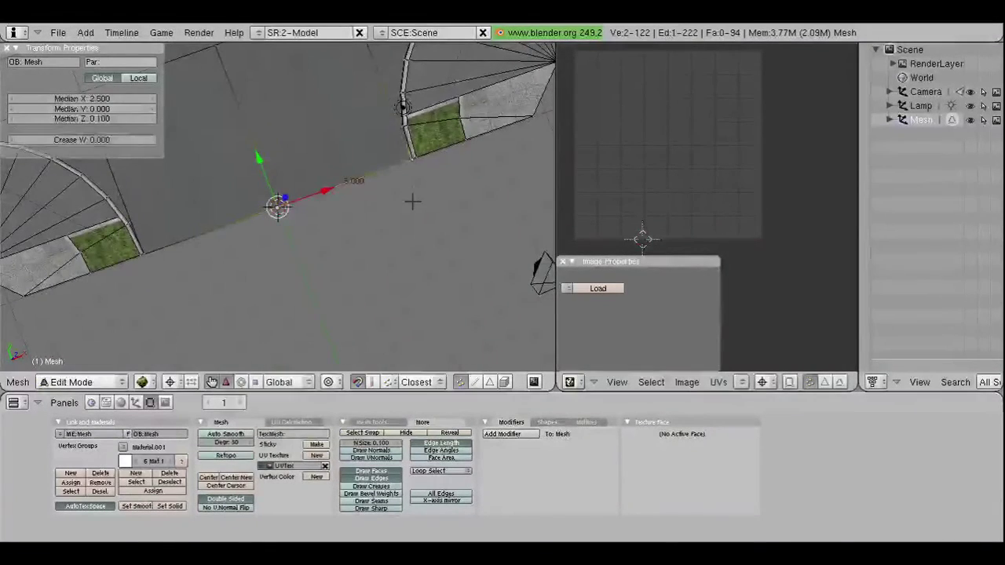
{"action": "middle_click_drag", "start_coordinate": [289, 229], "coordinate": [281, 213]}
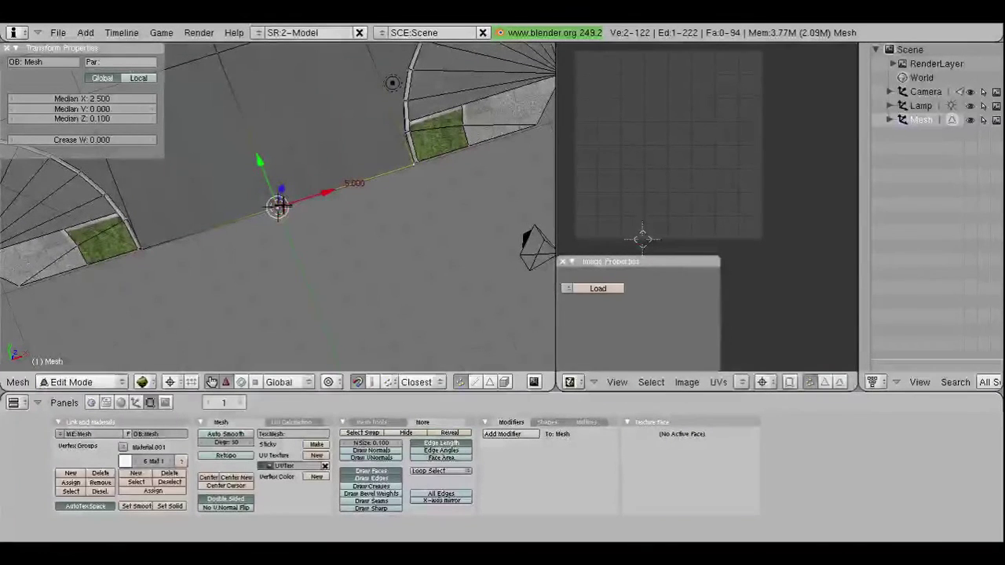
Step: Raise the edge to height 0.15, extrude it along Y, and select the new strip face
{"action": "type", "text": "gz"}
{"action": "type", "text": "0"}
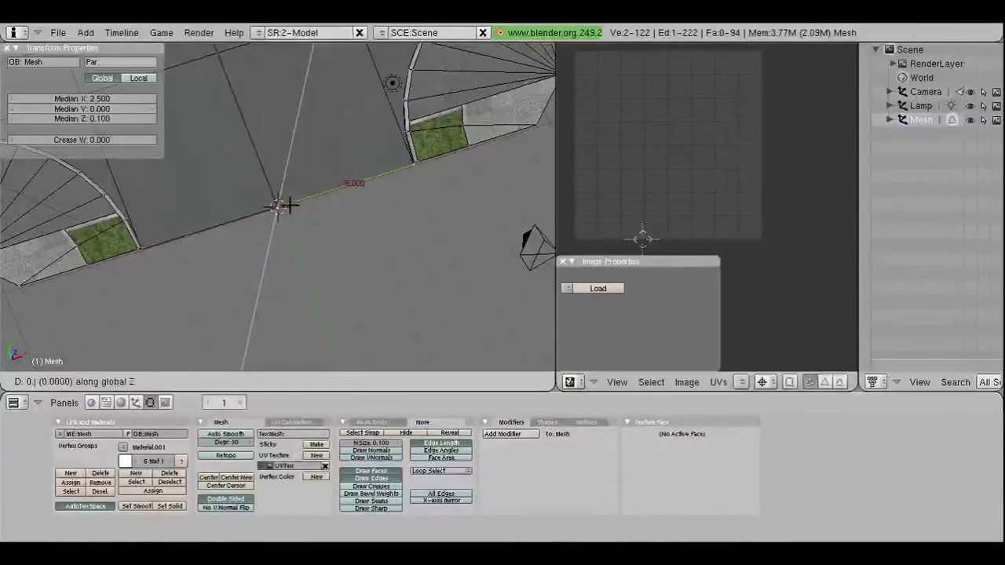
{"action": "type", "text": ".00"}
{"action": "type", "text": "0.1"}
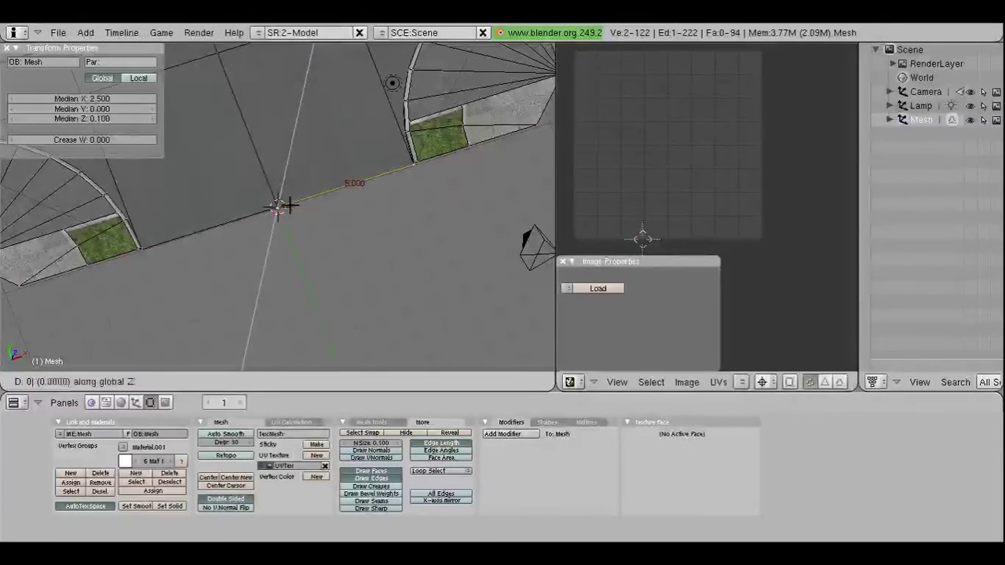
{"action": "type", "text": "5"}
{"action": "key", "text": "Return"}
{"action": "key", "text": "e"}
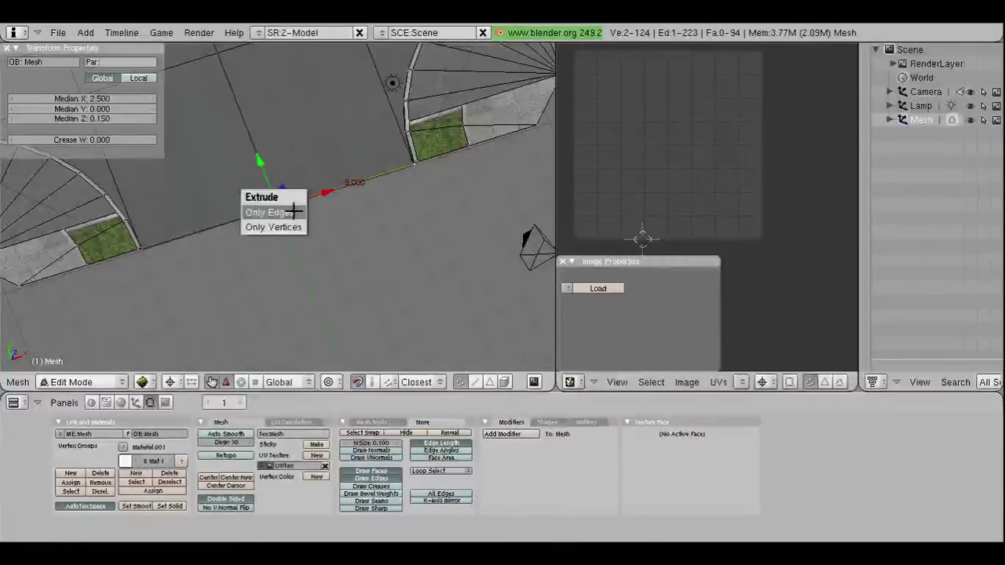
{"action": "left_click", "coordinate": [288, 211]}
{"action": "type", "text": "y"}
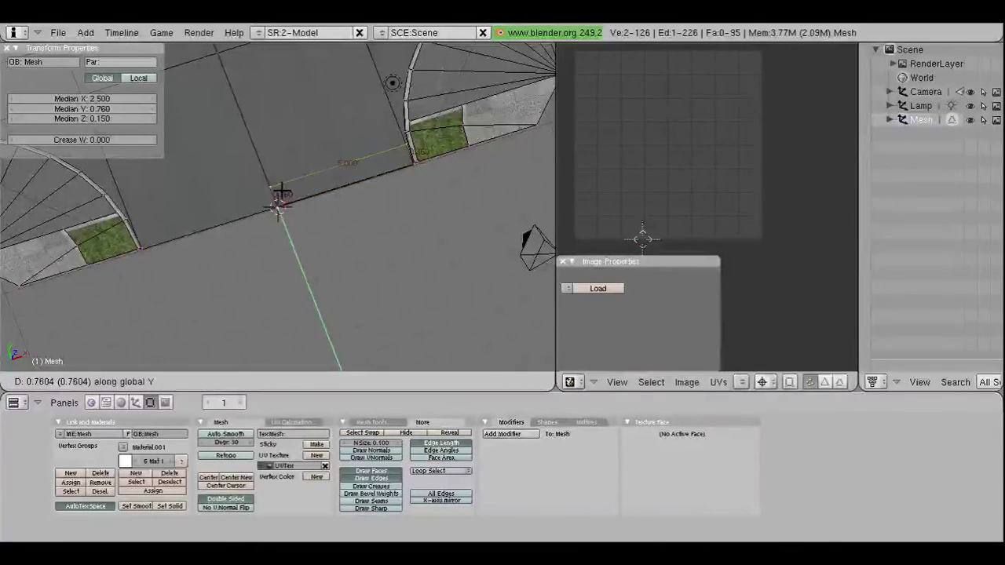
{"action": "type", "text": "1"}
{"action": "key", "text": "Return"}
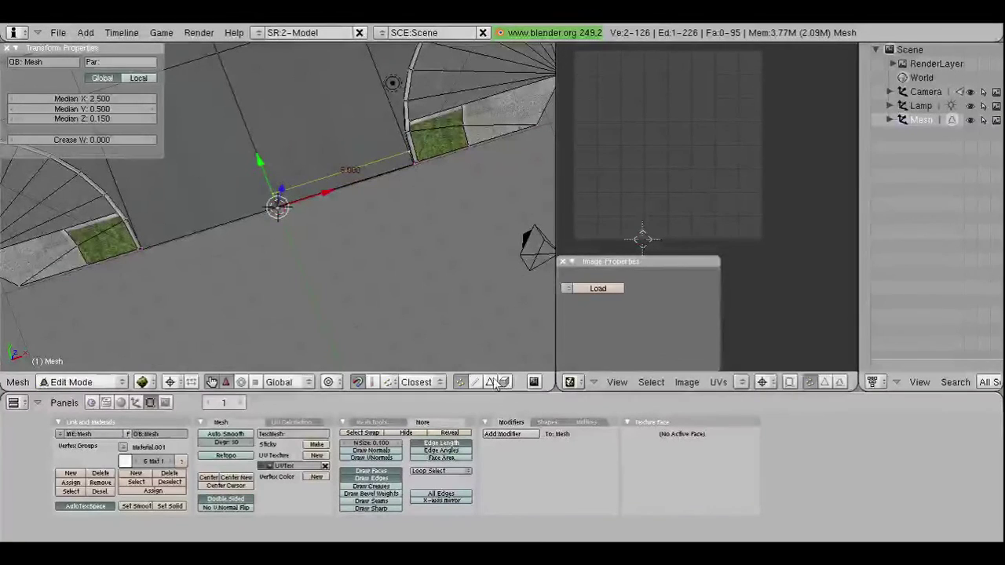
{"action": "left_click", "coordinate": [488, 382]}
{"action": "right_click", "coordinate": [348, 174]}
Step: Project the strip face's UVs from view and assign str_asphdrk_mark1.bmp to it
{"action": "key", "text": "u"}
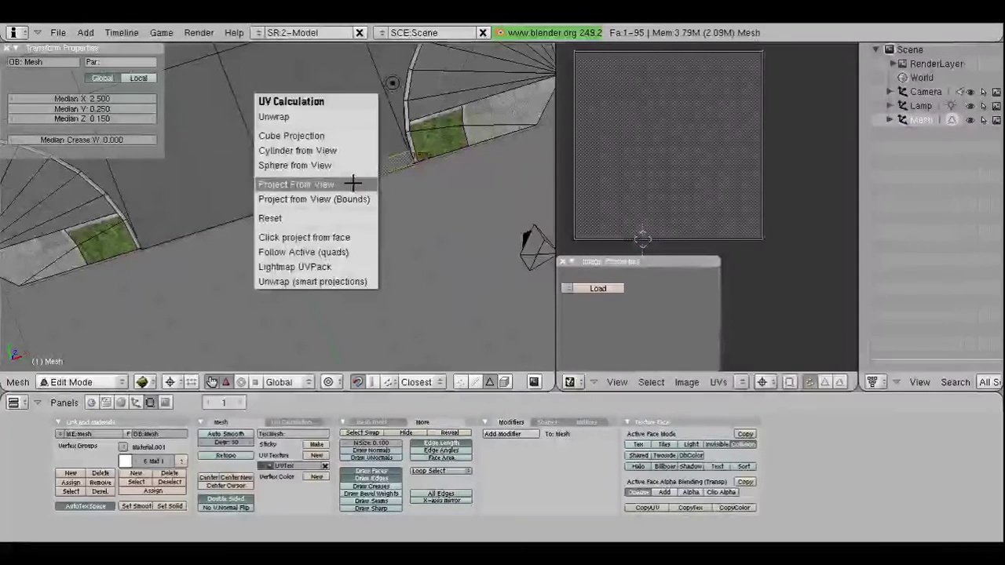
{"action": "left_click", "coordinate": [352, 183]}
{"action": "key", "text": "w"}
{"action": "left_click", "coordinate": [410, 224]}
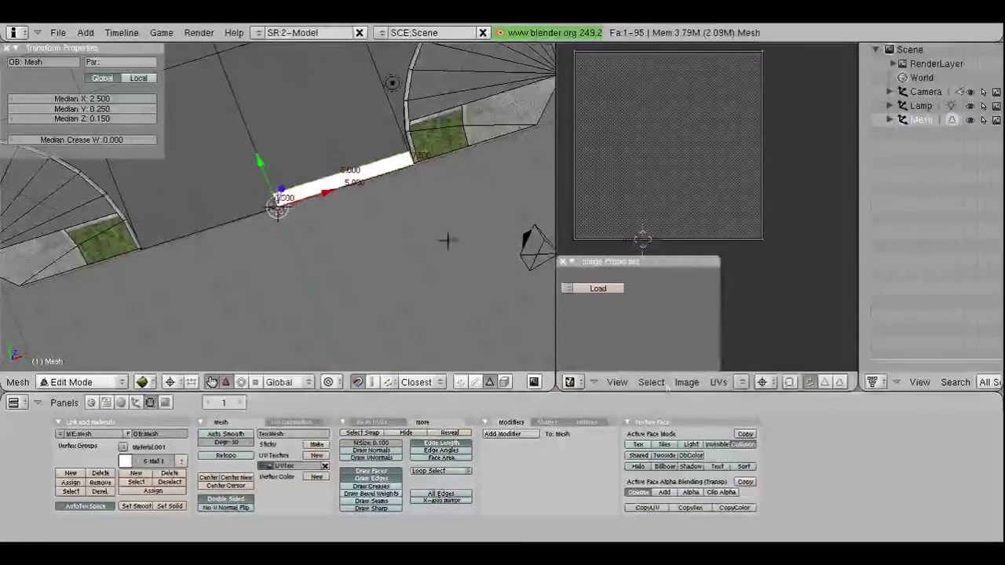
{"action": "left_click", "coordinate": [741, 382]}
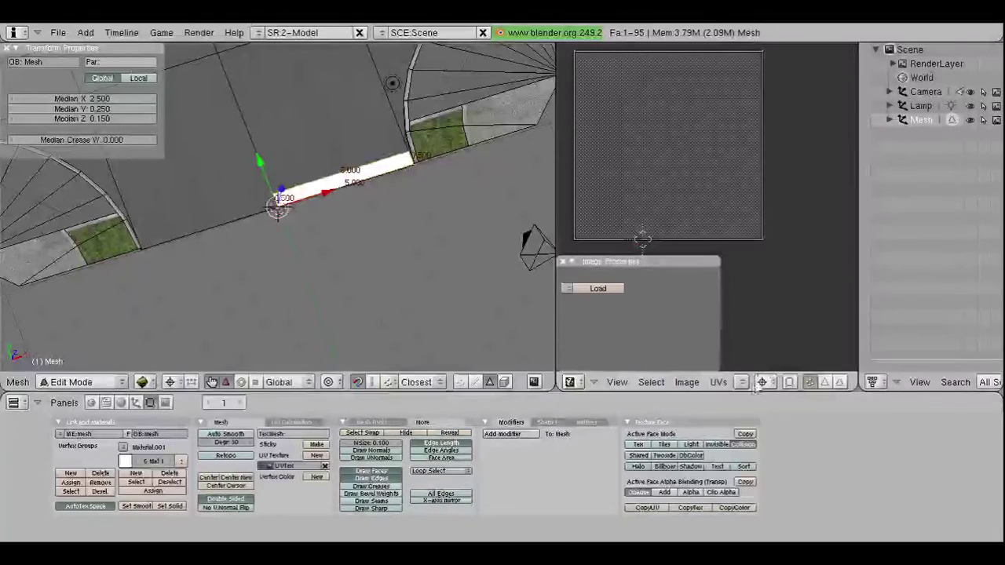
{"action": "left_click", "coordinate": [741, 382]}
{"action": "left_click", "coordinate": [741, 381]}
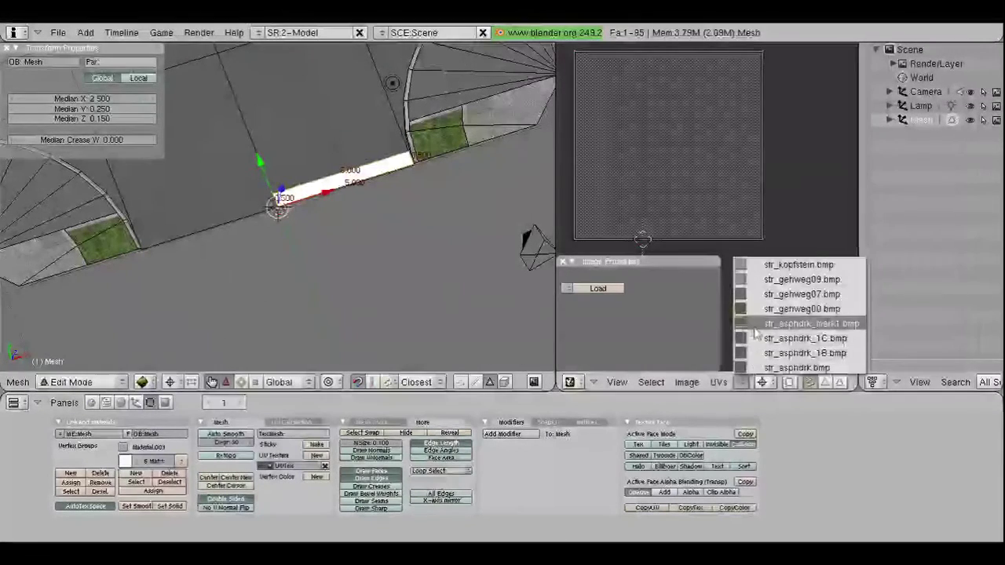
{"action": "left_click", "coordinate": [816, 320]}
Step: Zoom into the UV editor and move the strip's UVs vertically
{"action": "scroll", "coordinate": [448, 208], "scroll_direction": "up", "scroll_amount": 2}
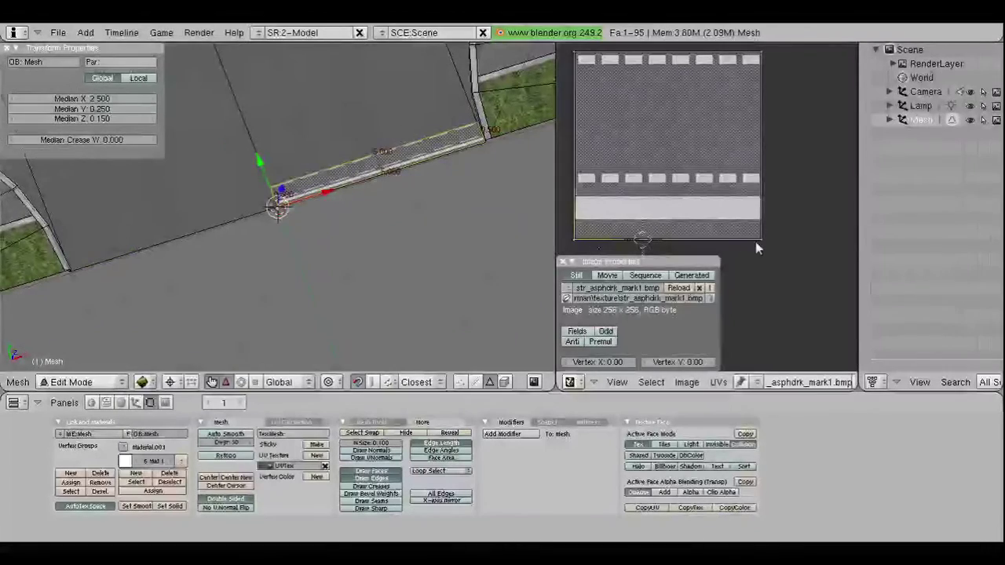
{"action": "scroll", "coordinate": [755, 242], "scroll_direction": "up", "scroll_amount": 1}
{"action": "scroll", "coordinate": [753, 259], "scroll_direction": "up", "scroll_amount": 1}
{"action": "scroll", "coordinate": [753, 267], "scroll_direction": "up", "scroll_amount": 1}
{"action": "scroll", "coordinate": [755, 276], "scroll_direction": "up", "scroll_amount": 1}
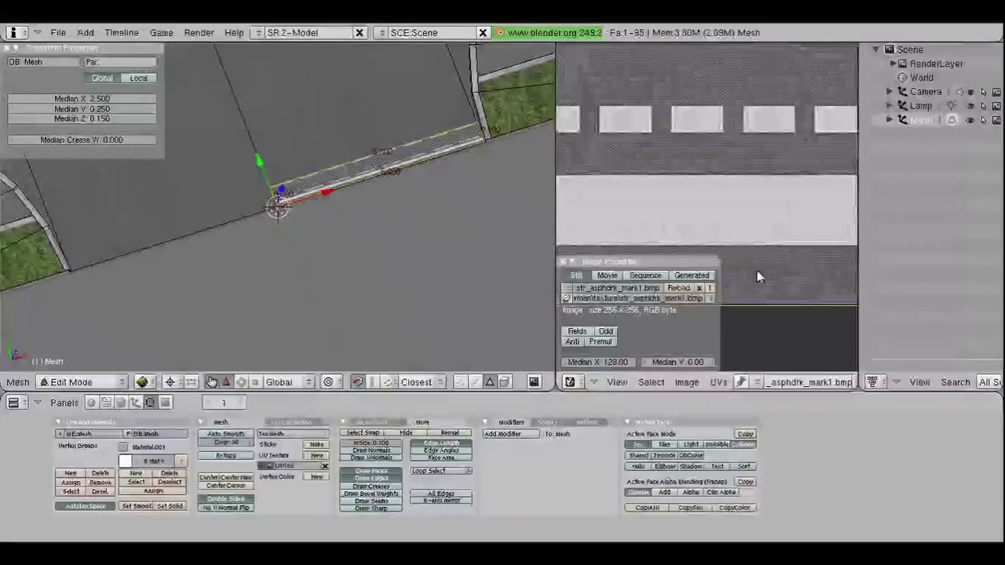
{"action": "key", "text": "g"}
{"action": "key", "text": "y"}
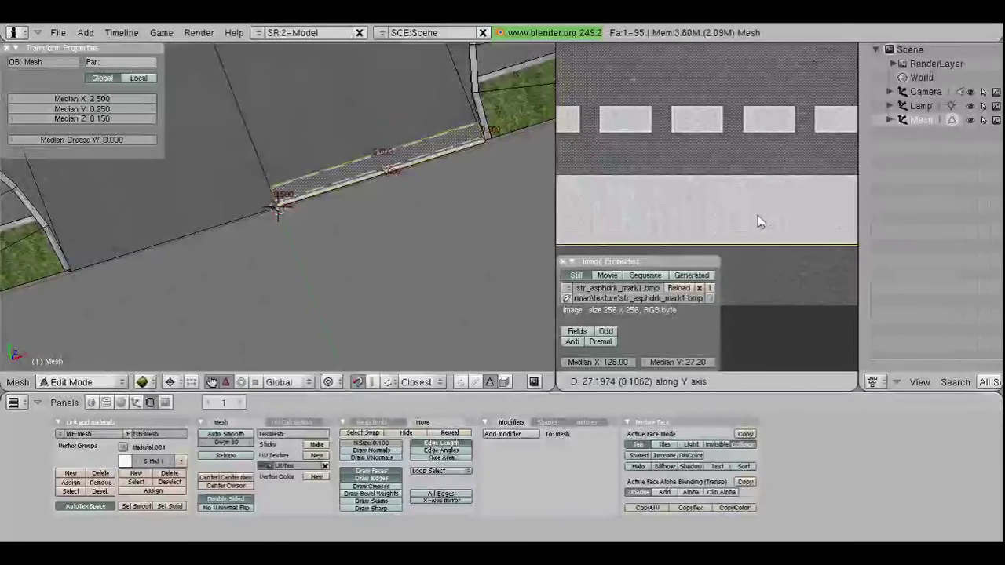
{"action": "left_click", "coordinate": [757, 215]}
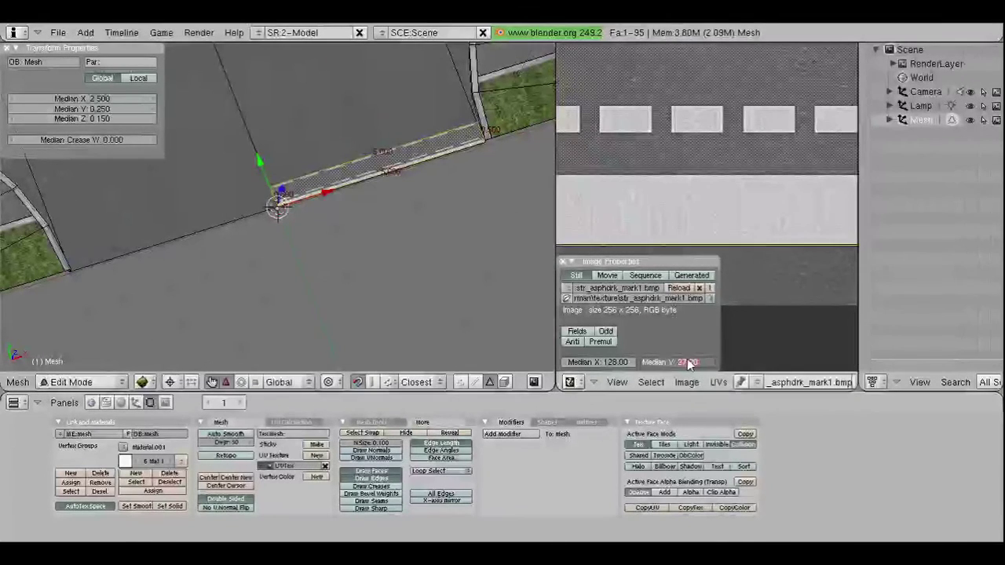
Step: Set the UVs' median Y position to 58
{"action": "scroll", "coordinate": [616, 118], "scroll_direction": "down", "scroll_amount": 5}
{"action": "left_click", "coordinate": [680, 362]}
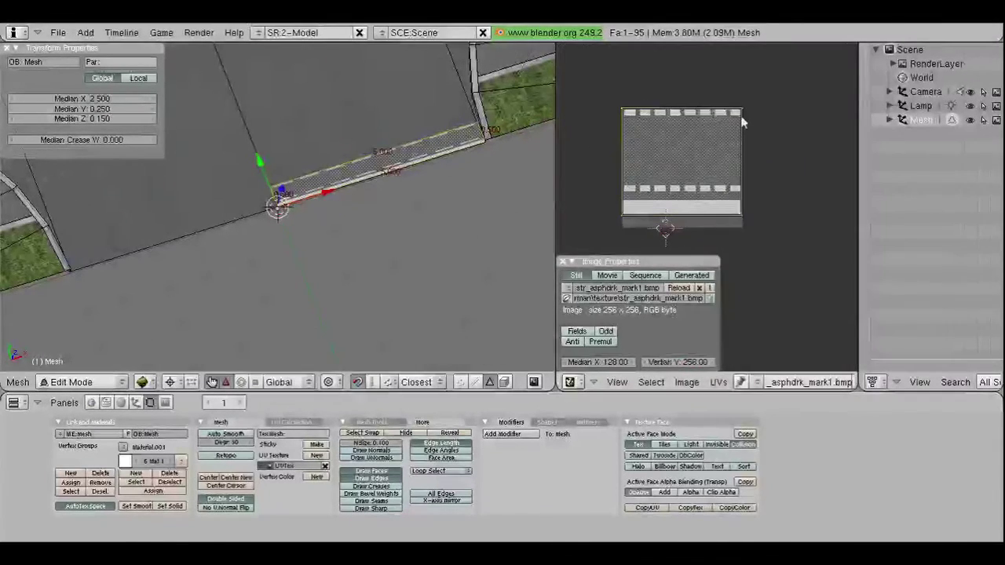
{"action": "type", "text": "256"}
{"action": "key", "text": "Return"}
{"action": "type", "text": "8"}
{"action": "key", "text": "Return"}
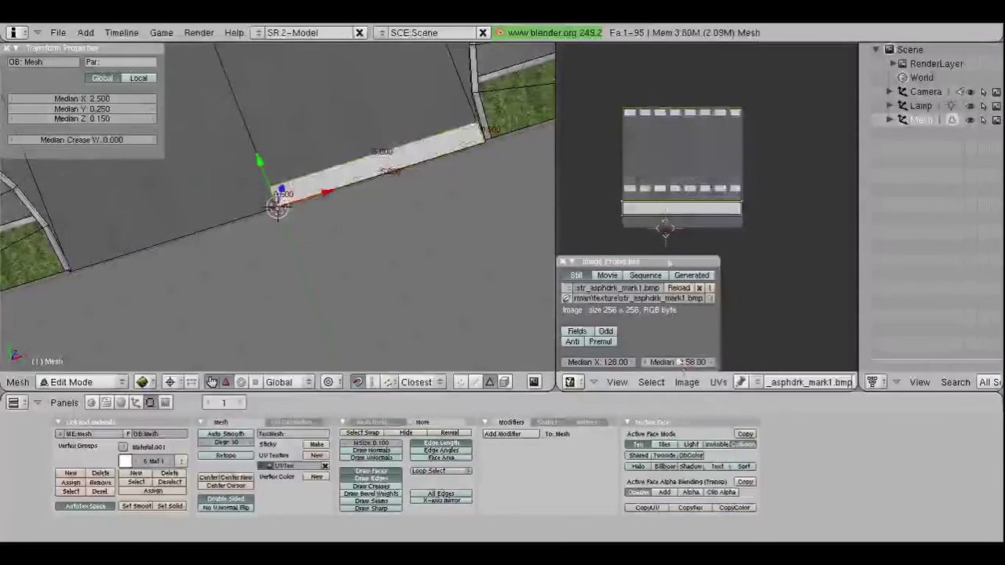
Step: Move the right-end UV vertices and scale along X to stretch the strip across the white band
{"action": "scroll", "coordinate": [675, 205], "scroll_direction": "up", "scroll_amount": 5}
{"action": "middle_click_drag", "start_coordinate": [299, 170], "coordinate": [314, 189]}
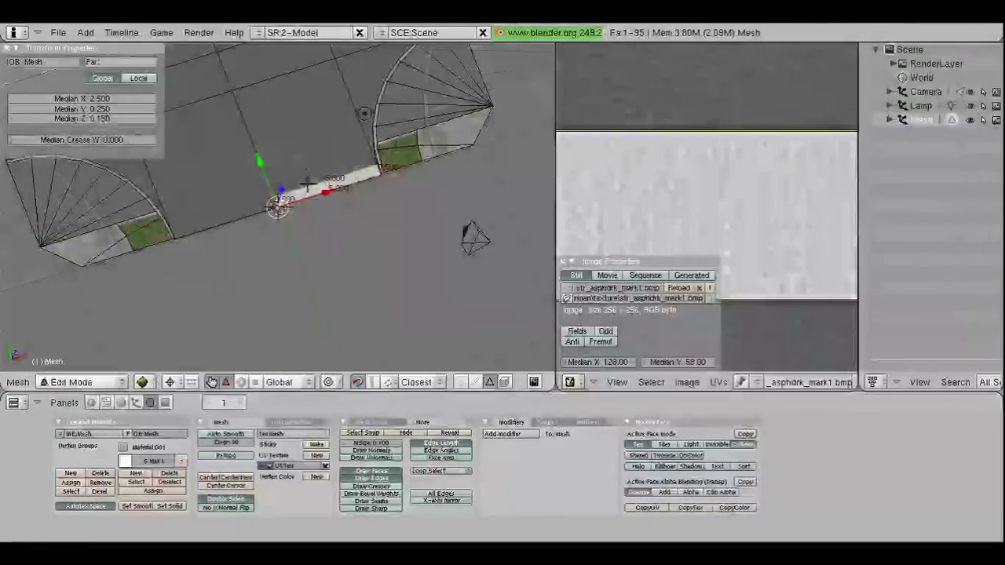
{"action": "scroll", "coordinate": [651, 225], "scroll_direction": "down", "scroll_amount": 2}
{"action": "right_click", "coordinate": [808, 209]}
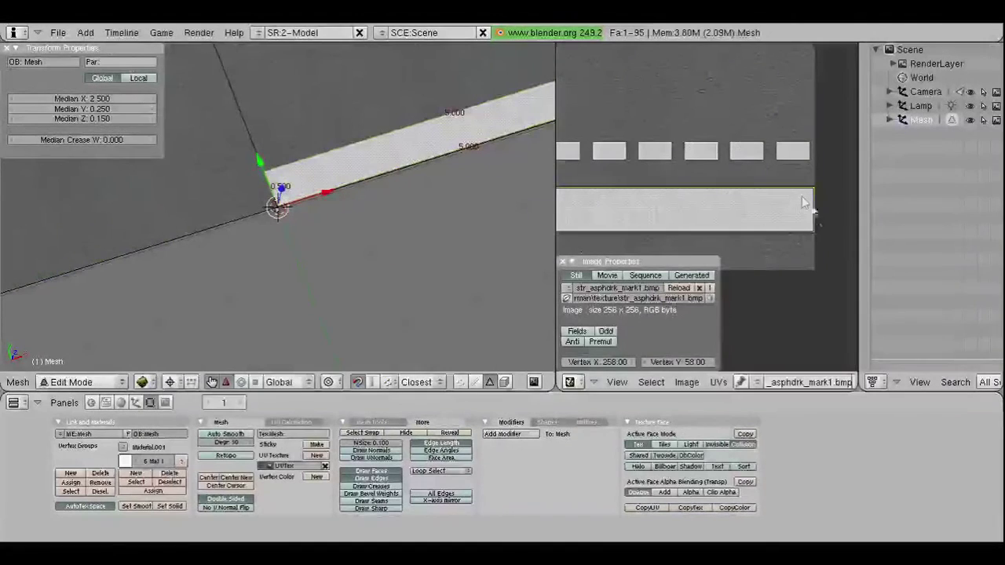
{"action": "right_click", "coordinate": [814, 220], "text": "shift"}
{"action": "key", "text": "g"}
{"action": "key", "text": "y"}
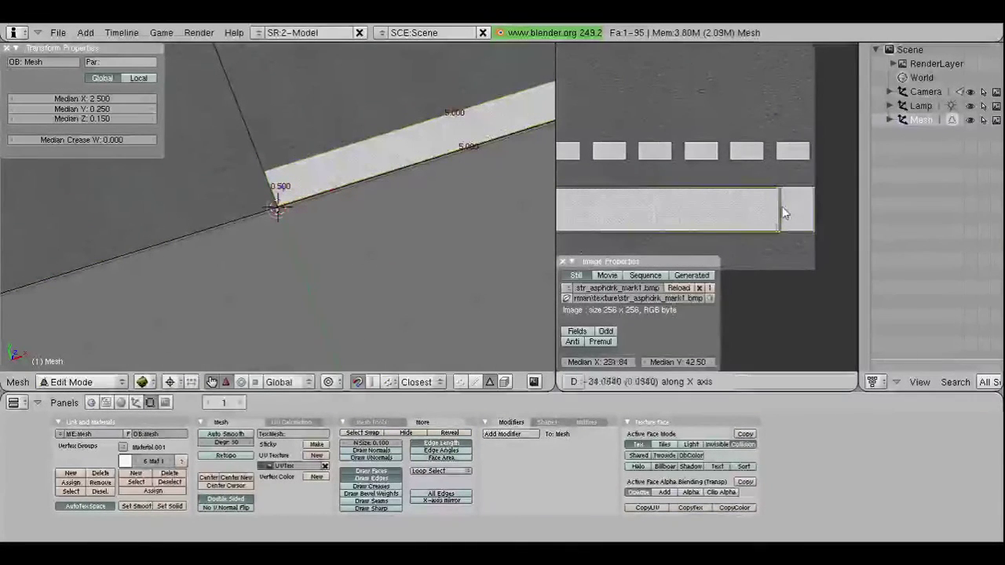
{"action": "left_click", "coordinate": [782, 207]}
{"action": "key", "text": "s"}
{"action": "key", "text": "x"}
{"action": "key", "text": "Return"}
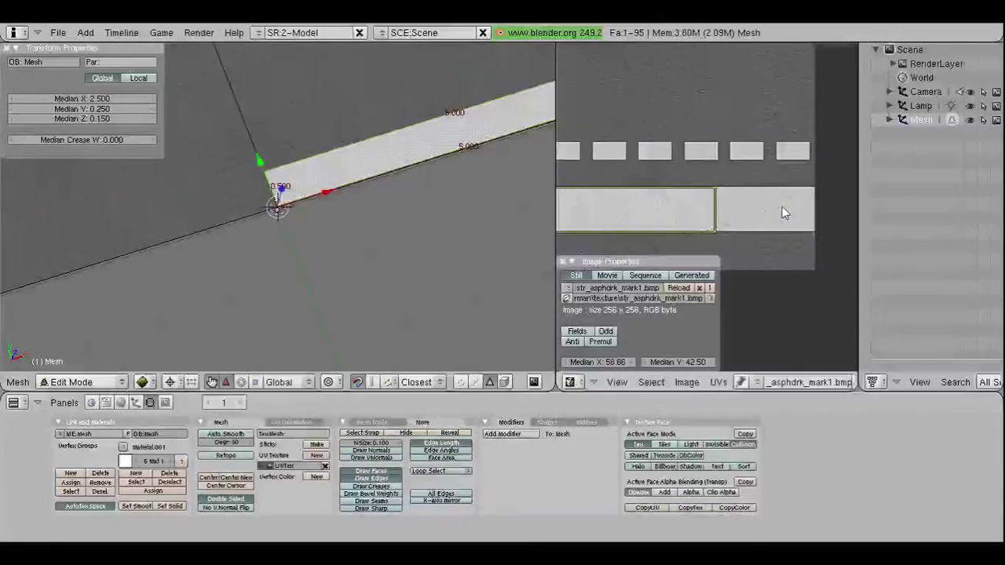
Step: Zoom out to the whole street mesh, deselect all, and return to Object Mode
{"action": "scroll", "coordinate": [405, 132], "scroll_direction": "down", "scroll_amount": 5}
{"action": "middle_click_drag", "start_coordinate": [405, 132], "coordinate": [228, 206]}
{"action": "key", "text": "a"}
{"action": "left_click", "coordinate": [122, 383]}
{"action": "left_click", "coordinate": [77, 367]}
Step: In Edit Mode, delete the two stray edges beside the curb
{"action": "scroll", "coordinate": [225, 188], "scroll_direction": "up", "scroll_amount": 3}
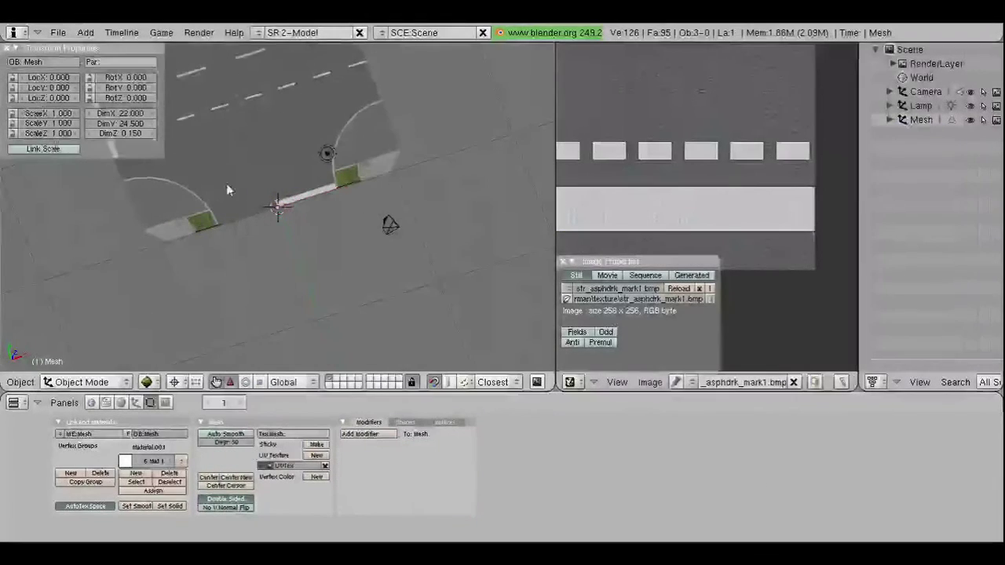
{"action": "key", "text": "Tab"}
{"action": "scroll", "coordinate": [231, 195], "scroll_direction": "up", "scroll_amount": 3}
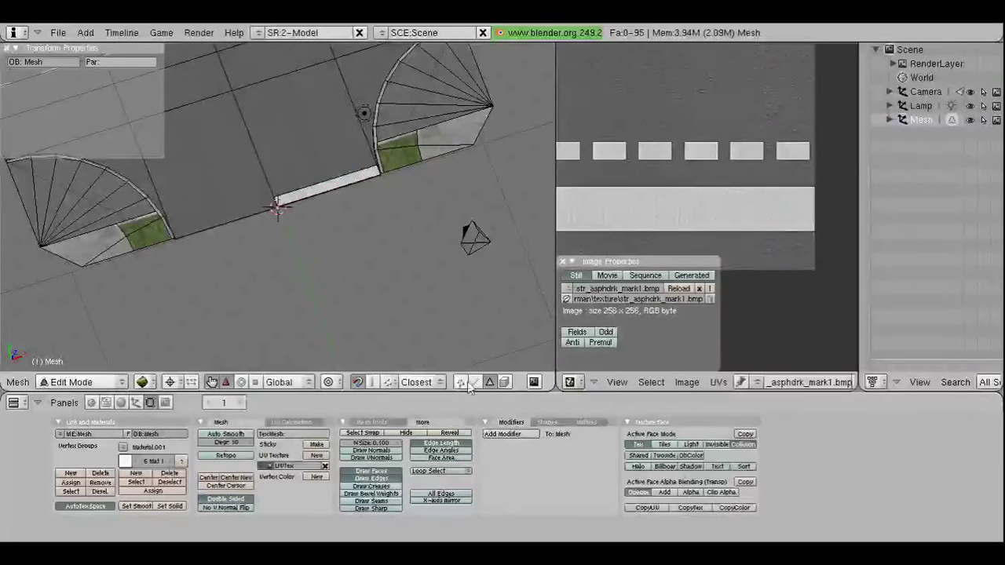
{"action": "right_click", "coordinate": [416, 180]}
{"action": "key", "text": "x"}
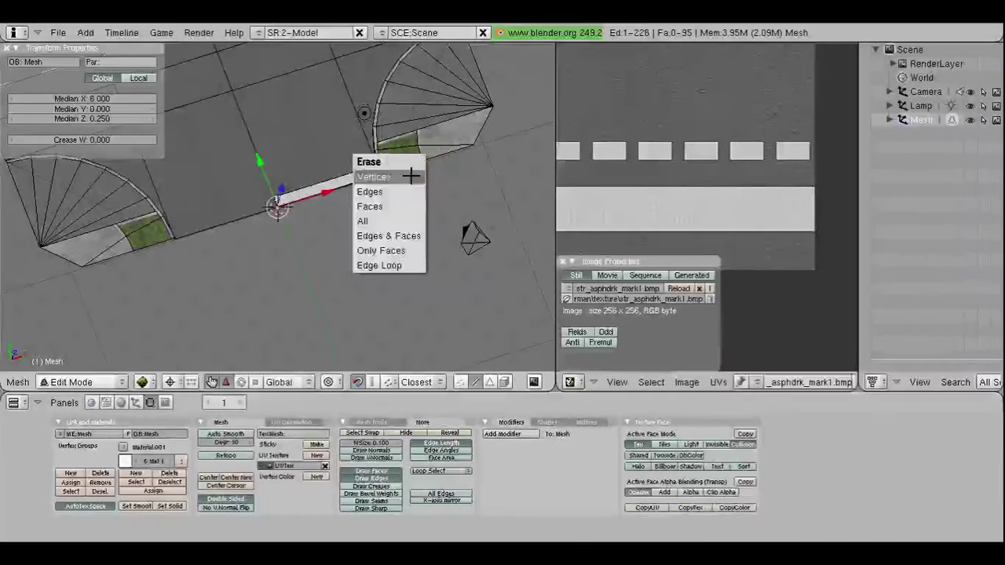
{"action": "left_click", "coordinate": [387, 190]}
{"action": "right_click", "coordinate": [299, 202]}
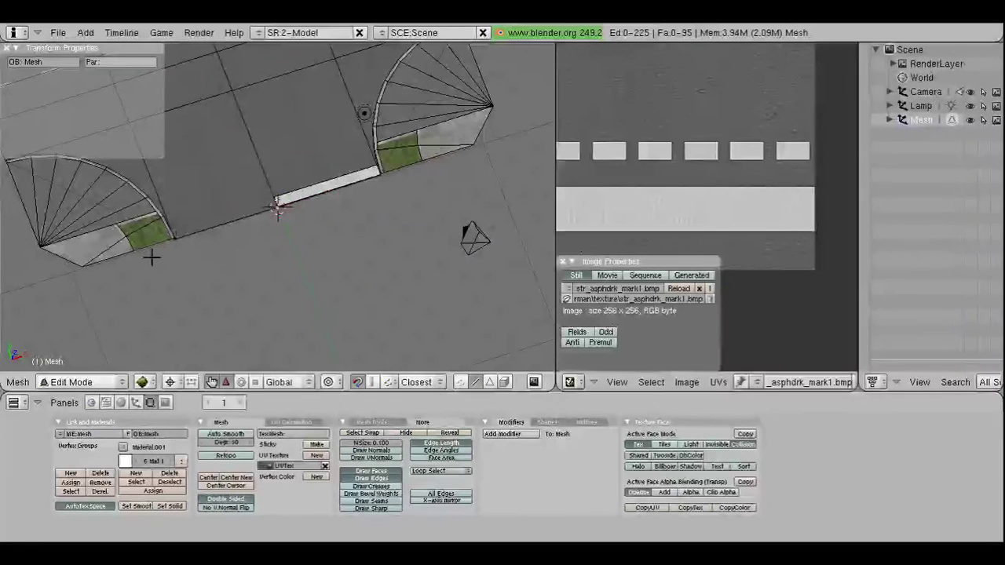
{"action": "key", "text": "x"}
{"action": "key", "text": "Escape"}
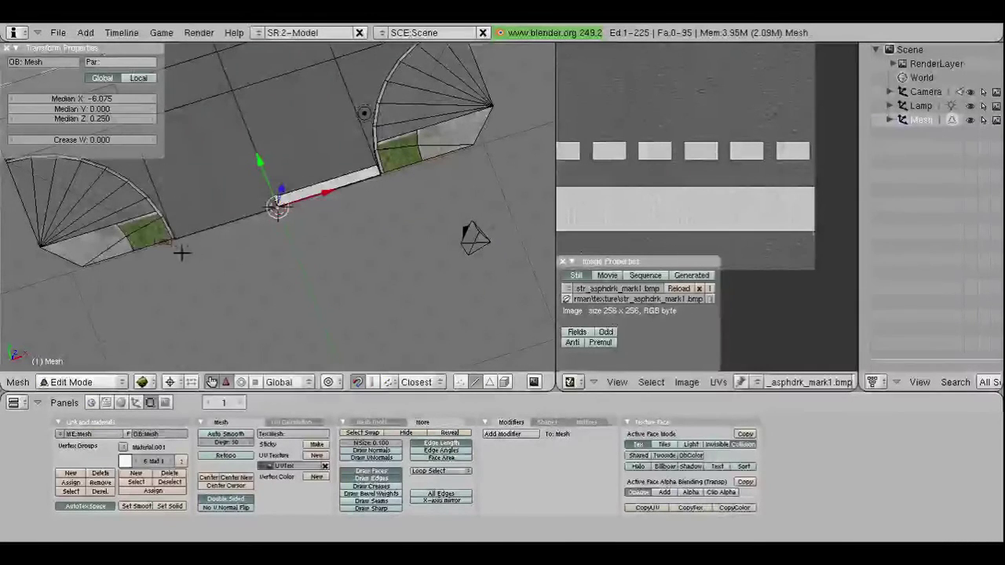
{"action": "key", "text": "x"}
{"action": "left_click", "coordinate": [170, 253]}
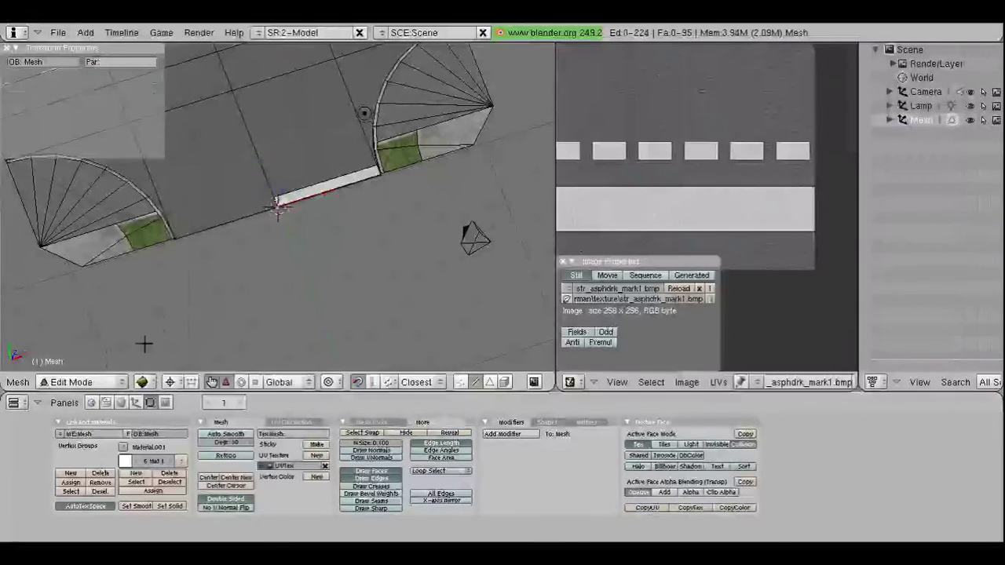
Step: Return to Object Mode and select the street-corner mesh
{"action": "left_click", "coordinate": [91, 382]}
{"action": "left_click", "coordinate": [87, 368]}
{"action": "mouse_move", "coordinate": [198, 293]}
{"action": "middle_mouse_down"}
{"action": "mouse_move", "coordinate": [160, 215]}
{"action": "mouse_move", "coordinate": [176, 196]}
{"action": "mouse_move", "coordinate": [208, 212]}
{"action": "mouse_move", "coordinate": [235, 200]}
{"action": "middle_mouse_up"}
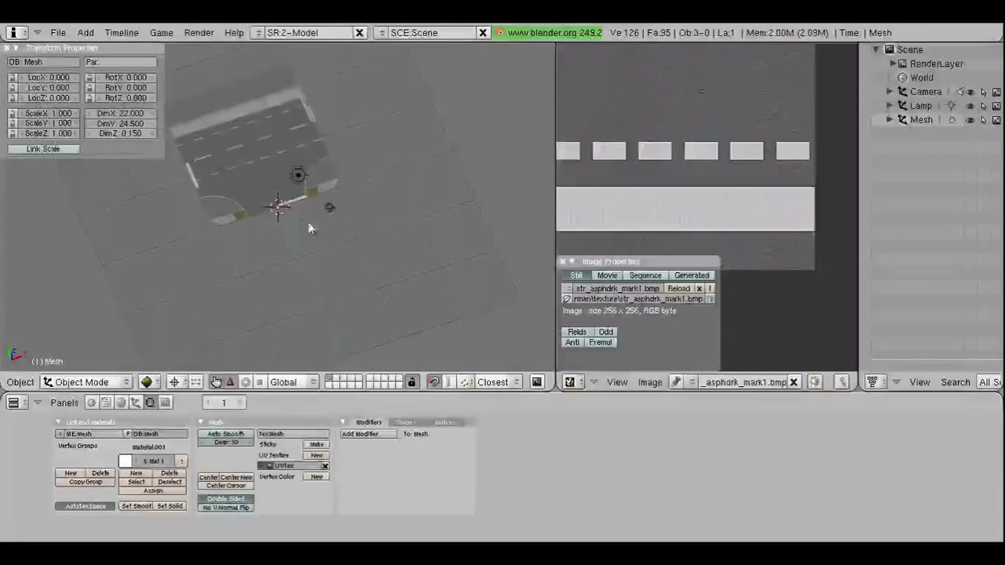
{"action": "right_click", "coordinate": [281, 171]}
{"action": "key", "text": "shift+s"}
{"action": "left_click", "coordinate": [283, 164]}
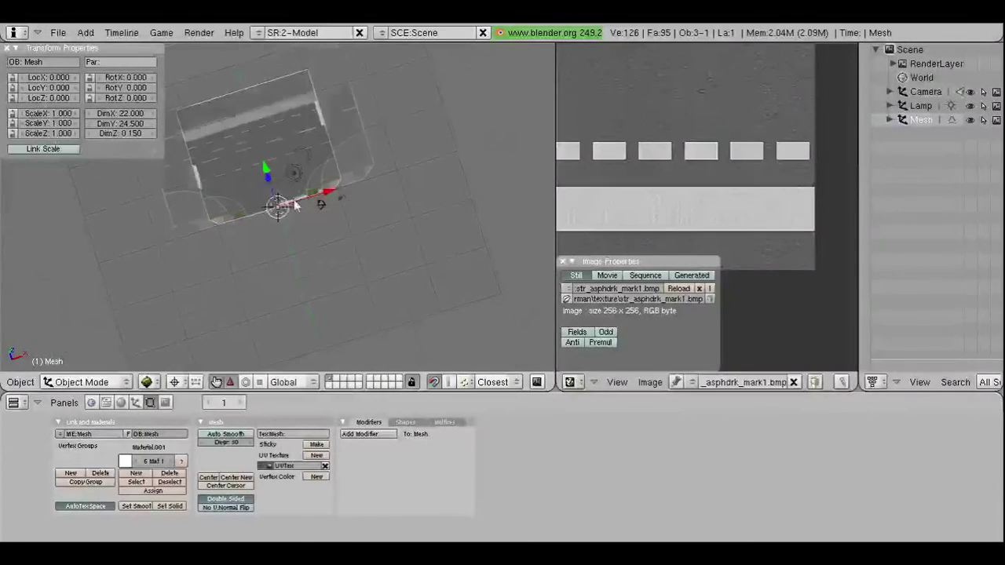
{"action": "scroll", "coordinate": [295, 206], "scroll_direction": "up", "scroll_amount": 2}
{"action": "middle_click_drag", "start_coordinate": [295, 205], "coordinate": [267, 212]}
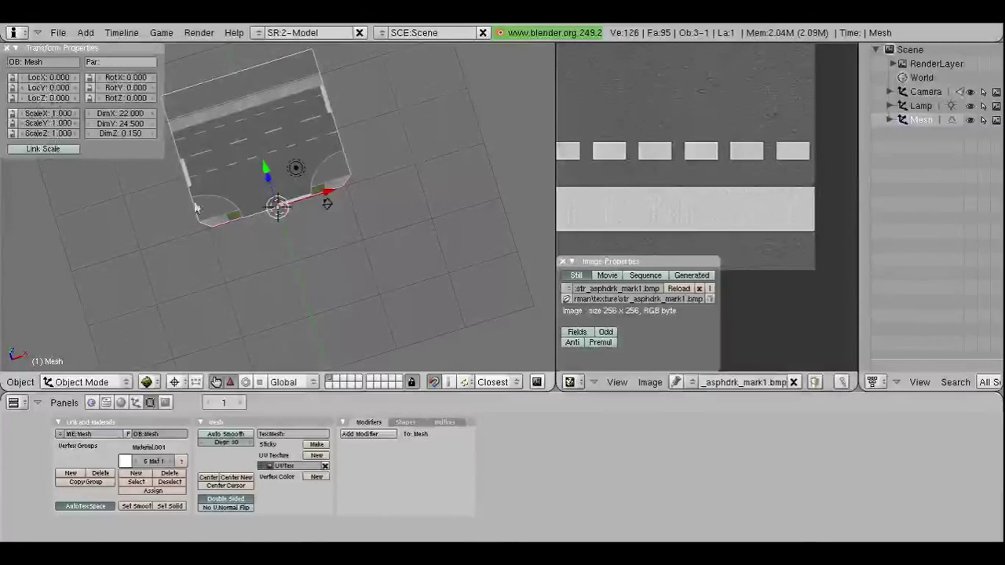
Step: Set the pivot to Bounding Box Center, select a single mesh vertex, and leave Edit Mode
{"action": "key", "text": "Tab"}
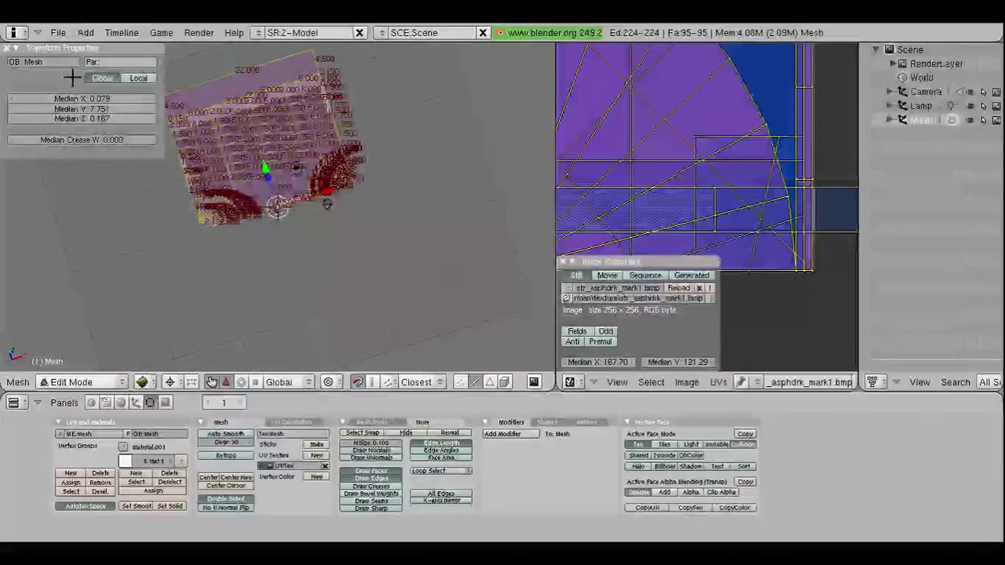
{"action": "left_click", "coordinate": [211, 382]}
{"action": "left_click", "coordinate": [200, 368]}
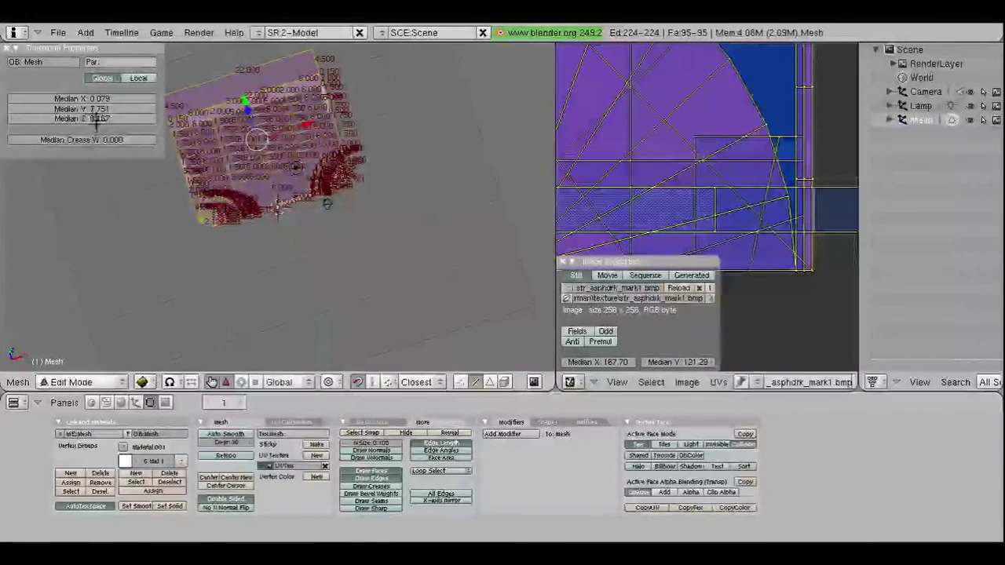
{"action": "key", "text": "a"}
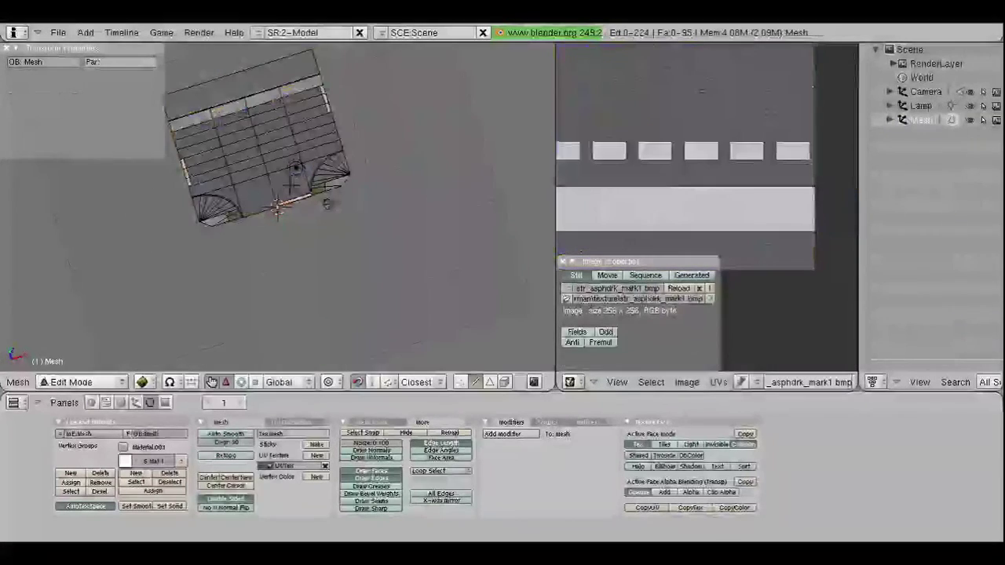
{"action": "right_click", "coordinate": [279, 205]}
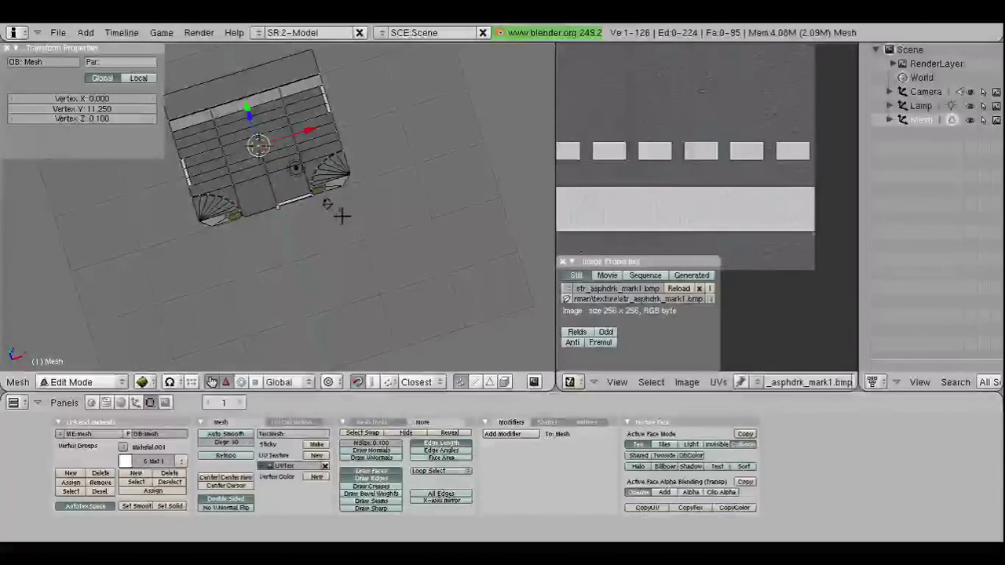
{"action": "key", "text": "Tab"}
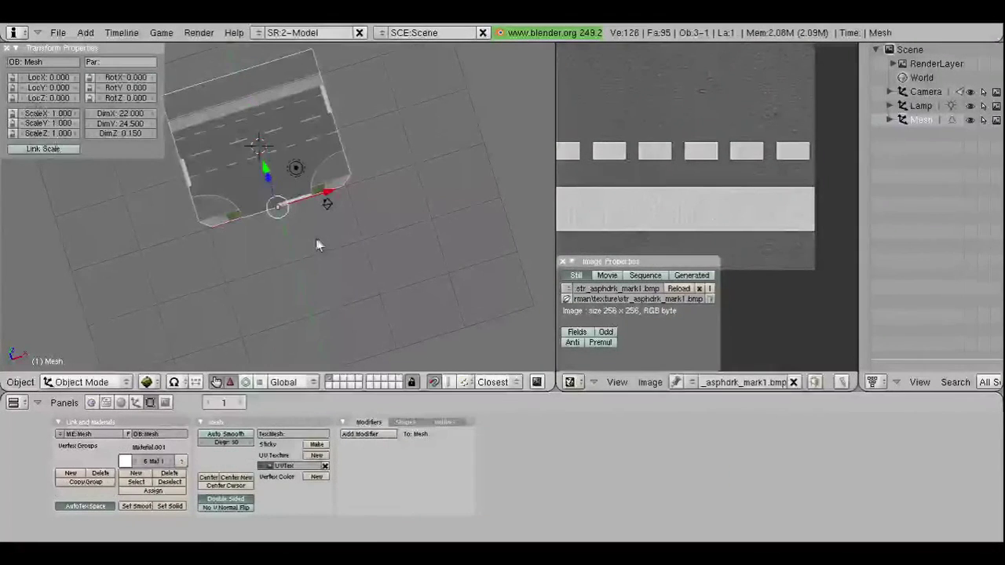
Step: Recentre the object's origin with Center Cursor and Center New, setting LocY to 0
{"action": "left_click", "coordinate": [228, 485]}
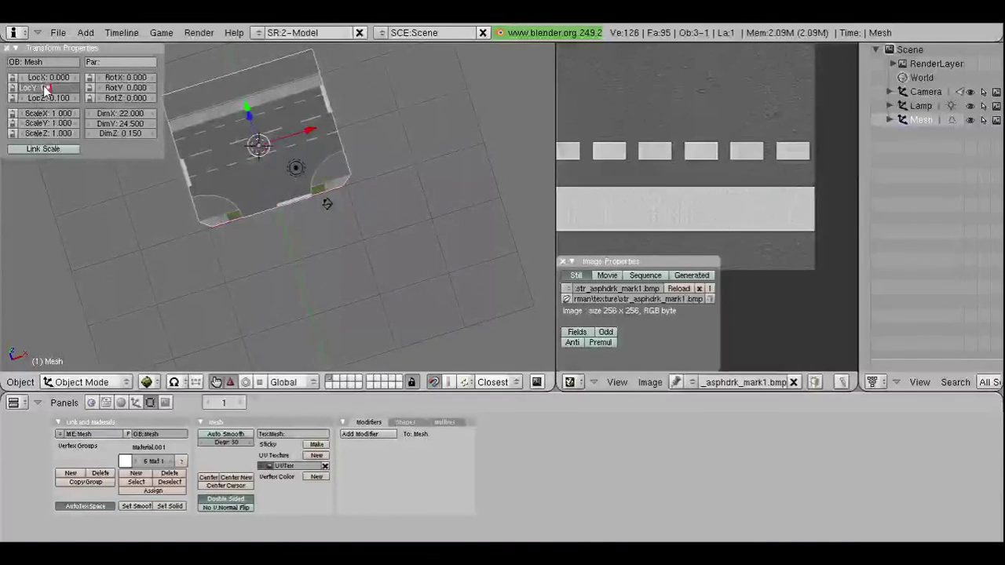
{"action": "key", "text": "Return"}
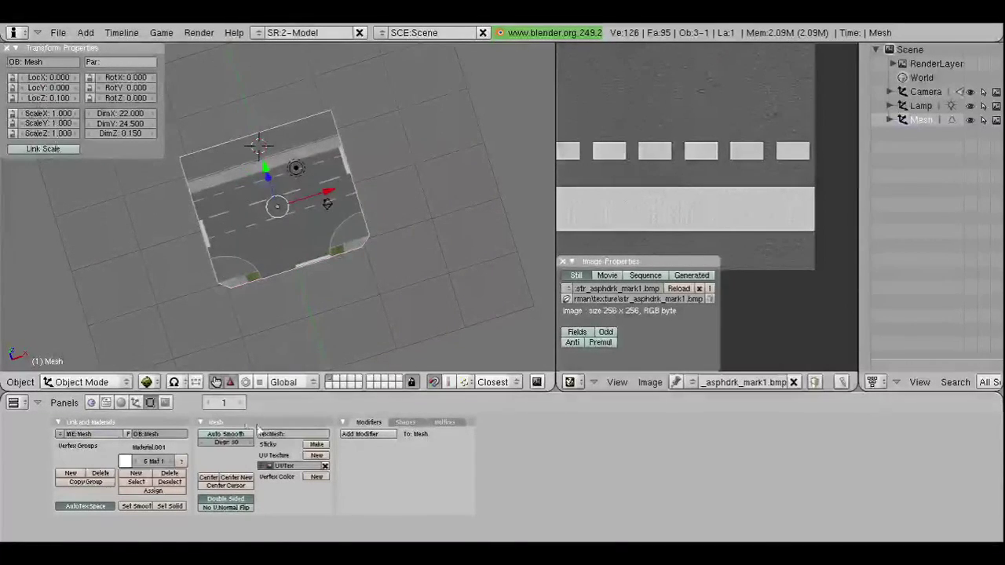
{"action": "left_click", "coordinate": [225, 478]}
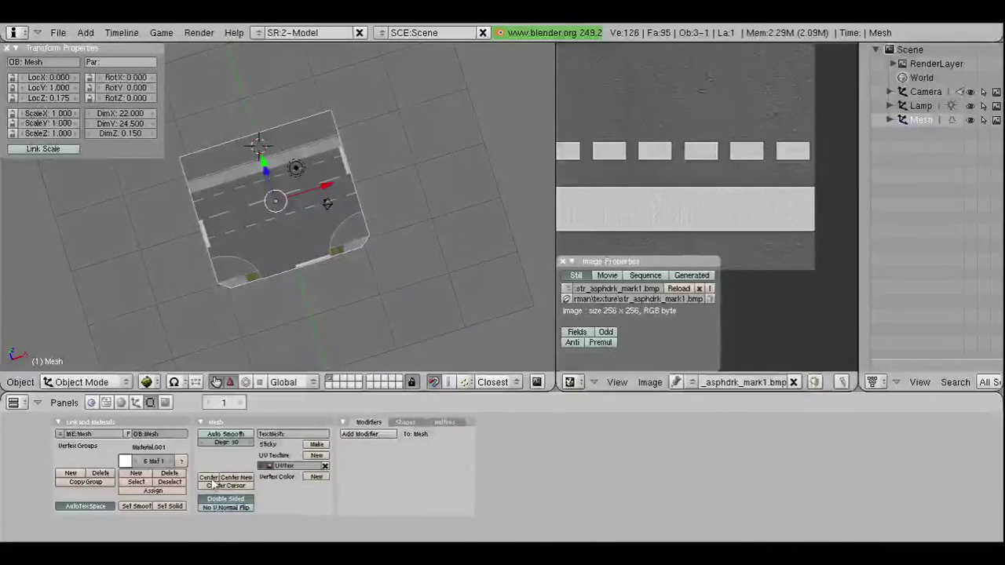
{"action": "scroll", "coordinate": [247, 231], "scroll_direction": "up", "scroll_amount": 3}
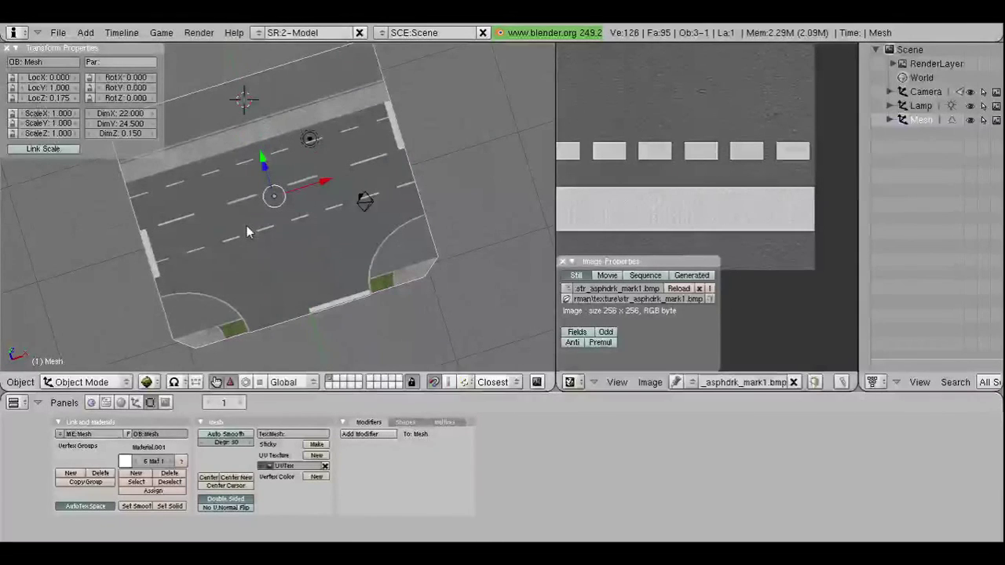
{"action": "scroll", "coordinate": [242, 230], "scroll_direction": "down", "scroll_amount": 2}
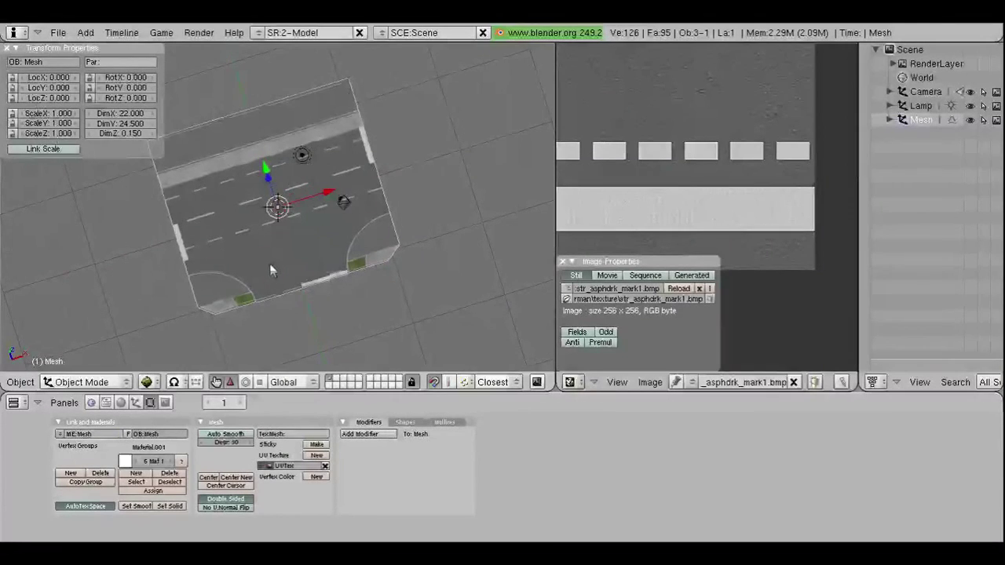
{"action": "mouse_move", "coordinate": [269, 266]}
{"action": "middle_mouse_down"}
{"action": "mouse_move", "coordinate": [243, 162]}
{"action": "mouse_move", "coordinate": [273, 171]}
{"action": "mouse_move", "coordinate": [251, 174]}
{"action": "middle_mouse_up"}
Step: Save the blend file, overwriting the existing one
{"action": "left_click", "coordinate": [58, 33]}
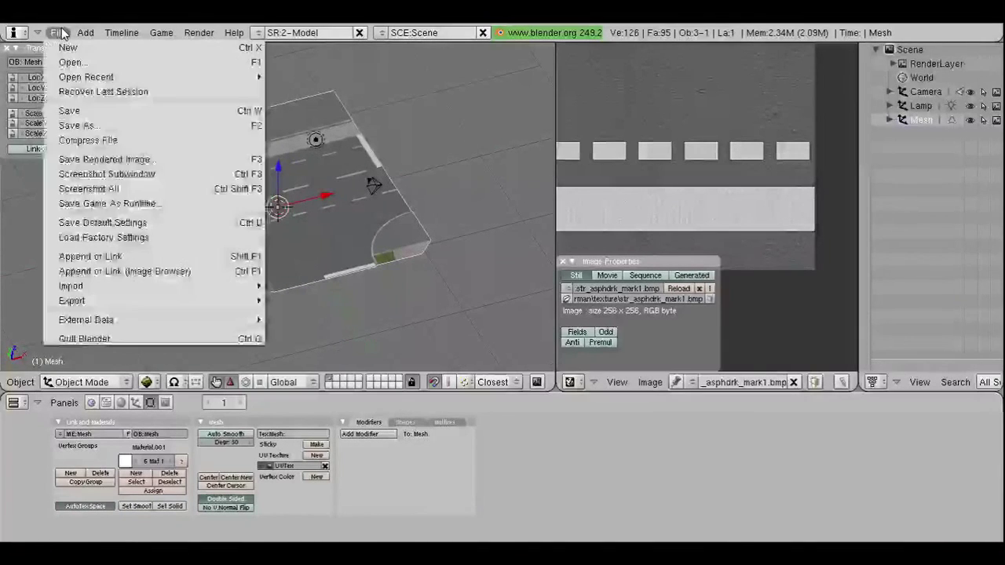
{"action": "left_click", "coordinate": [69, 111]}
{"action": "left_click", "coordinate": [31, 97]}
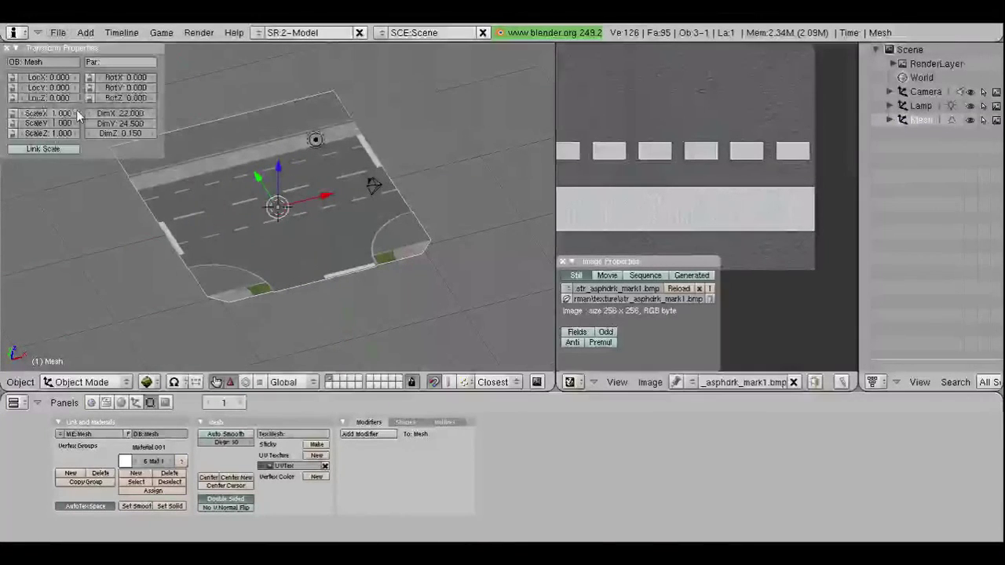